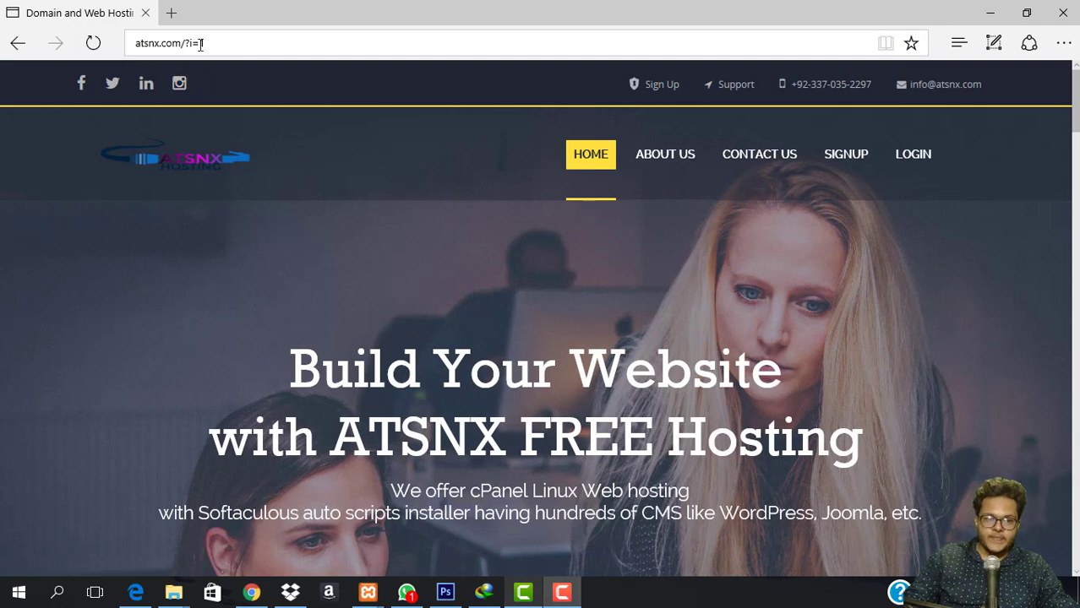
Scroll to REGISTER NOW and open ATSNX's free hosting register.php sign-up page.
scroll(325, 135, "down", 3)
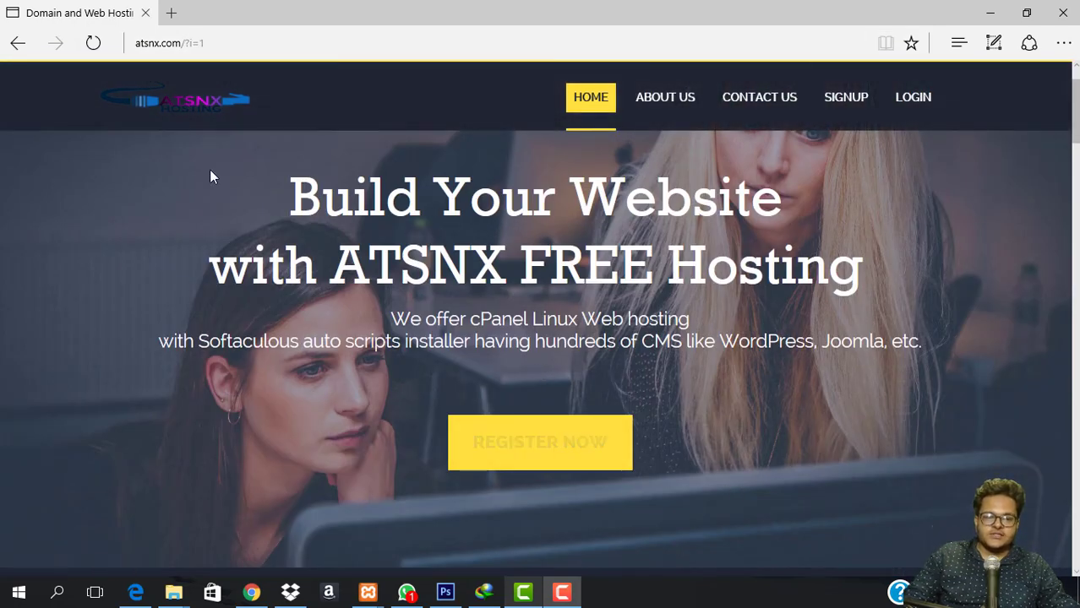
left_click(530, 449)
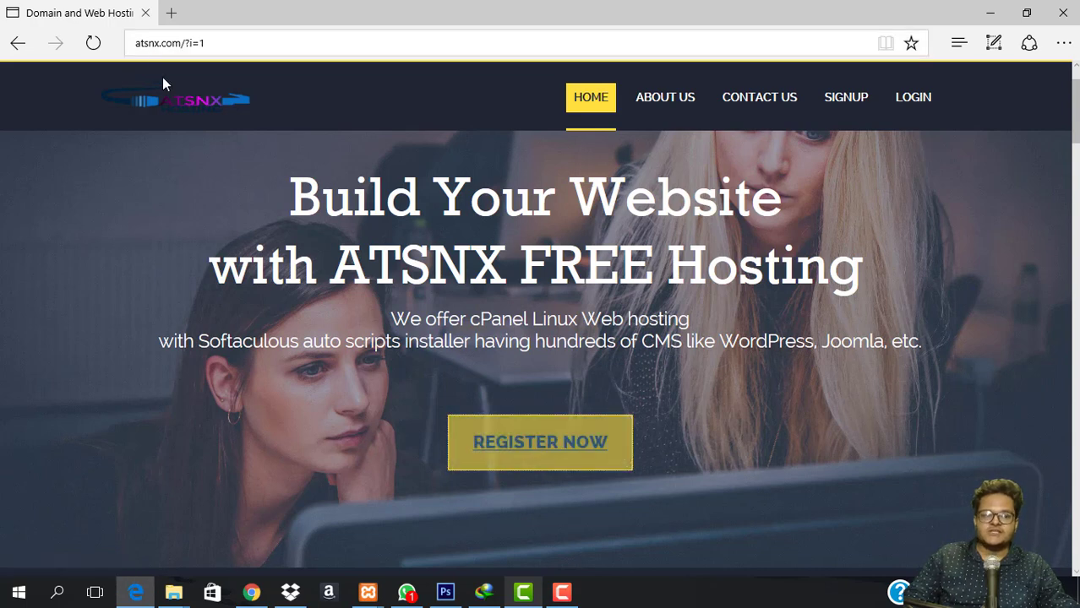
left_click(531, 457)
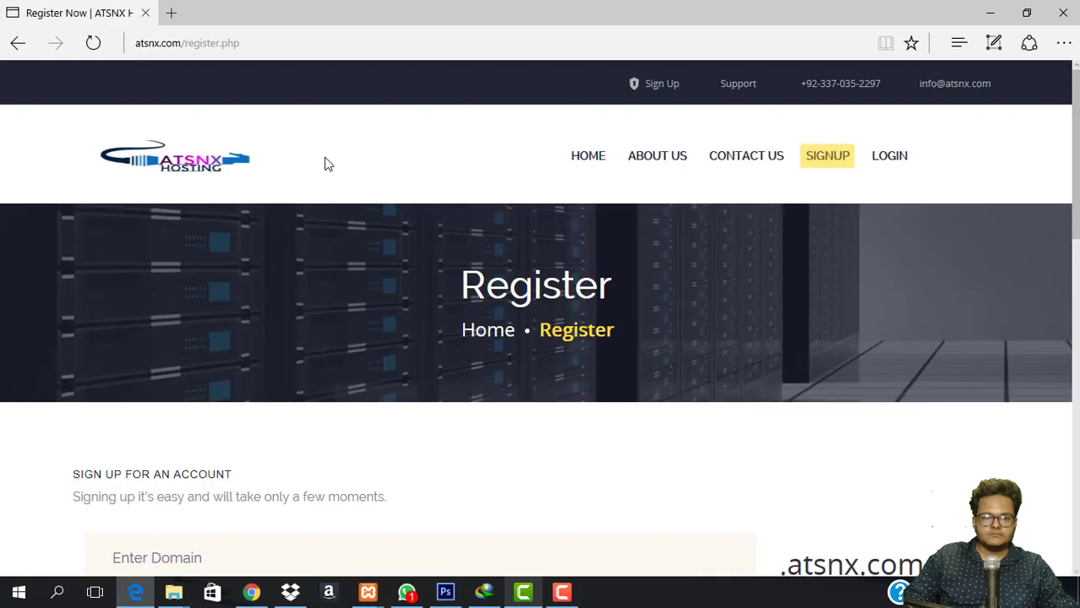
Enter techworlds as the subdomain in the Enter Domain field.
scroll(534, 442, "down", 5)
scroll(308, 369, "up", 2)
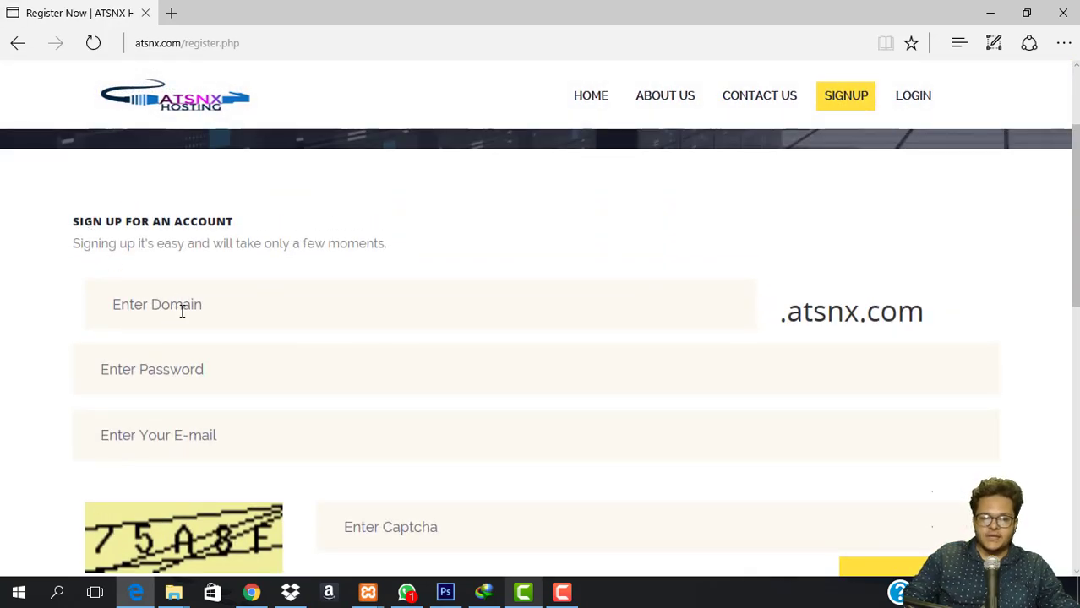
left_click(265, 311)
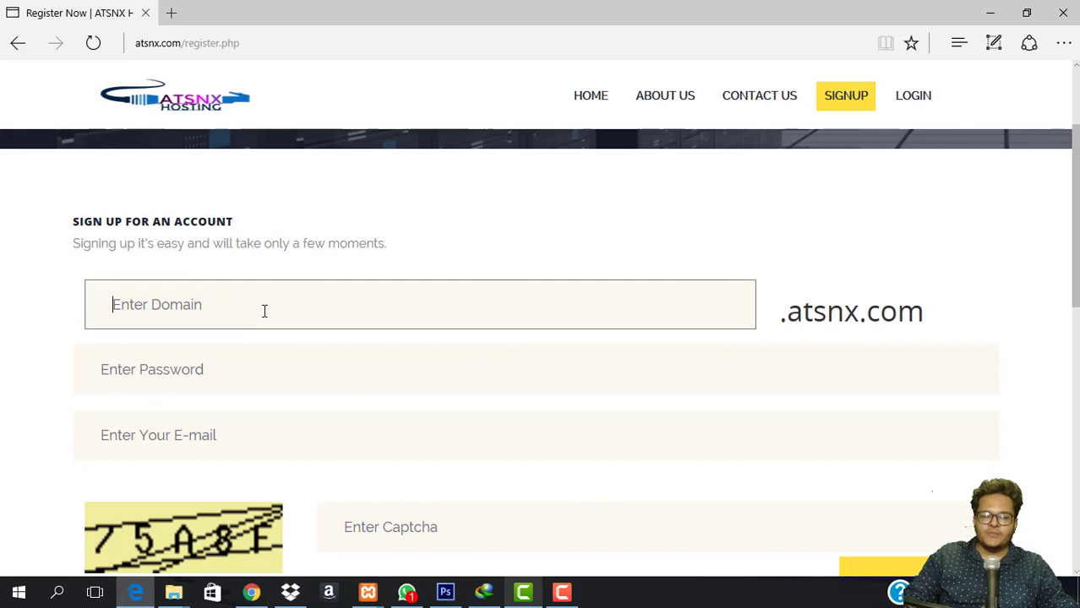
left_click(239, 382)
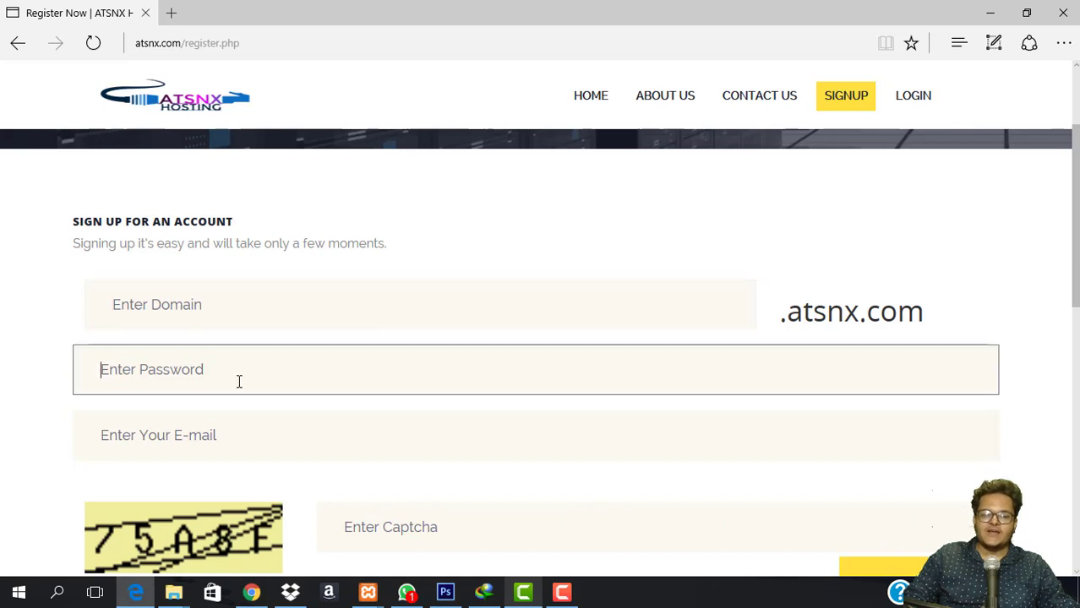
left_click(259, 444)
left_click(2, 438)
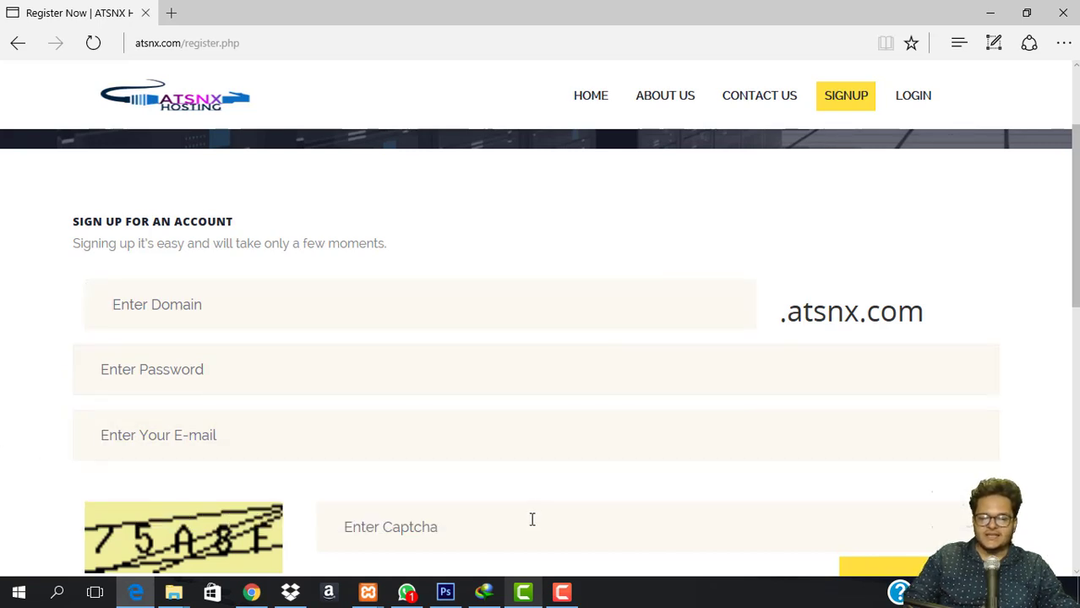
left_click(531, 519)
left_click(251, 297)
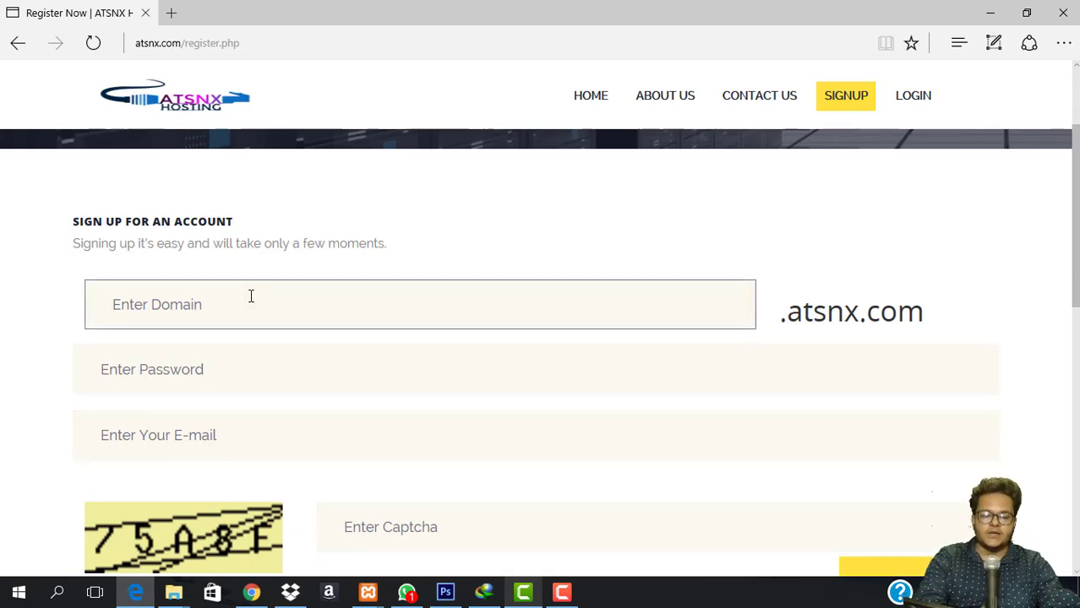
type("my")
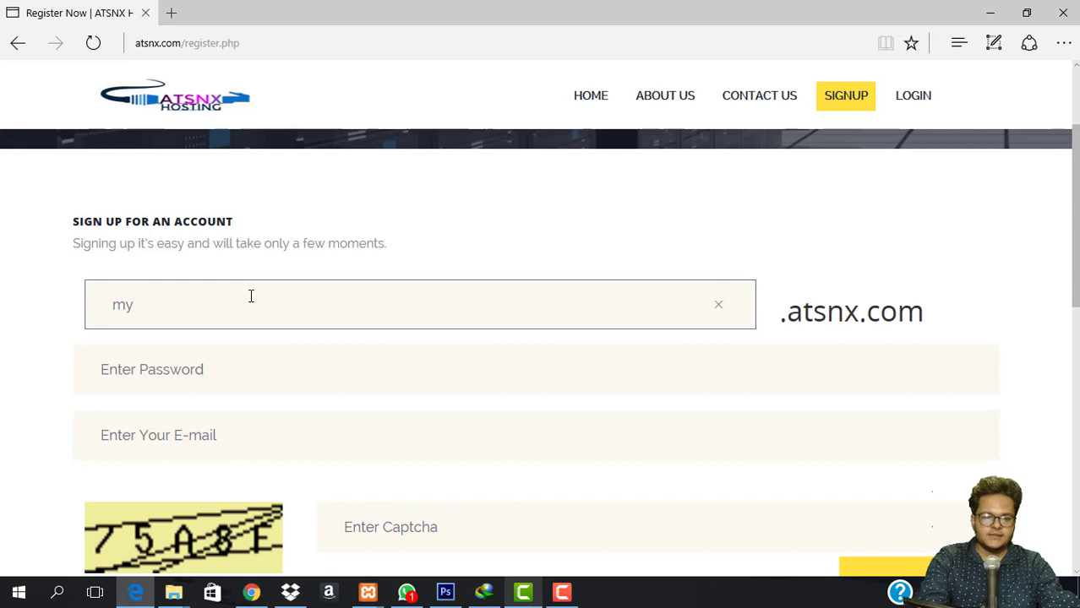
key("BackSpace")
key("BackSpace")
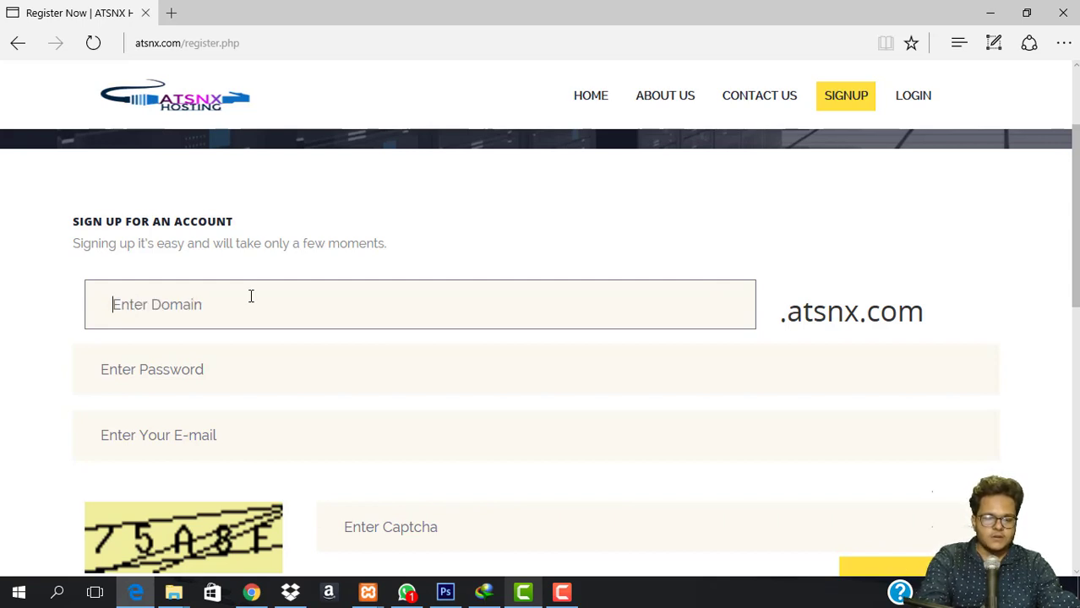
type("techworlds")
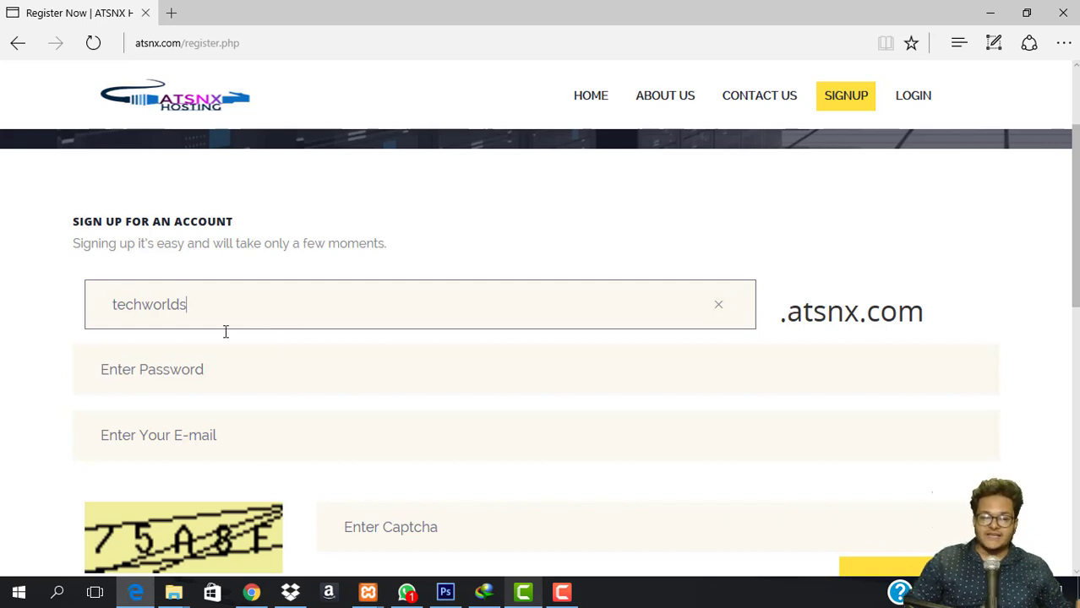
Type the account password and fill the contact e-mail from a saved address.
left_click(321, 367)
type("••")
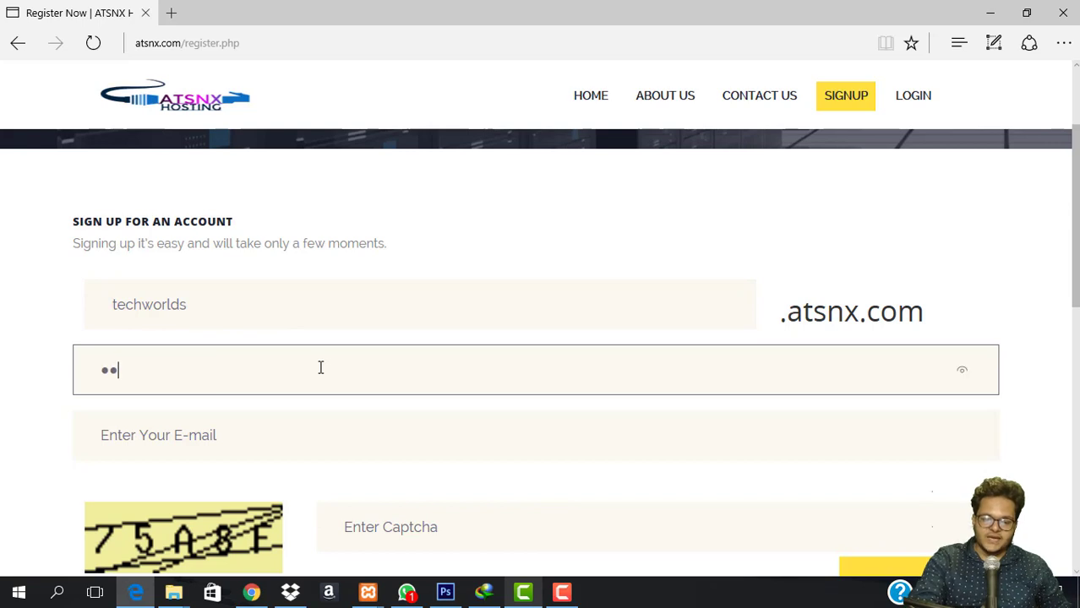
type("••••")
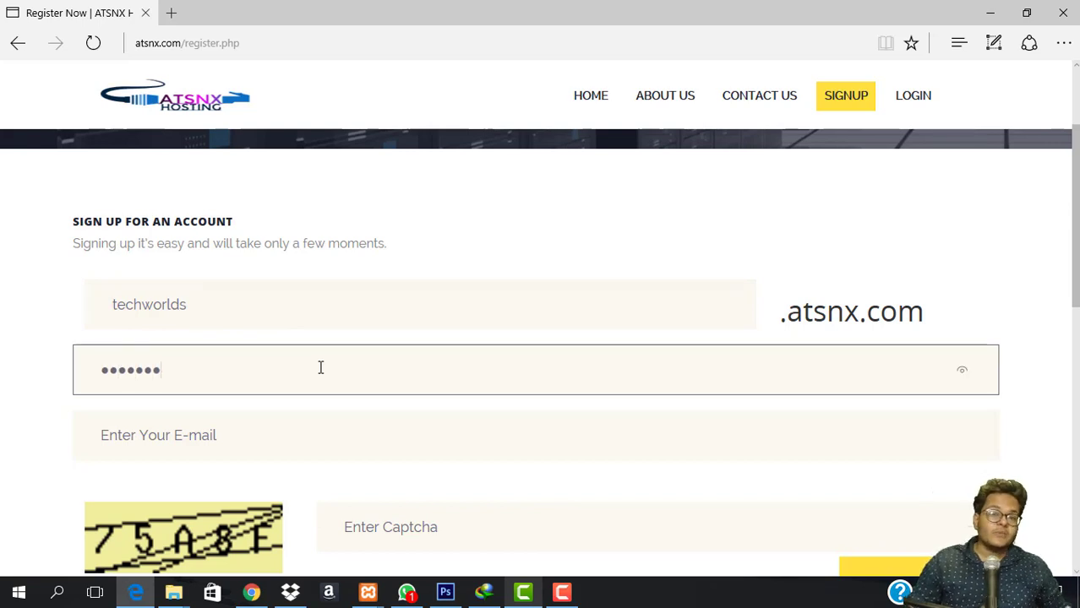
left_click(222, 448)
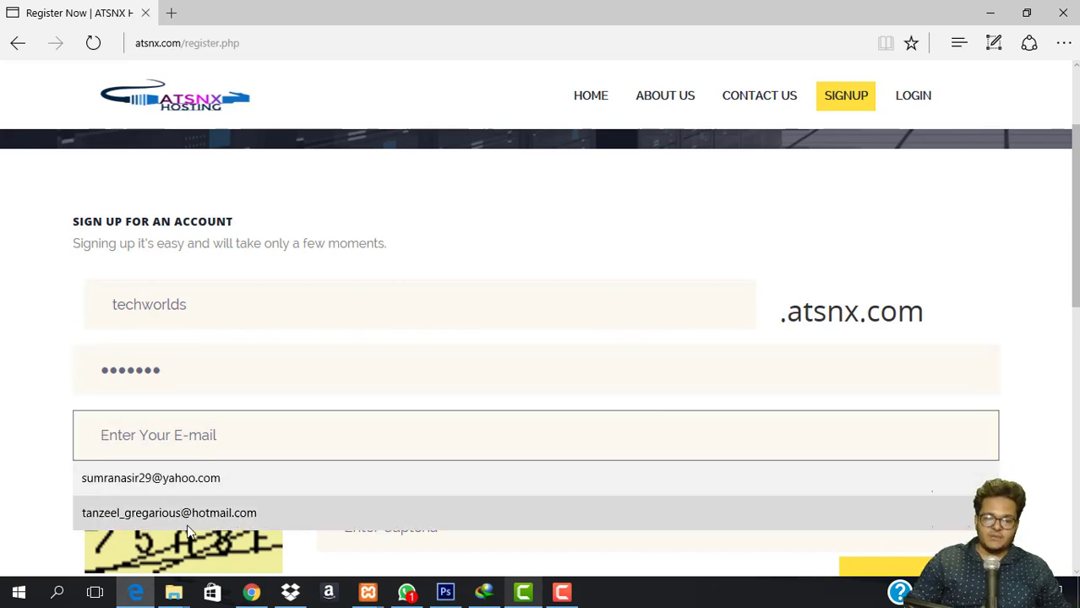
left_click(192, 513)
Enter the captcha code and submit the SIGN UP form.
scroll(447, 410, "down", 2)
left_click(469, 366)
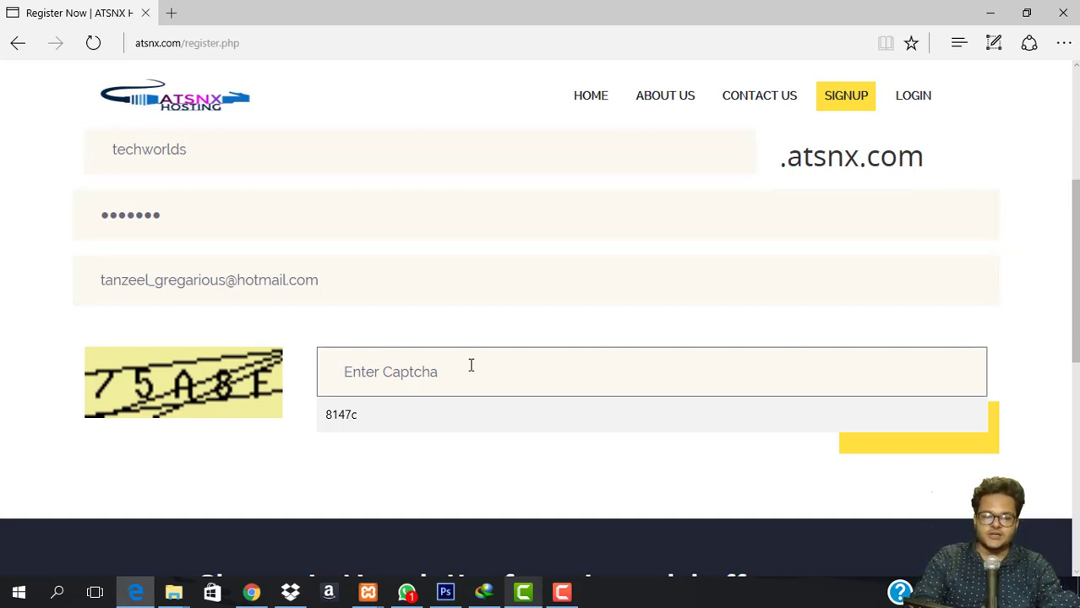
type("75A8F")
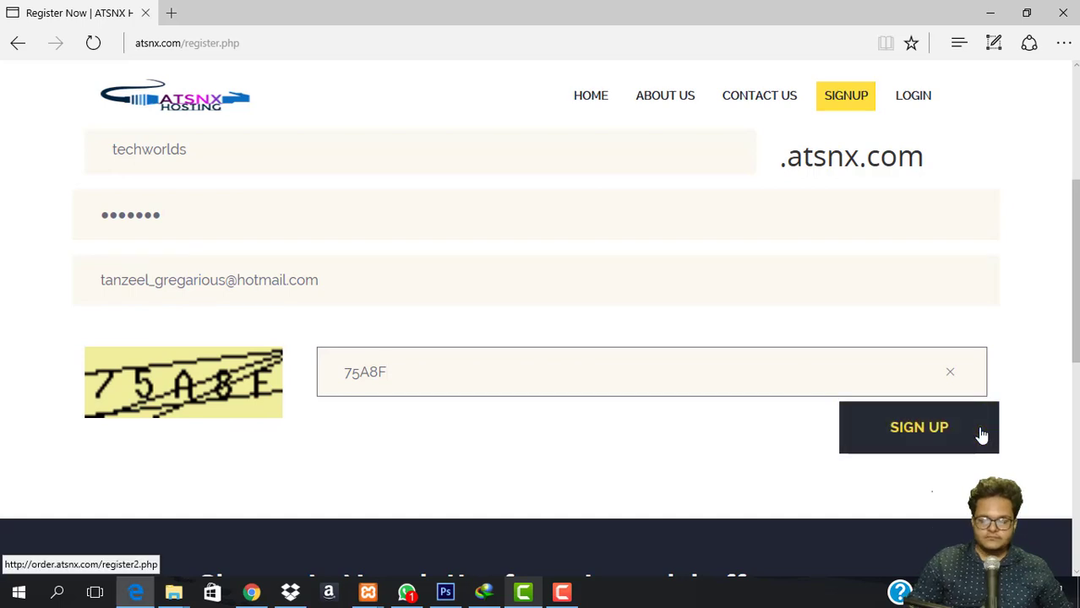
left_click(943, 431)
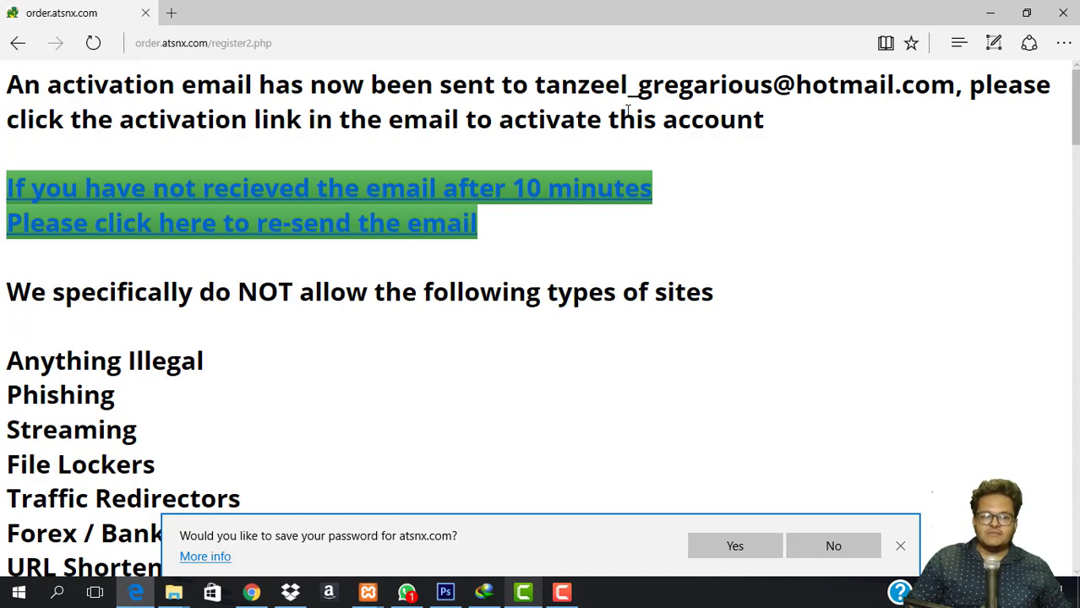
Check the activation-email-sent message, then bring the other Chrome window forward.
left_click_drag(536, 88, 1041, 92)
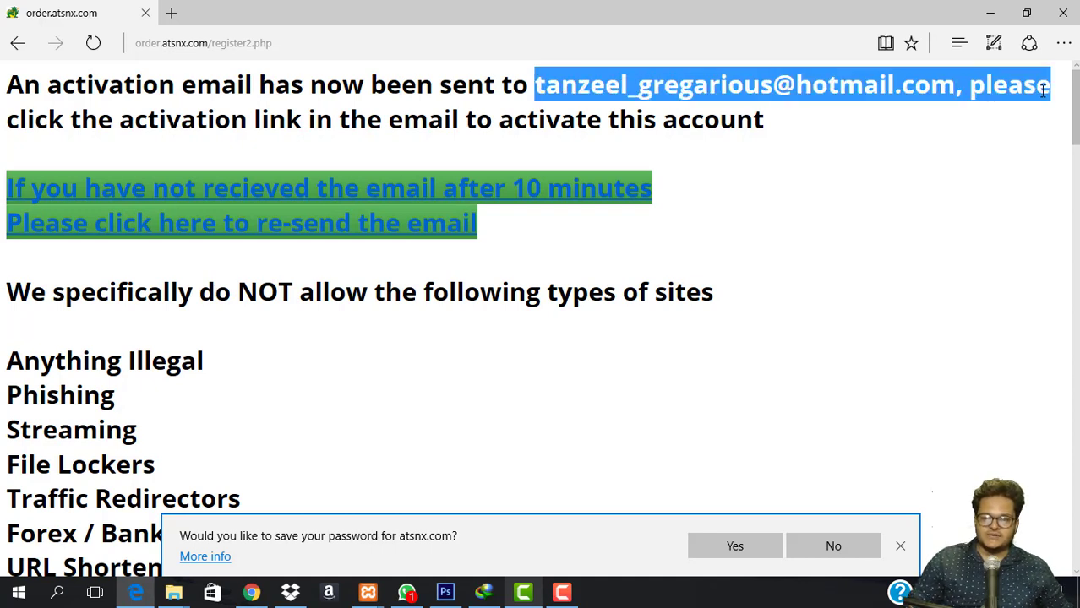
left_click(358, 119)
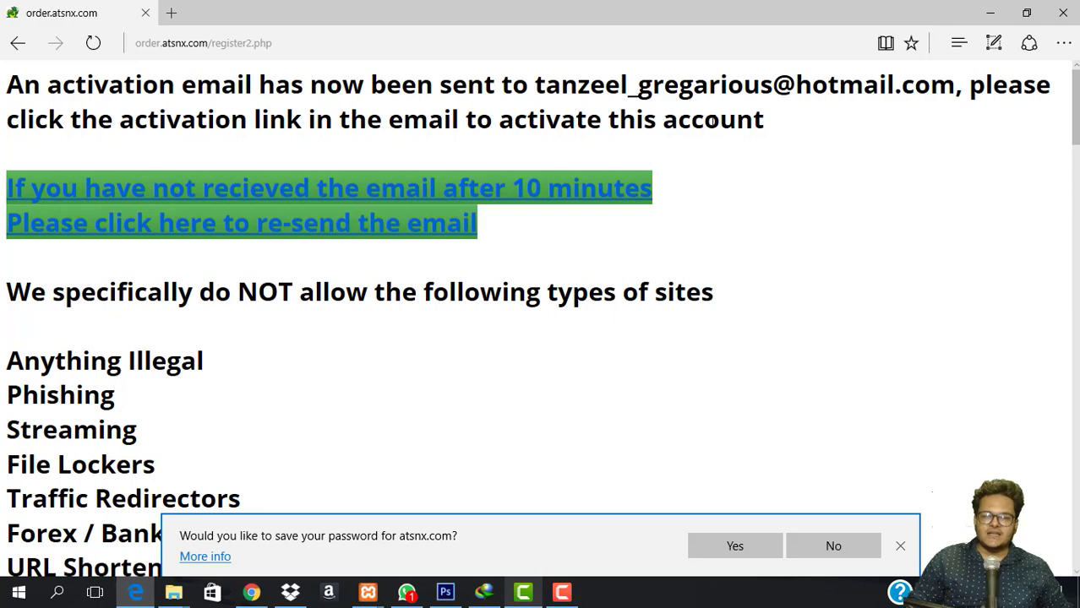
left_click(251, 592)
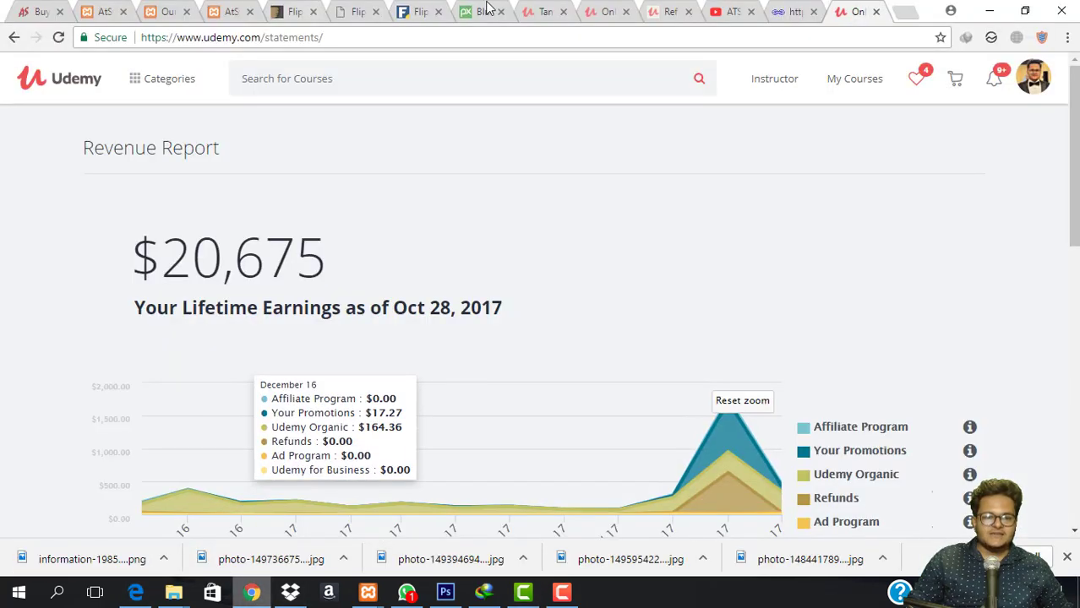
Open a new tab and go to Outlook mail.
left_click(545, 11)
left_click(905, 12)
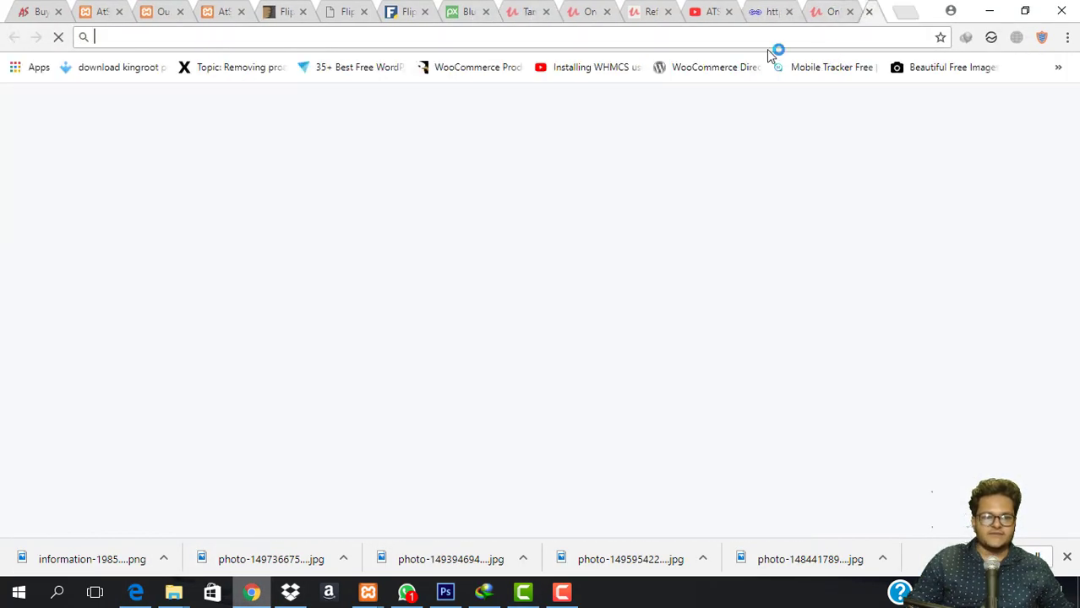
type("outlook.live.com/owa/")
key("Return")
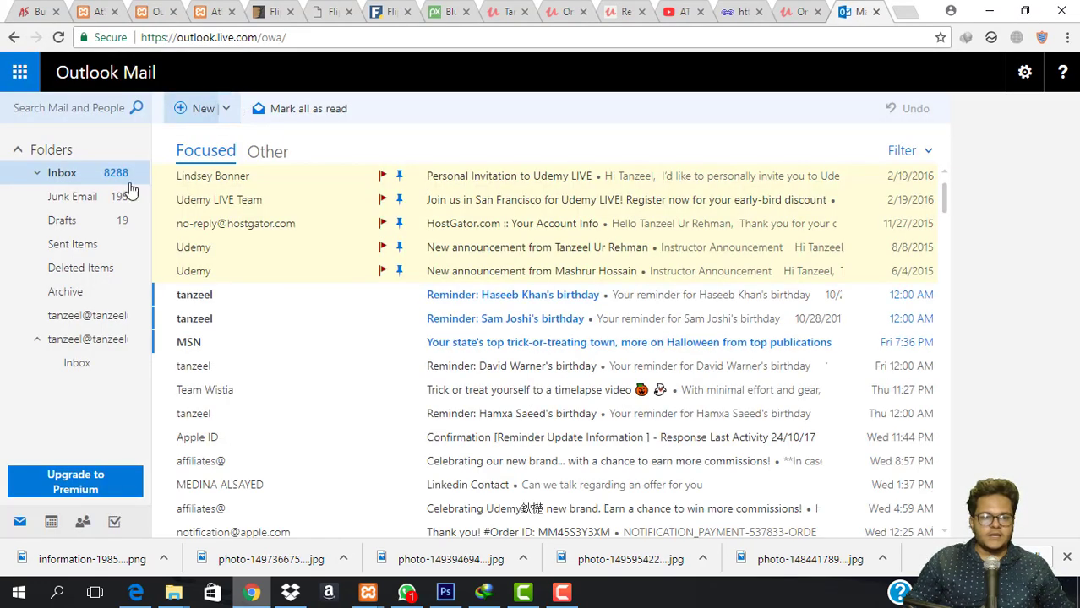
Find the atsnx.com activation e-mail in Junk Email and follow its activation link.
left_click(261, 161)
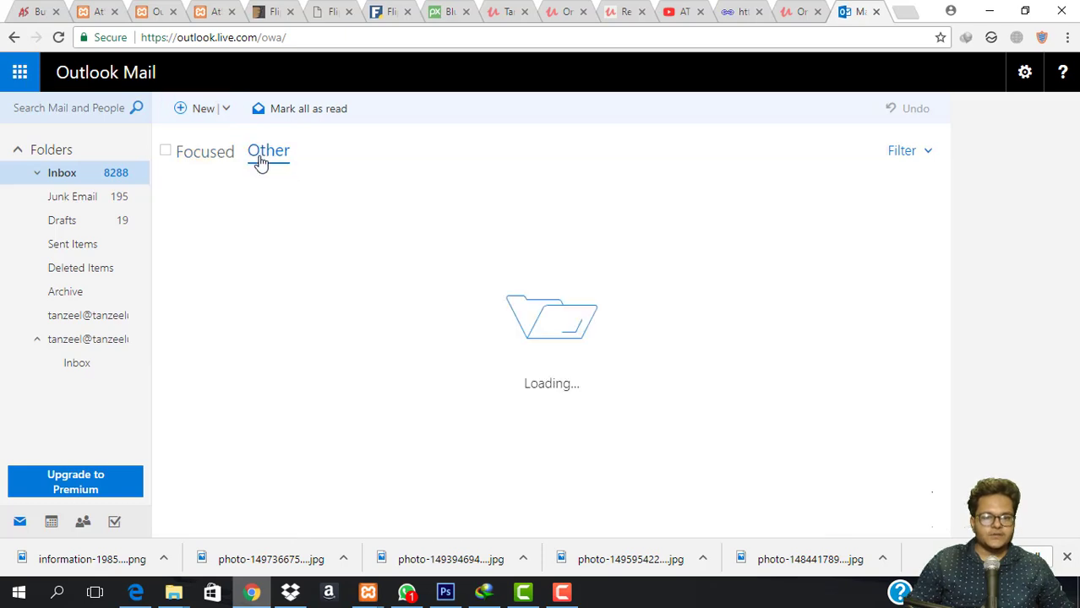
left_click(78, 171)
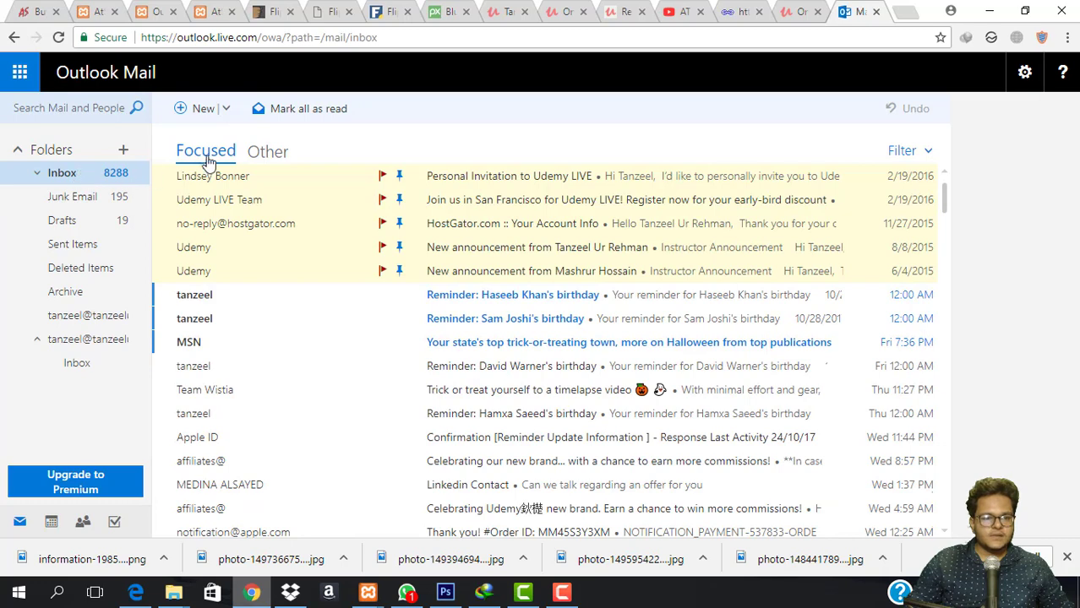
left_click(252, 157)
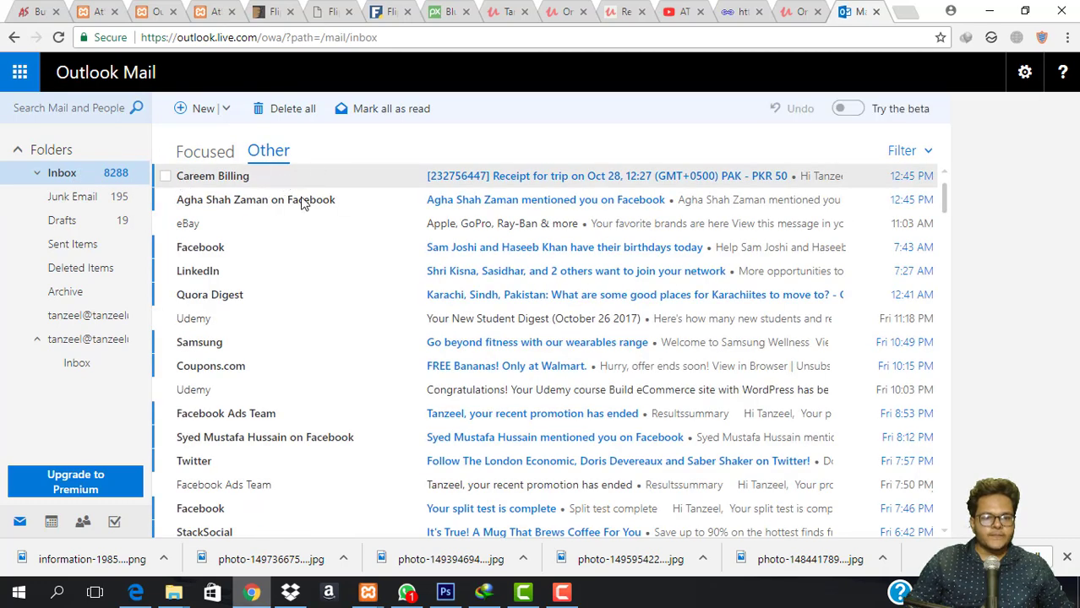
left_click(95, 206)
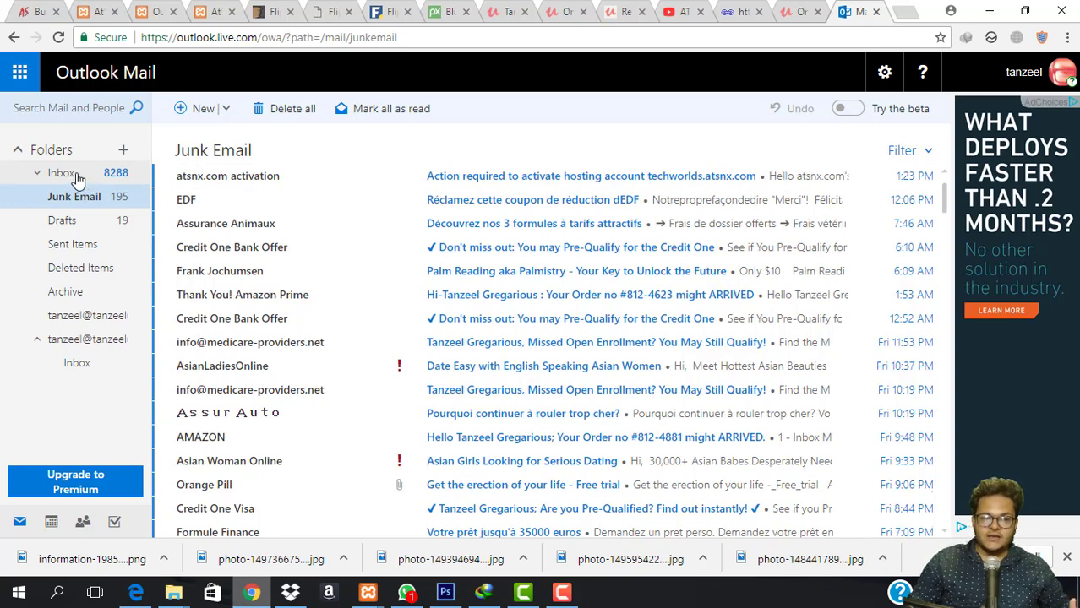
left_click(284, 179)
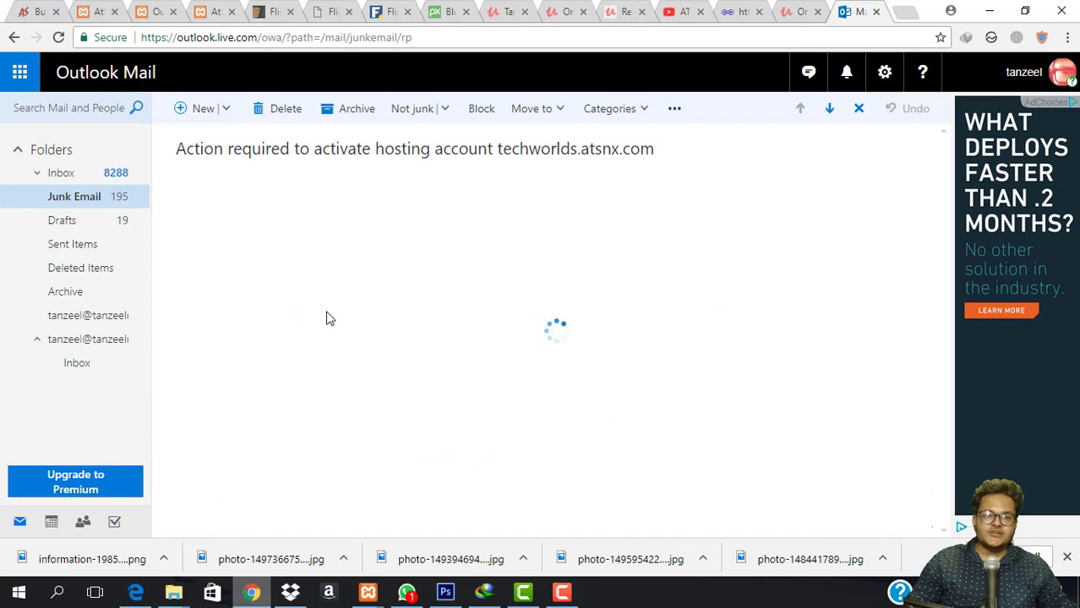
left_click(265, 414)
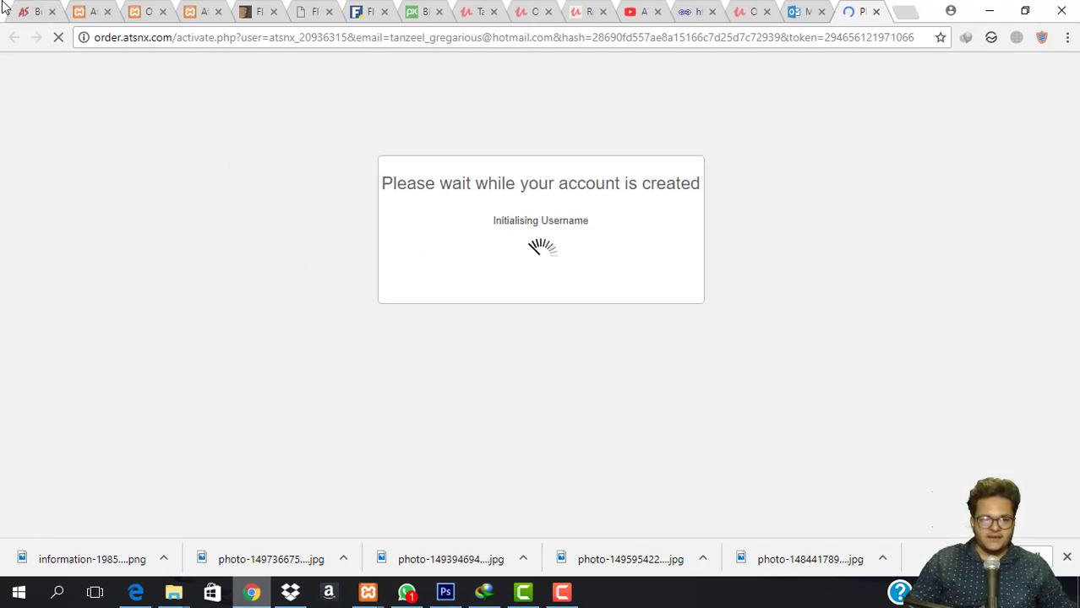
Close all fifteen extra tabs, leaving only the Account Order Confirmation page.
left_click(54, 14)
left_click(54, 14)
left_click(55, 15)
left_click(54, 14)
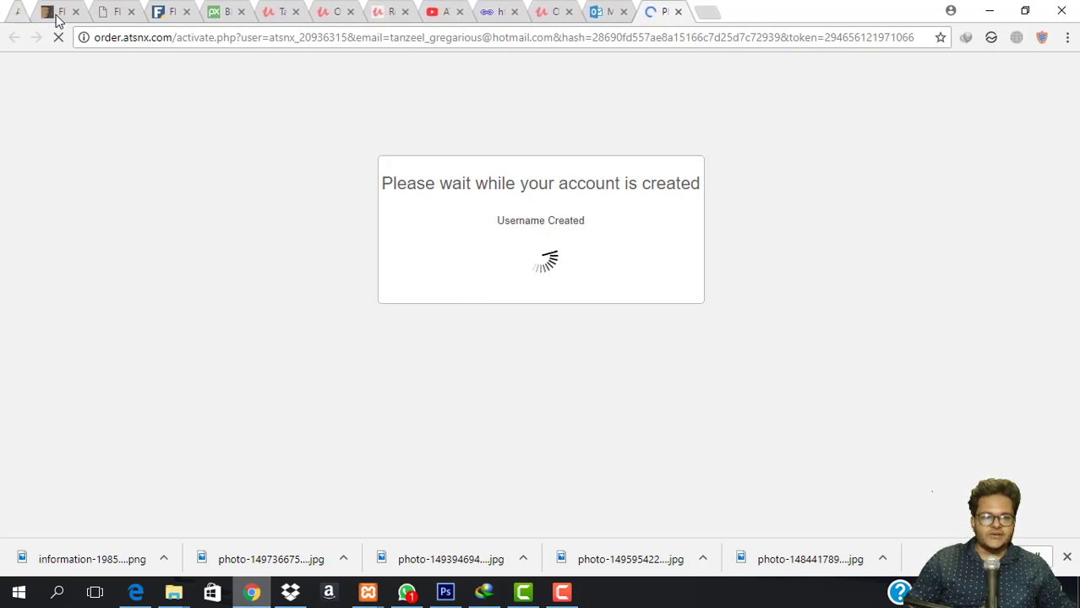
left_click(56, 14)
left_click(55, 15)
left_click(56, 15)
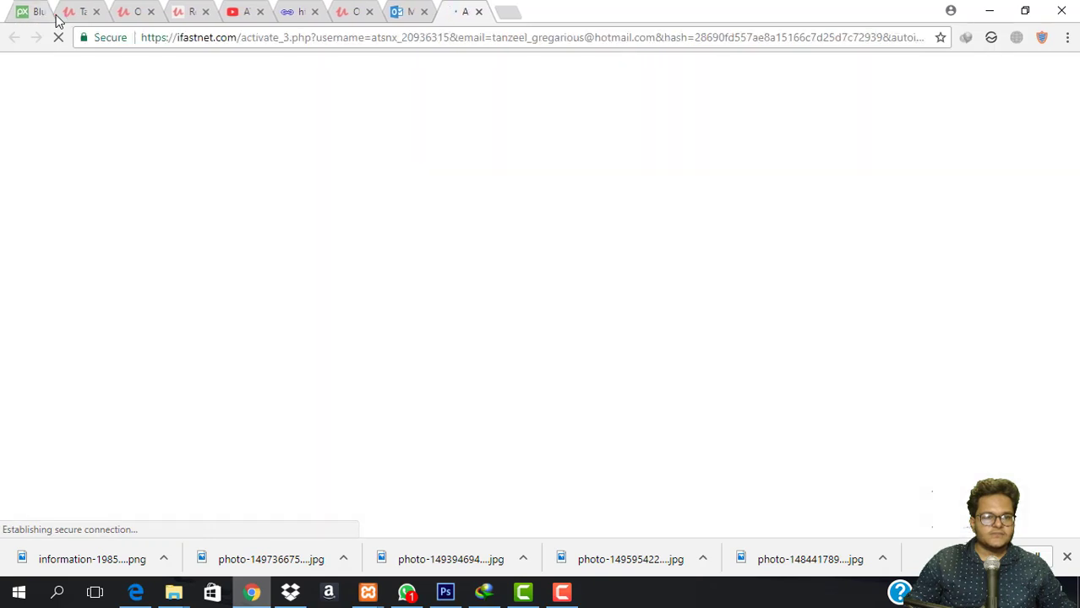
left_click(54, 14)
left_click(54, 15)
left_click(54, 15)
left_click(55, 15)
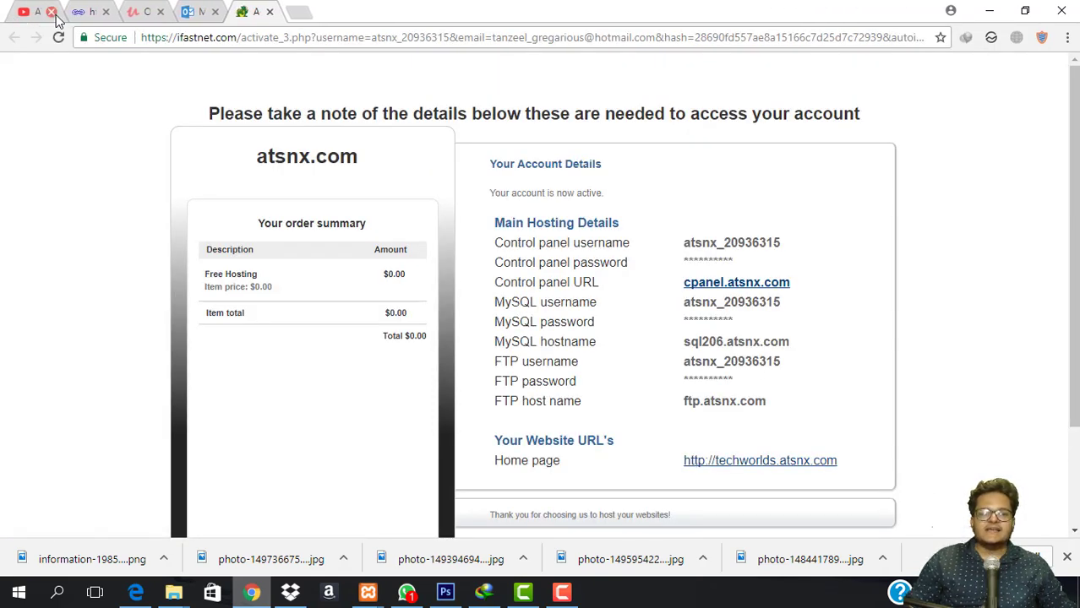
left_click(52, 12)
left_click(52, 12)
left_click(51, 12)
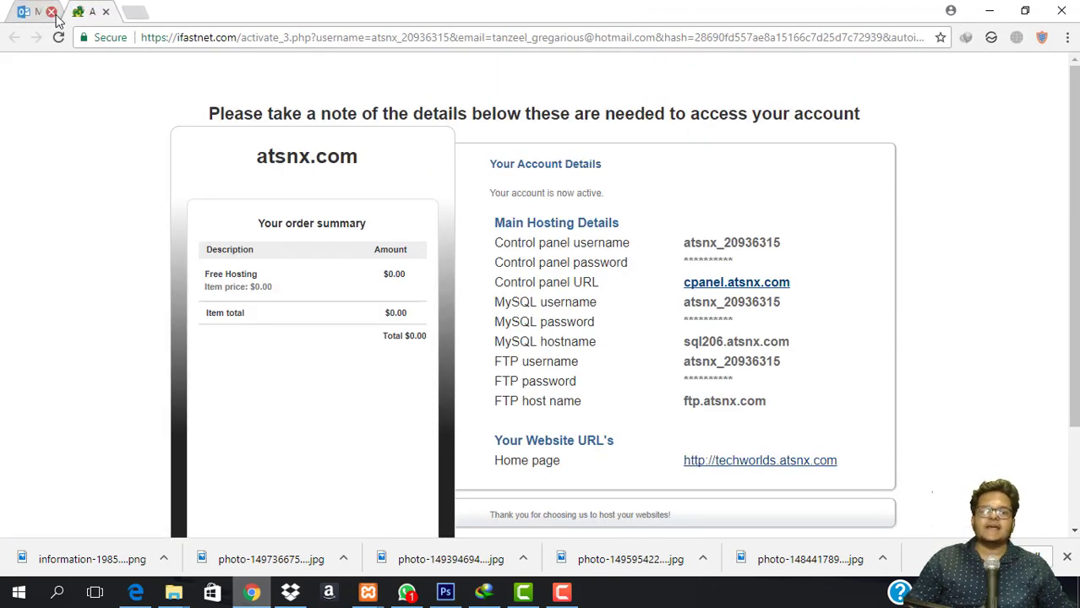
left_click(51, 12)
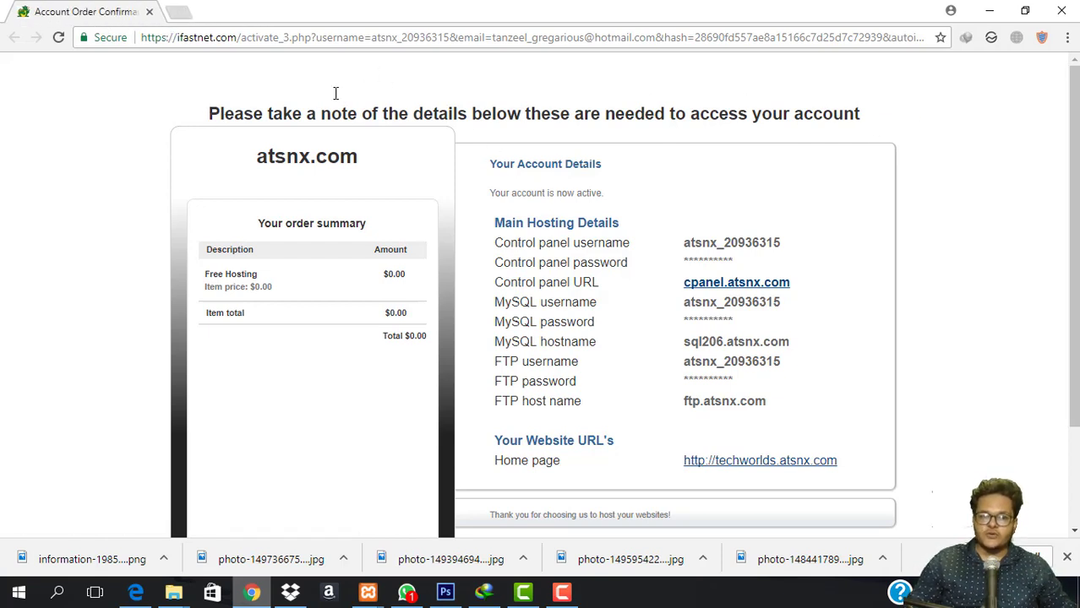
left_click(178, 17)
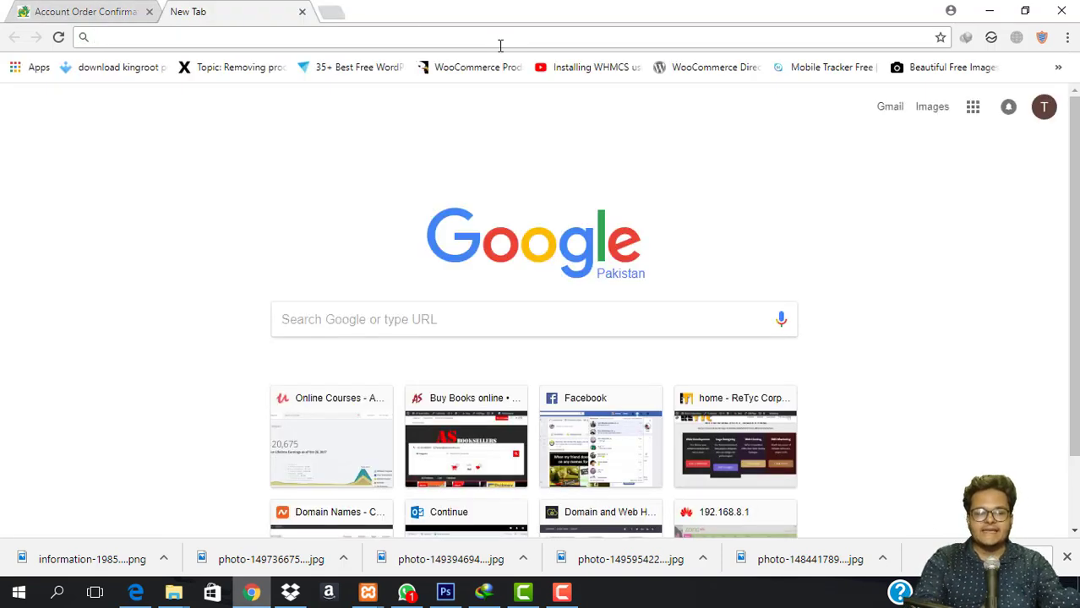
type("udemy.com/statements")
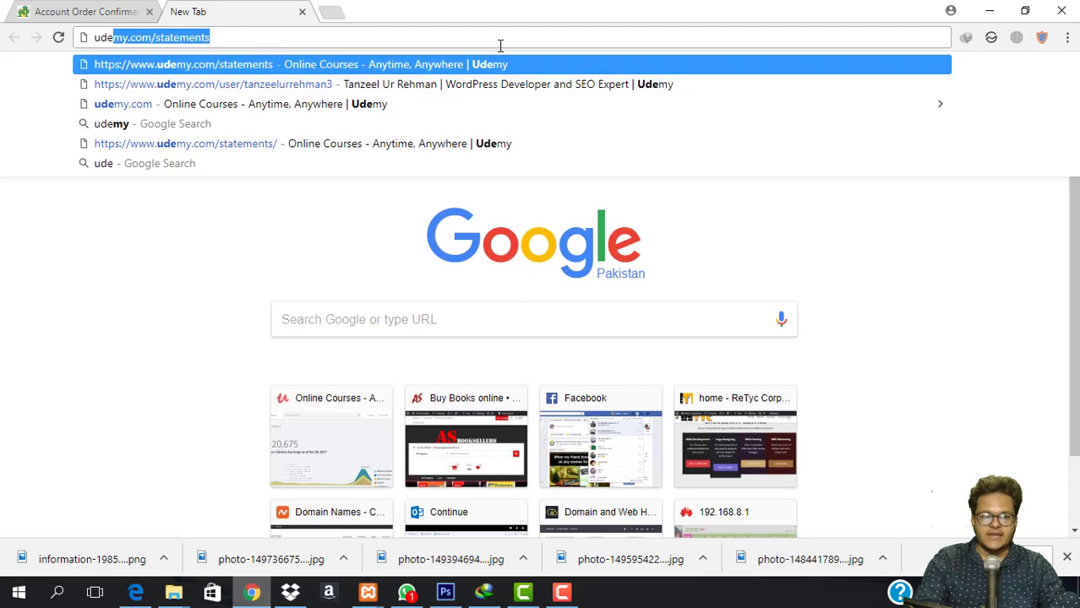
key("Down")
key("Return")
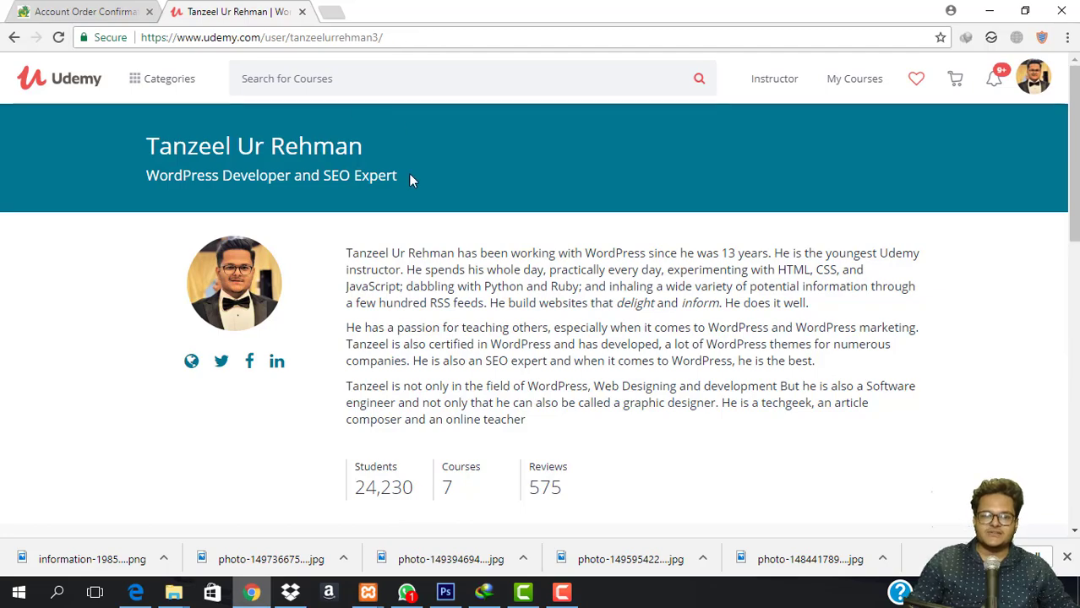
scroll(524, 211, "down", 6)
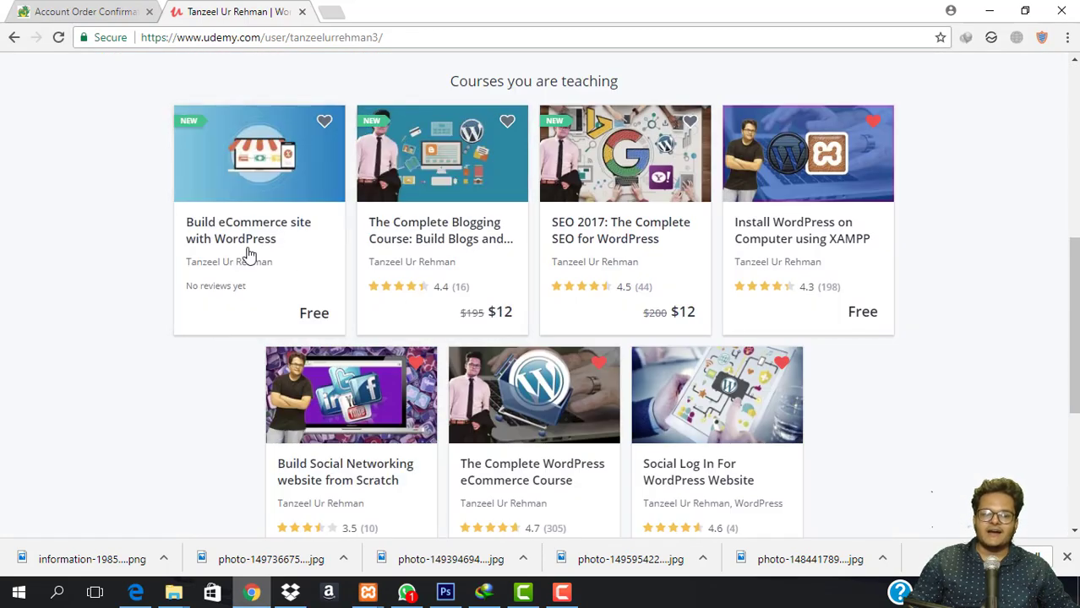
scroll(448, 385, "down", 2)
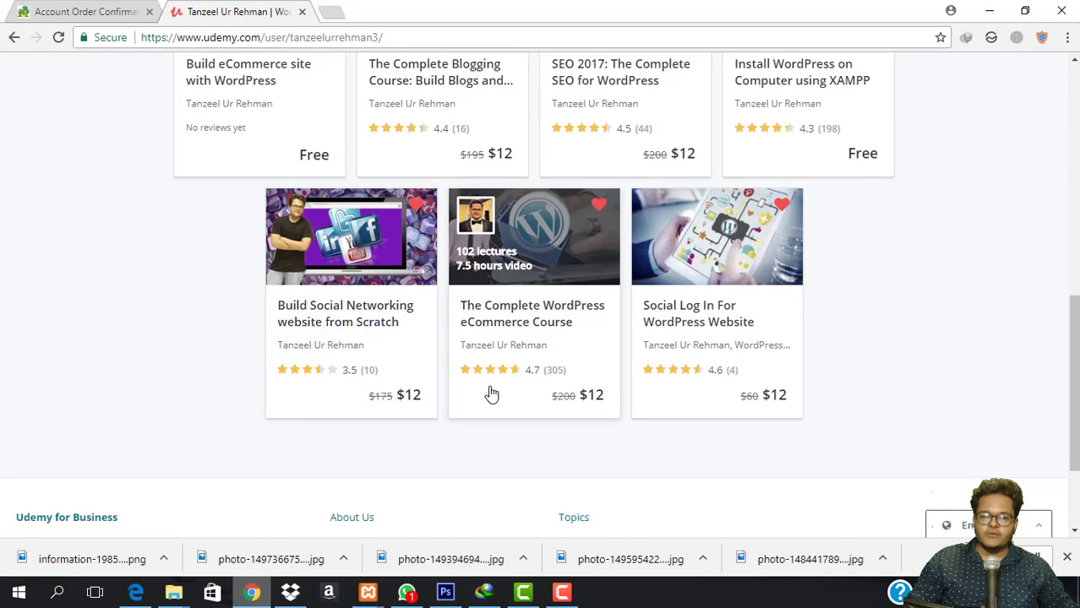
scroll(473, 363, "up", 2)
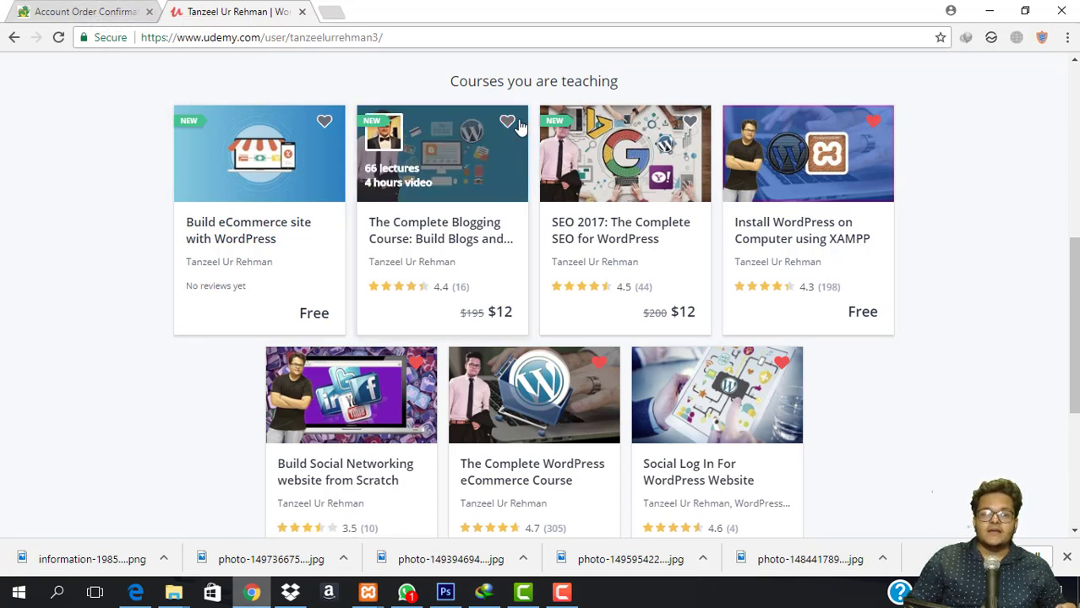
left_click(135, 10)
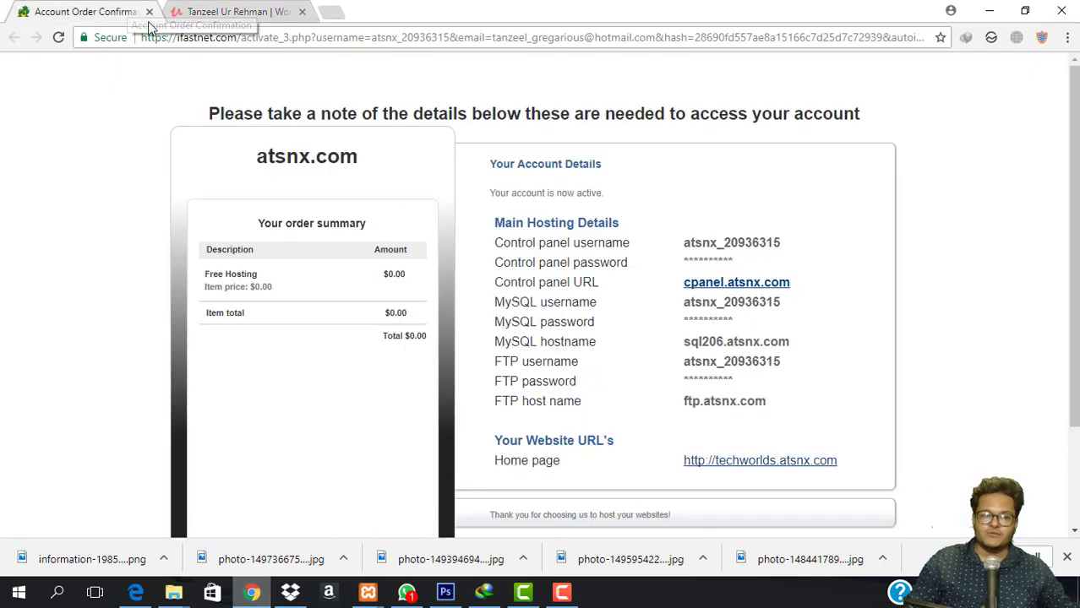
left_click(301, 12)
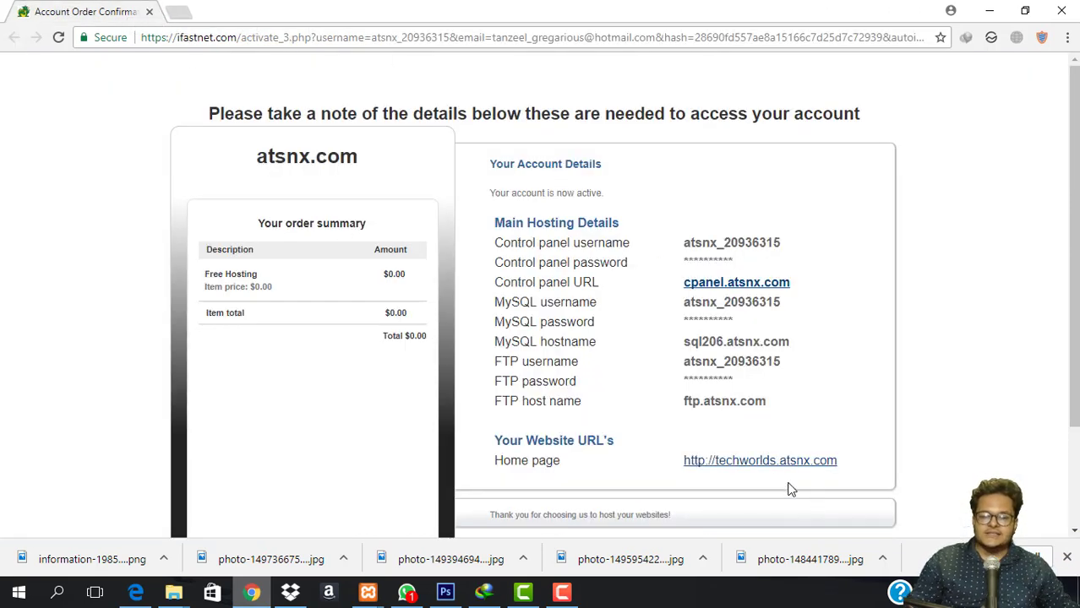
Open the techworlds.atsnx.com home page link in a new tab and view its activation notice.
right_click(745, 470)
left_click(819, 311)
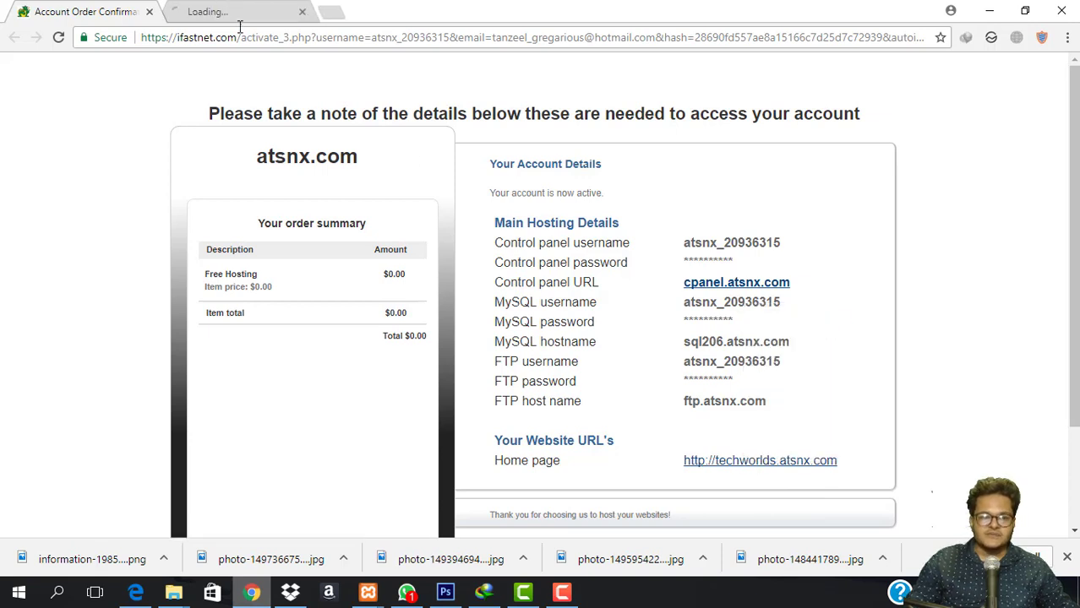
left_click(249, 11)
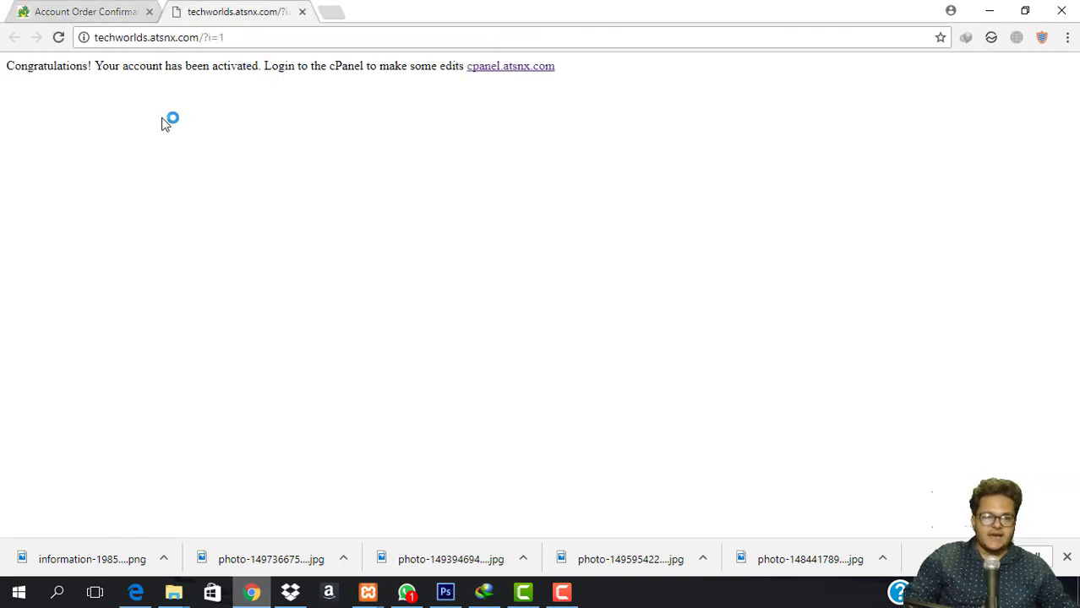
left_click_drag(3, 68, 326, 91)
left_click(322, 127)
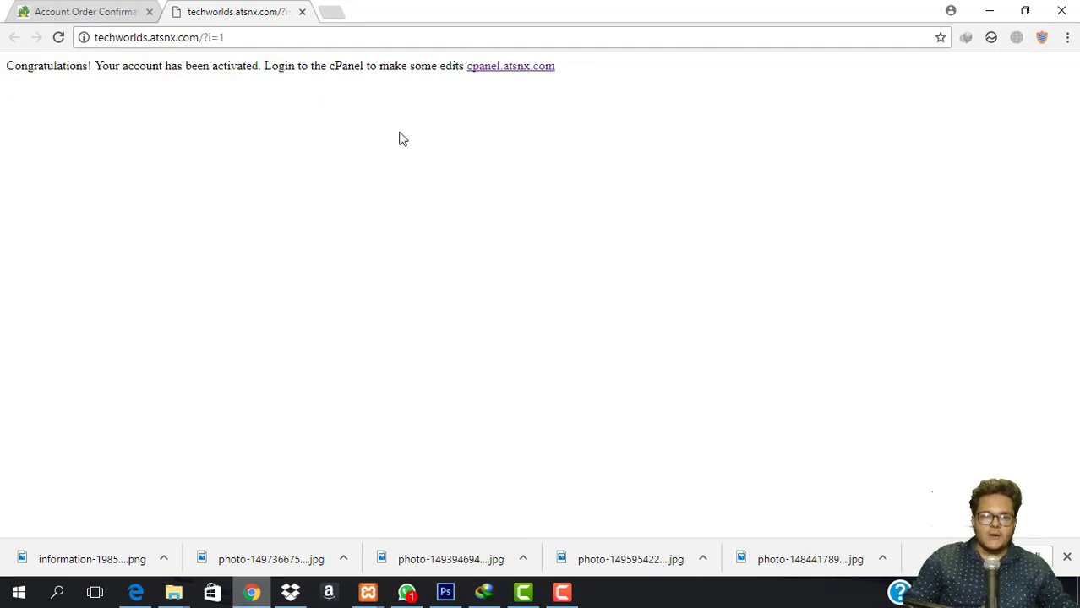
Return to the account details page and locate the Control panel URL.
left_click(91, 10)
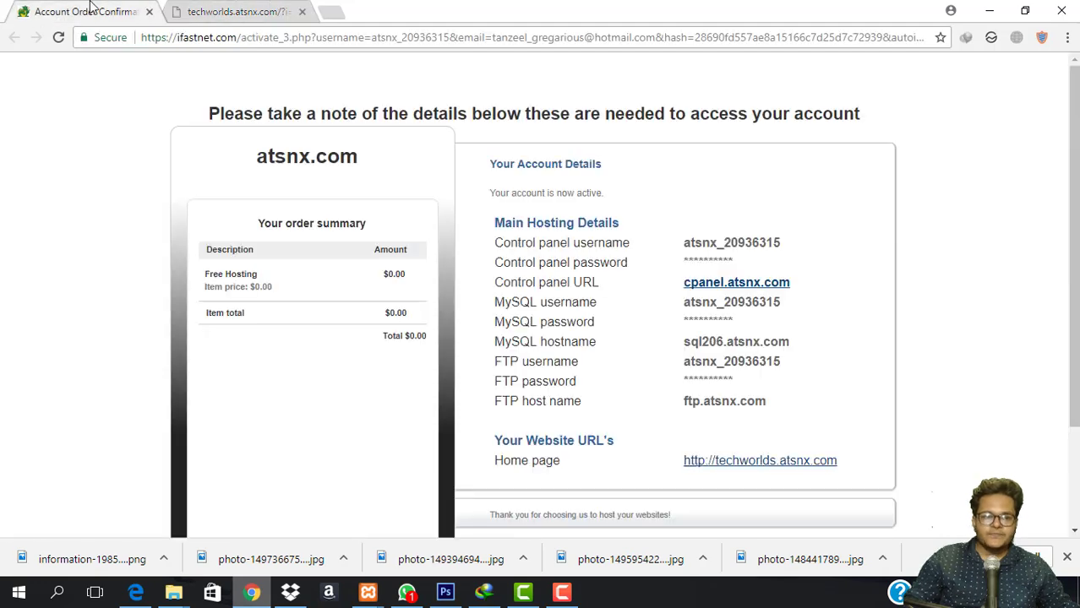
left_click_drag(498, 281, 602, 289)
left_click(505, 290)
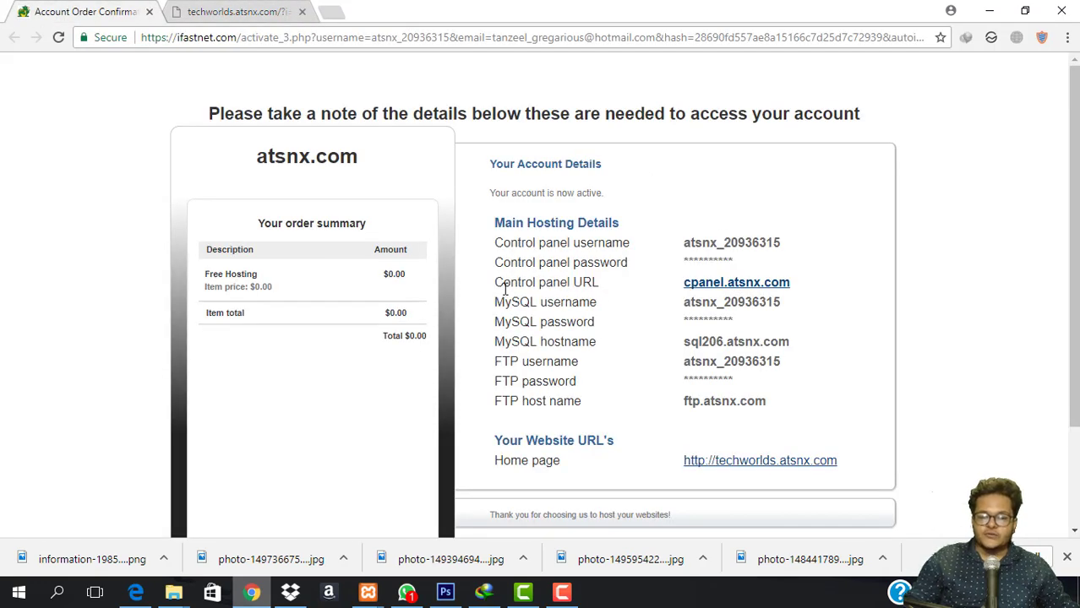
Open the cpanel.atsnx.com login in a new tab and close the home page tab.
right_click(734, 288)
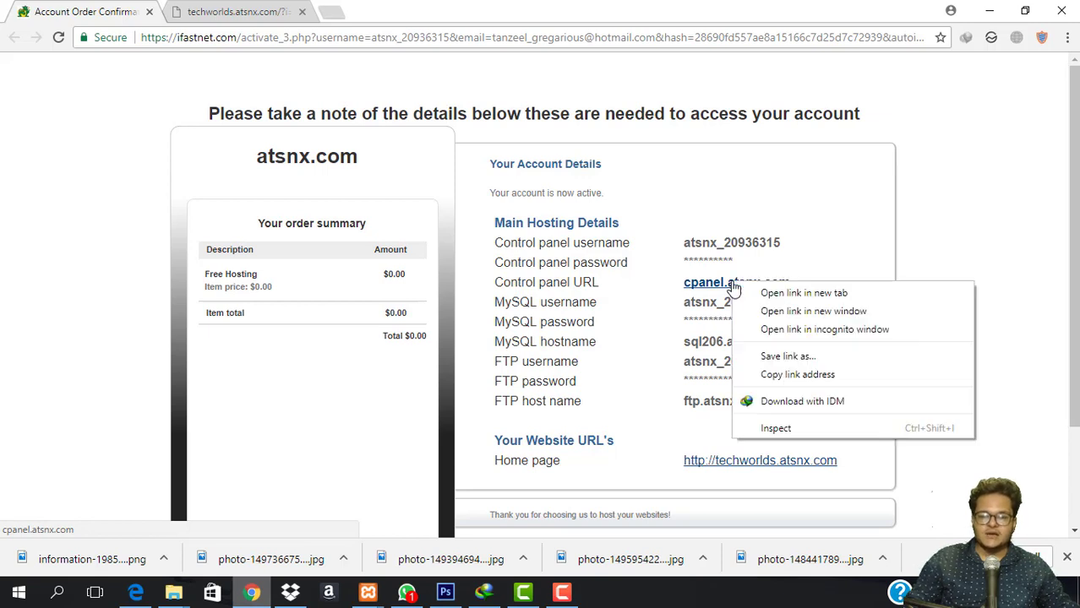
left_click(777, 292)
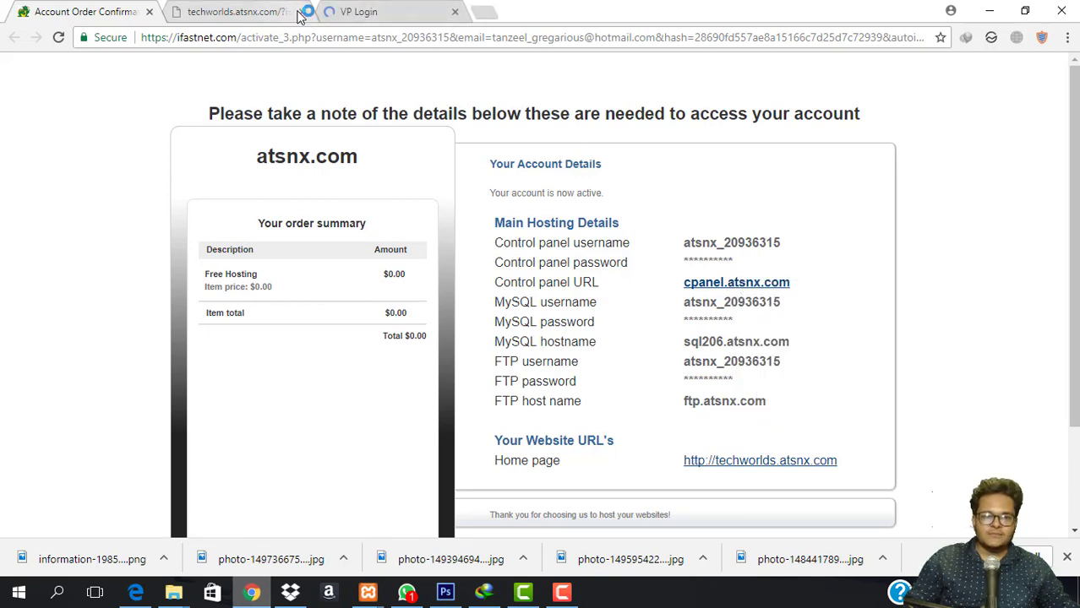
left_click(304, 13)
left_click(229, 12)
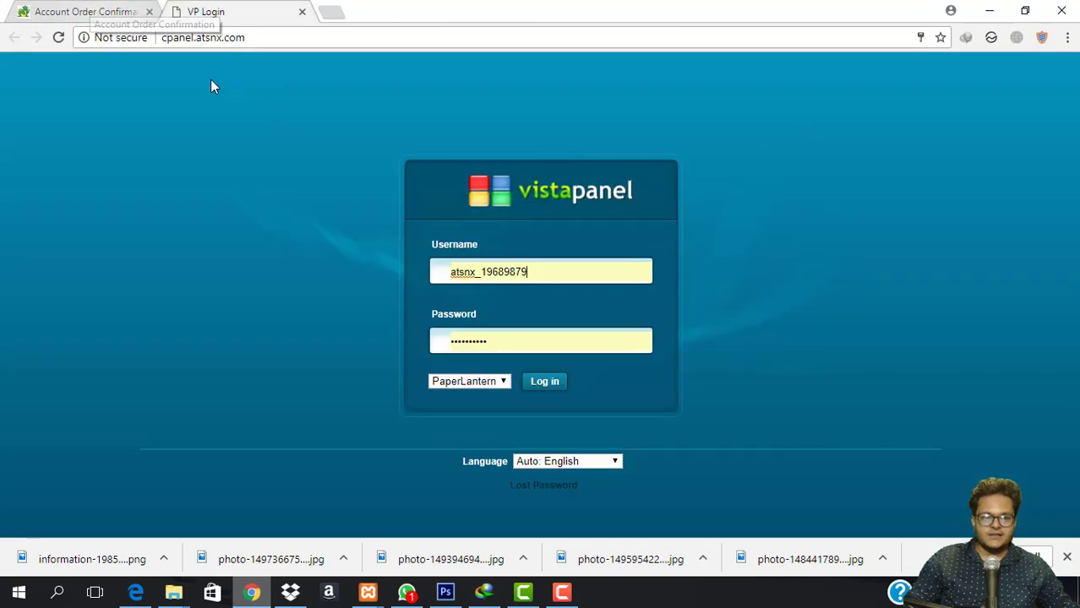
left_click(105, 10)
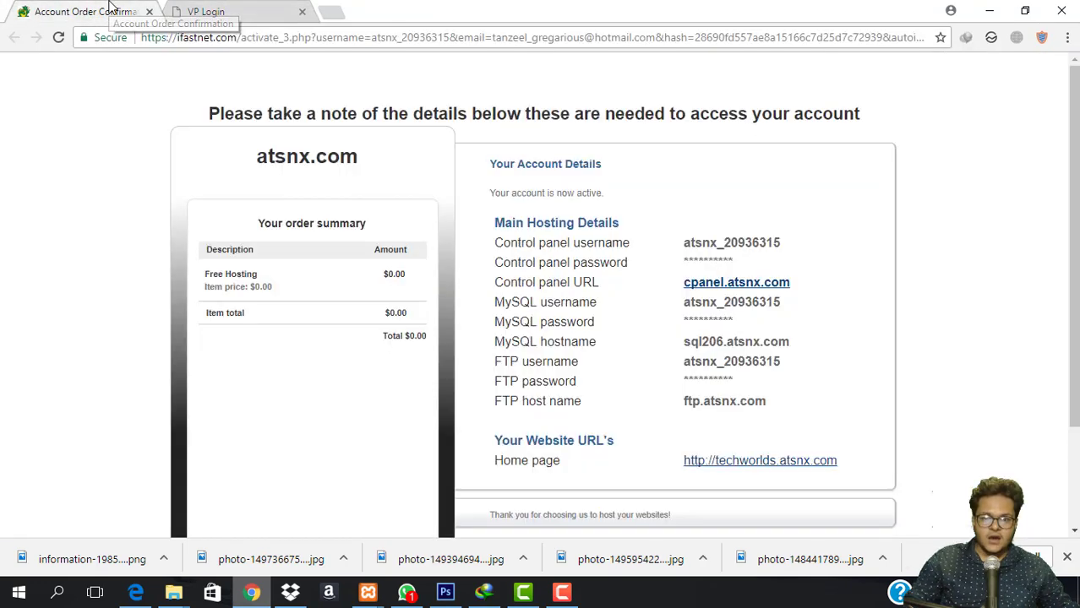
Copy the control panel username into the login's Username field and type the password.
left_click_drag(685, 242, 793, 248)
key("ctrl+c")
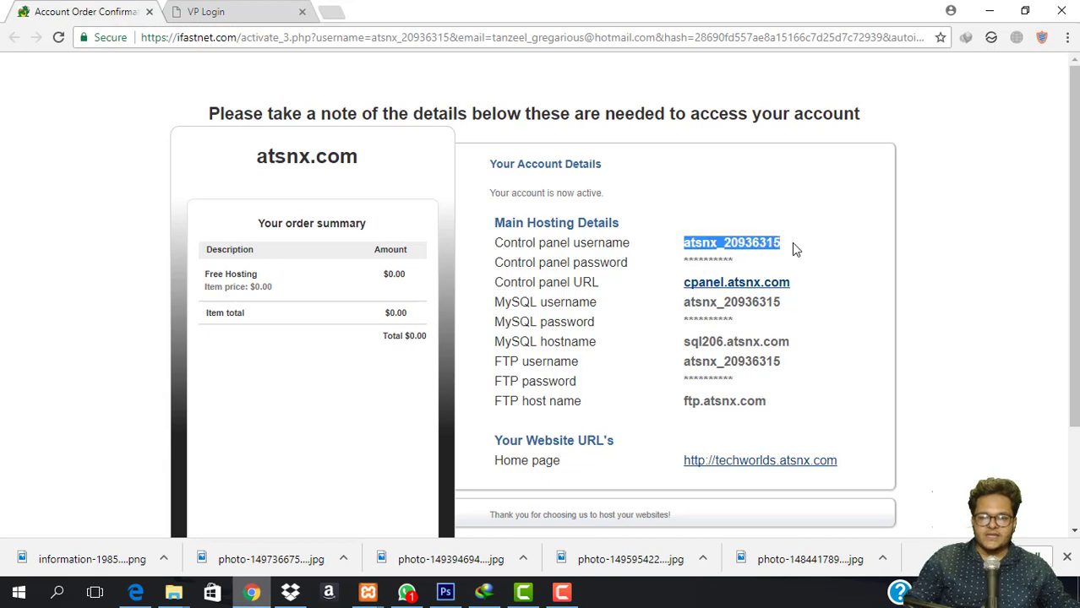
key("ctrl+Tab")
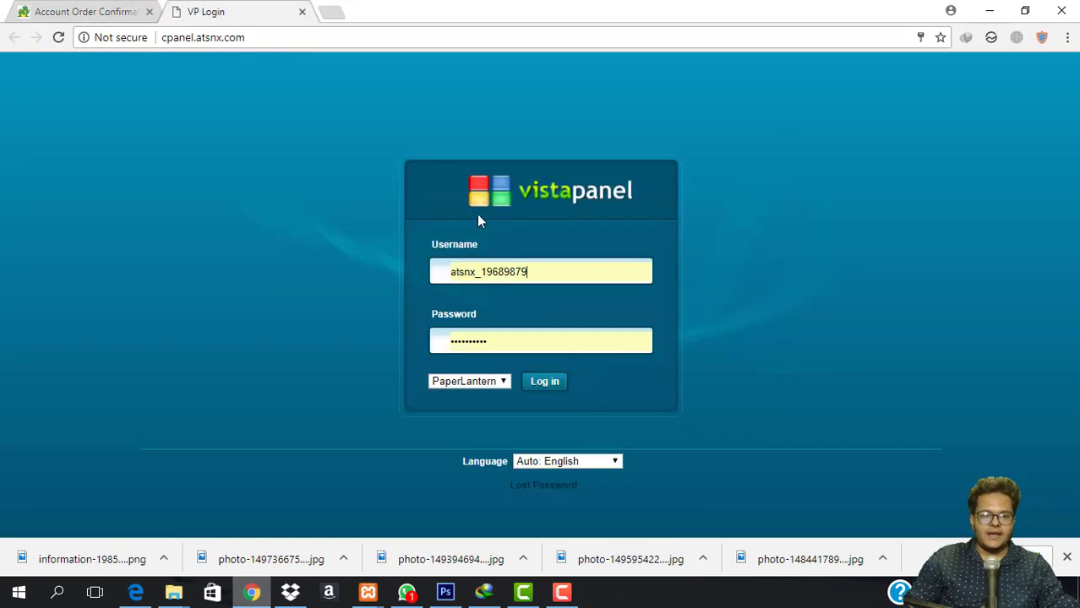
double_click(560, 273)
key("ctrl+v")
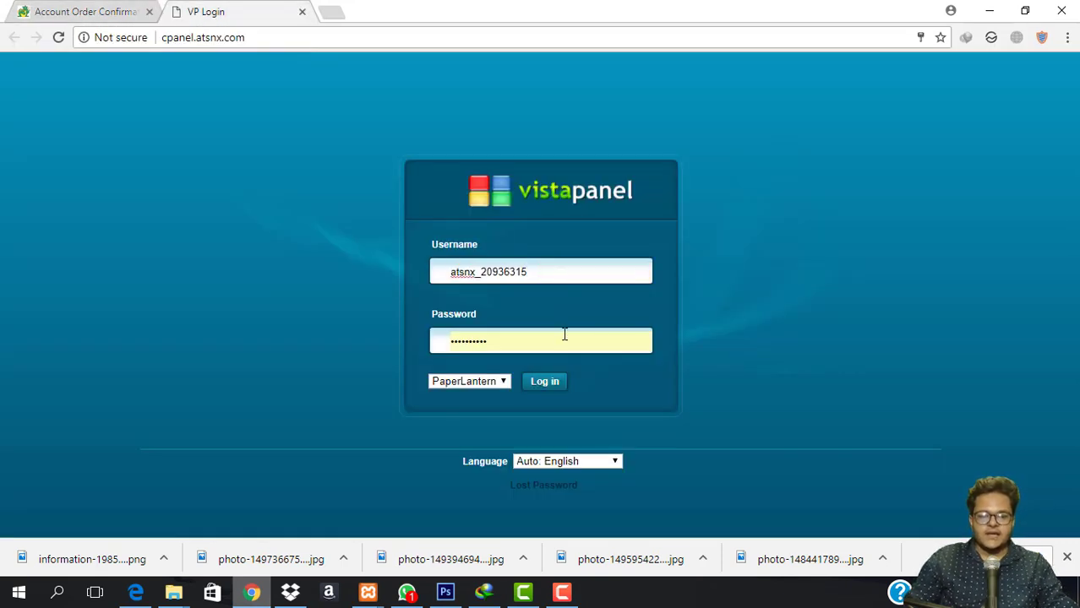
double_click(565, 336)
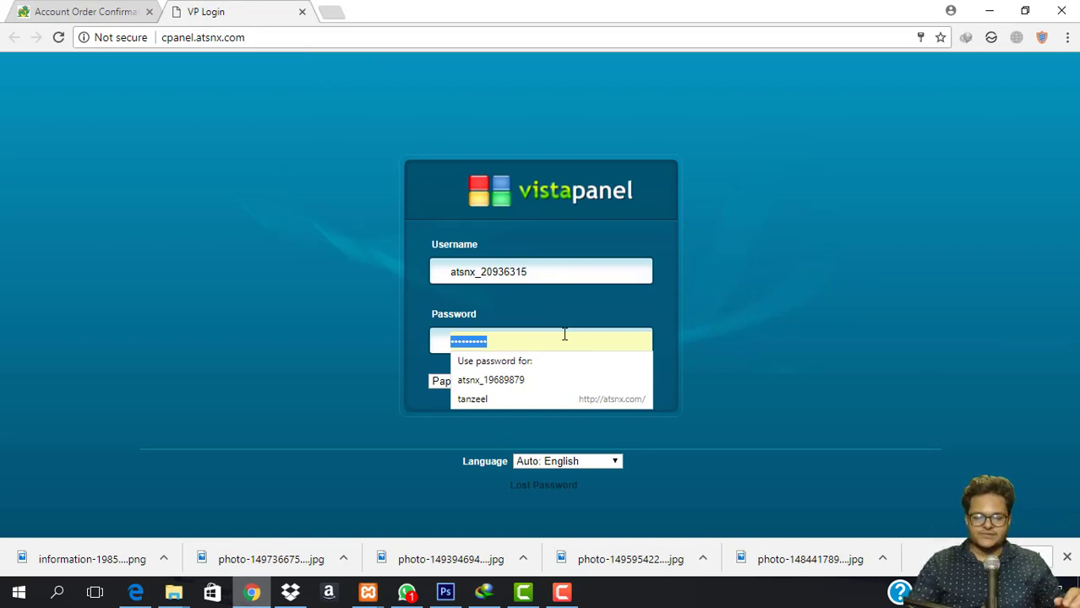
type("***")
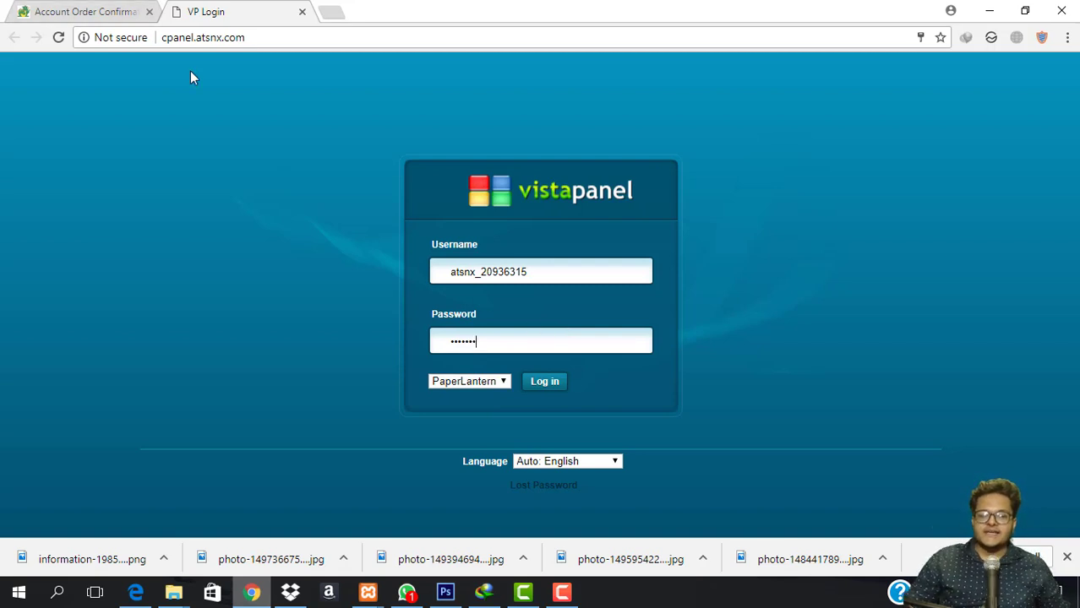
Open Outlook's Junk Email folder in a new tab, then return to the VP Login tab.
left_click(328, 8)
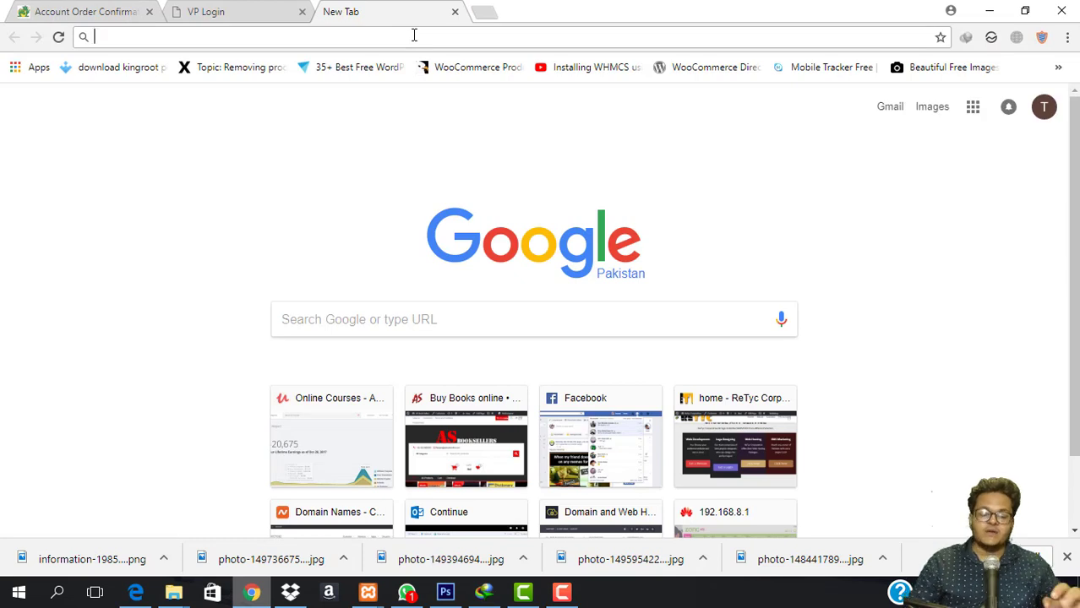
type("outlook")
key("Return")
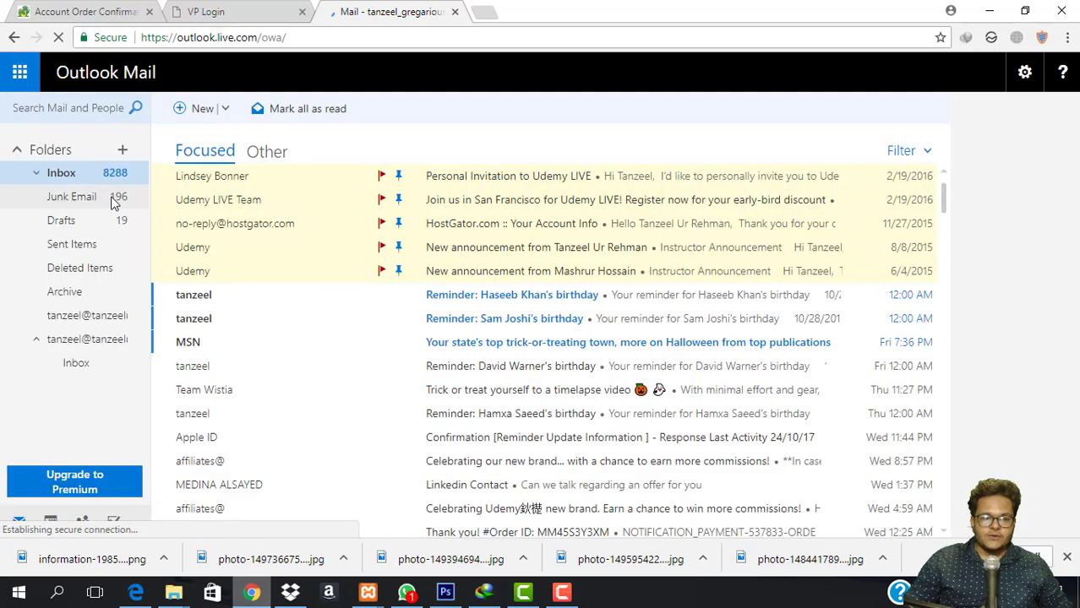
left_click(114, 201)
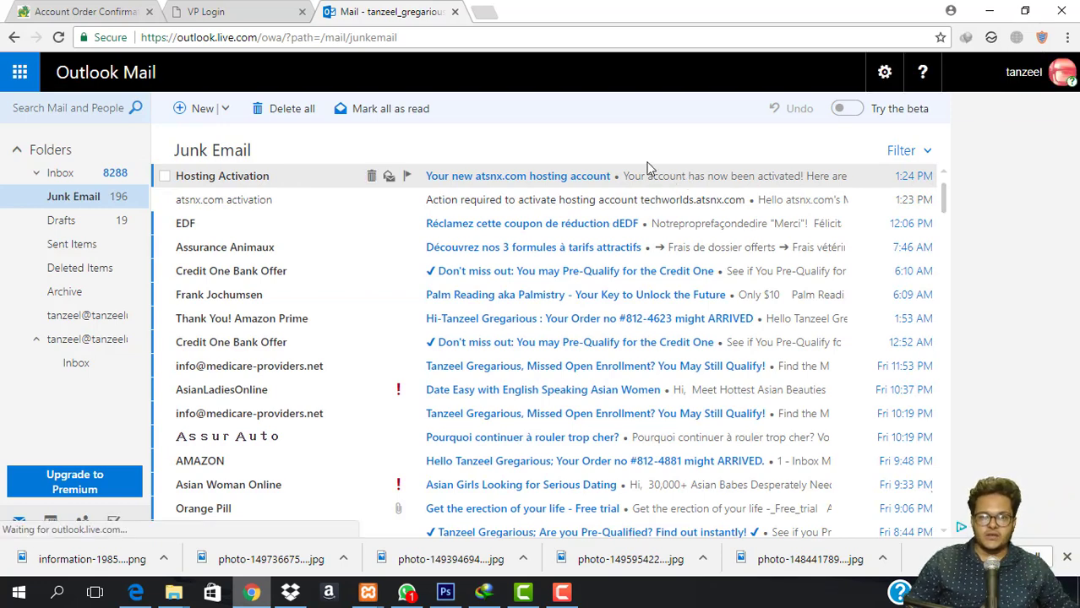
left_click(245, 12)
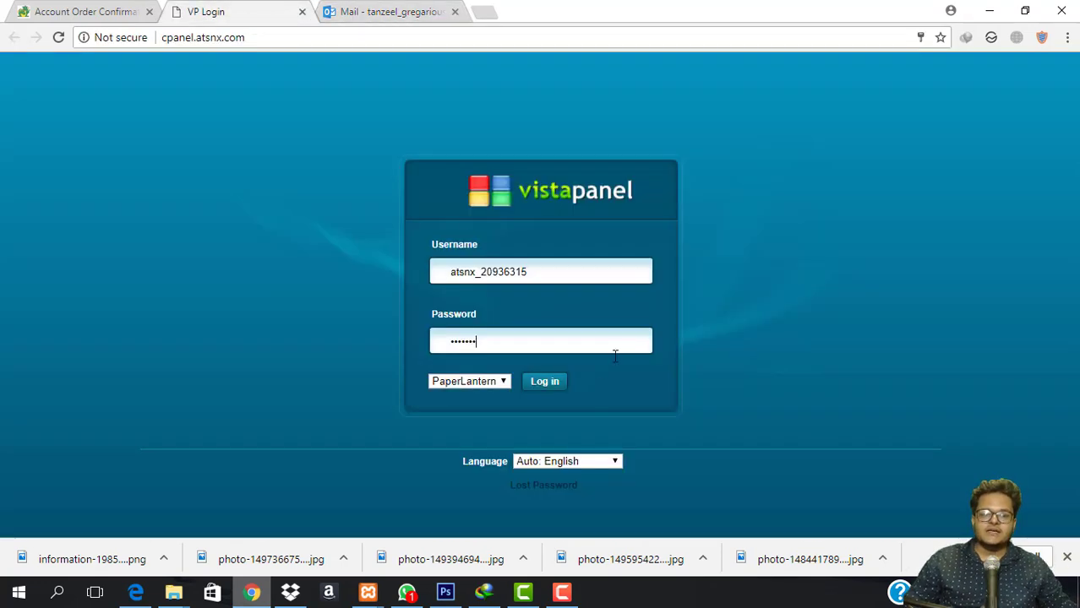
Log in to VistaPanel and open the site's home page link in a new tab.
left_click(544, 390)
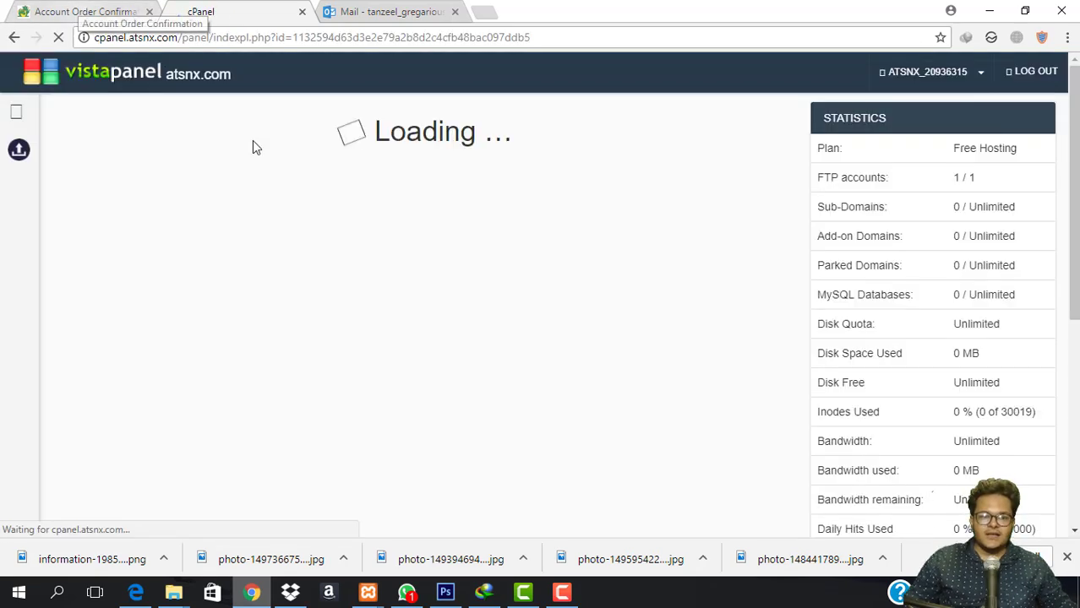
left_click(90, 10)
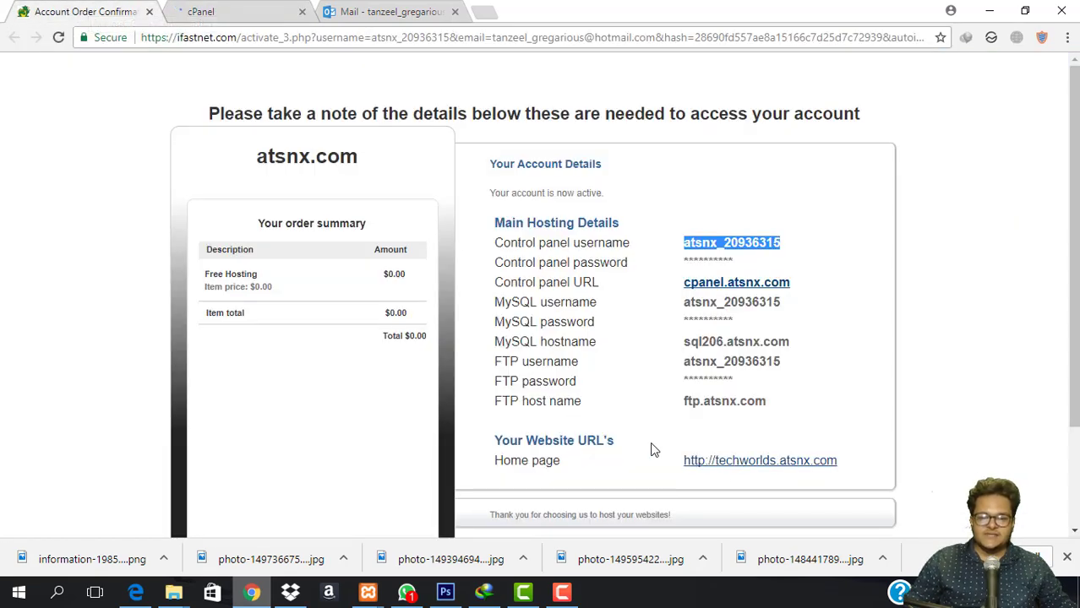
right_click(733, 461)
left_click(805, 310)
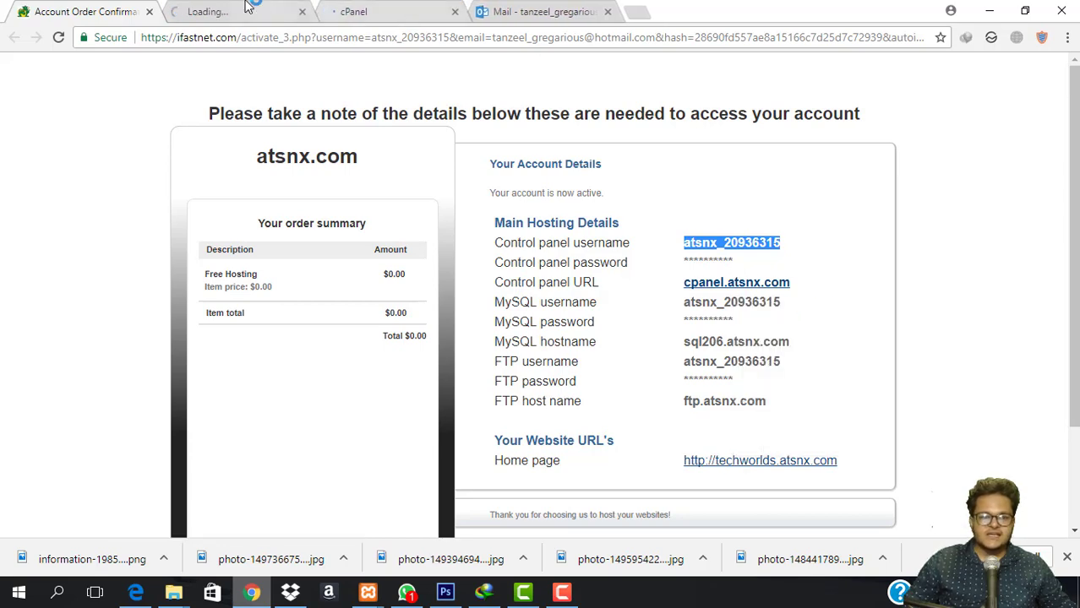
left_click(251, 11)
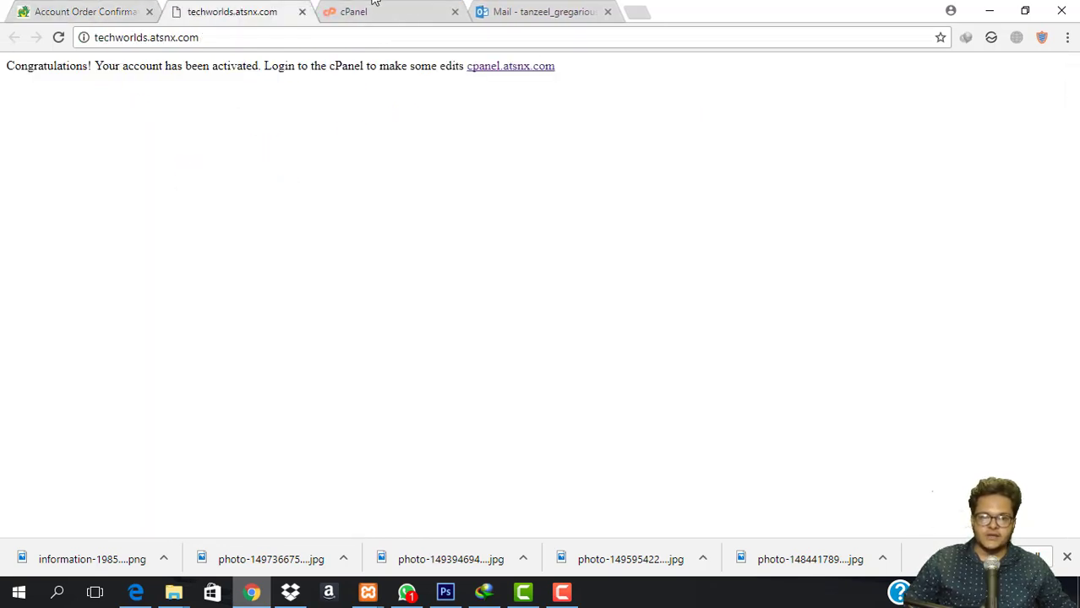
Switch to the control panel dashboard and scroll down to its Software section.
left_click(377, 8)
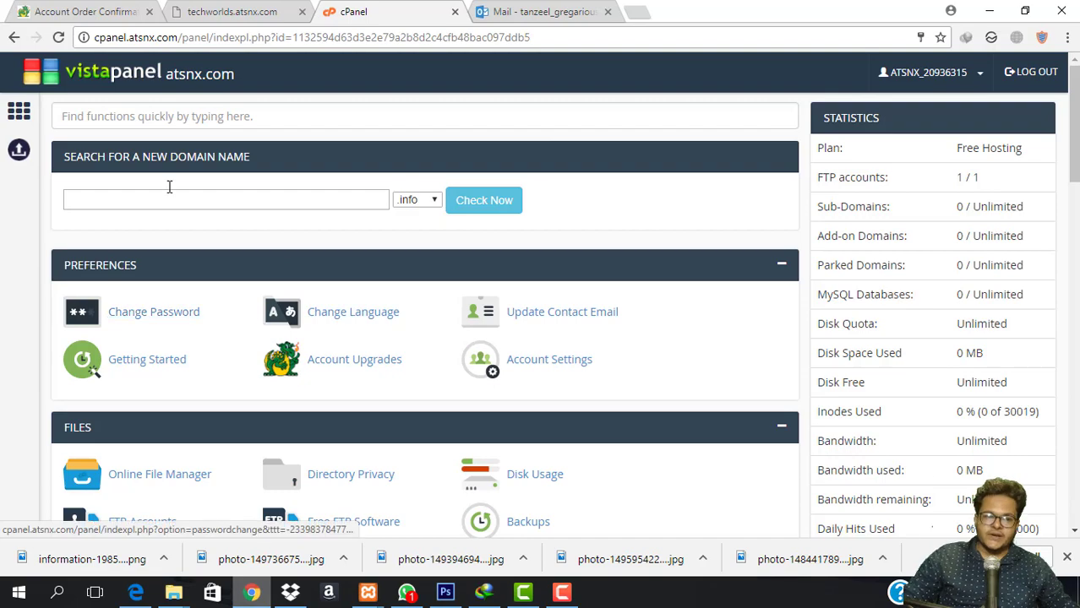
scroll(232, 316, "down", 3)
scroll(398, 349, "down", 2)
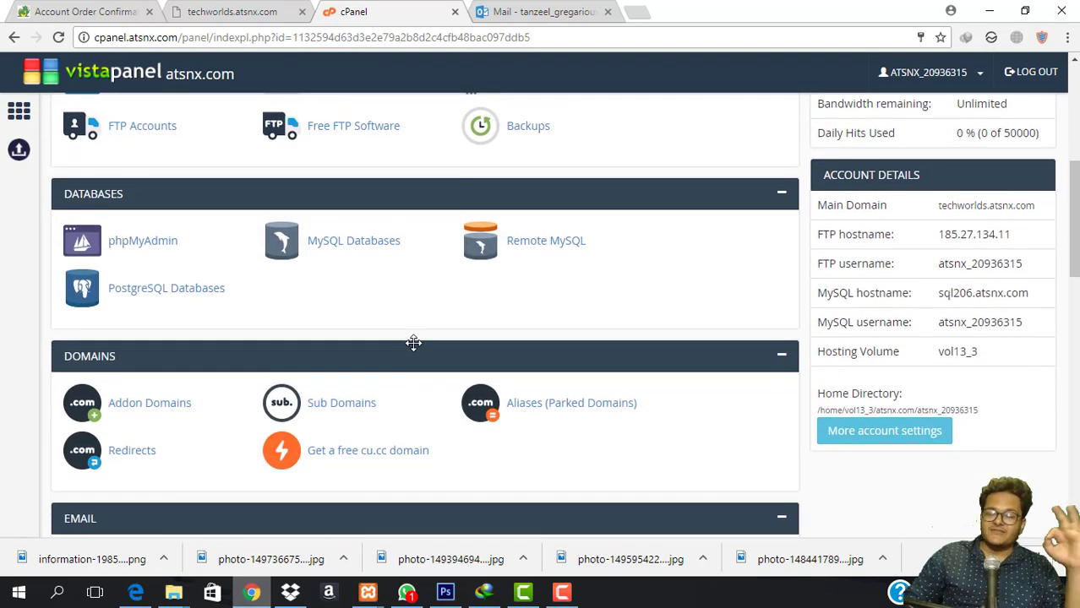
scroll(413, 342, "up", 4)
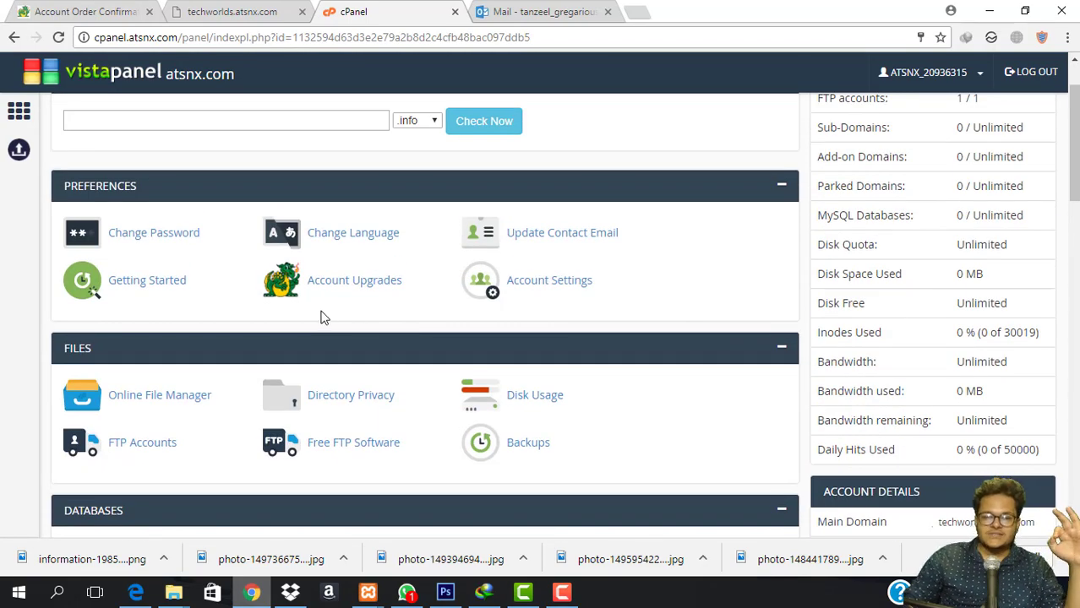
scroll(321, 317, "down", 4)
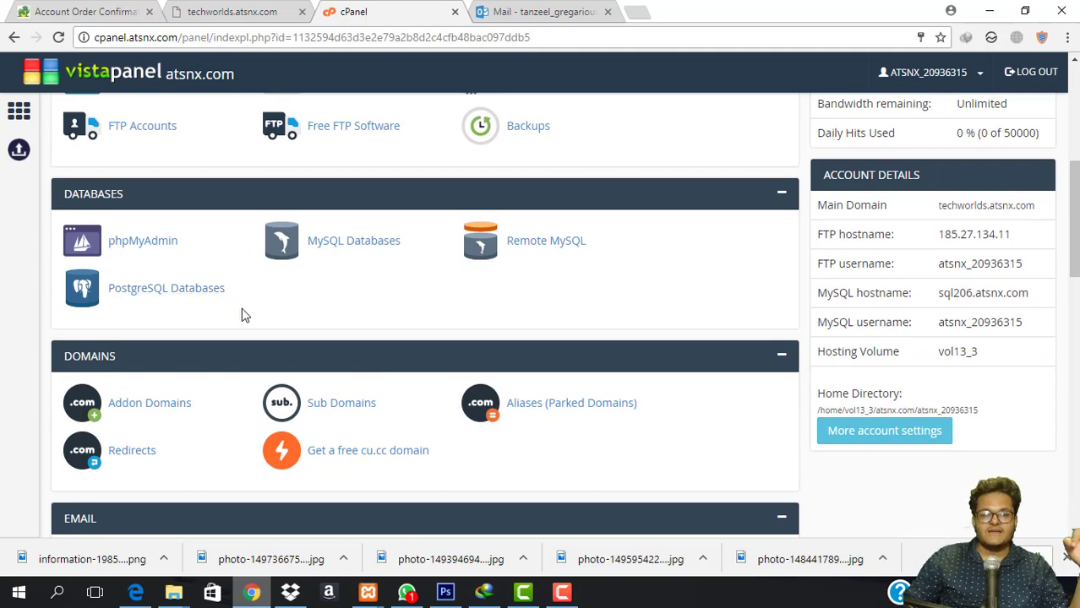
scroll(295, 310, "up", 2)
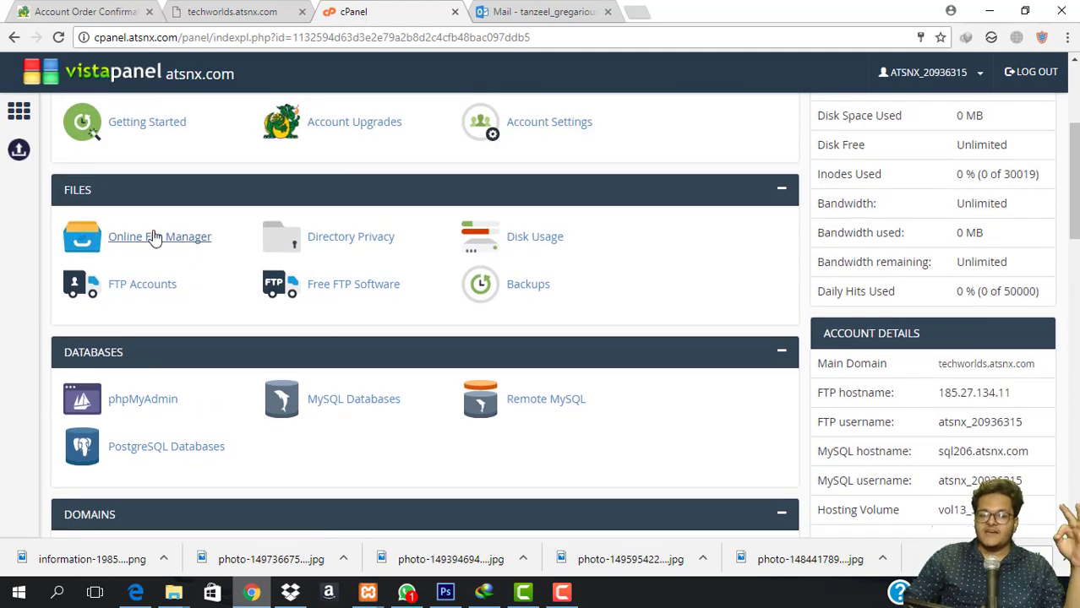
scroll(314, 338, "down", 3)
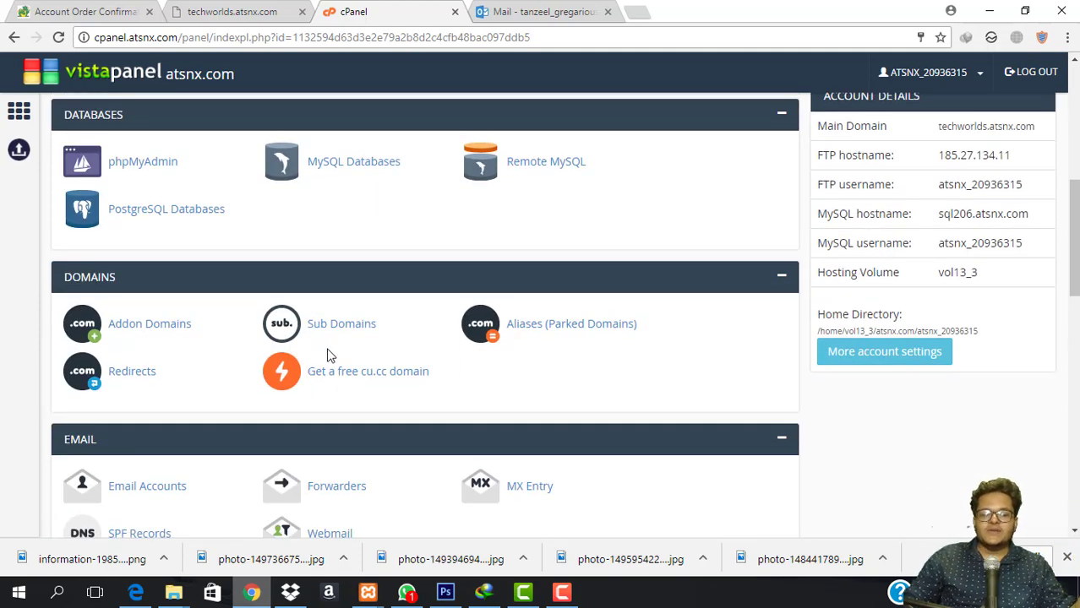
scroll(297, 355, "down", 2)
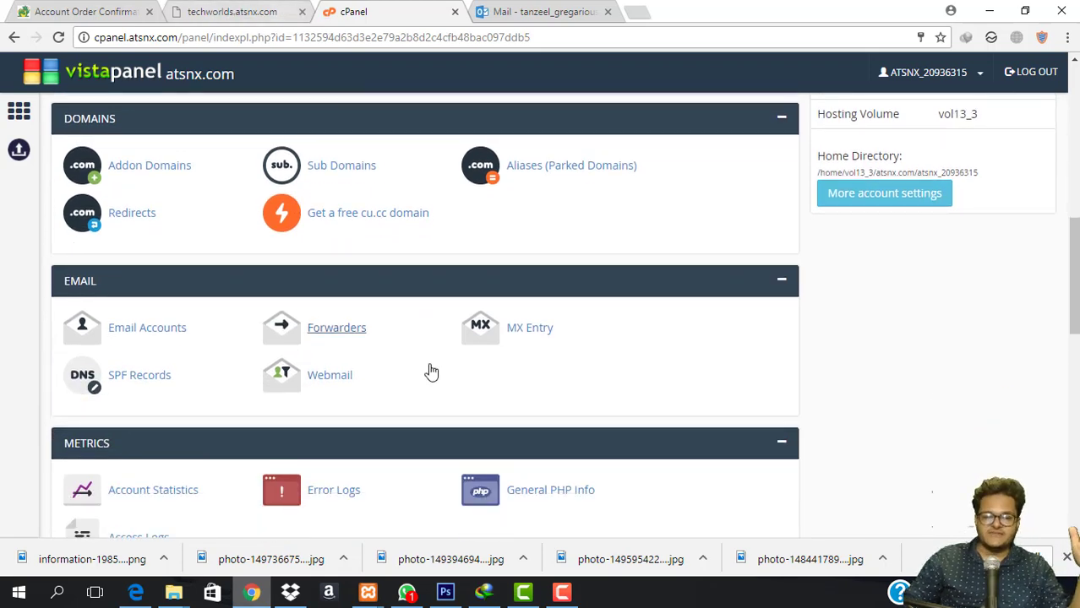
scroll(350, 409, "down", 5)
scroll(275, 422, "down", 1)
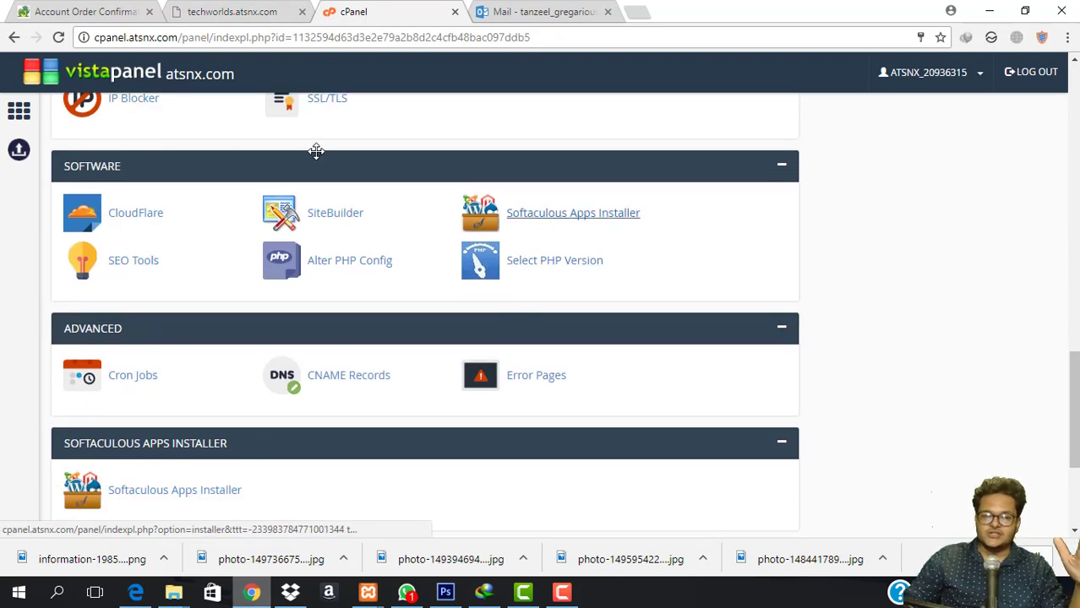
Launch Softaculous Apps Installer and start a WordPress install.
left_click(557, 217)
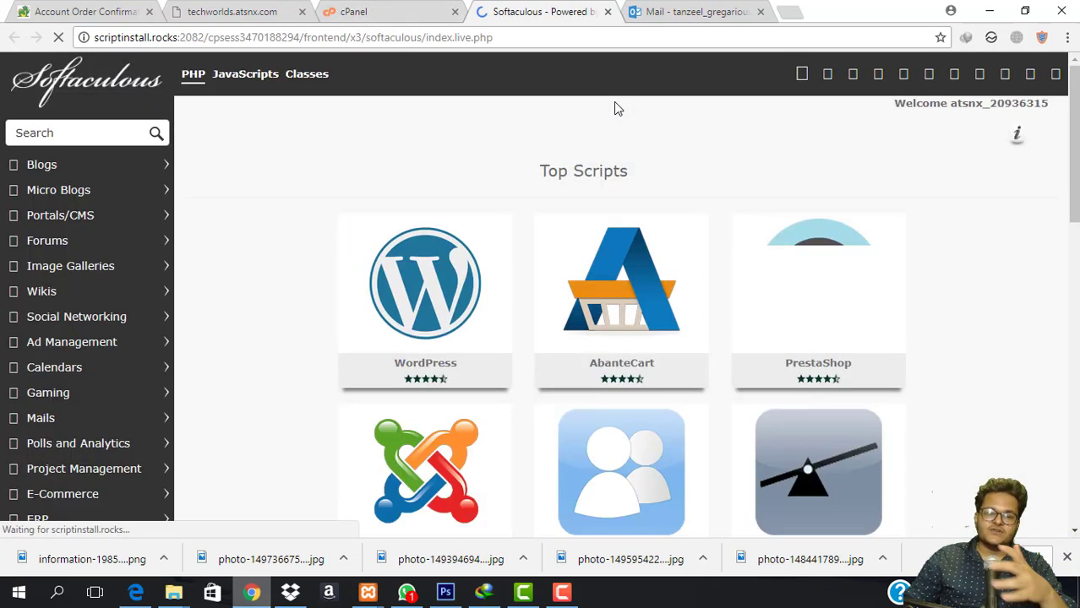
mouse_move(375, 330)
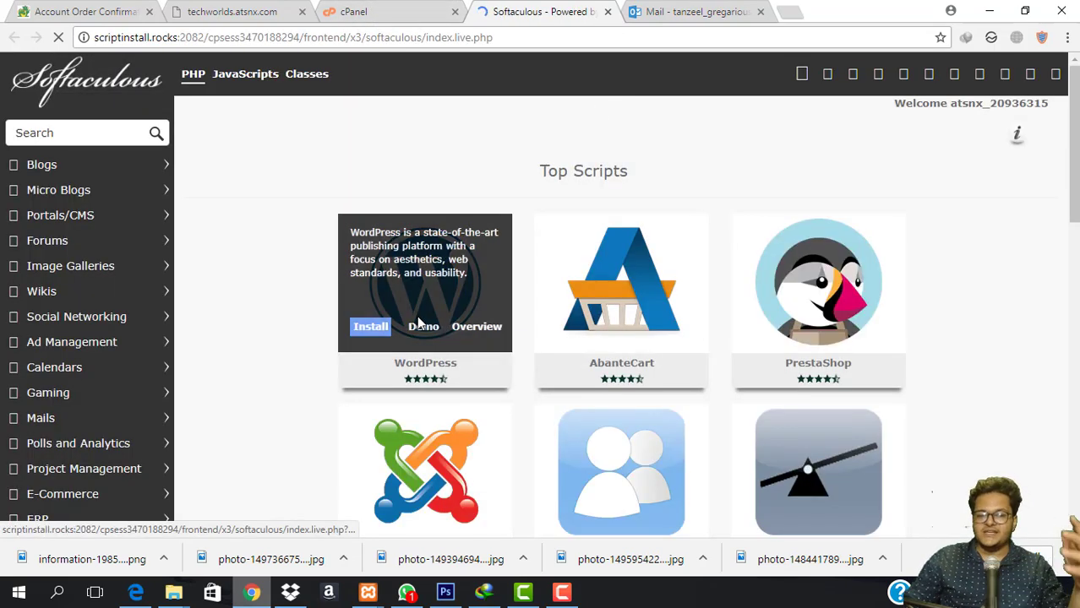
left_click(374, 331)
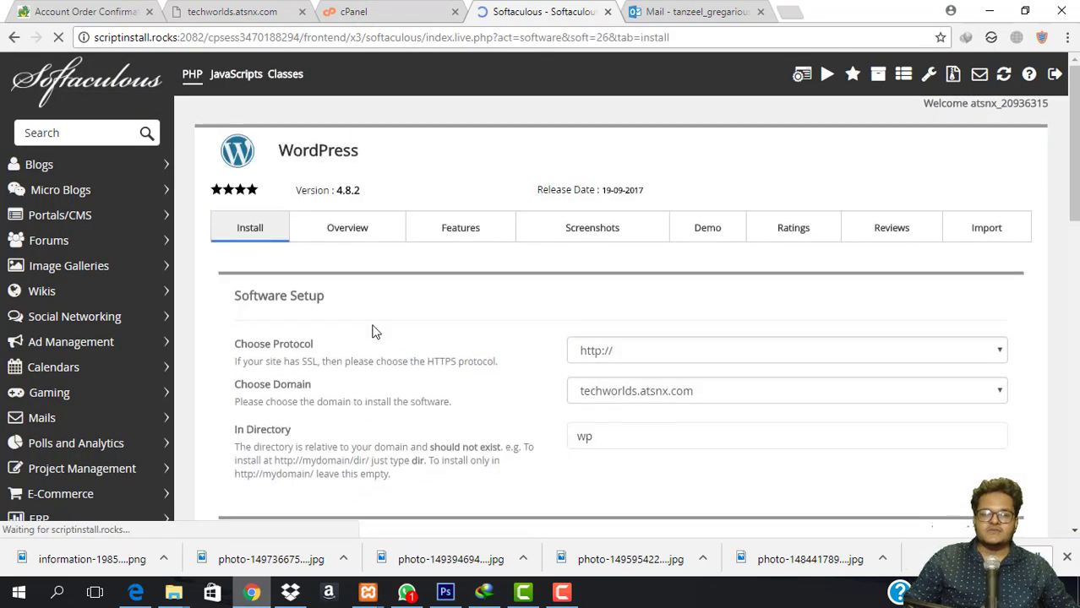
scroll(665, 352, "down", 1)
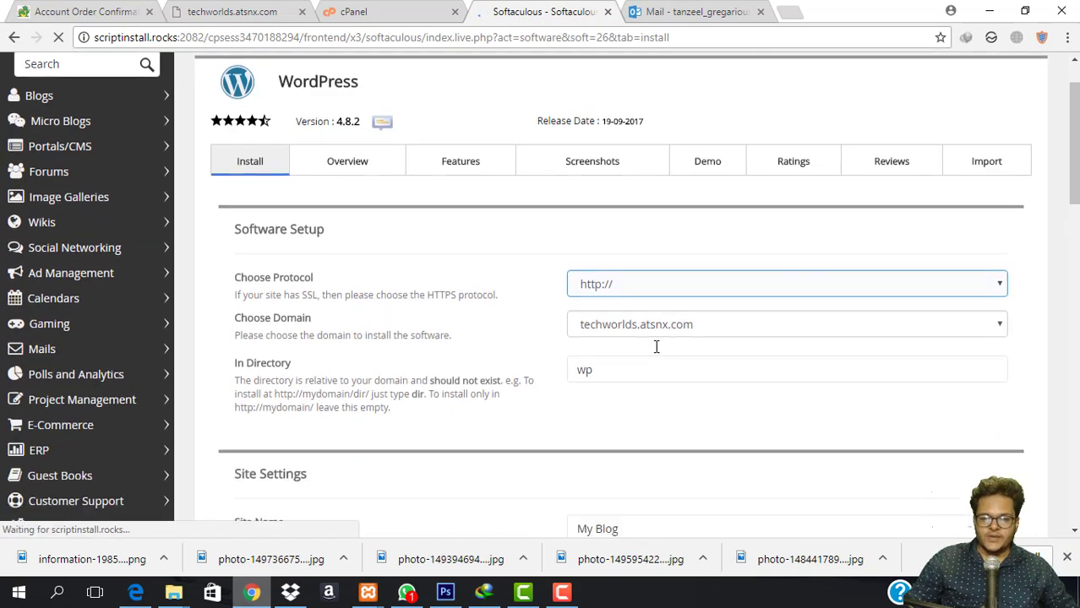
left_click(640, 281)
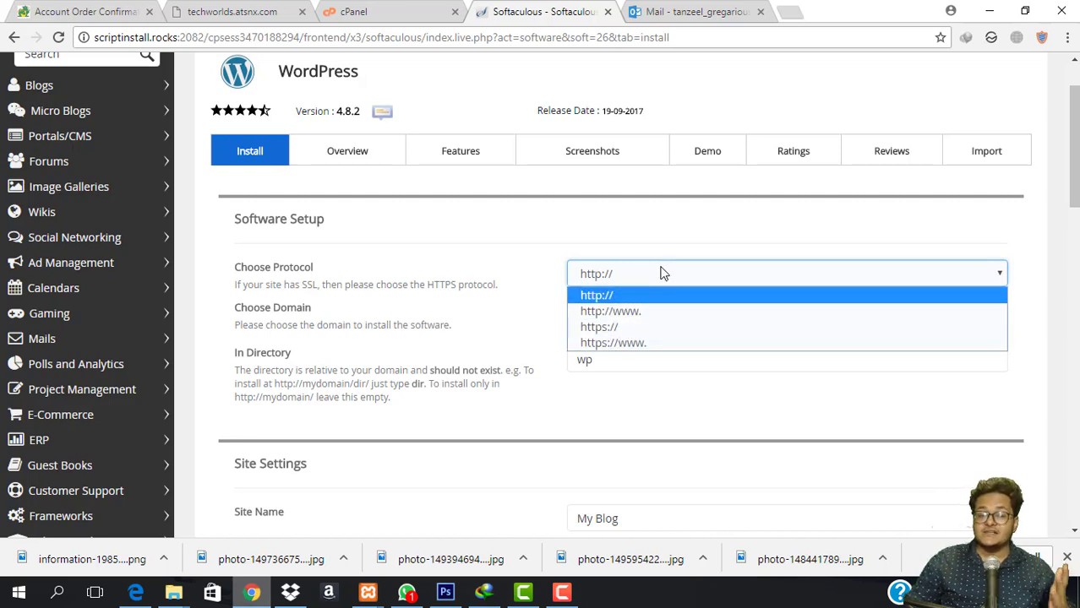
left_click(653, 302)
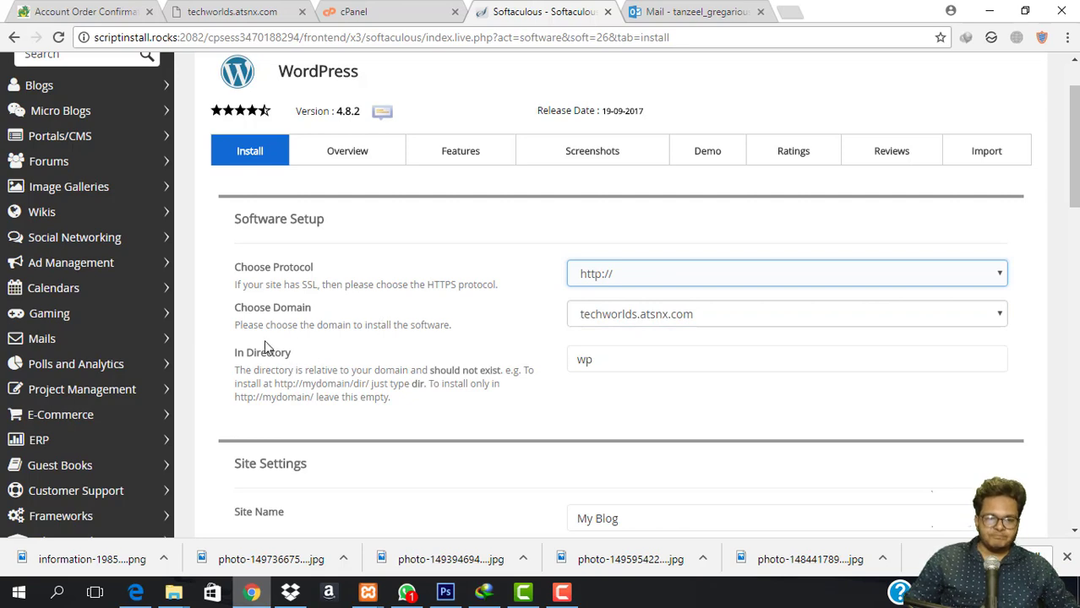
left_click(723, 322)
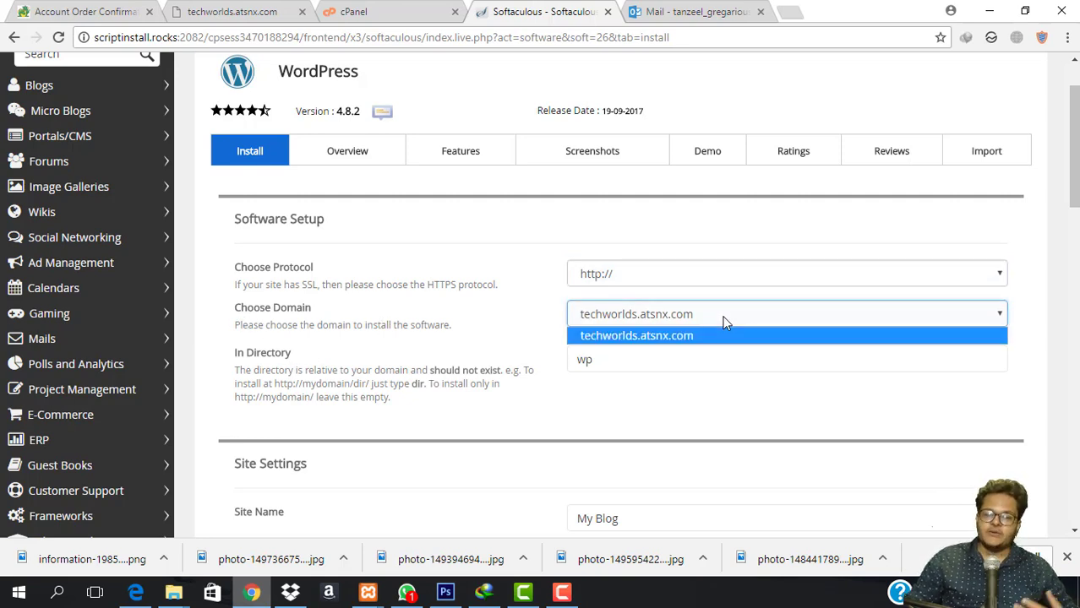
left_click(668, 337)
left_click(610, 354)
double_click(610, 355)
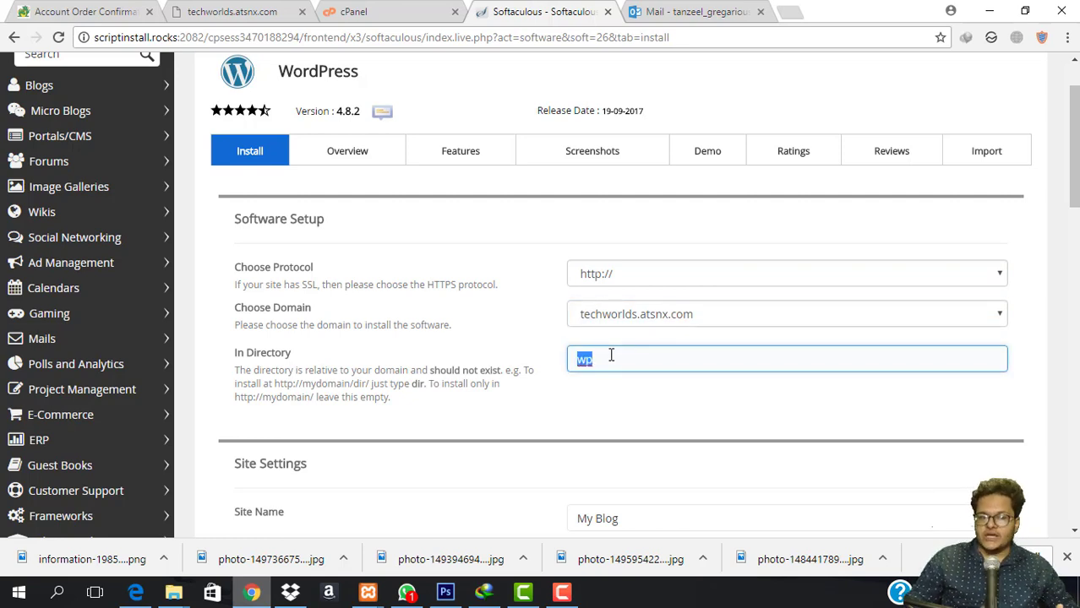
Reload the site's home page and append /wp to its address.
left_click(232, 12)
left_click(242, 37)
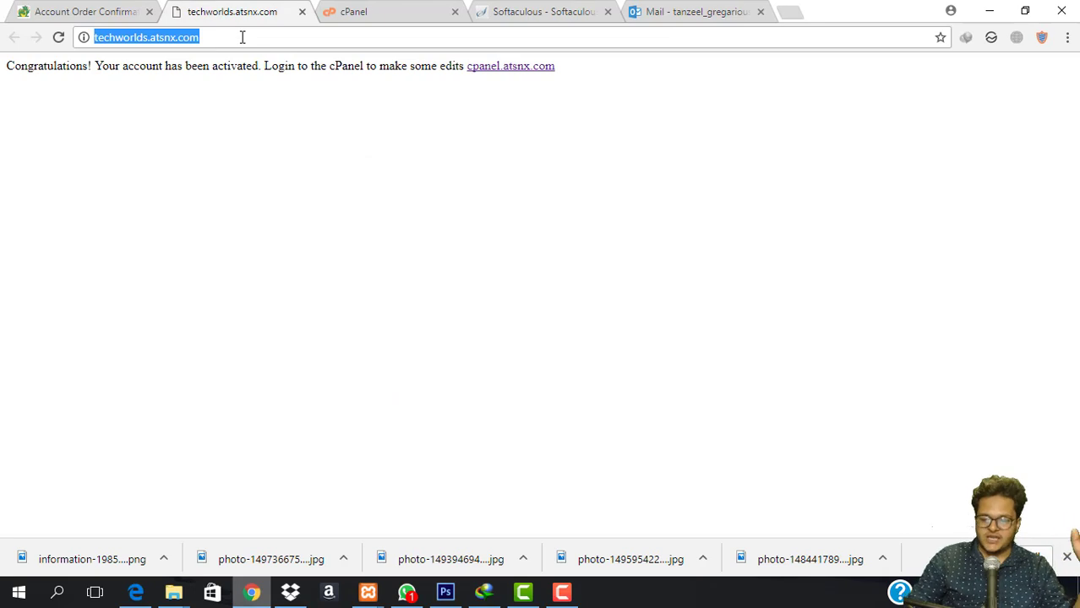
key("Return")
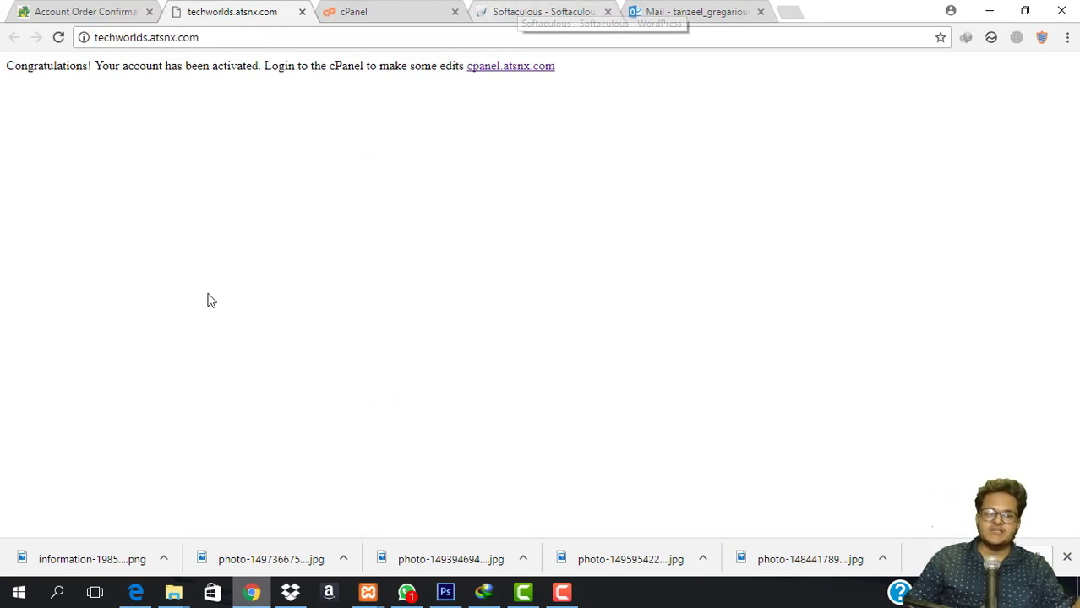
left_click(517, 11)
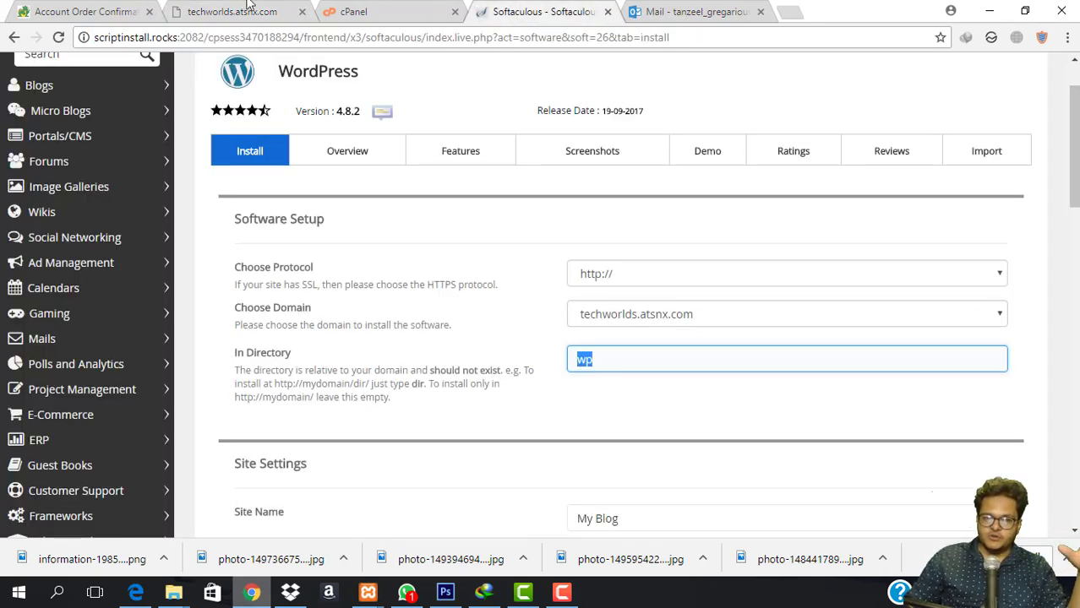
left_click(249, 7)
left_click(346, 39)
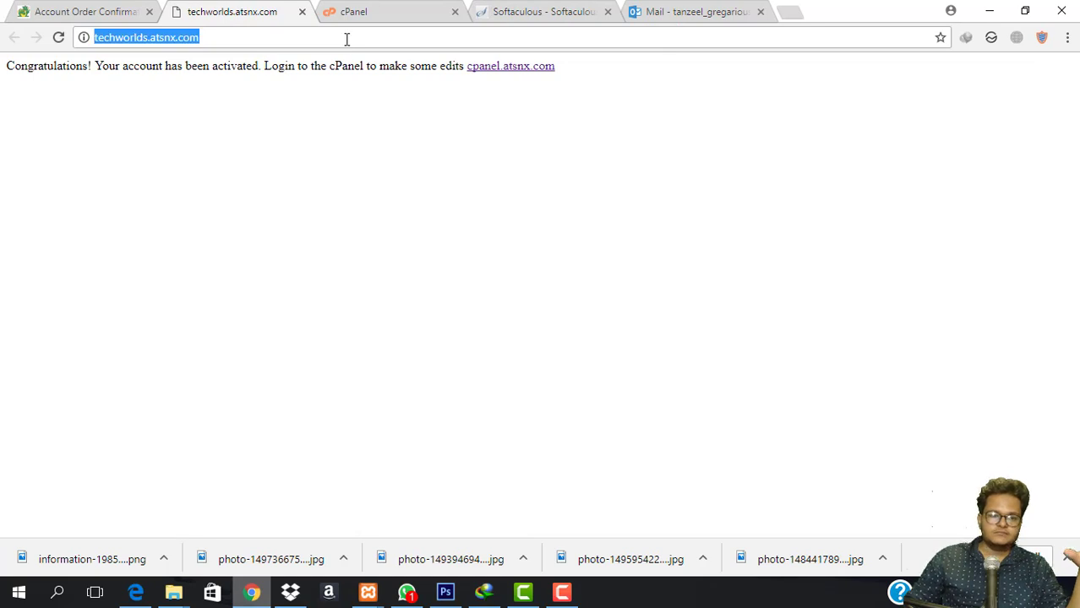
left_click(369, 39)
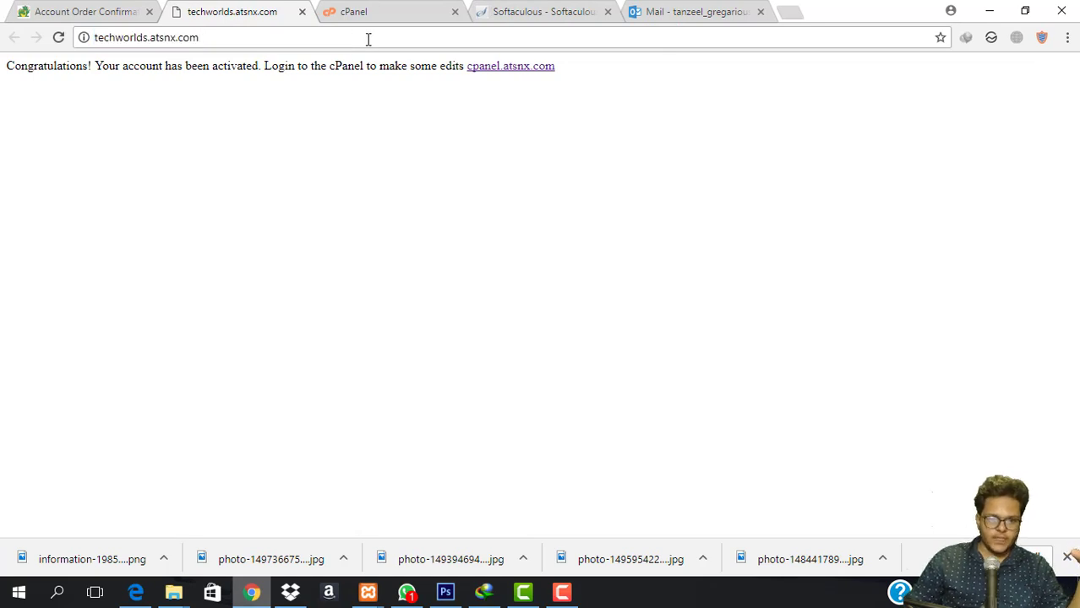
type("/wp")
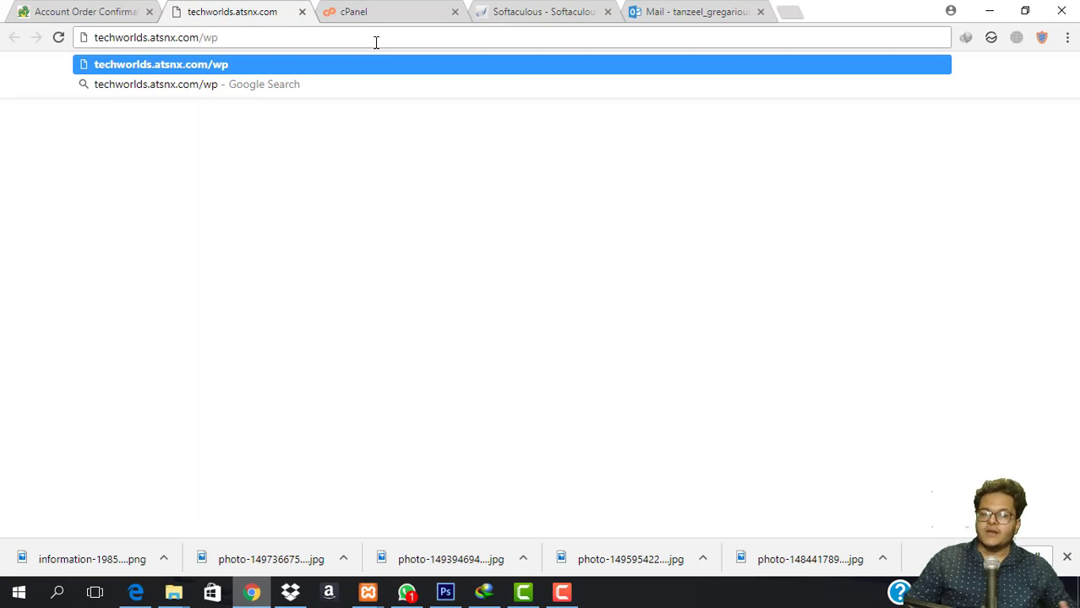
Delete 'wp' from In Directory so WordPress installs at the domain root.
left_click(531, 10)
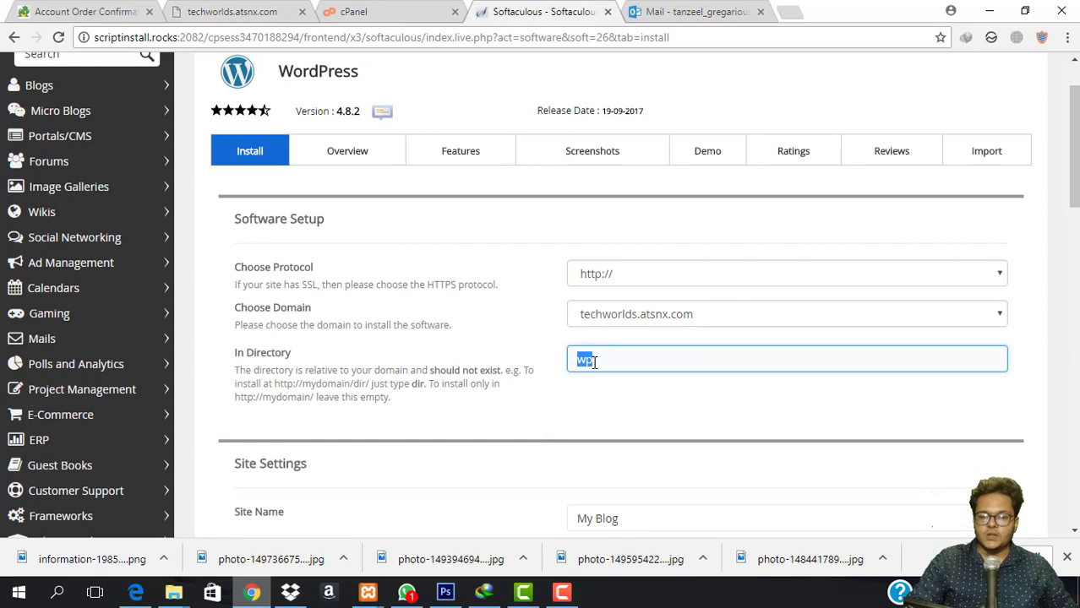
left_click(594, 362)
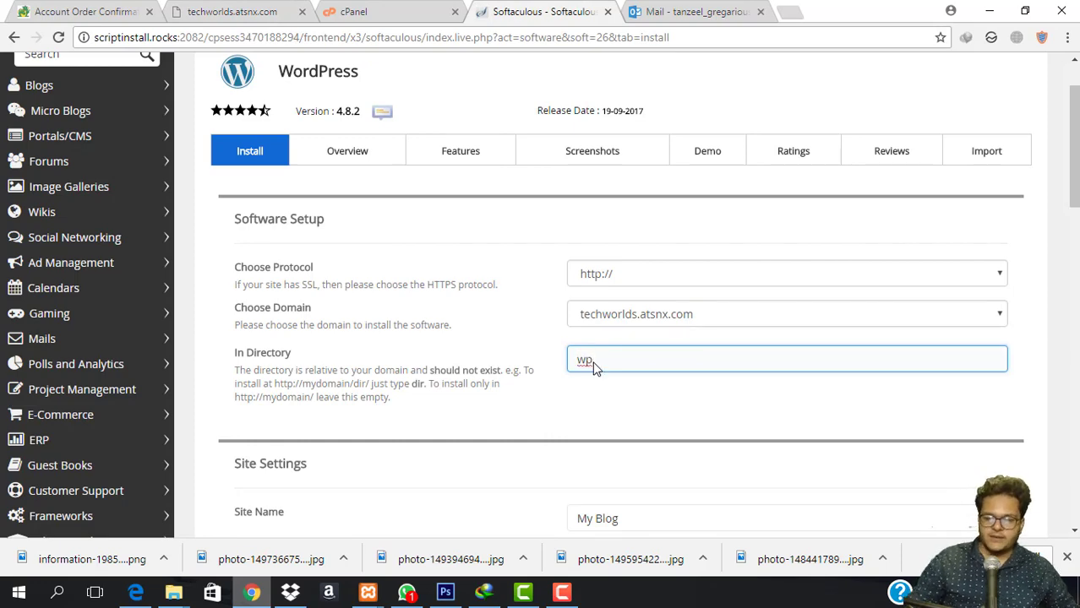
double_click(594, 362)
key("BackSpace")
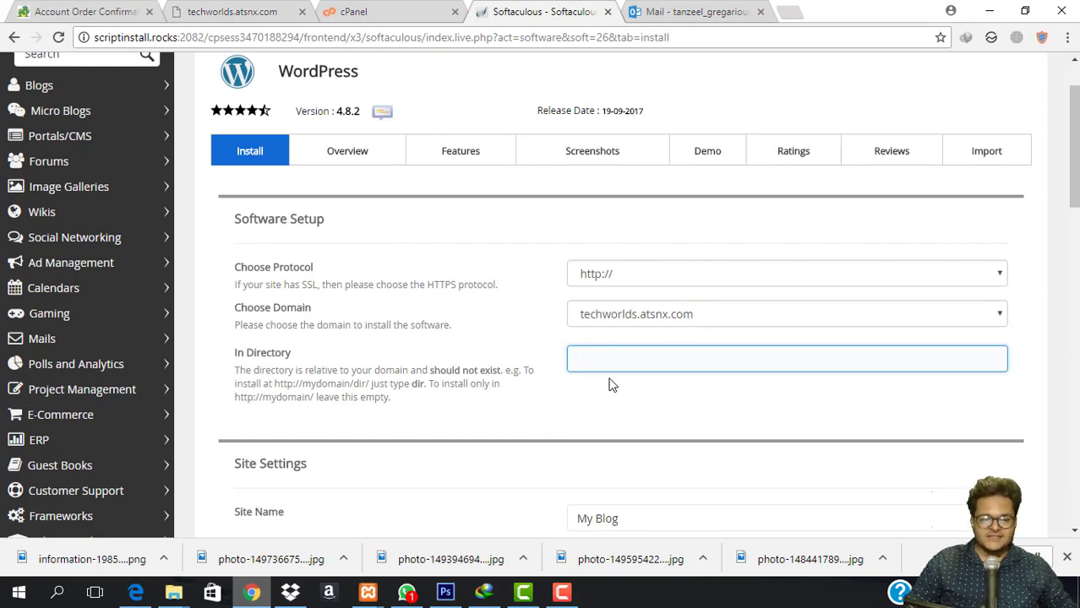
Replace the default Site Name with 'TechnoWorlds' and the Site Description with 'The Leading Techno Company'.
scroll(612, 384, "down", 3)
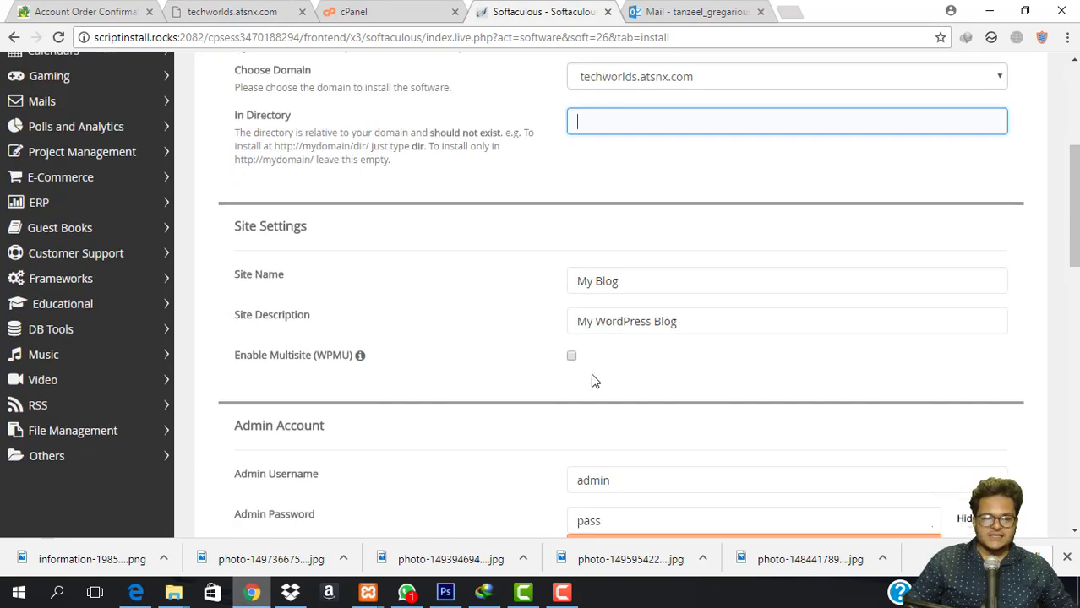
triple_click(717, 285)
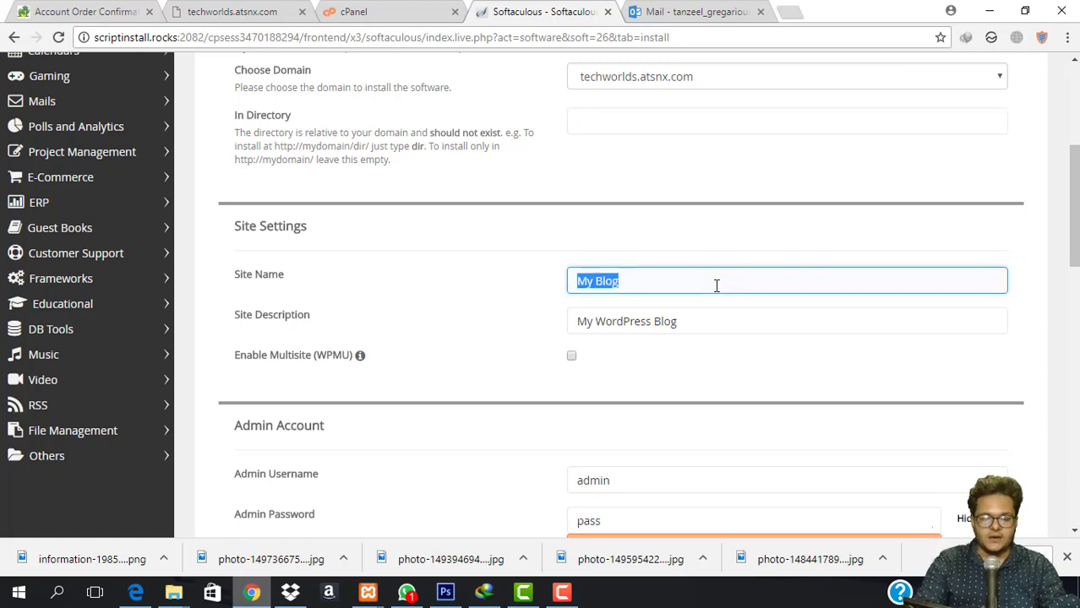
type("TechnoWorlds")
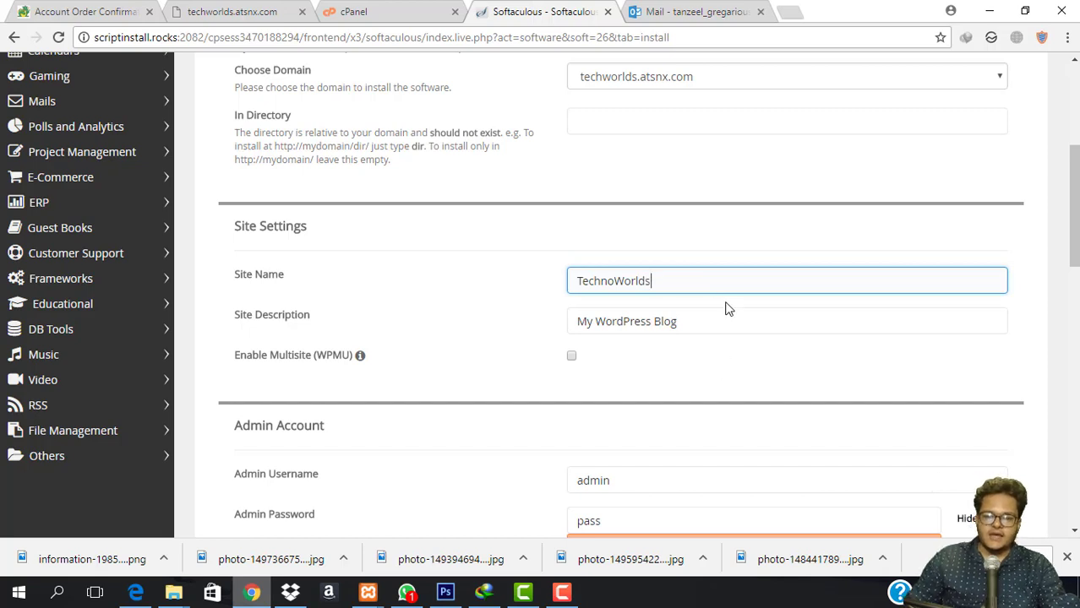
triple_click(738, 331)
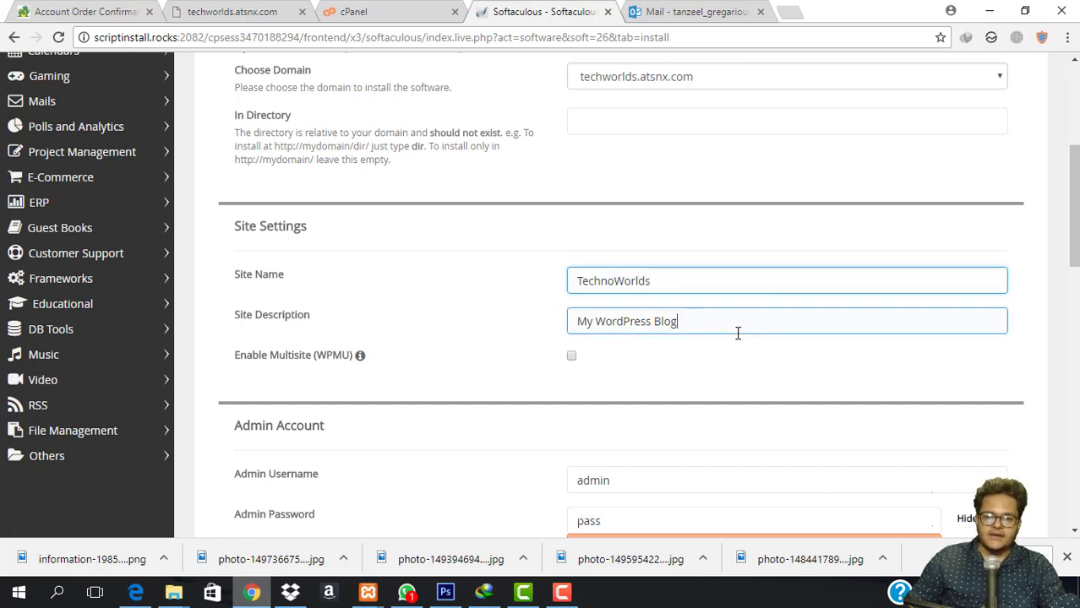
type("The Leading Techno Company")
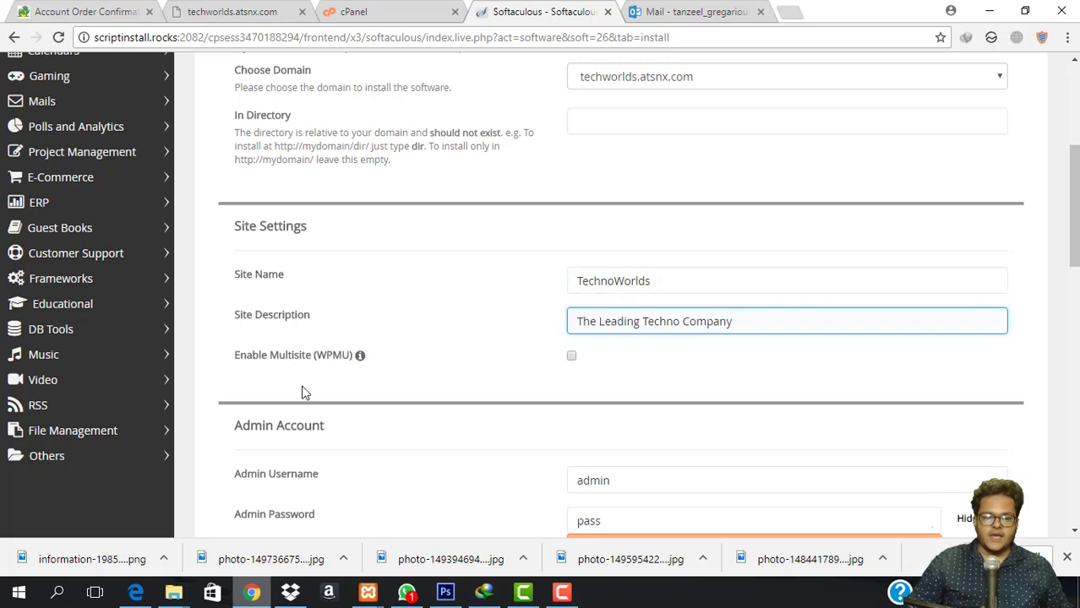
Select the Admin Username value, checking the cPanel and site tabs before returning to the form.
scroll(304, 393, "down", 2)
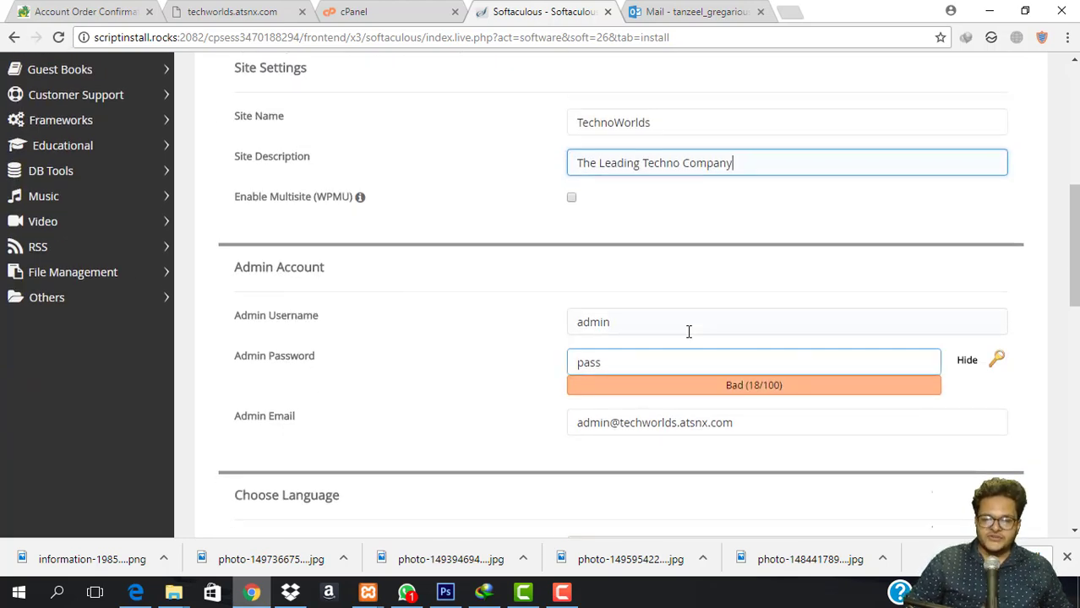
left_click(688, 332)
double_click(691, 329)
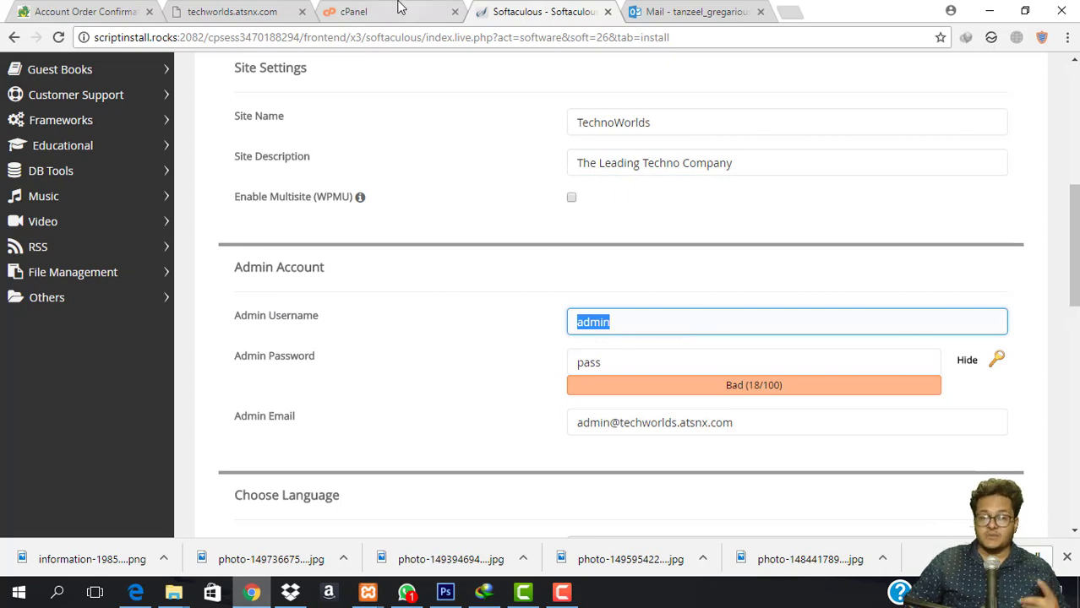
left_click(393, 8)
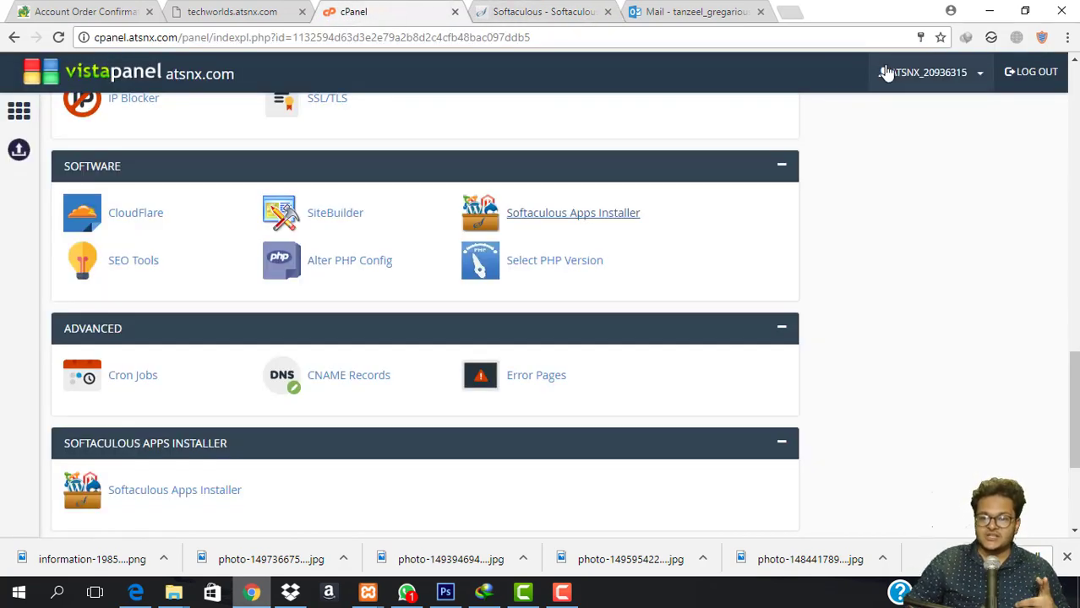
left_click(252, 10)
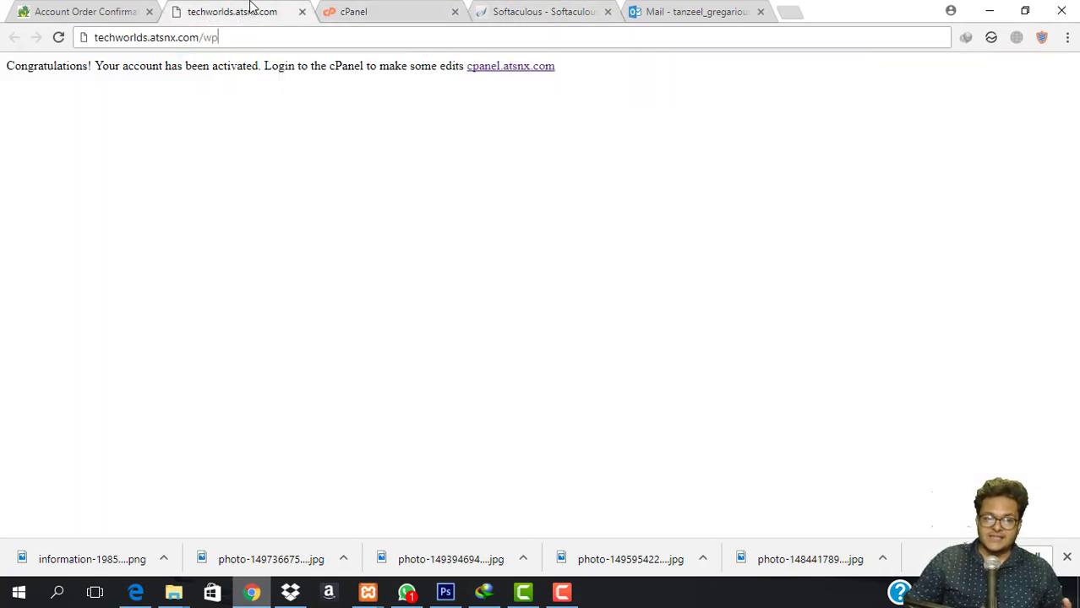
left_click(513, 9)
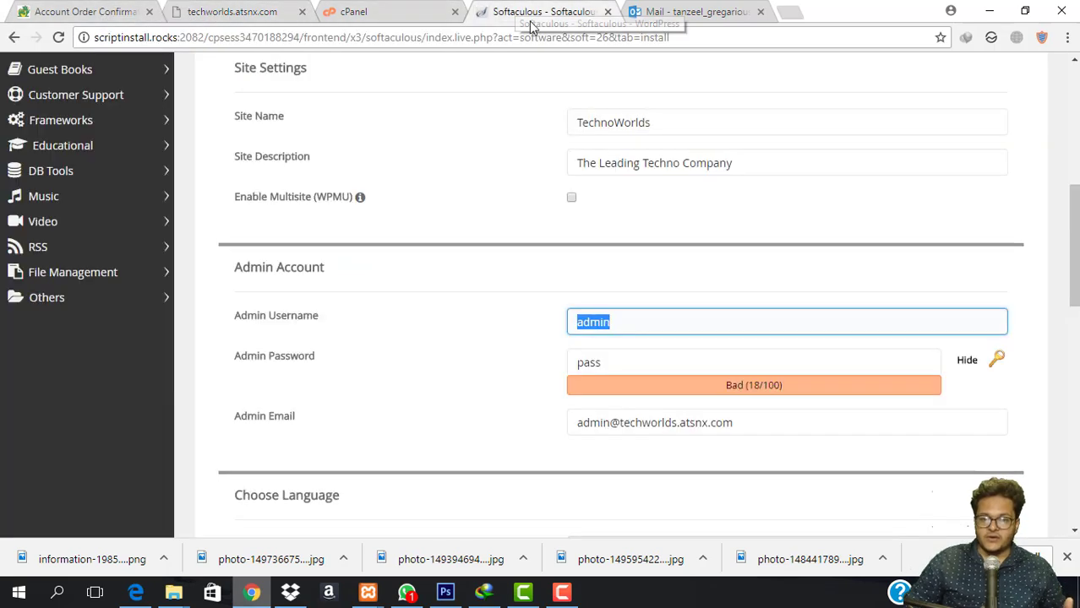
Hide the Admin Password characters and replace it with a new password.
double_click(678, 368)
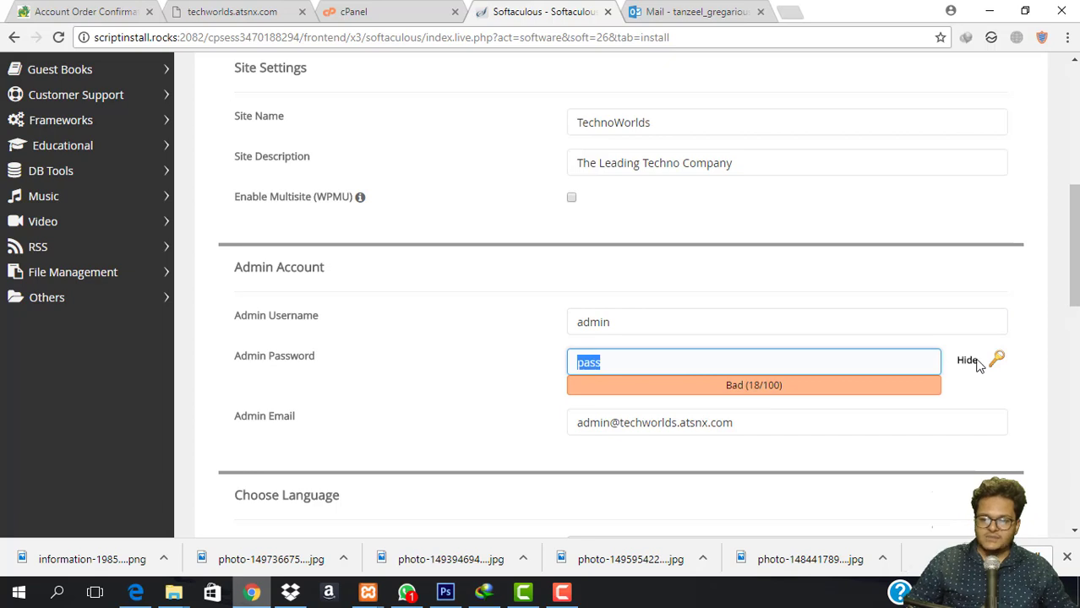
left_click(966, 361)
left_click(678, 361)
double_click(679, 360)
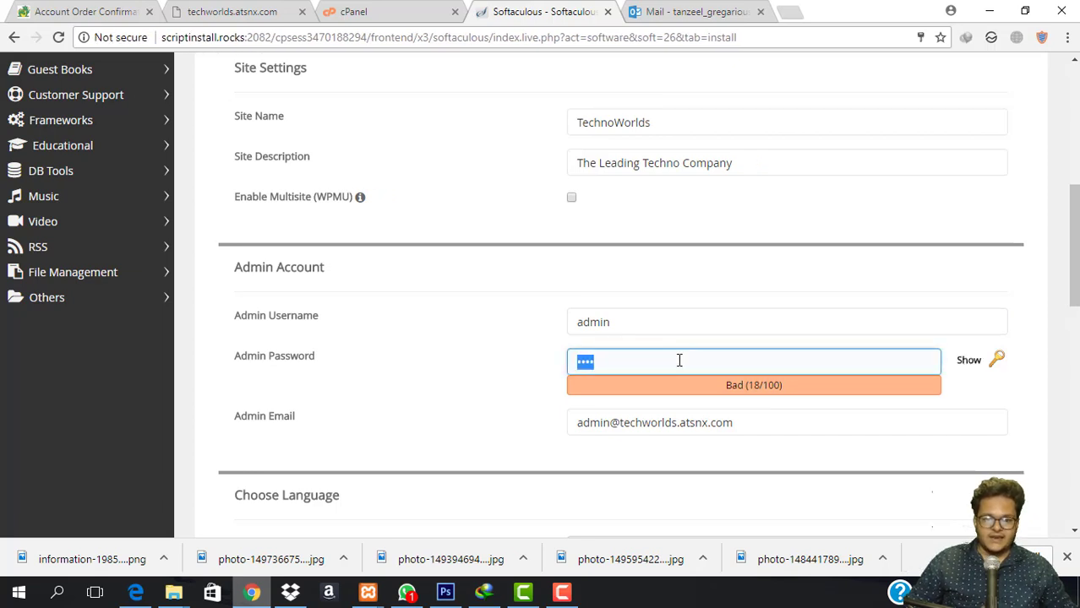
type("•••••")
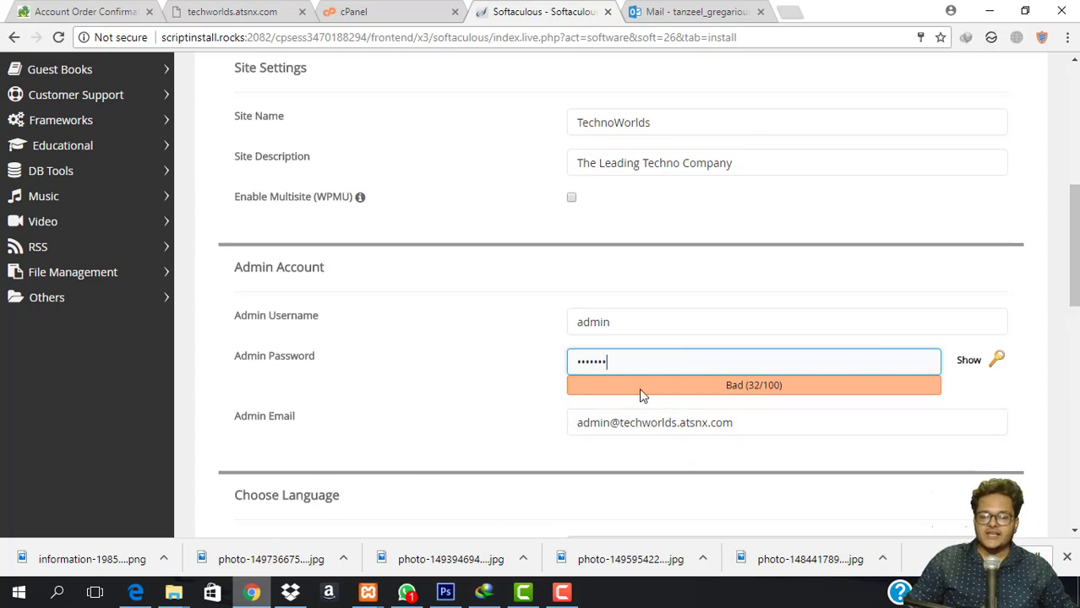
left_click(375, 8)
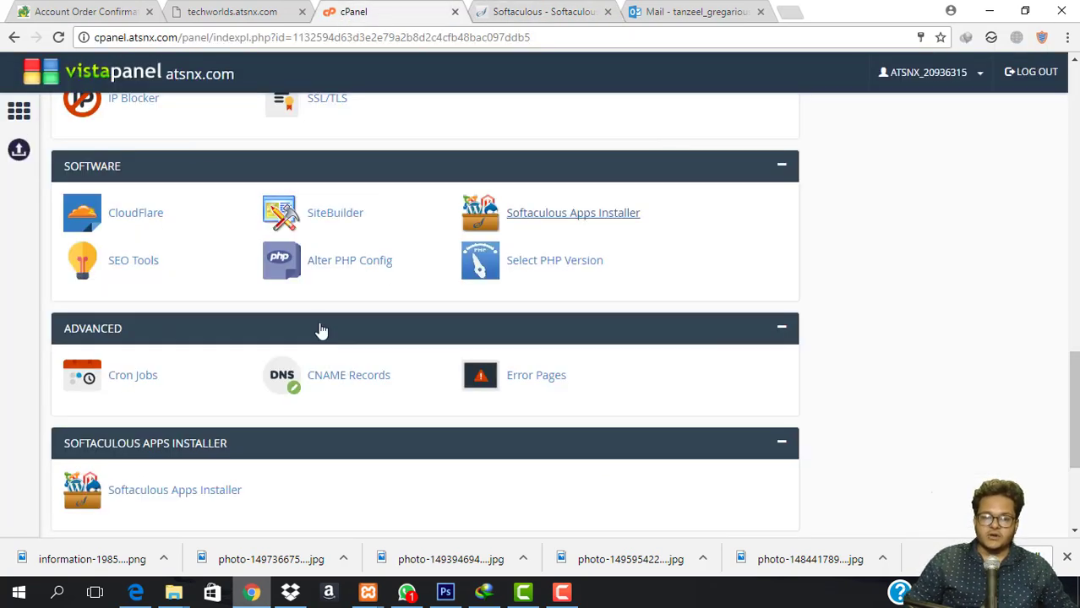
left_click(557, 13)
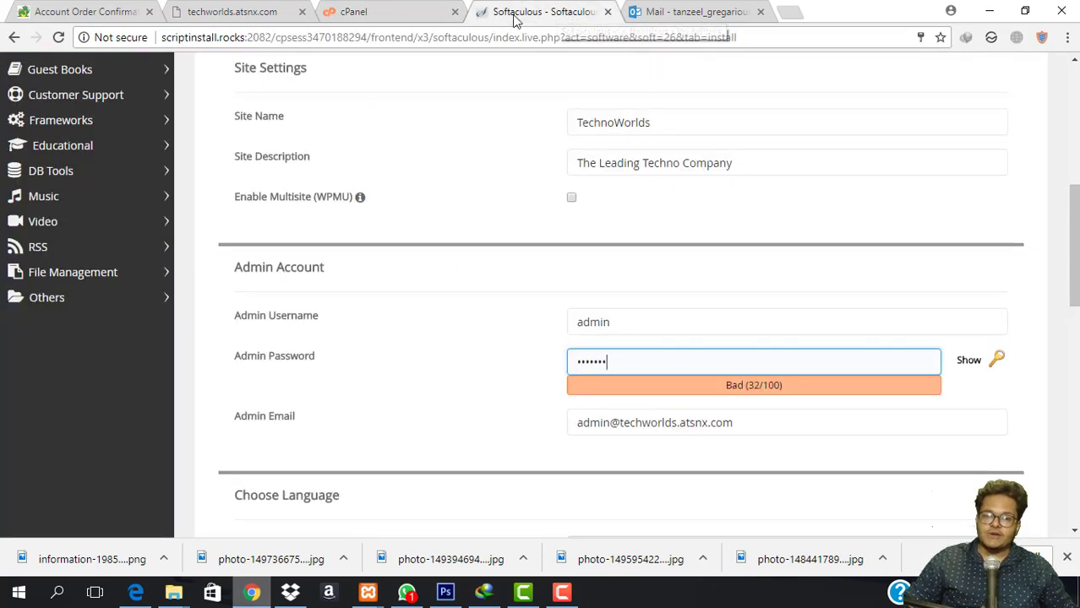
left_click(342, 10)
Scroll past the language, plugin and theme options and launch the WordPress install on techworlds.atsnx.com.
scroll(345, 355, "up", 10)
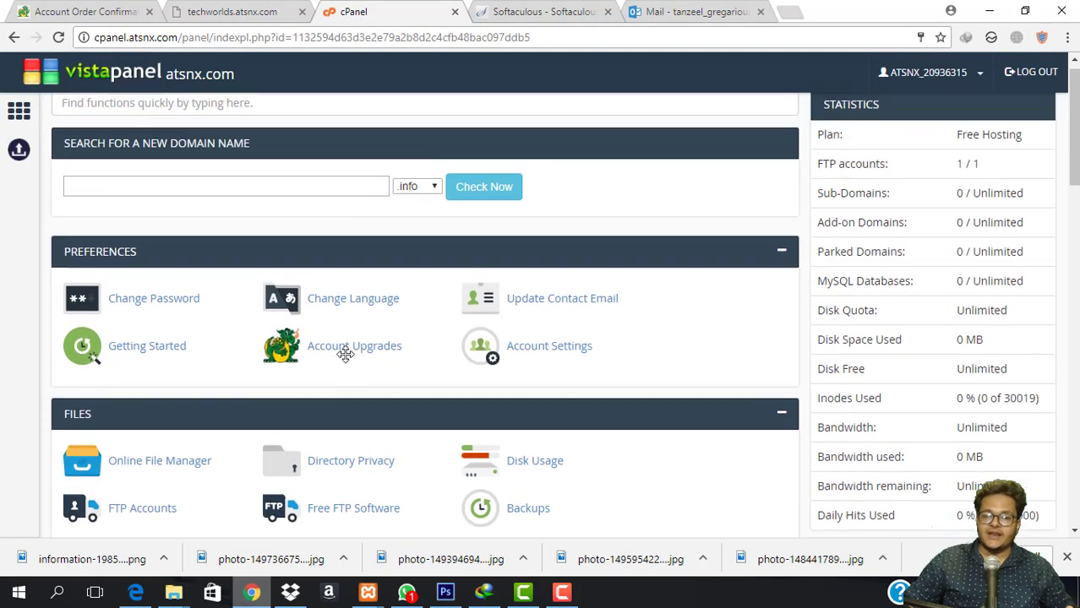
left_click(549, 11)
scroll(667, 262, "down", 3)
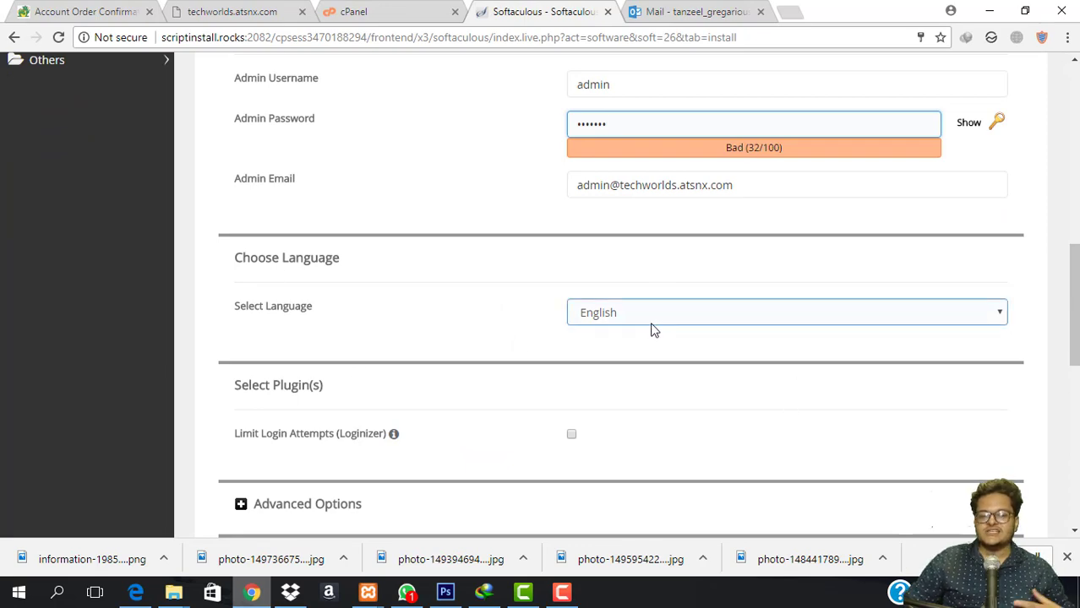
scroll(617, 348, "down", 8)
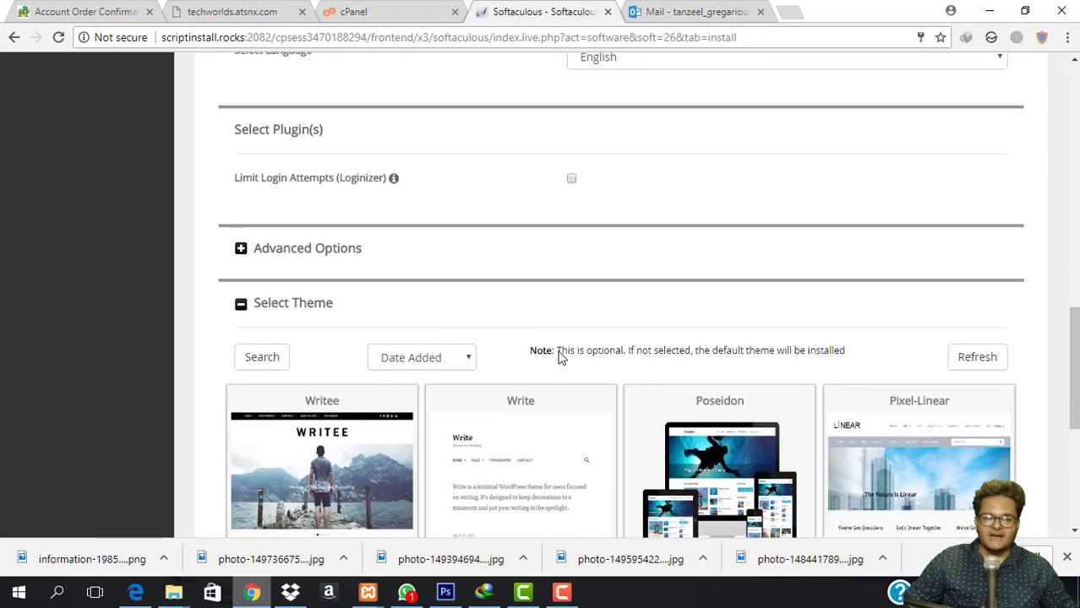
left_click(618, 353)
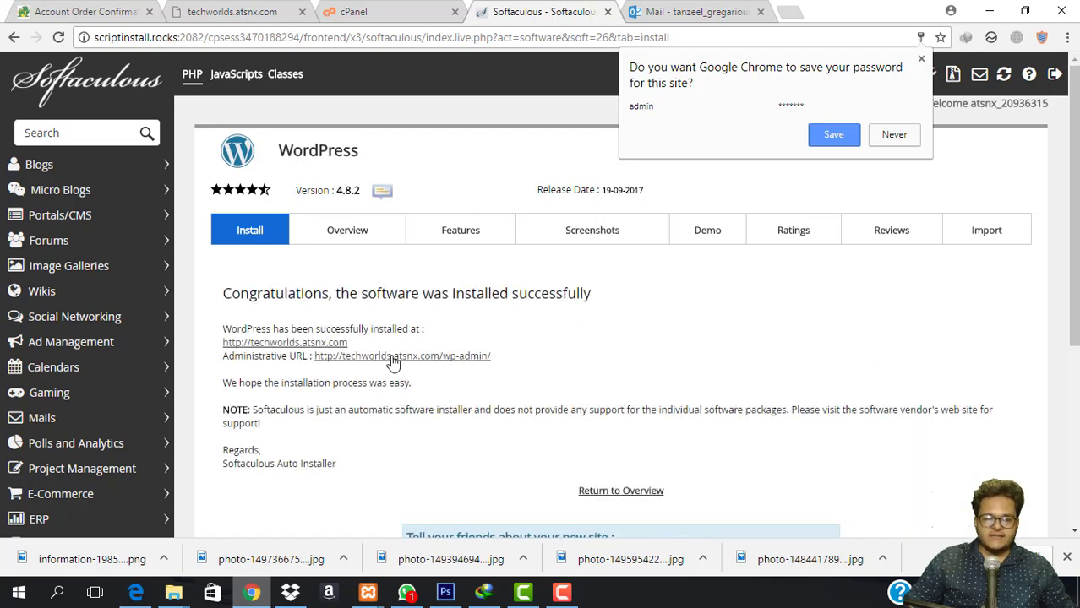
Open techworlds.atsnx.com in a new tab and reload it to show the live TechnoWorlds site.
right_click(262, 343)
left_click(676, 8)
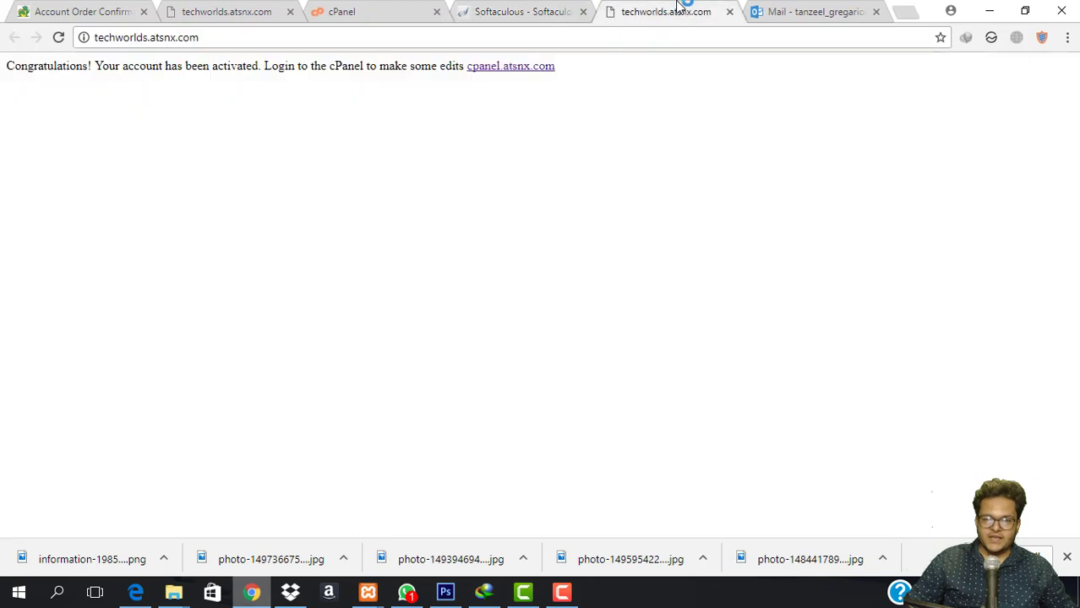
left_click(626, 38)
key("Return")
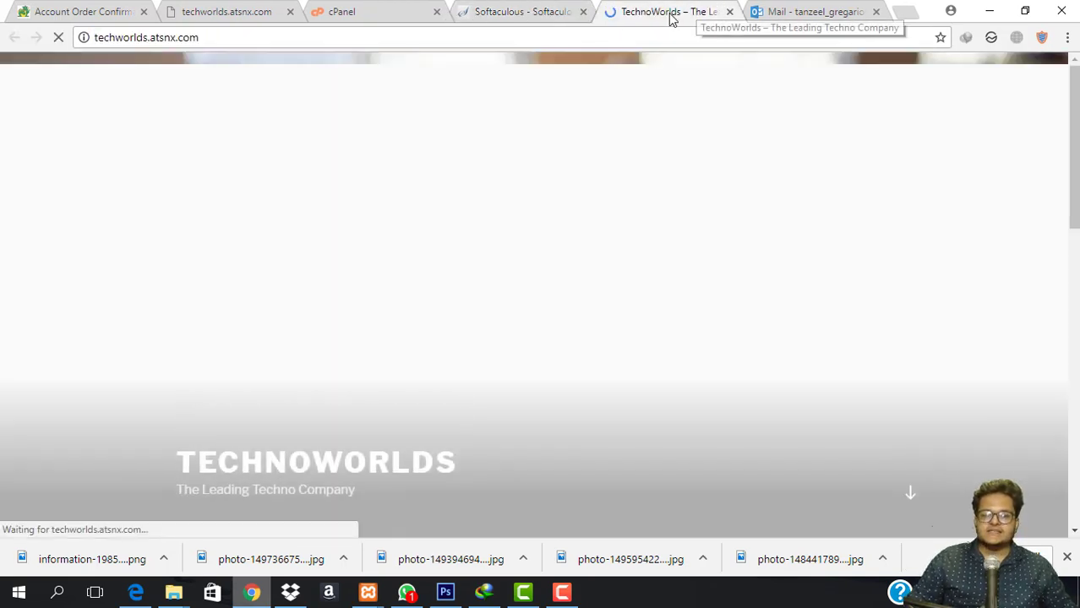
scroll(333, 291, "down", 10)
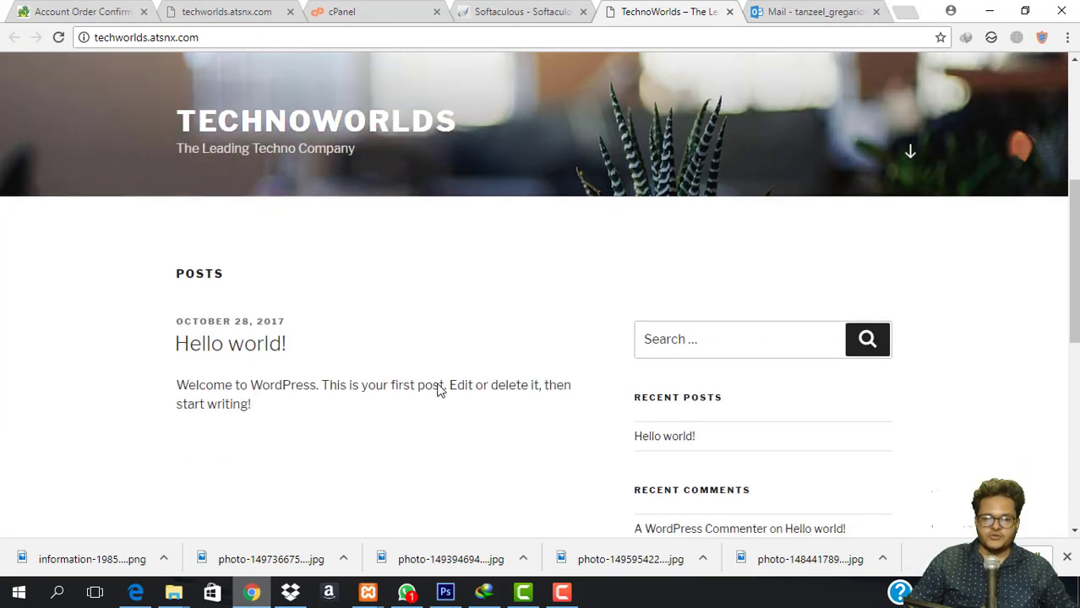
scroll(559, 283, "up", 10)
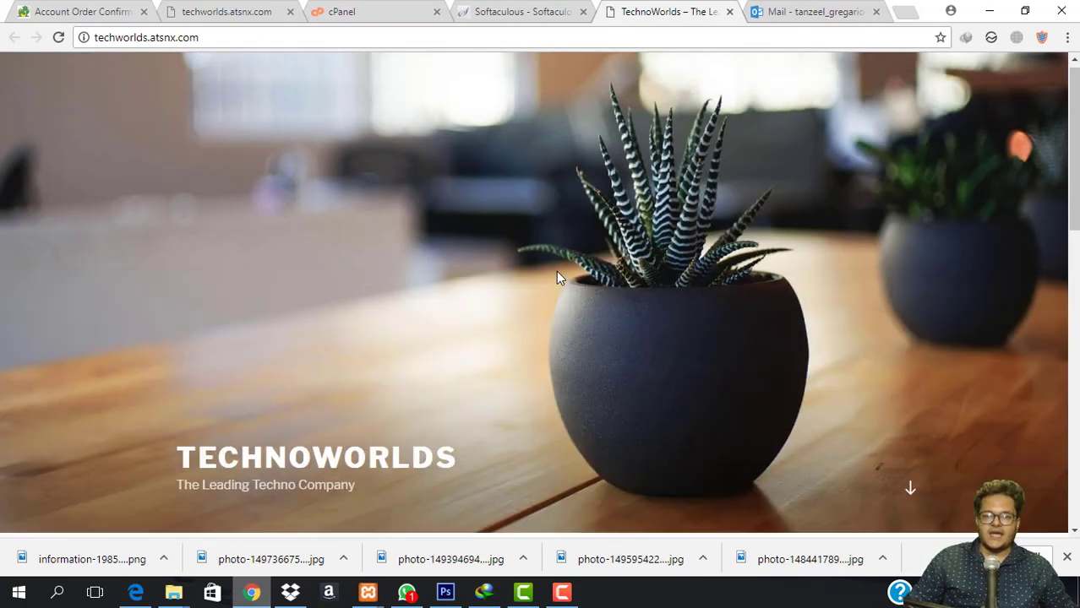
Compare with the Softaculous install results, then place the caret at the end of the site address.
left_click(521, 10)
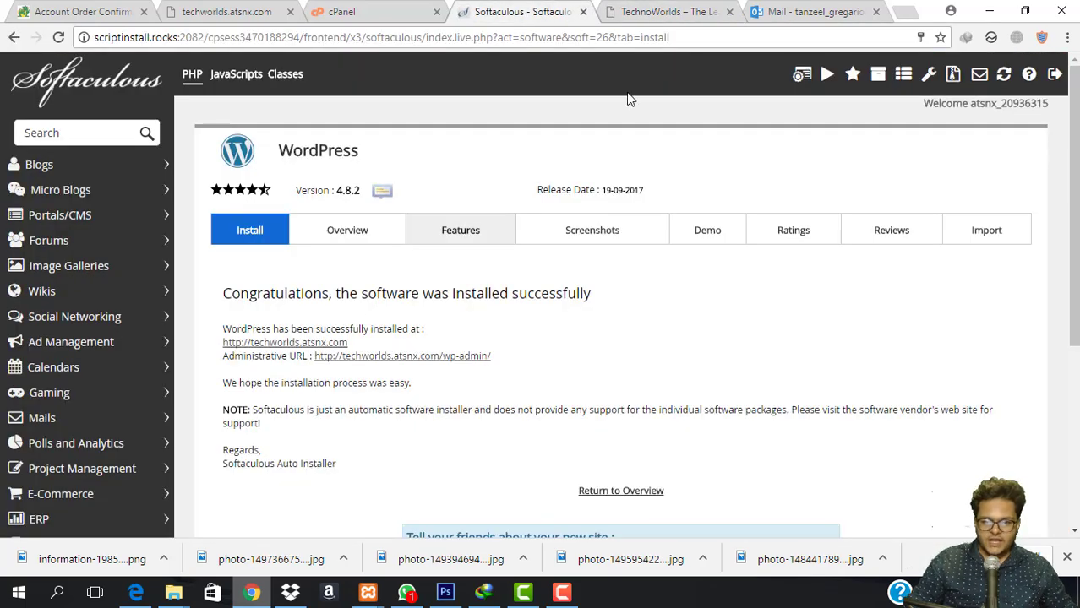
left_click(674, 13)
left_click(630, 38)
left_click(655, 37)
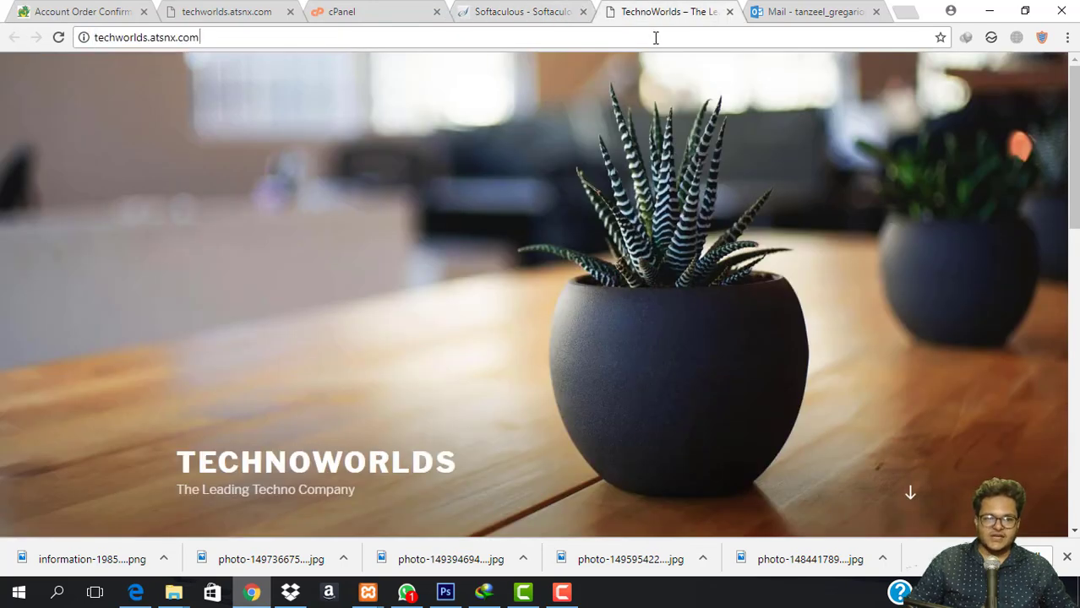
Go to /wp-admin and log in as 'admin' with the admin password, saving the login in the browser.
type("/w")
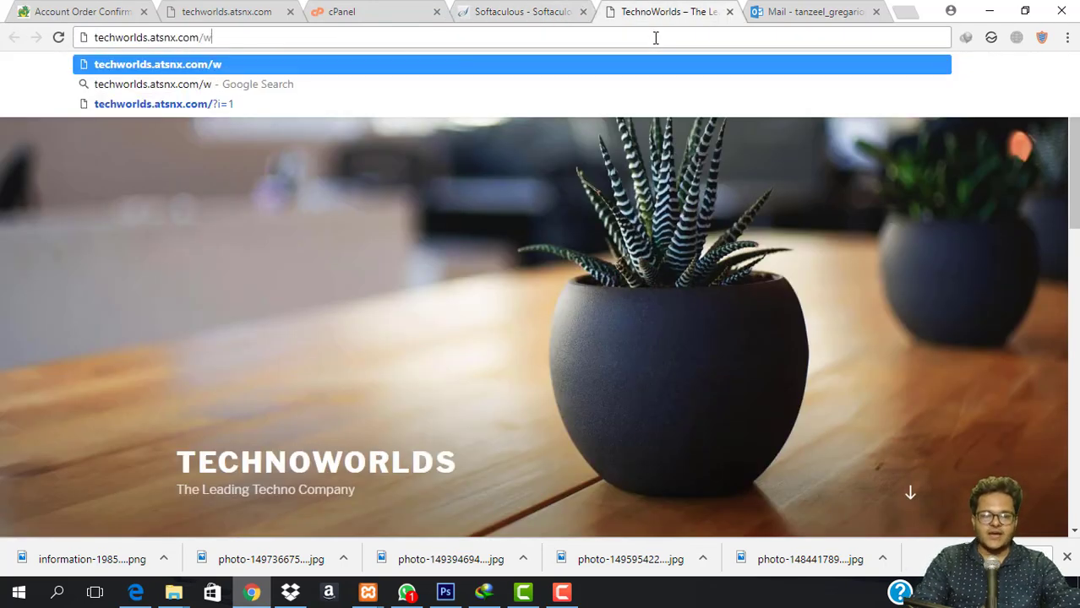
type("p-admin")
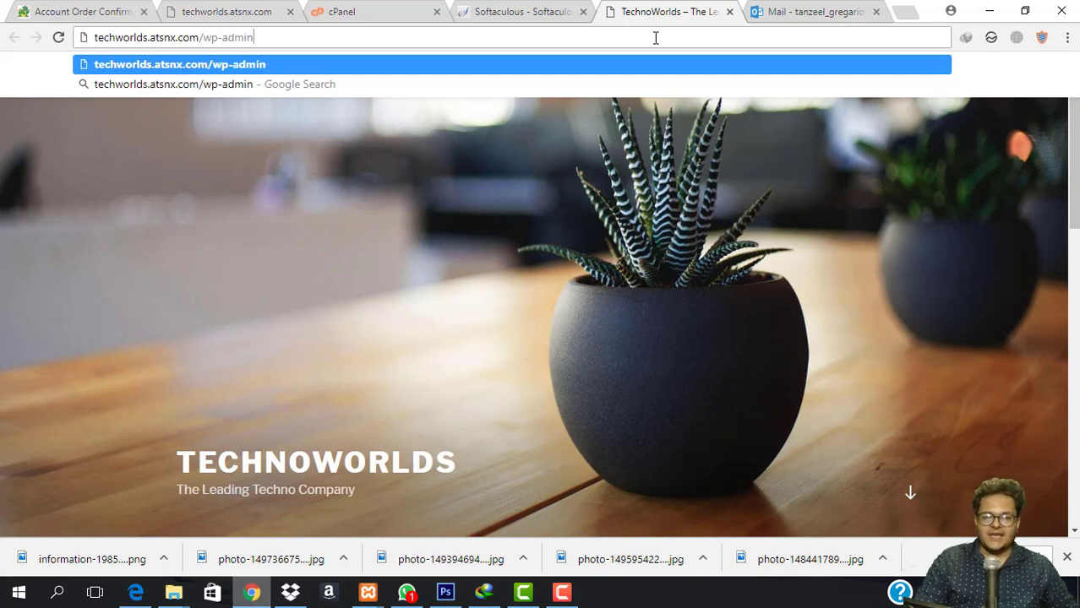
key("Return")
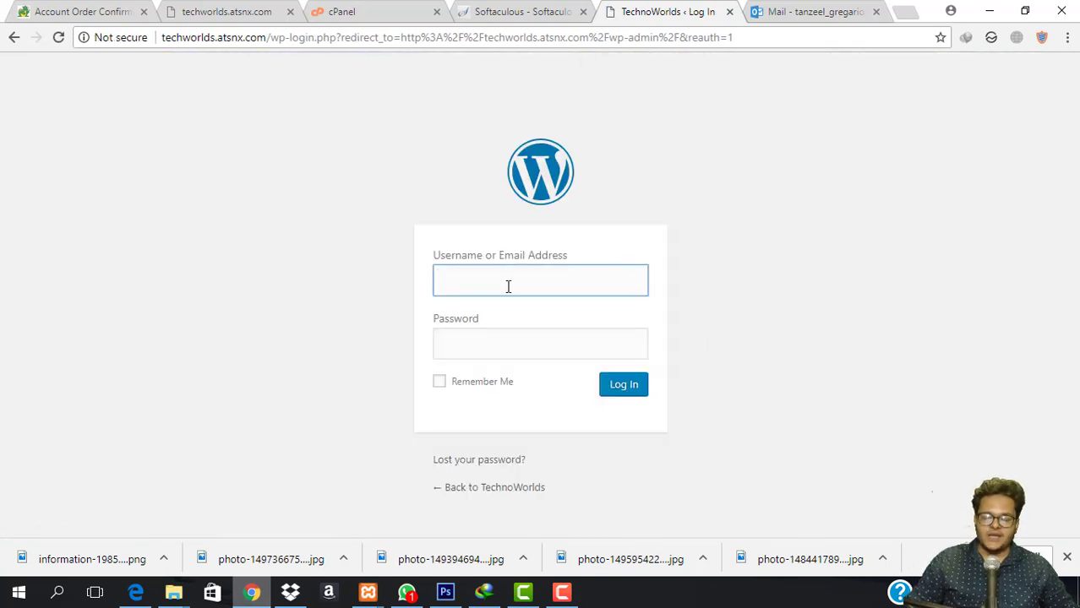
type("tanz")
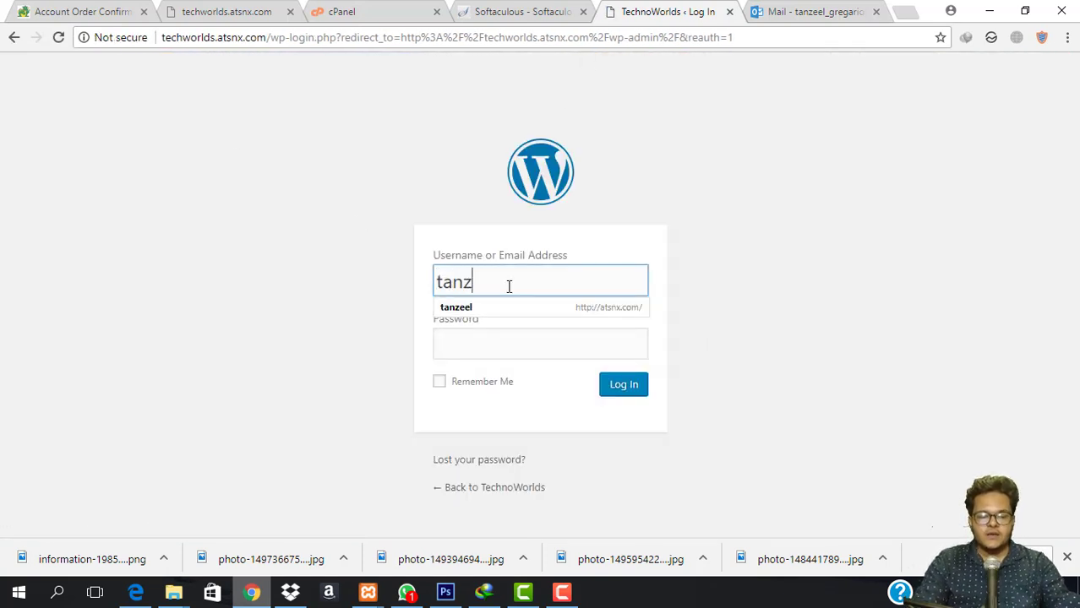
type("eel")
key("ctrl+a")
type("admi")
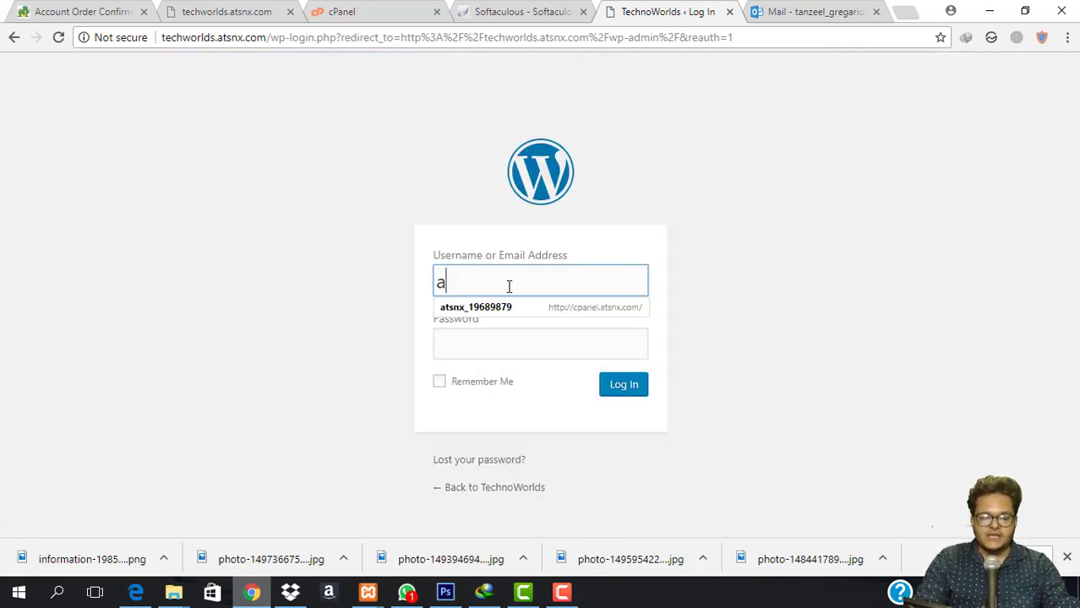
key("Tab")
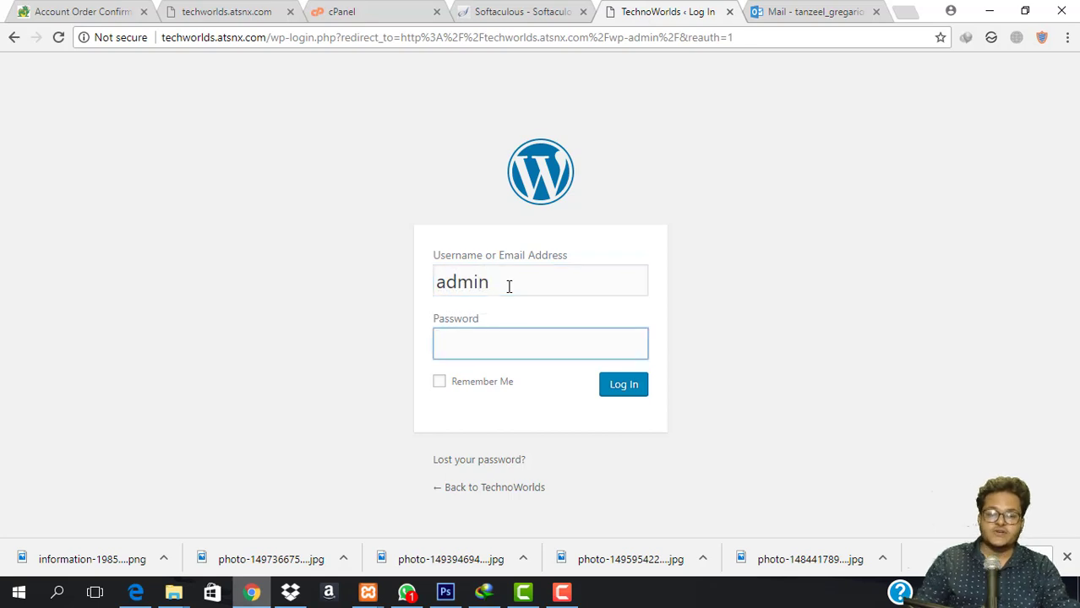
left_click(550, 11)
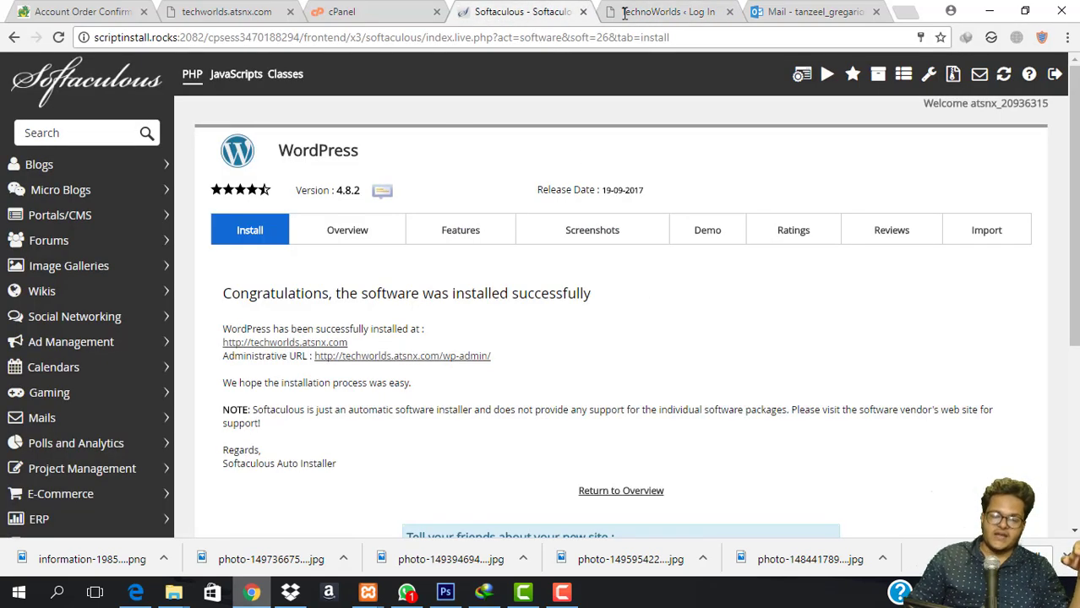
left_click(708, 9)
type("•••")
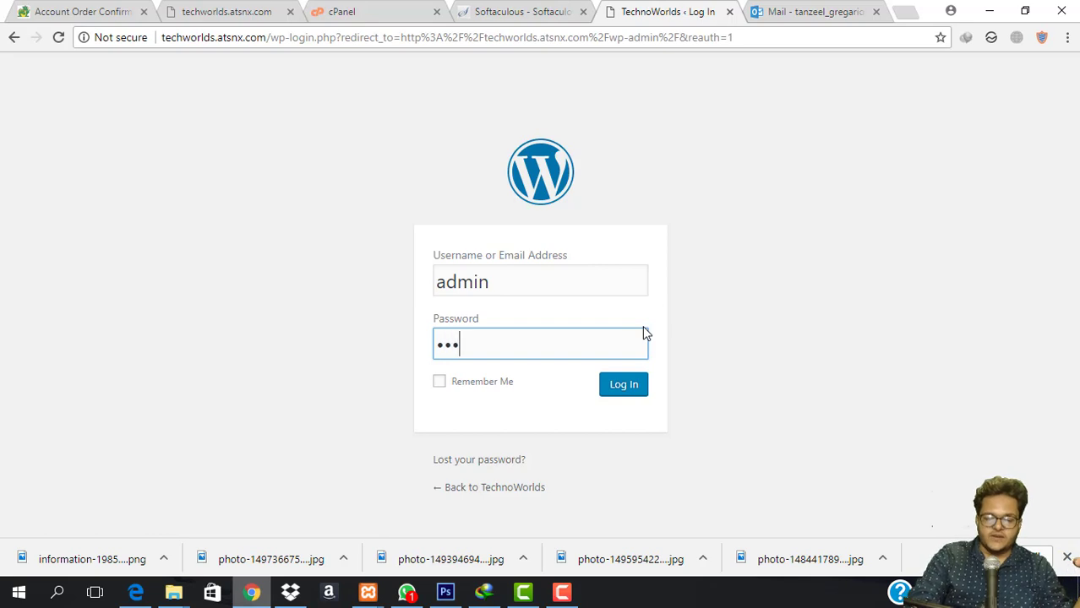
type("••••")
key("Return")
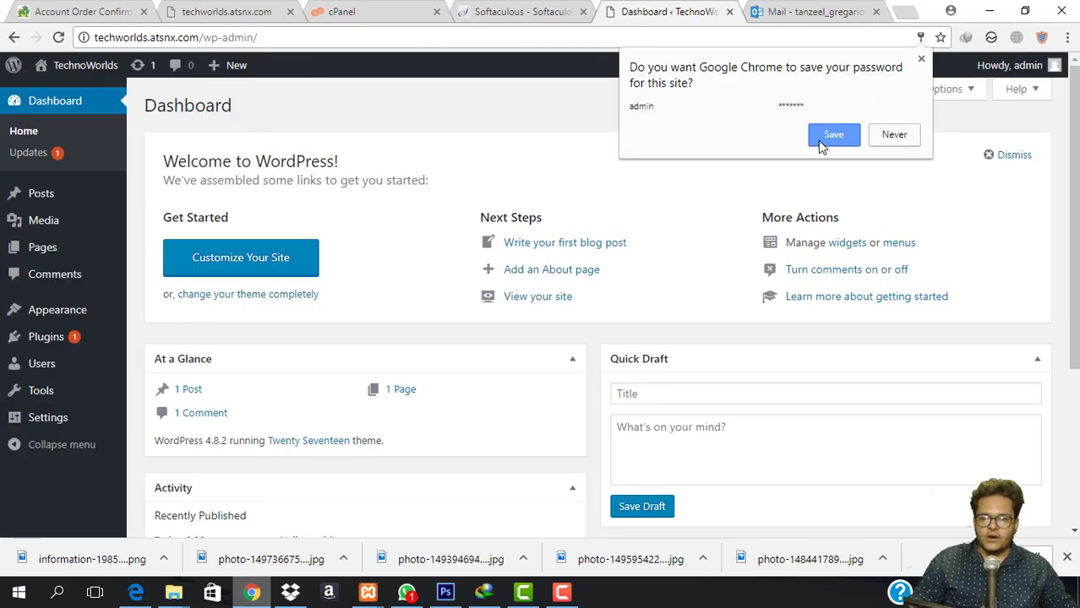
left_click(823, 135)
Close the leftover Softaculous, cPanel, order and mail tabs and dismiss the downloads bar.
left_click(583, 10)
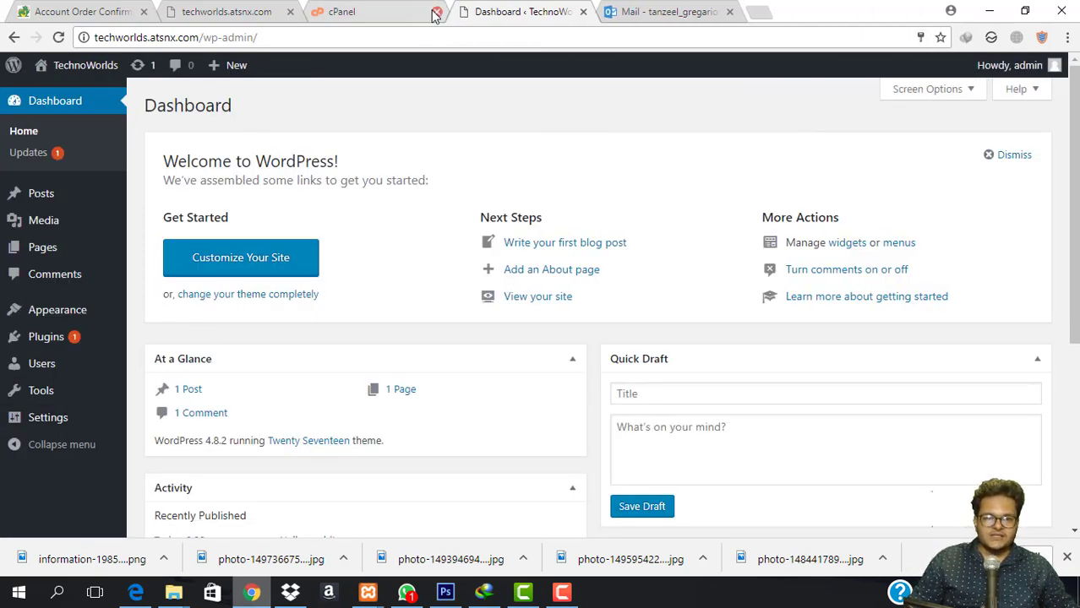
left_click(437, 11)
left_click(290, 11)
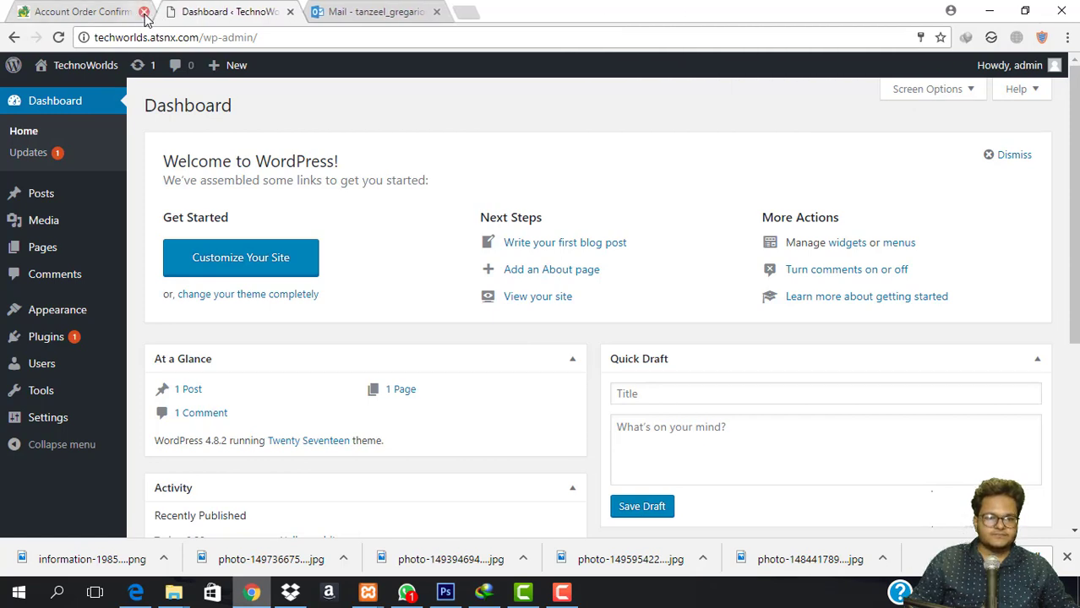
left_click(145, 12)
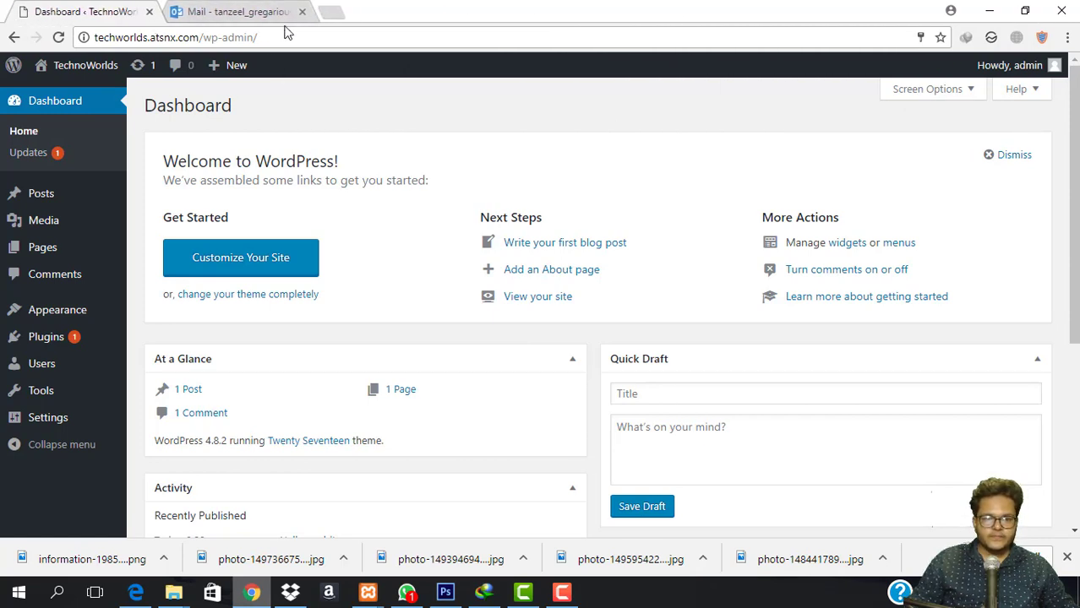
left_click(289, 11)
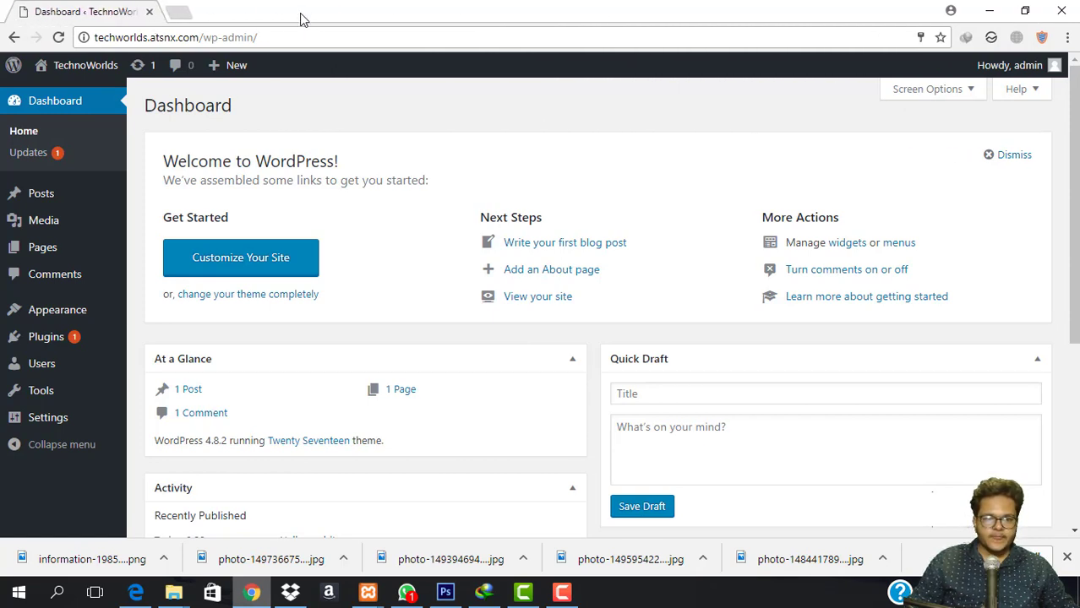
left_click(1067, 562)
Open the live TechnoWorlds site in a new tab from Visit Site and scroll through it.
mouse_move(80, 67)
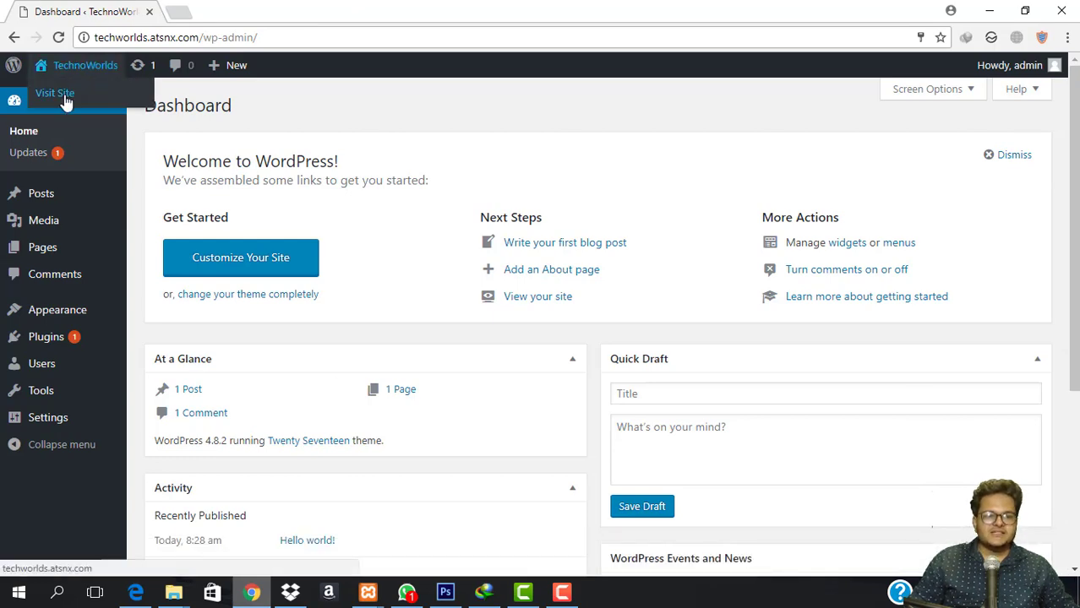
right_click(82, 95)
left_click(108, 106)
left_click(254, 10)
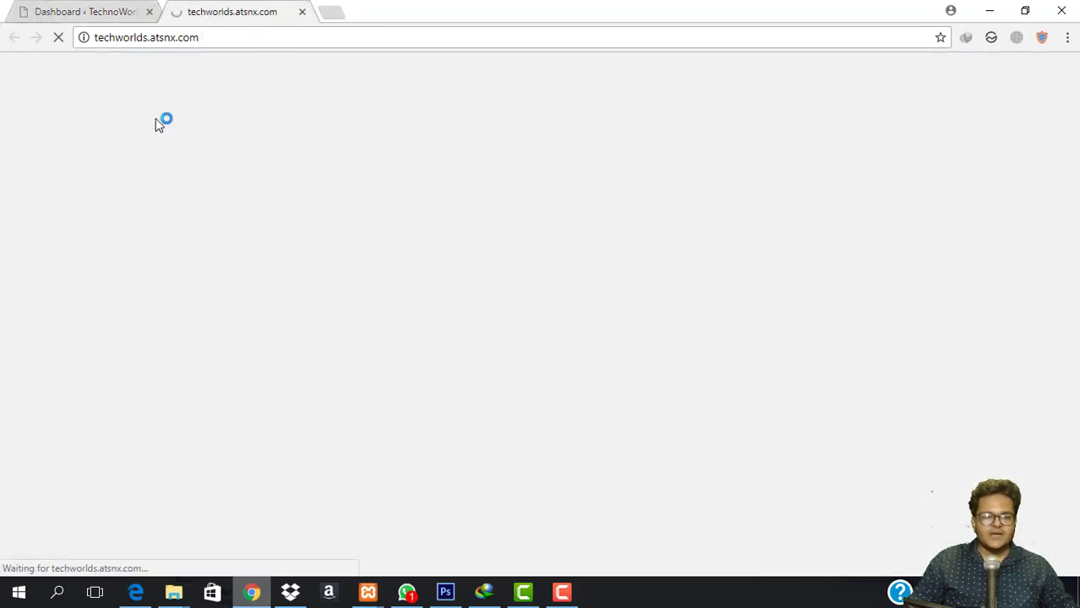
scroll(591, 320, "down", 10)
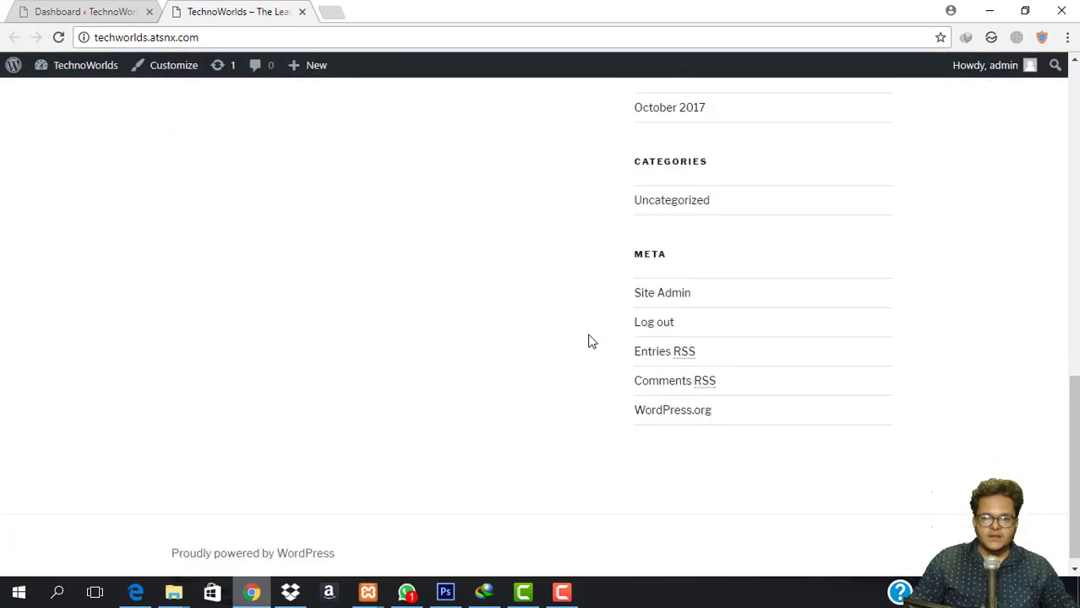
scroll(590, 341, "up", 10)
scroll(588, 335, "down", 10)
scroll(589, 334, "up", 10)
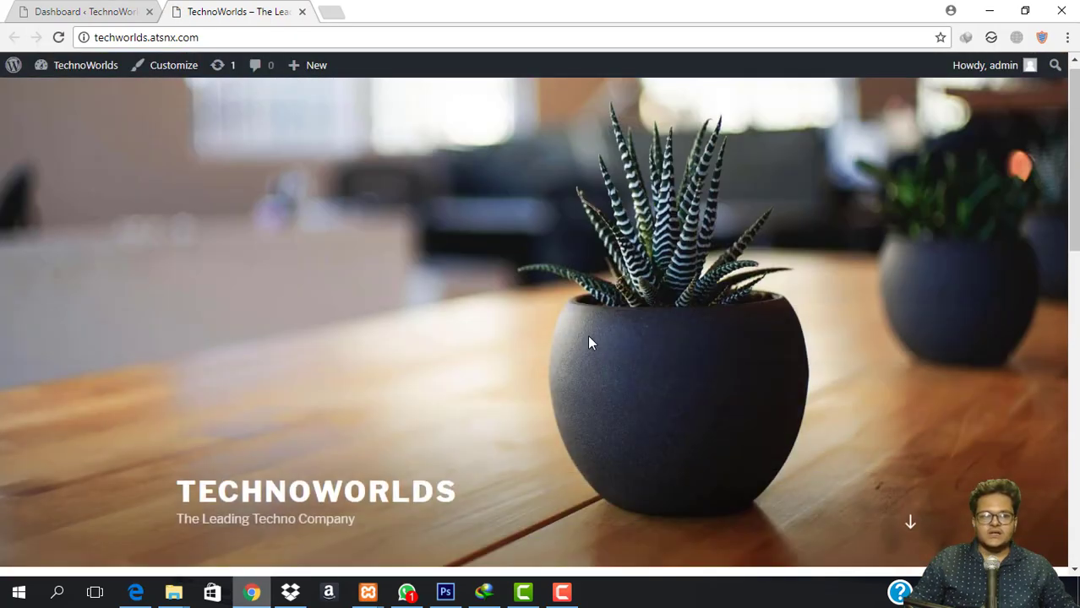
Return to the admin dashboard and go to the Appearance > Themes page.
left_click(83, 11)
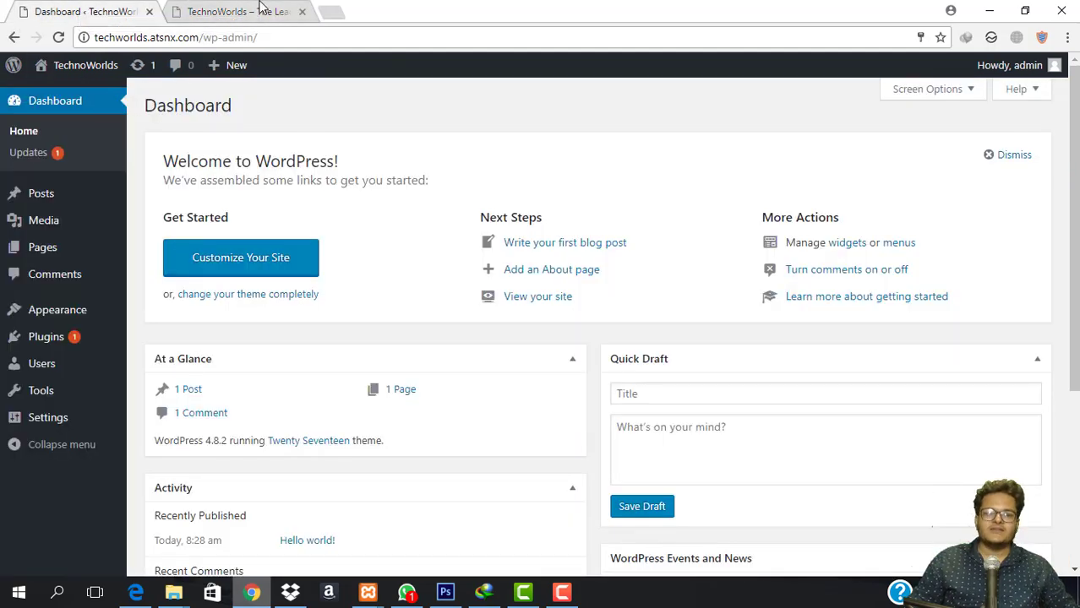
left_click(269, 8)
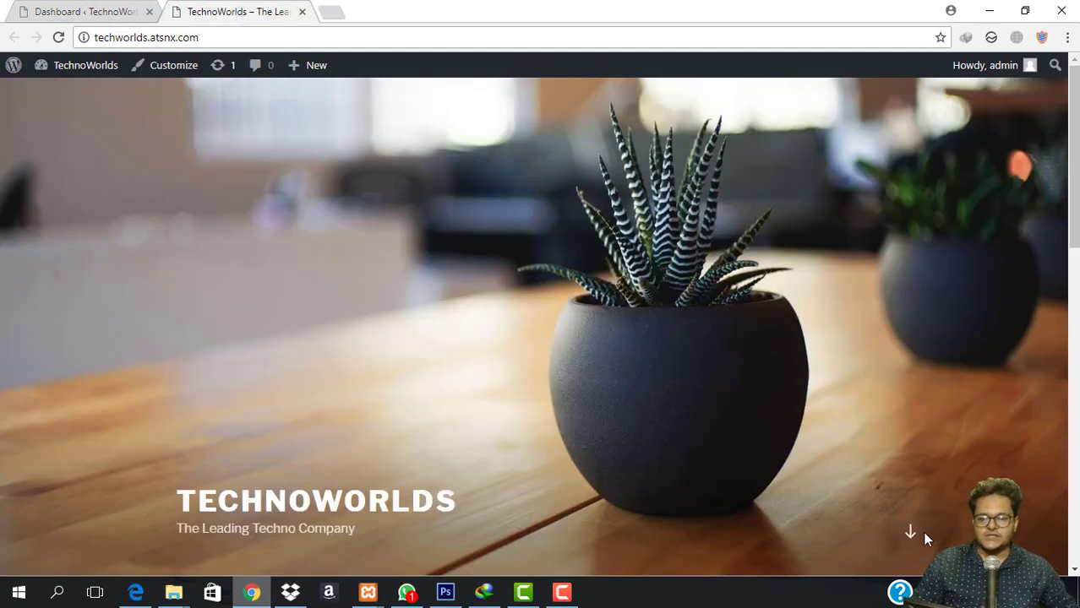
left_click(88, 9)
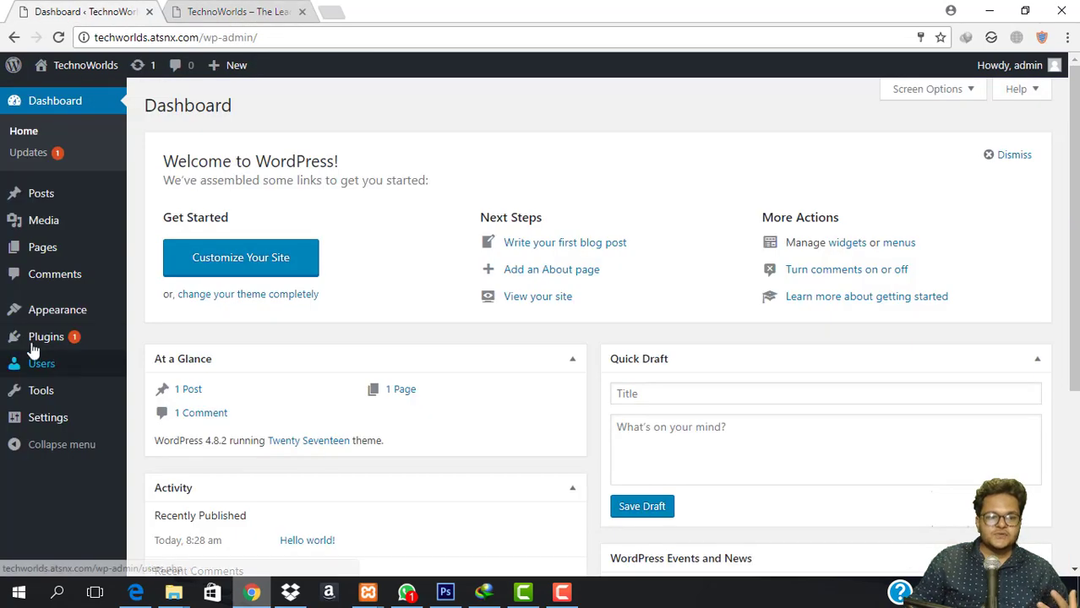
mouse_move(21, 317)
left_click(155, 314)
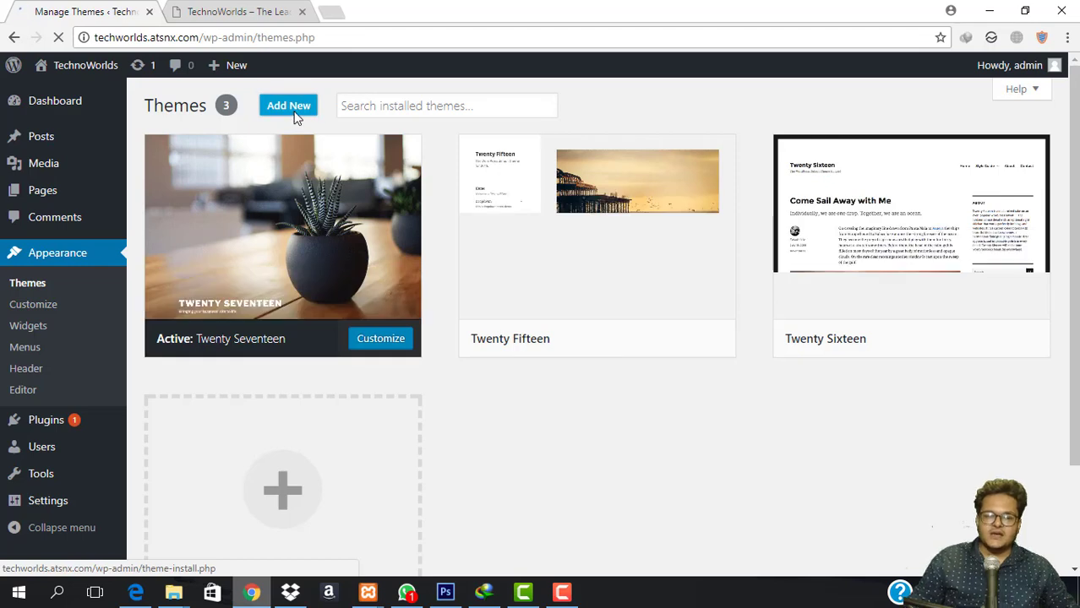
Open Add New Themes and scroll through the featured themes.
left_click(294, 117)
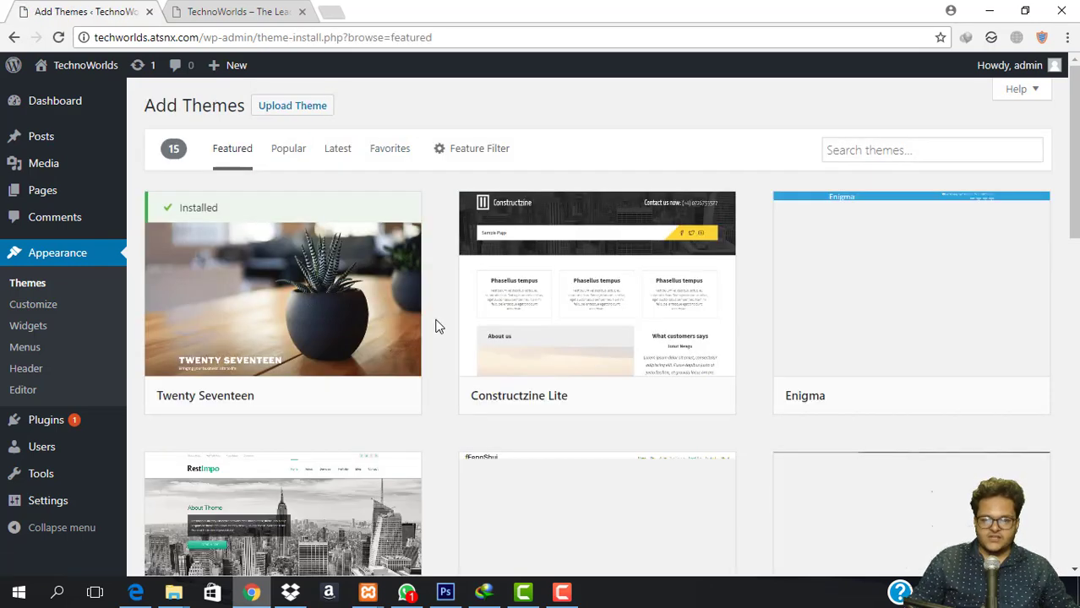
scroll(701, 157, "down", 2)
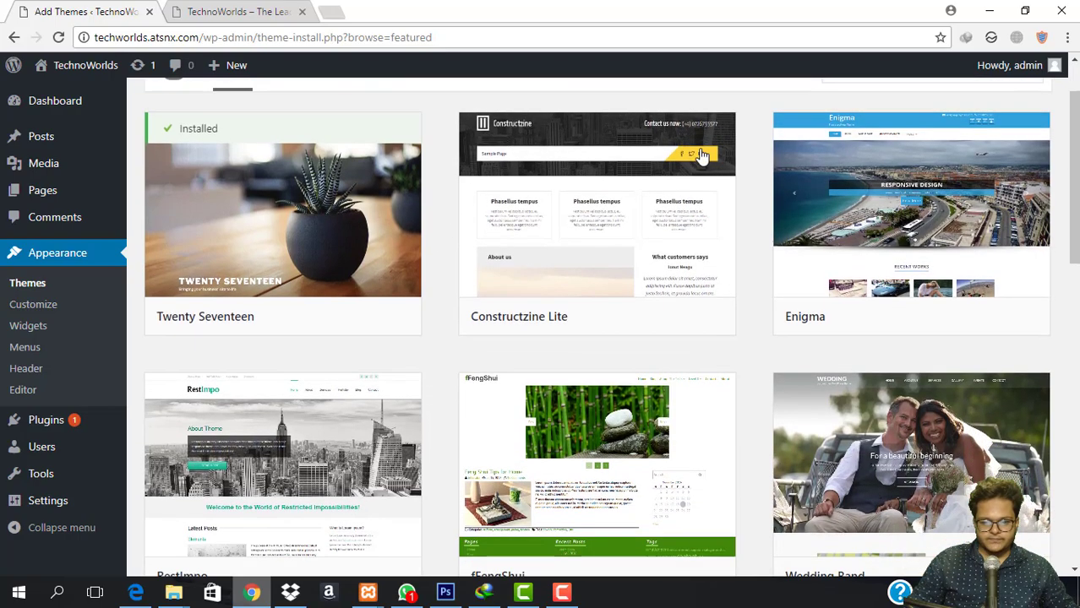
scroll(592, 194, "down", 3)
scroll(441, 241, "down", 7)
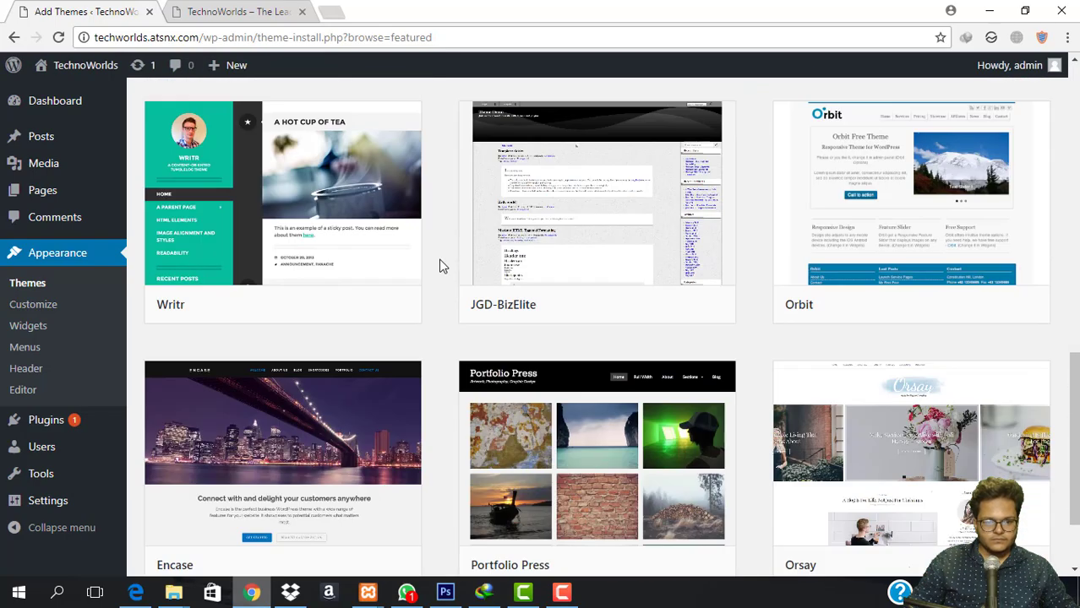
scroll(441, 266, "down", 2)
scroll(434, 283, "up", 15)
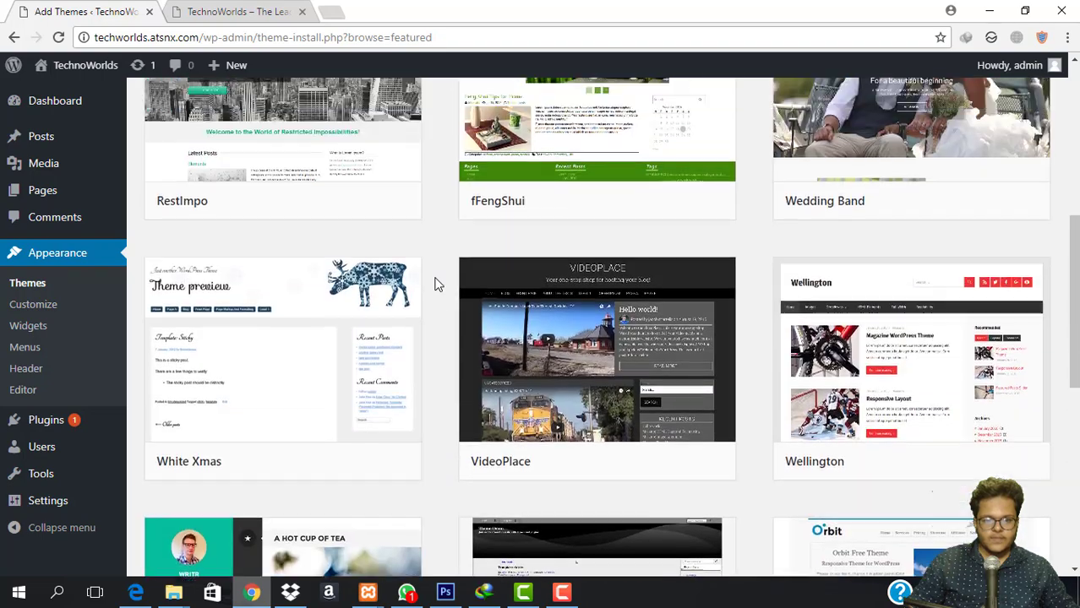
Switch to the Popular themes list and scroll down to the OnePress card.
left_click(291, 149)
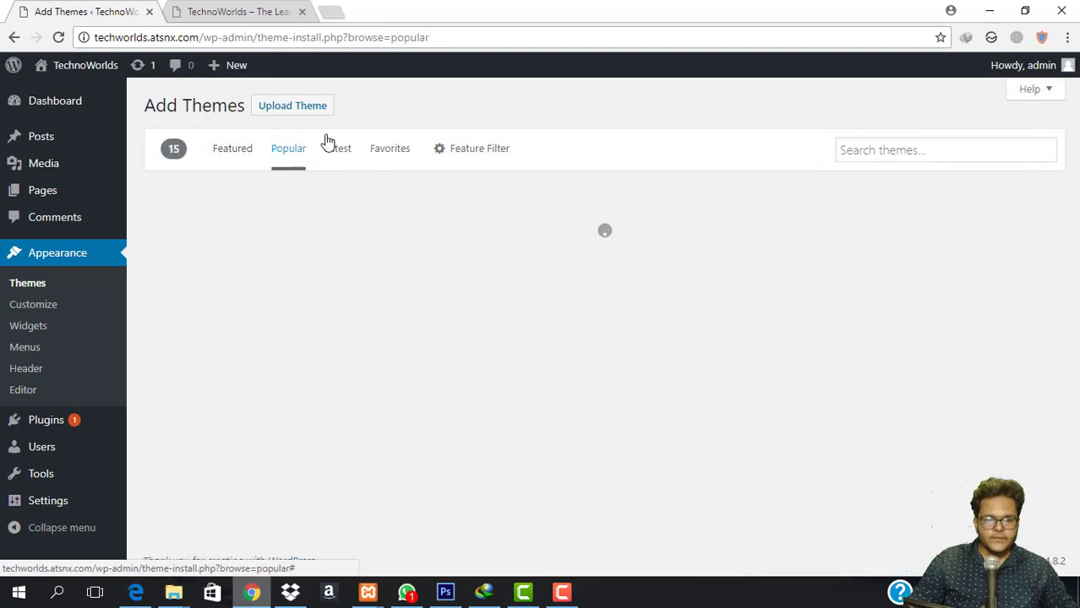
scroll(443, 202, "down", 3)
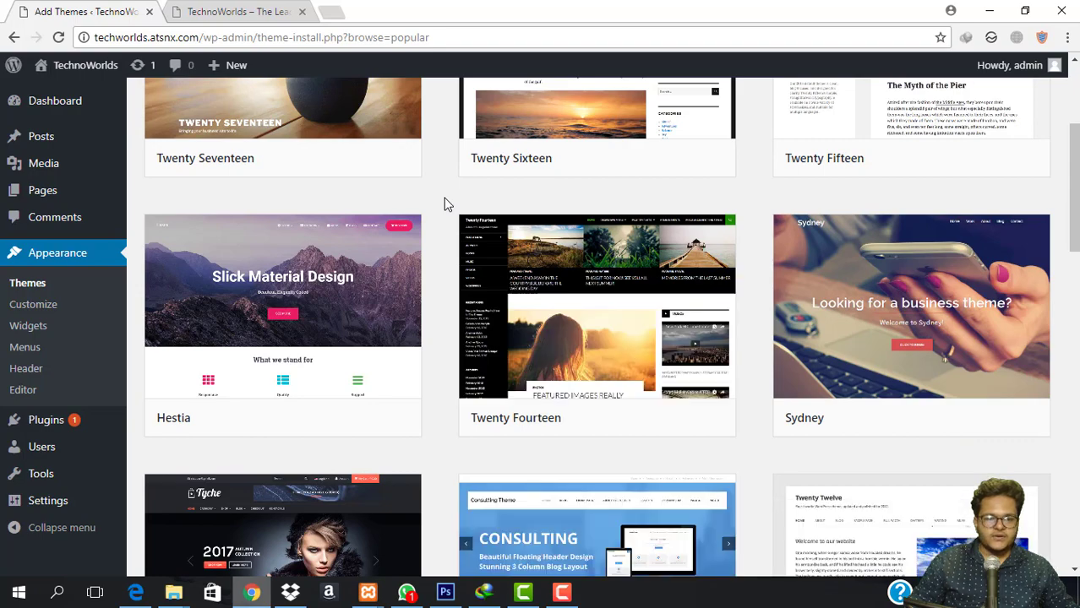
scroll(443, 202, "down", 8)
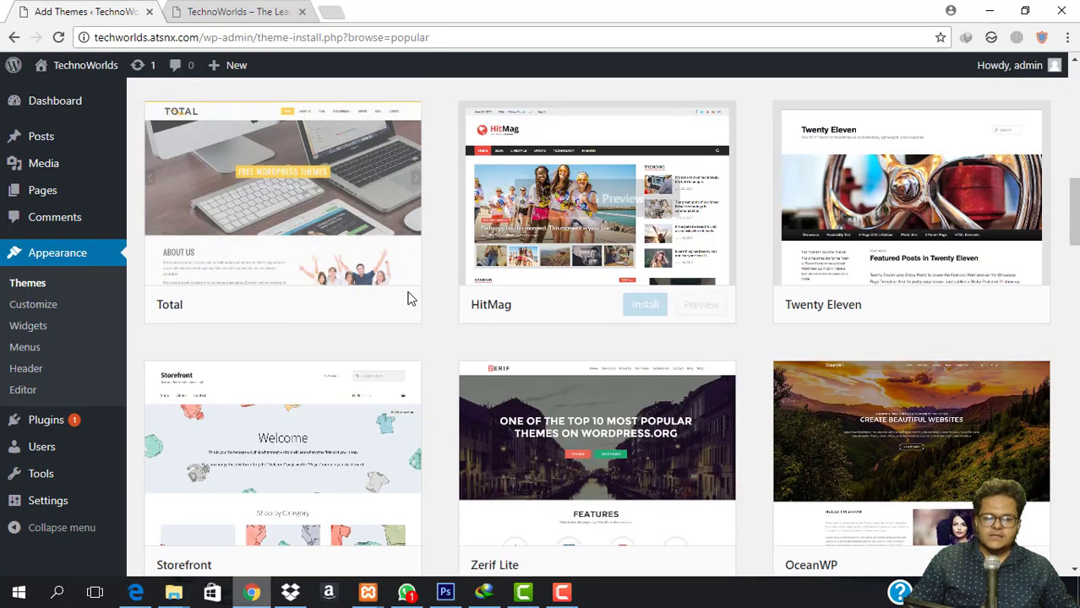
scroll(603, 256, "down", 3)
scroll(371, 277, "down", 2)
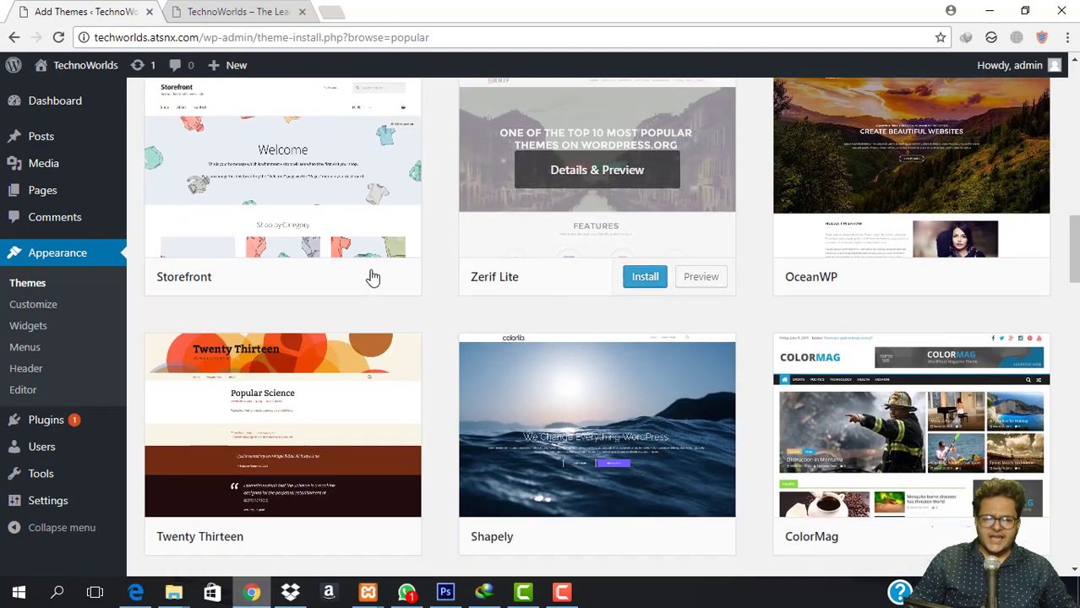
scroll(454, 308, "down", 4)
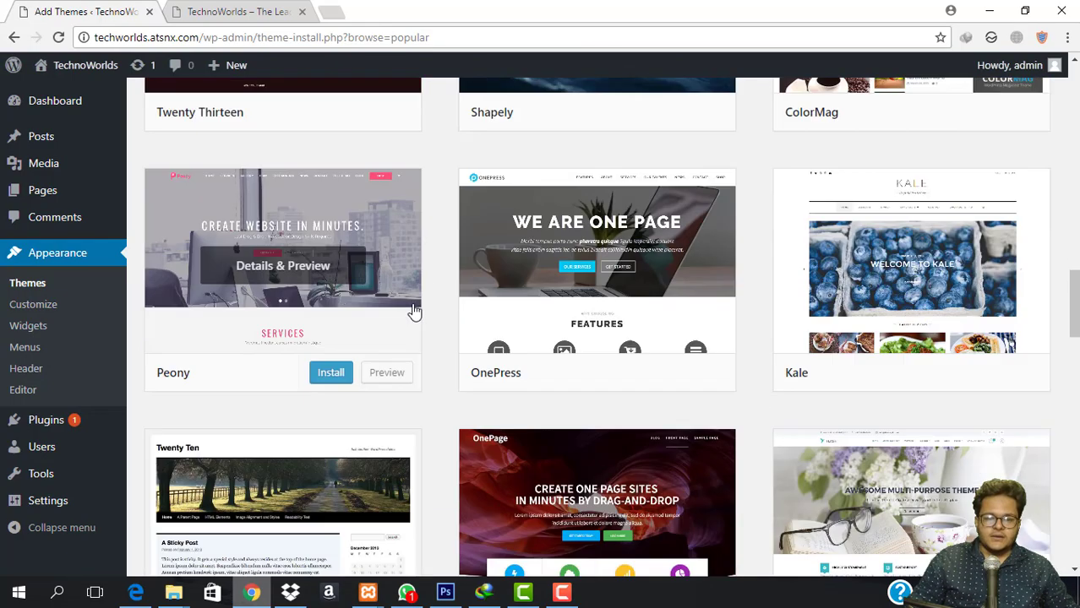
scroll(441, 190, "down", 2)
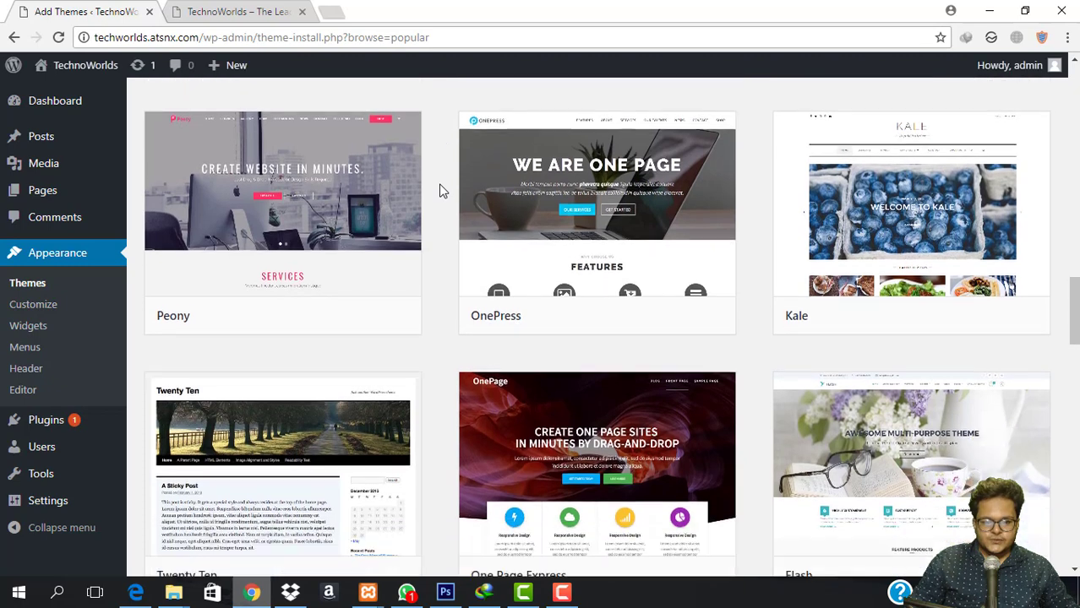
scroll(440, 191, "up", 2)
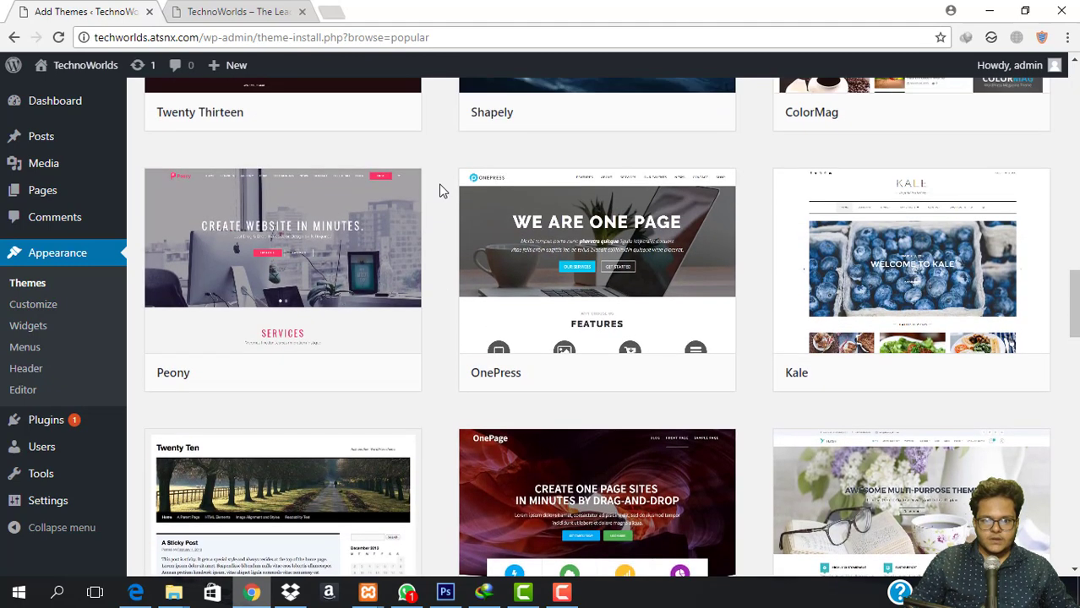
mouse_move(631, 258)
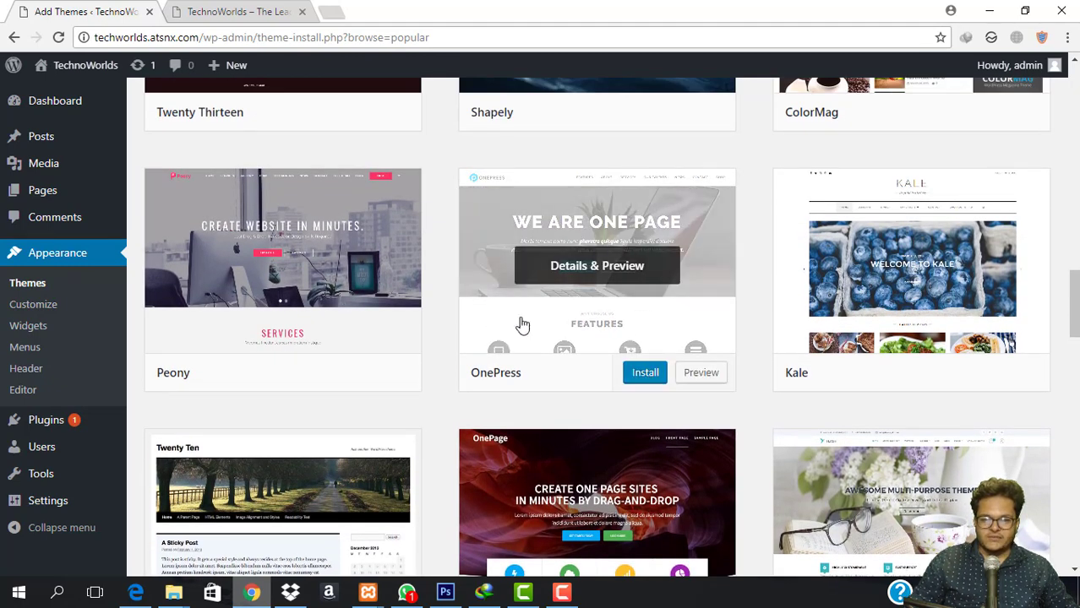
Install and activate OnePress, then follow the notice's Import Demo Data link to One Click Demo Import.
left_click(641, 377)
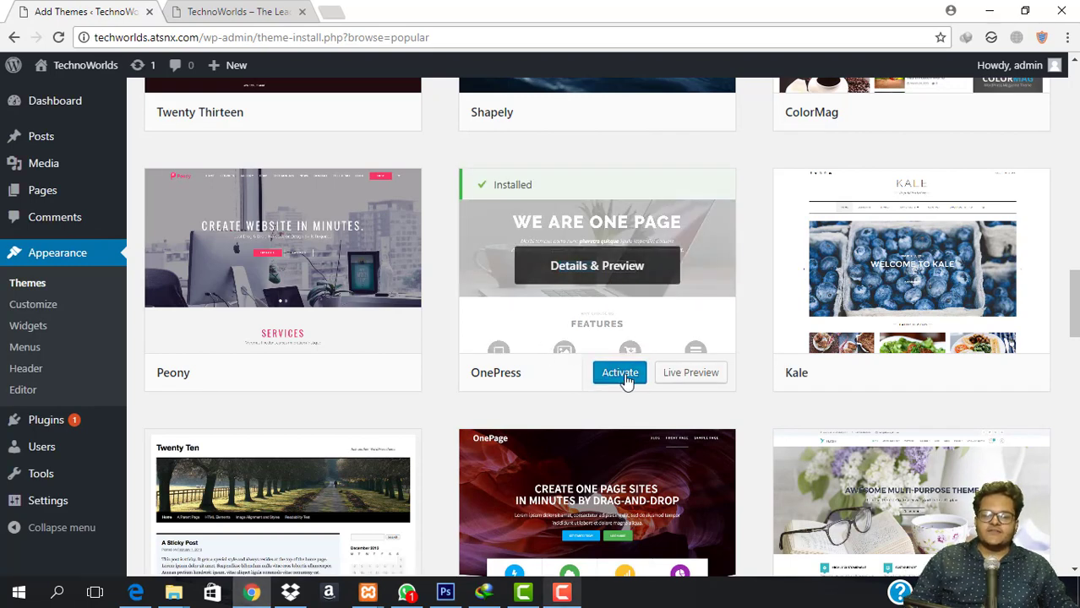
left_click(622, 377)
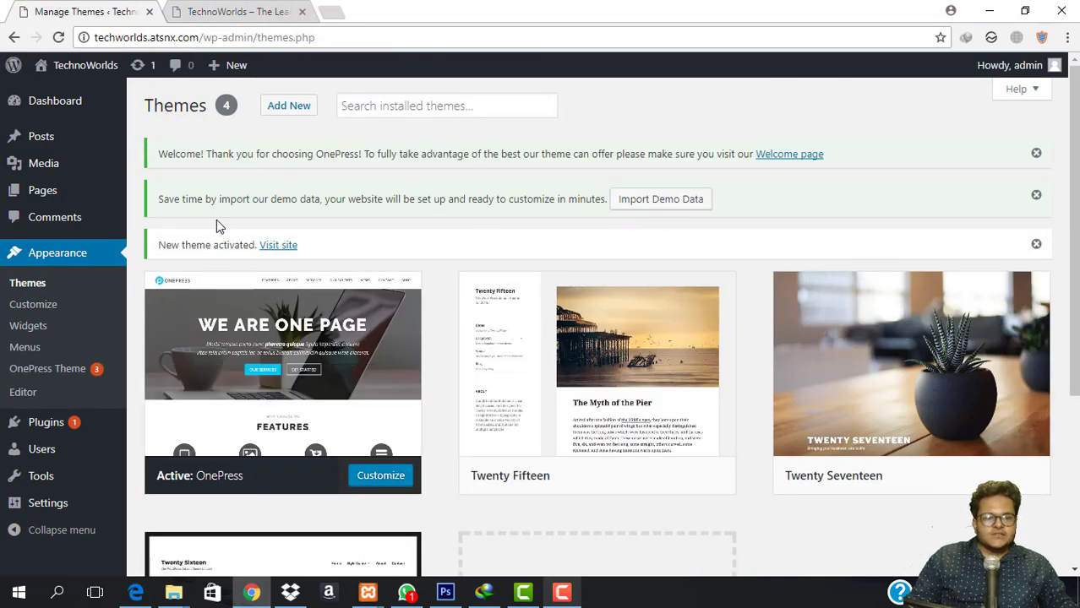
left_click_drag(157, 199, 359, 204)
left_click(355, 211)
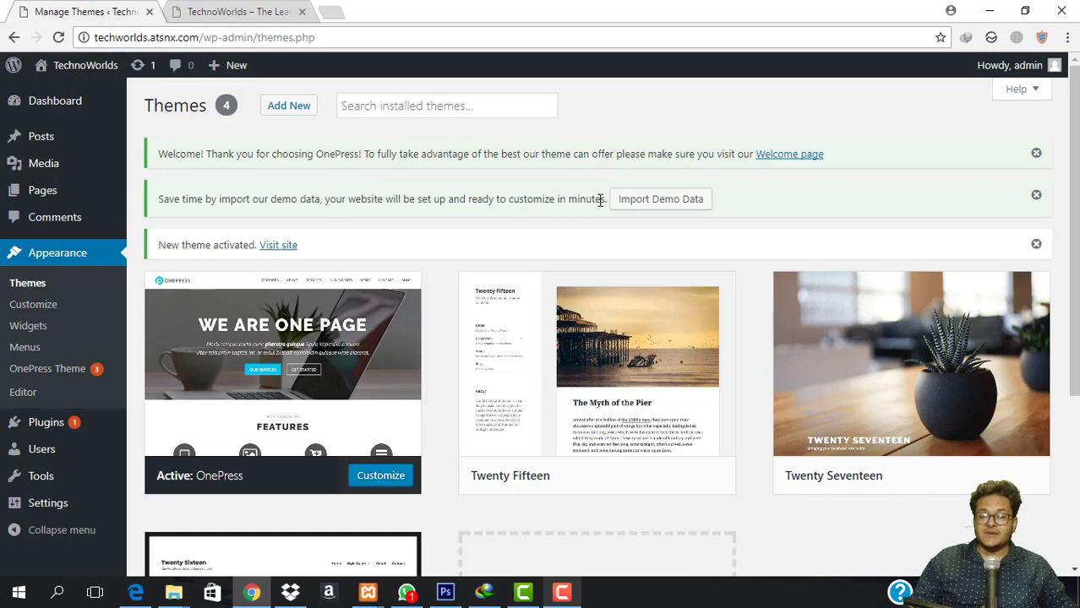
left_click(637, 203)
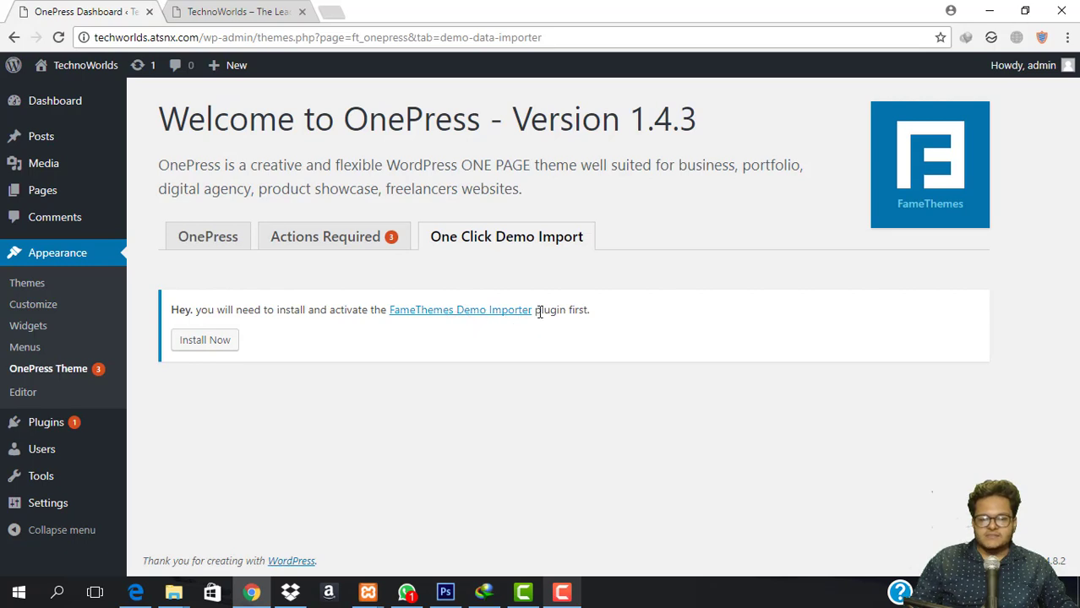
Install and activate FameThemes Demo Importer, then start the import on the OnePress card.
left_click(201, 346)
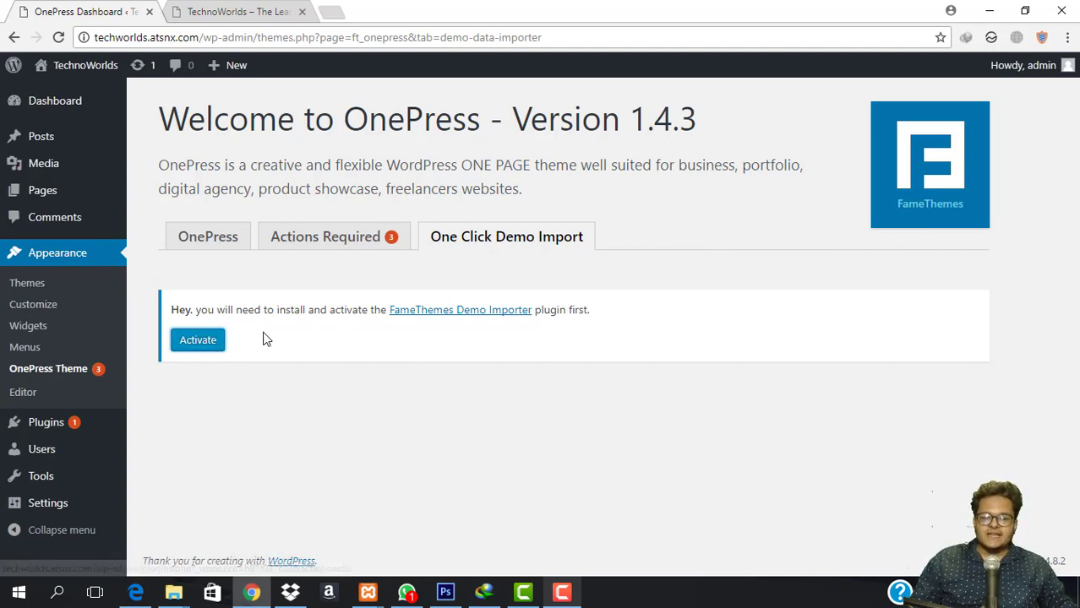
left_click(211, 343)
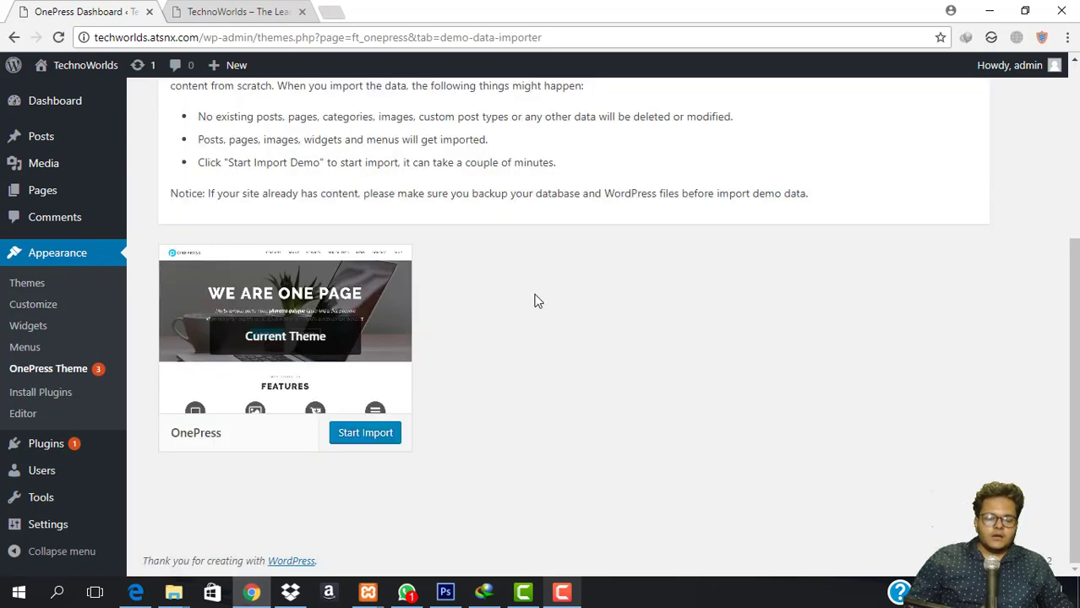
scroll(536, 304, "up", 2)
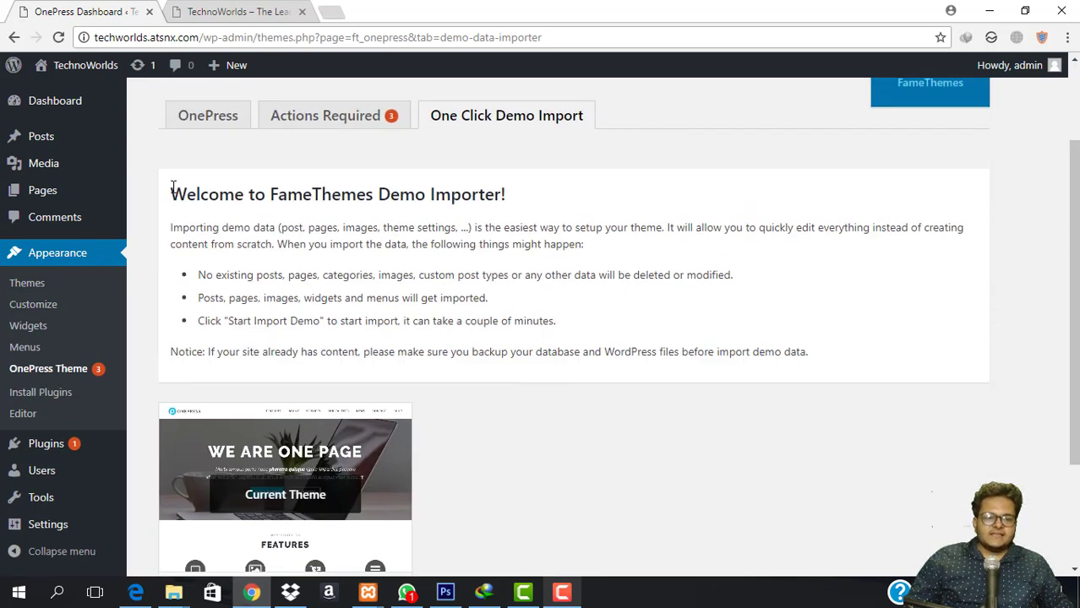
scroll(422, 226, "down", 3)
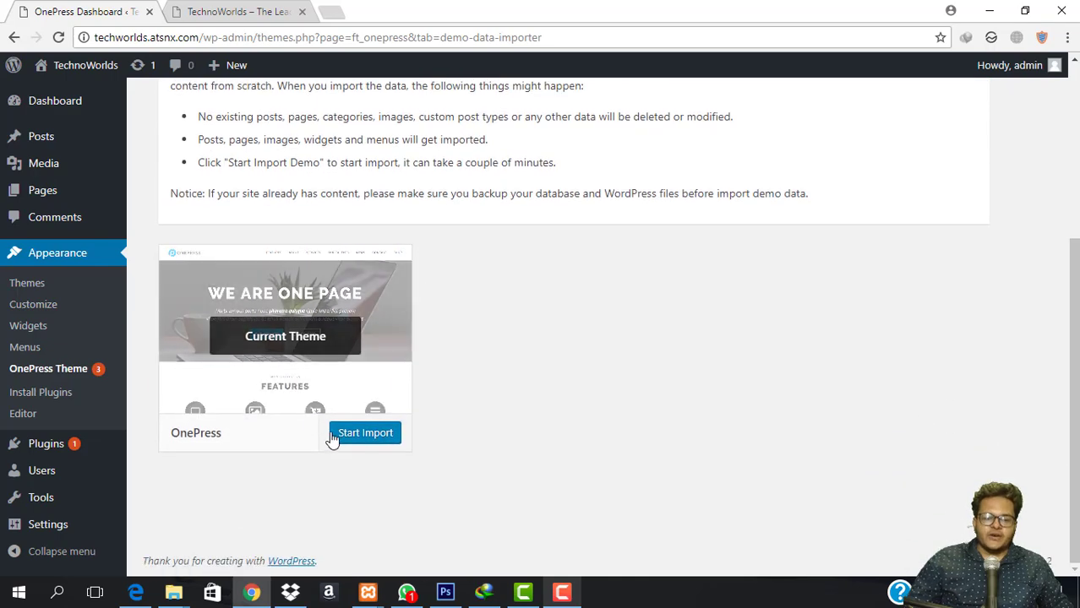
left_click(363, 439)
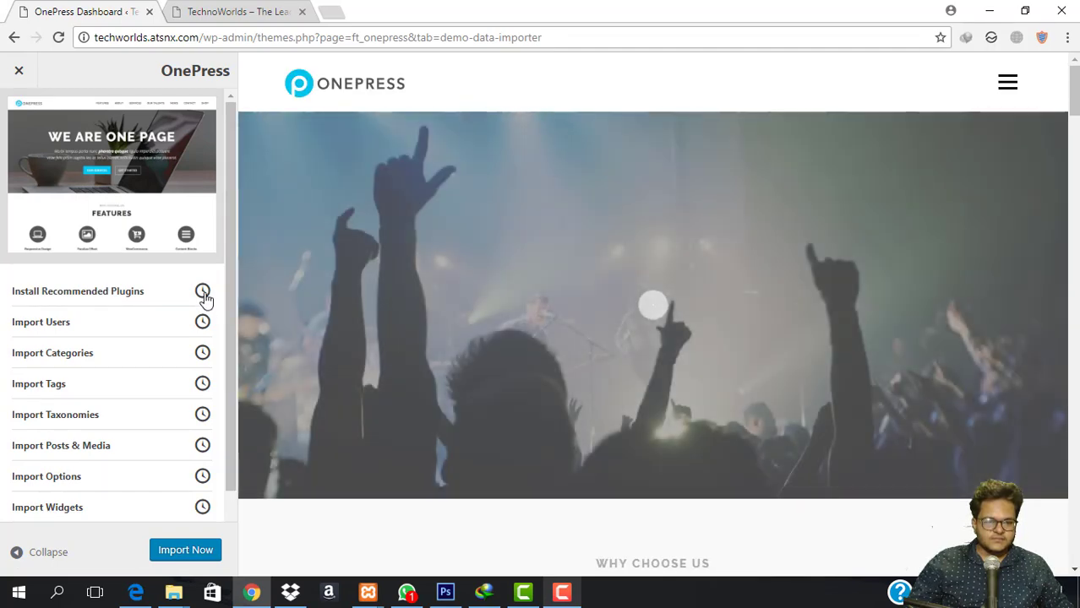
Run Import Now for the OnePress demo data and, once all steps are checked, view the site.
scroll(614, 344, "down", 15)
scroll(614, 344, "down", 10)
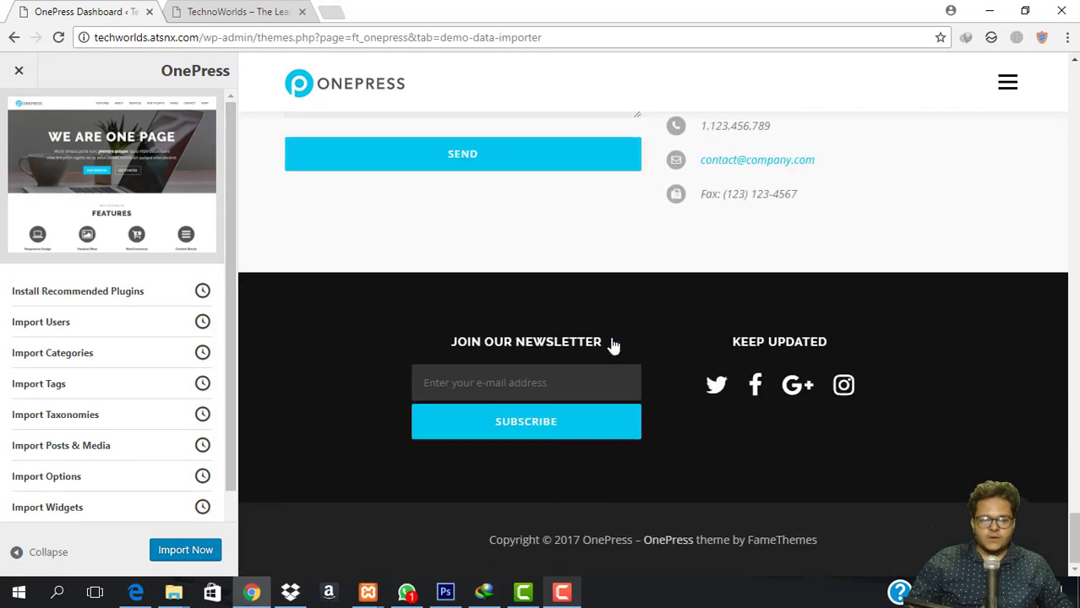
left_click(184, 551)
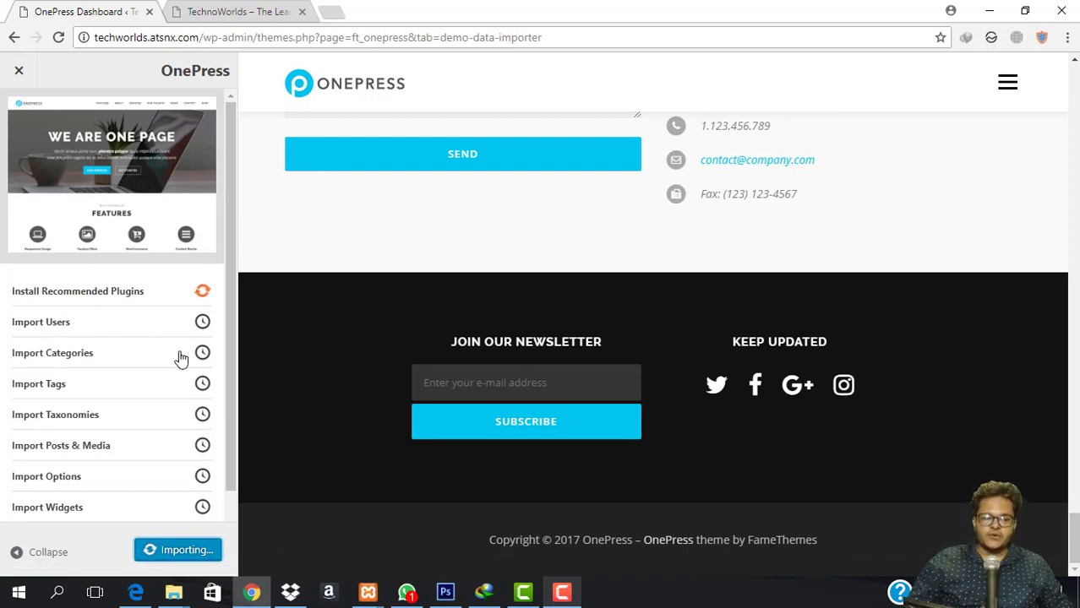
scroll(186, 284, "down", 1)
scroll(163, 328, "up", 1)
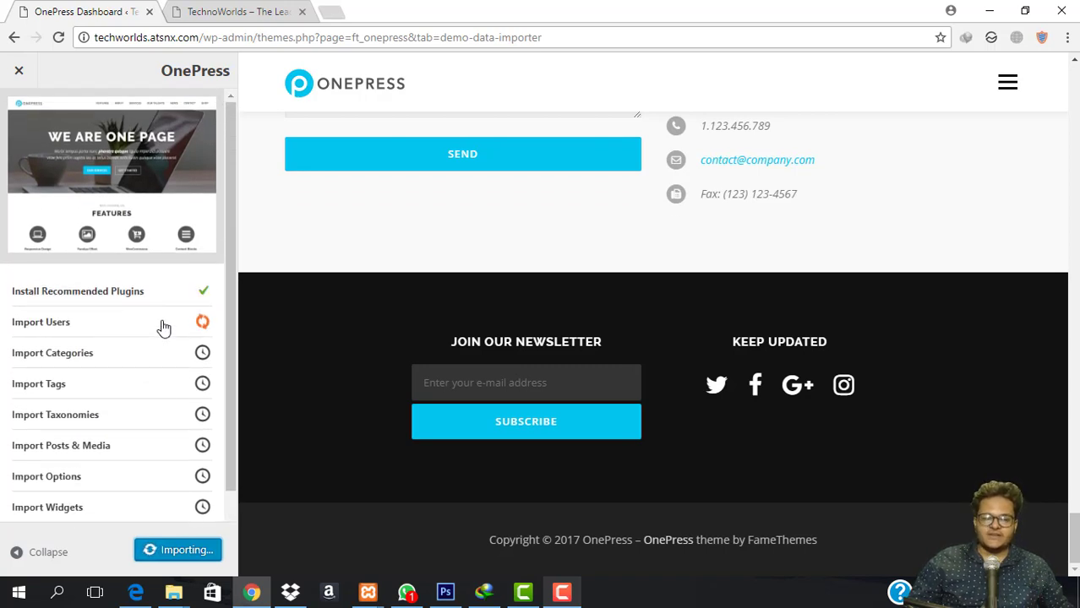
scroll(163, 328, "down", 1)
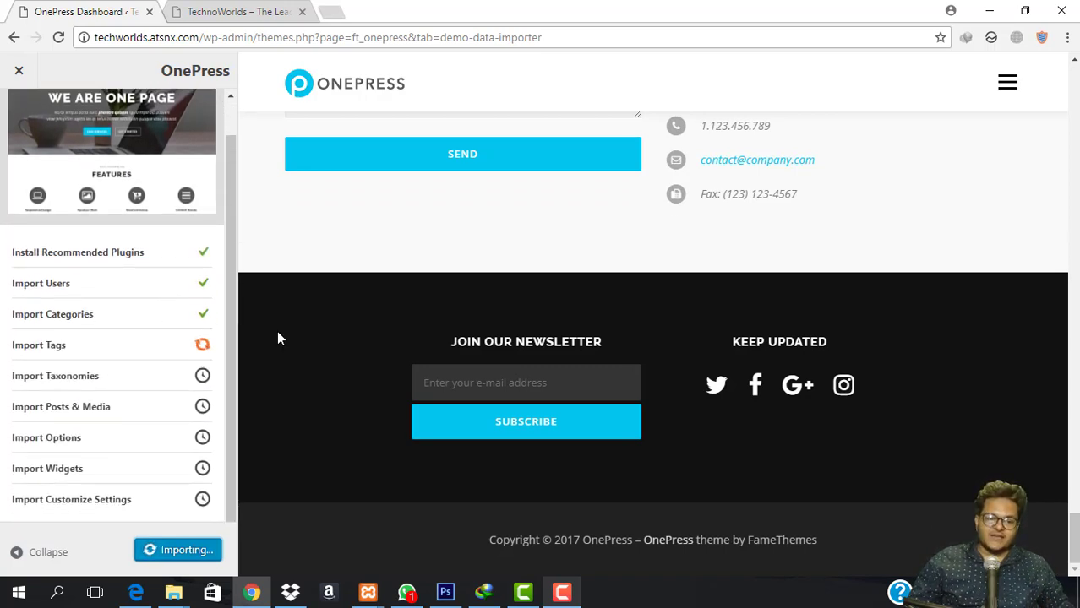
left_click(562, 591)
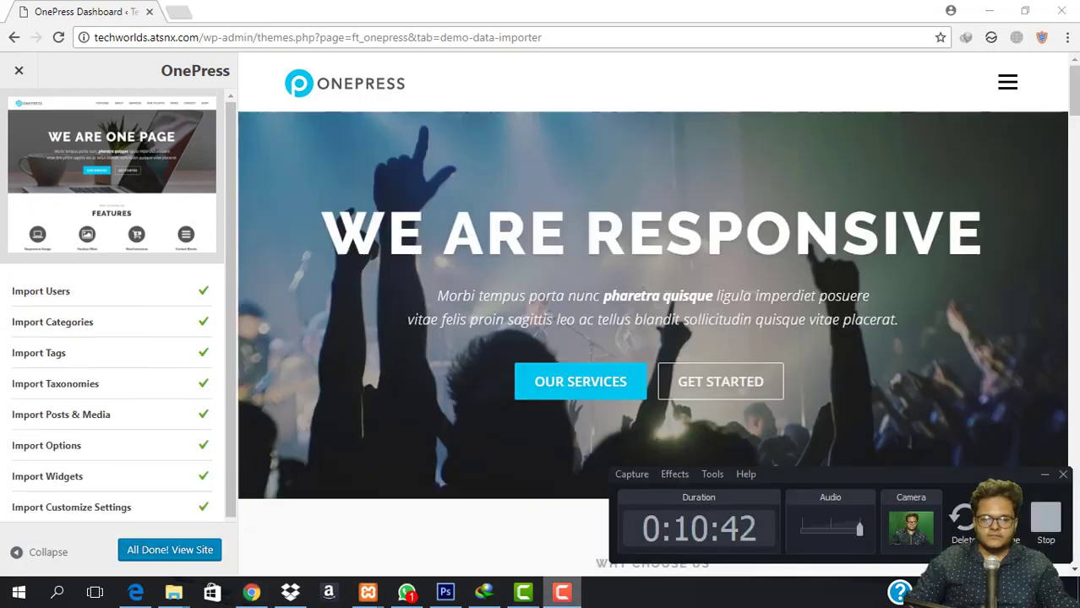
left_click(374, 88)
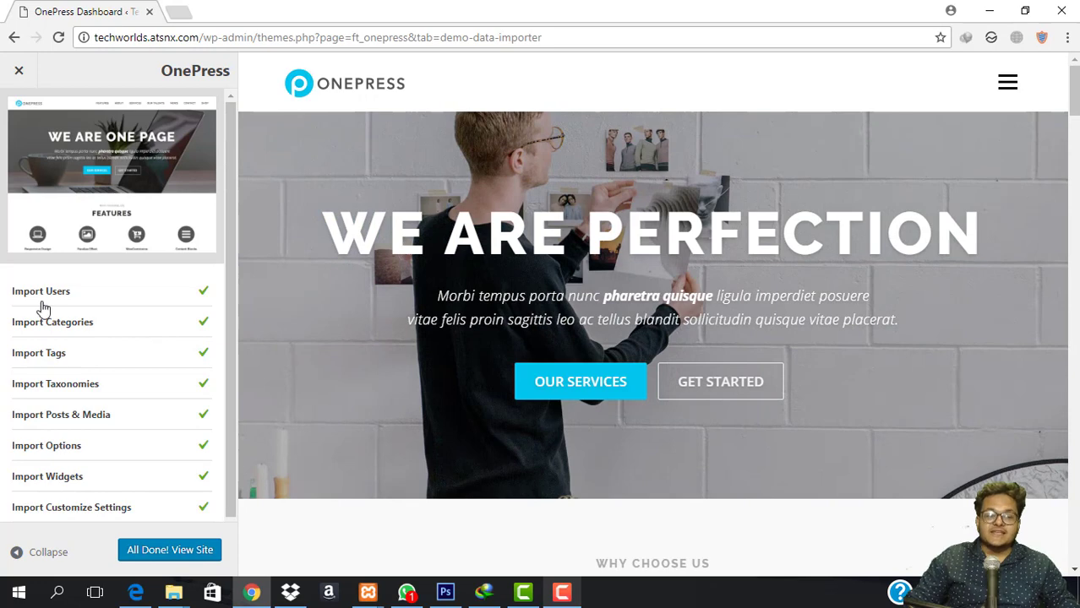
scroll(78, 304, "down", 1)
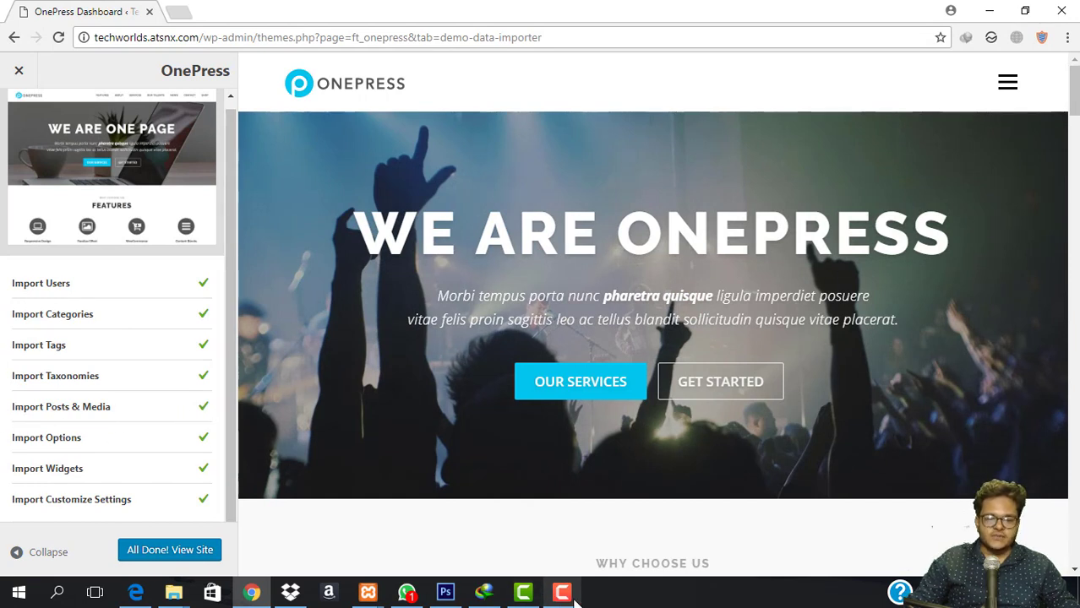
left_click(562, 593)
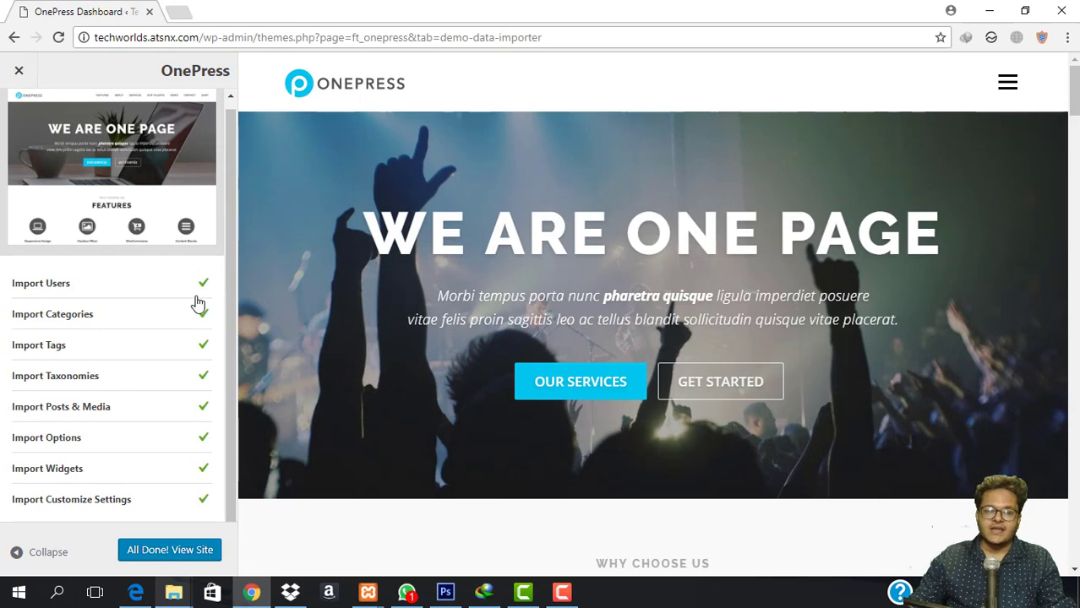
scroll(160, 395, "up", 1)
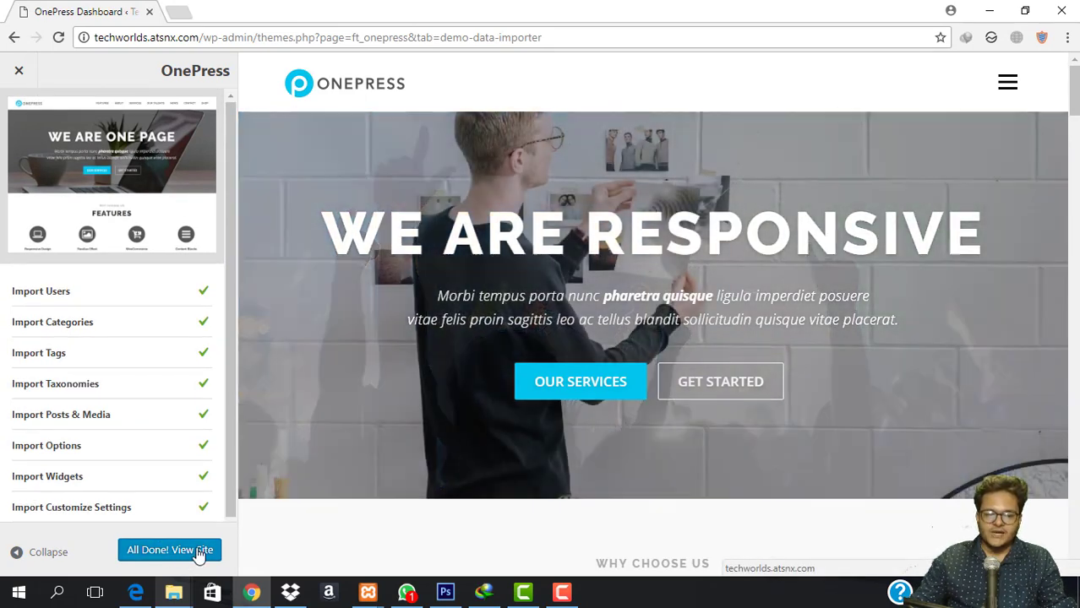
left_click(200, 553)
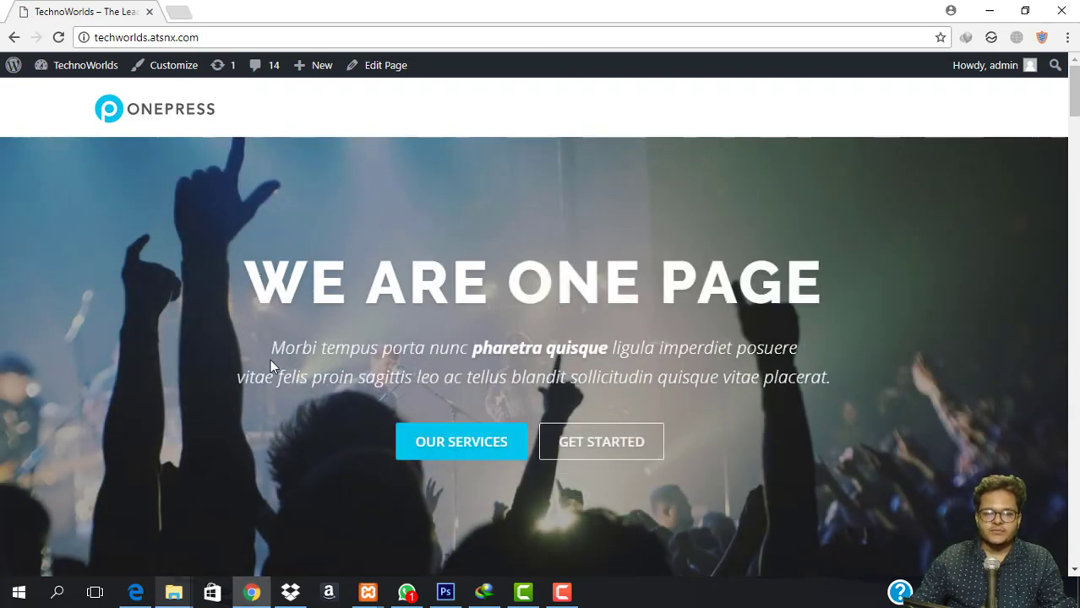
Review the live homepage from the hero down through Features, About and Services to the Gallery section.
left_click_drag(277, 352, 794, 349)
left_click(786, 349)
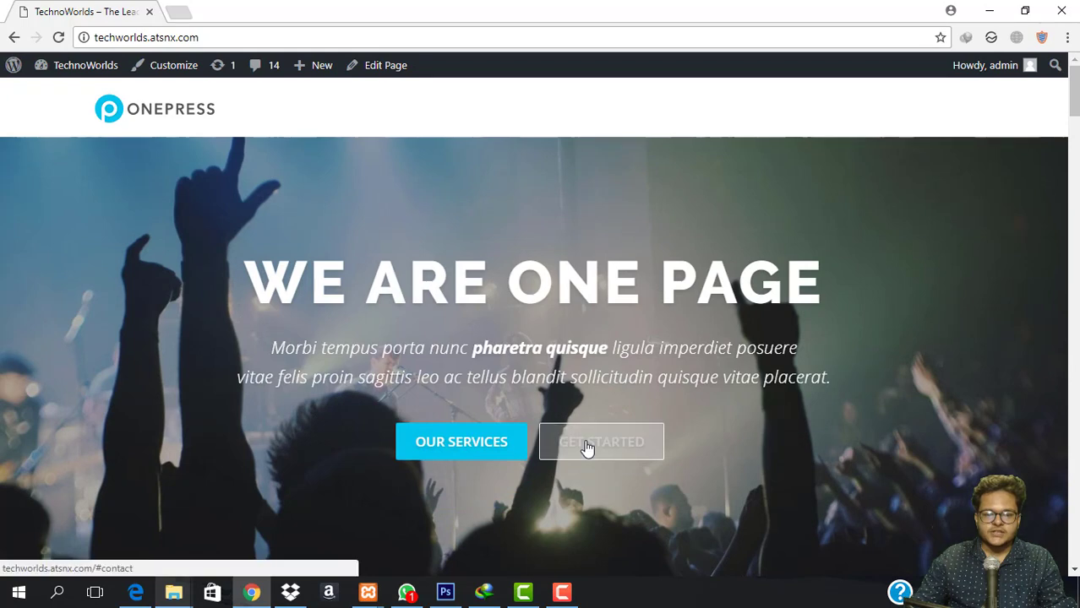
scroll(556, 311, "down", 5)
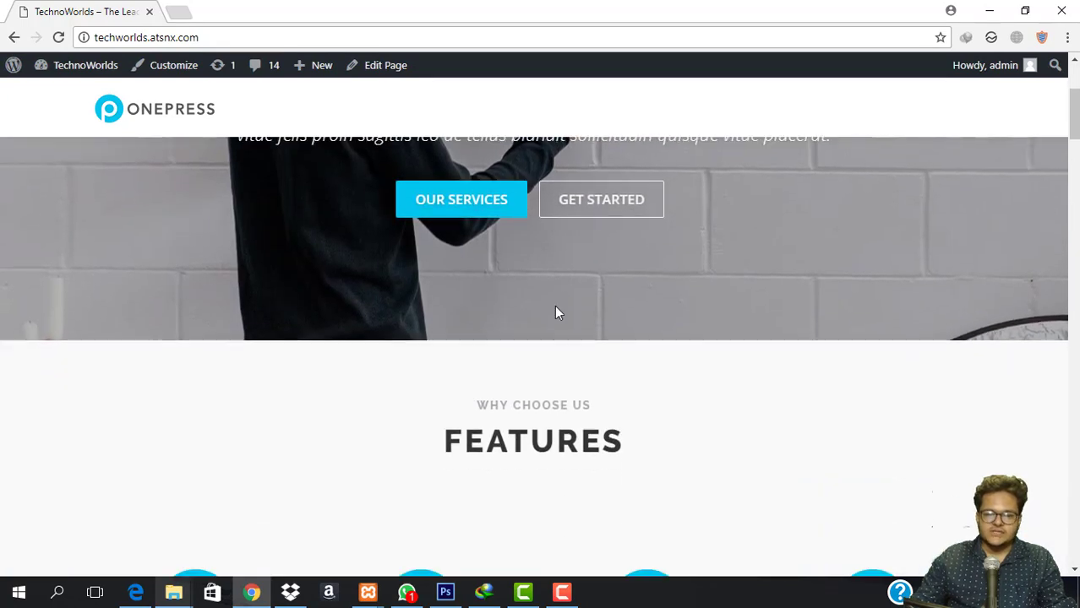
scroll(556, 312, "down", 7)
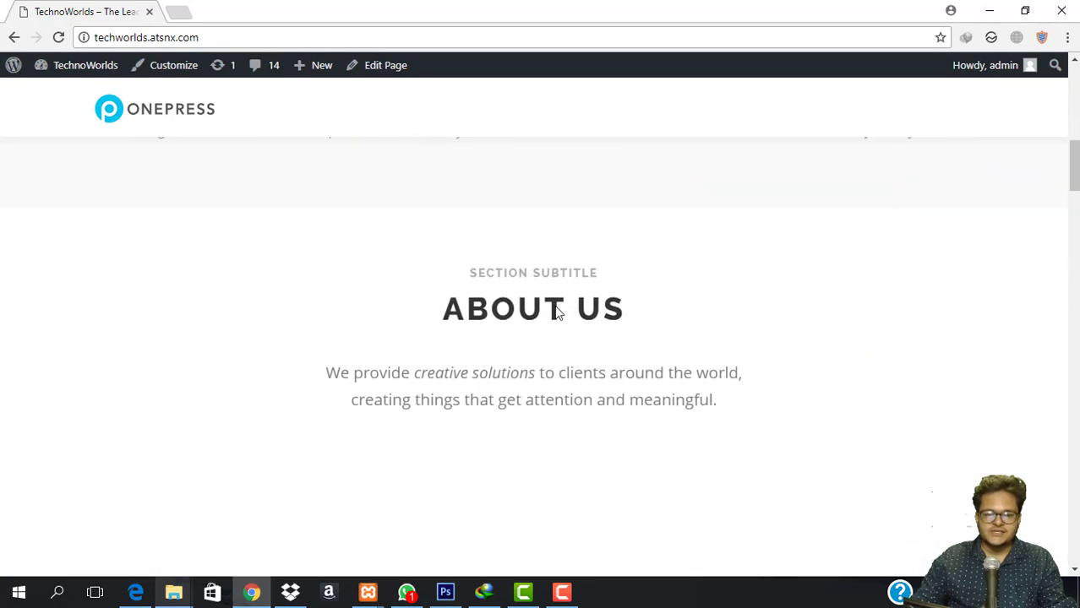
scroll(555, 311, "down", 7)
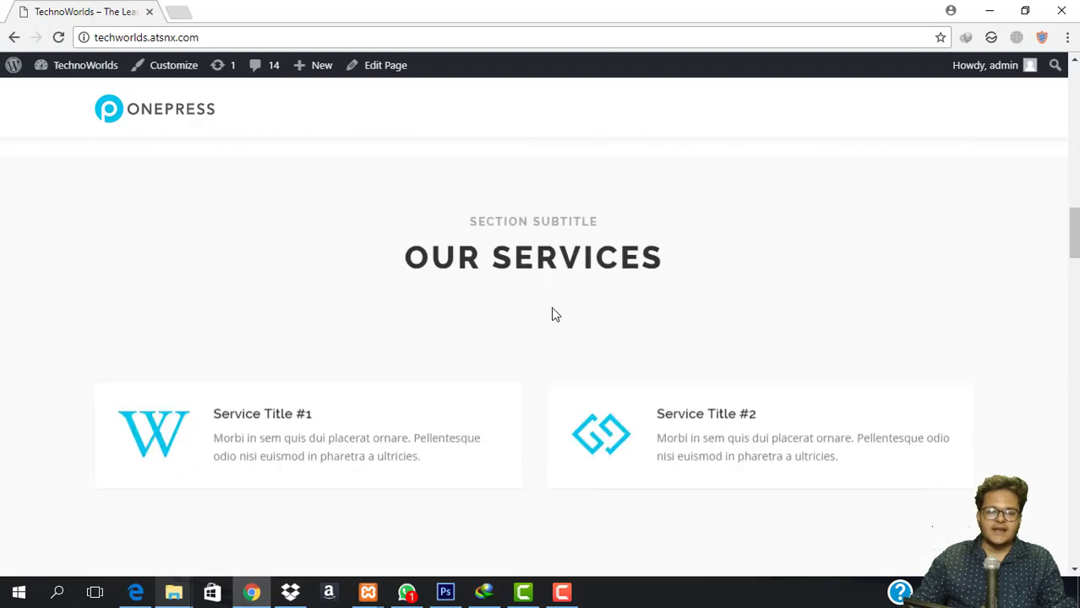
scroll(547, 242, "down", 5)
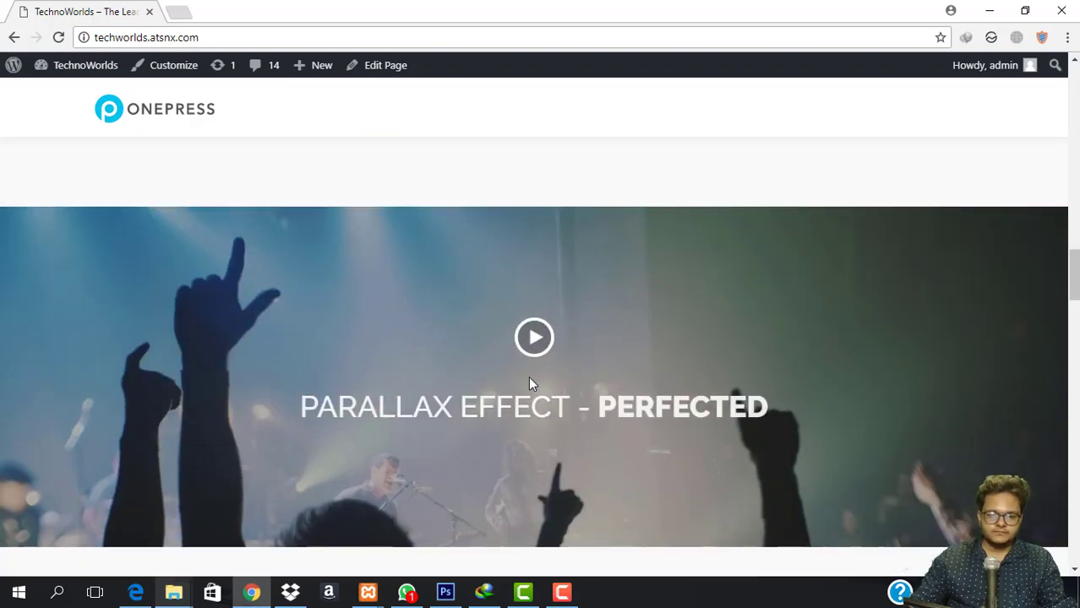
scroll(594, 362, "down", 5)
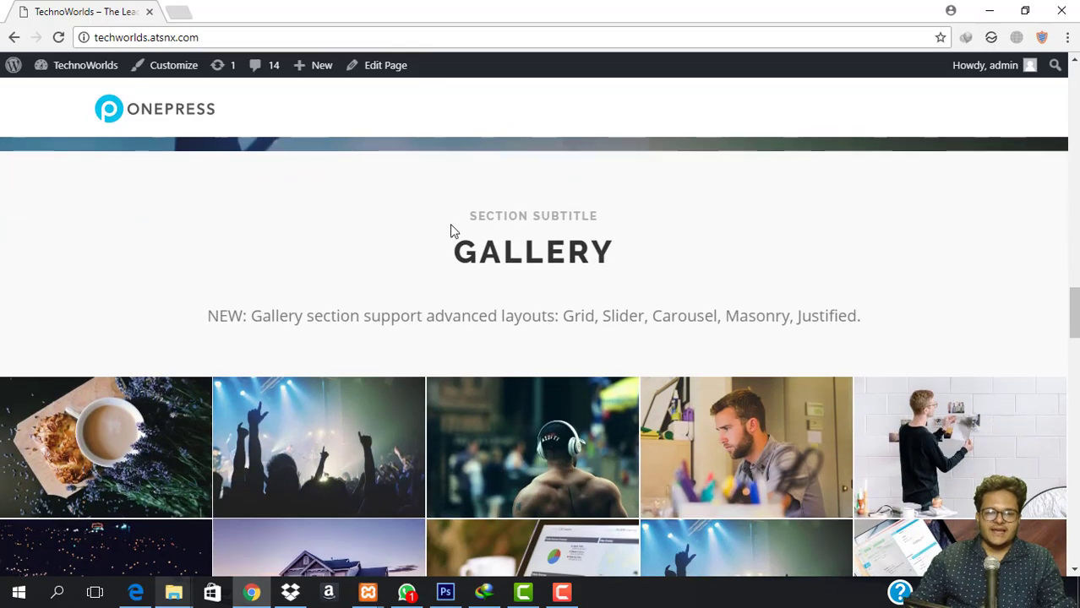
left_click_drag(450, 231, 706, 268)
left_click(706, 268)
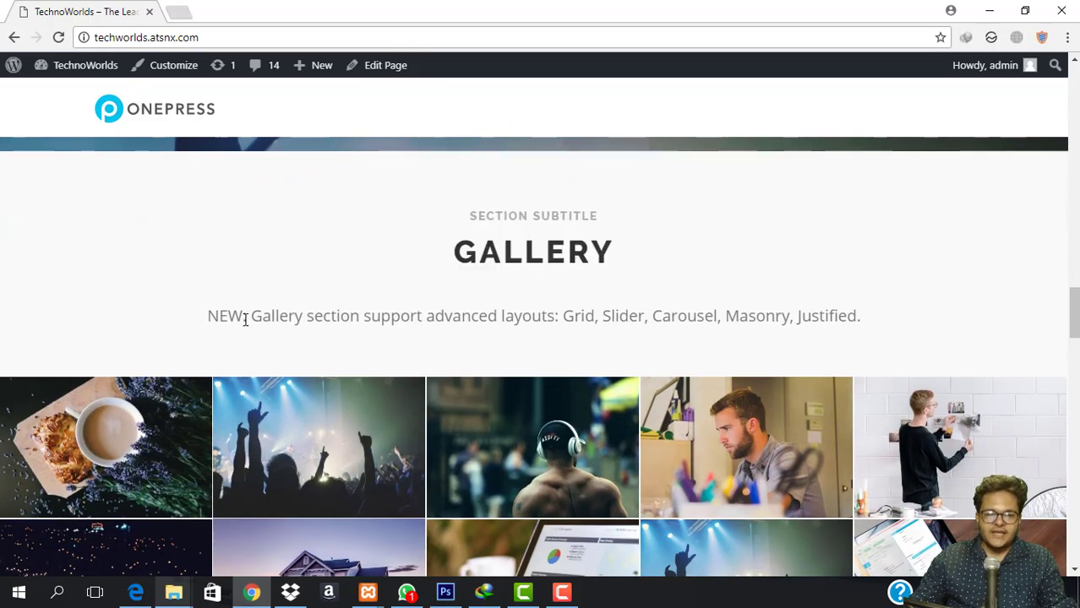
left_click_drag(211, 315, 665, 301)
left_click(666, 301)
Continue past Our Team and Latest News to the newsletter footer, then scroll back up.
scroll(508, 352, "down", 5)
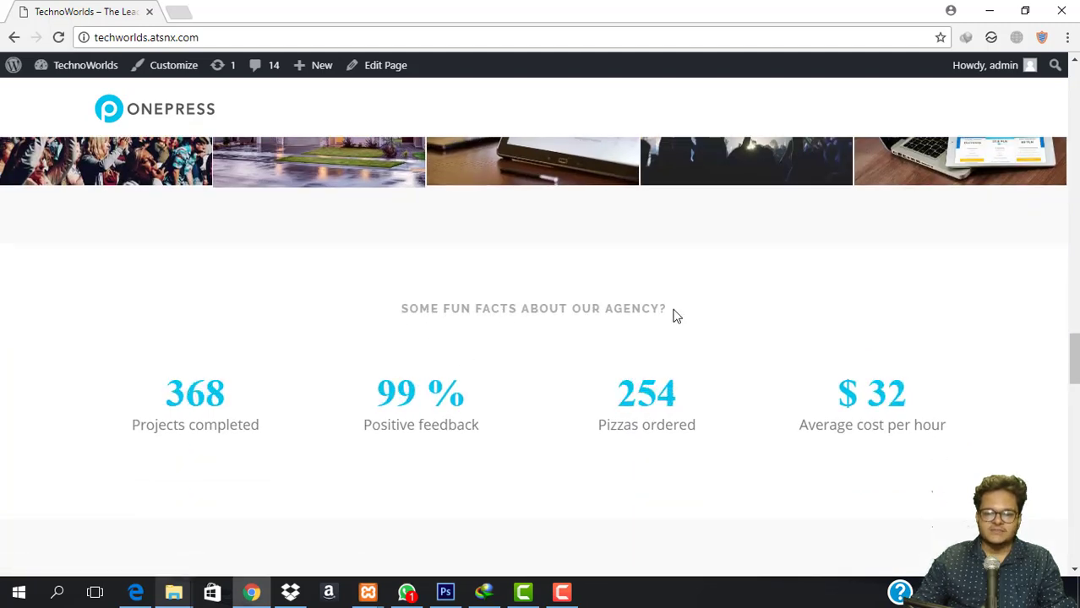
scroll(674, 315, "down", 5)
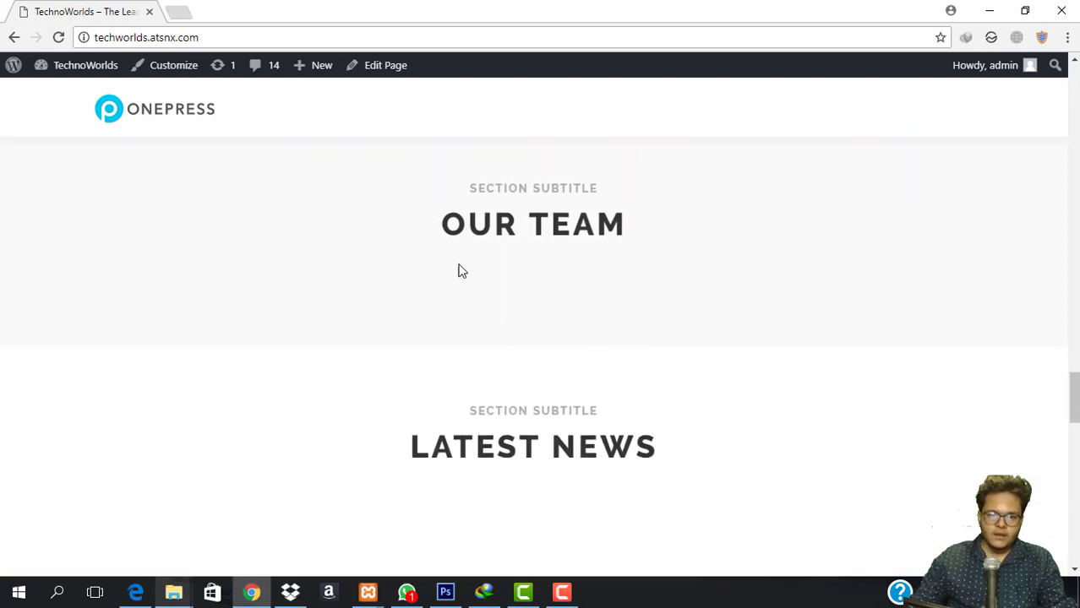
left_click_drag(447, 198, 721, 277)
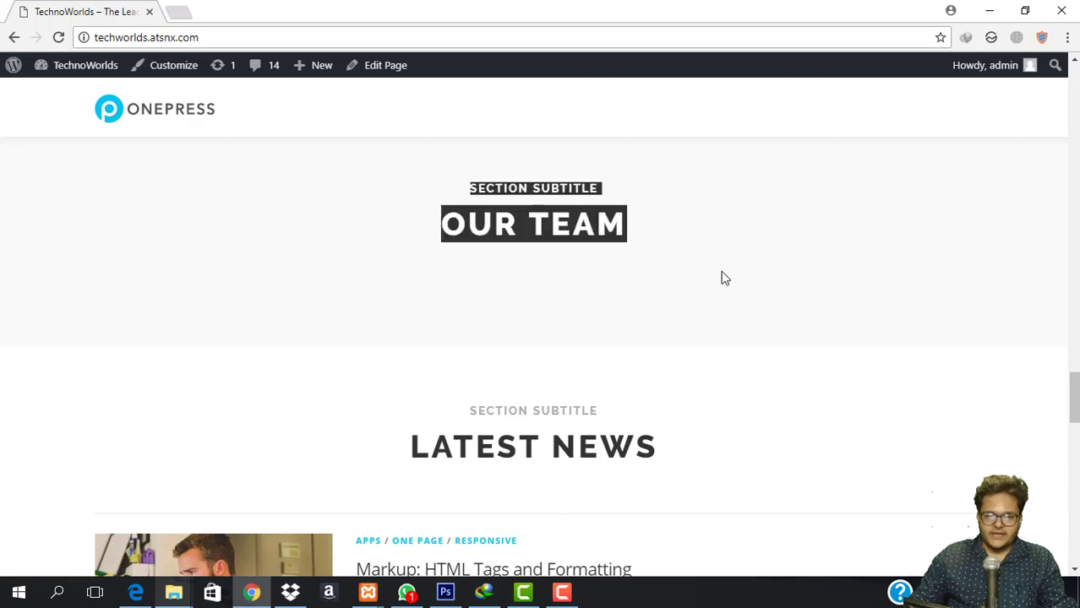
left_click(721, 277)
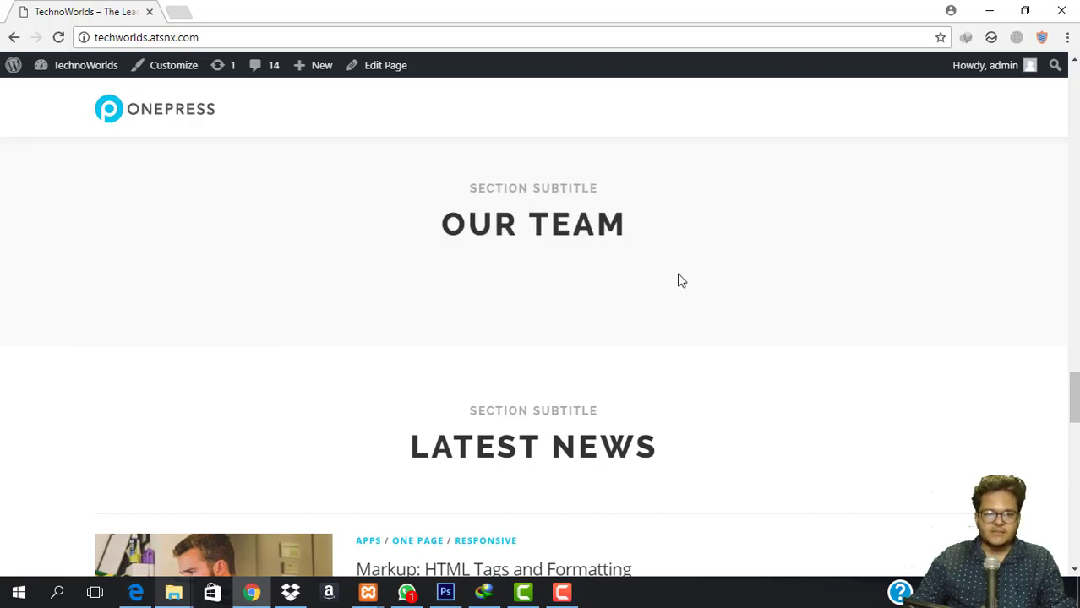
scroll(681, 281, "down", 2)
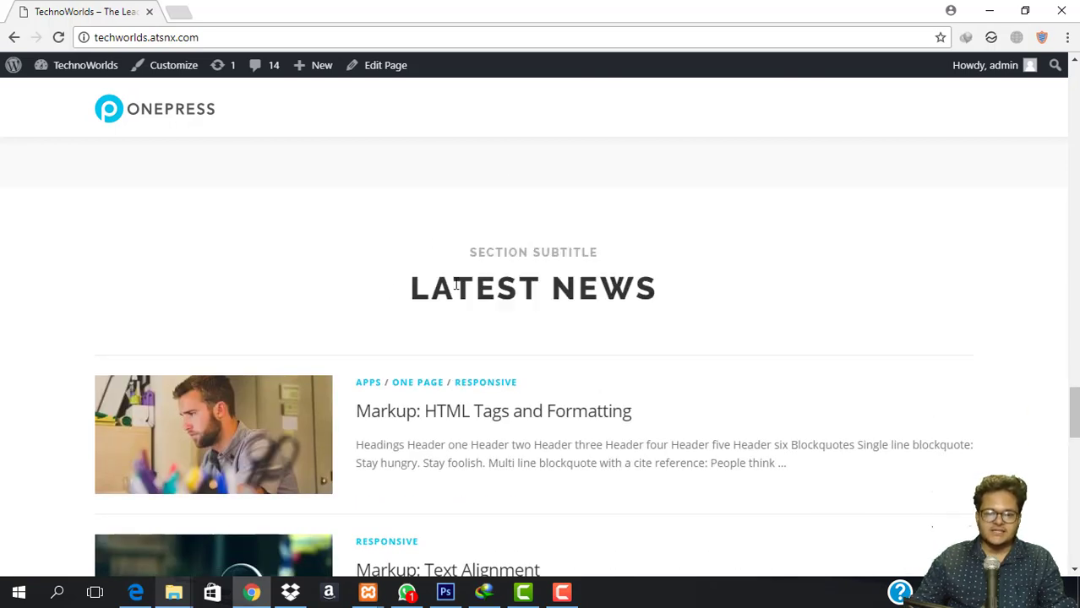
scroll(675, 316, "down", 10)
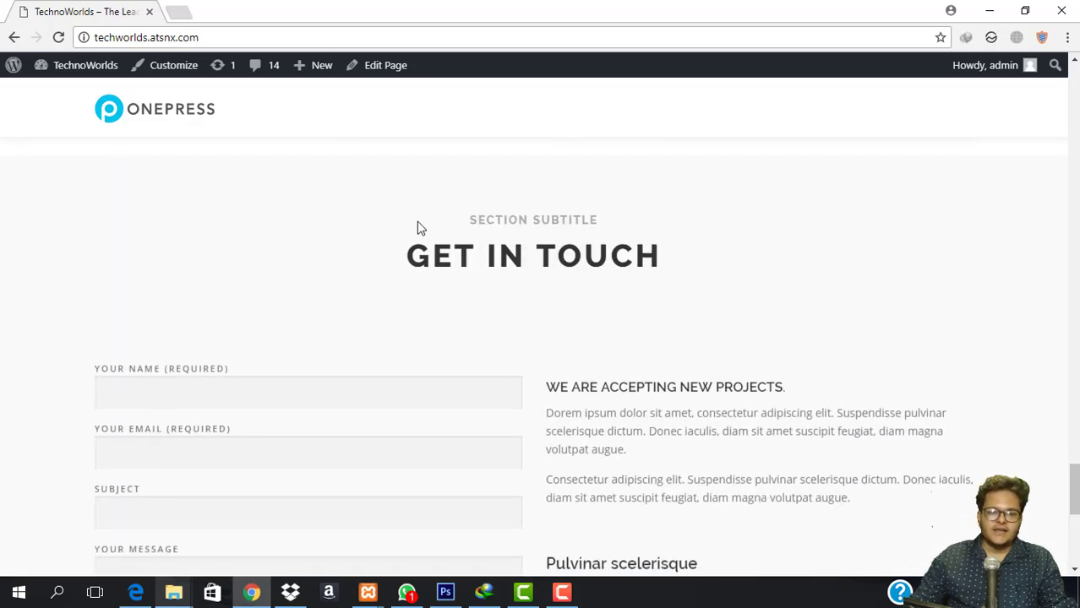
scroll(677, 260, "down", 6)
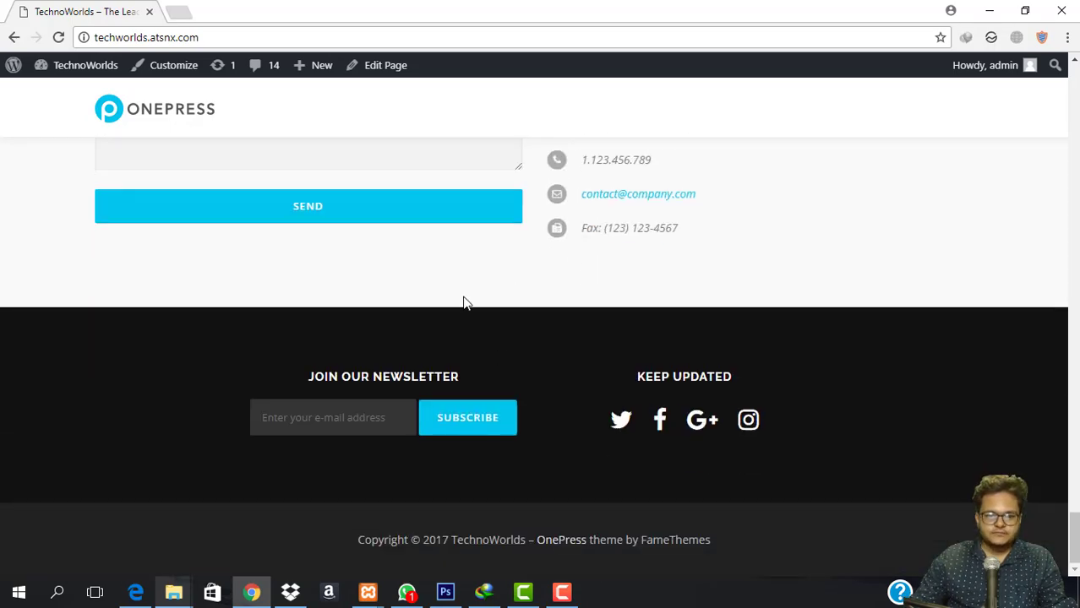
left_click(337, 426)
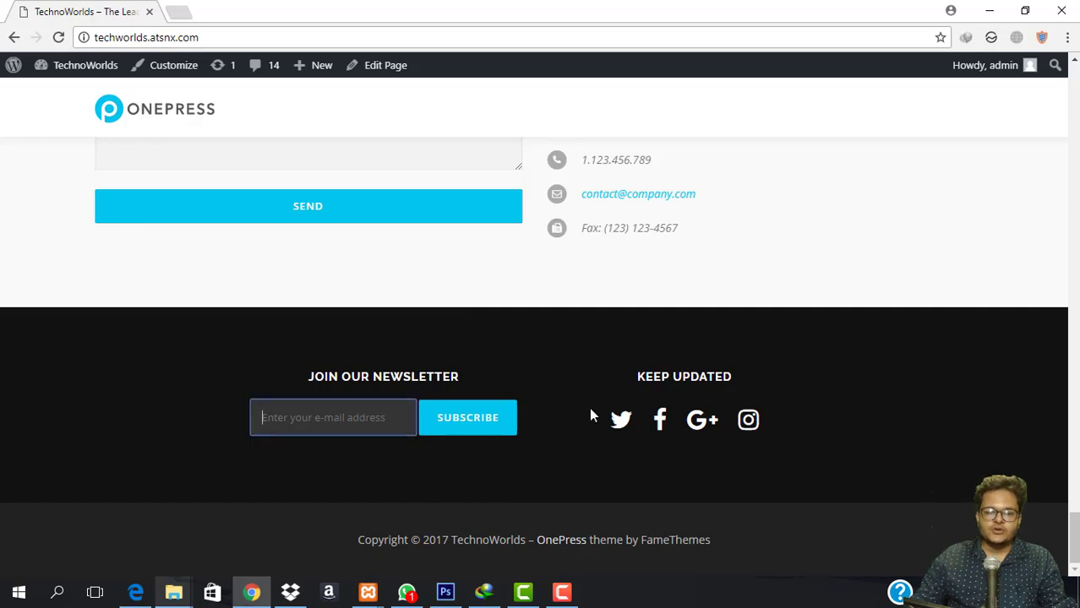
left_click(332, 541)
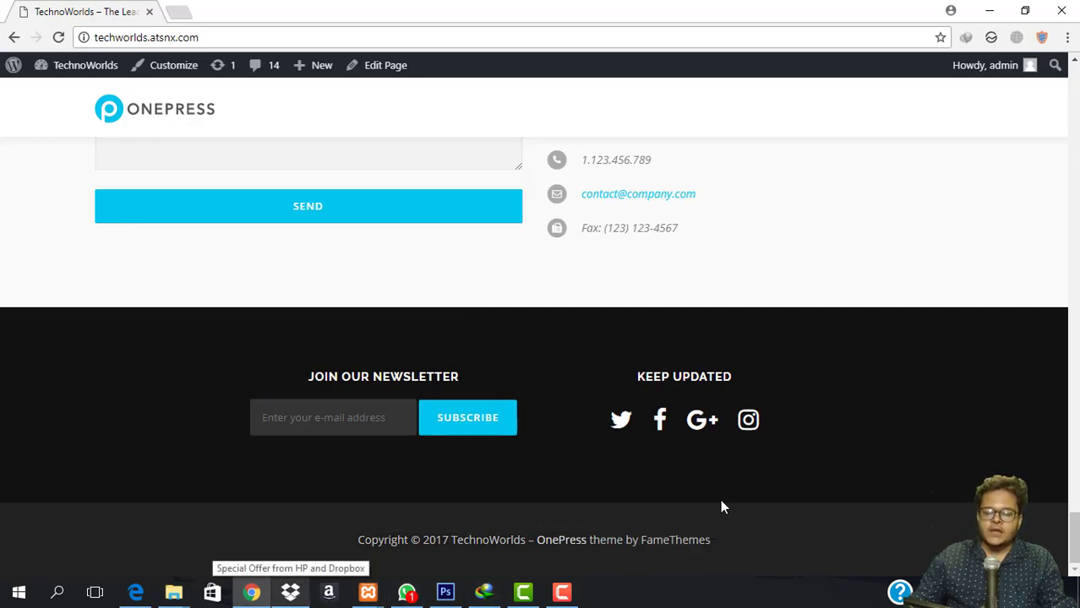
scroll(720, 499, "up", 20)
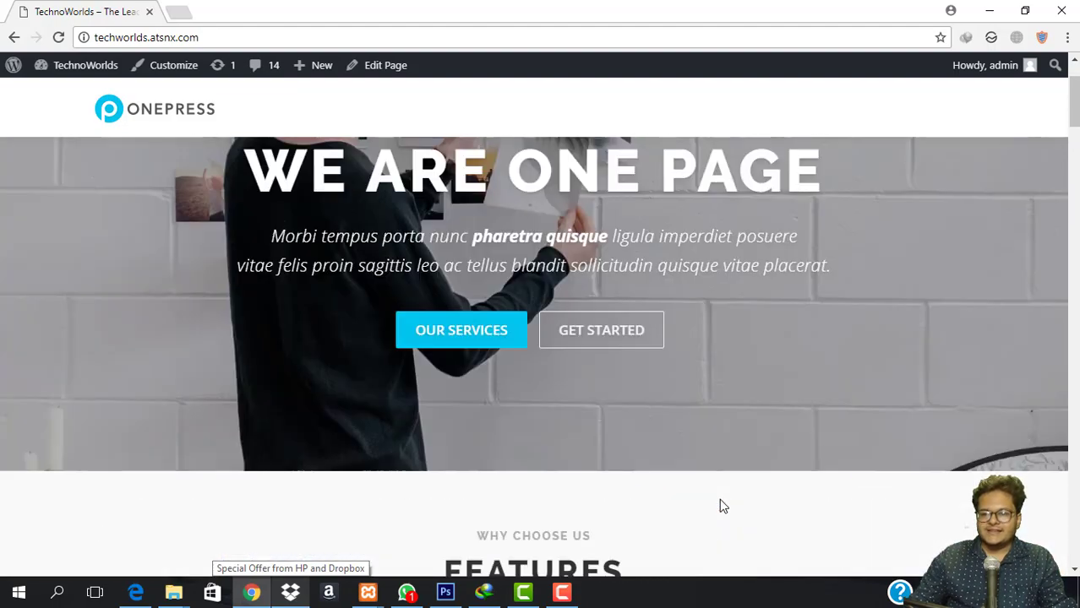
From the live site, open the OnePress Customizer's Site Title, Tagline & Logo panel.
scroll(720, 505, "up", 2)
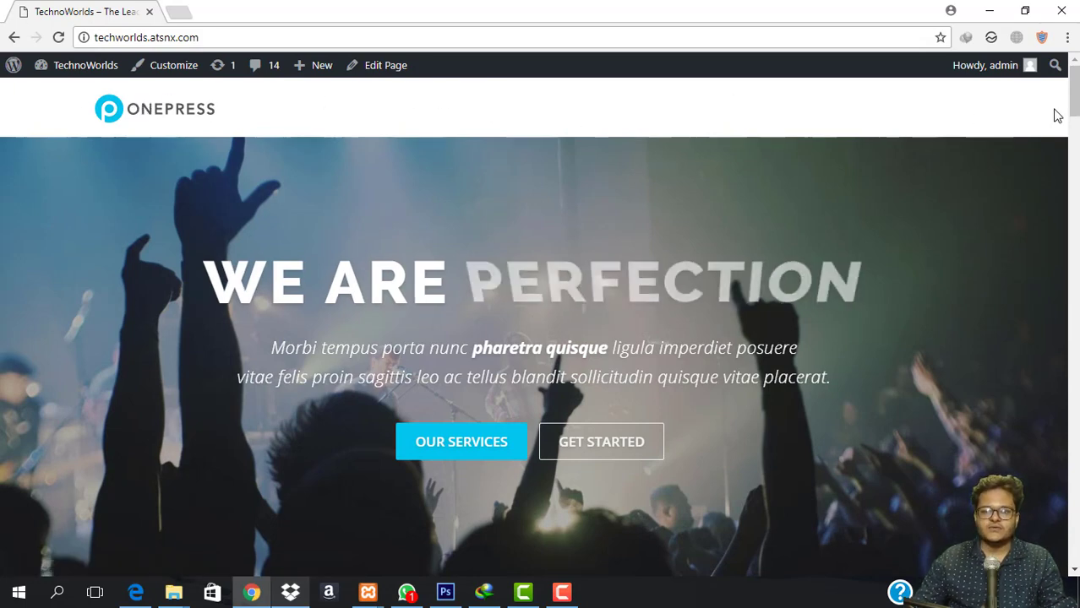
scroll(866, 286, "down", 5)
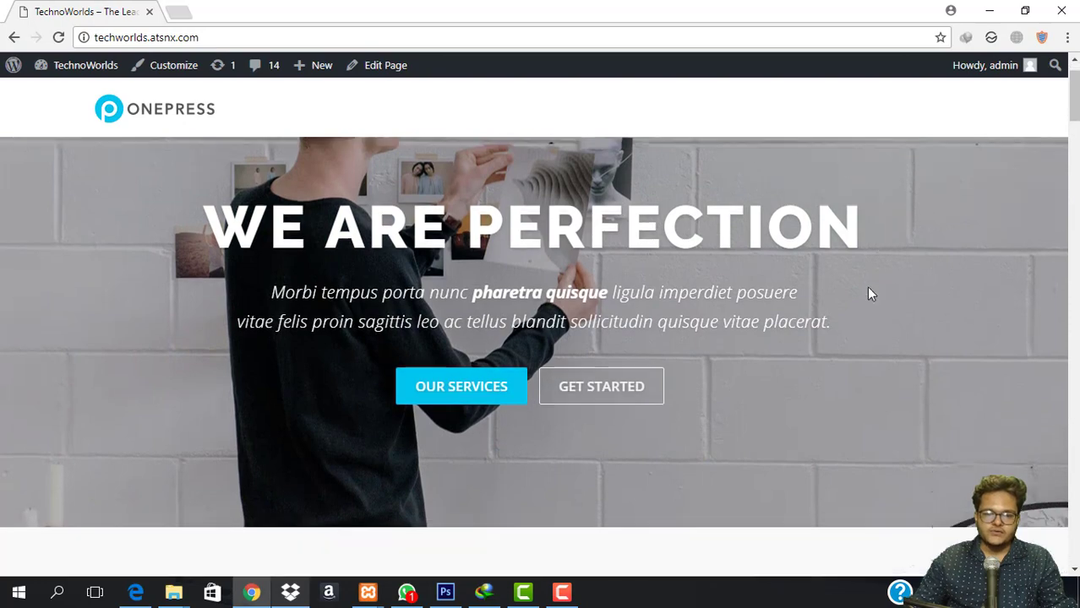
scroll(394, 273, "up", 5)
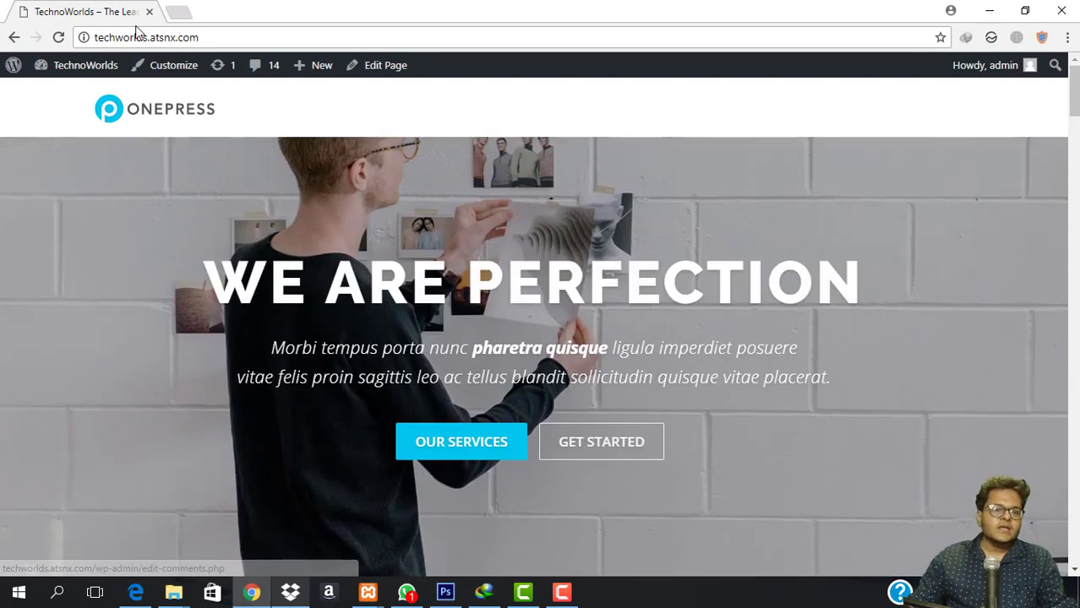
left_click(174, 69)
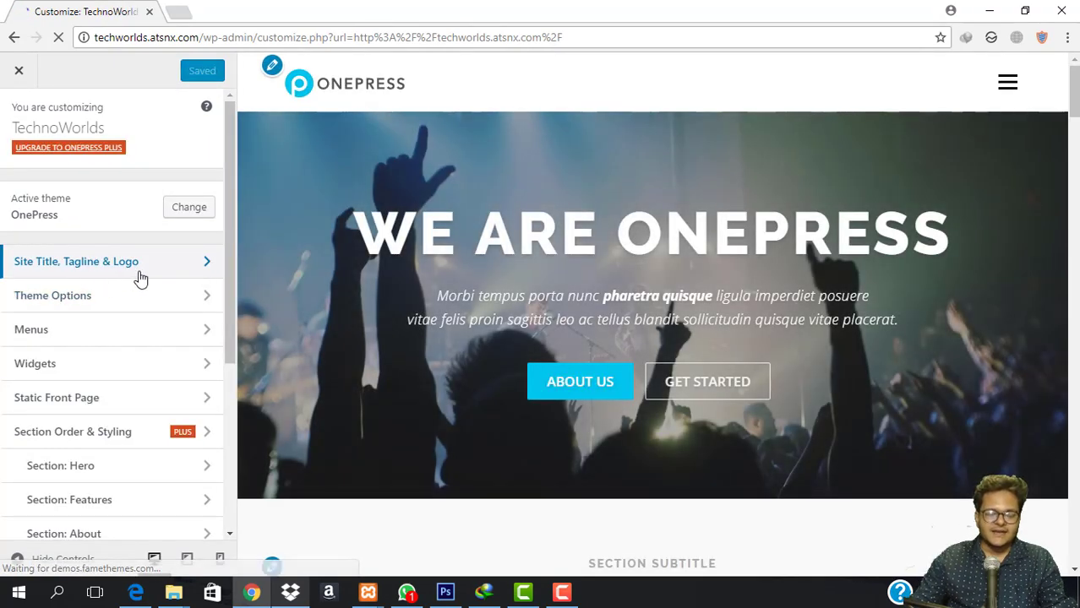
left_click(139, 274)
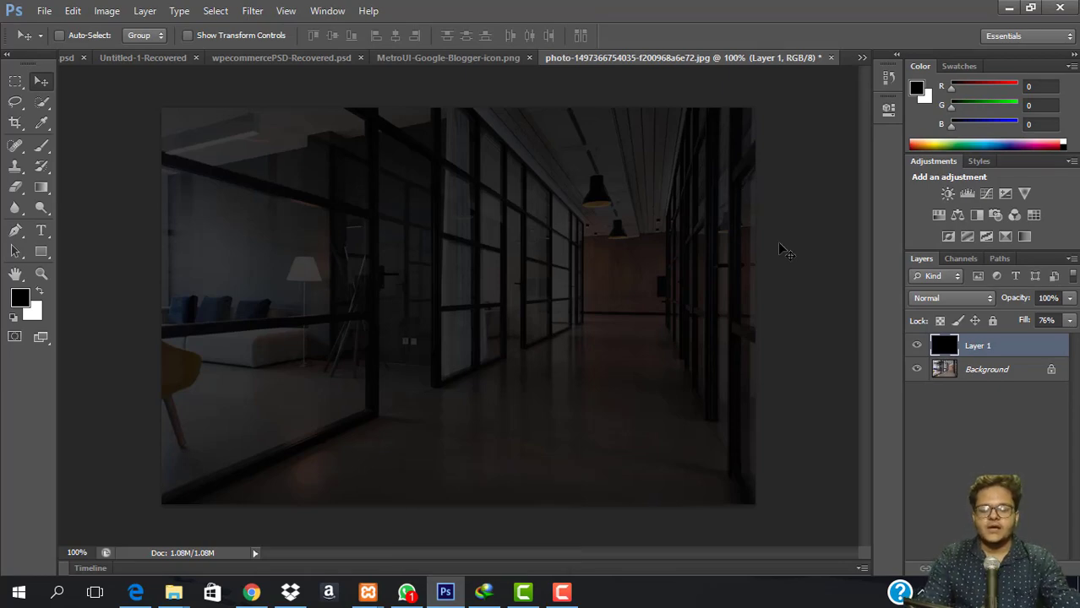
Create a 150 × 100 pixel document, then close it to redo the size.
key("ctrl+n")
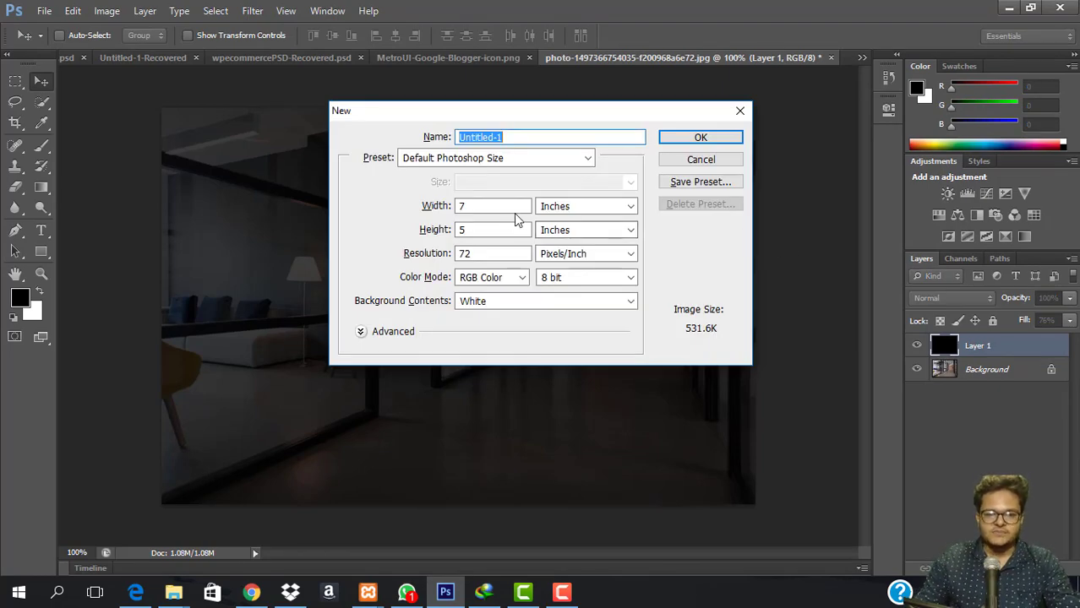
left_click(481, 207)
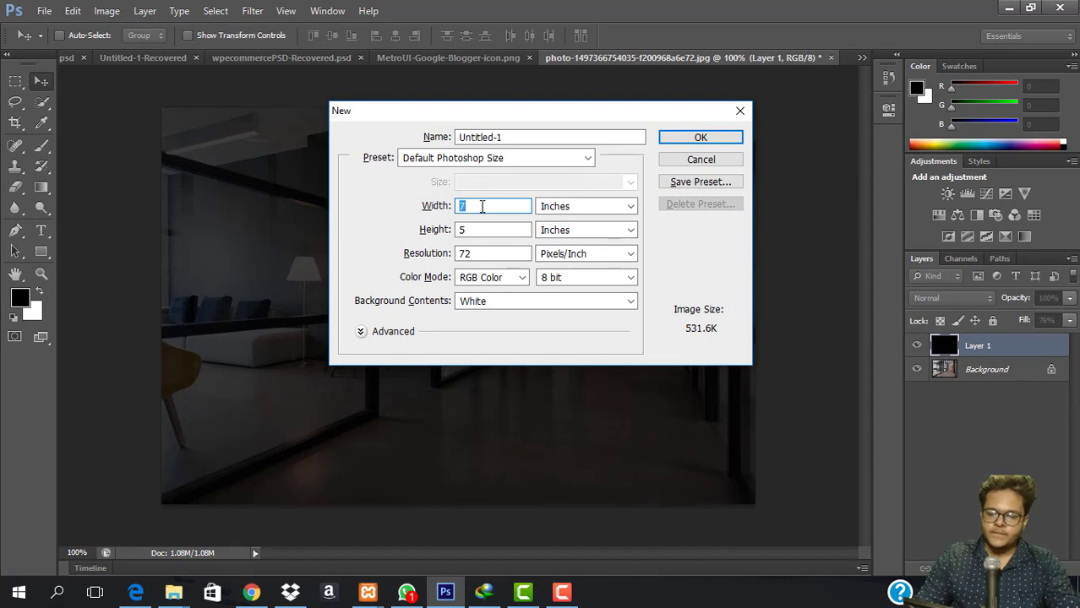
type("150")
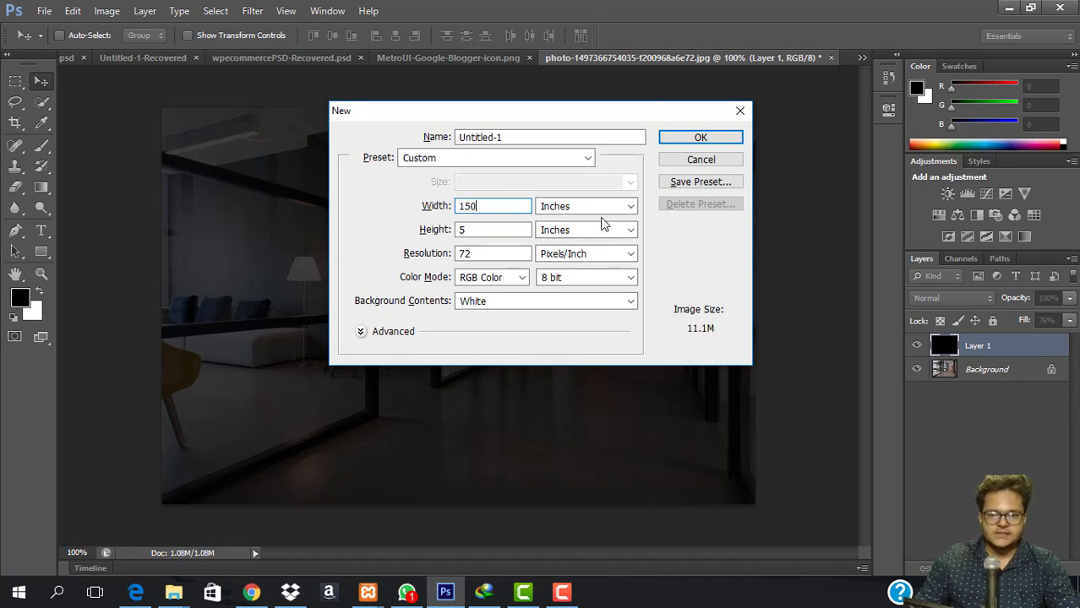
left_click(597, 212)
left_click(562, 216)
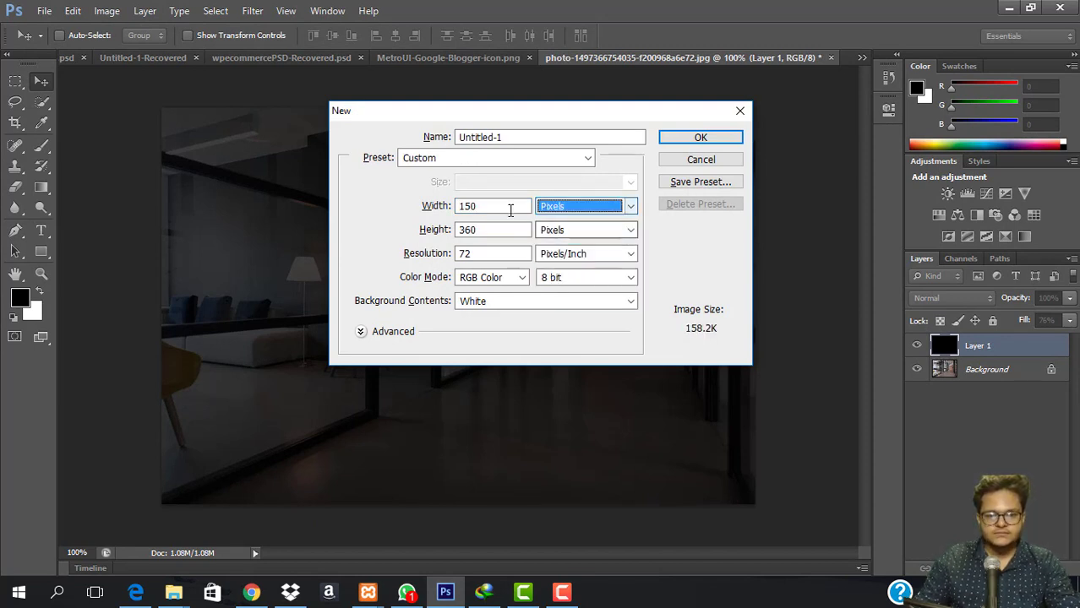
double_click(495, 232)
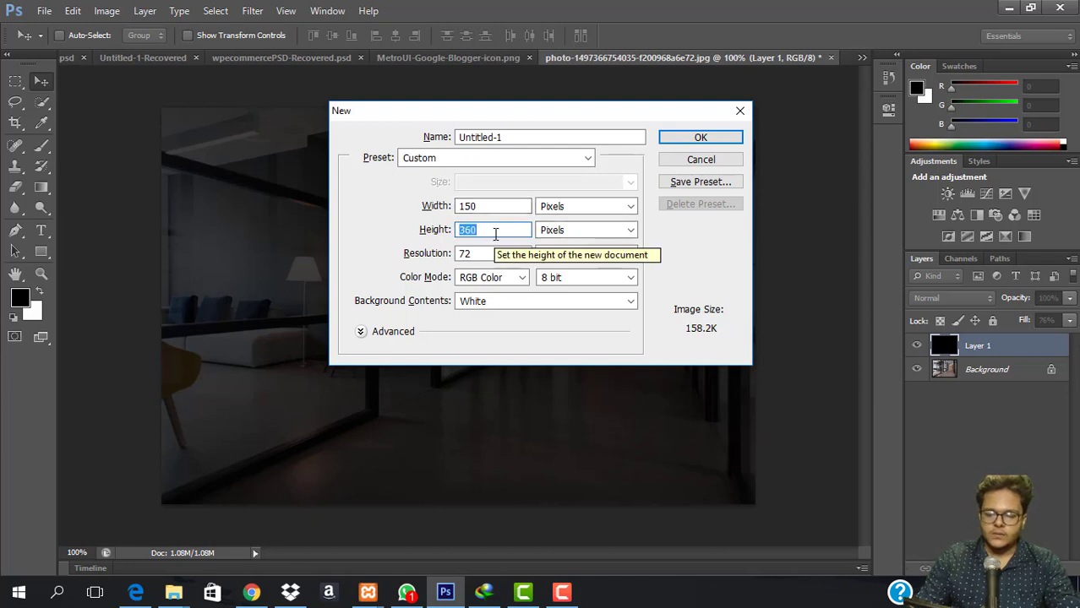
type("100")
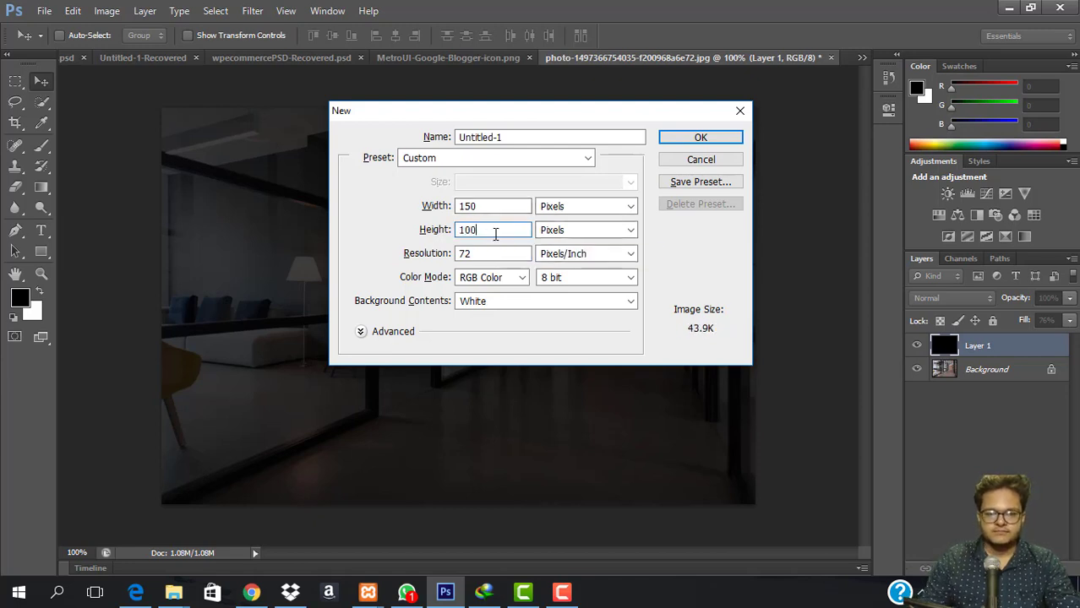
left_click(697, 139)
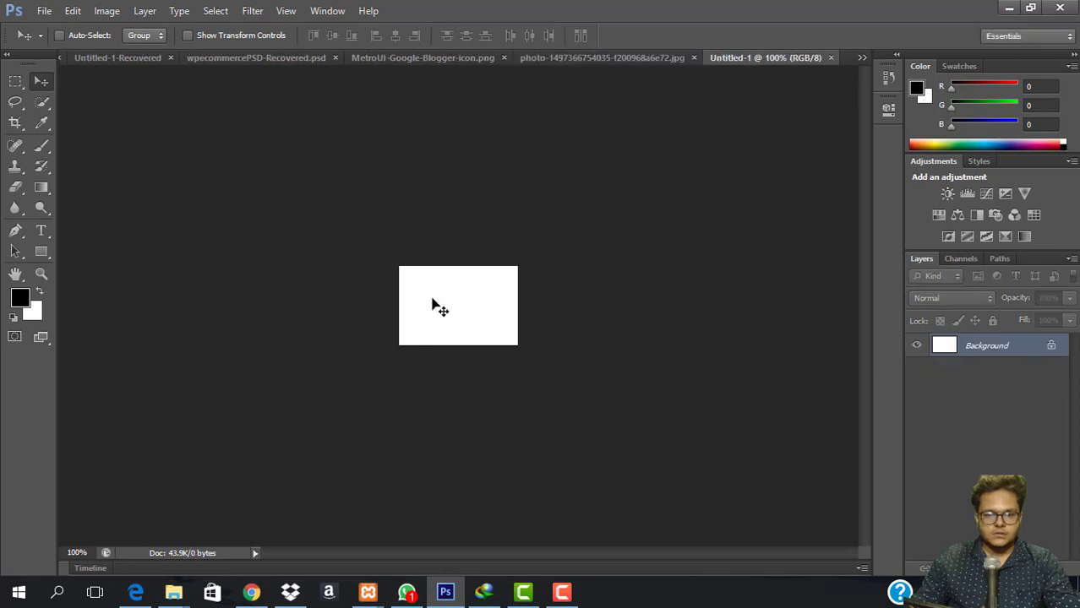
left_click(830, 57)
Create a new document 199 pixels wide, then close it to adjust the height.
key("ctrl+n")
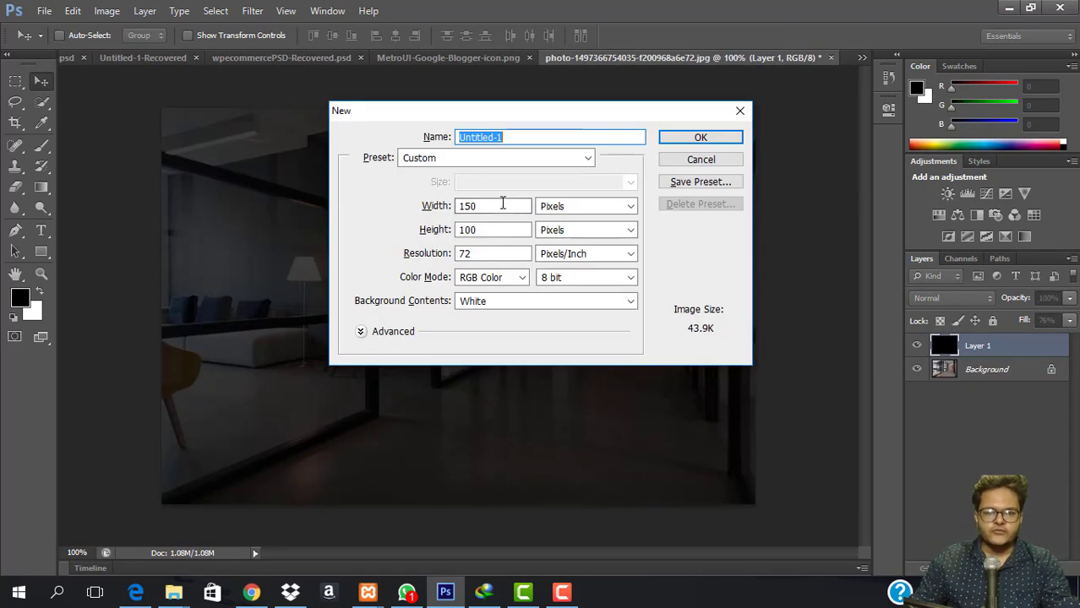
double_click(504, 205)
left_click(501, 206)
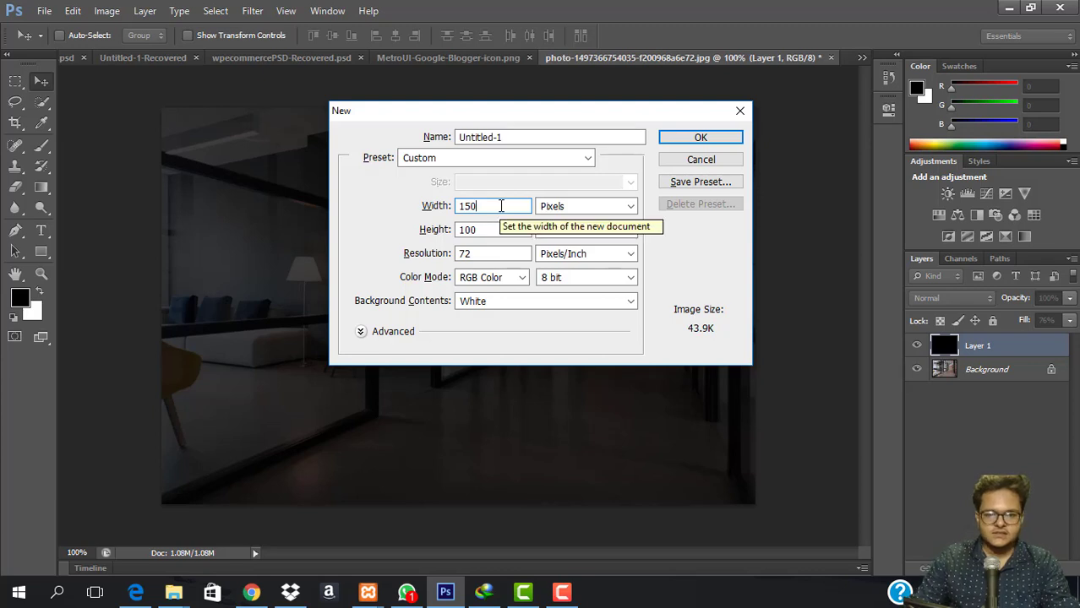
key("BackSpace")
key("BackSpace")
key("BackSpace")
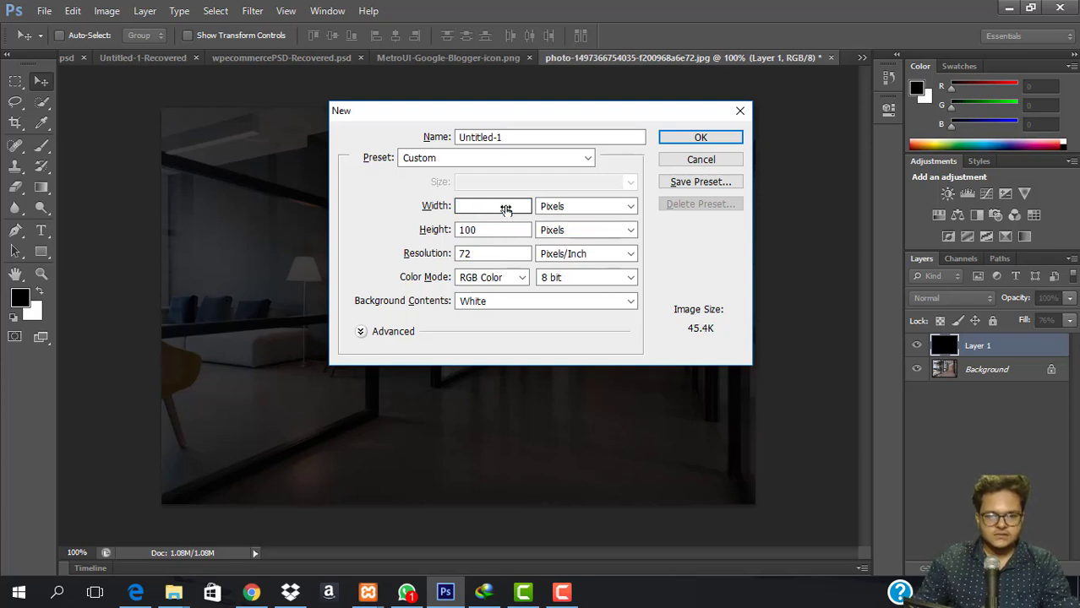
key("Up")
key("Up")
key("Up")
key("Up")
key("Up")
key("Up")
key("Up")
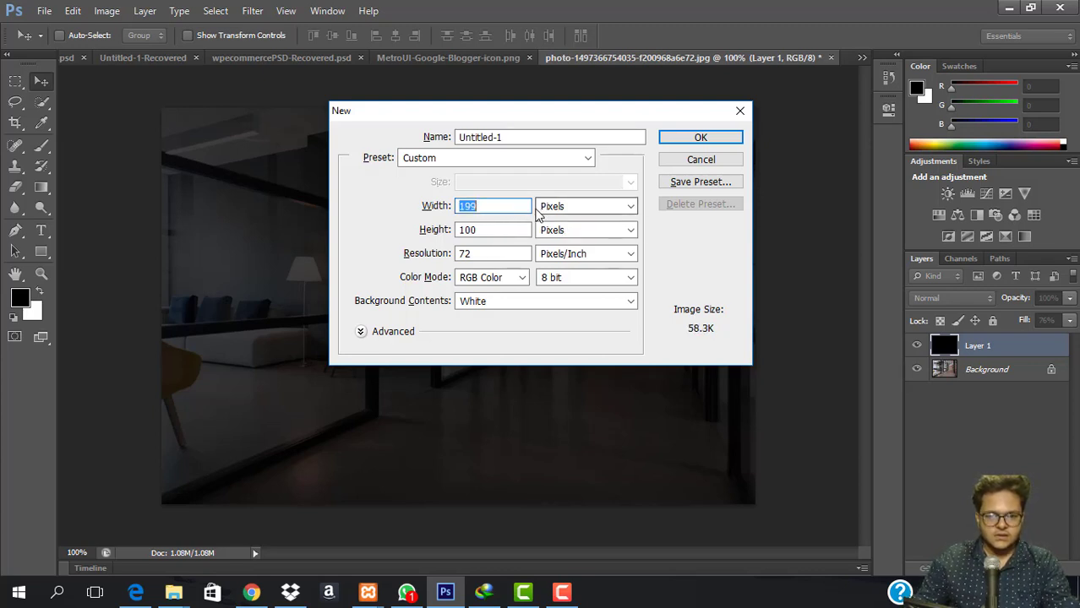
left_click(497, 232)
left_click_drag(497, 232, 533, 232)
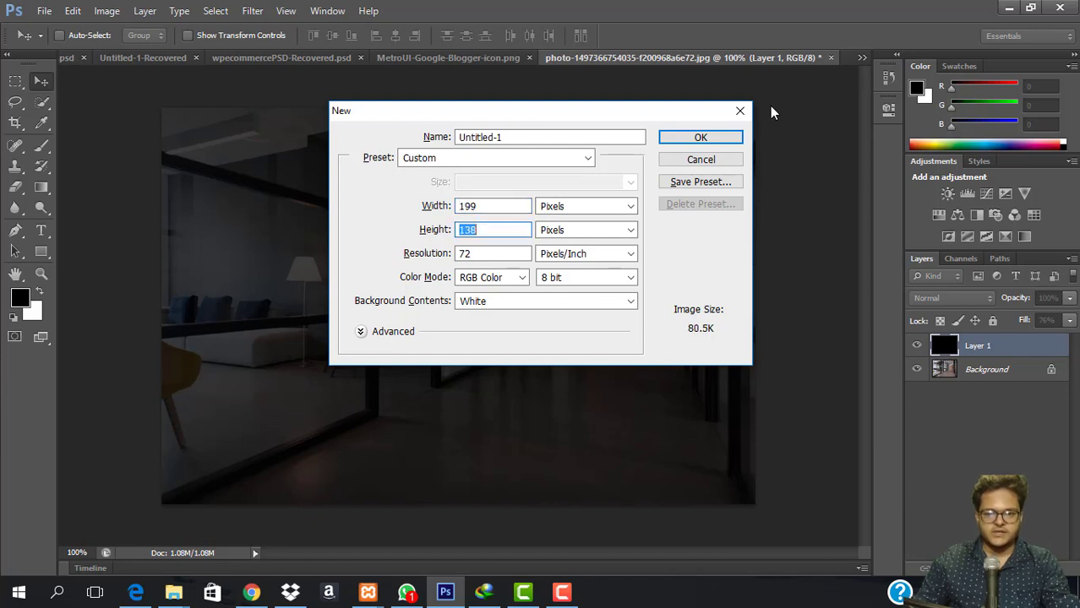
left_click(703, 137)
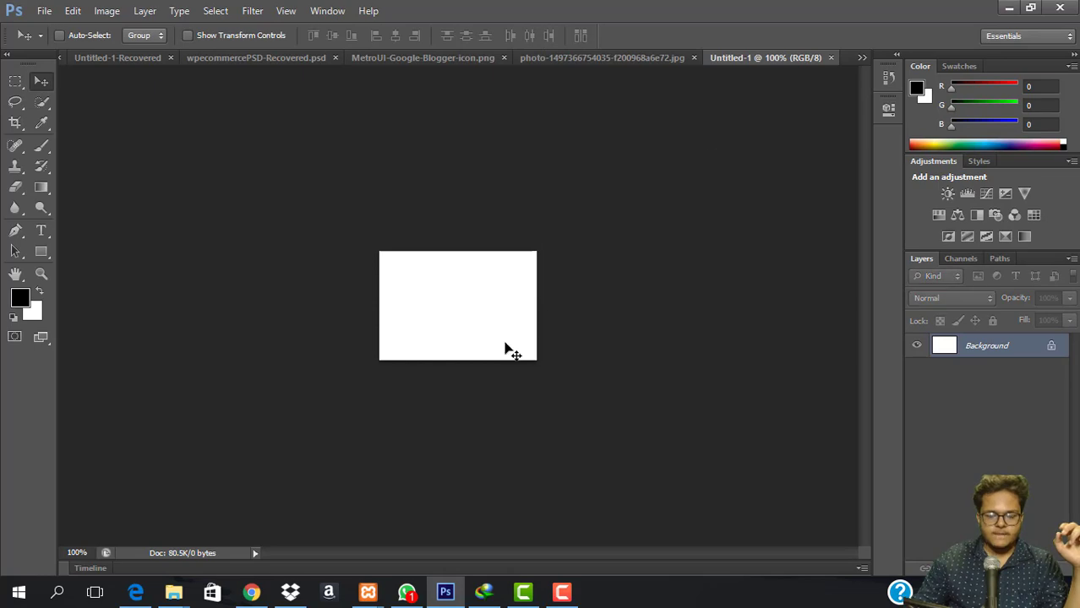
left_click(831, 58)
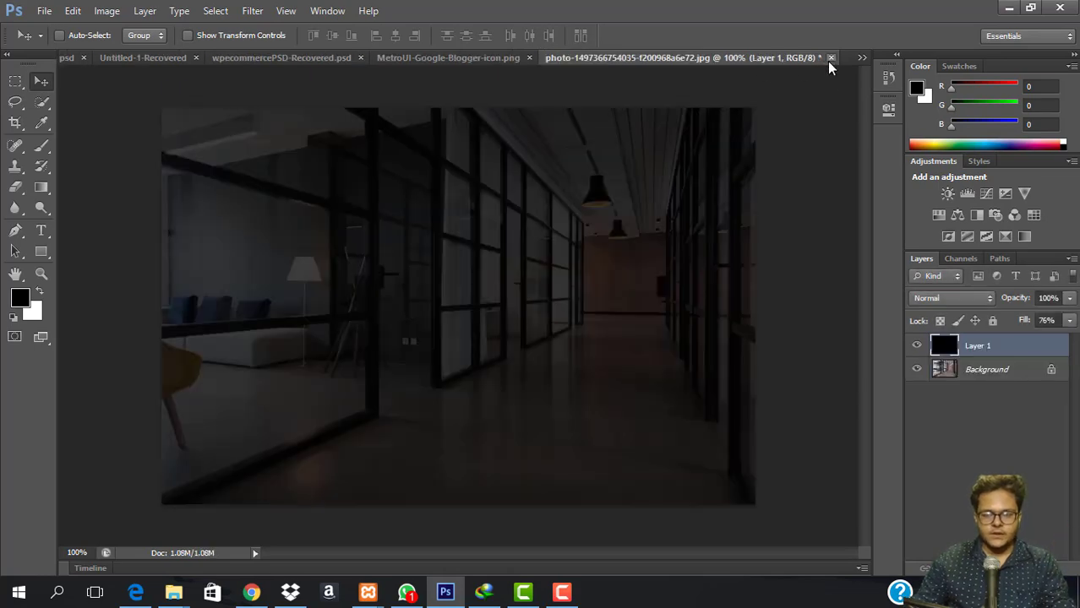
Create the final 199 × 109 pixel white document, Untitled-1.
key("ctrl+o")
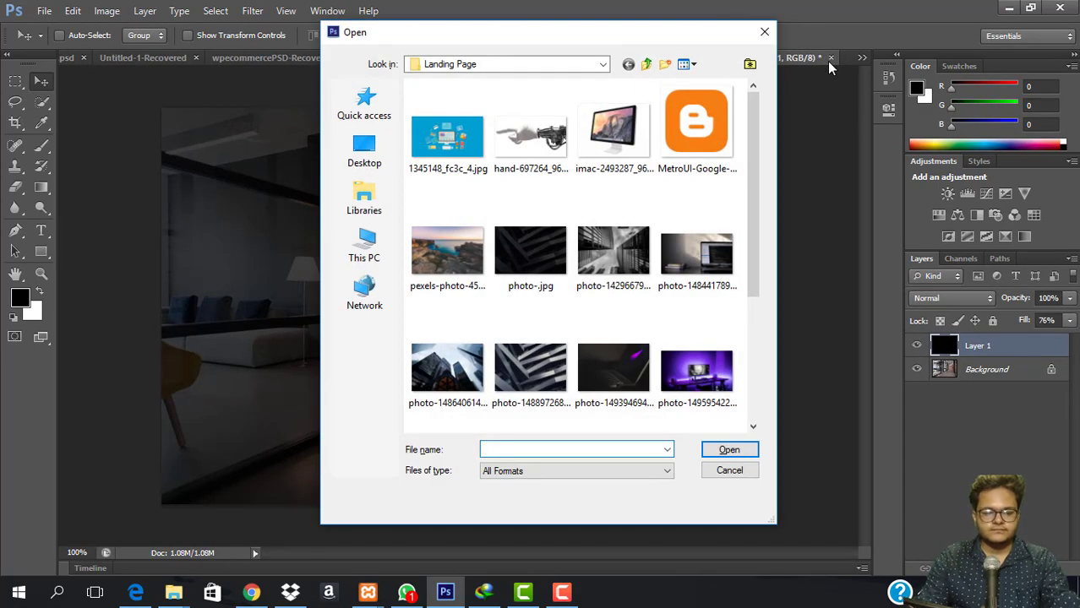
key("Escape")
key("ctrl+n")
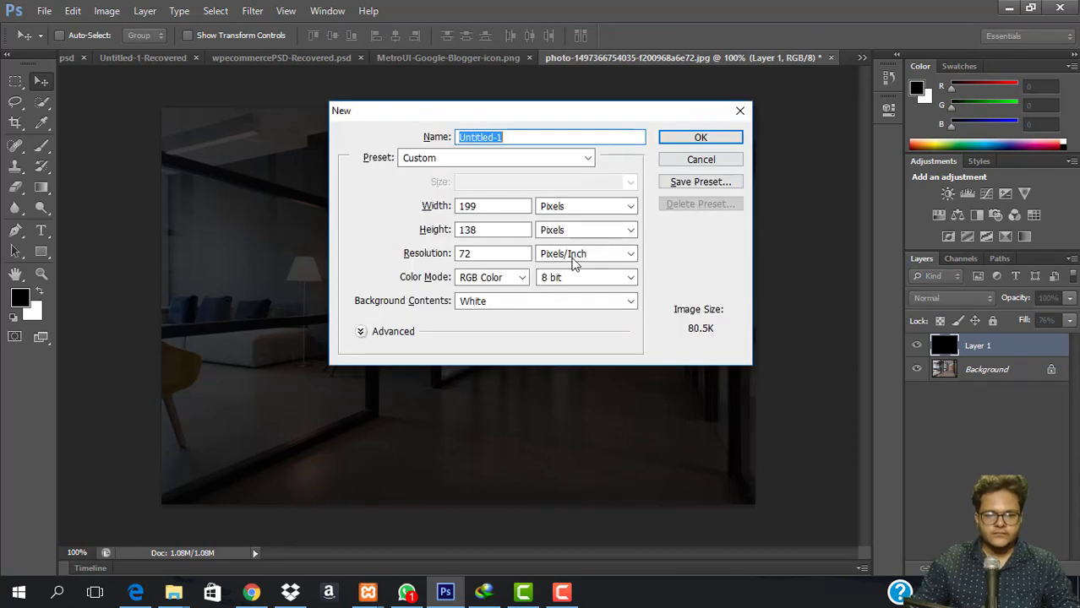
left_click_drag(490, 233, 458, 225)
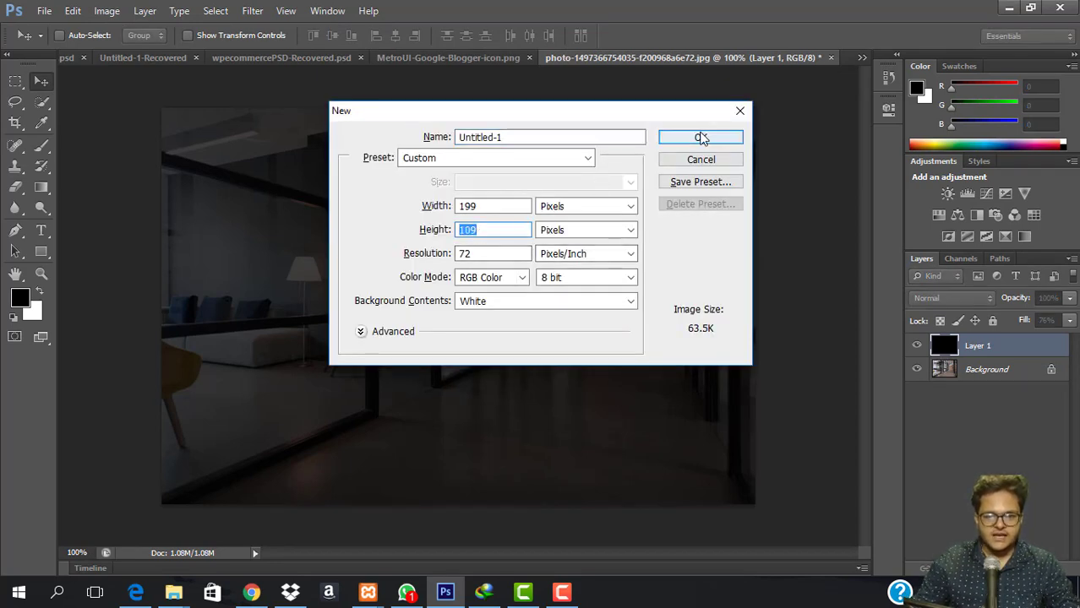
left_click(702, 138)
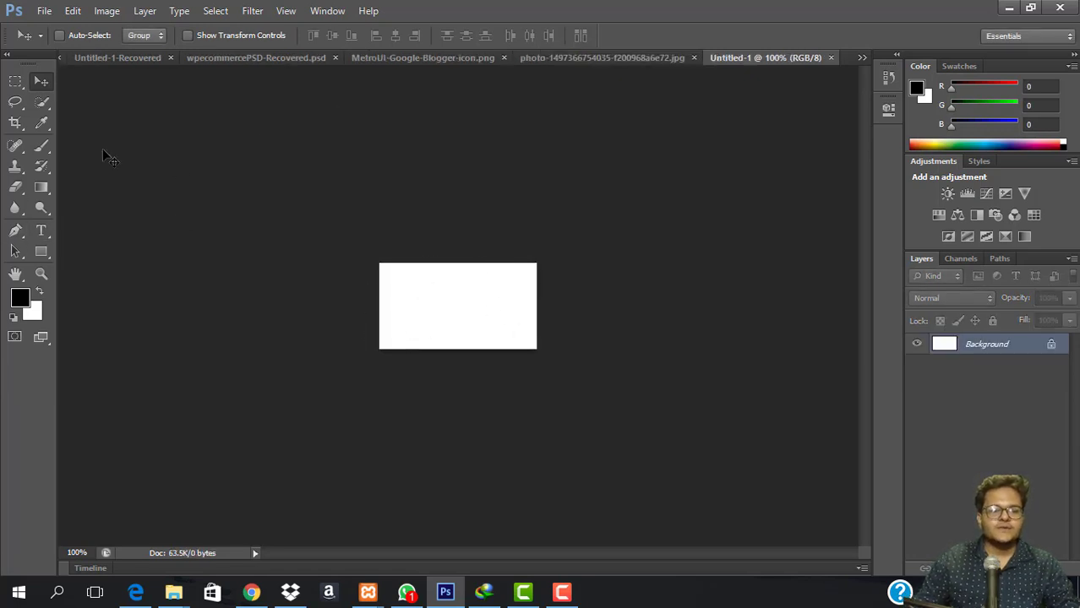
Add a TechnoWorlds text line on the white canvas with the Type tool.
left_click(40, 230)
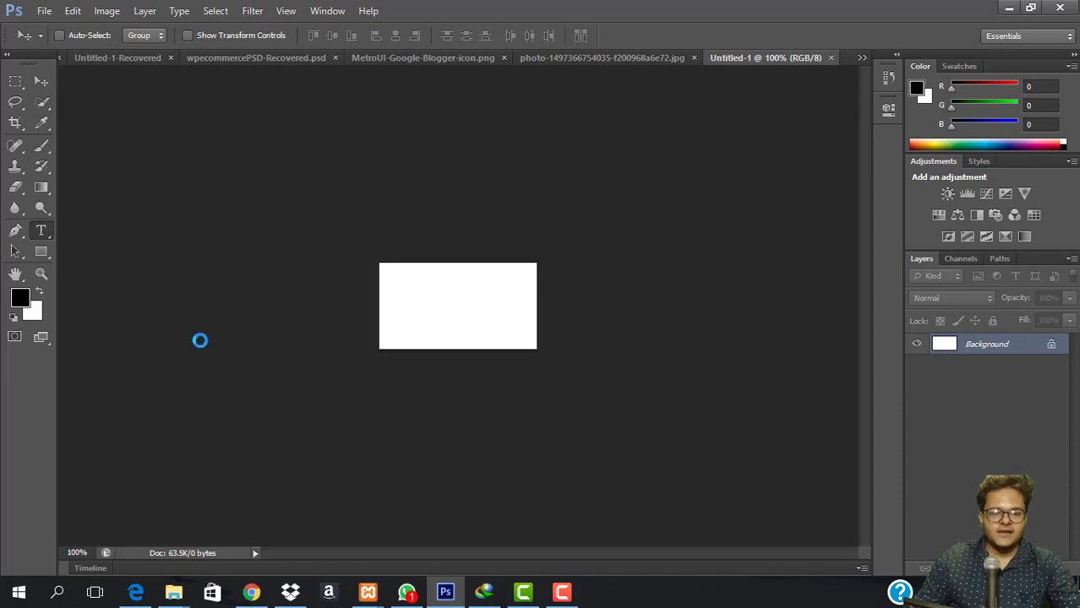
left_click(409, 295)
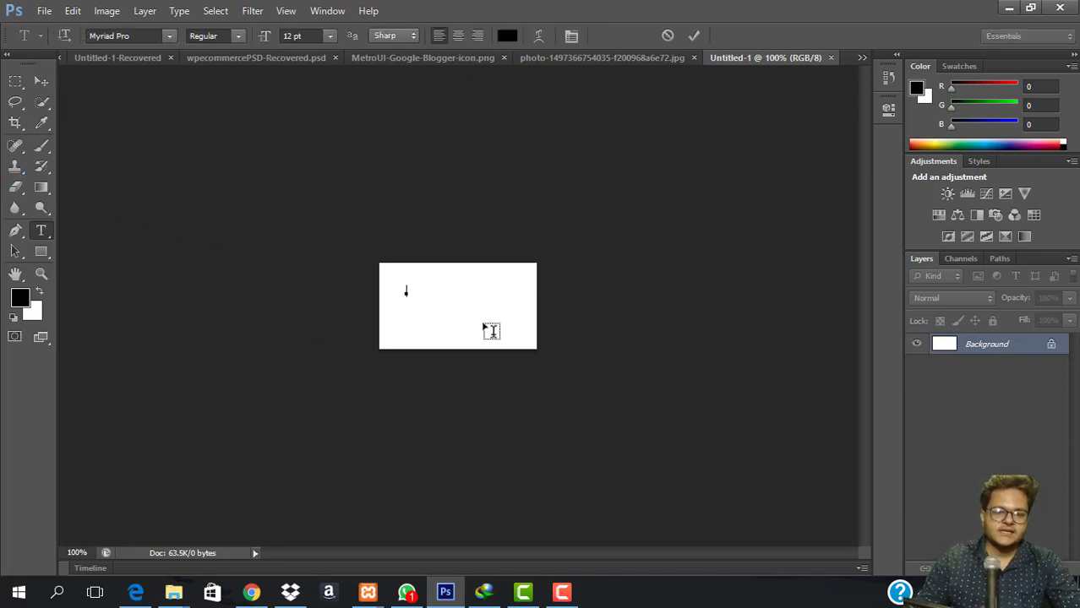
type("Je")
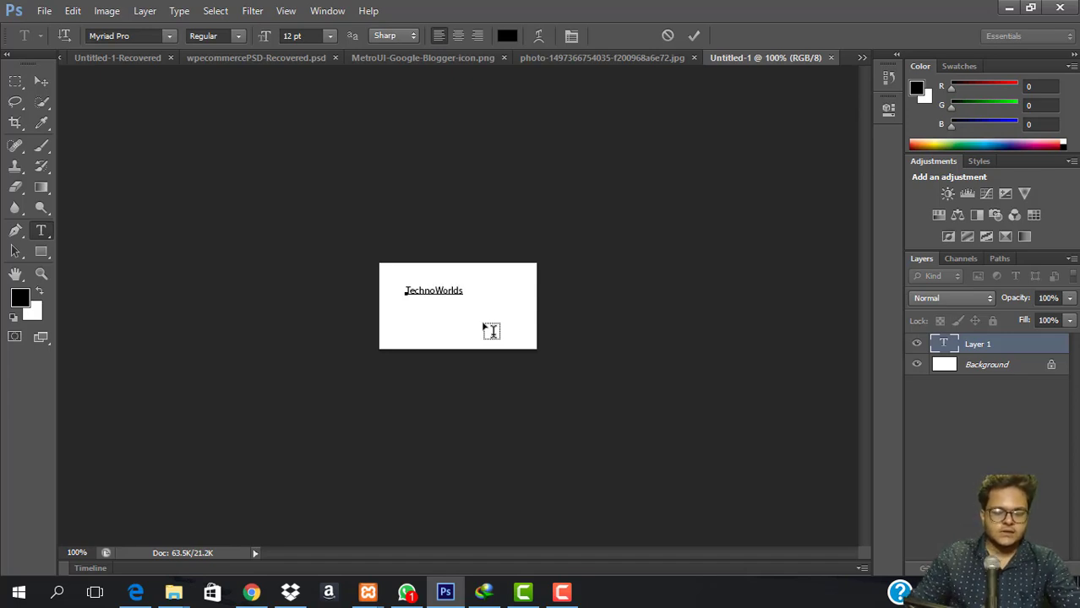
key("ctrl+a")
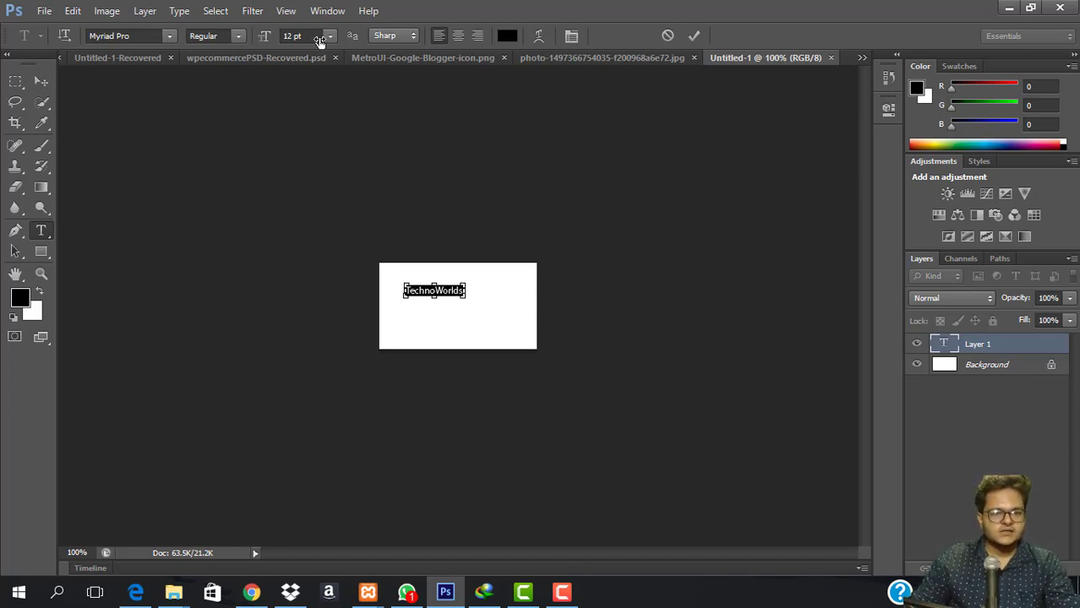
Size the text down to 33 pt and move it to the canvas's left edge.
left_click(331, 37)
left_click(331, 285)
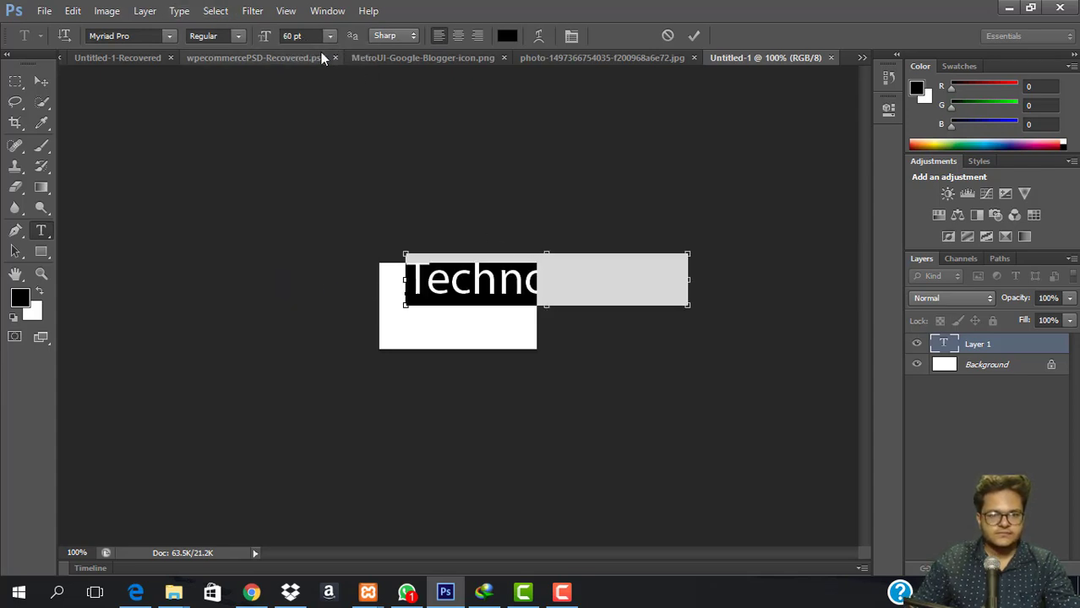
left_click_drag(306, 41, 287, 40)
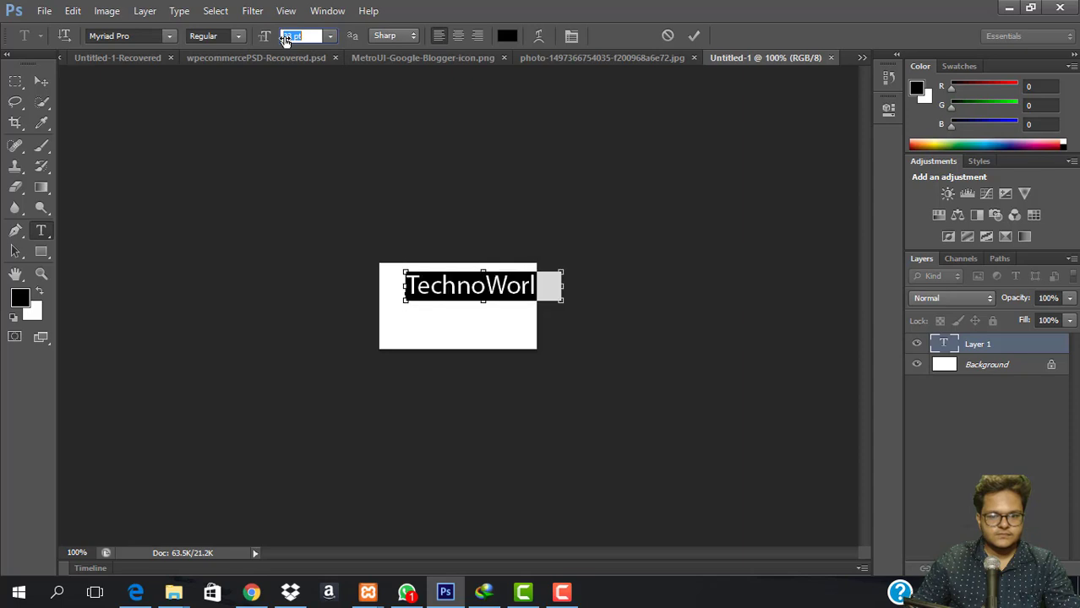
left_click_drag(596, 373, 569, 392)
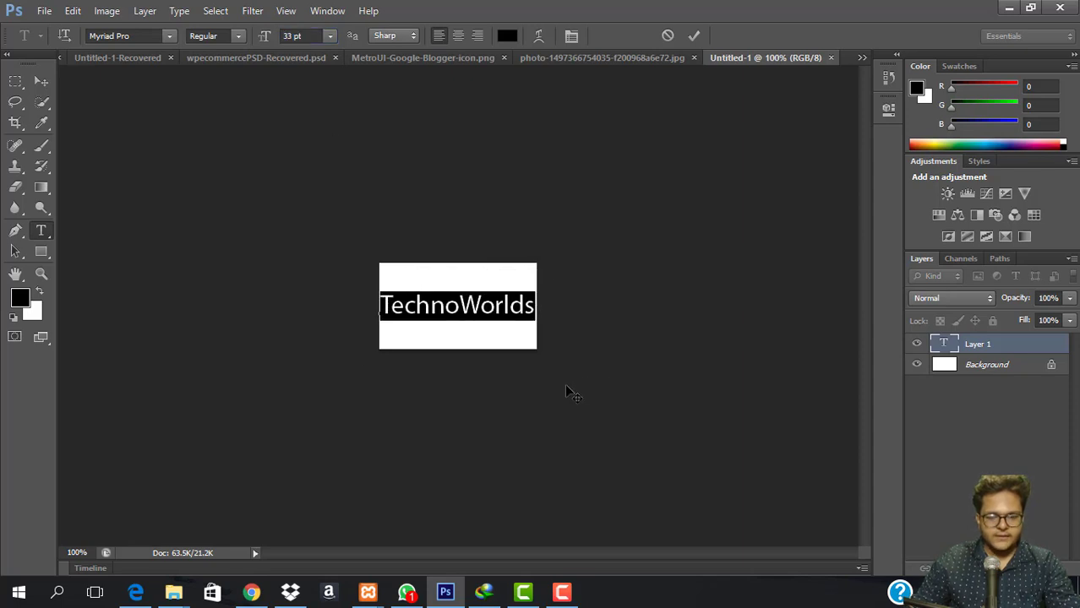
left_click(414, 310)
left_click_drag(454, 310, 391, 306)
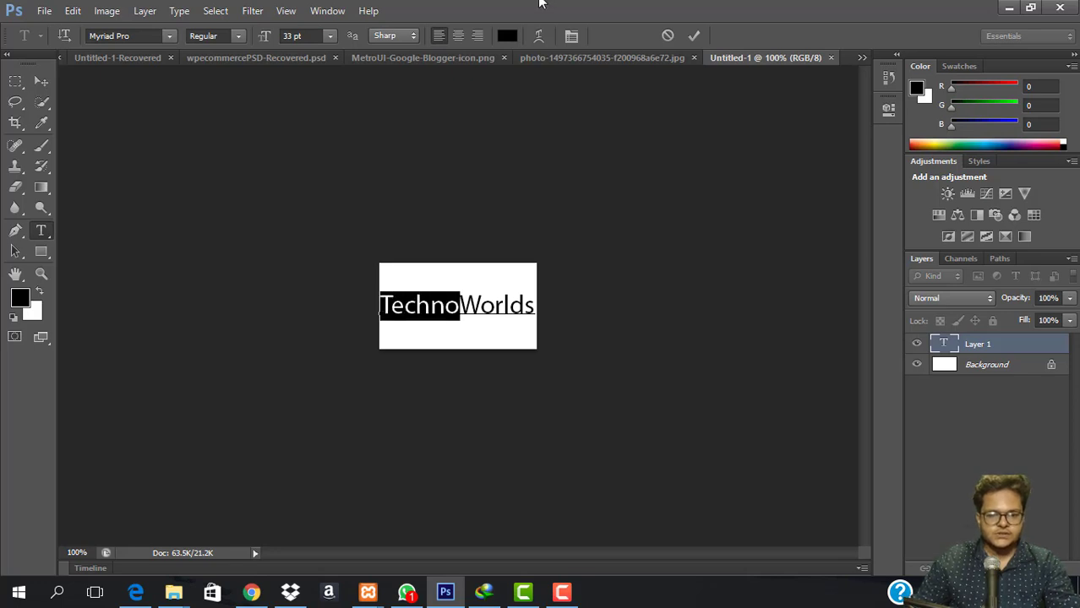
Colour Techno pure red and shift Worlds toward a blue hue.
left_click(499, 41)
left_click_drag(482, 234, 575, 80)
left_click(716, 136)
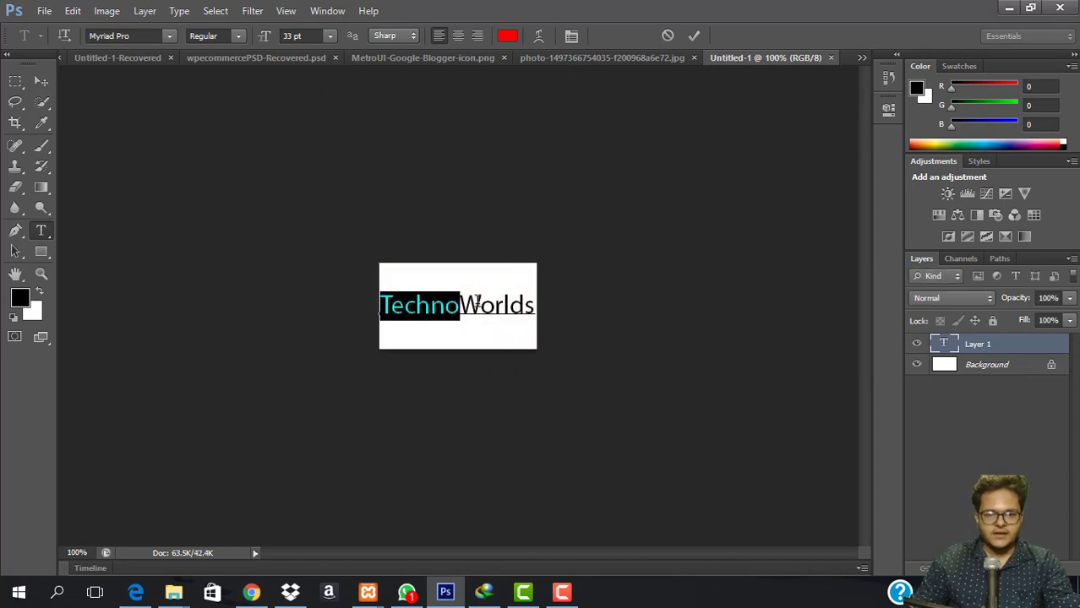
left_click_drag(461, 303, 559, 301)
left_click(507, 35)
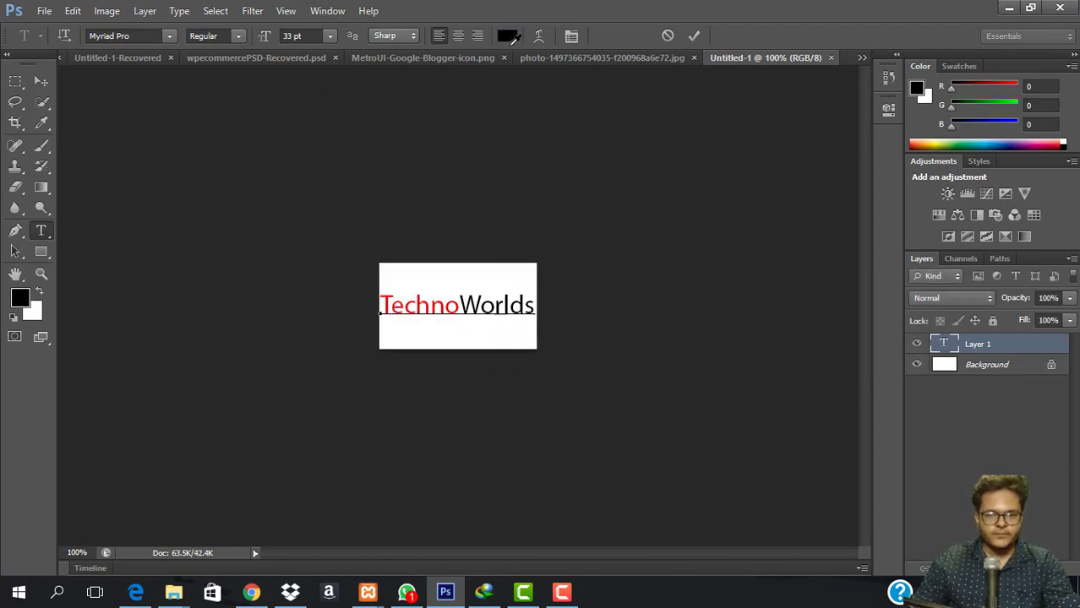
left_click(547, 211)
left_click(702, 132)
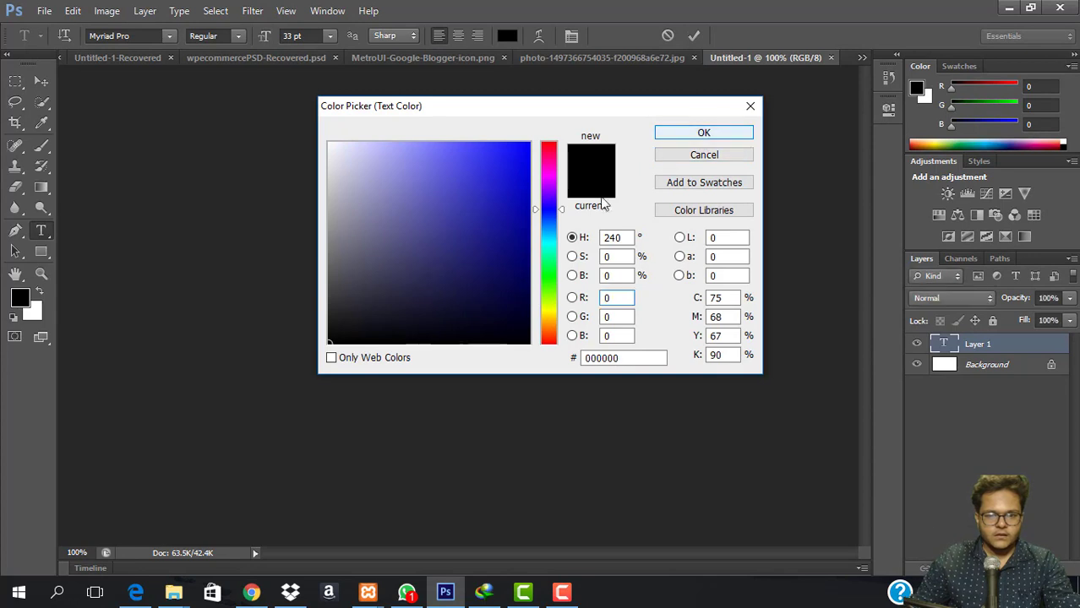
Resize the echno letters and recolour Worlds a bright blue.
left_click_drag(394, 302, 456, 305)
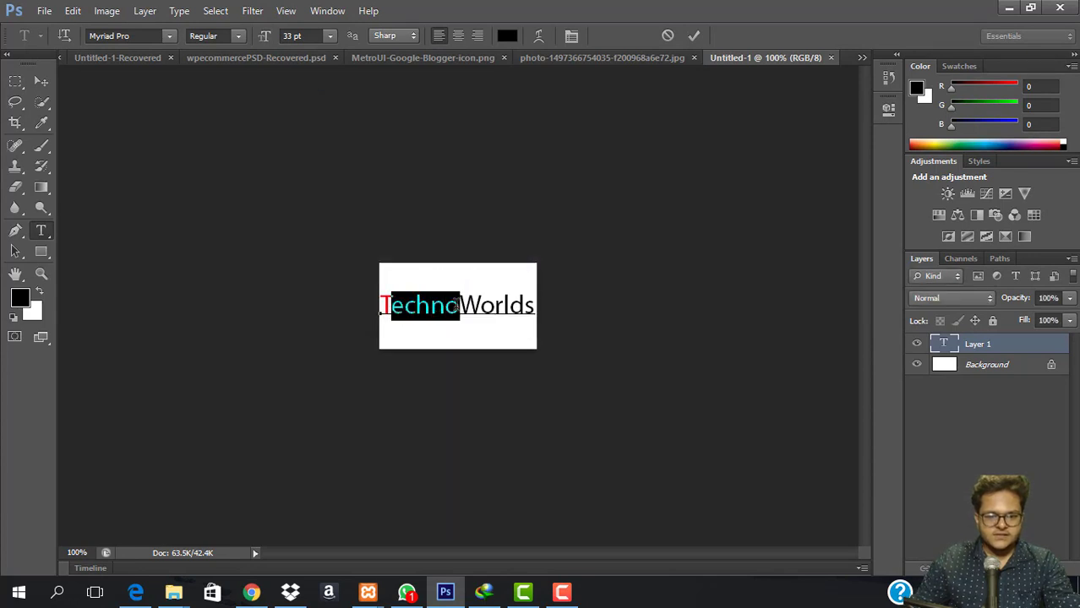
mouse_move(298, 36)
left_mouse_down()
mouse_move(308, 41)
mouse_move(295, 39)
left_mouse_up()
scroll(294, 38, "down", 2)
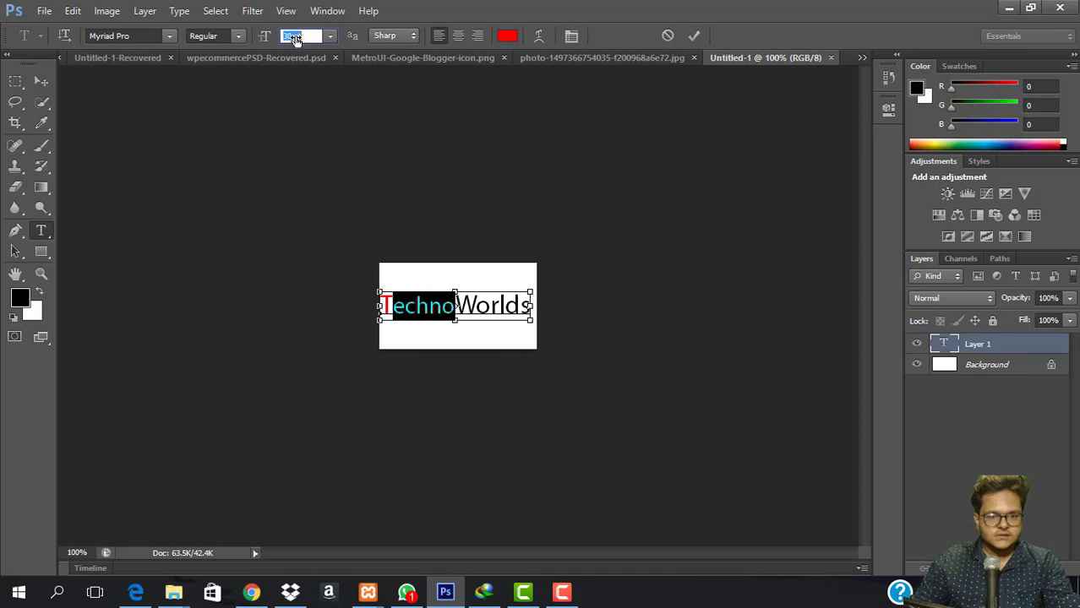
left_click_drag(476, 306, 524, 310)
left_click_drag(457, 306, 533, 310)
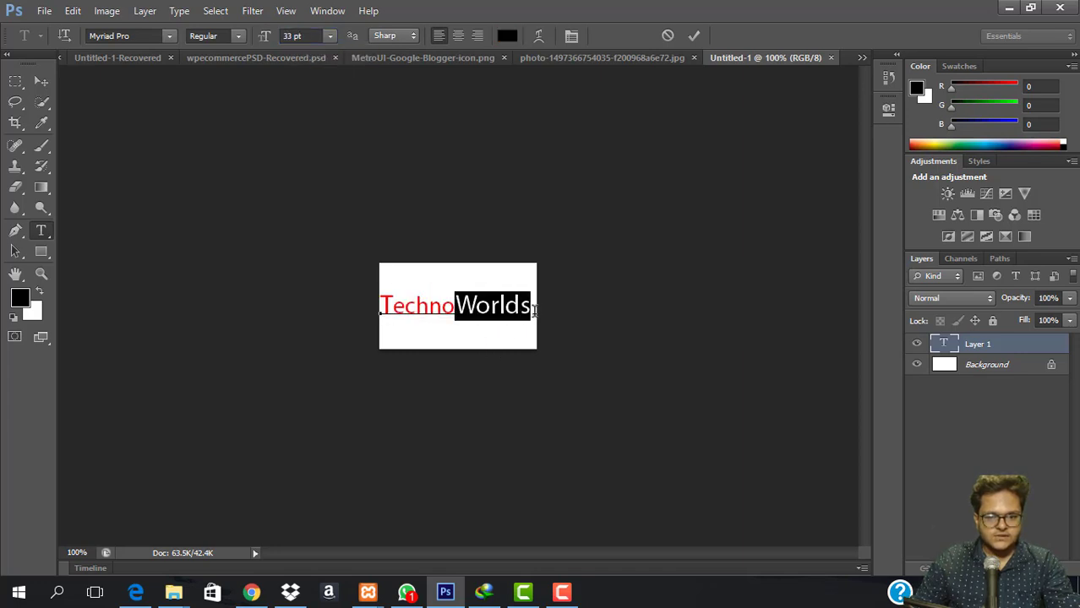
left_click(507, 36)
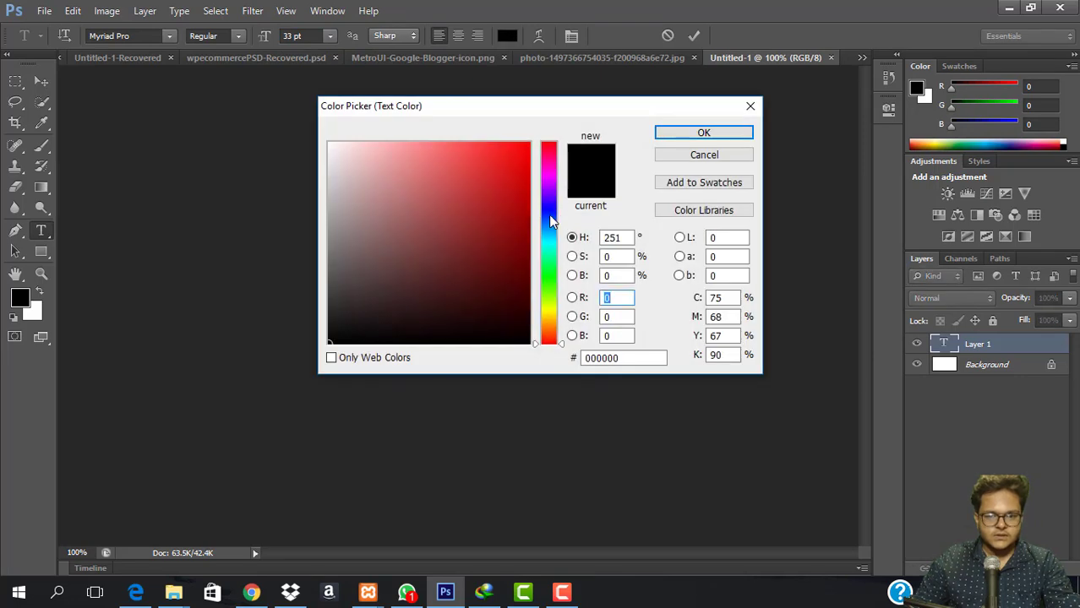
left_click(549, 224)
left_click(530, 144)
left_click(702, 133)
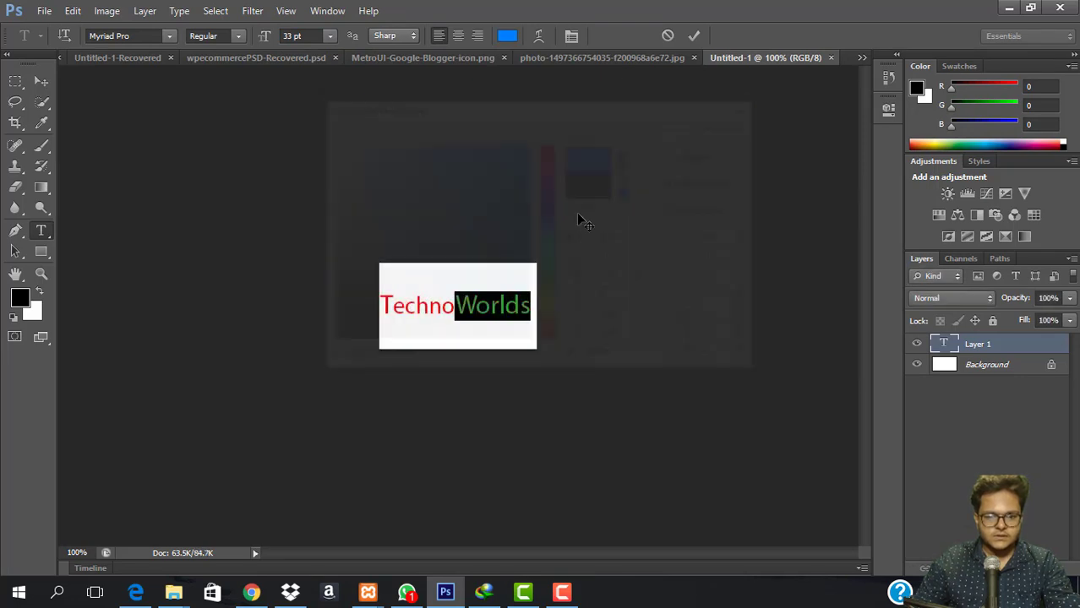
Resize the orlds letters, nudge the text right, and select the whole TechnoWorlds line.
left_click_drag(476, 306, 533, 308)
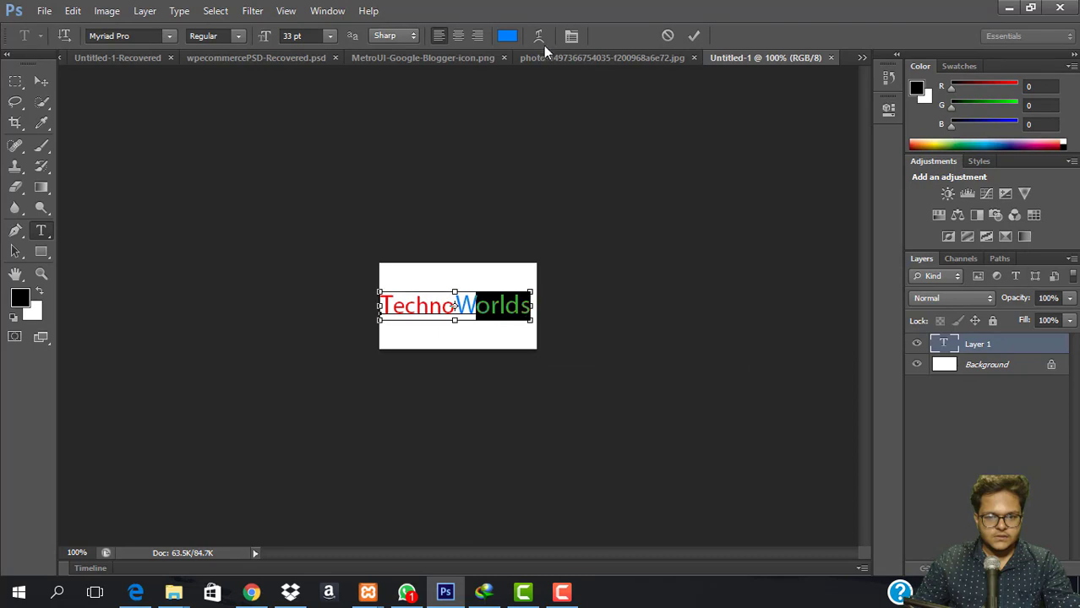
left_click(295, 37)
scroll(294, 38, "down", 3)
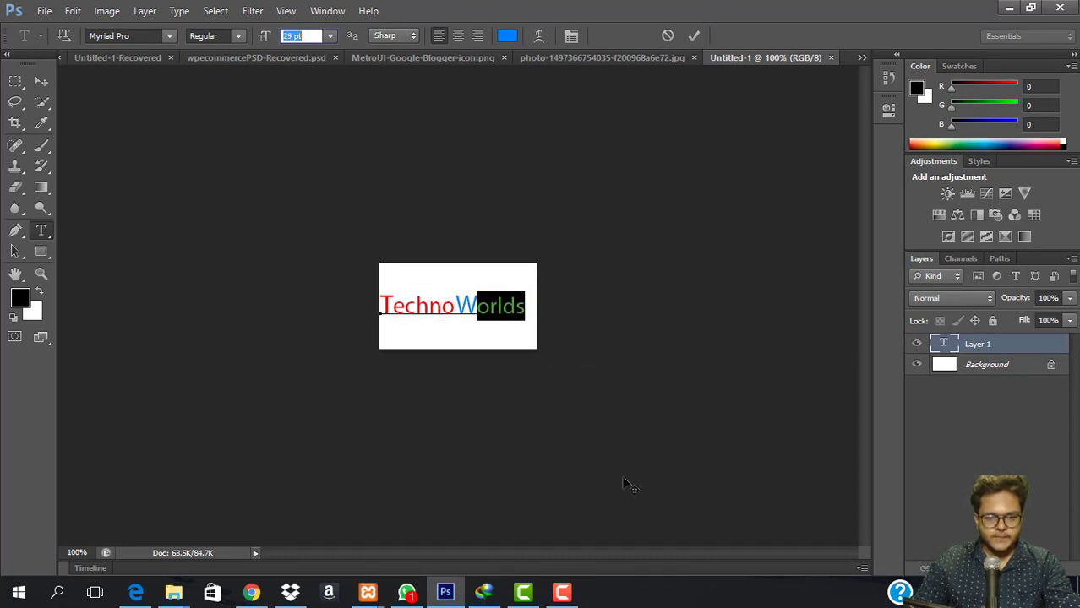
left_click_drag(519, 410, 523, 410)
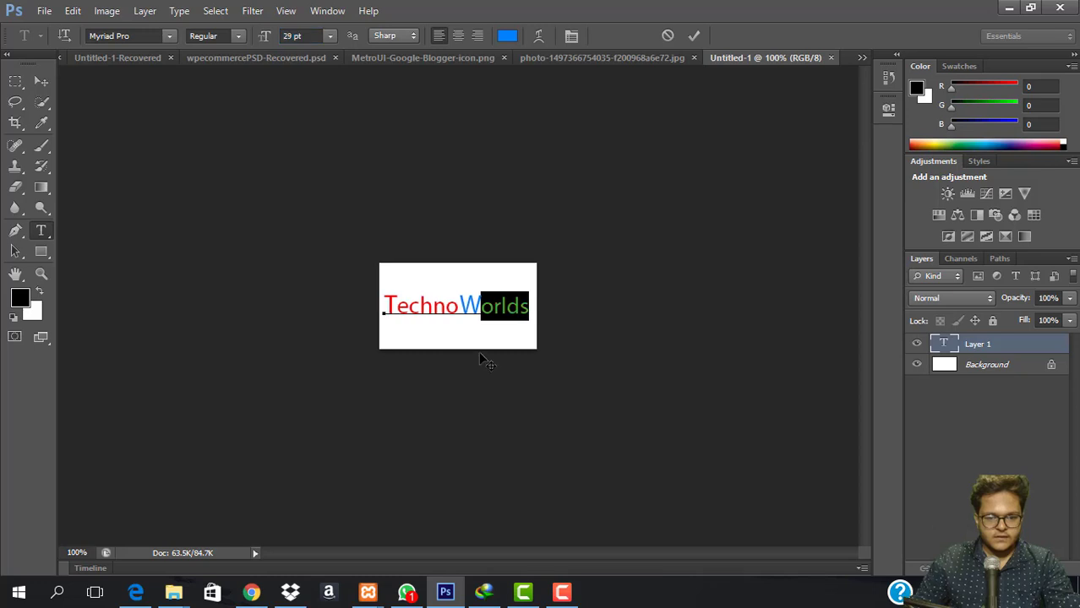
left_click_drag(382, 305, 541, 308)
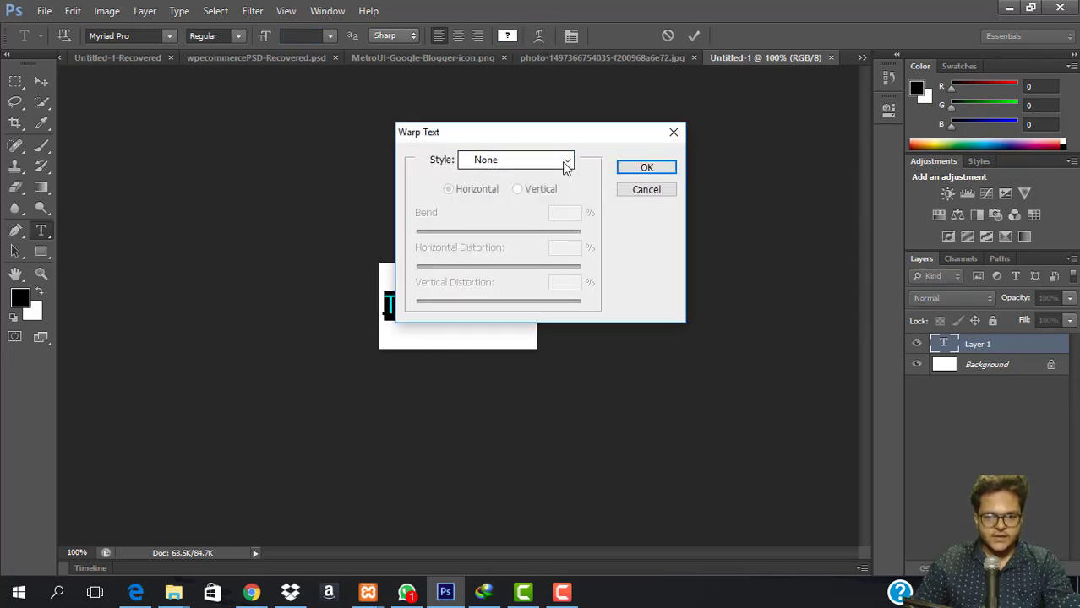
Apply an Arc warp to the text with the bend lowered to a slight +11%.
left_click(566, 161)
left_click(535, 212)
left_click_drag(591, 135, 783, 150)
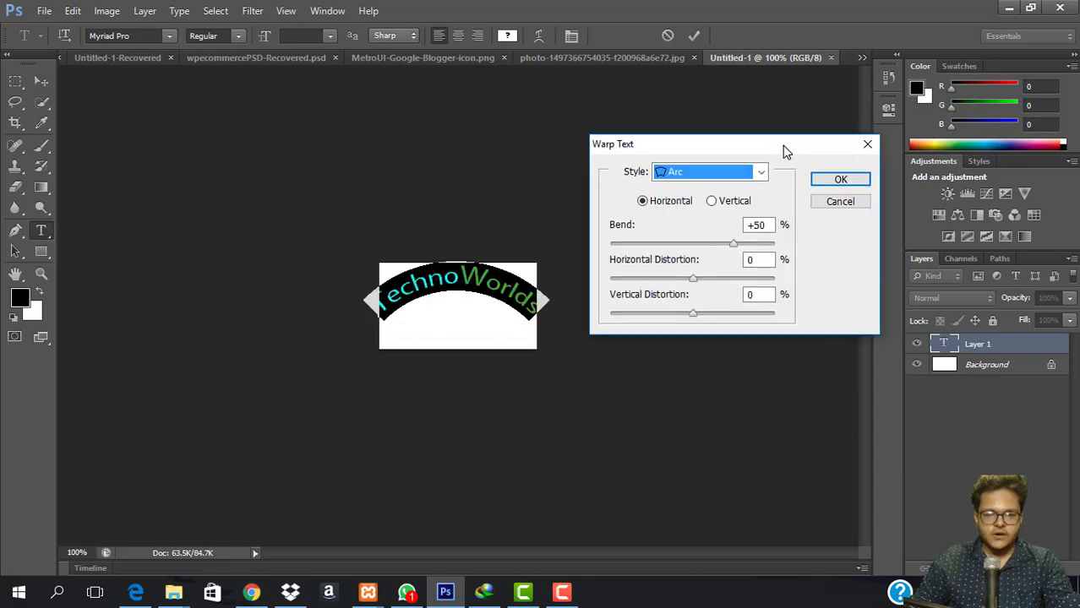
left_click_drag(734, 247, 712, 247)
left_click_drag(707, 246, 667, 280)
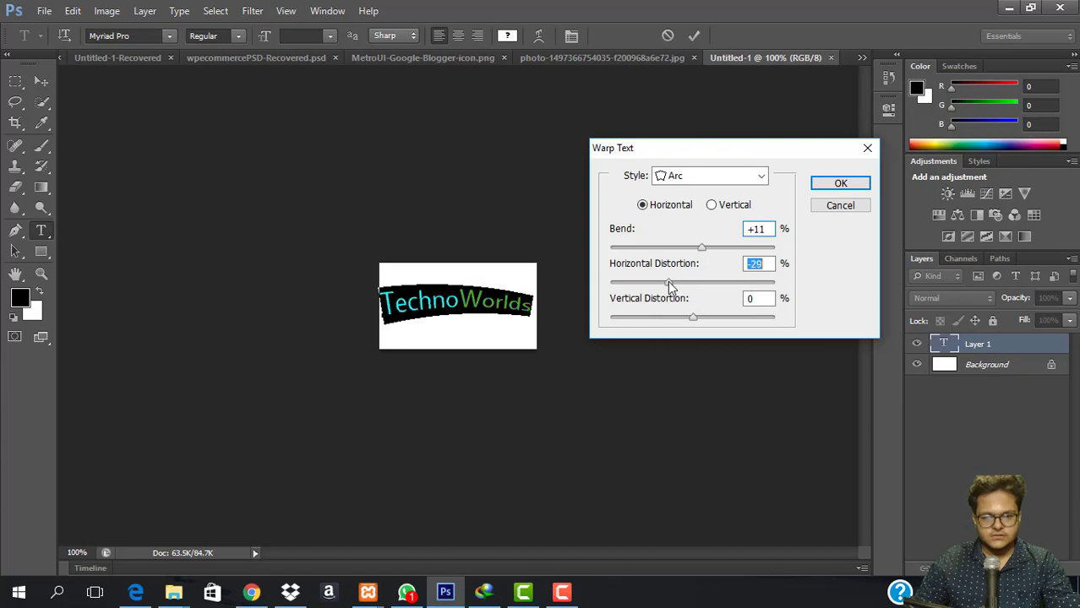
left_click(845, 183)
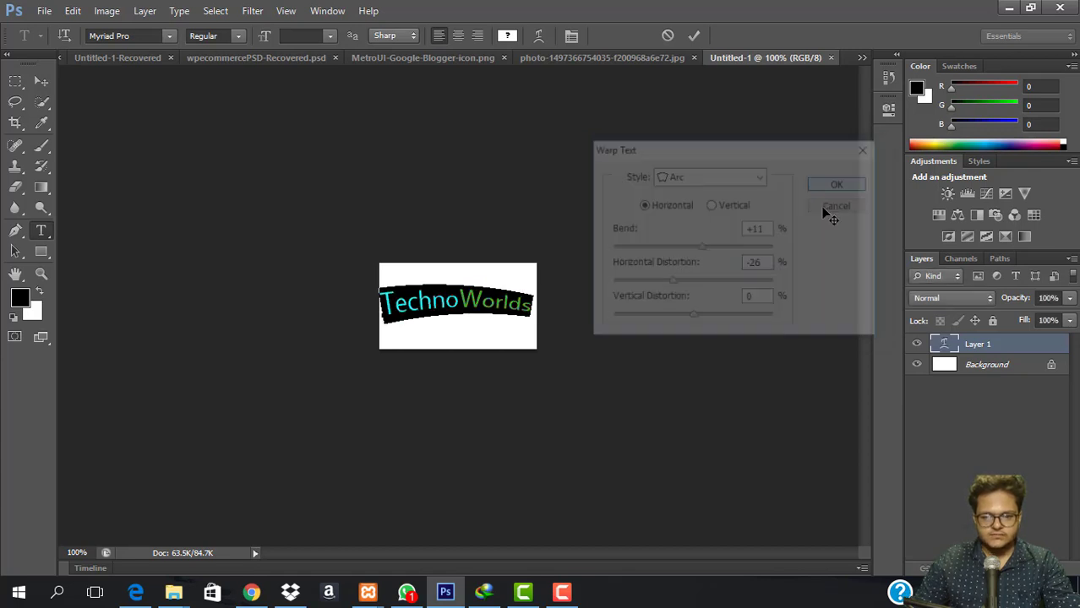
Set the text to Myriad Pro Bold Condensed, shift it right, and commit.
left_click(237, 38)
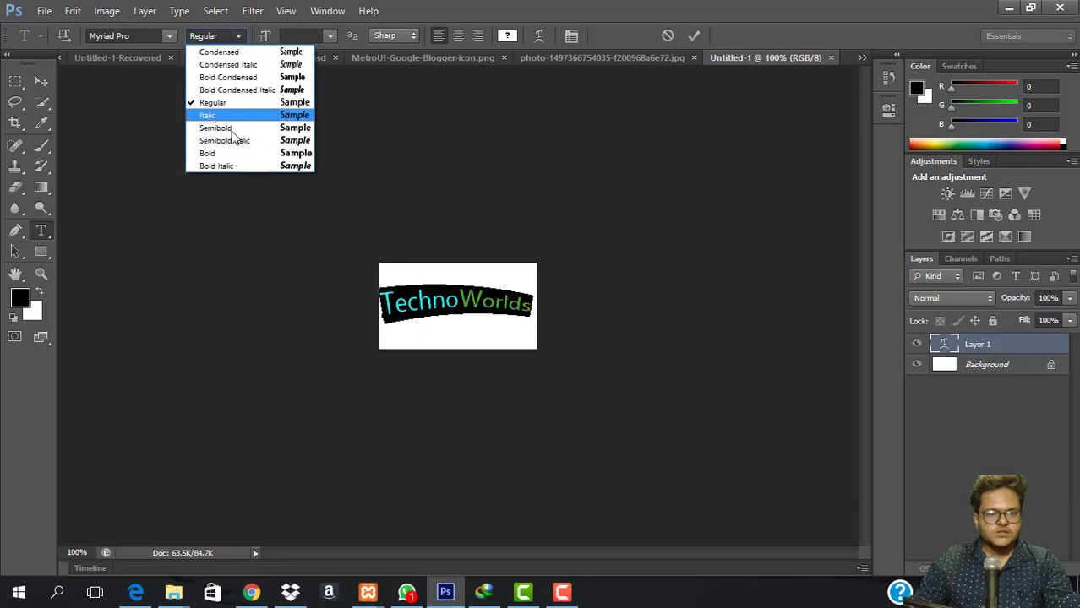
left_click(278, 78)
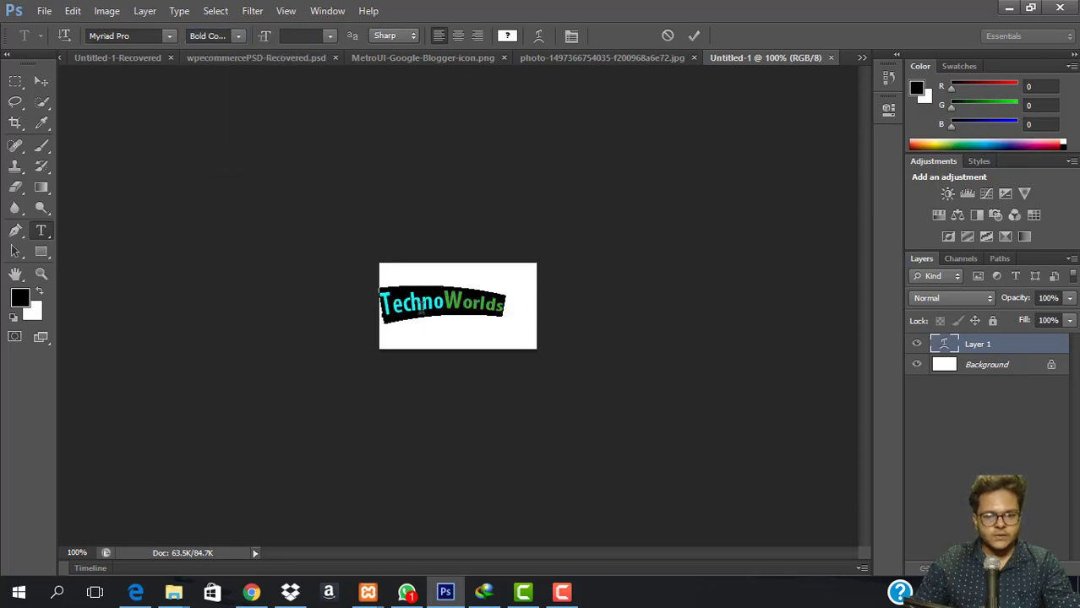
left_click_drag(506, 412, 516, 414)
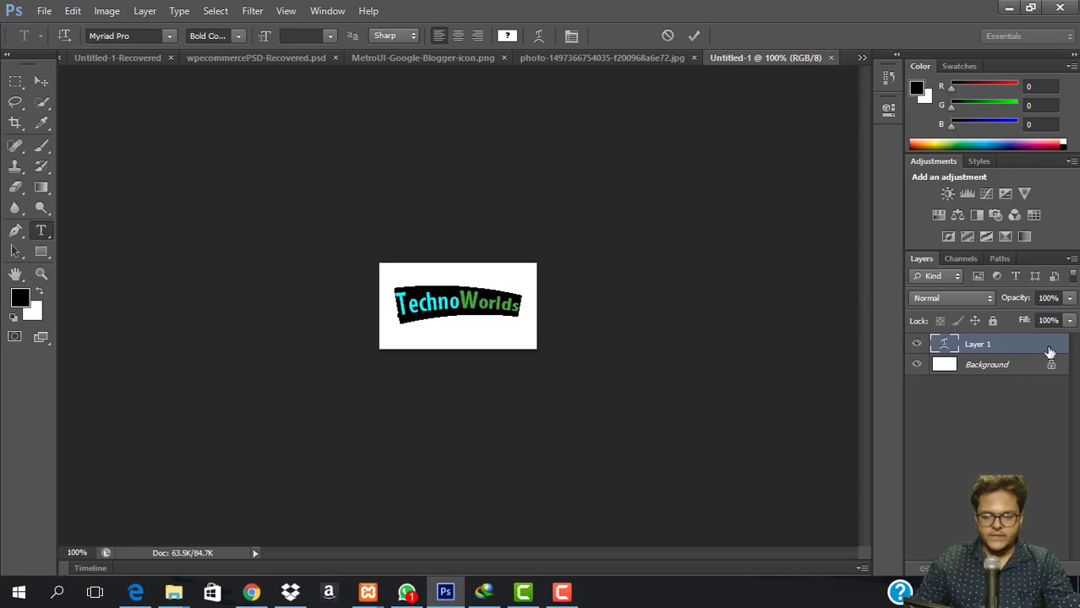
left_click(986, 345)
left_click(917, 366)
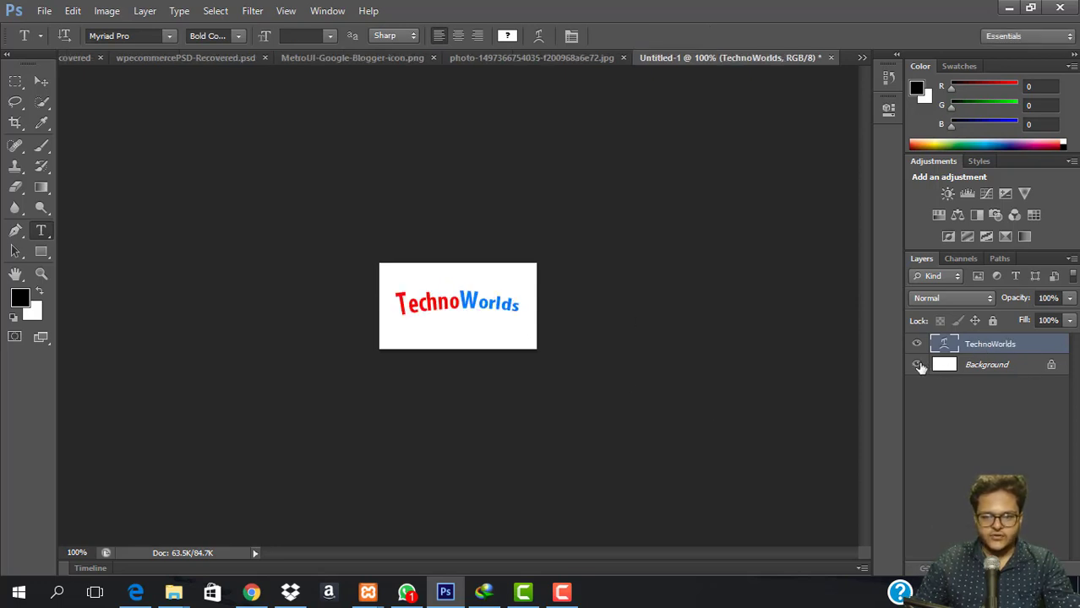
Hide the white background layer and enlarge TechnoWorlds to 34.67 pt before Save As.
left_click(918, 365)
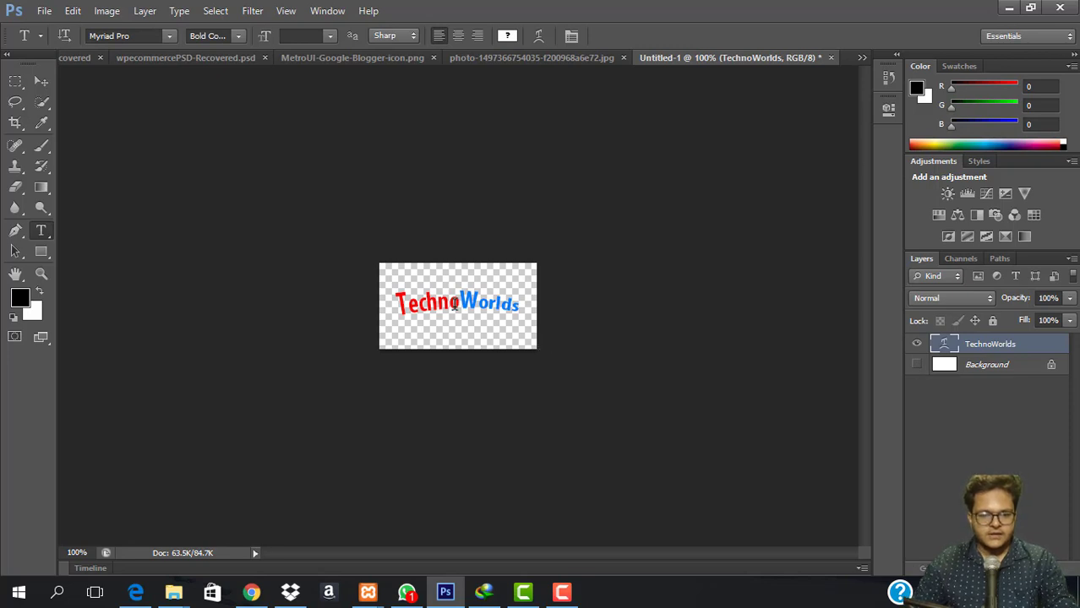
left_click(454, 306)
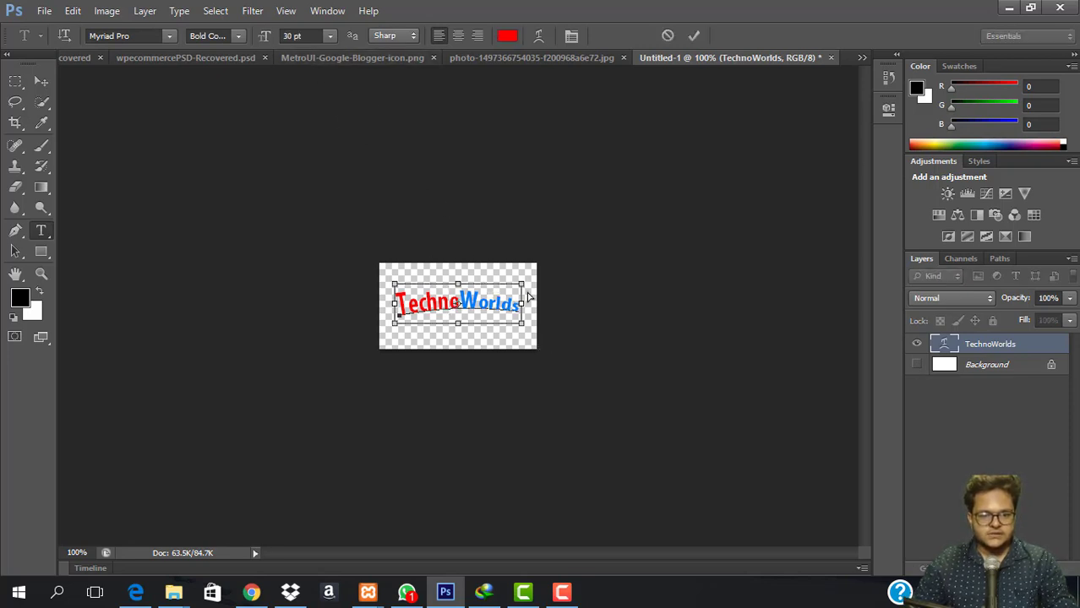
left_click_drag(519, 287, 537, 273)
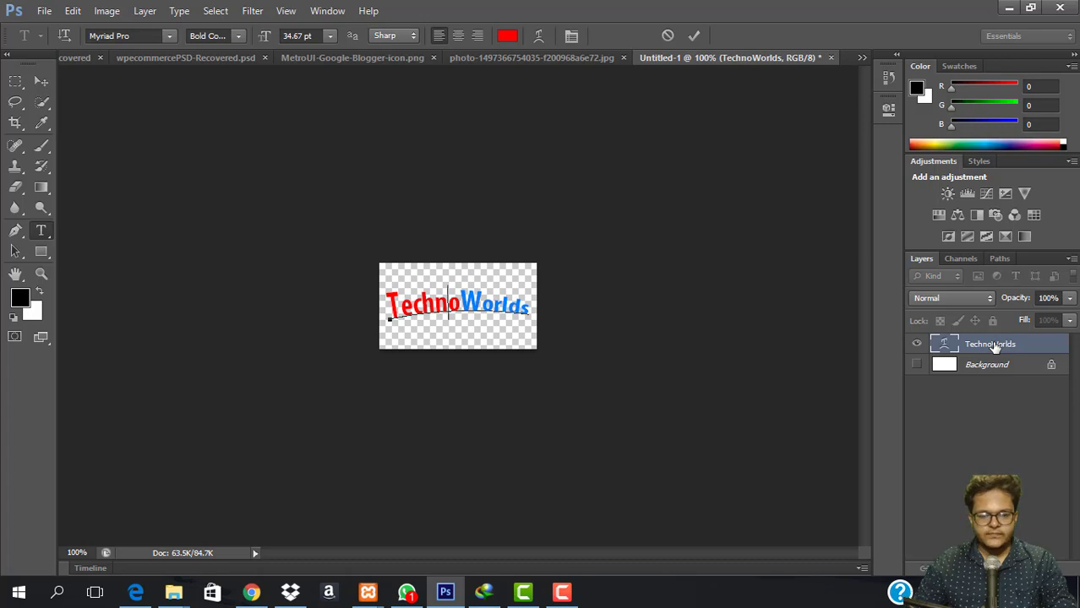
left_click(944, 345)
key("ctrl+shift+s")
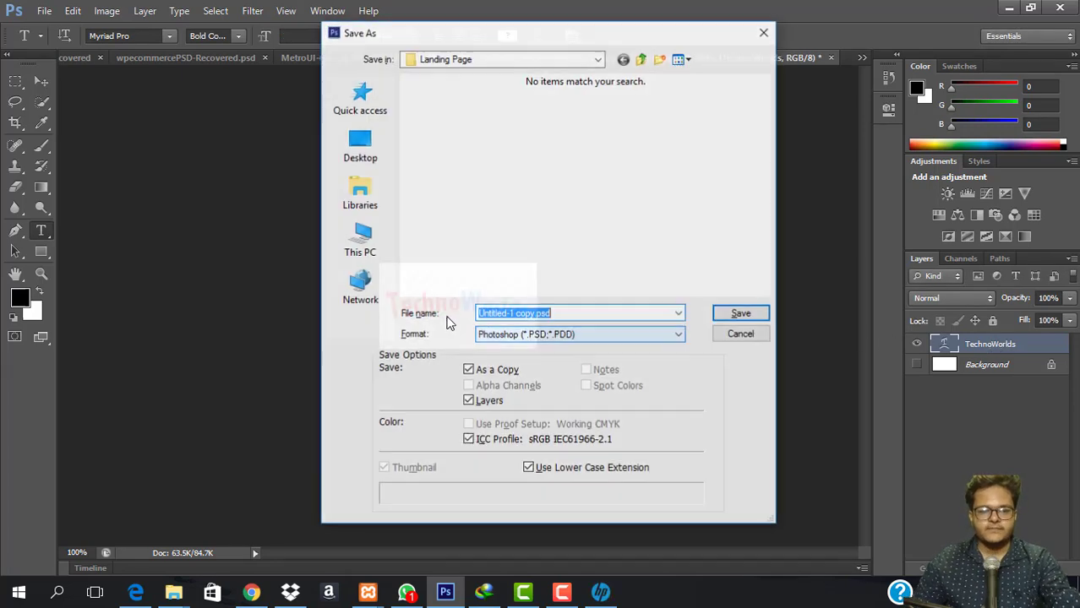
Dismiss the HP popup and set the Save As format to PNG in Landing Page.
left_click(495, 432)
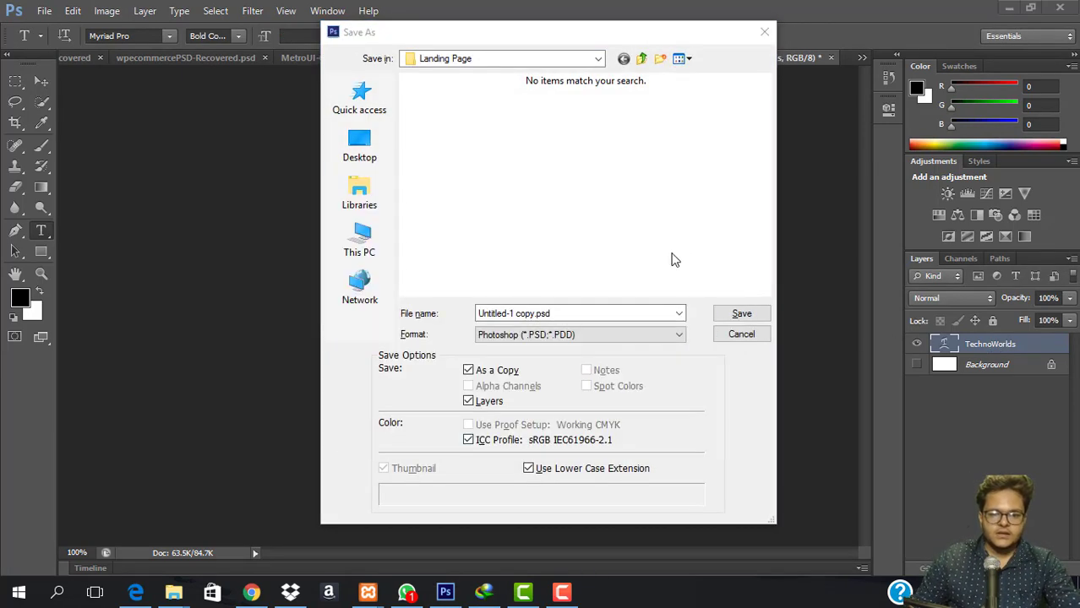
left_click(577, 335)
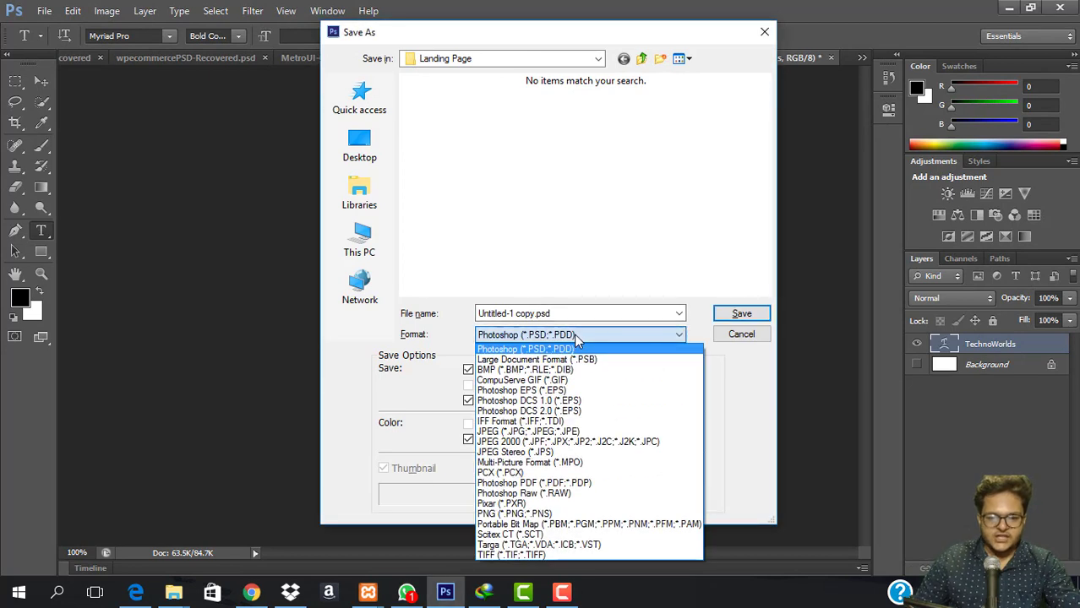
left_click(520, 514)
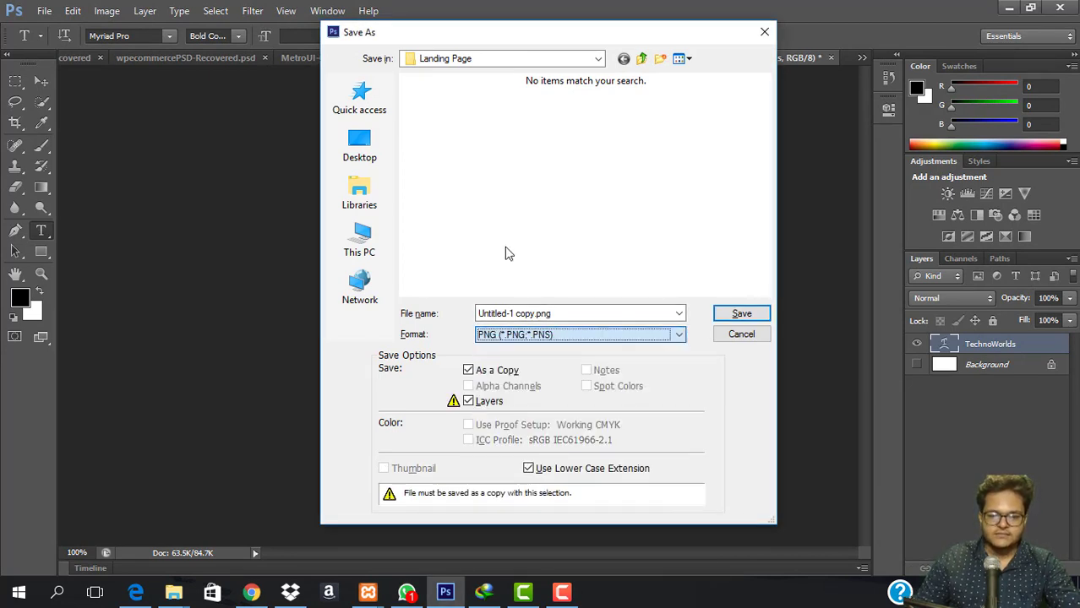
left_click(528, 315)
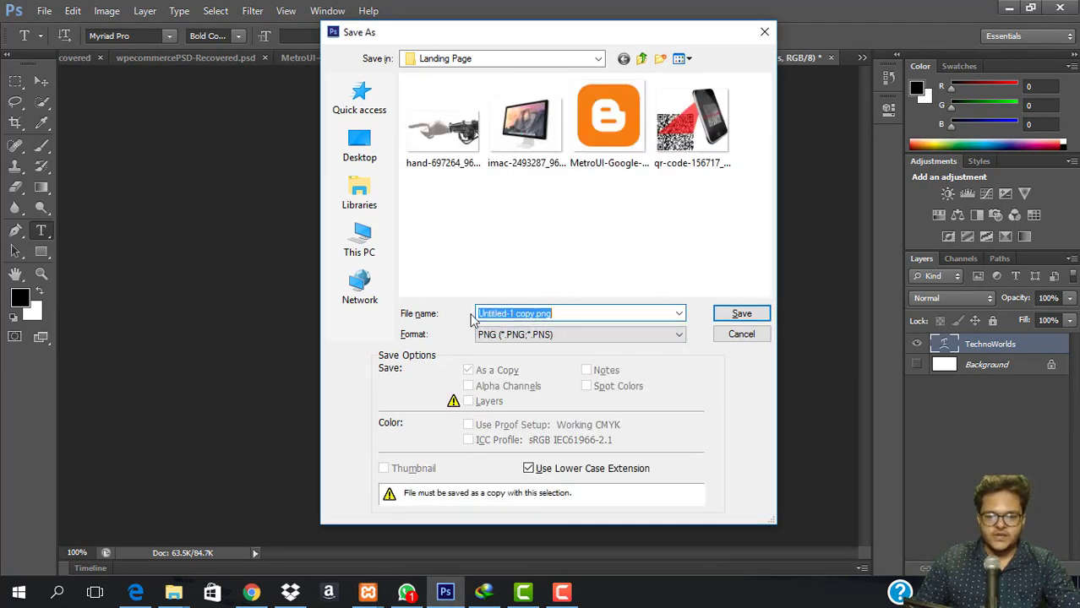
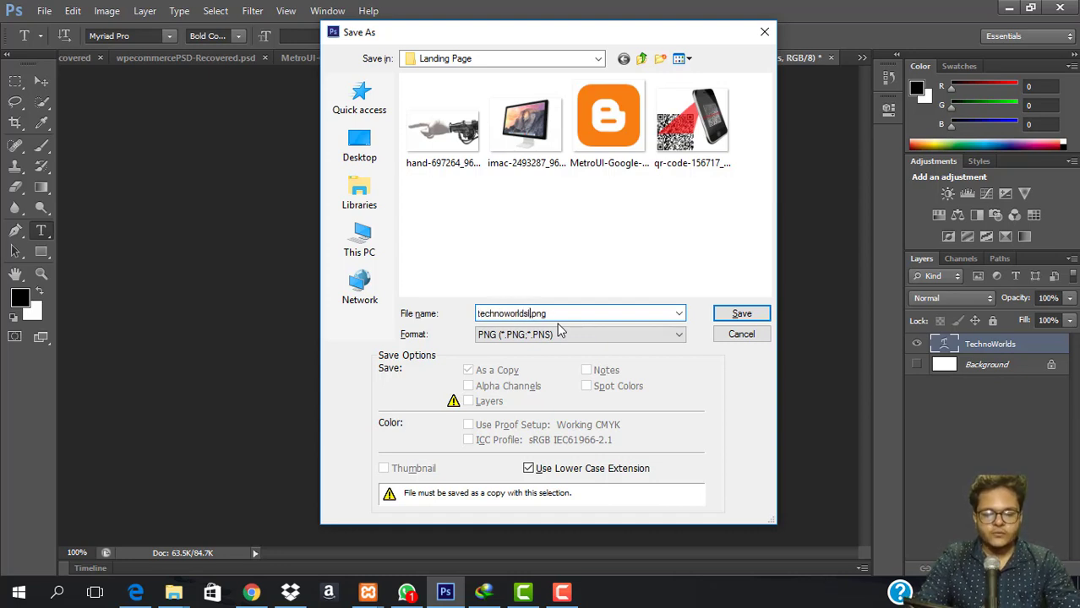
Finish saving technoworlds.png as a PNG and return to the Chrome customizer.
key("Return")
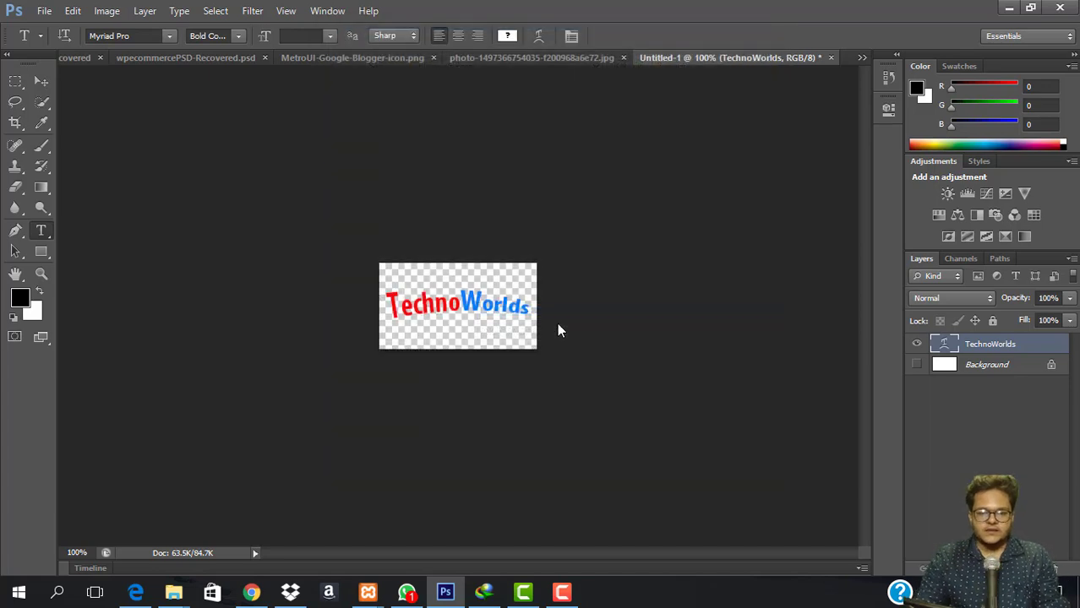
left_click(607, 186)
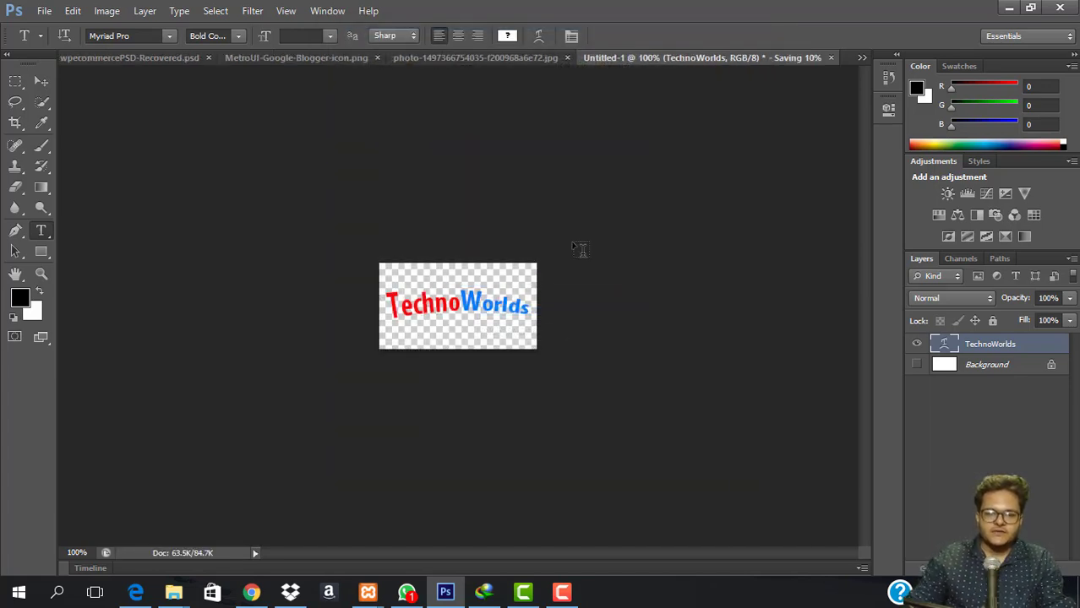
left_click(253, 593)
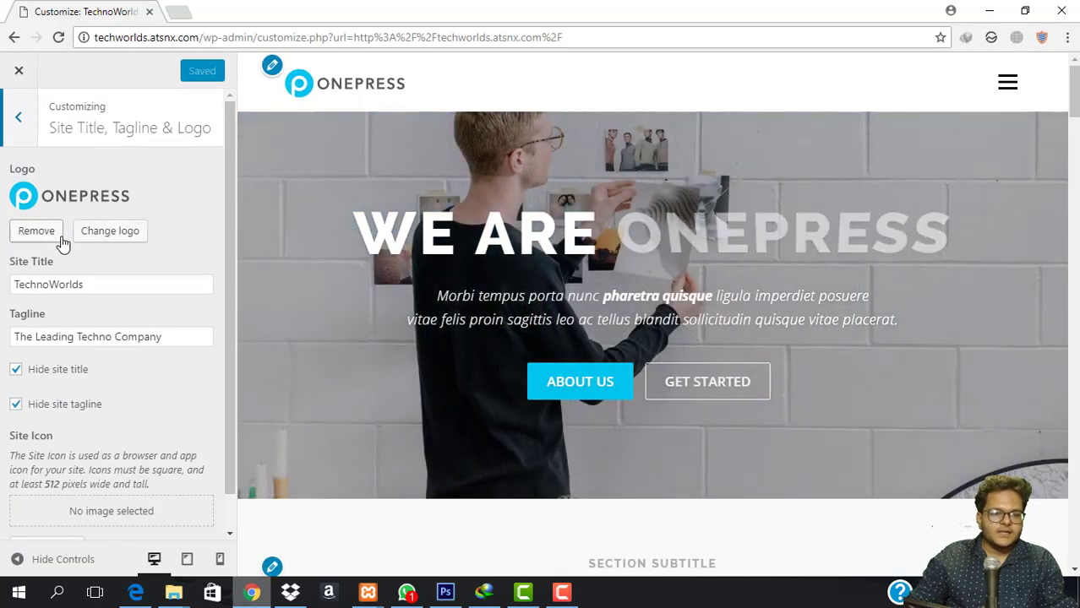
Upload technoworldslogo.png and choose it as the new site logo.
left_click(99, 234)
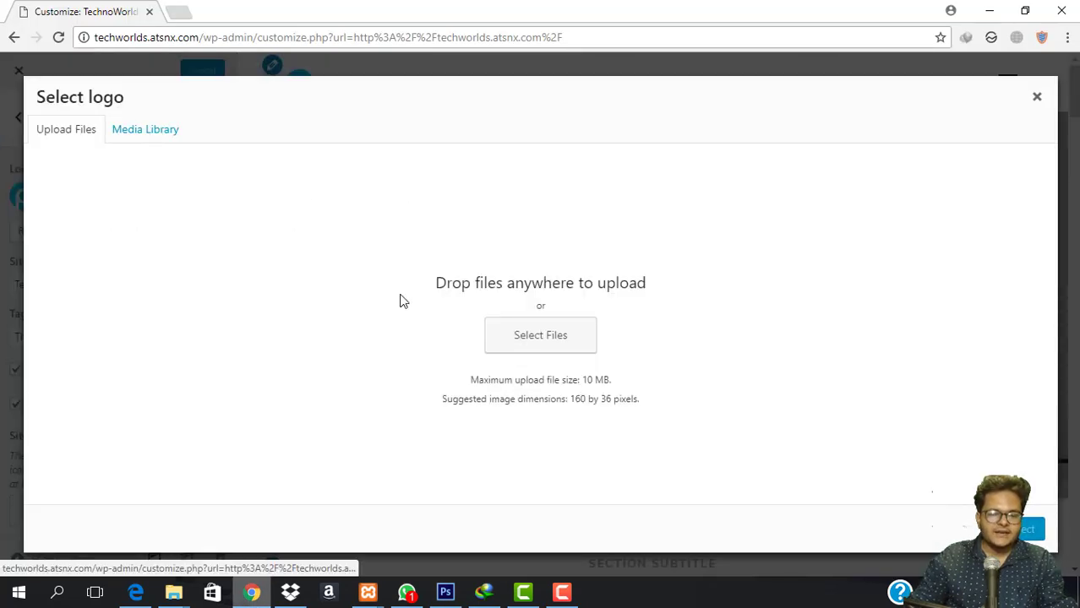
left_click(561, 336)
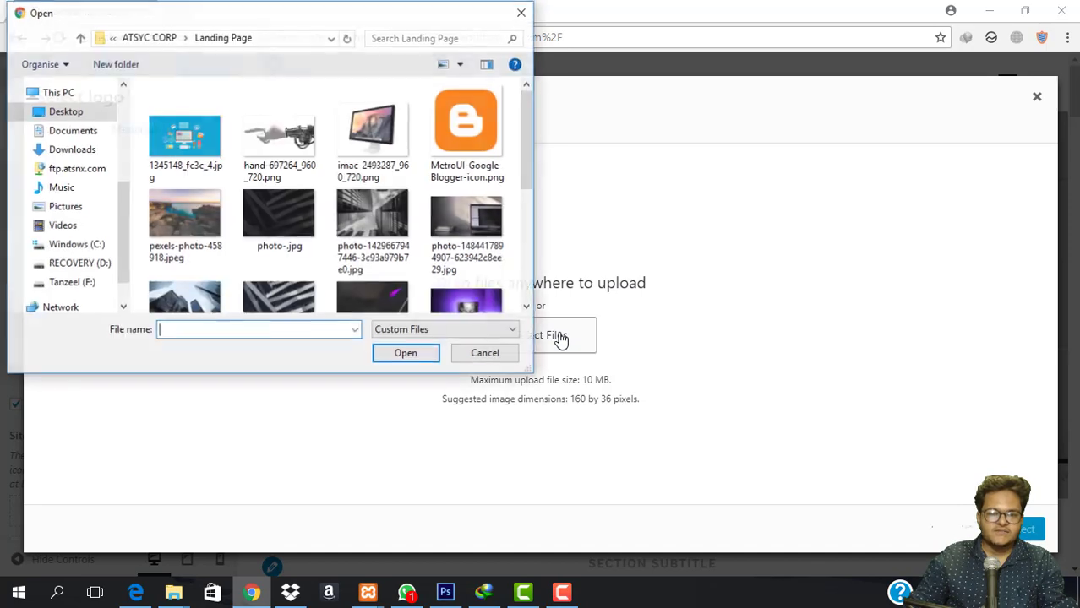
scroll(338, 211, "down", 5)
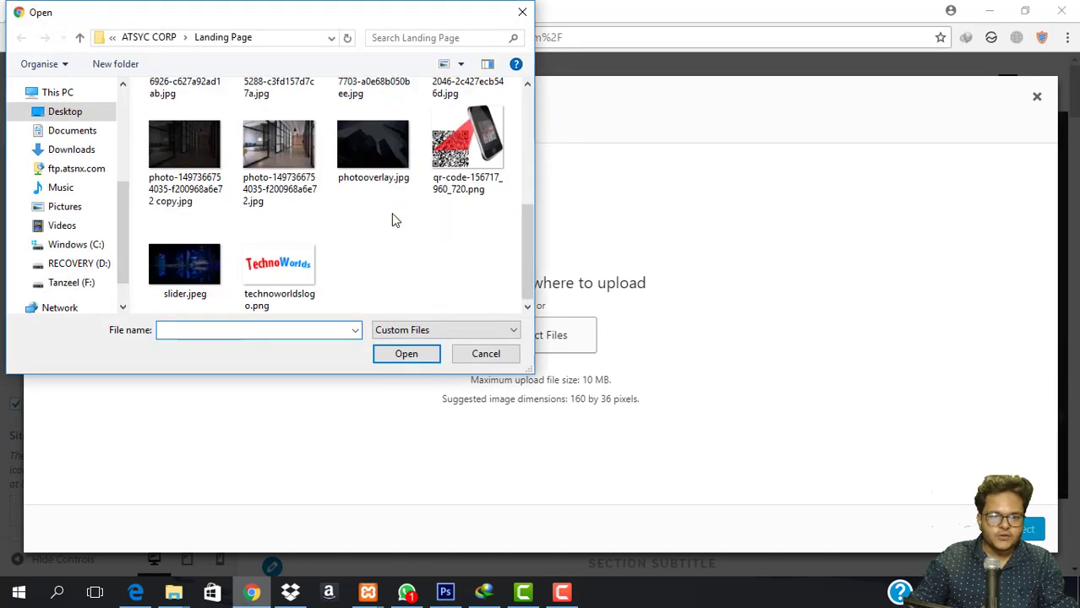
double_click(268, 253)
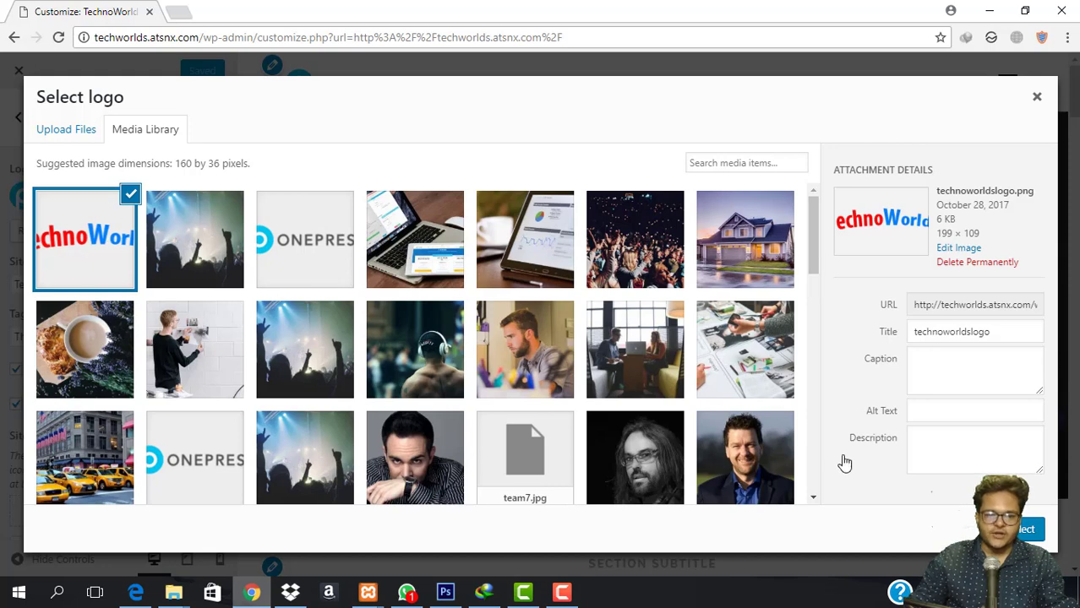
left_click(1022, 529)
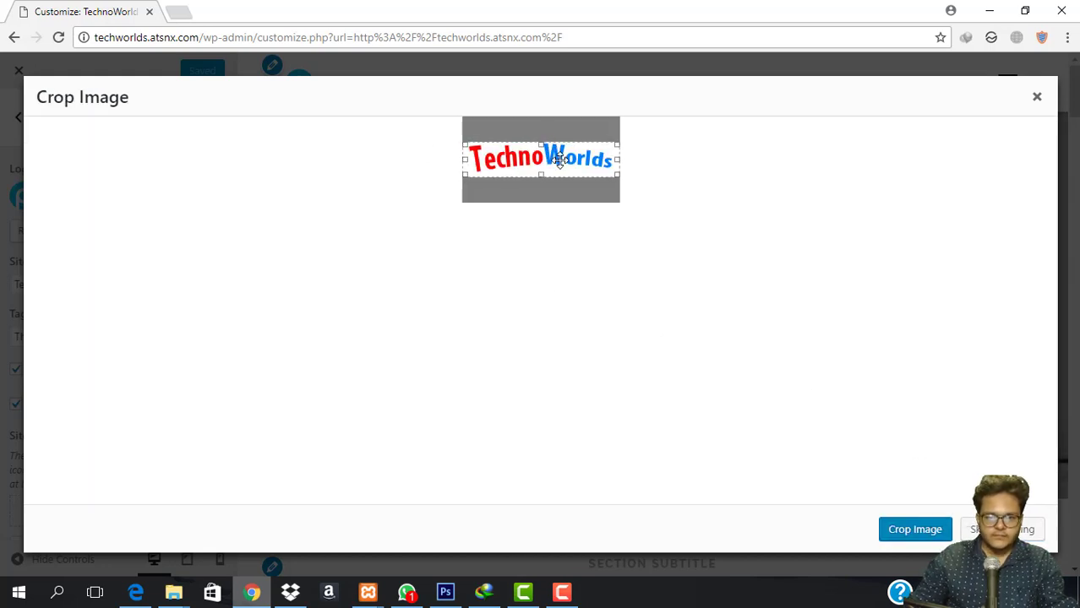
Nudge the crop box over the logo text and apply the crop.
left_click_drag(561, 160, 560, 157)
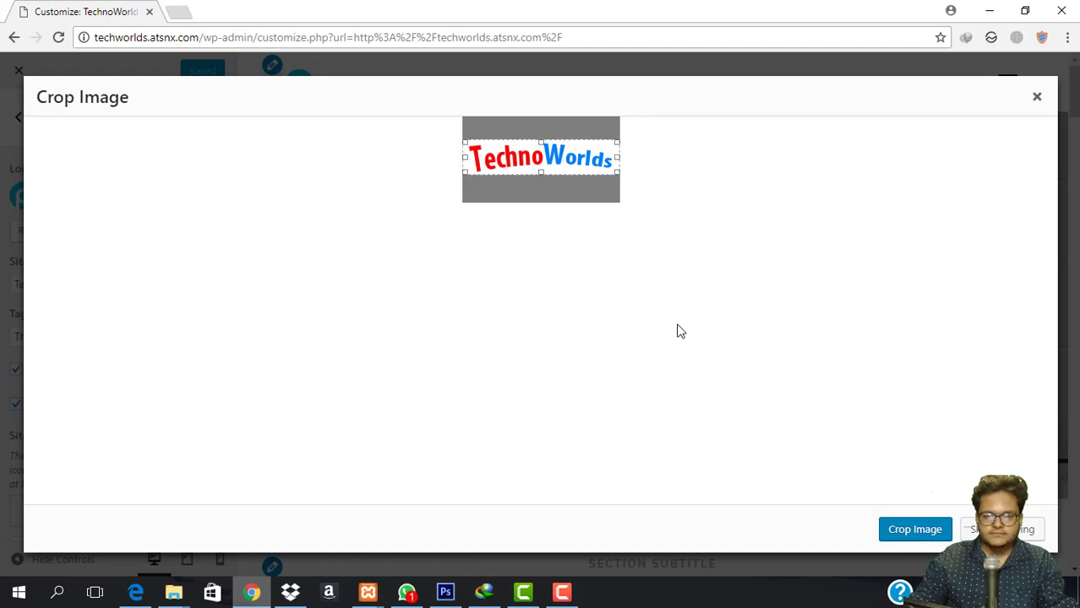
left_click(934, 534)
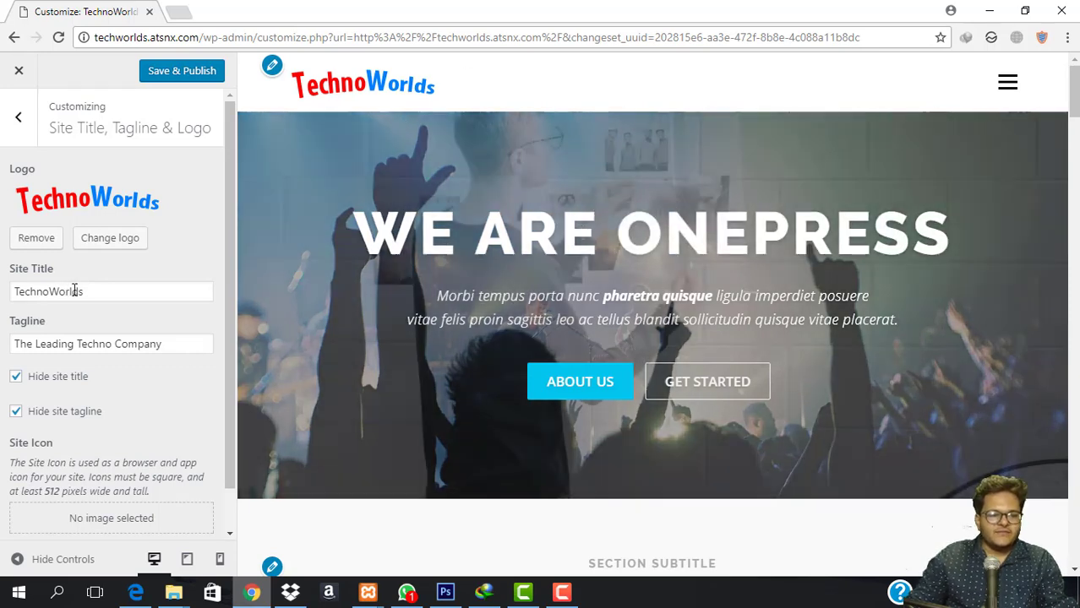
double_click(98, 289)
left_click(145, 294)
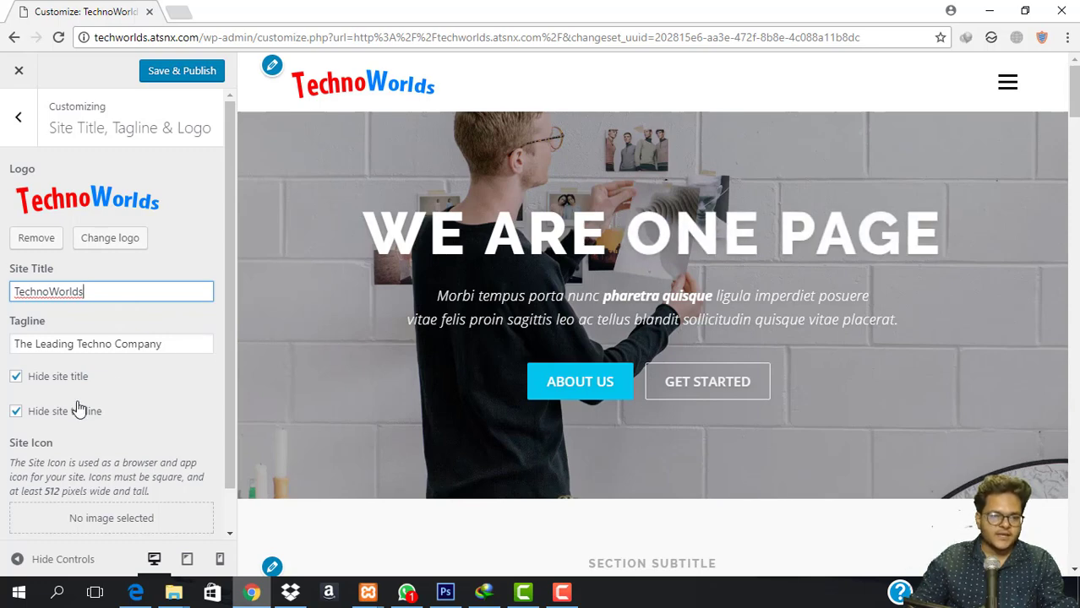
Set the TechnoWorlds logo as the site icon, cropped to the word Techno.
scroll(78, 410, "down", 1)
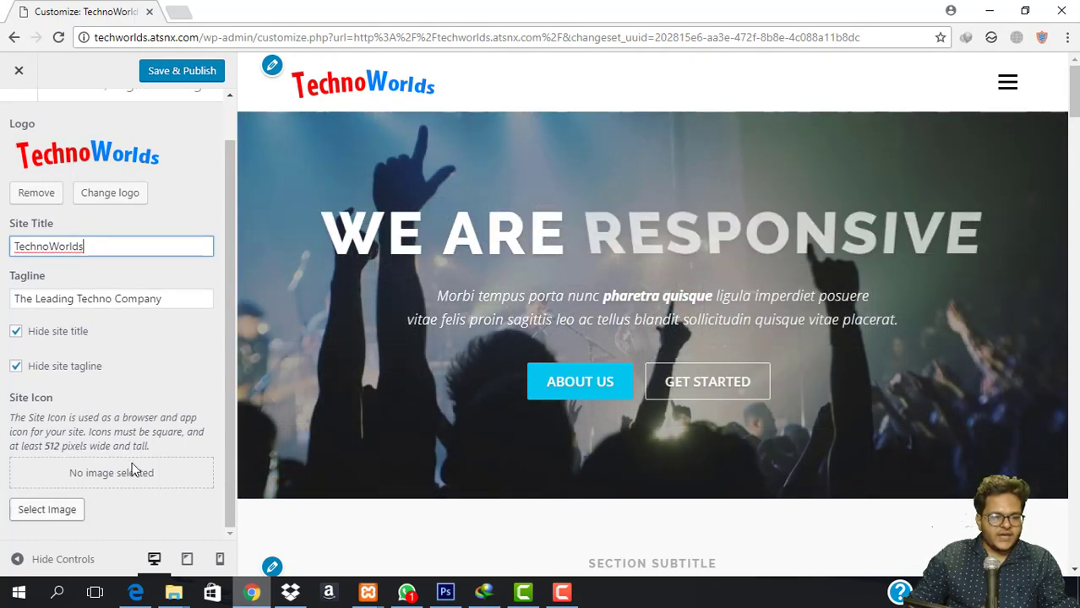
left_click(21, 516)
left_click(74, 250)
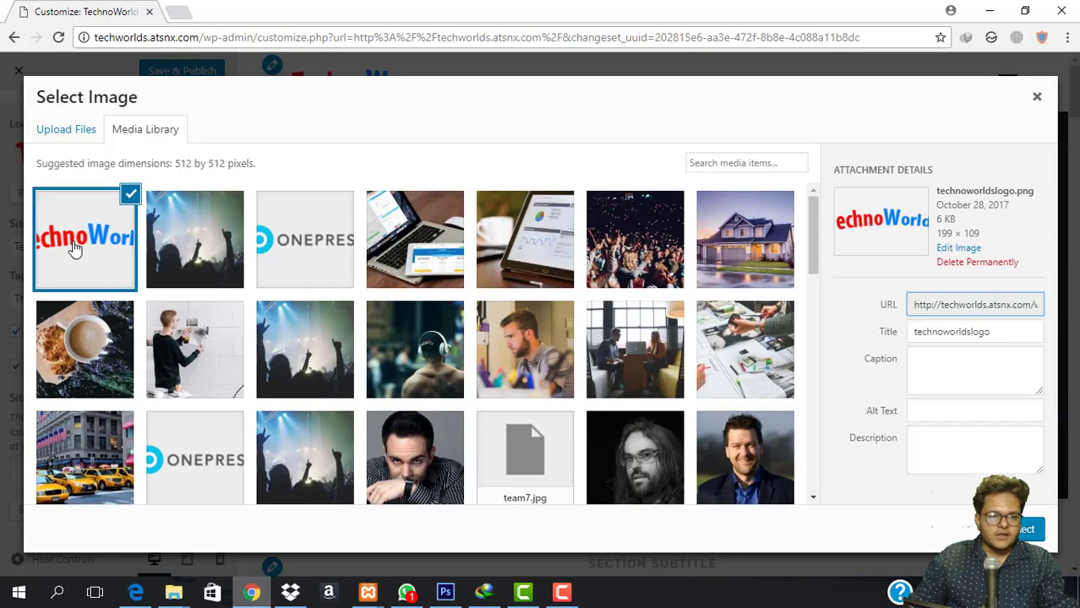
left_click(1024, 529)
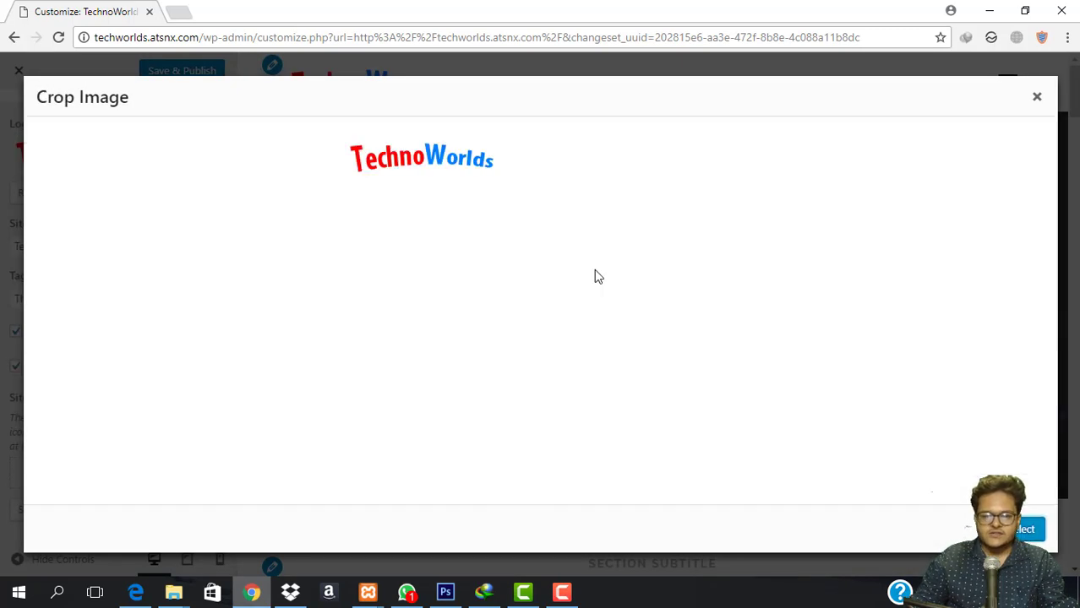
left_click_drag(423, 165, 375, 166)
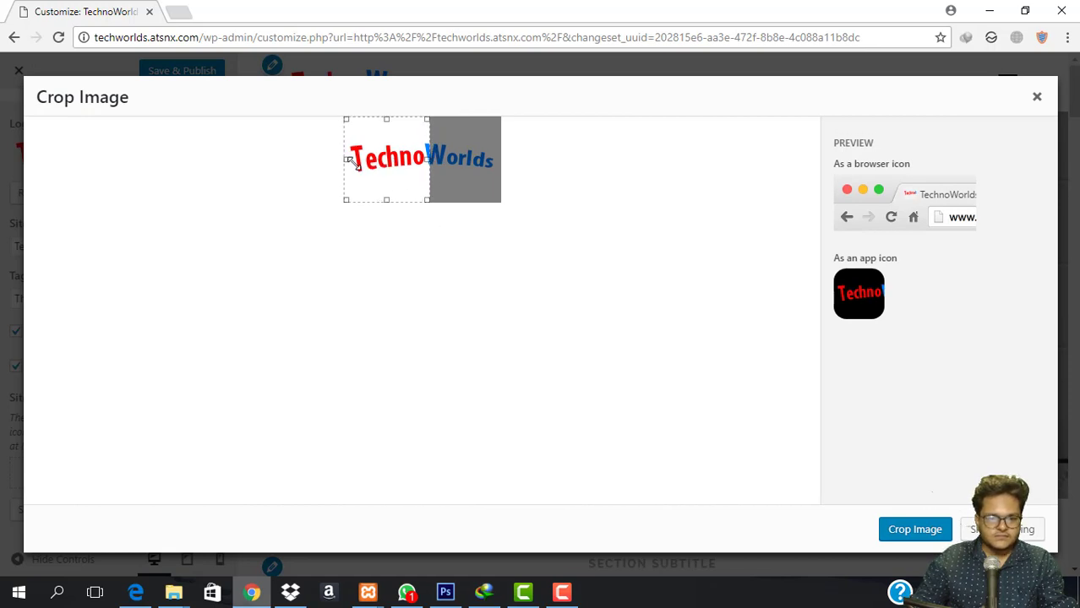
left_click_drag(426, 196, 367, 181)
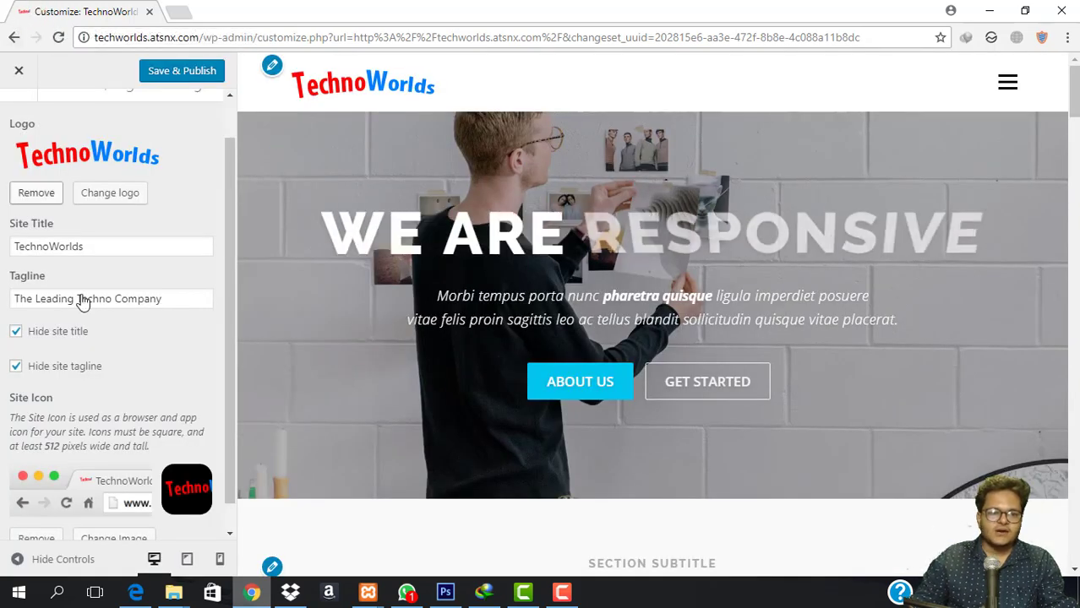
Save & Publish the new logo and site icon.
scroll(100, 336, "up", 2)
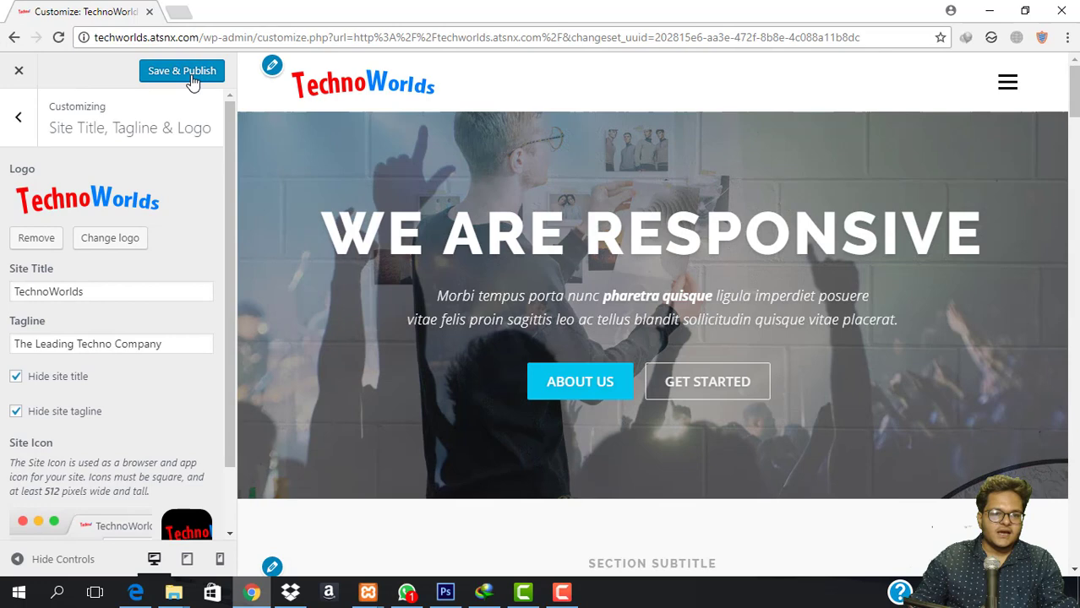
left_click(189, 75)
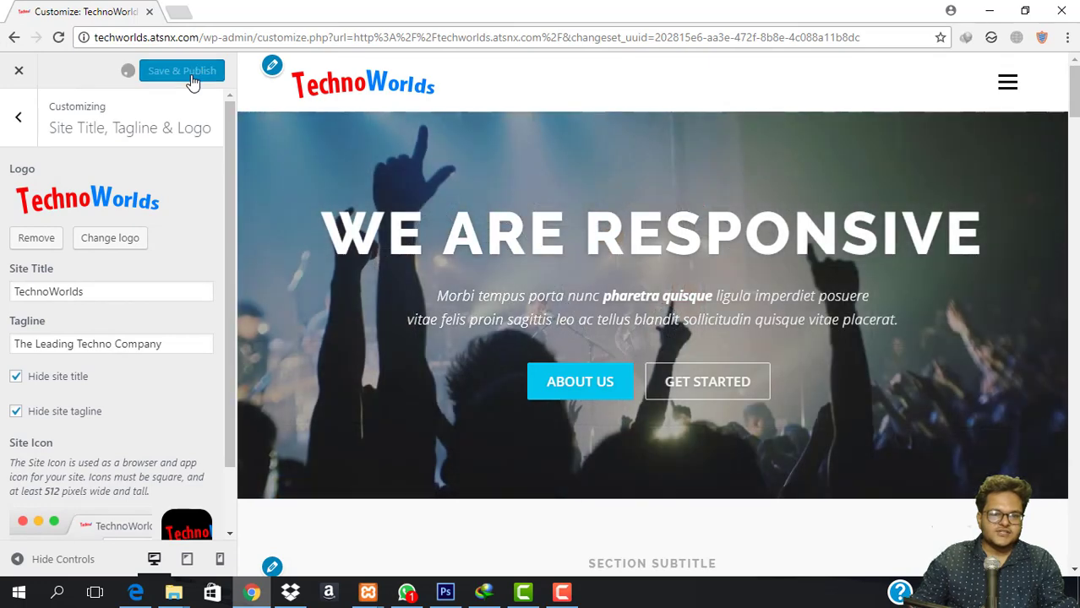
left_click(10, 131)
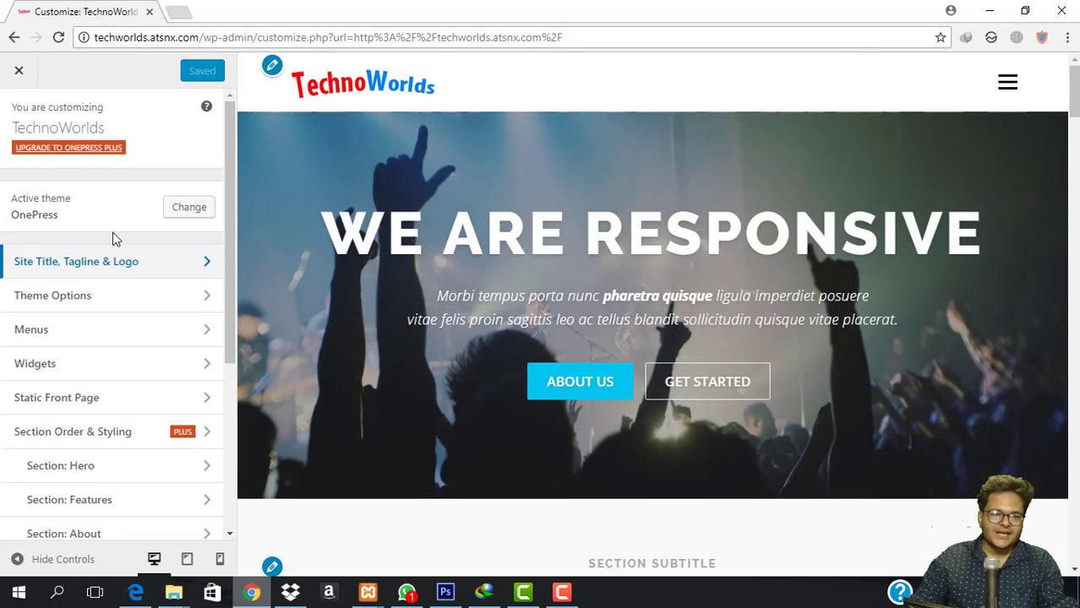
left_click(142, 306)
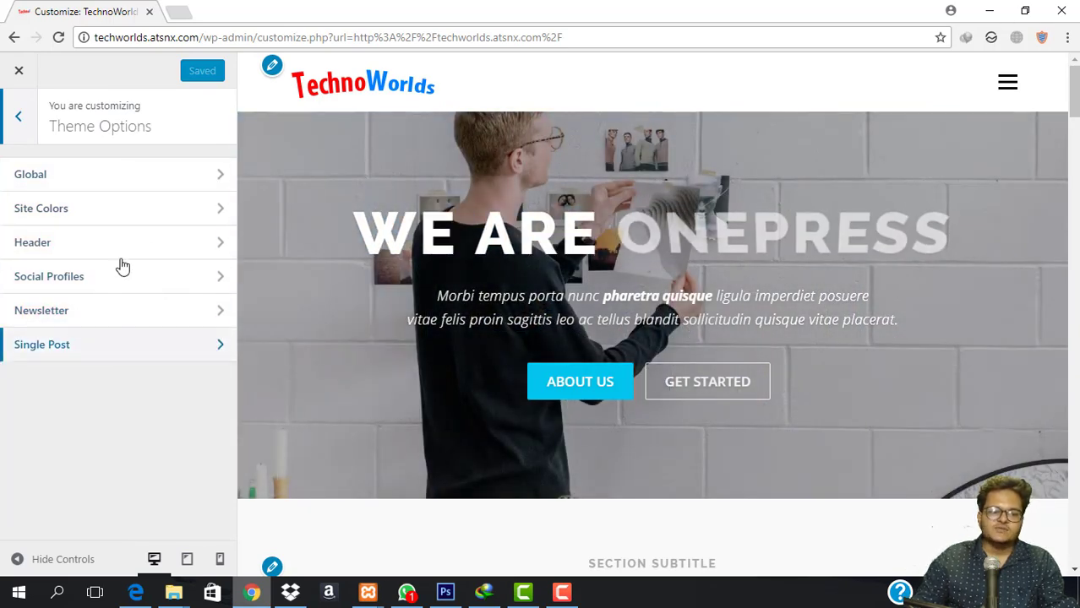
Reopen Theme Options and bring up the Global settings.
left_click(19, 117)
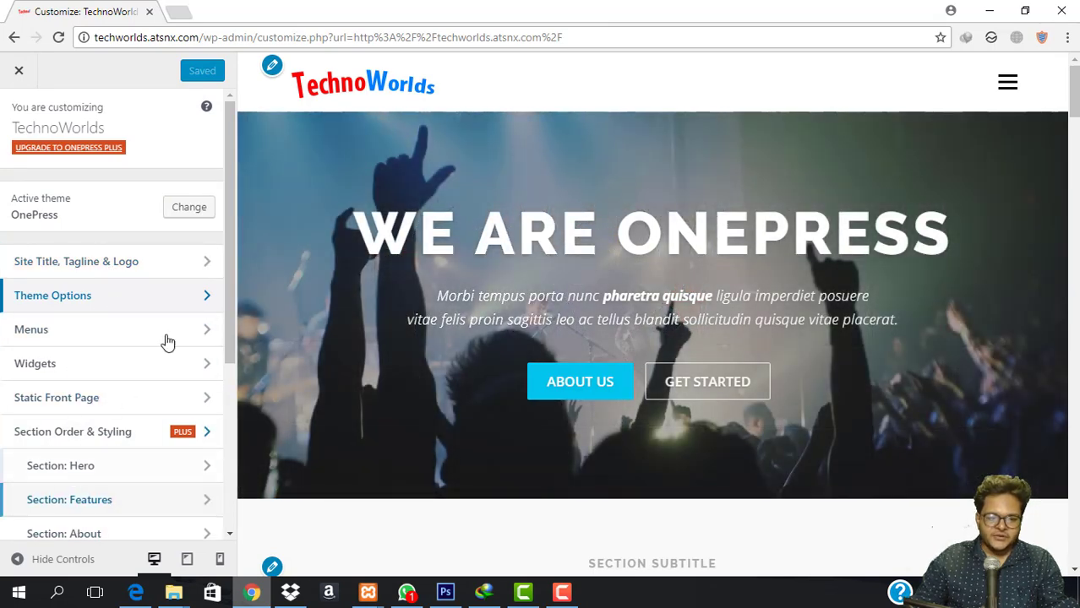
scroll(484, 254, "down", 5)
scroll(517, 280, "up", 5)
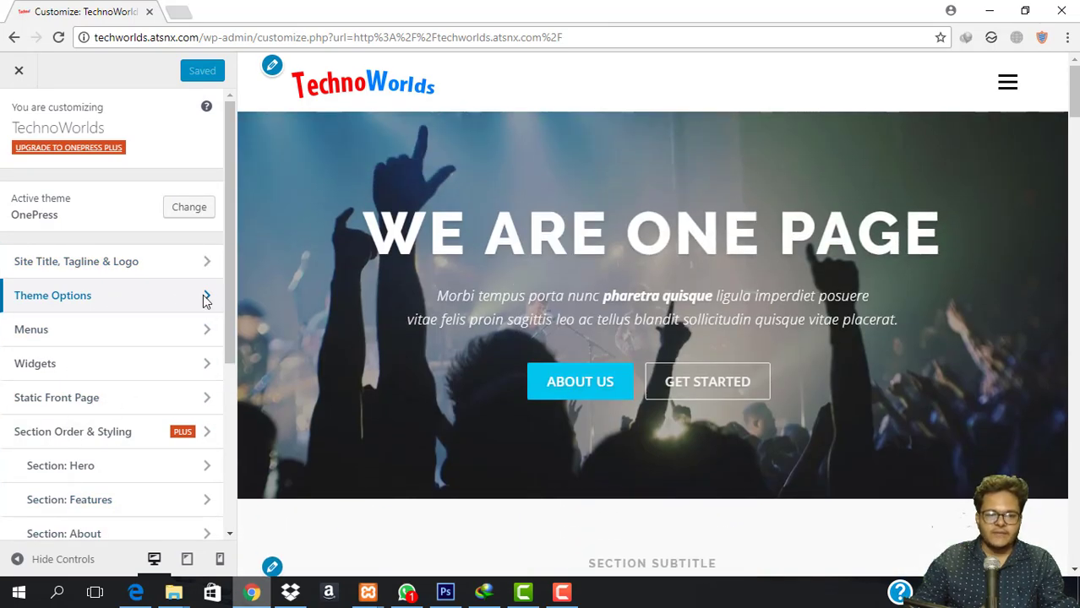
left_click(144, 306)
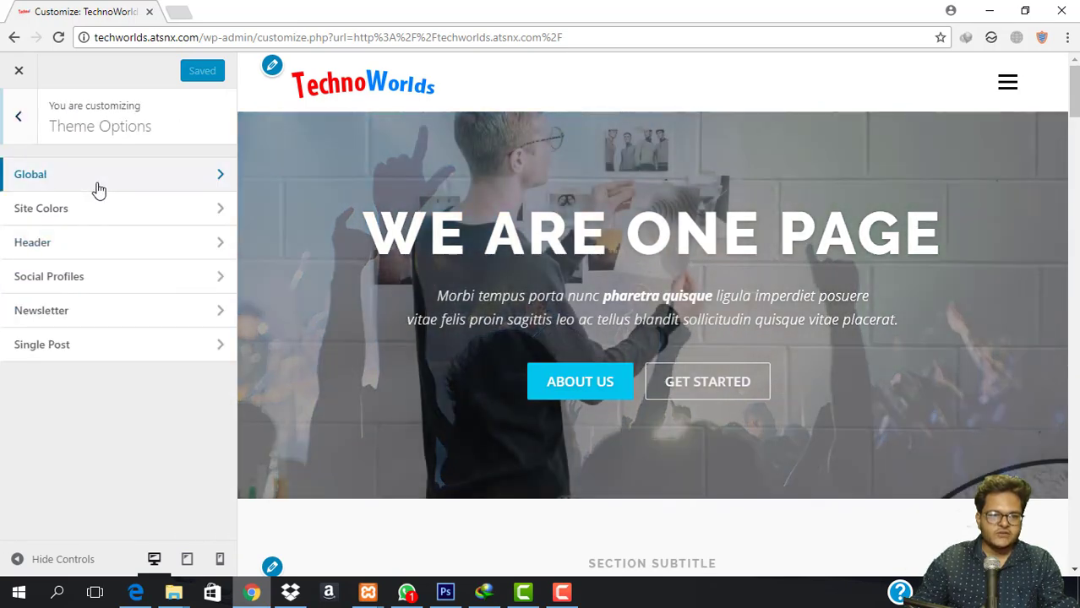
left_click(99, 191)
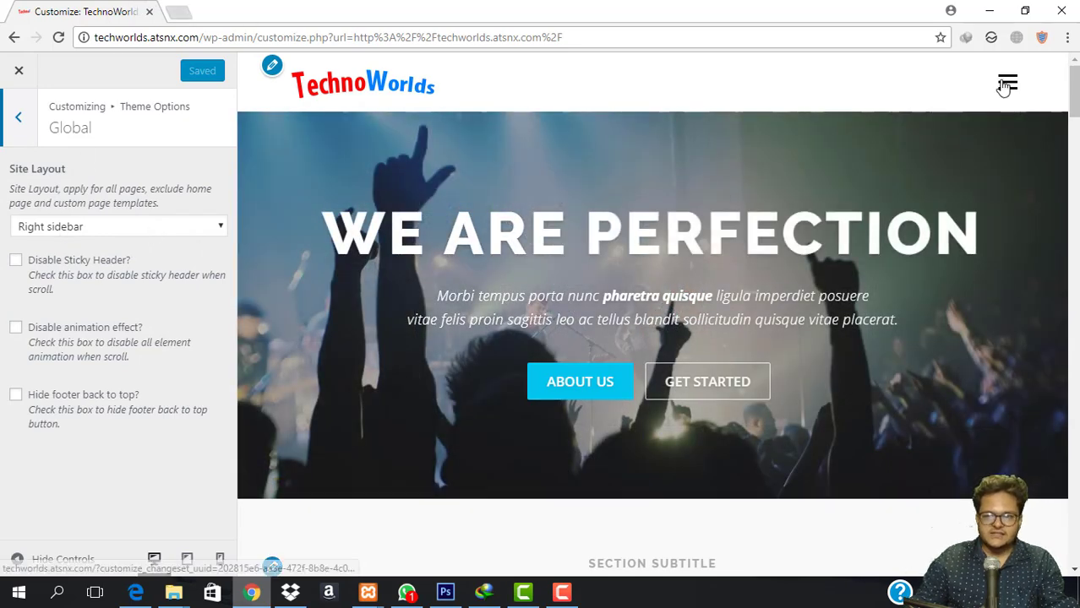
left_click(1005, 84)
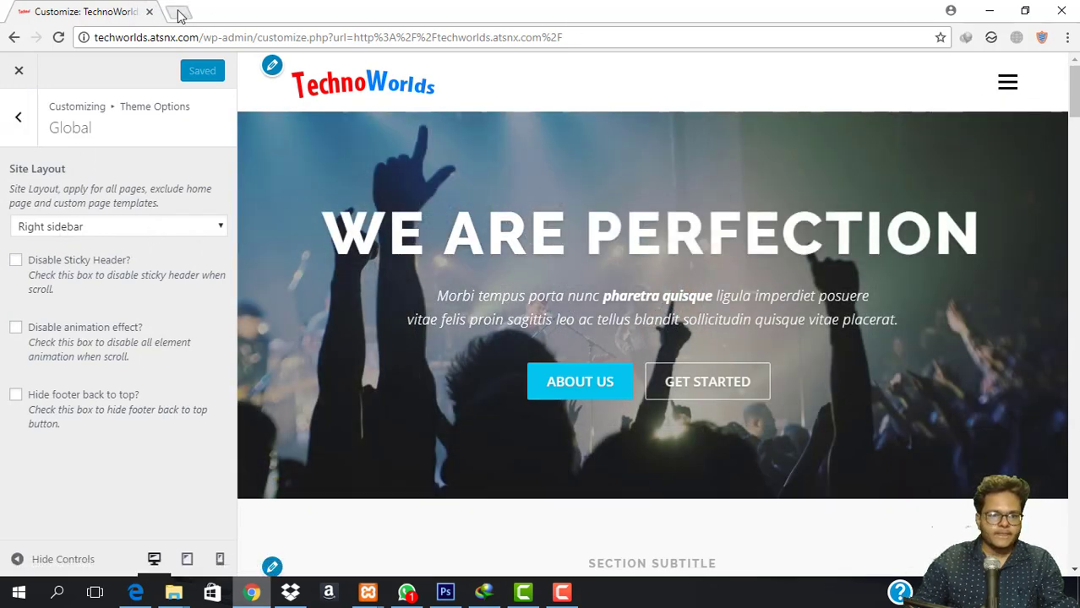
In a new tab, reach the TechnoWorlds admin and open the Pages list in another tab.
left_click(178, 12)
type("techworlds.atsnx.com")
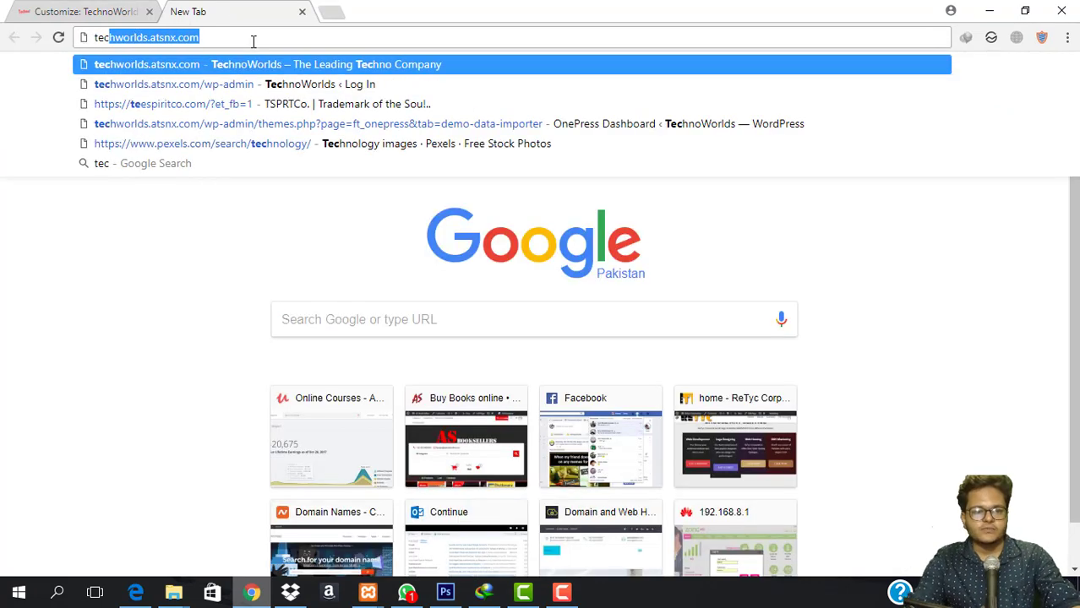
key("Return")
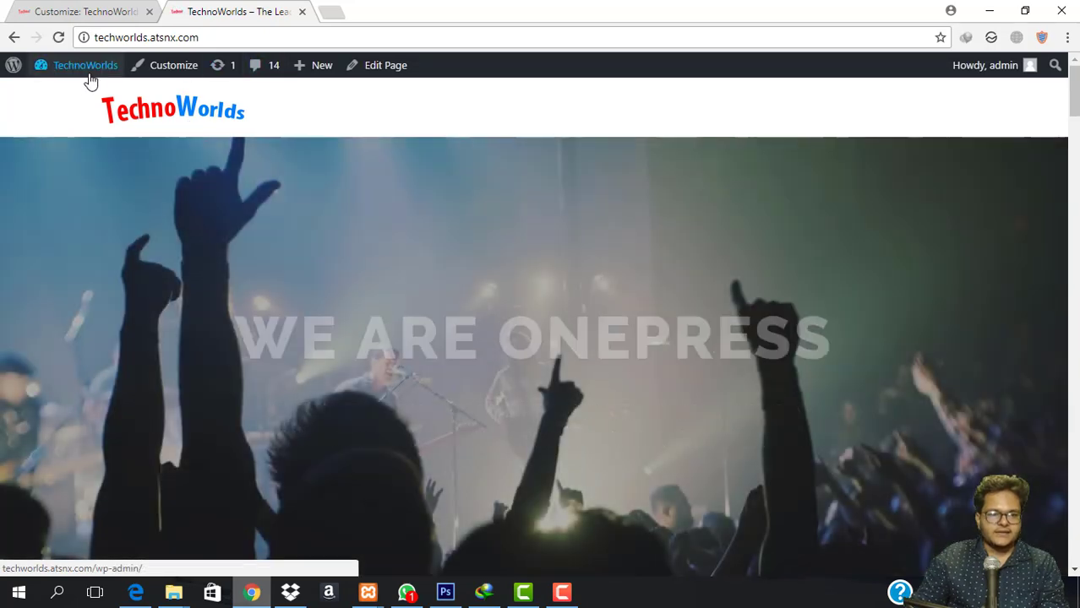
mouse_move(80, 67)
left_click(61, 95)
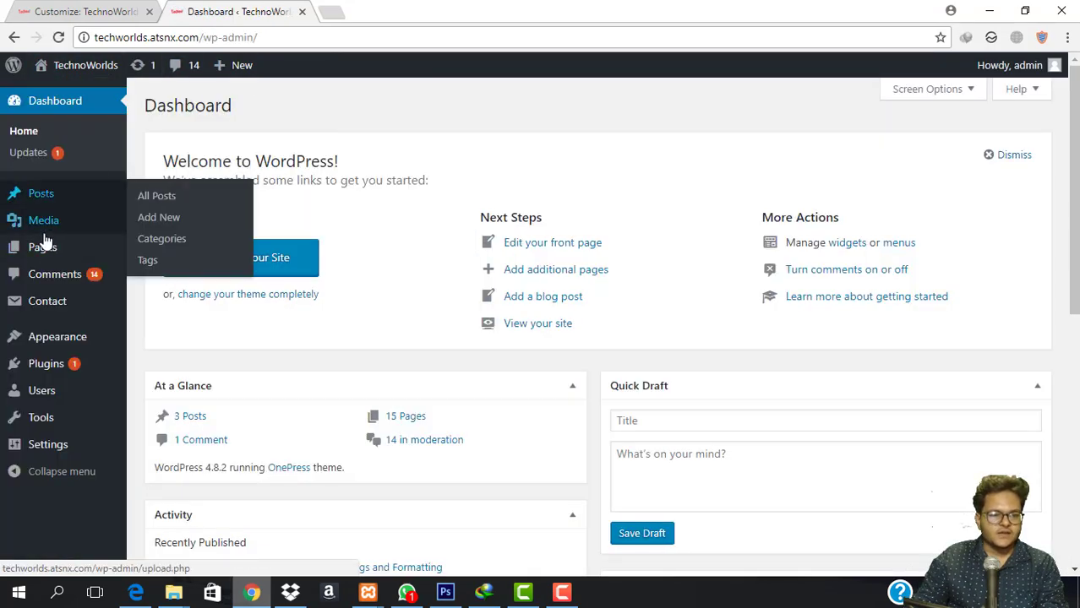
mouse_move(46, 249)
right_click(172, 252)
left_click(220, 256)
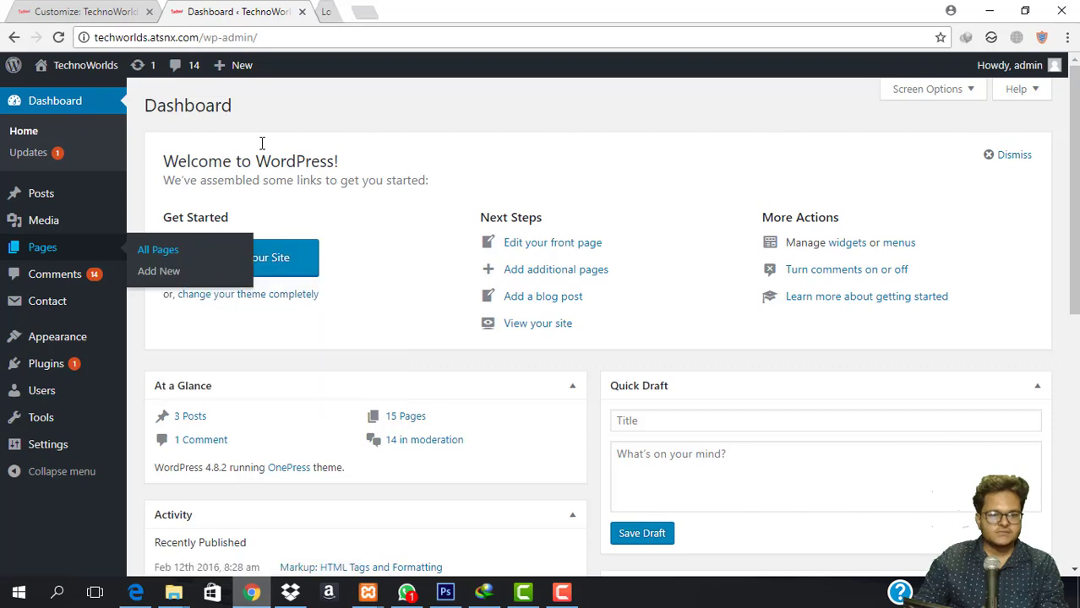
left_click(385, 10)
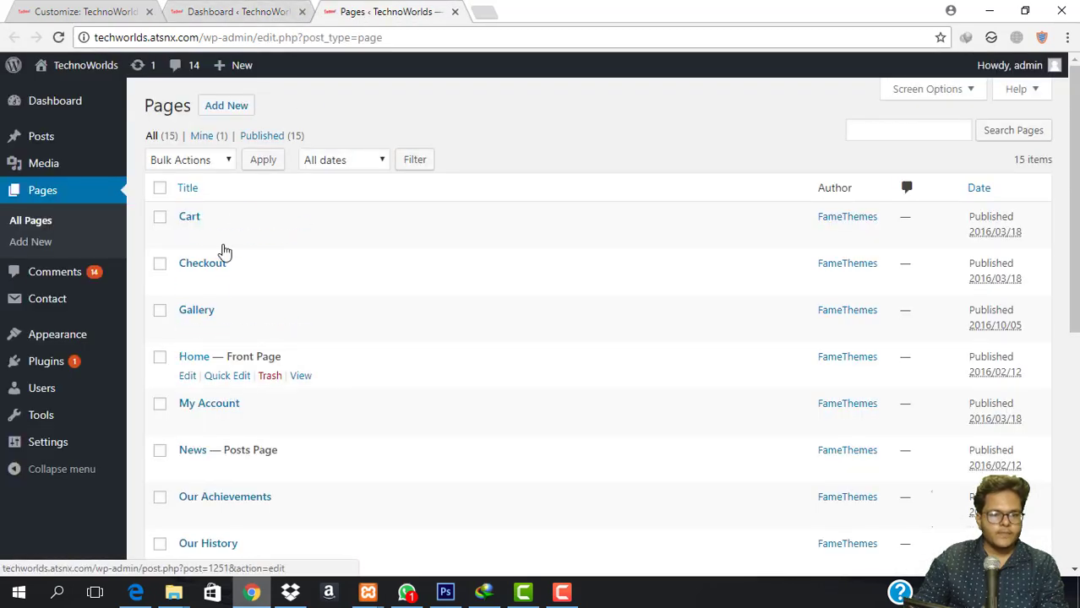
View the Our History page, then return to the customizer's Site Layout dropdown.
scroll(309, 314, "down", 1)
scroll(251, 423, "down", 1)
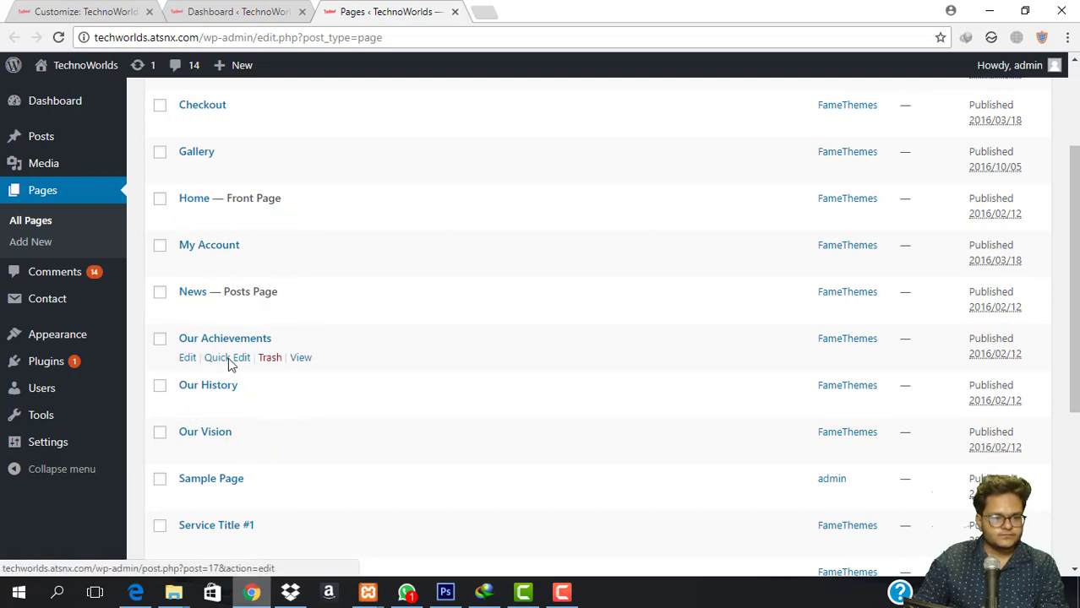
left_click(301, 404)
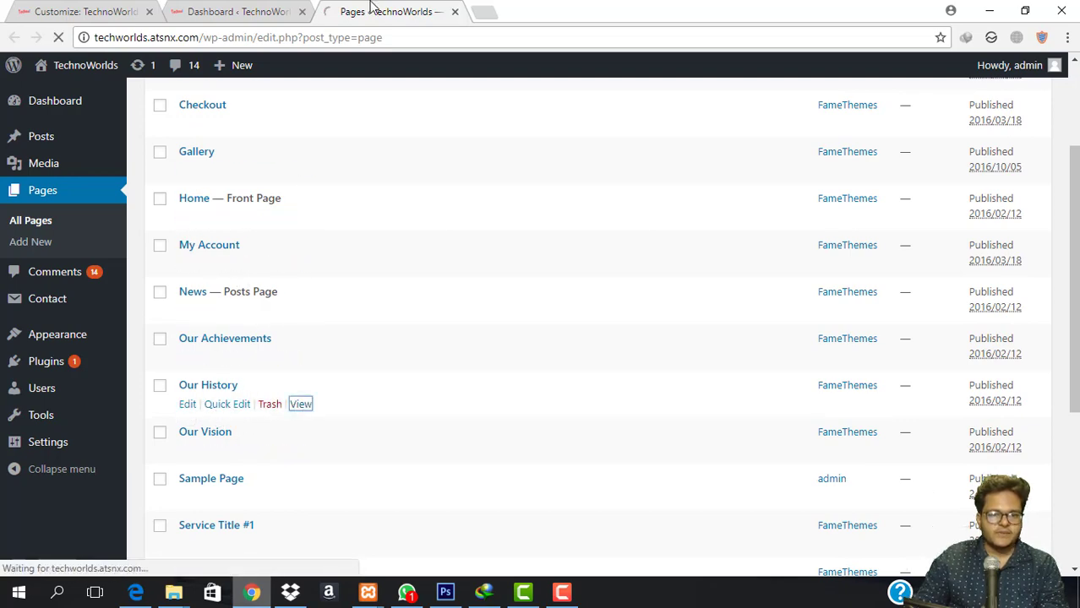
scroll(824, 288, "down", 2)
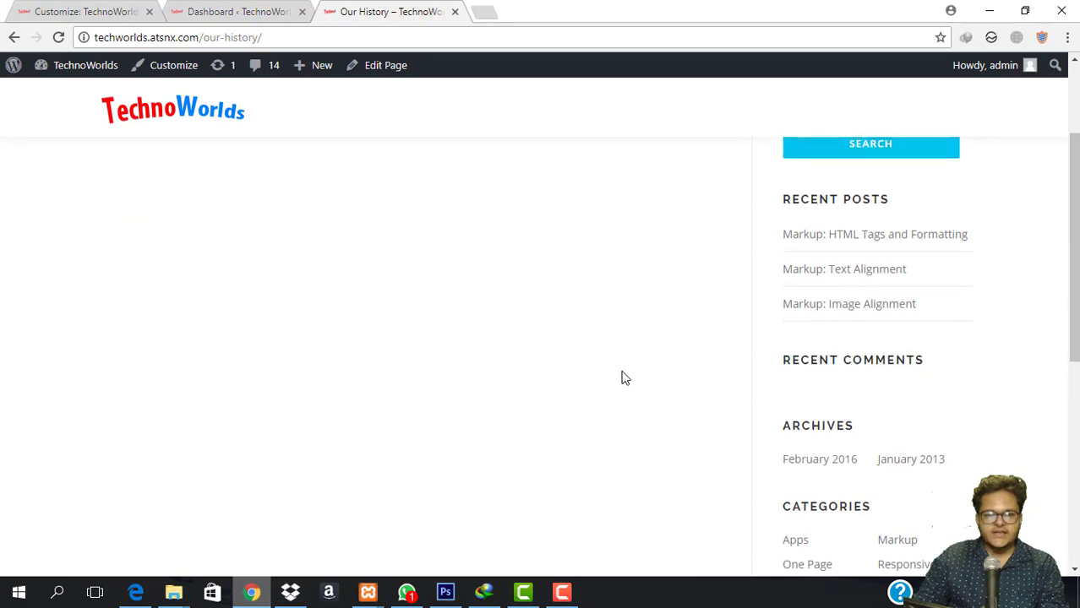
scroll(168, 255, "up", 2)
scroll(875, 367, "down", 7)
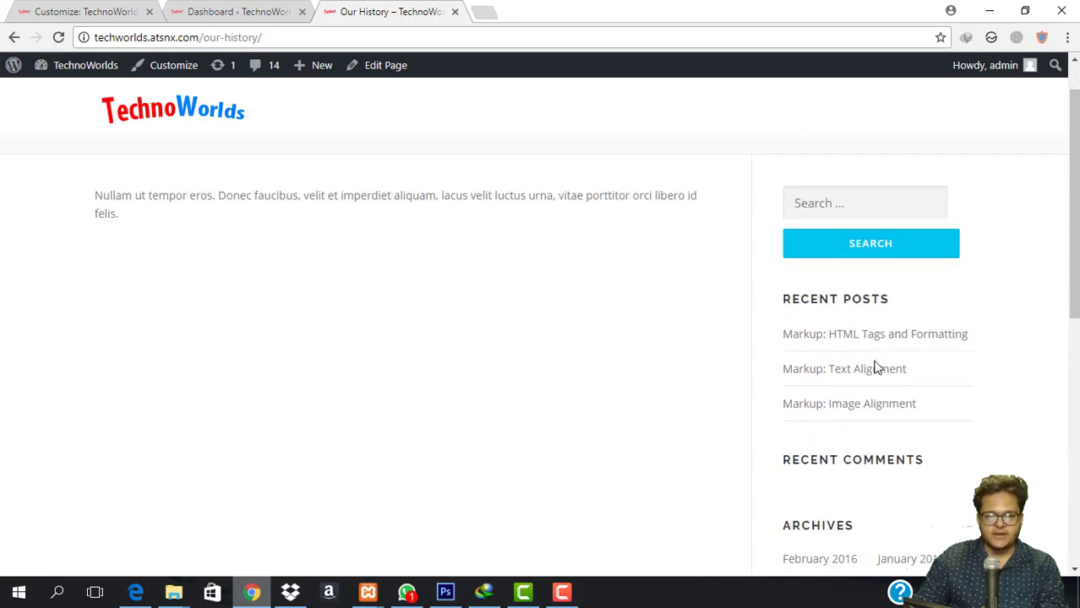
scroll(848, 381, "up", 7)
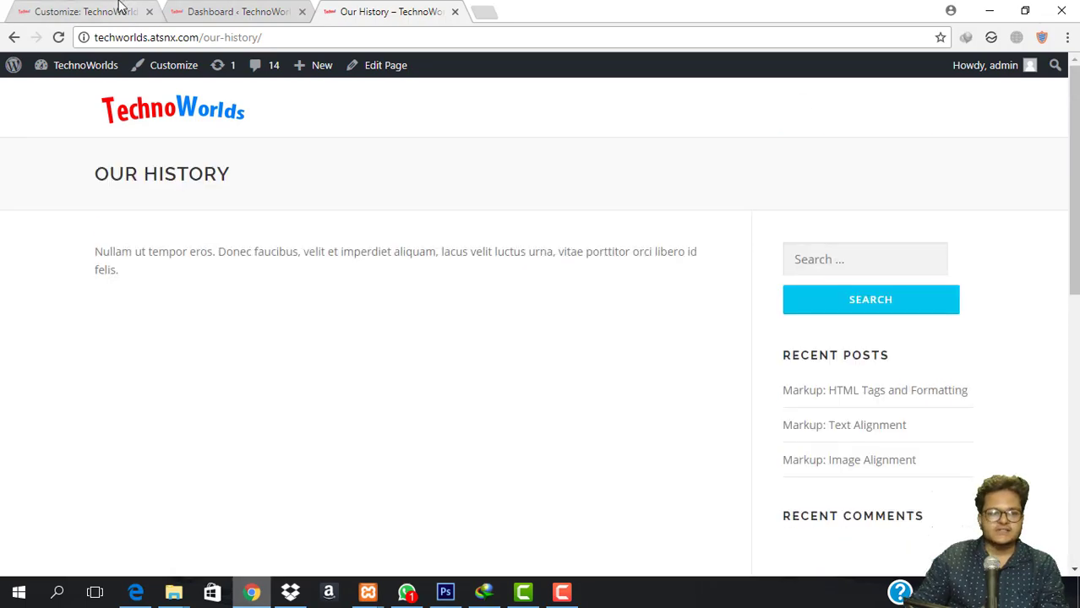
left_click(120, 7)
left_click(101, 225)
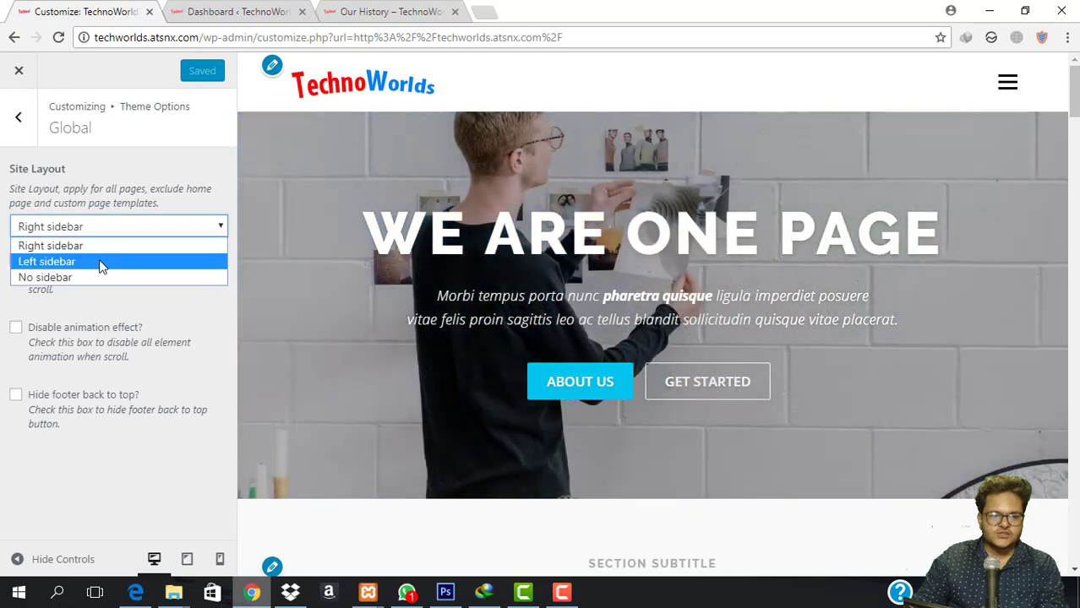
Publish a Left sidebar layout and reload Our History to preview it.
left_click(100, 262)
left_click(186, 71)
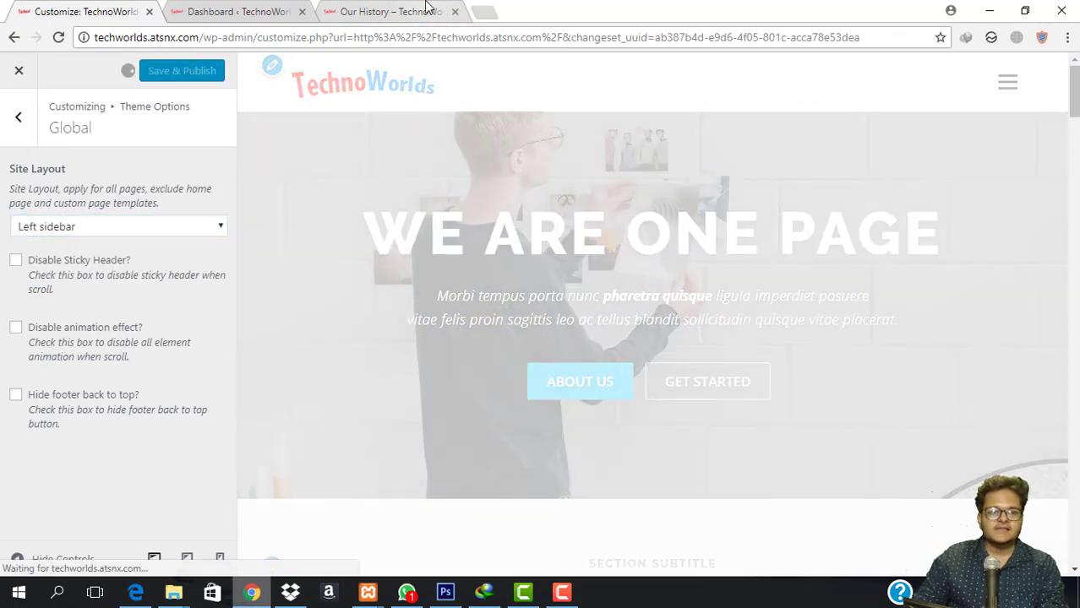
left_click(426, 9)
left_click(487, 41)
key("Return")
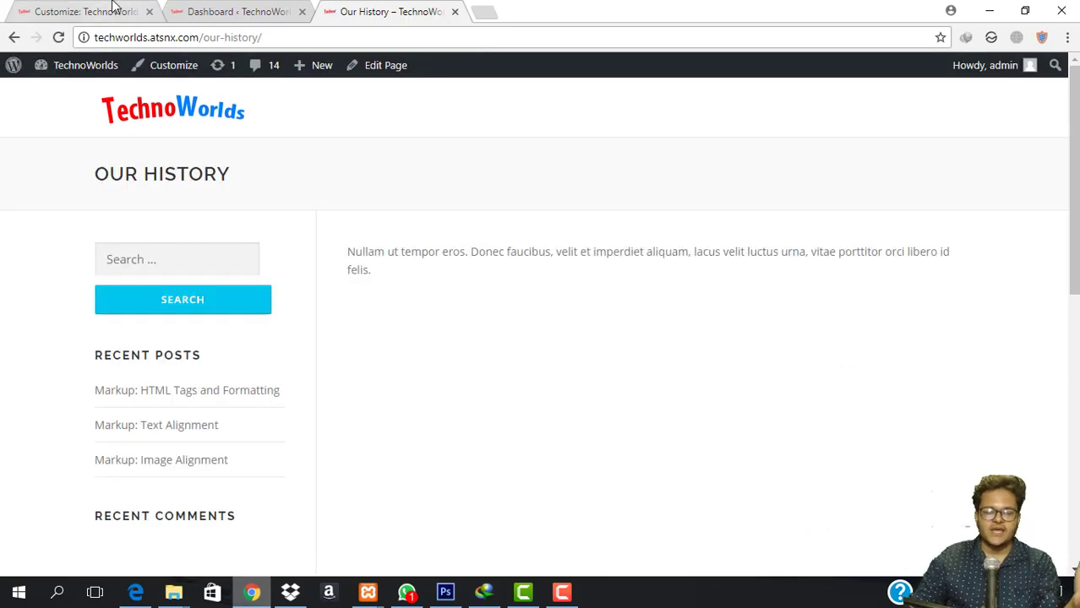
left_click(59, 8)
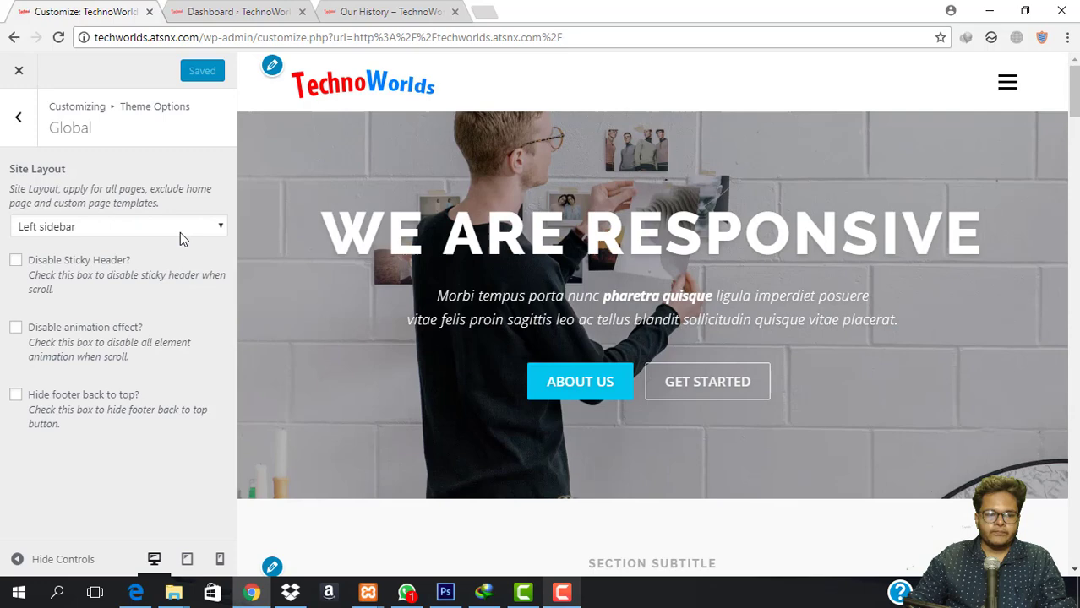
Restore and publish the Right sidebar layout.
left_click(180, 232)
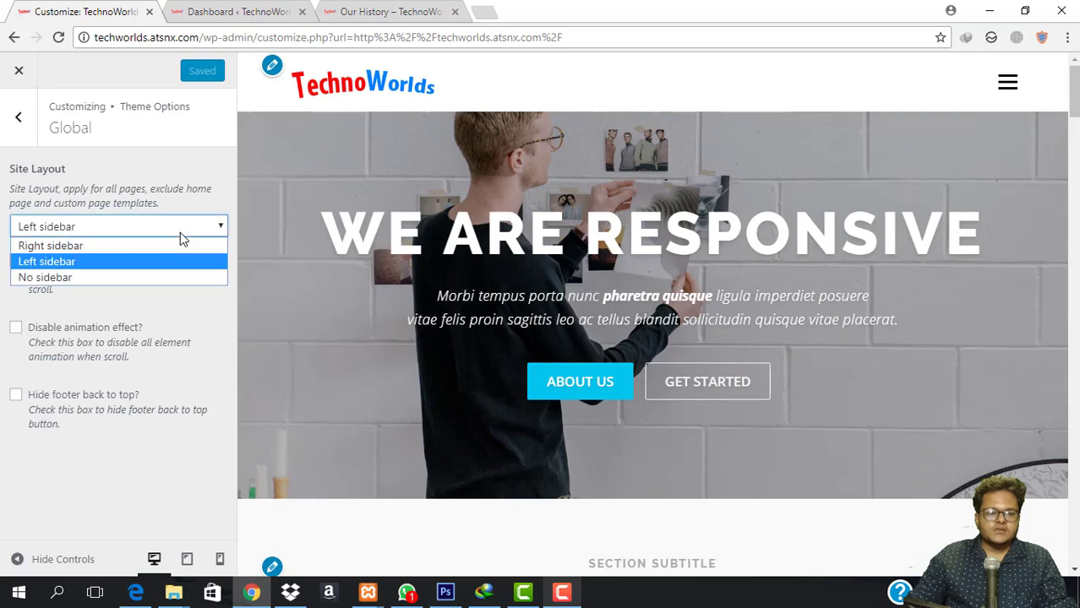
left_click(162, 246)
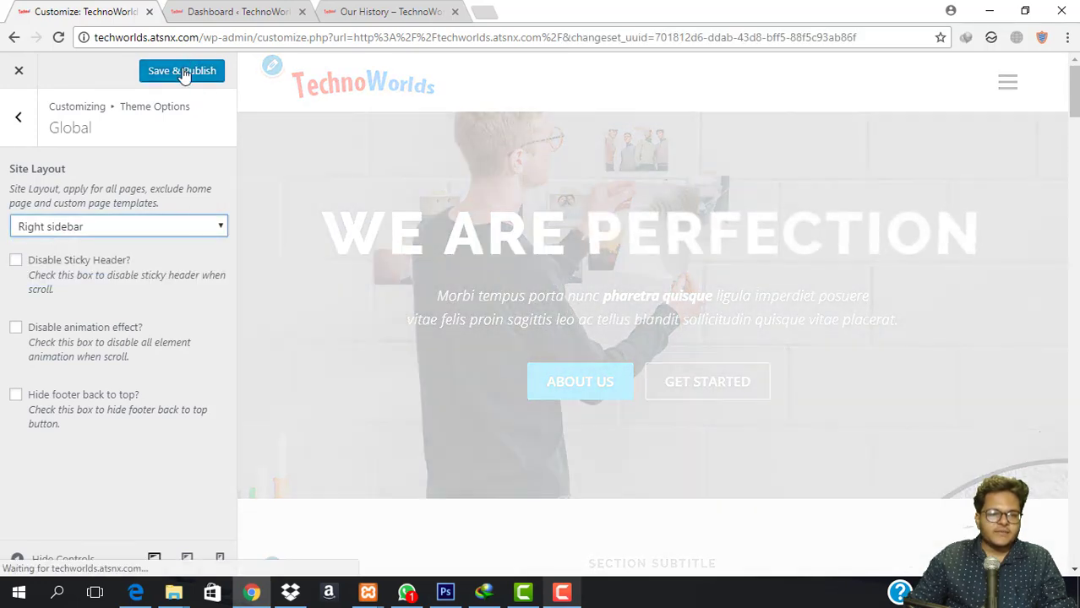
left_click(181, 71)
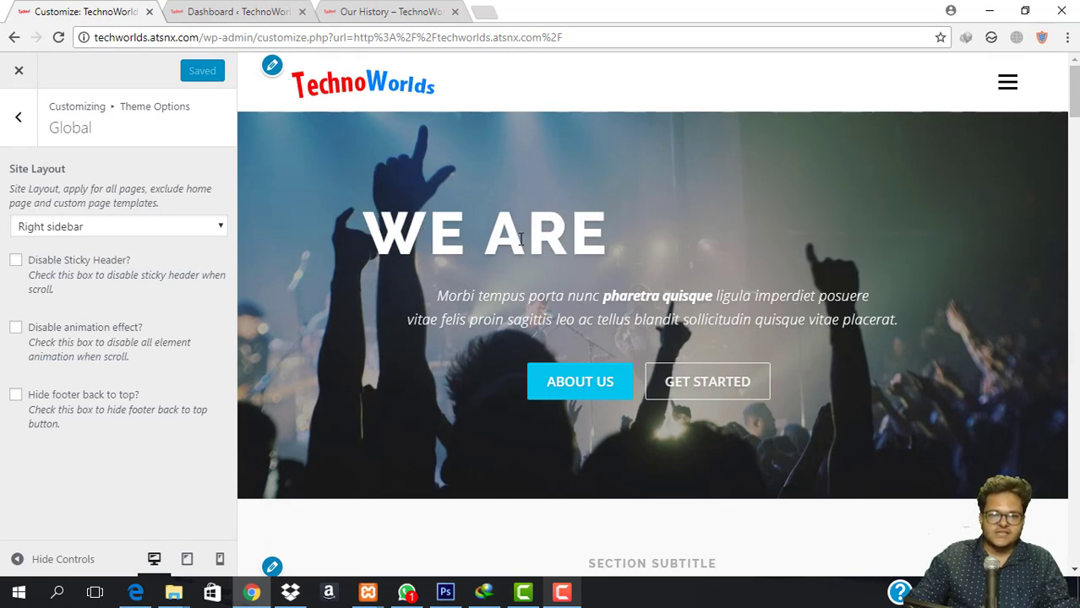
scroll(473, 254, "down", 5)
scroll(519, 244, "down", 10)
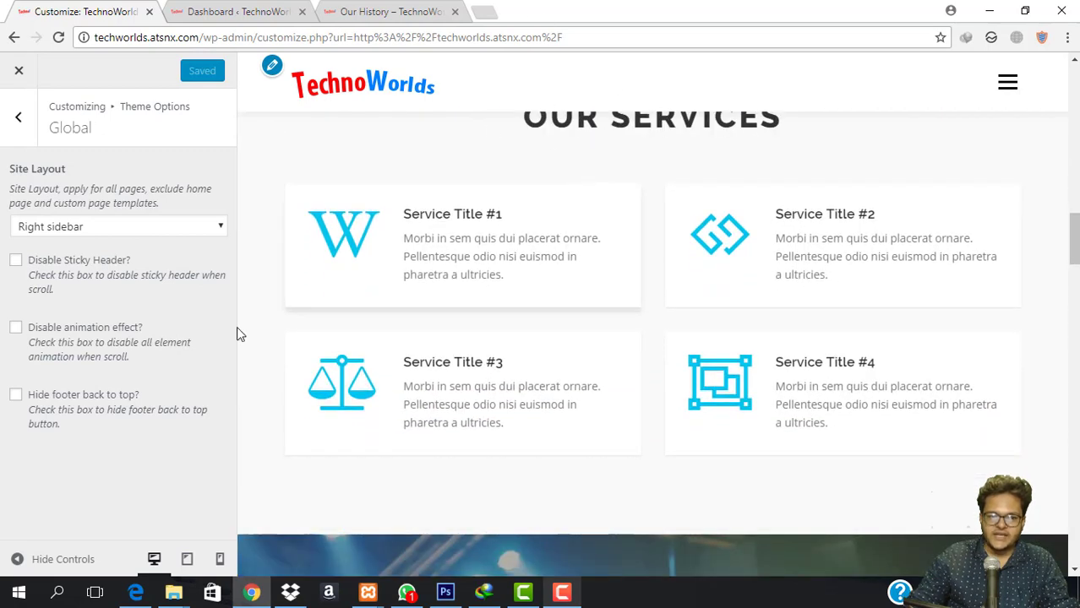
Try Disable Sticky Header, then turn the sticky header back on.
left_click(16, 261)
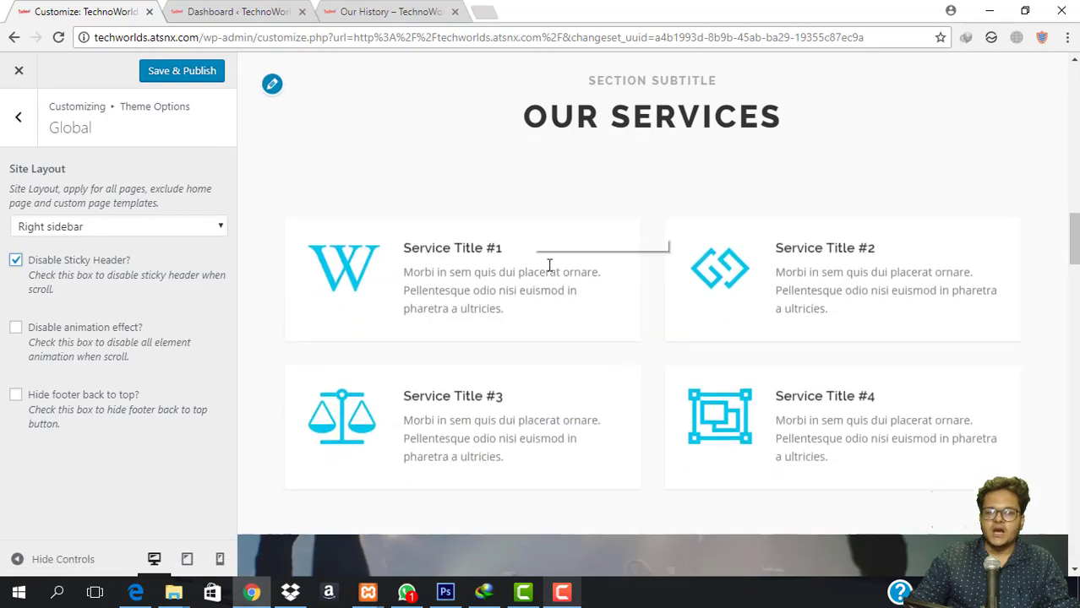
scroll(549, 285, "up", 5)
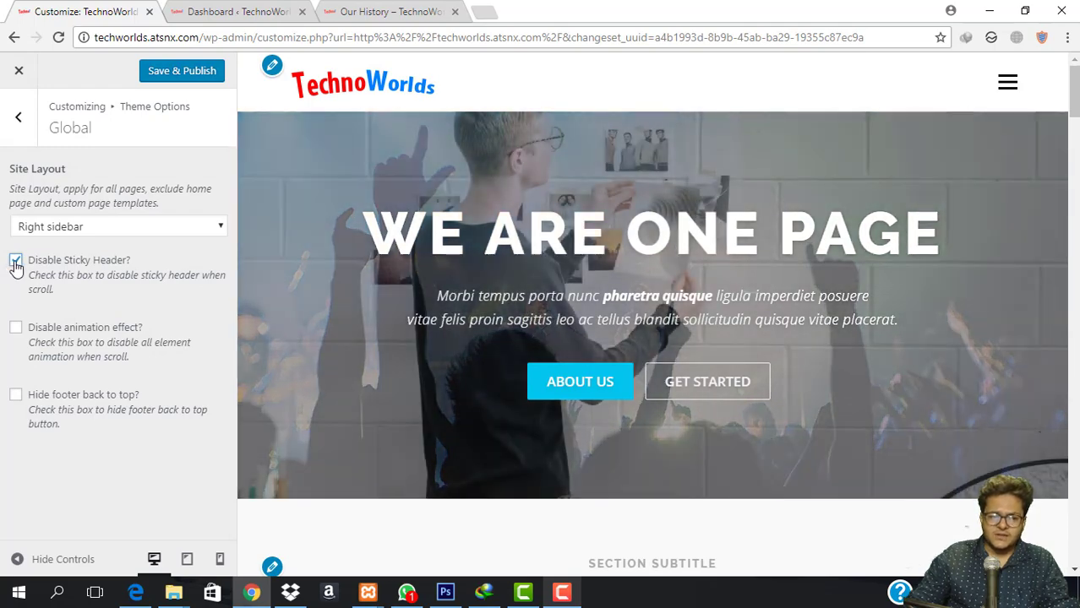
left_click(16, 261)
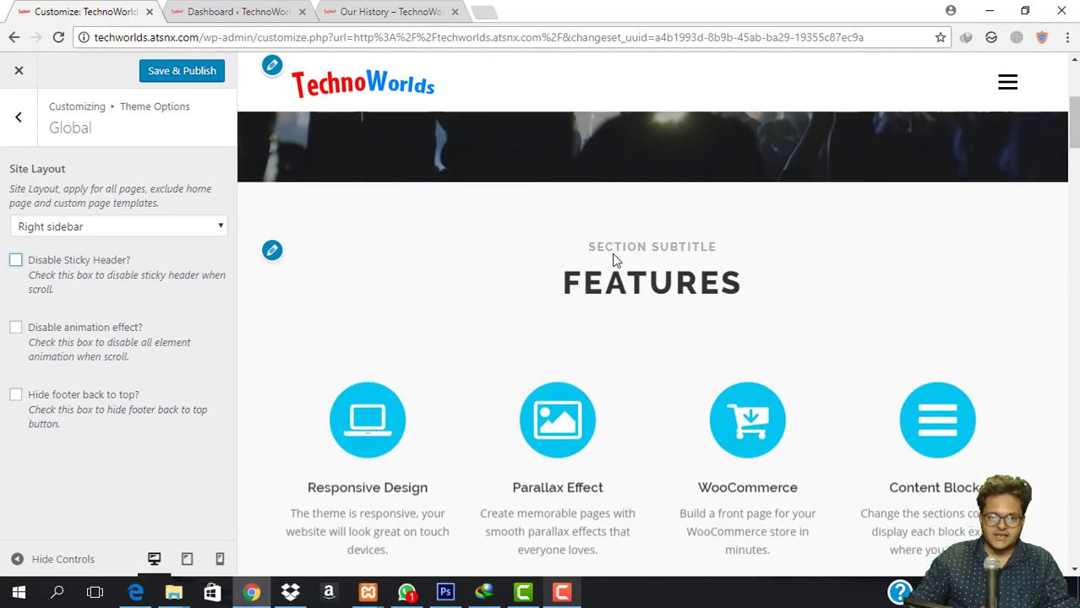
scroll(614, 258, "down", 6)
scroll(614, 258, "up", 6)
scroll(615, 256, "up", 4)
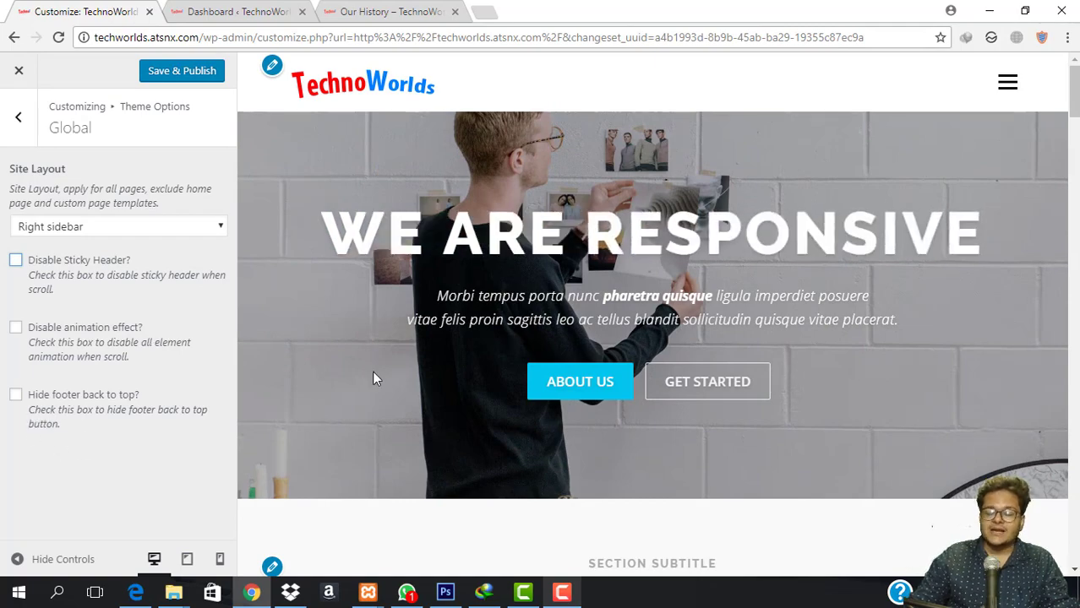
scroll(713, 342, "down", 5)
scroll(713, 342, "down", 15)
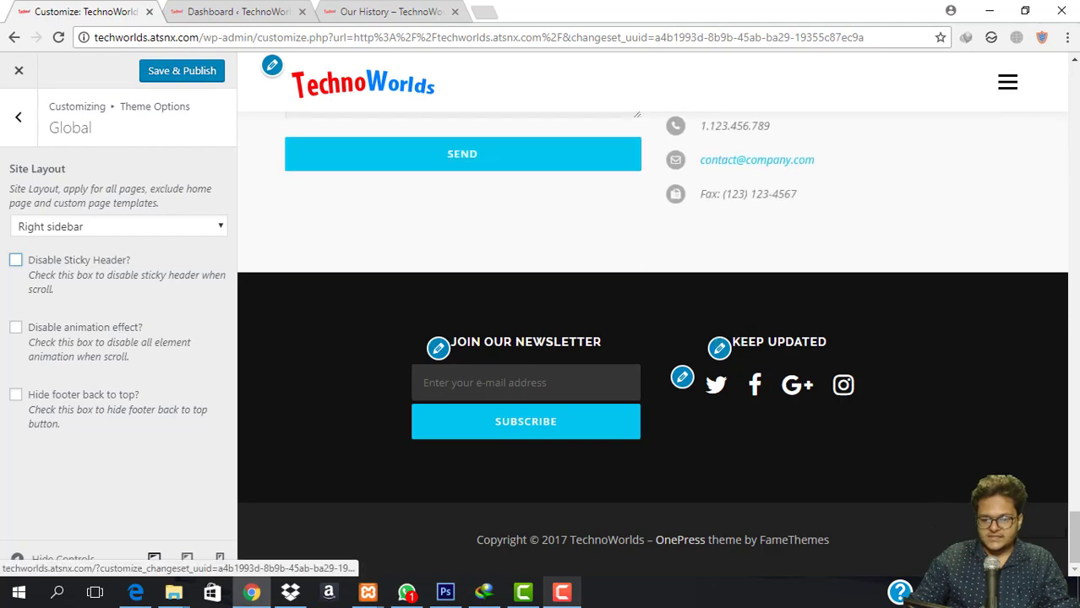
scroll(873, 323, "up", 20)
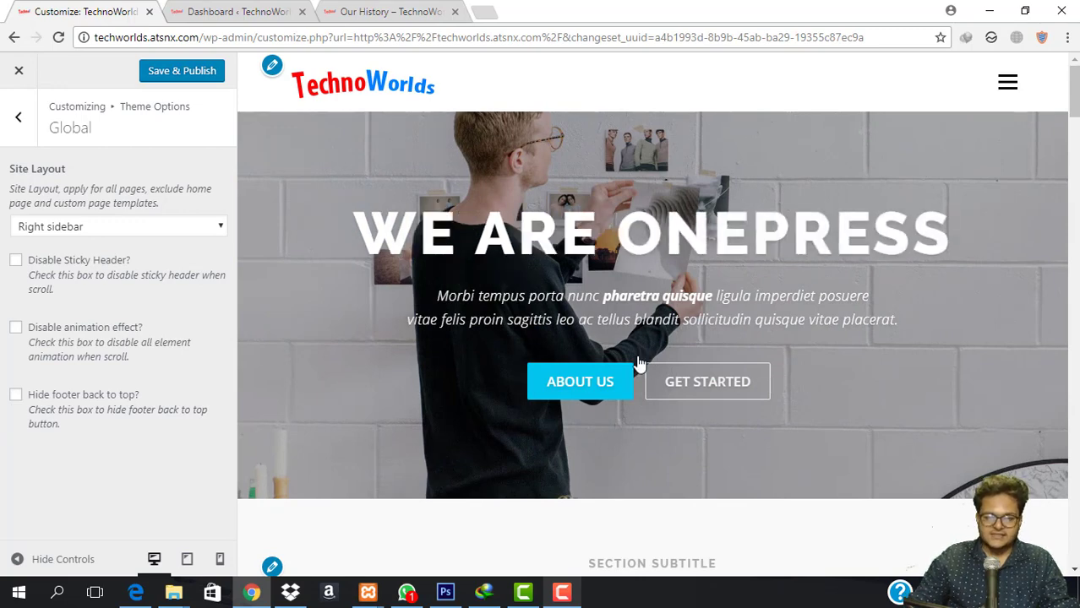
left_click(17, 118)
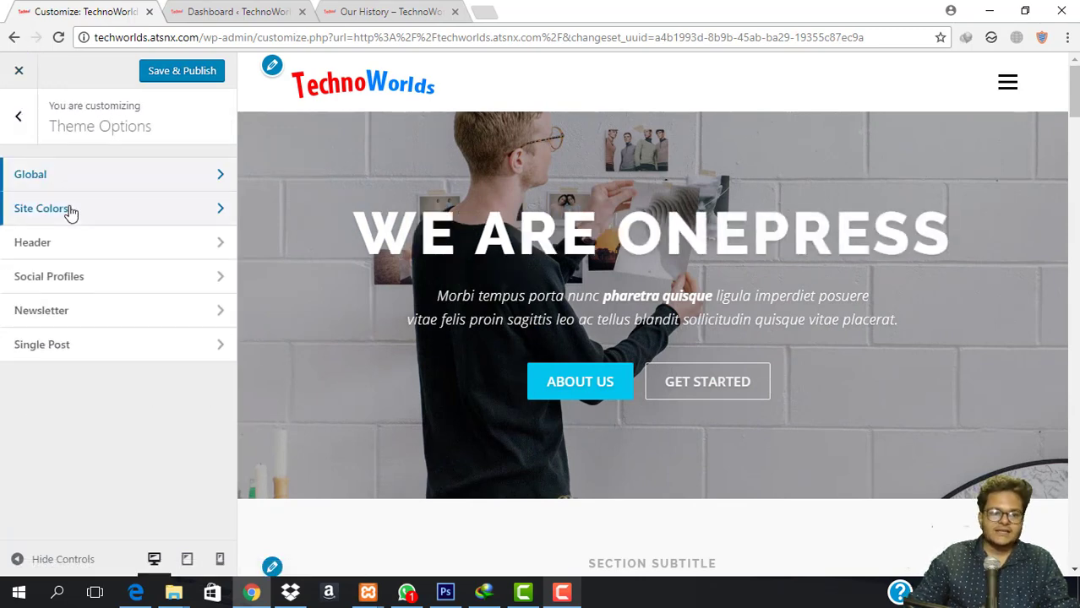
In Site Colors, try grey, red and blue shades for the footer background.
left_click(71, 211)
scroll(655, 323, "down", 8)
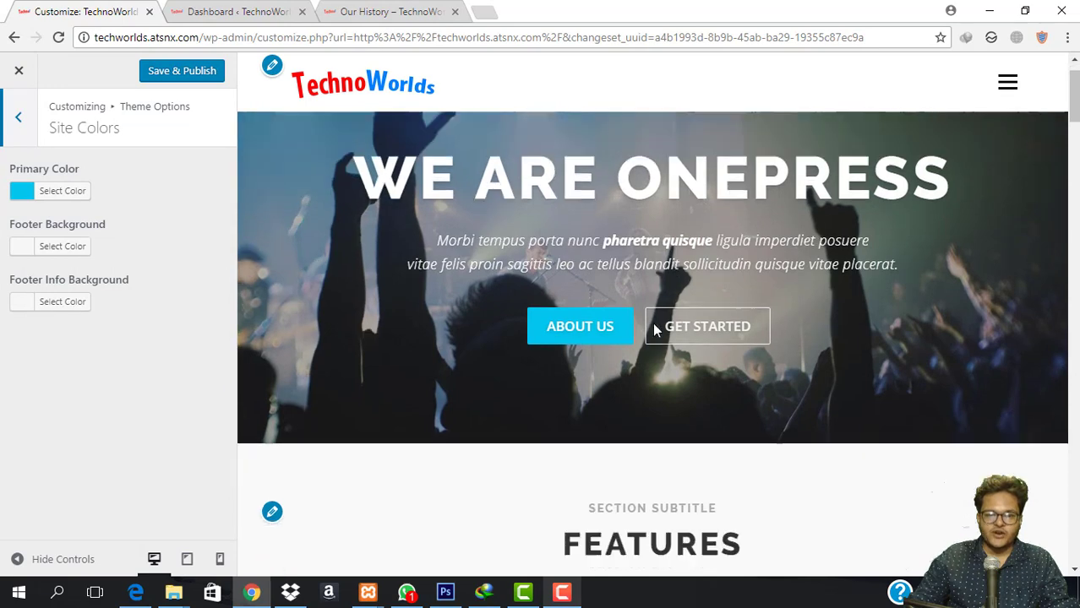
scroll(655, 324, "up", 7)
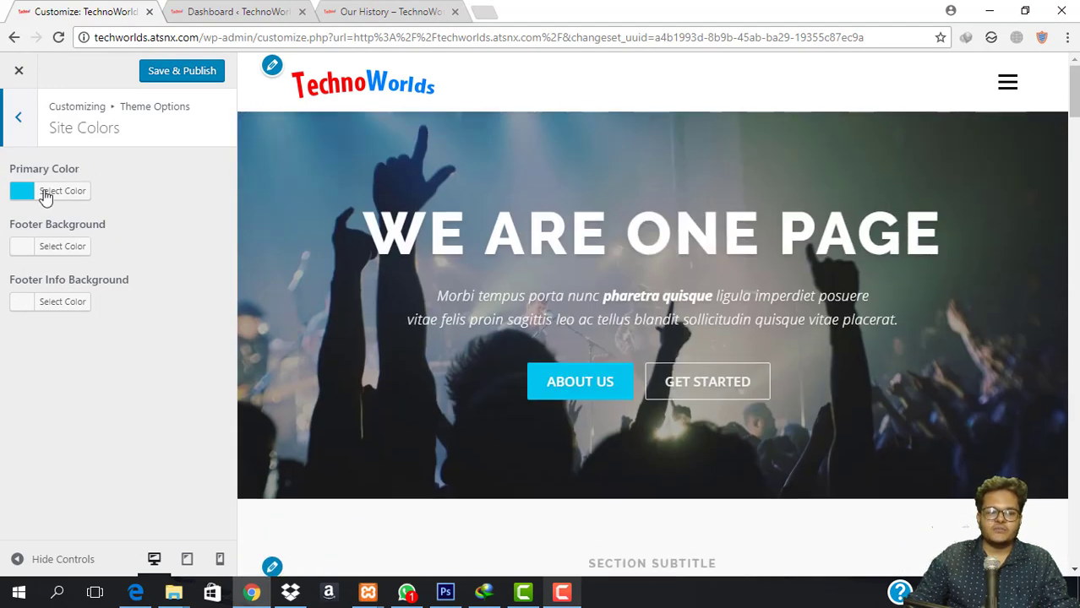
scroll(592, 381, "down", 5)
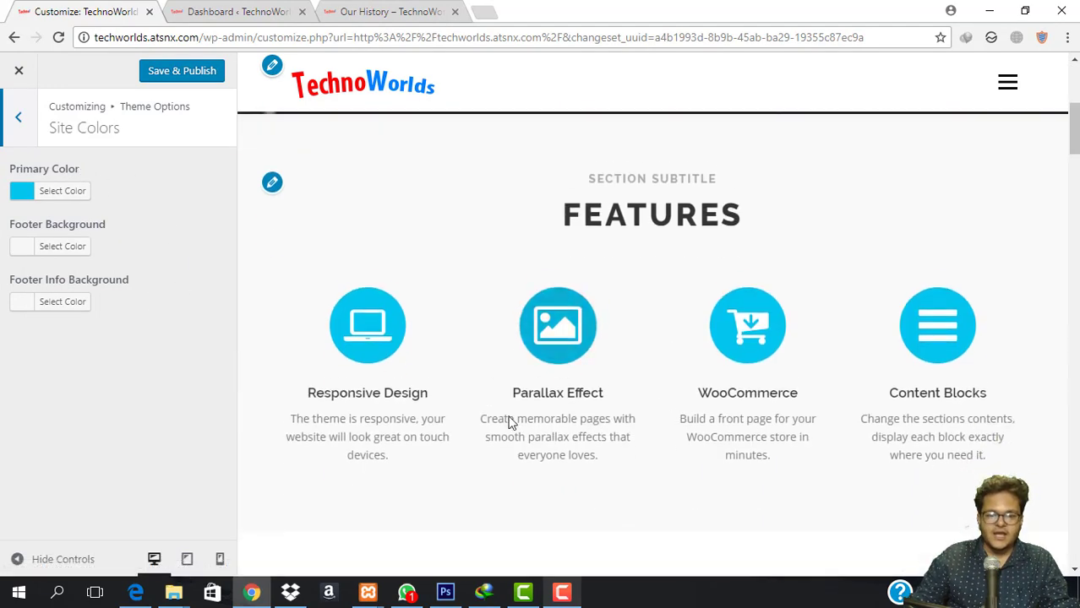
scroll(530, 360, "down", 15)
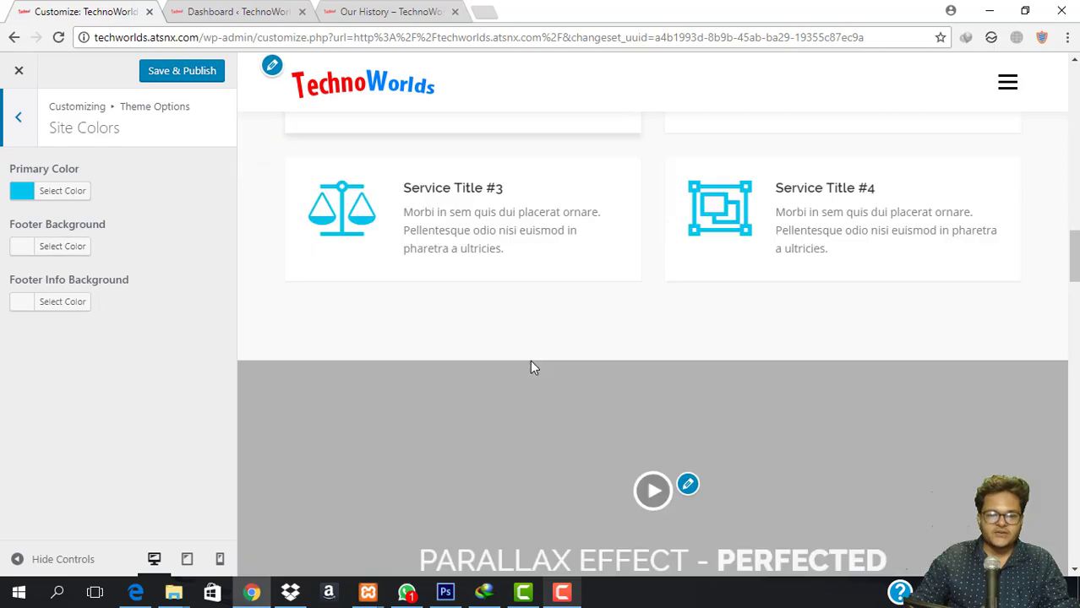
scroll(534, 369, "down", 5)
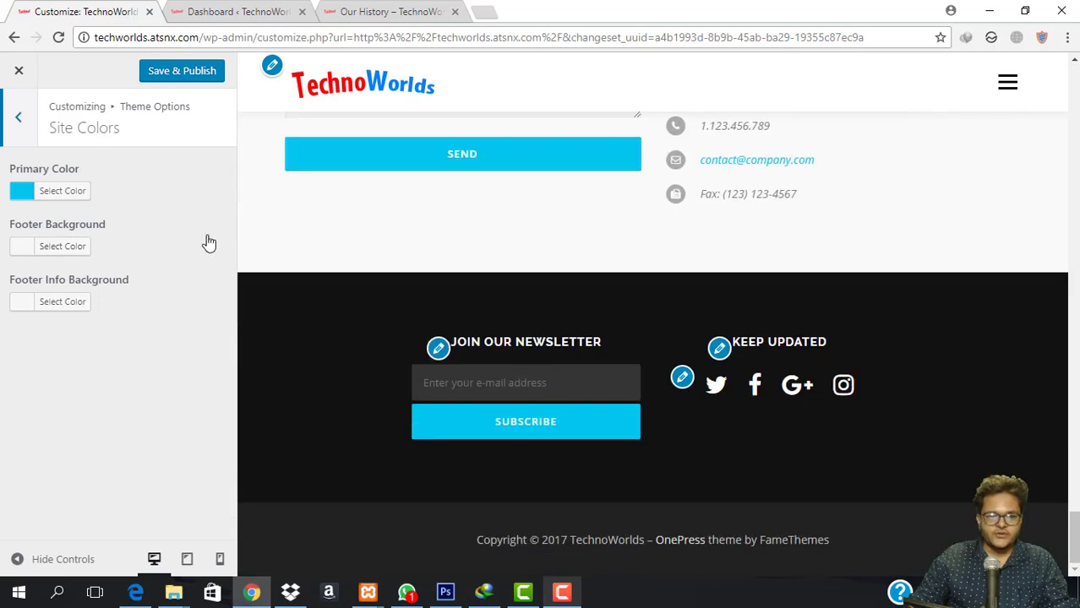
left_click(59, 253)
left_click(72, 341)
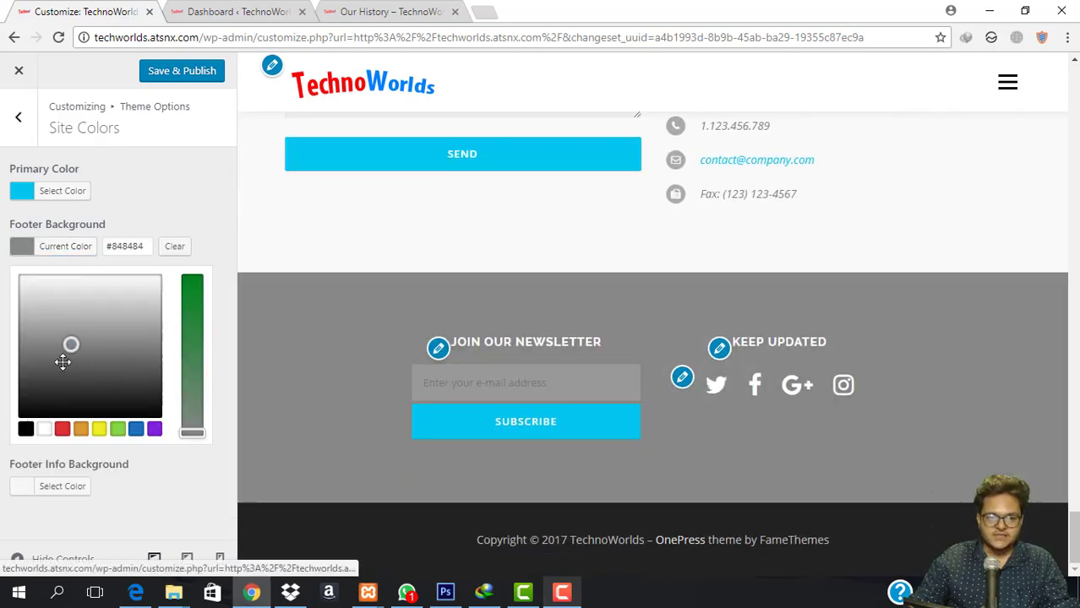
left_click_drag(62, 361, 3, 437)
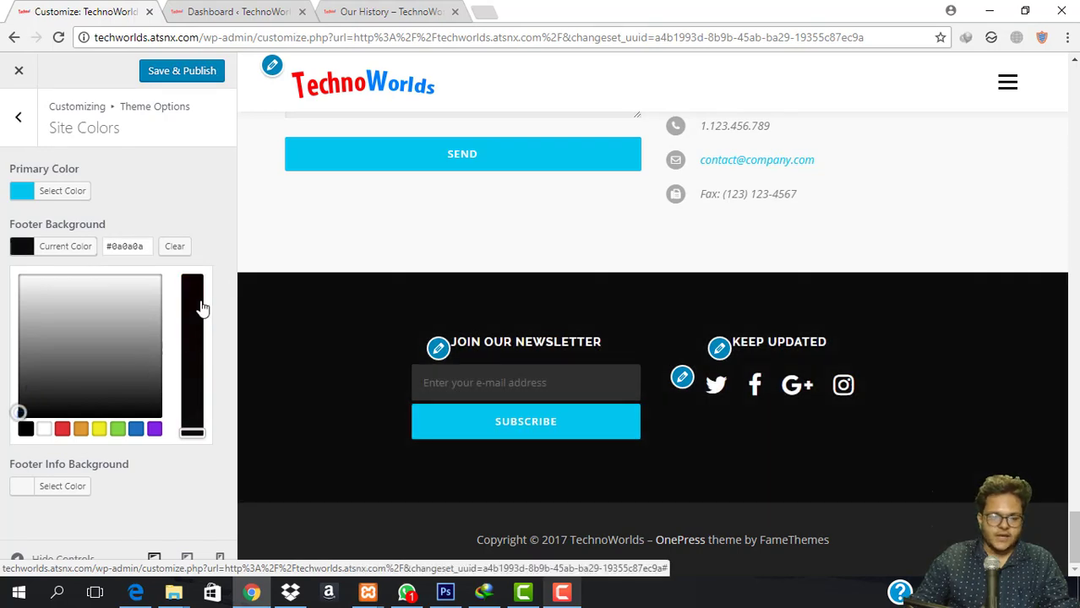
left_click_drag(201, 309, 203, 277)
left_click_drag(63, 346, 101, 286)
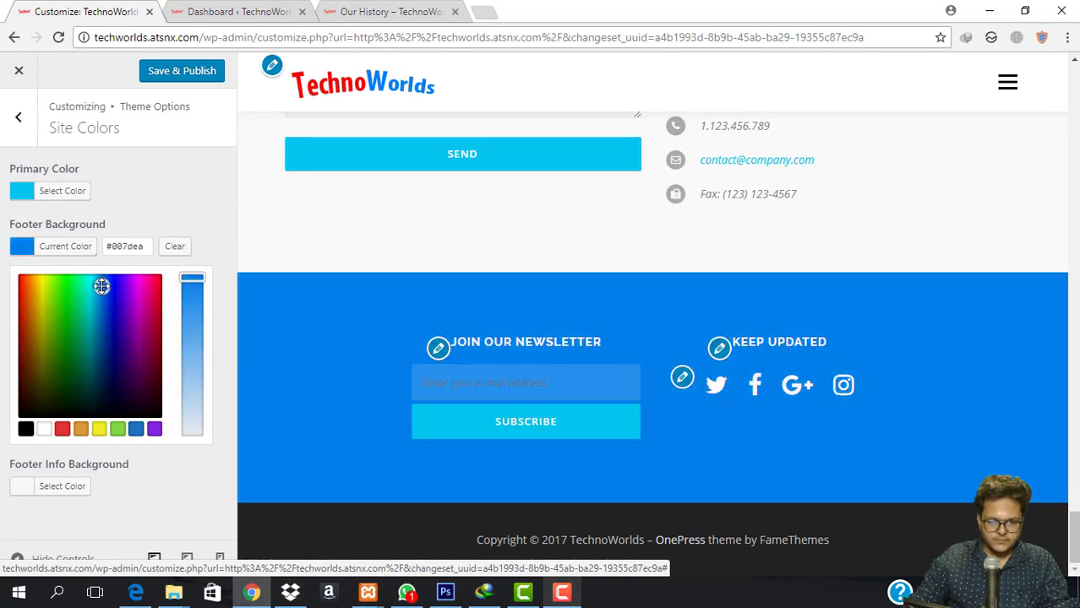
Set the footer background back to near-black #0a0000.
scroll(808, 341, "up", 15)
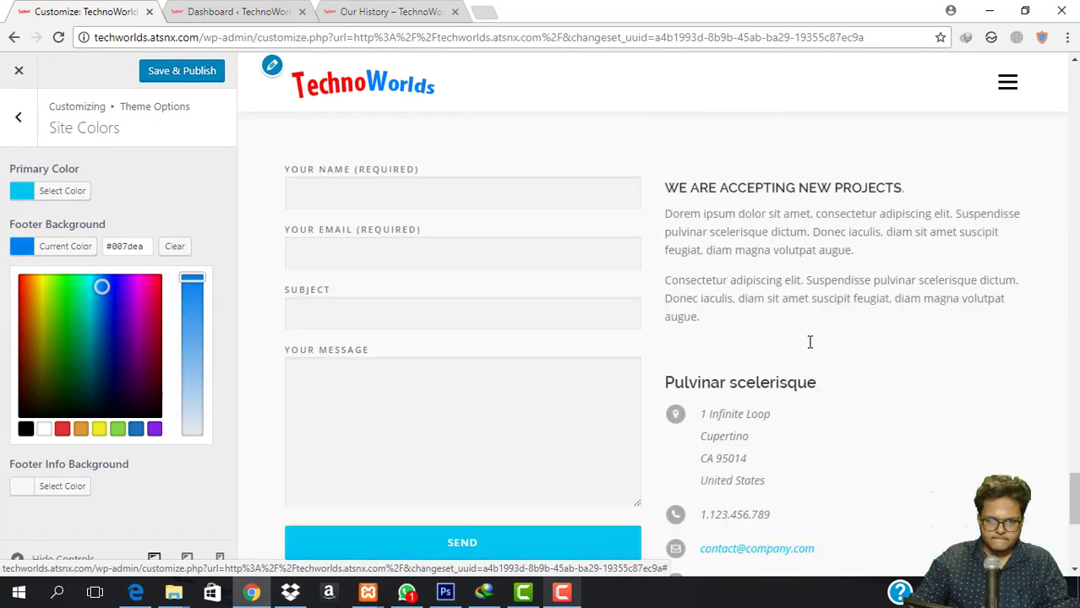
scroll(808, 341, "down", 12)
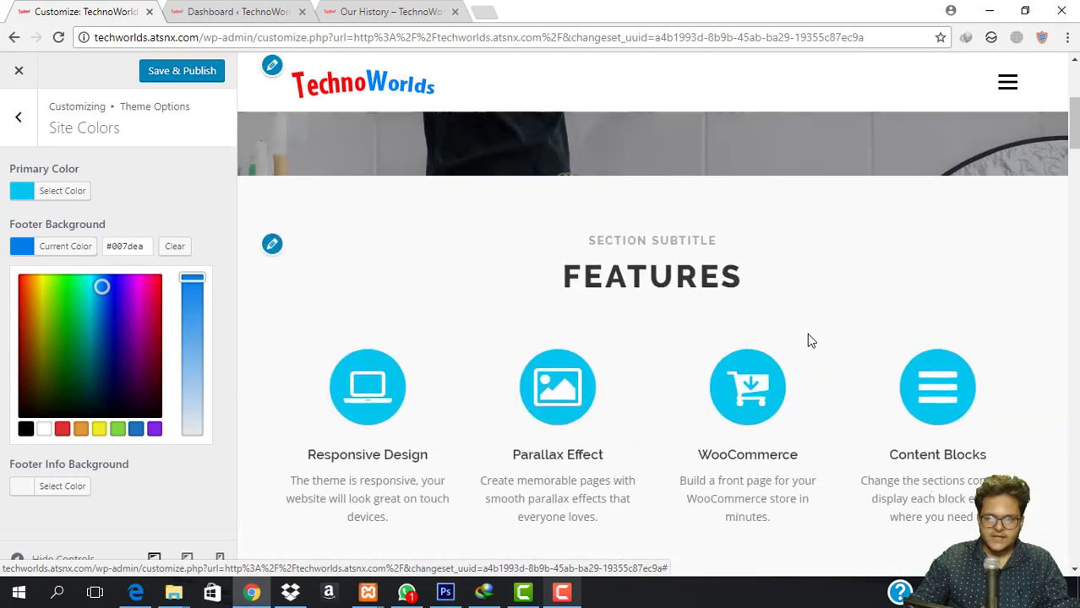
scroll(809, 340, "down", 10)
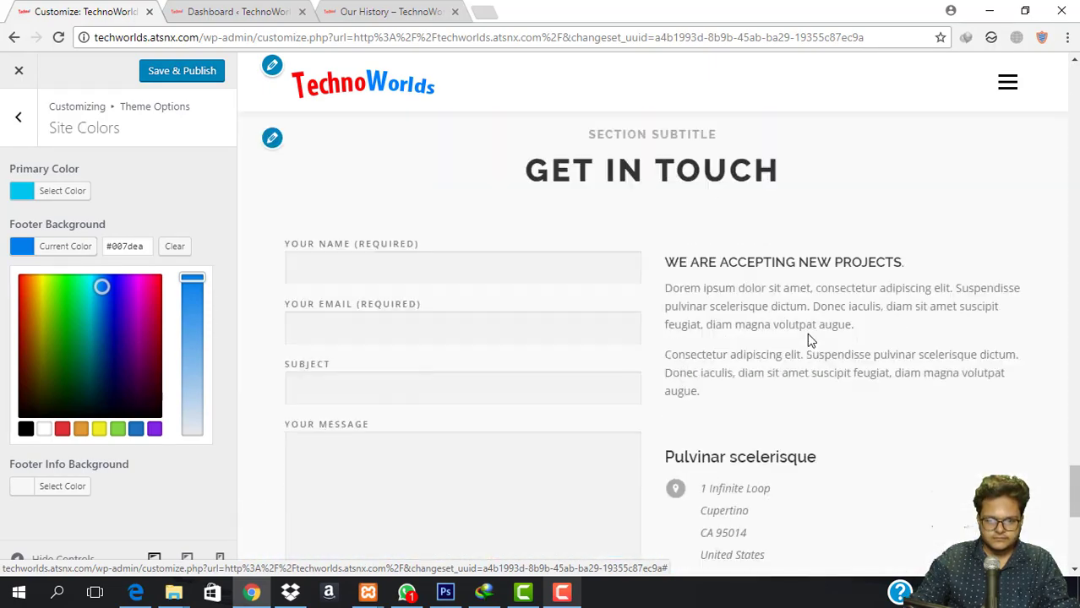
left_click_drag(95, 330, 2, 485)
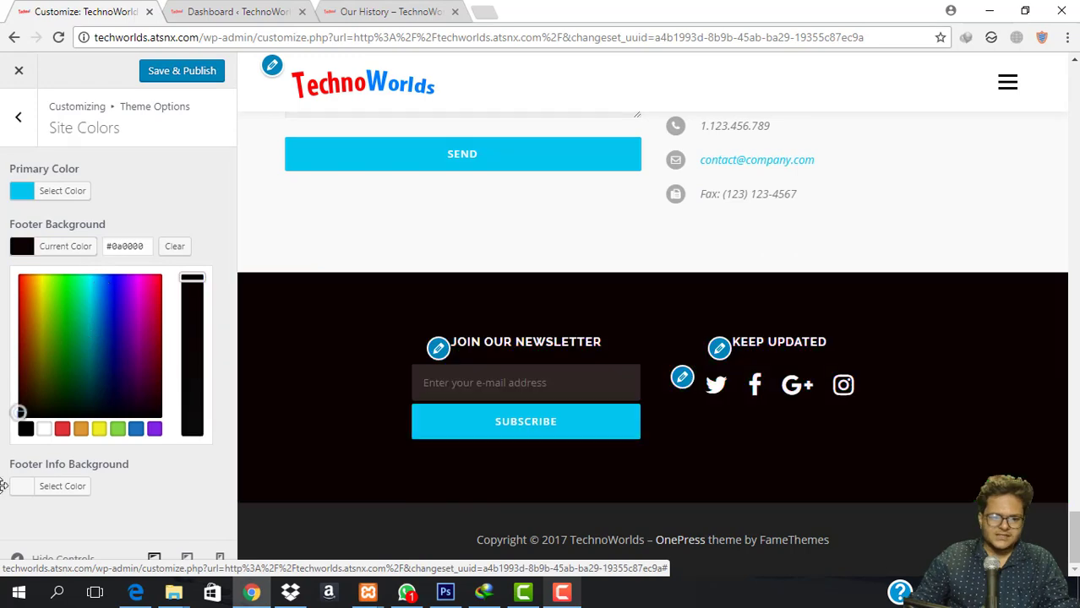
Try grey shades for Footer Info Background, clear it, and publish the colours.
left_click(30, 488)
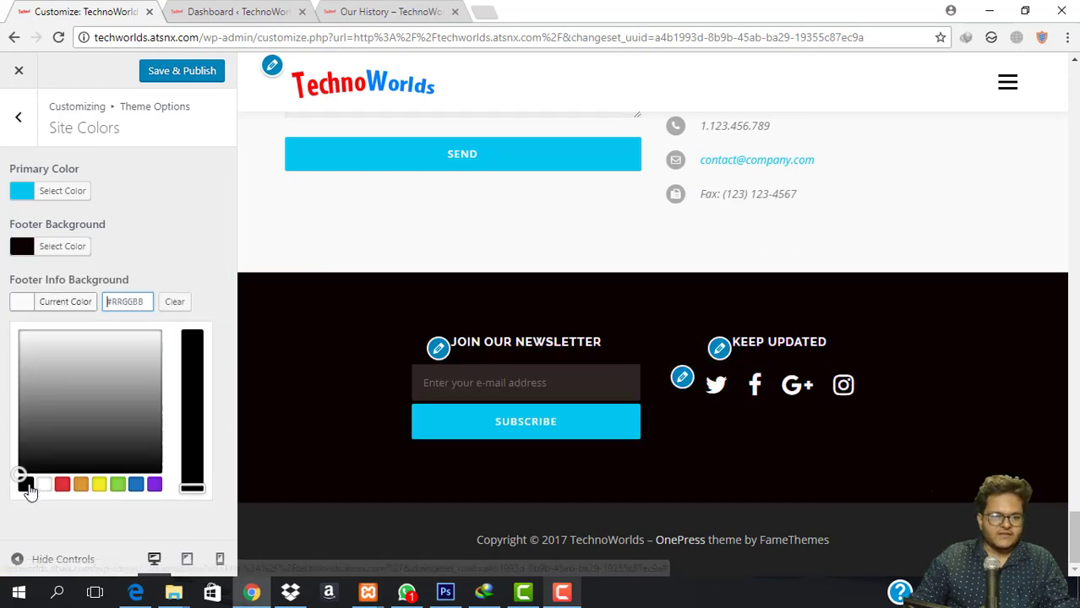
left_click_drag(39, 417, 99, 453)
left_click_drag(88, 383, 152, 415)
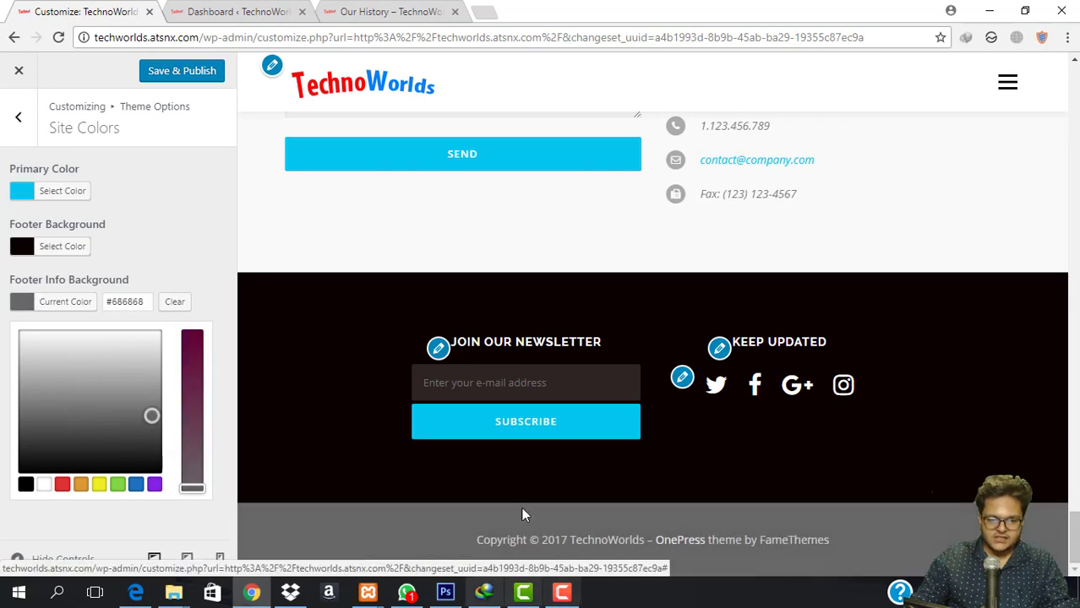
left_click(39, 391)
left_click(40, 424)
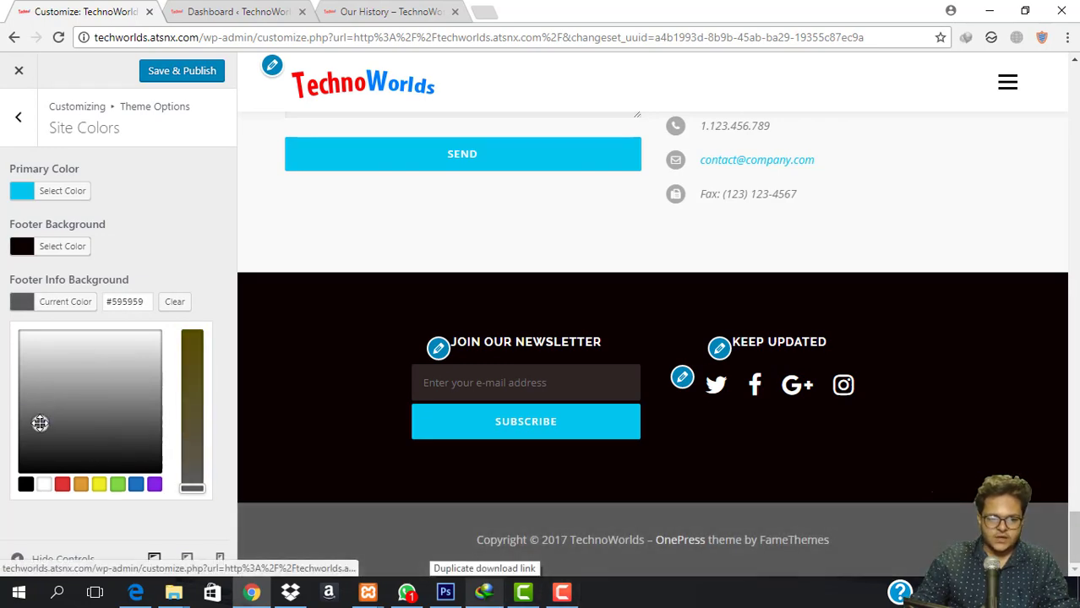
left_click(175, 303)
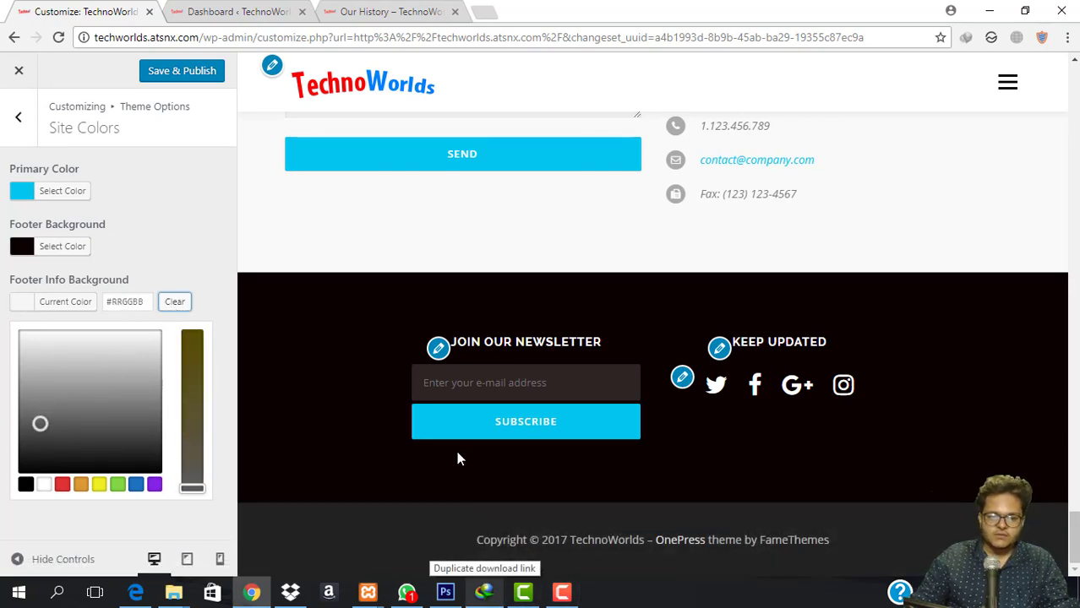
left_click(184, 78)
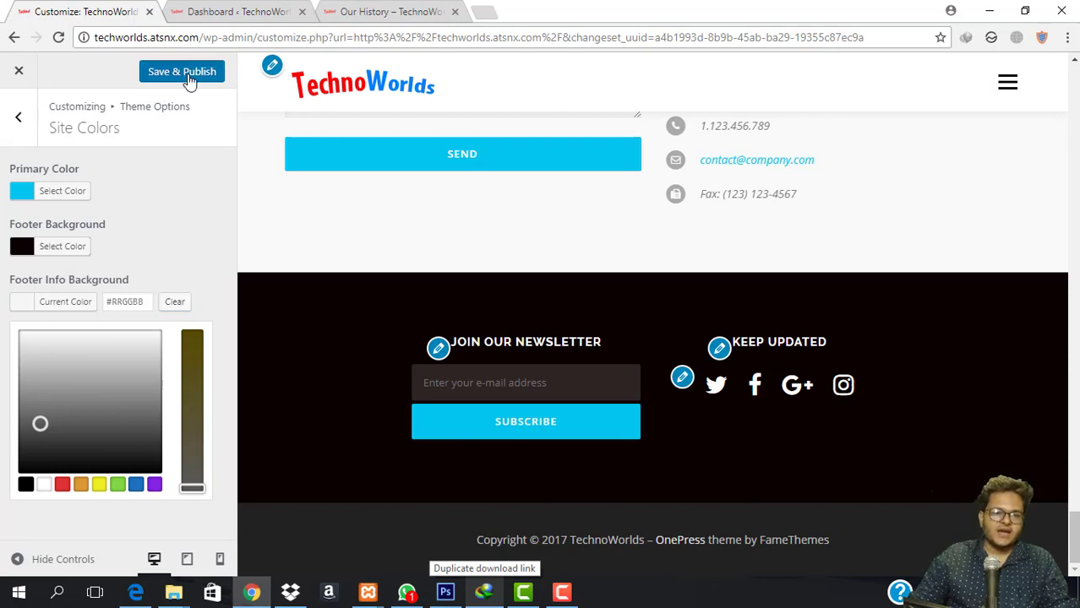
left_click(19, 126)
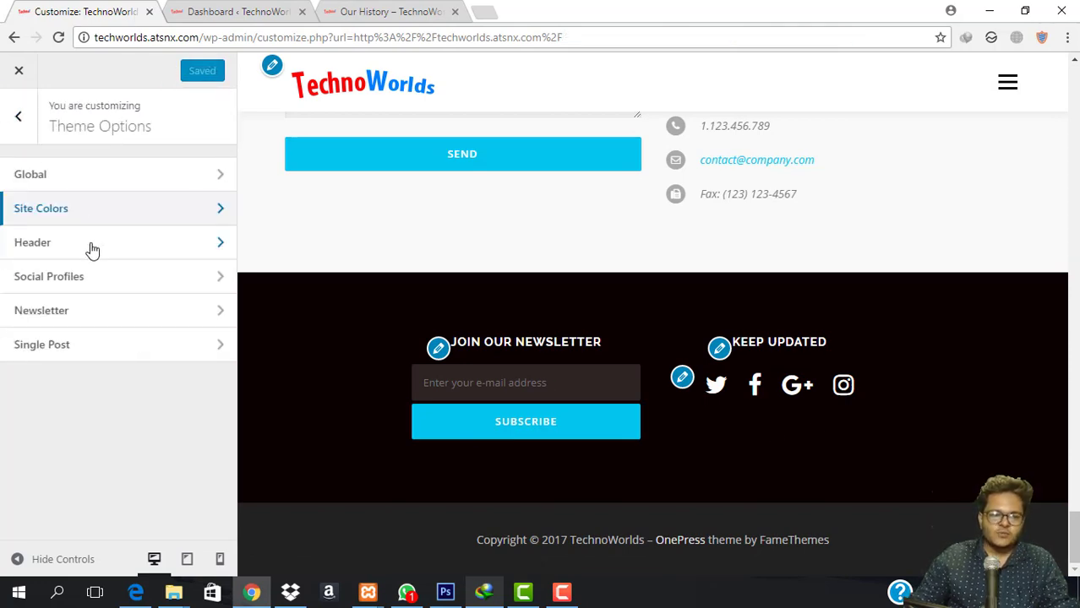
Open Theme Options > Header and inspect the background and site title colour pickers unchanged.
left_click(90, 243)
scroll(530, 275, "up", 5)
scroll(534, 272, "up", 15)
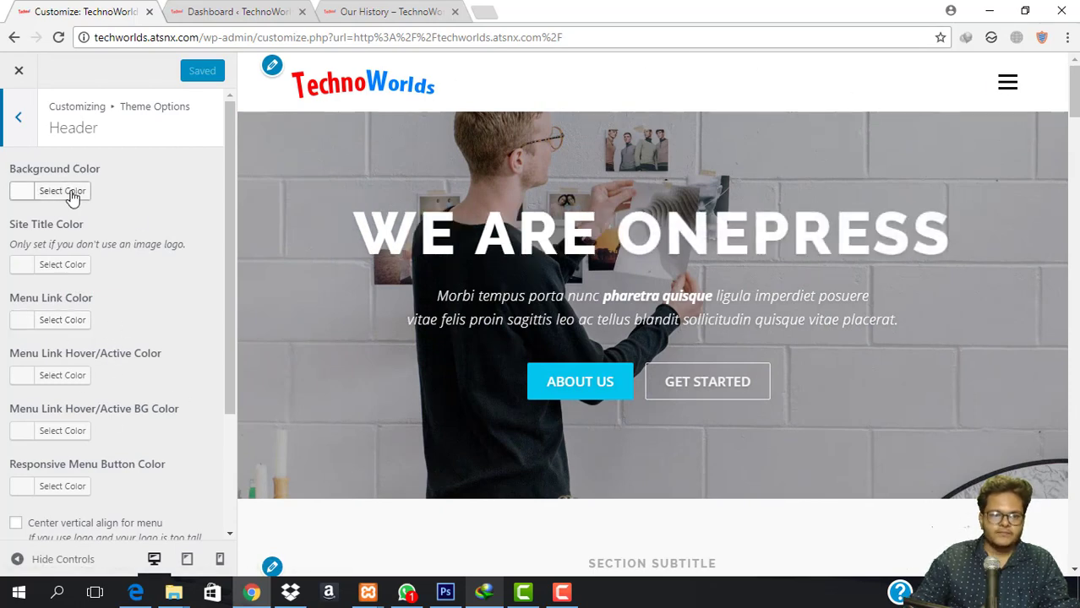
left_click(68, 192)
mouse_move(58, 317)
left_mouse_down()
mouse_move(113, 297)
mouse_move(133, 266)
mouse_move(137, 301)
left_mouse_up()
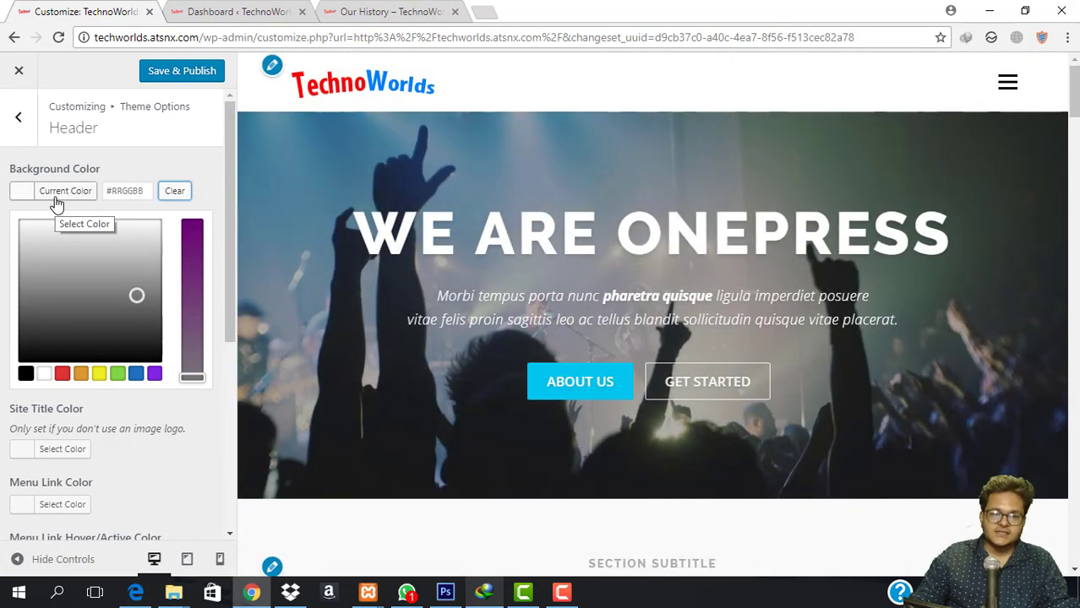
left_click(56, 200)
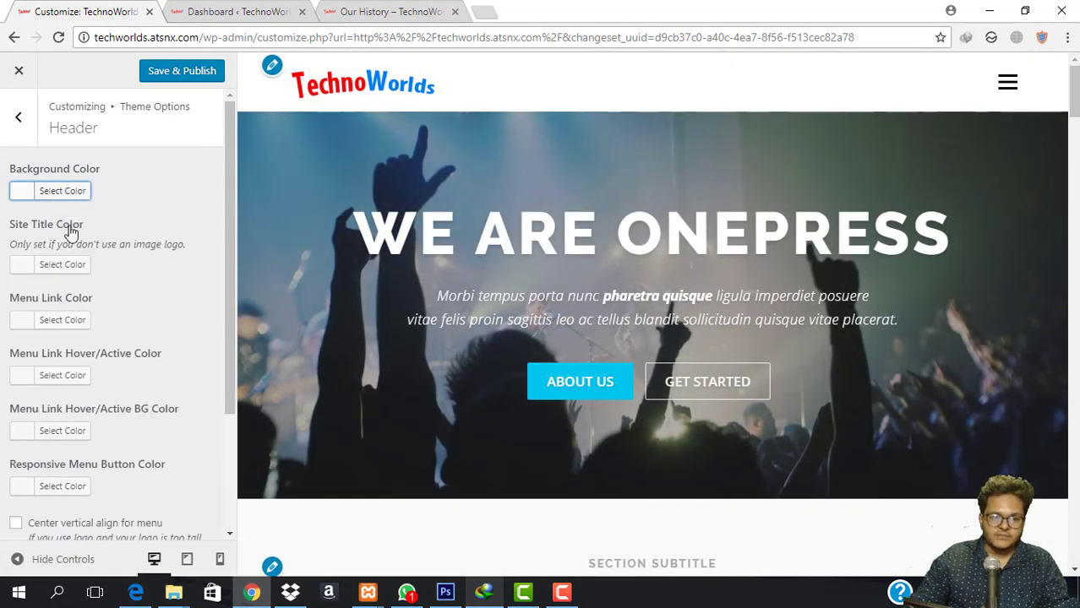
left_click(55, 267)
left_click(56, 268)
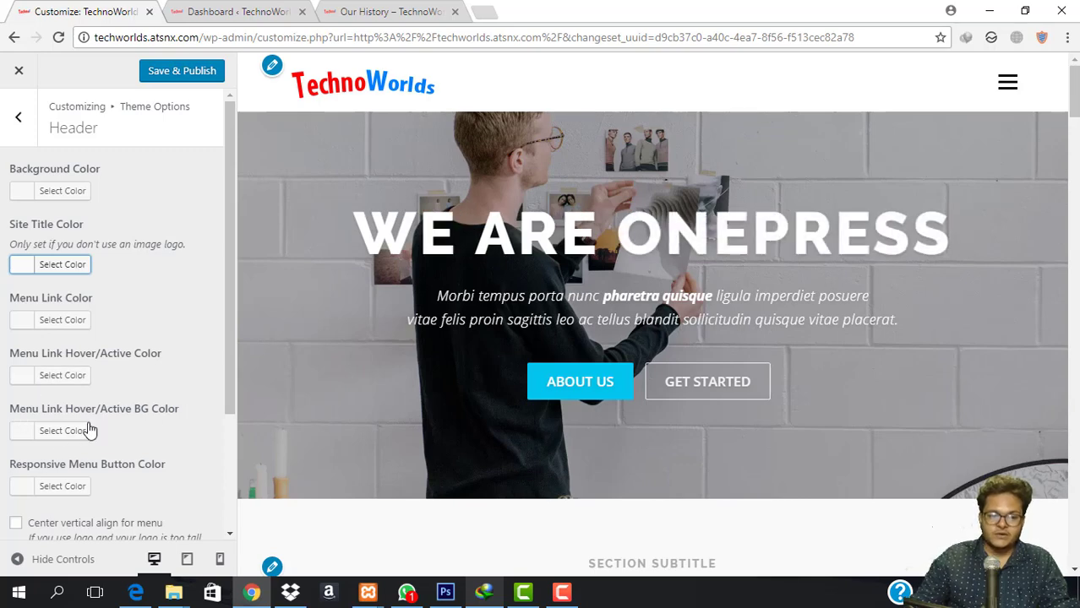
scroll(72, 445, "down", 2)
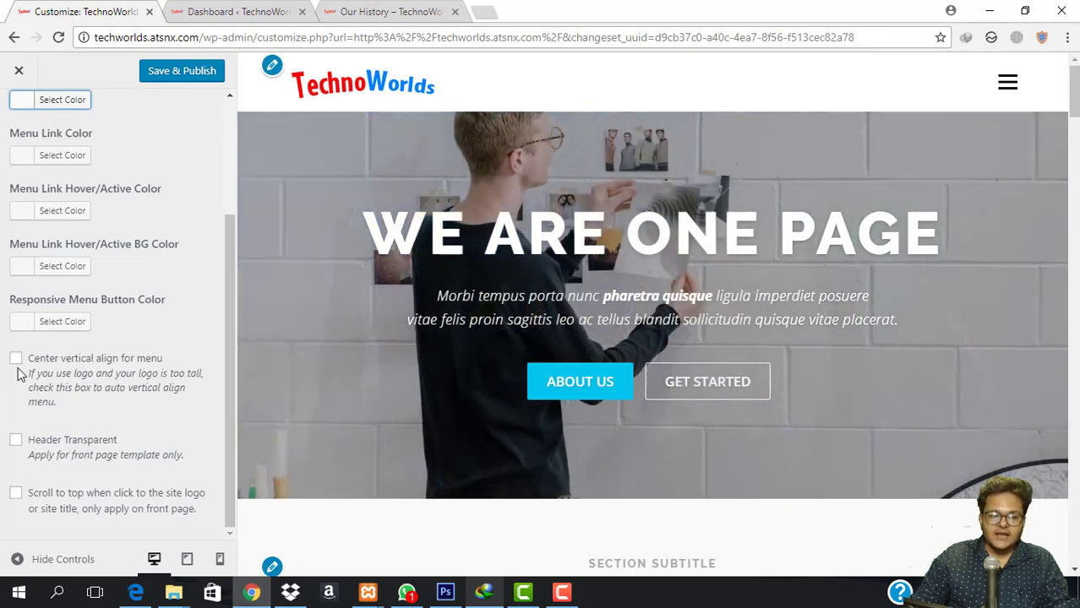
Enable centre-aligned menu and logo scroll-to-top, test via the logo, and publish.
left_click(17, 361)
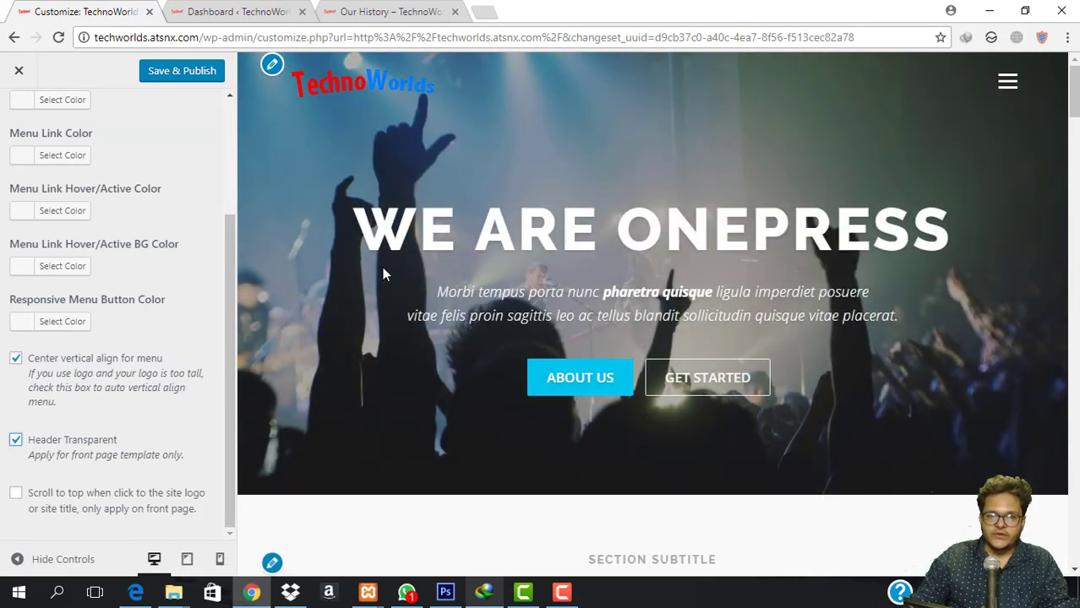
scroll(383, 267, "down", 7)
scroll(383, 268, "up", 7)
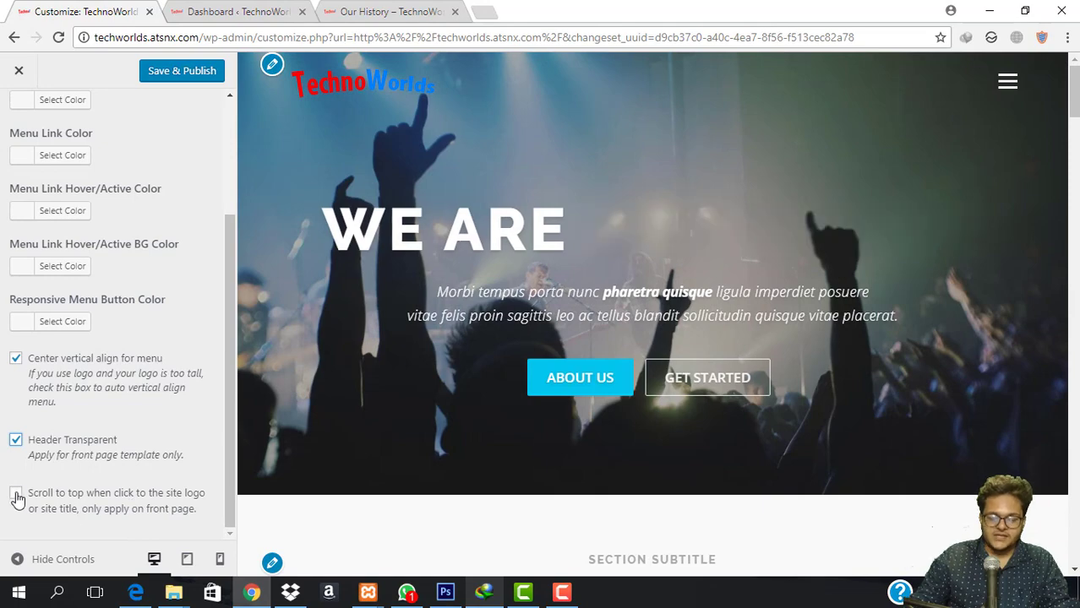
left_click(15, 493)
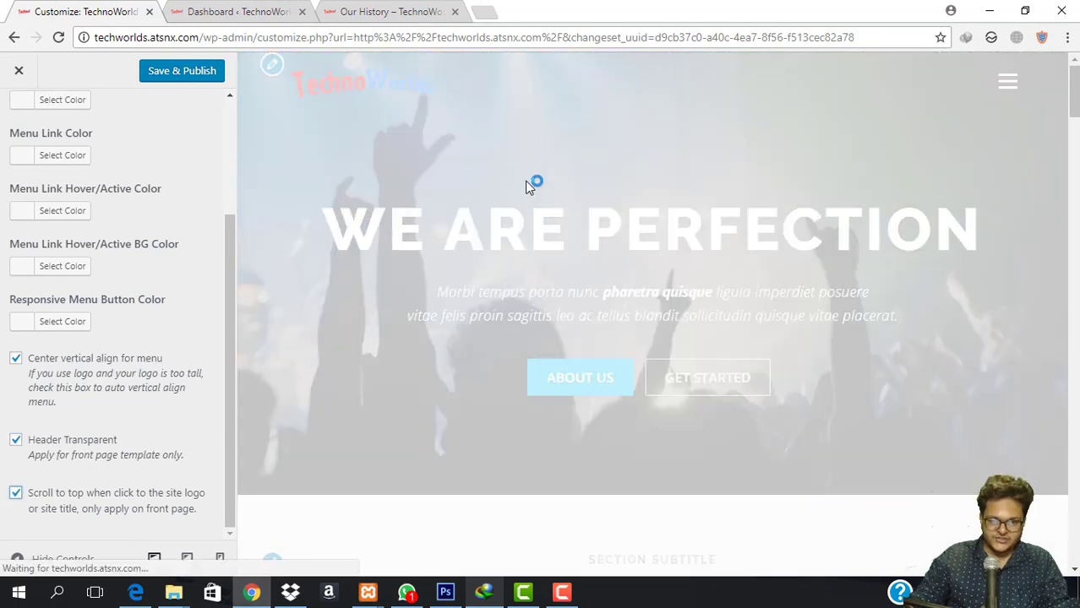
scroll(525, 180, "down", 10)
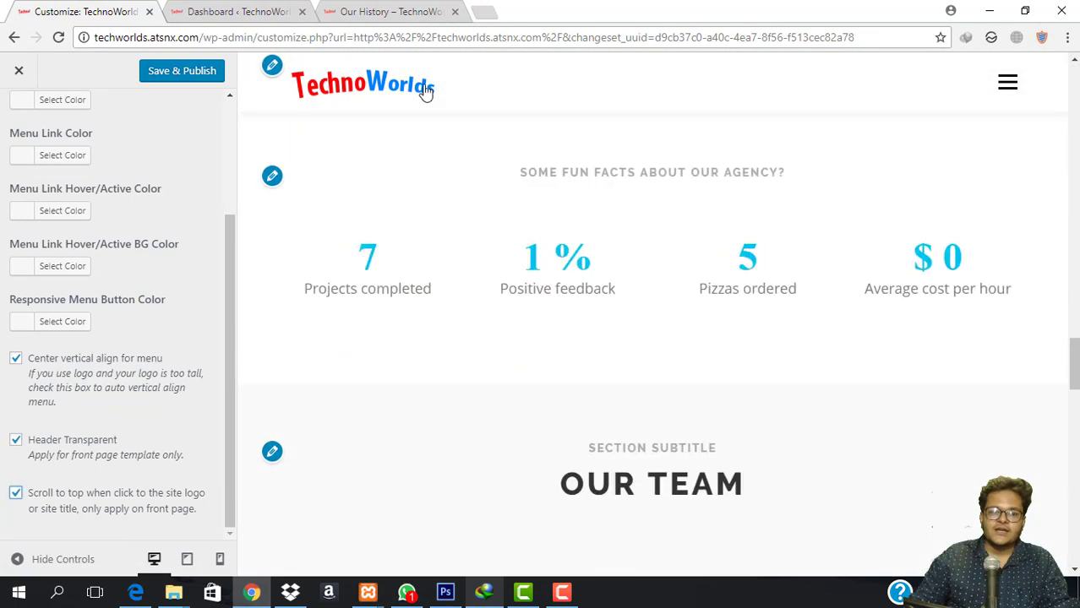
left_click(377, 81)
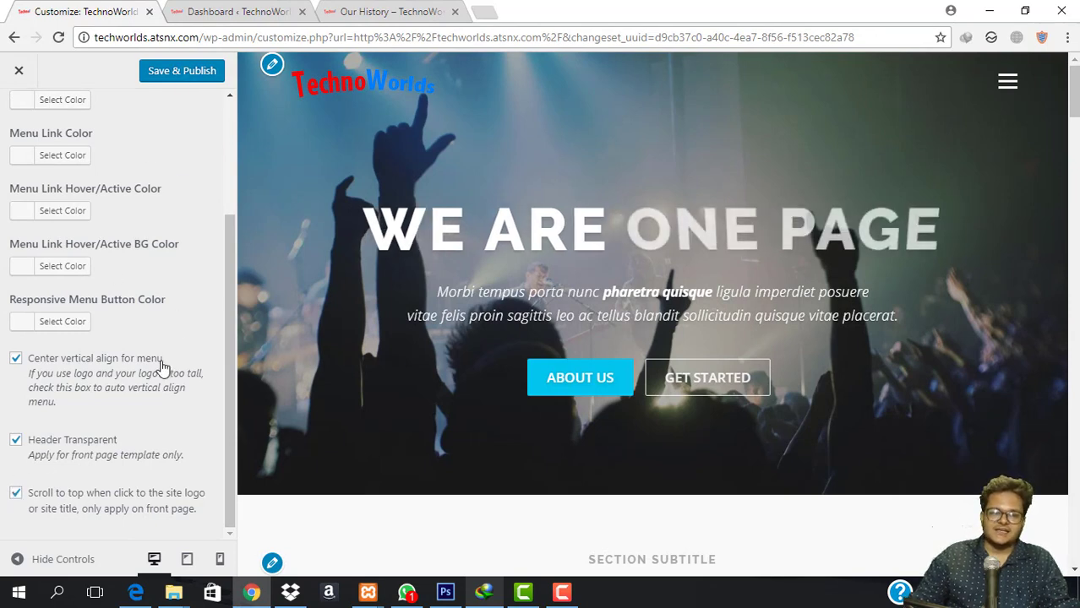
scroll(164, 367, "up", 3)
left_click(177, 75)
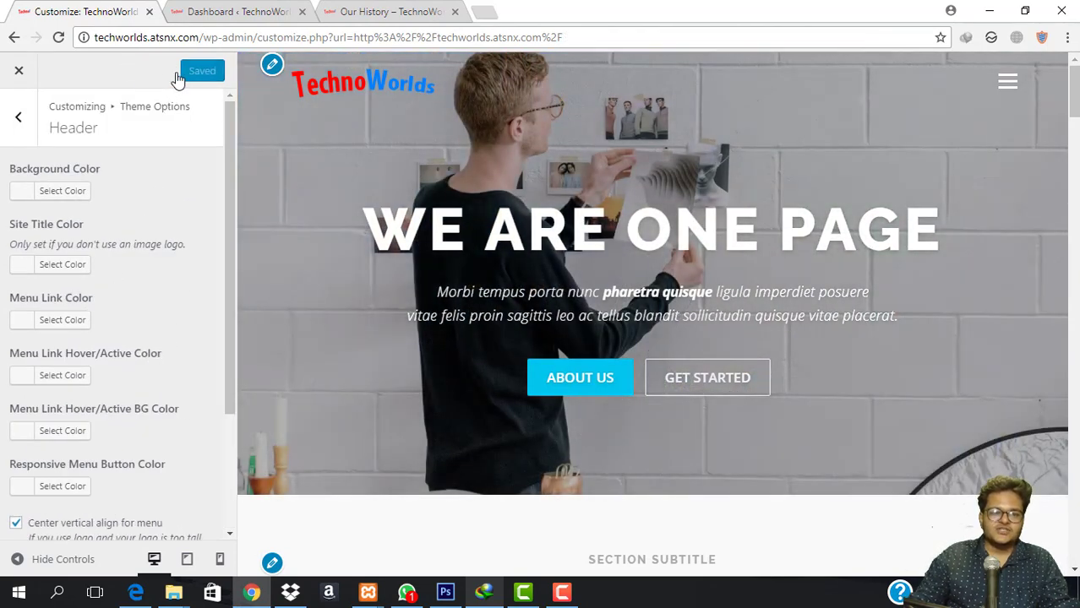
left_click(18, 117)
Add an Fb social profile with the Facebook icon and a link.
left_click(105, 275)
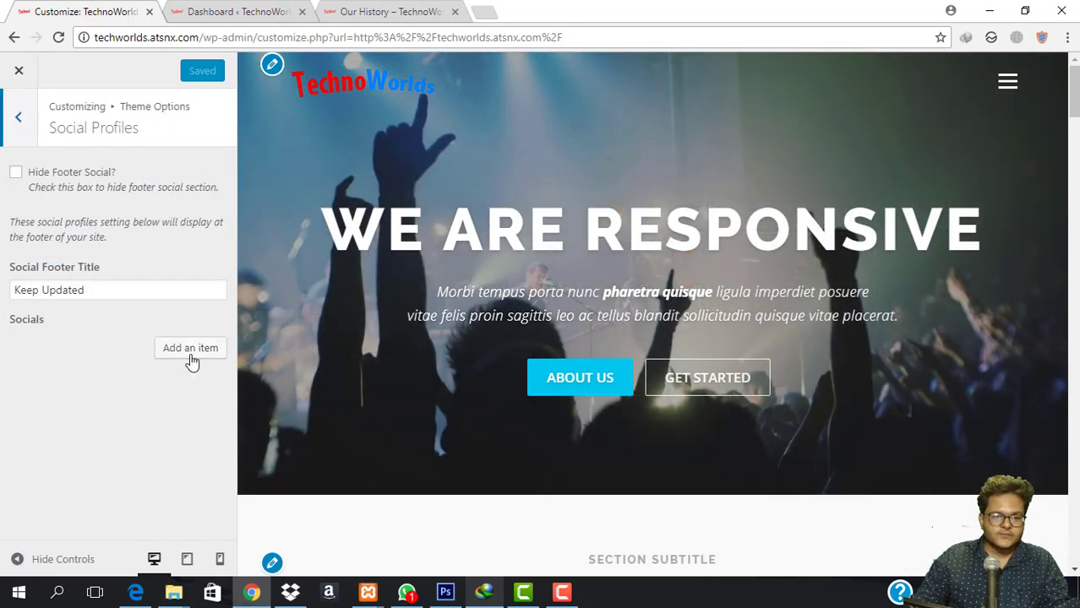
left_click(190, 349)
left_click(150, 355)
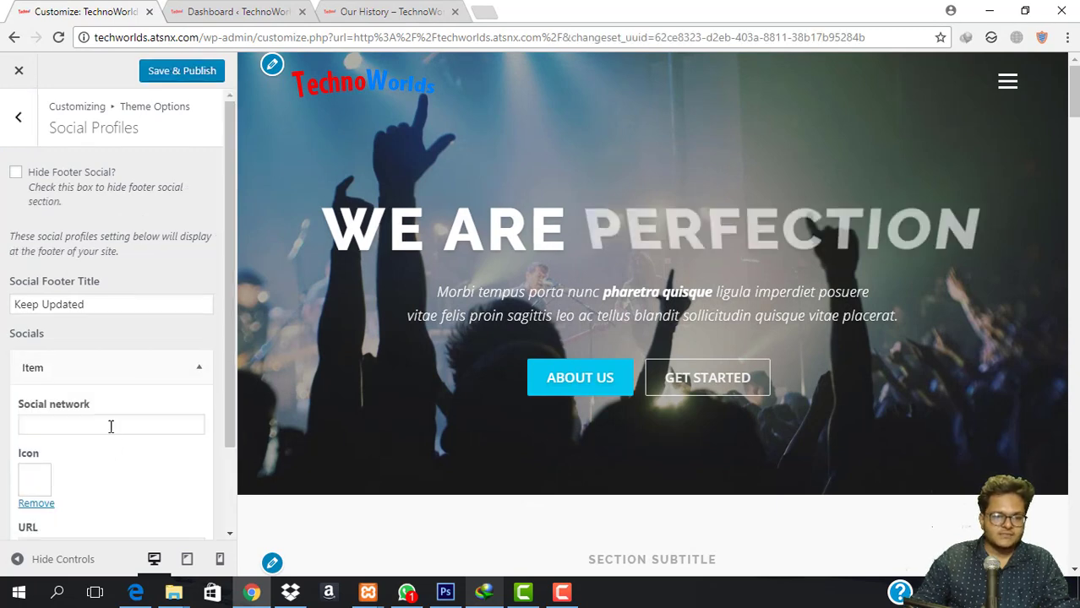
left_click(106, 422)
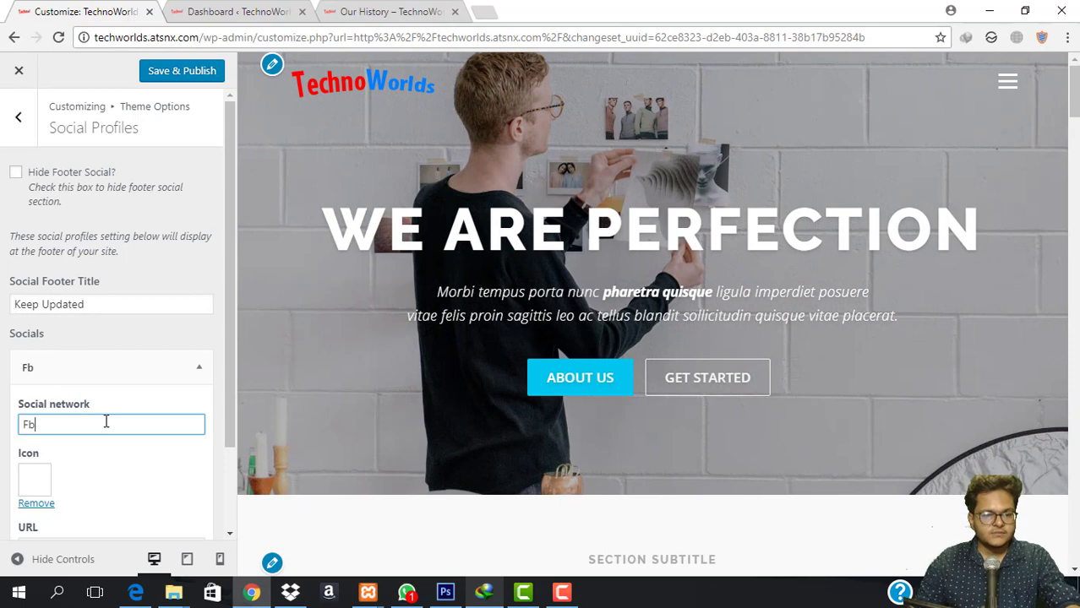
left_click(31, 481)
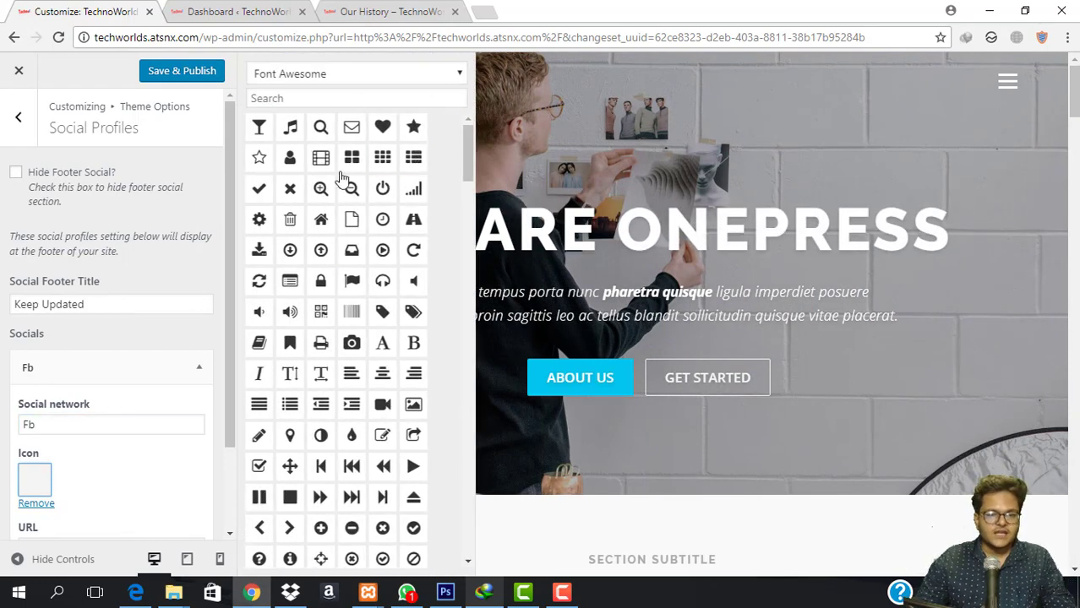
scroll(397, 376, "down", 2)
left_click(405, 97)
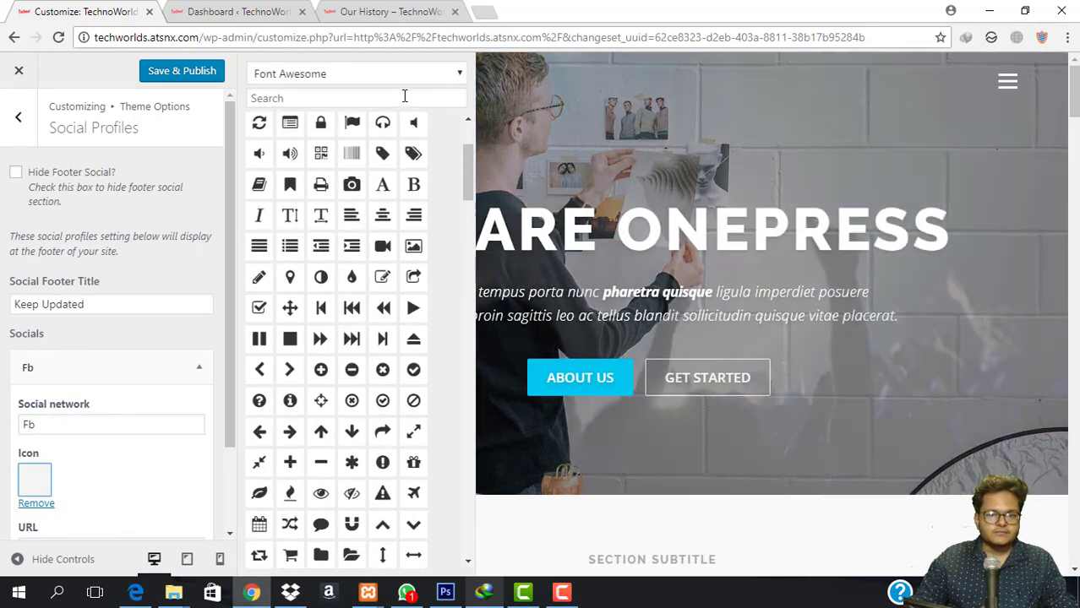
type("face")
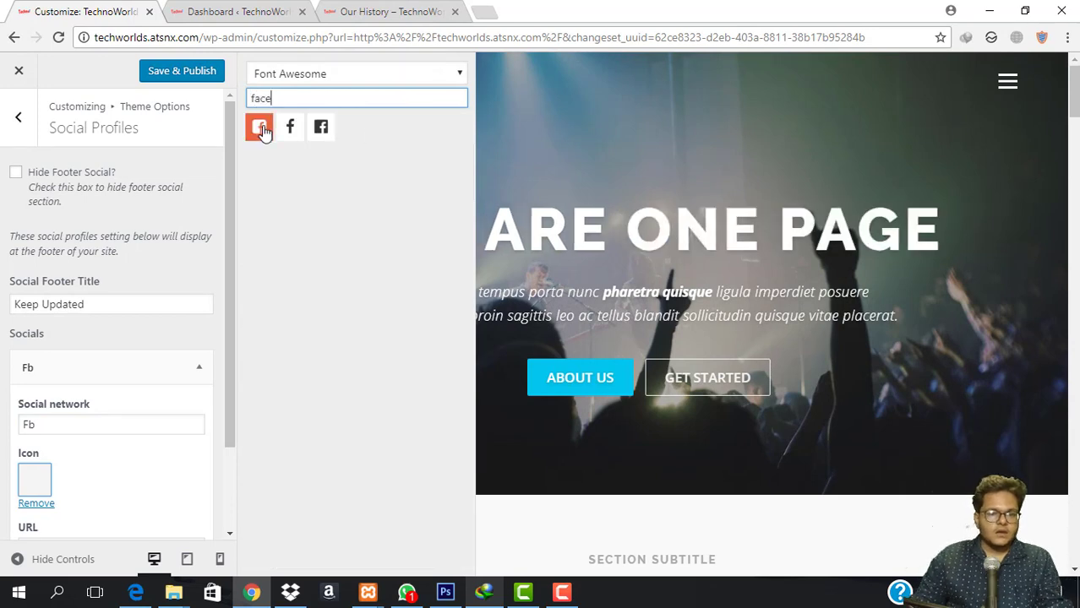
left_click(321, 127)
scroll(138, 410, "down", 2)
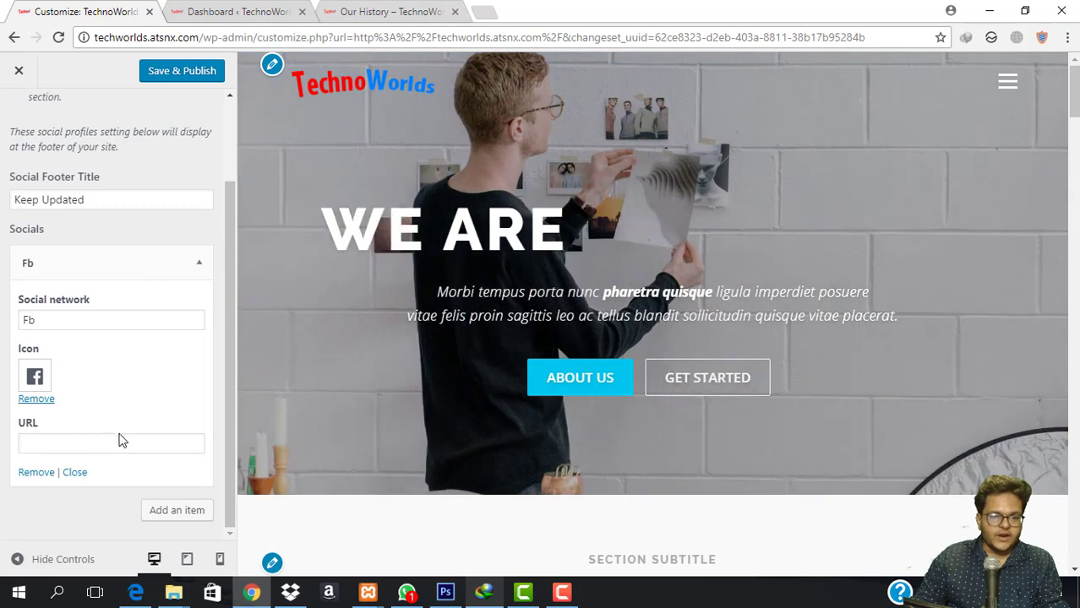
left_click(123, 439)
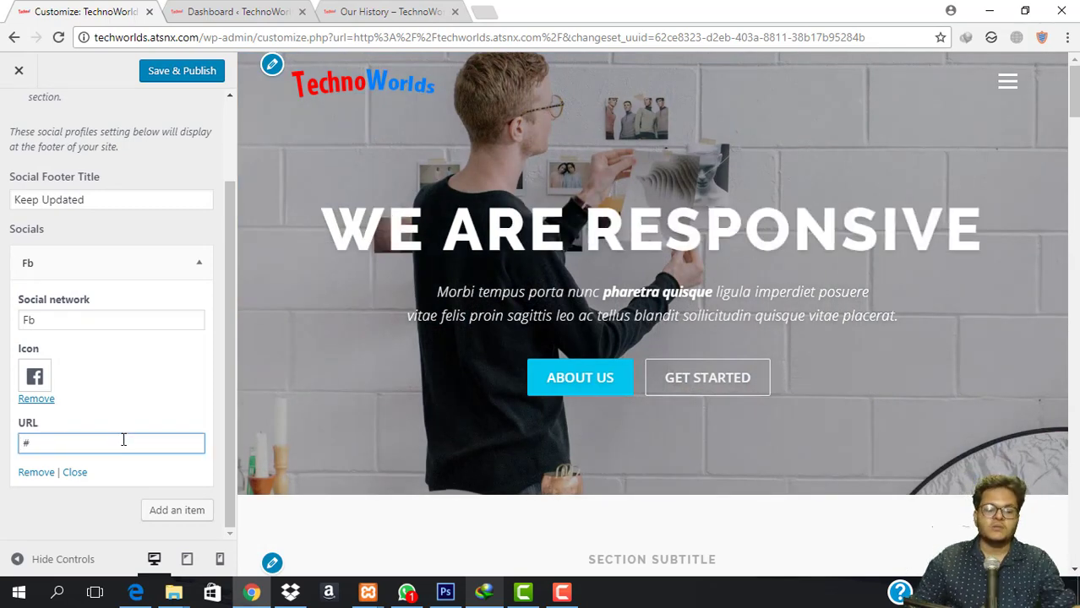
Add an Instagram profile with the Instagram icon and publish the social profiles.
left_click(169, 510)
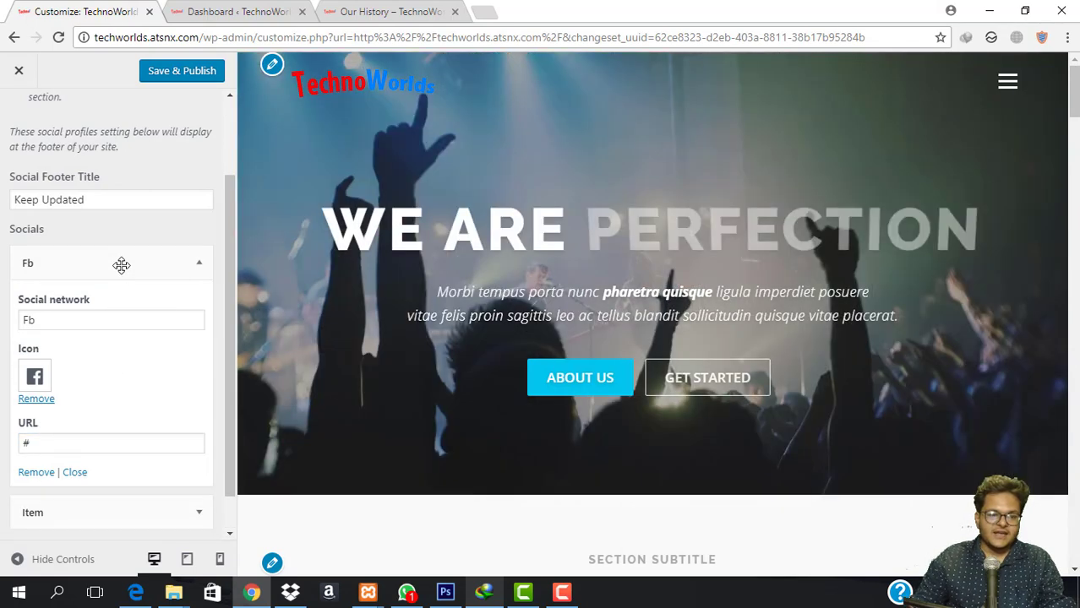
scroll(106, 423, "down", 1)
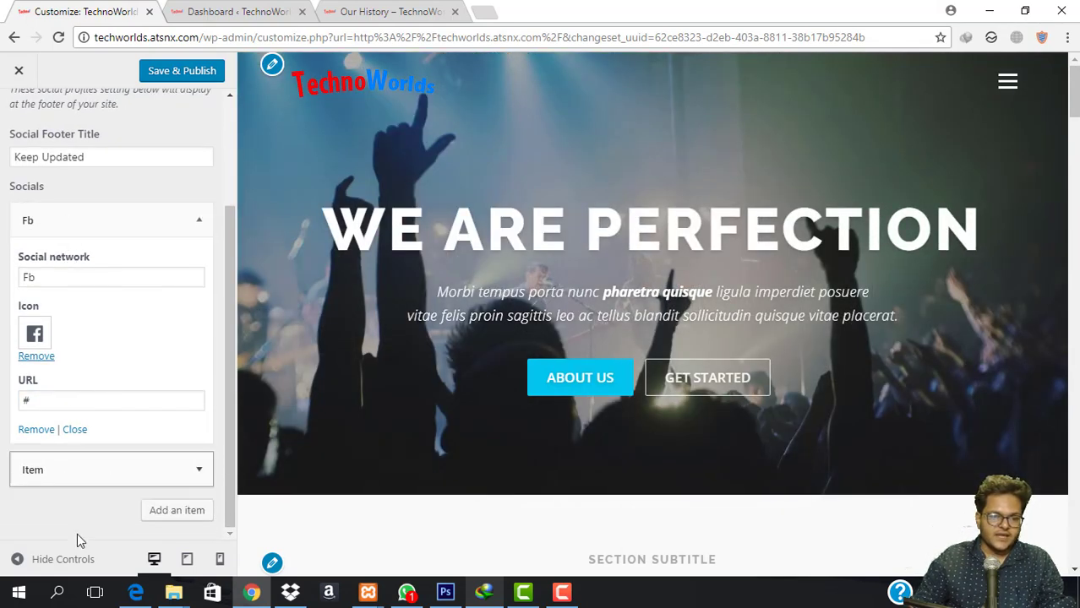
left_click(139, 458)
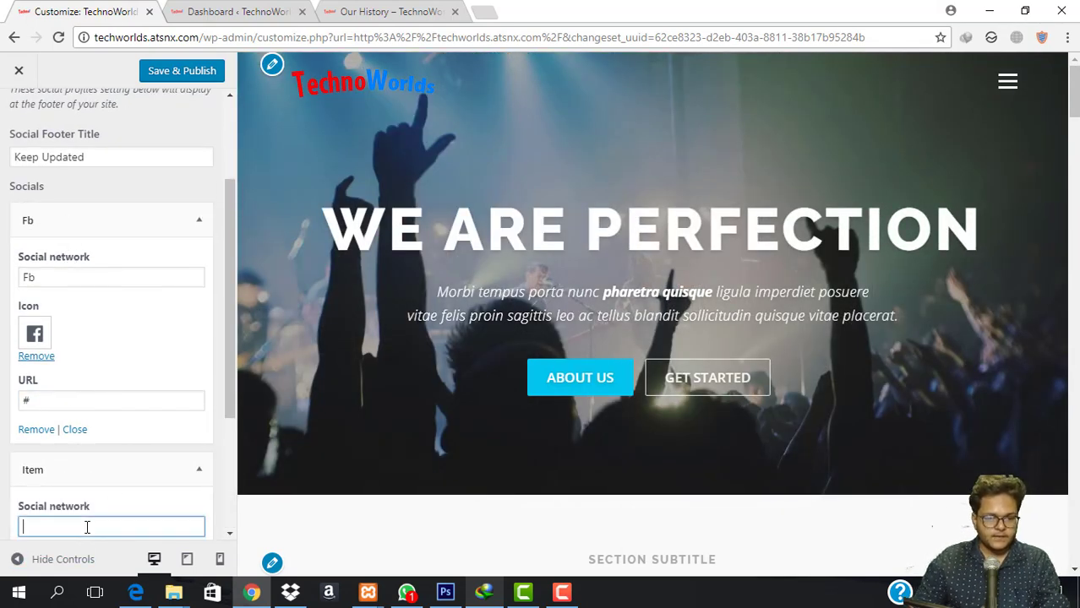
type("Instagram")
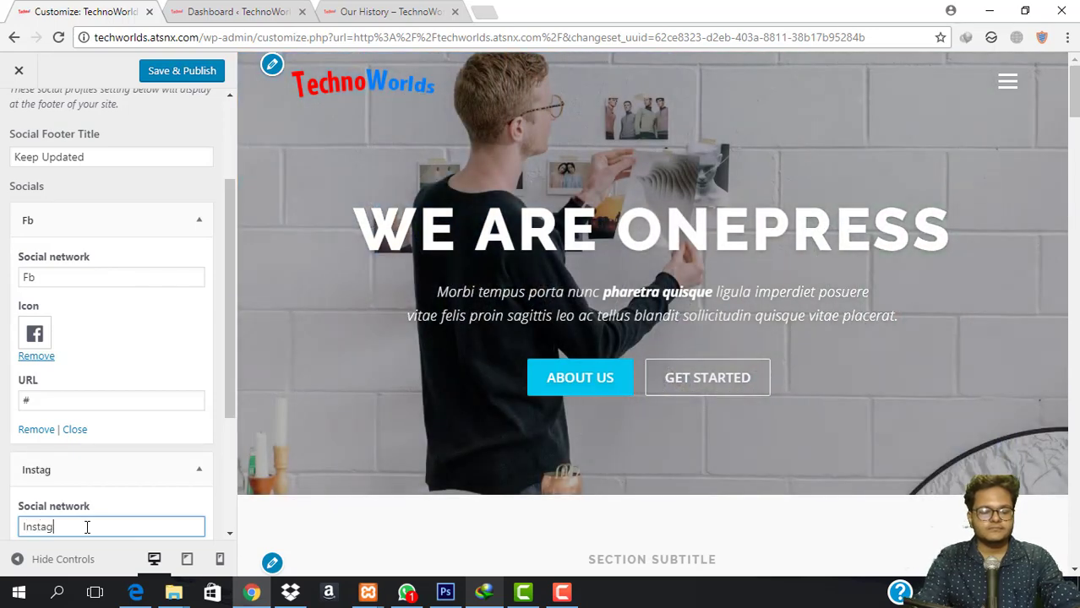
scroll(115, 439, "down", 3)
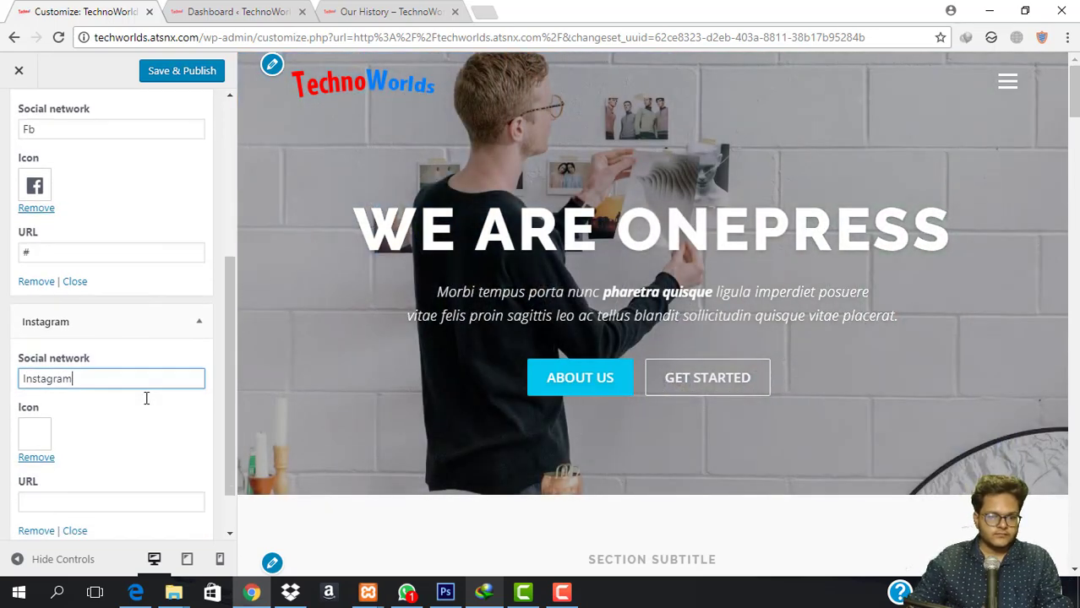
left_click(37, 378)
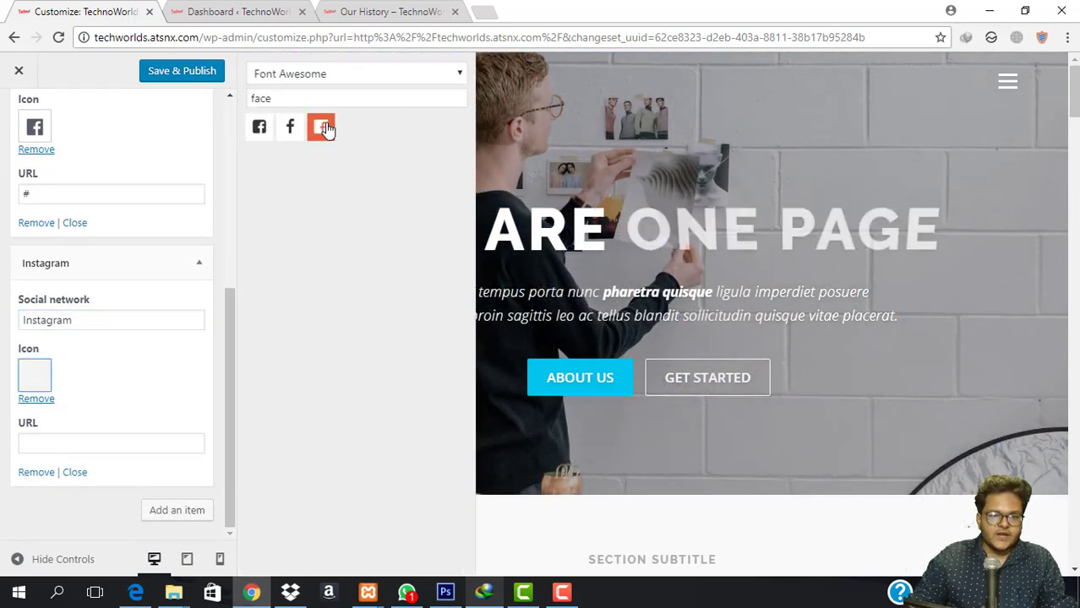
triple_click(337, 89)
type("ins")
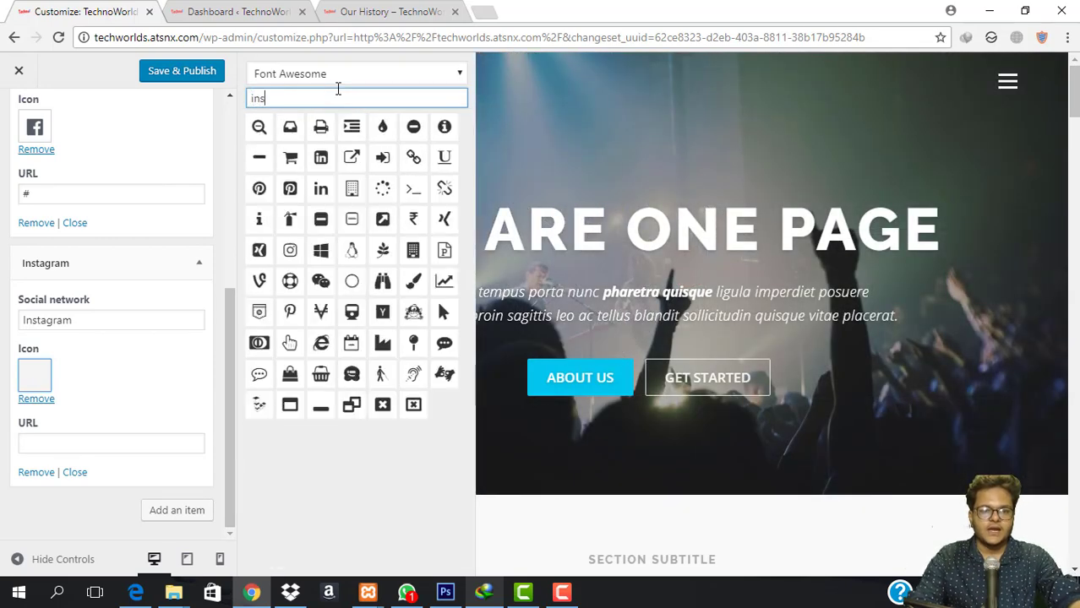
left_click(259, 129)
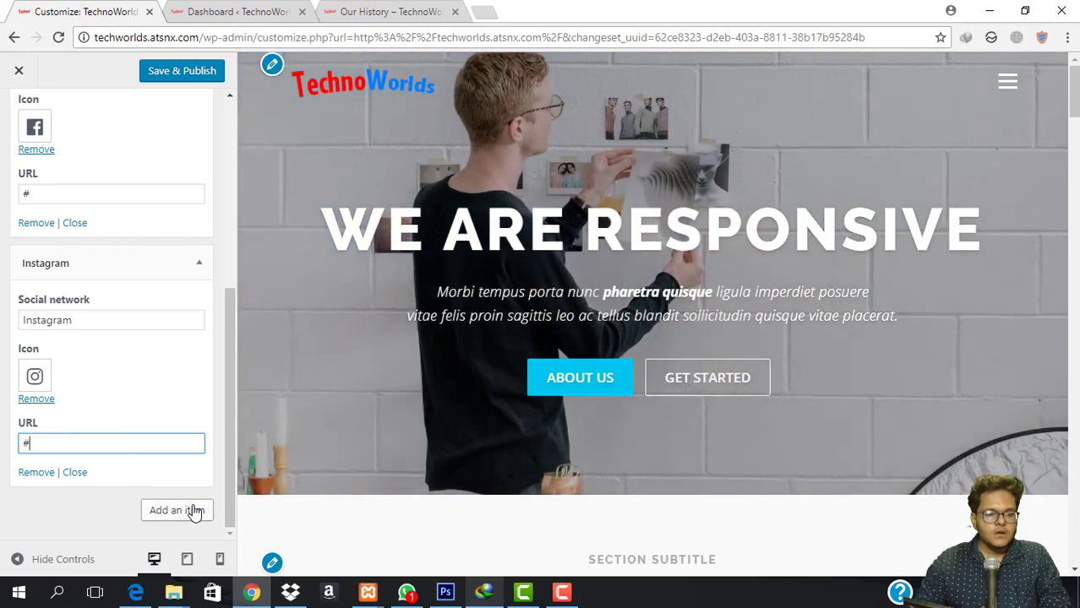
left_click(191, 510)
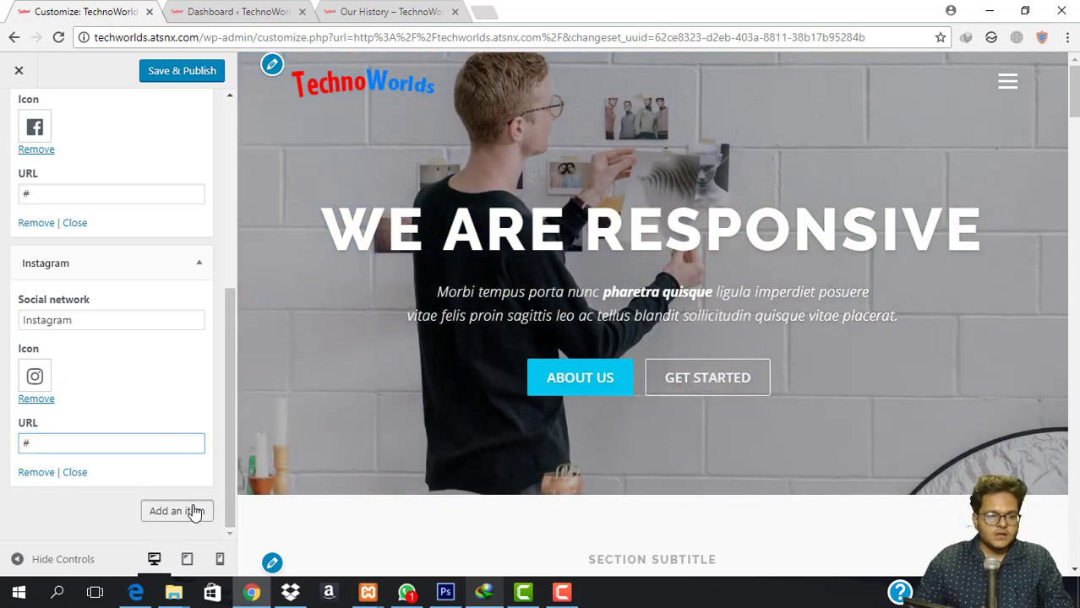
left_click(180, 72)
scroll(159, 240, "up", 5)
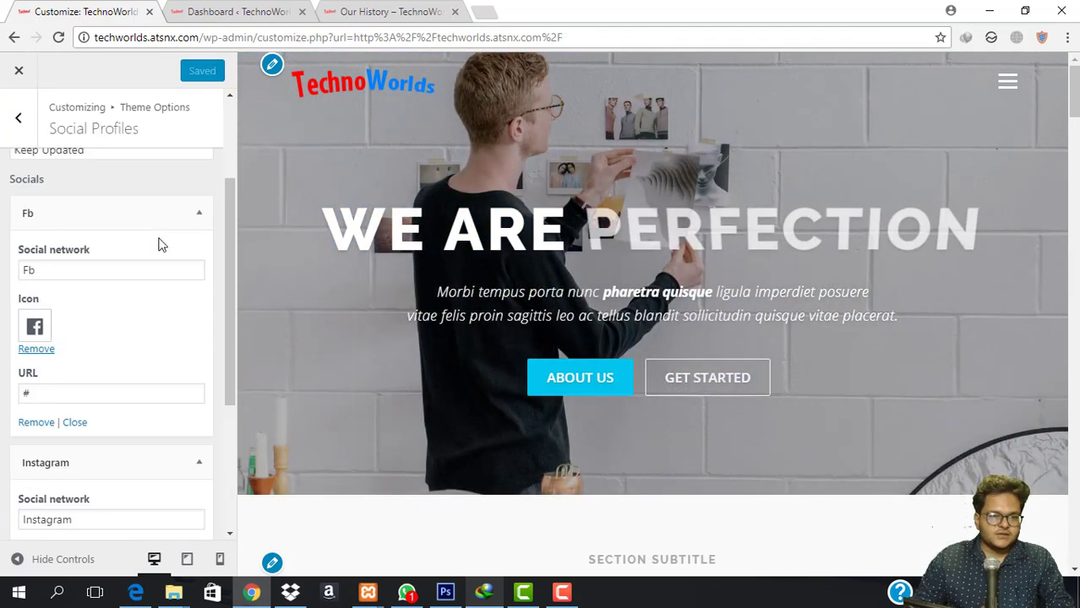
Open Newsletter settings, select the MailChimp Action URL, and scroll the preview to the footer form.
left_click(19, 118)
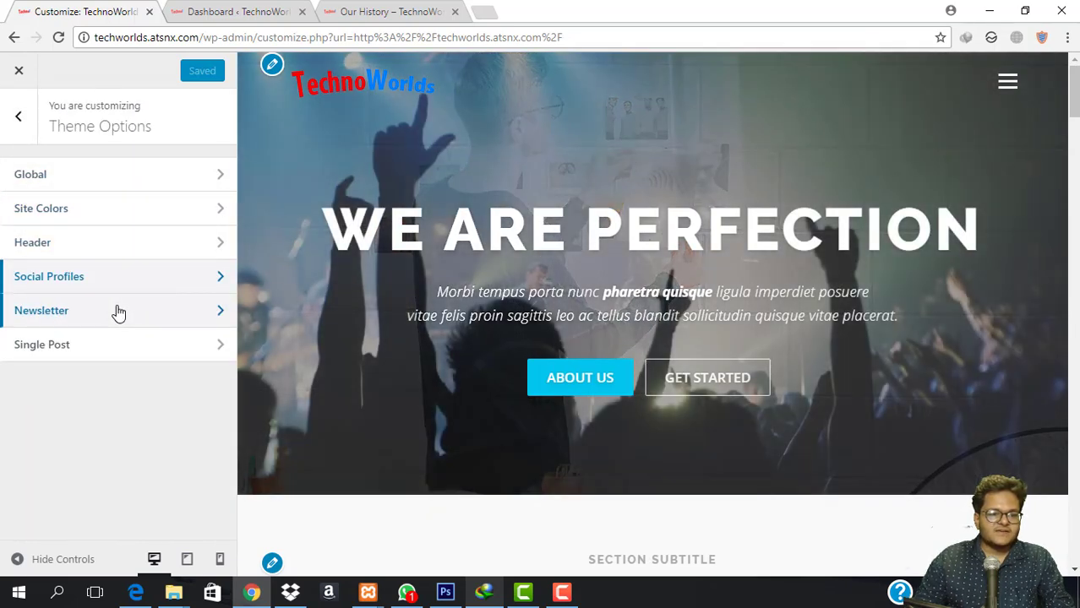
left_click(118, 311)
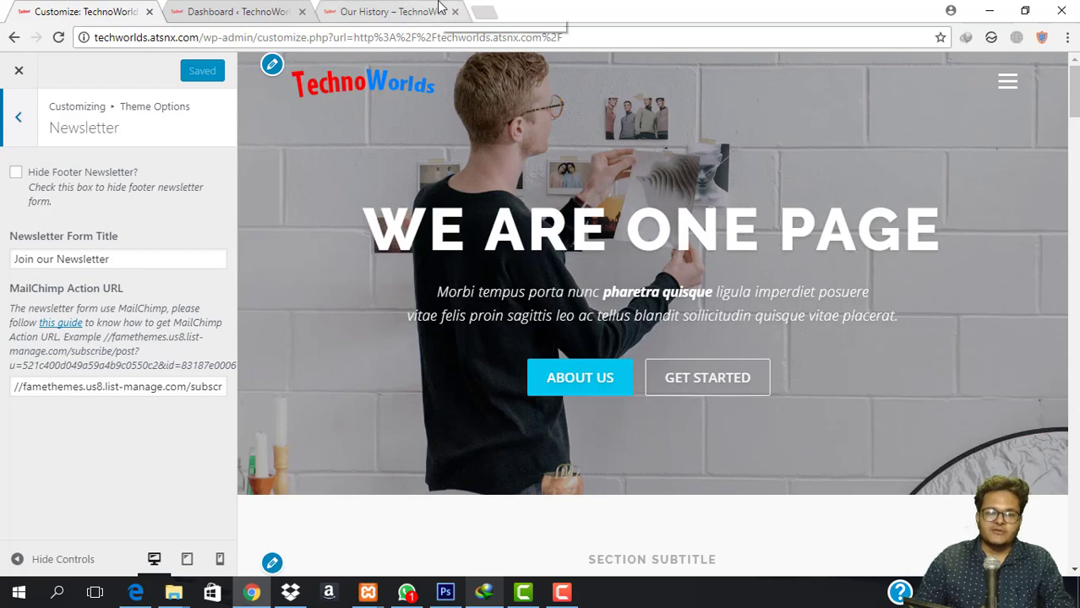
double_click(146, 387)
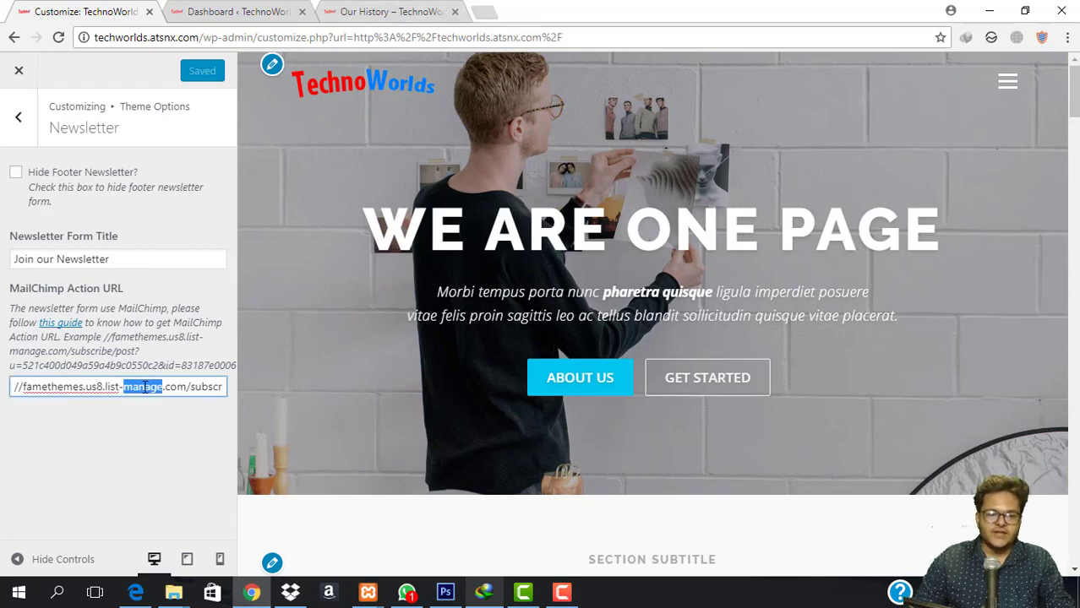
key("ctrl+a")
scroll(559, 234, "down", 20)
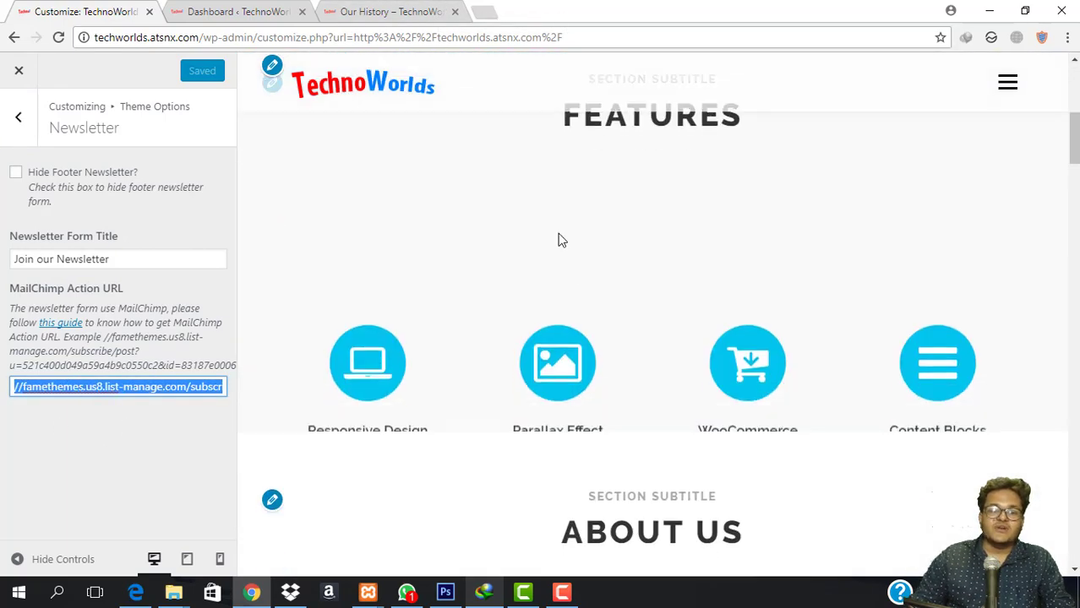
scroll(559, 240, "down", 6)
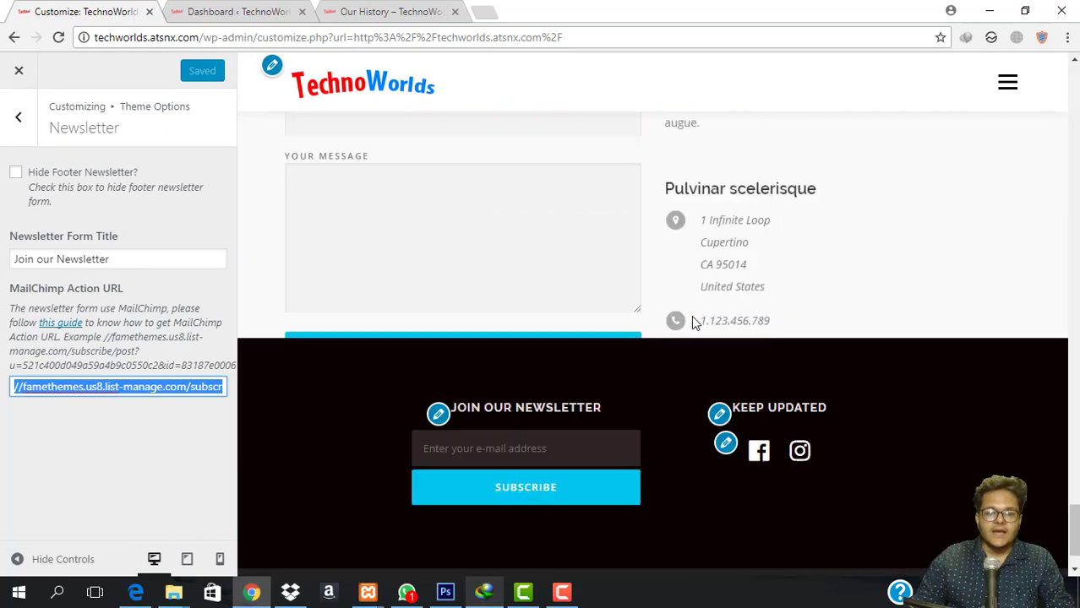
left_click(18, 118)
Open Theme Options > Single Post, then bring up the Dashboard in the other tab.
left_click(106, 345)
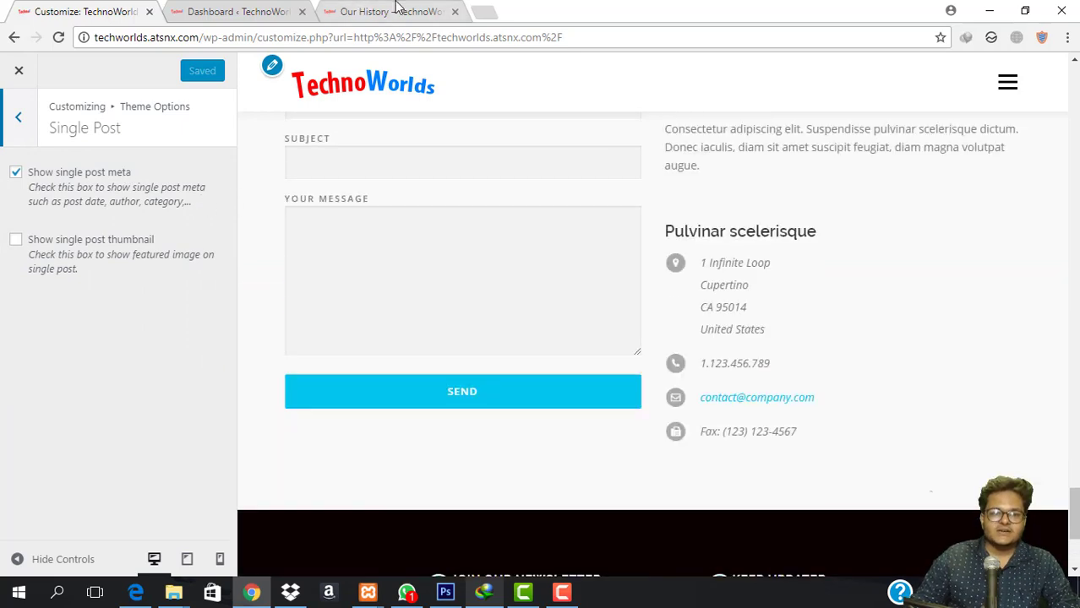
left_click(392, 10)
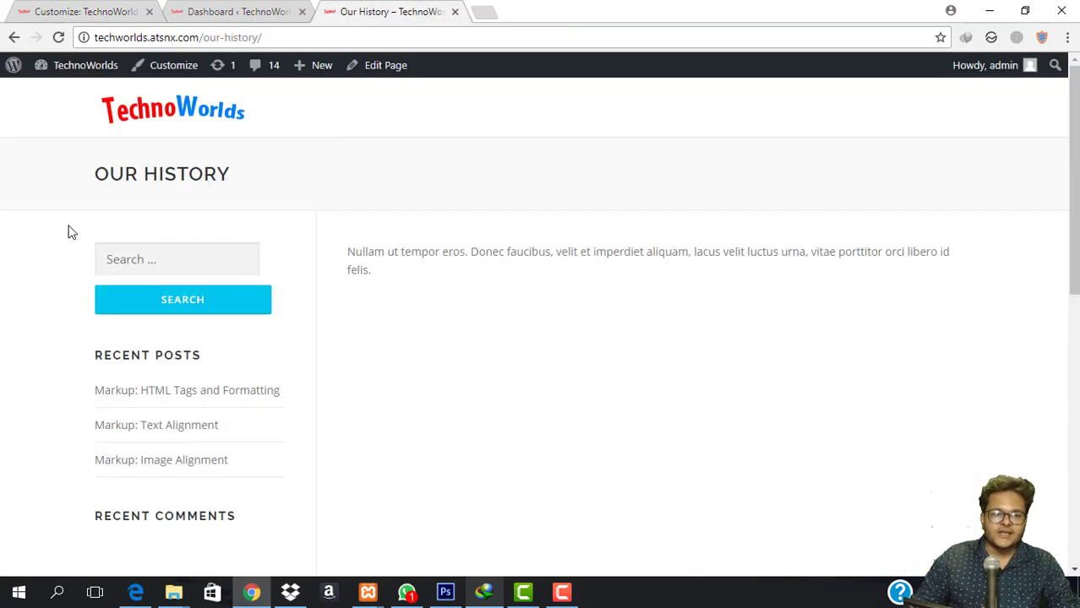
mouse_move(78, 76)
left_click(70, 94)
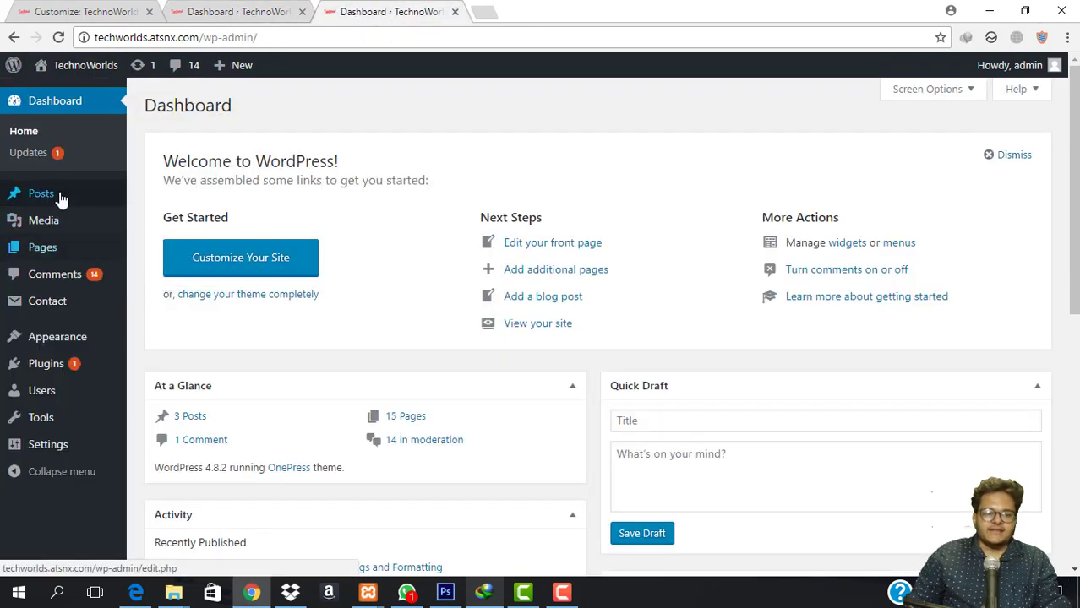
View the post 'Markup: HTML Tags and Formatting' for comparison, then return to the Customizer.
mouse_move(100, 205)
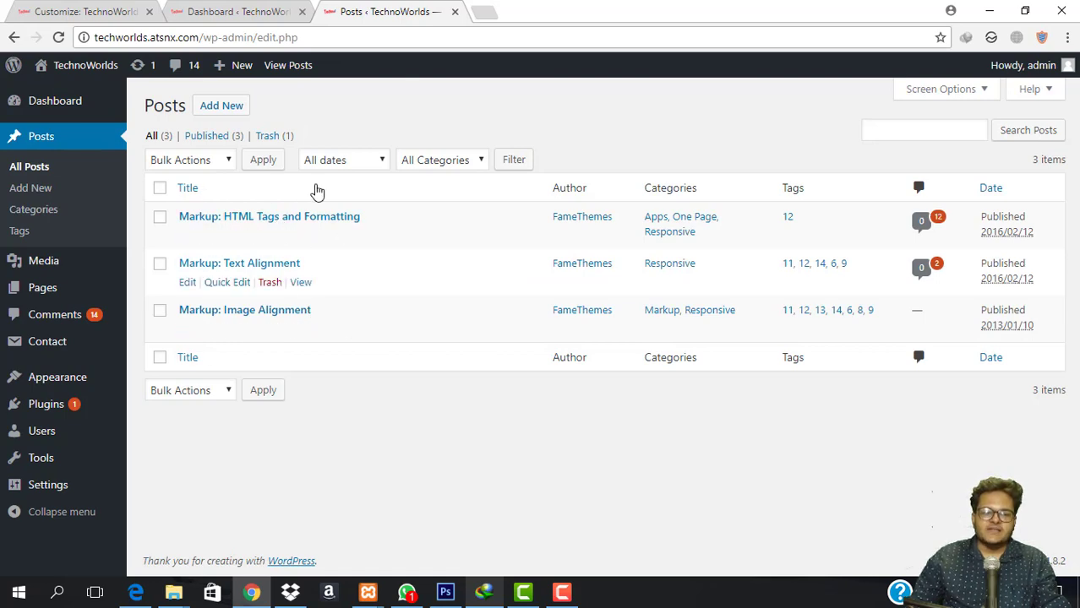
mouse_move(269, 245)
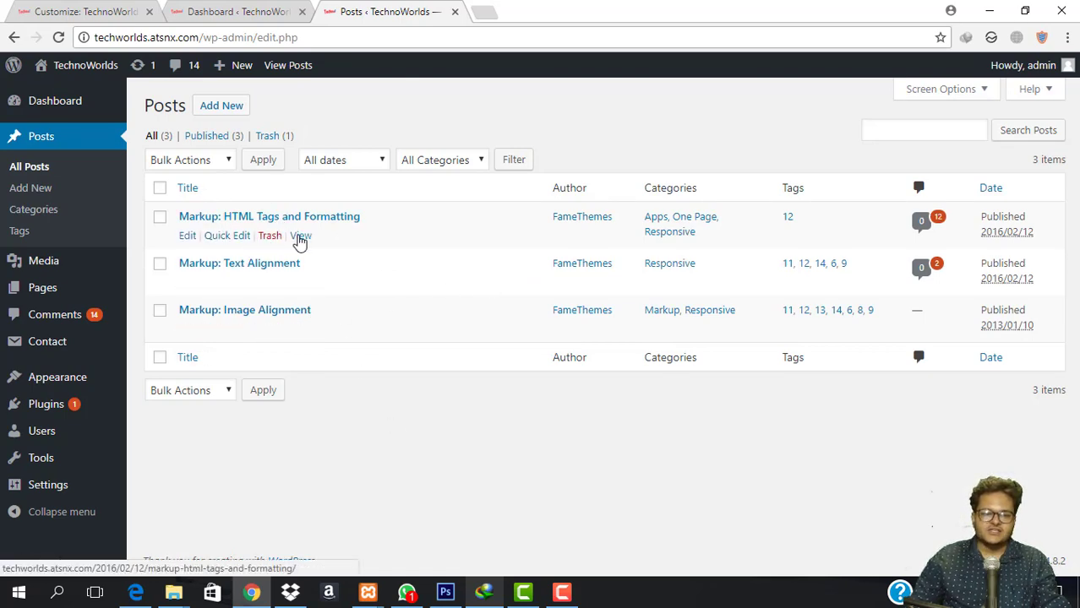
left_click(301, 237)
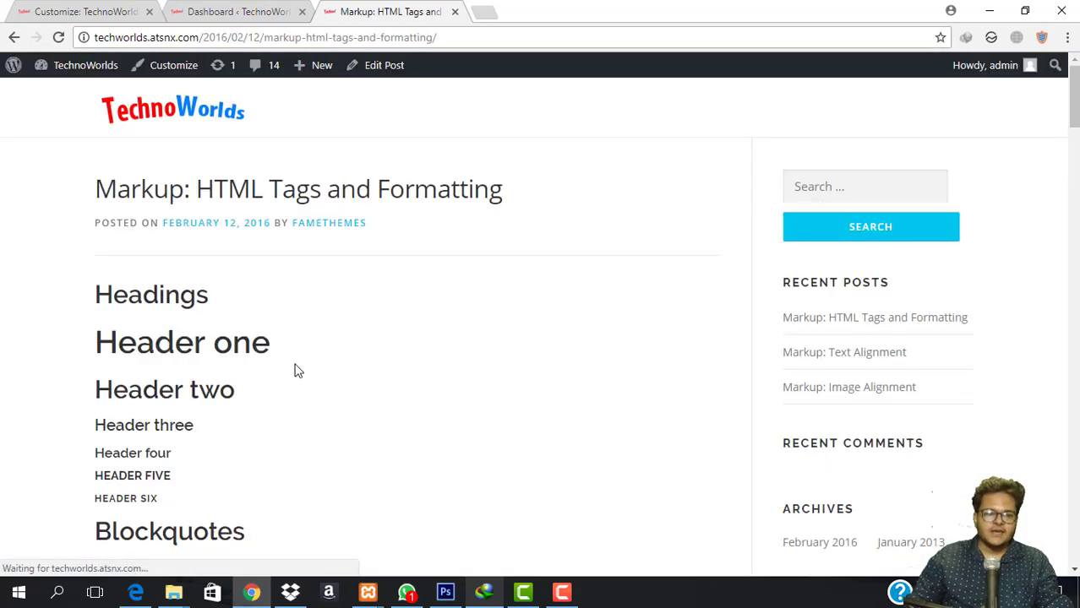
scroll(297, 369, "down", 20)
scroll(343, 385, "up", 20)
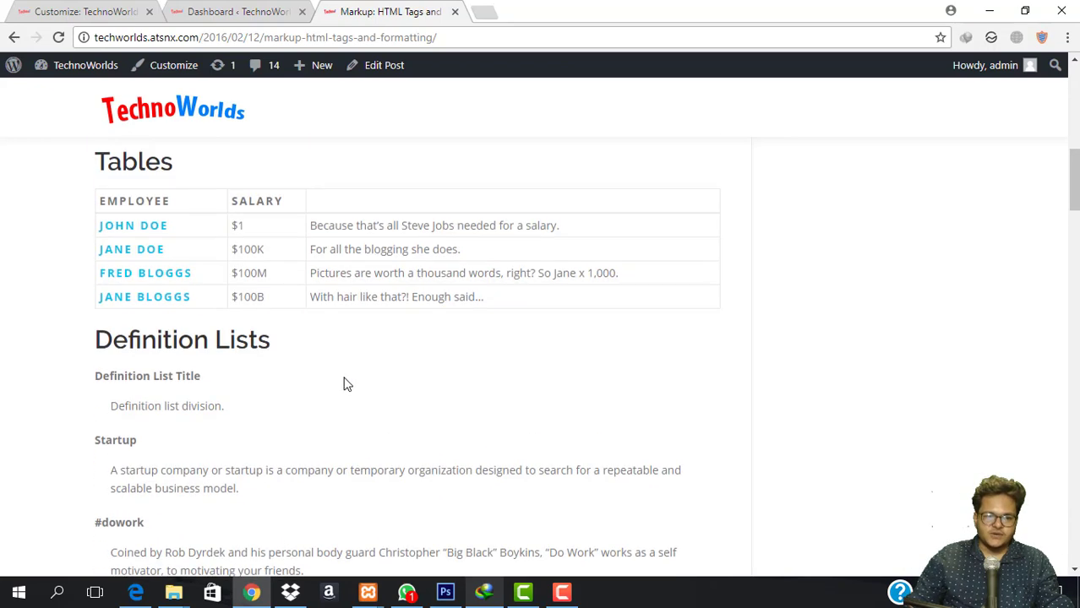
left_click(66, 7)
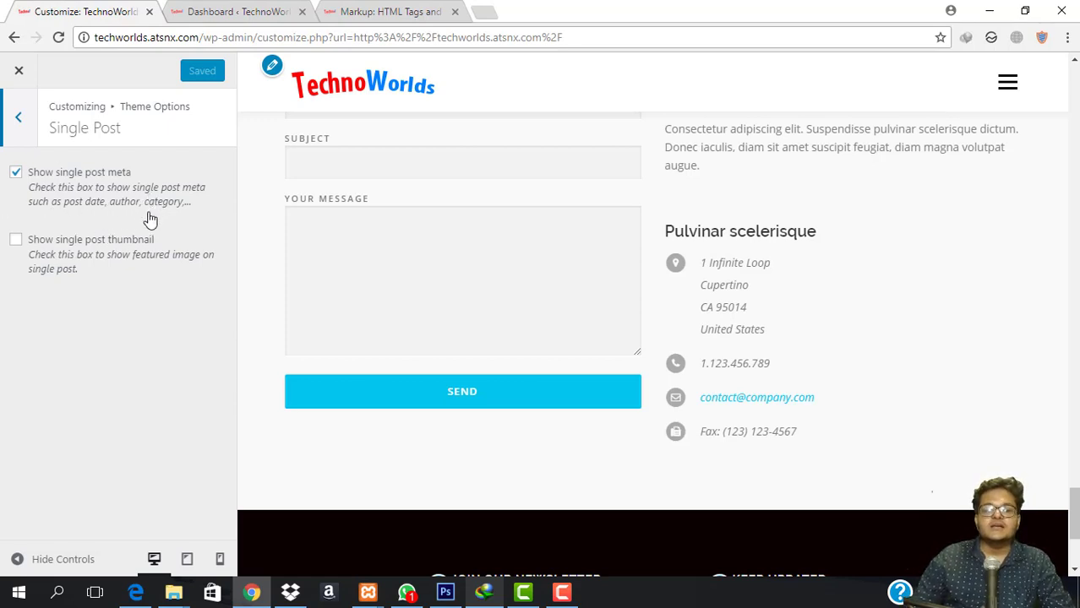
Turn off single post meta, publish, and reload the post to see the effect.
left_click(372, 11)
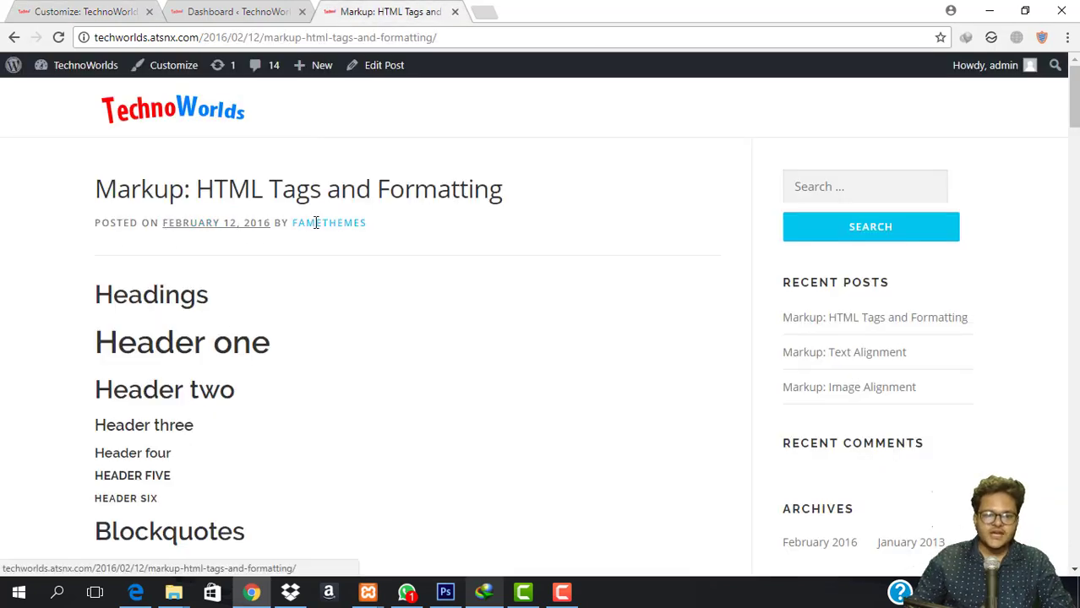
left_click(76, 12)
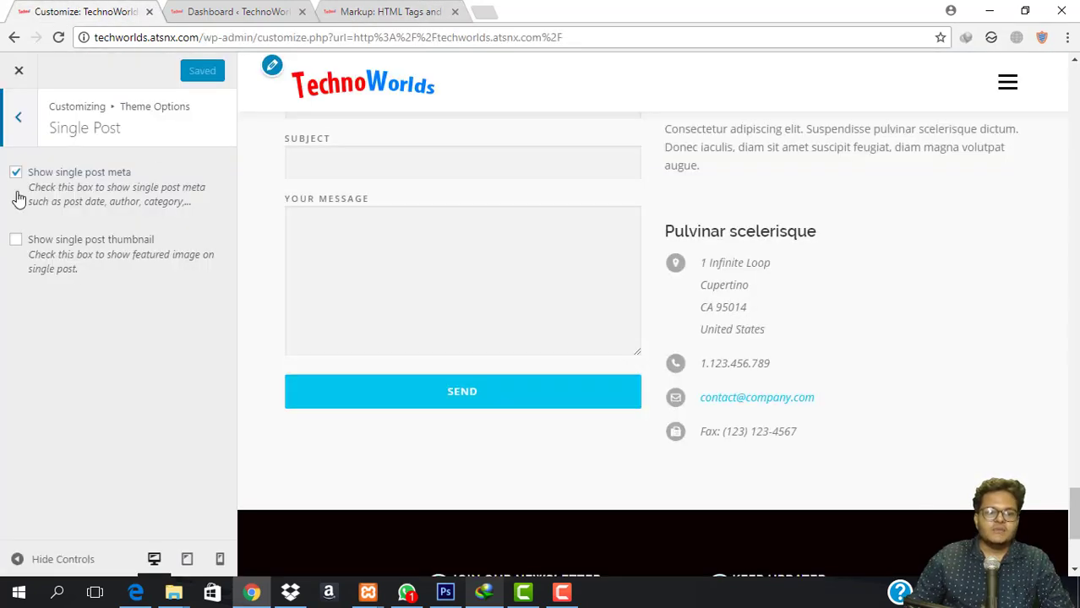
left_click(190, 71)
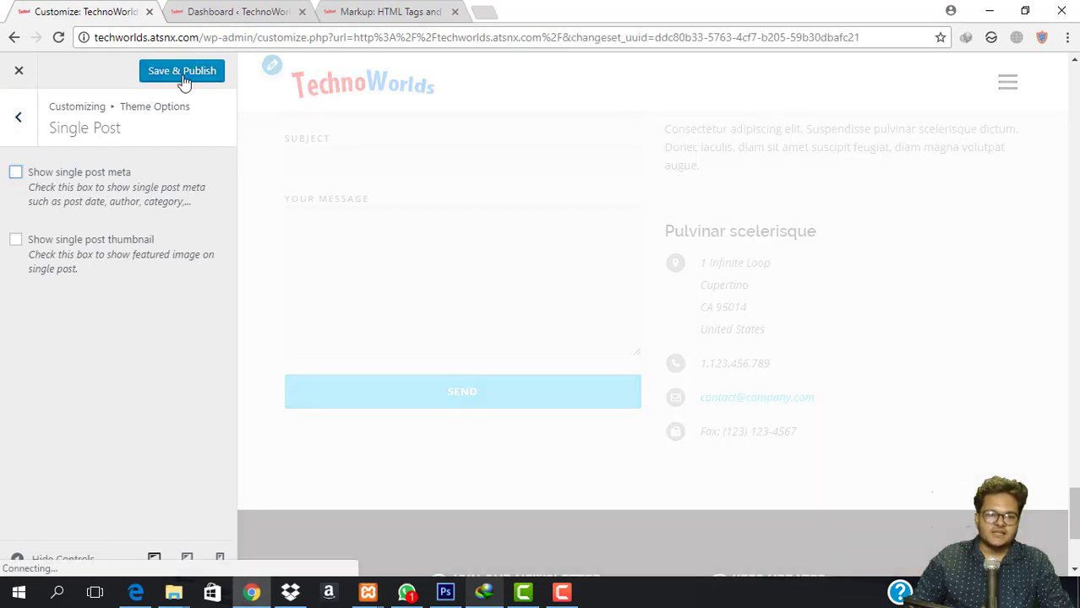
left_click(385, 11)
left_click(391, 39)
key("Return")
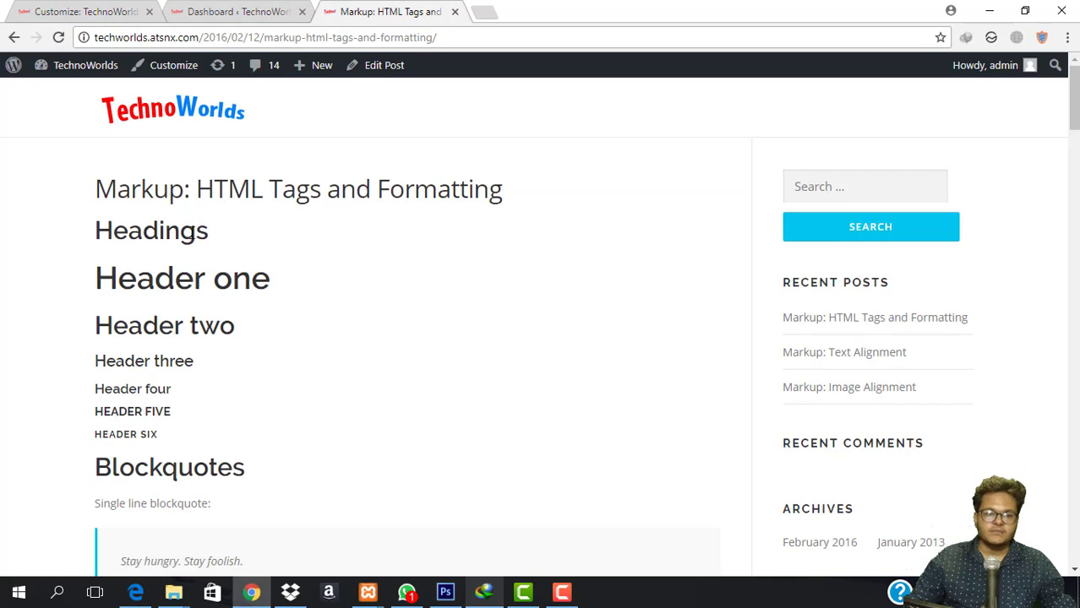
Re-enable single post meta, turn on the single post thumbnail, publish, and reload the post to confirm.
left_click(95, 12)
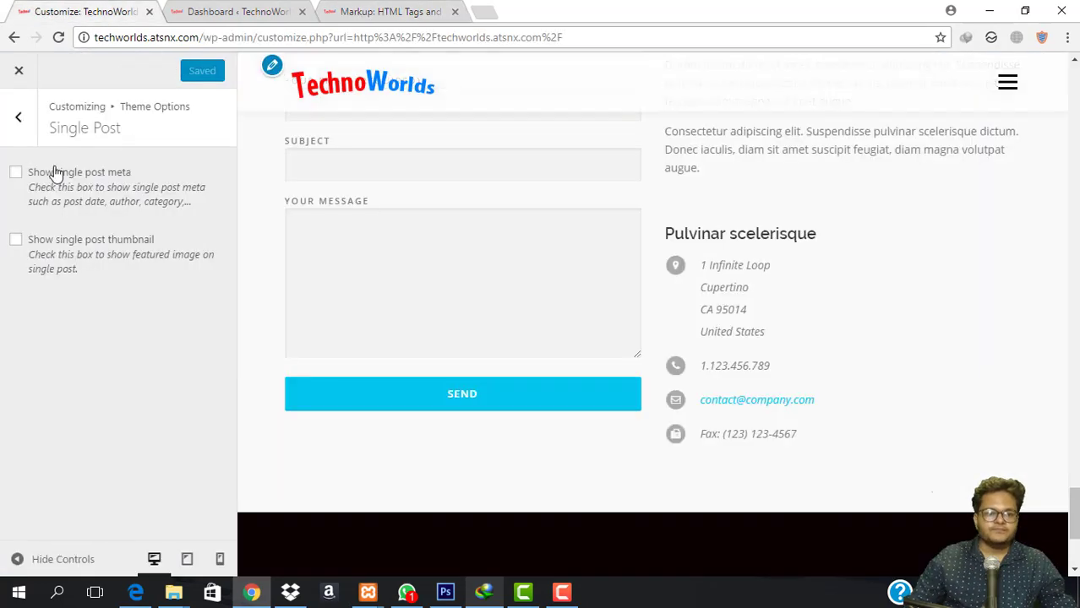
left_click(16, 173)
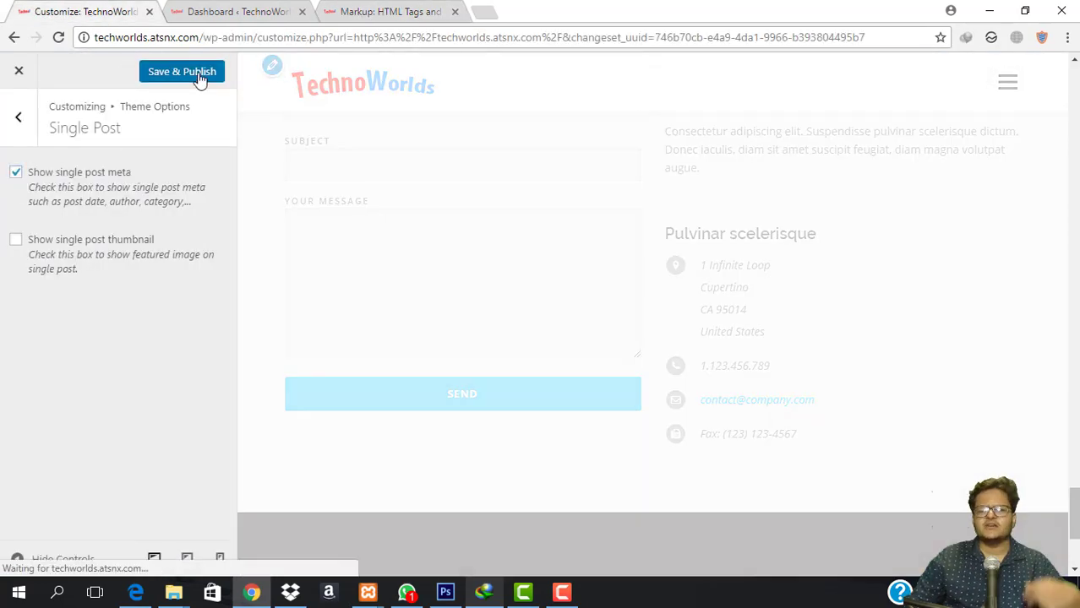
left_click(199, 74)
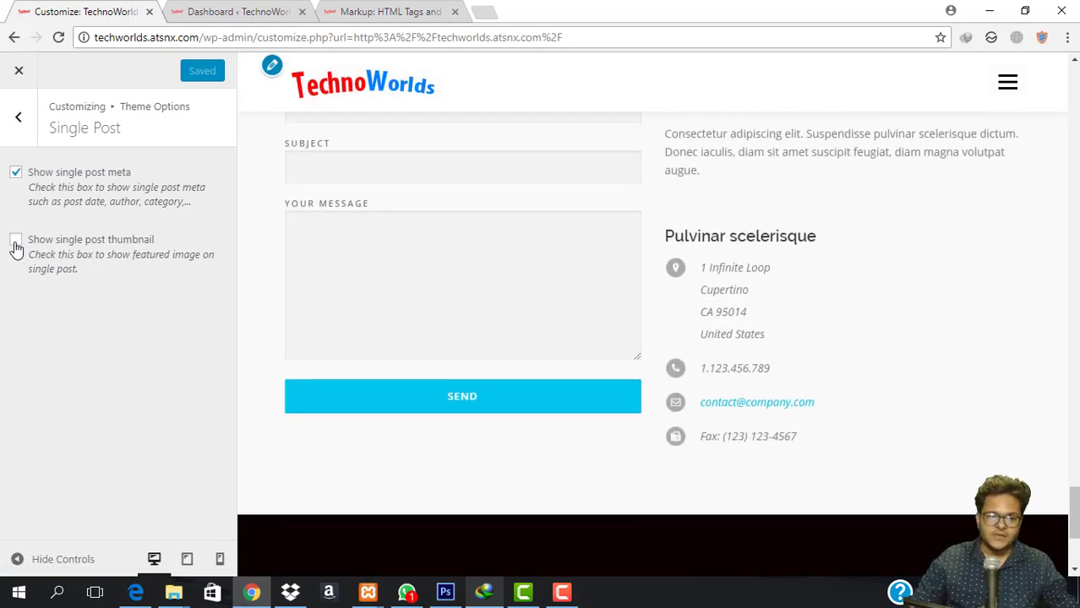
left_click(15, 241)
left_click(175, 73)
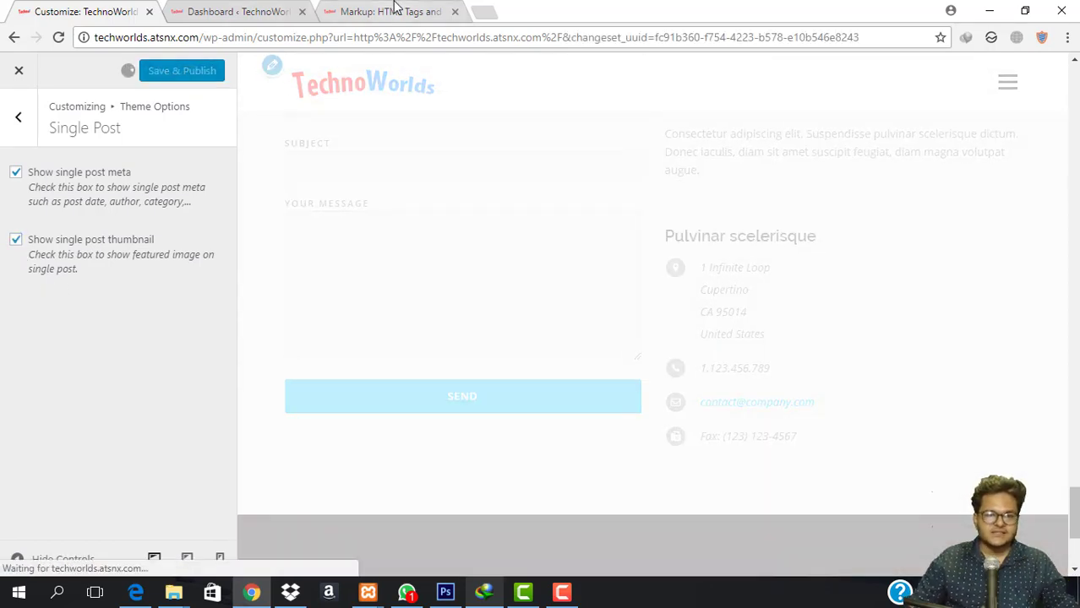
left_click(397, 10)
left_click(412, 36)
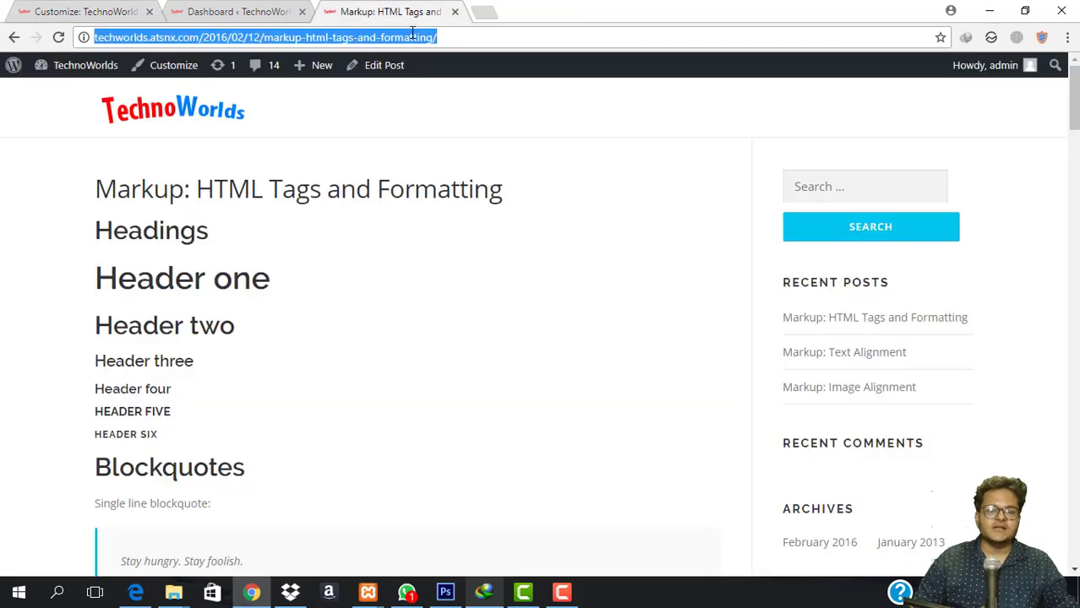
key("Return")
scroll(391, 348, "down", 5)
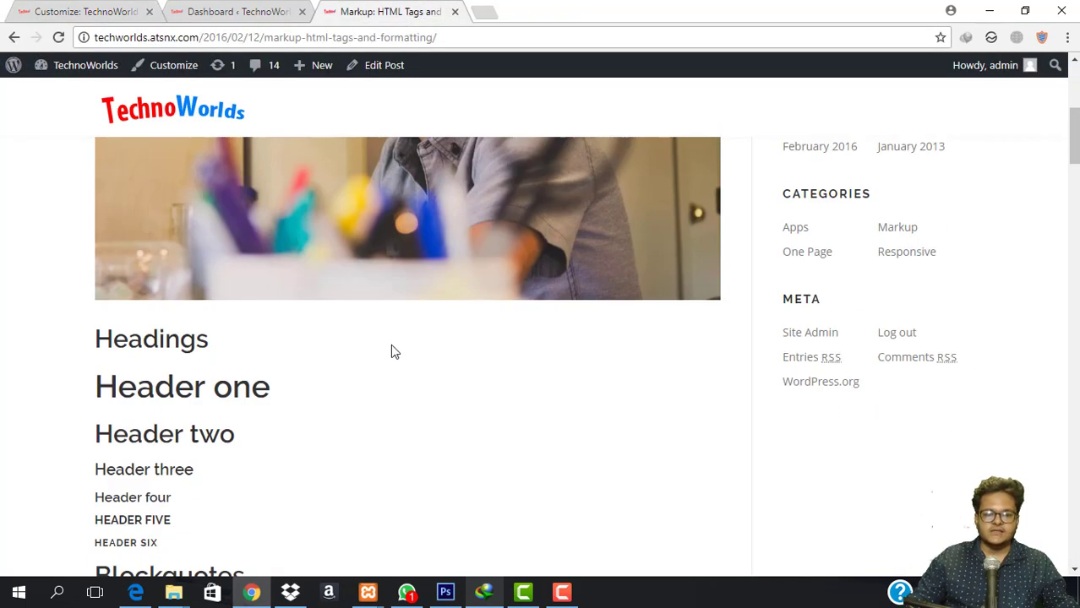
scroll(389, 359, "up", 5)
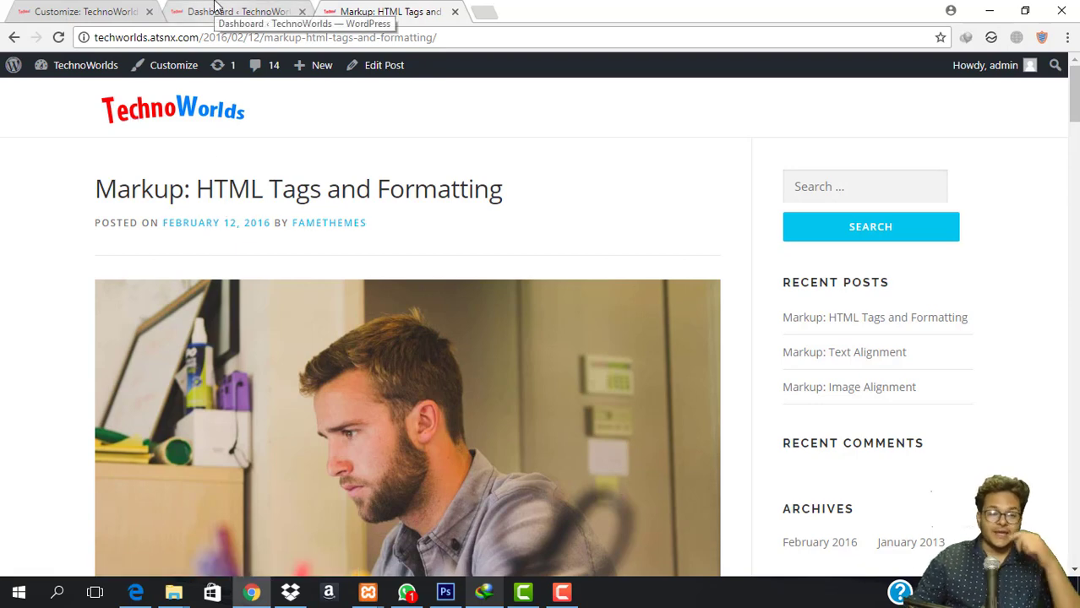
left_click(50, 10)
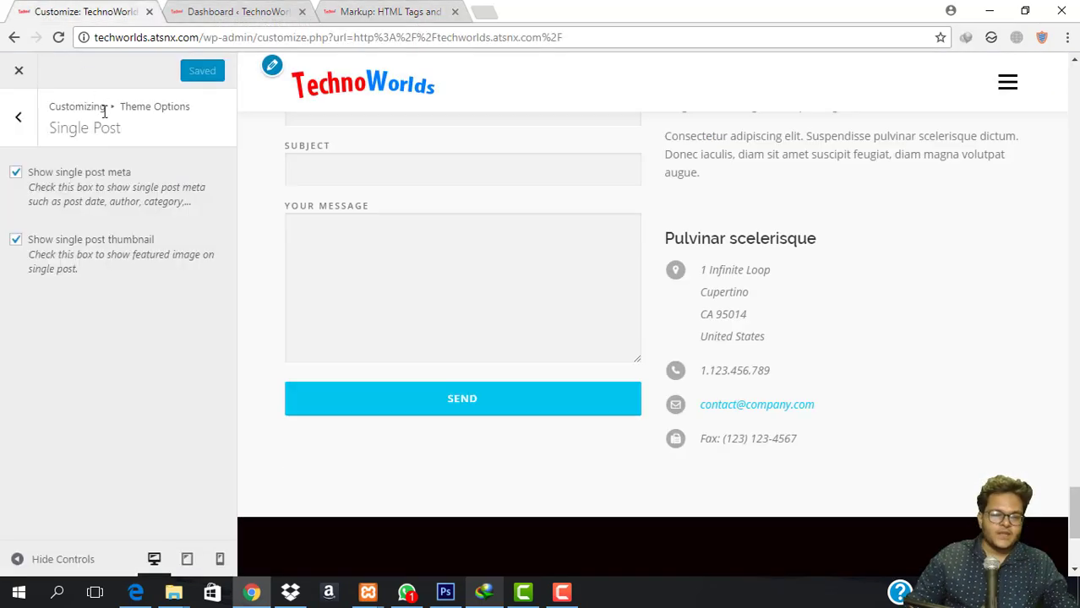
Go to Menus and check which menu fills the Primary location, keeping Primary.
left_click(19, 117)
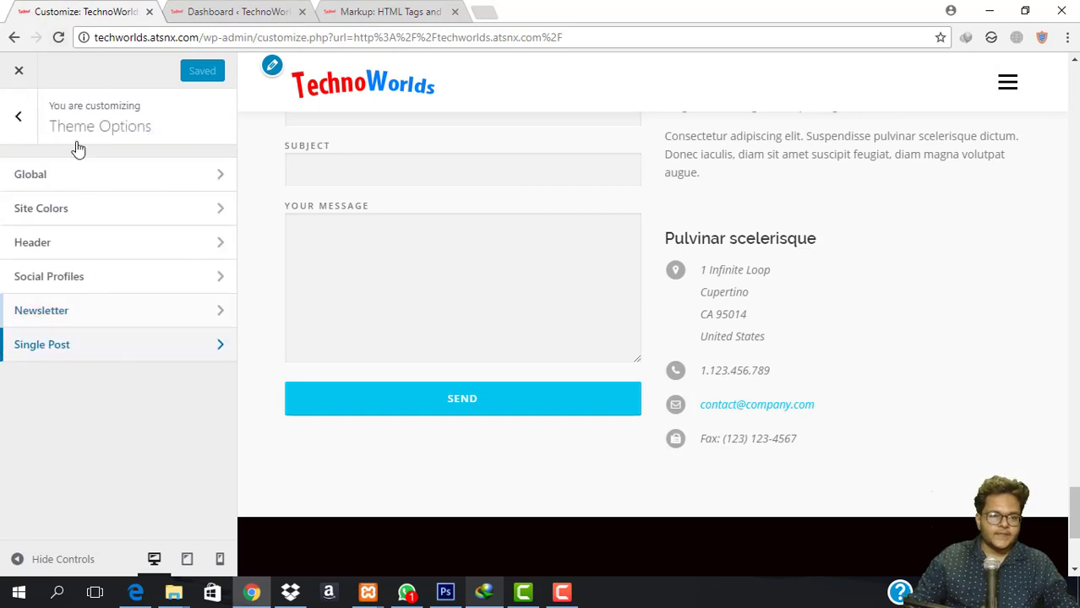
left_click(23, 119)
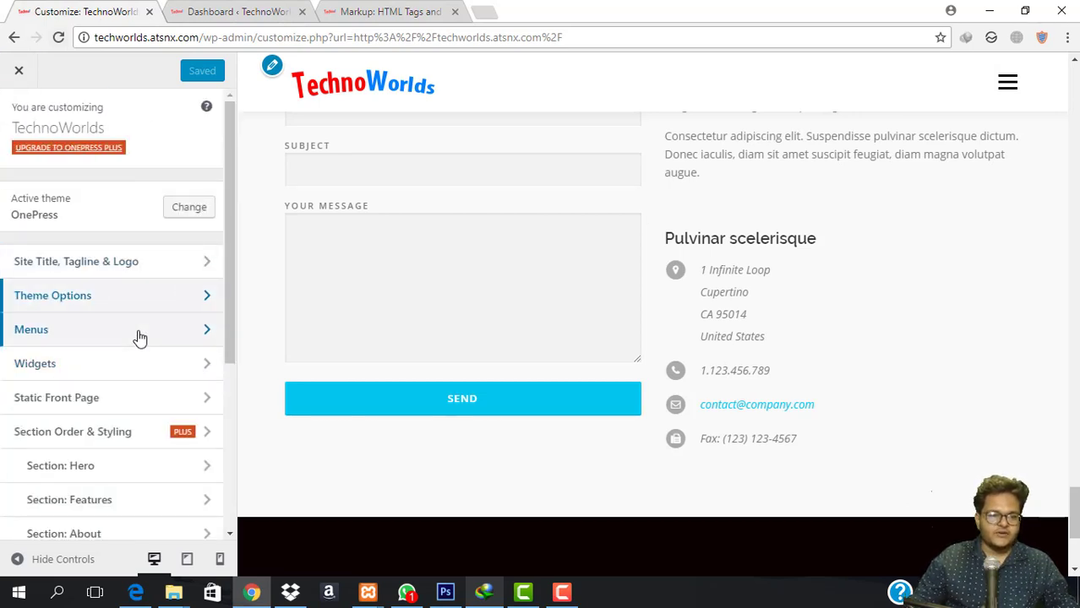
left_click(140, 337)
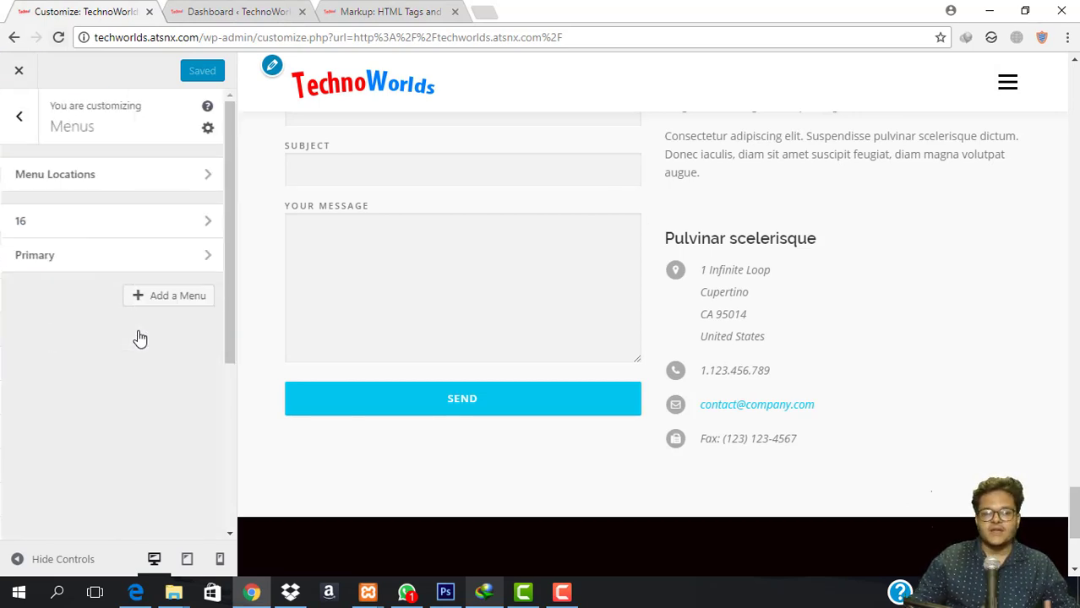
left_click(135, 175)
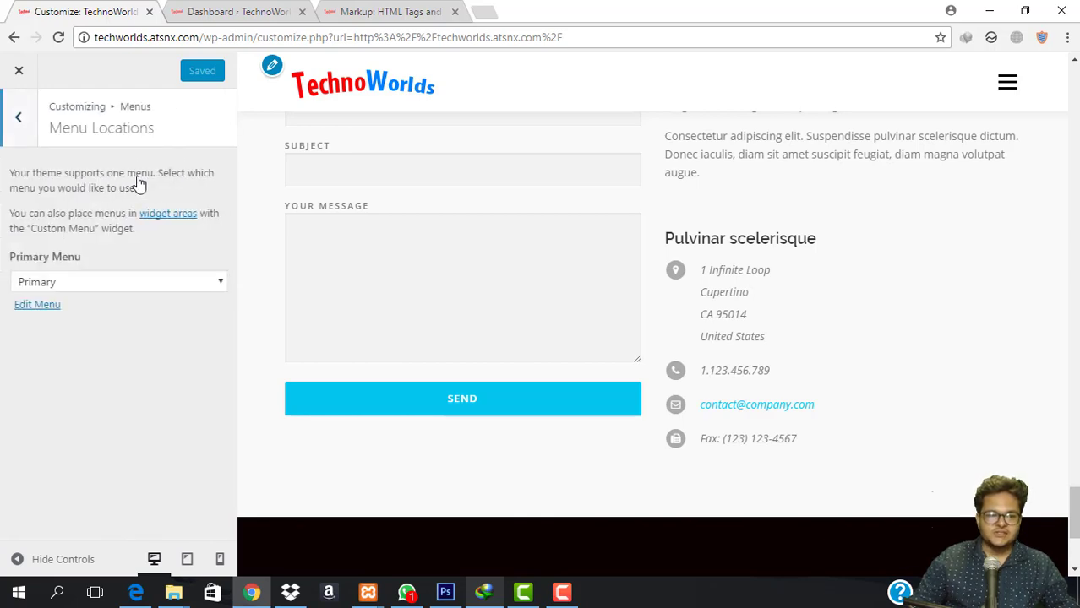
left_click(110, 292)
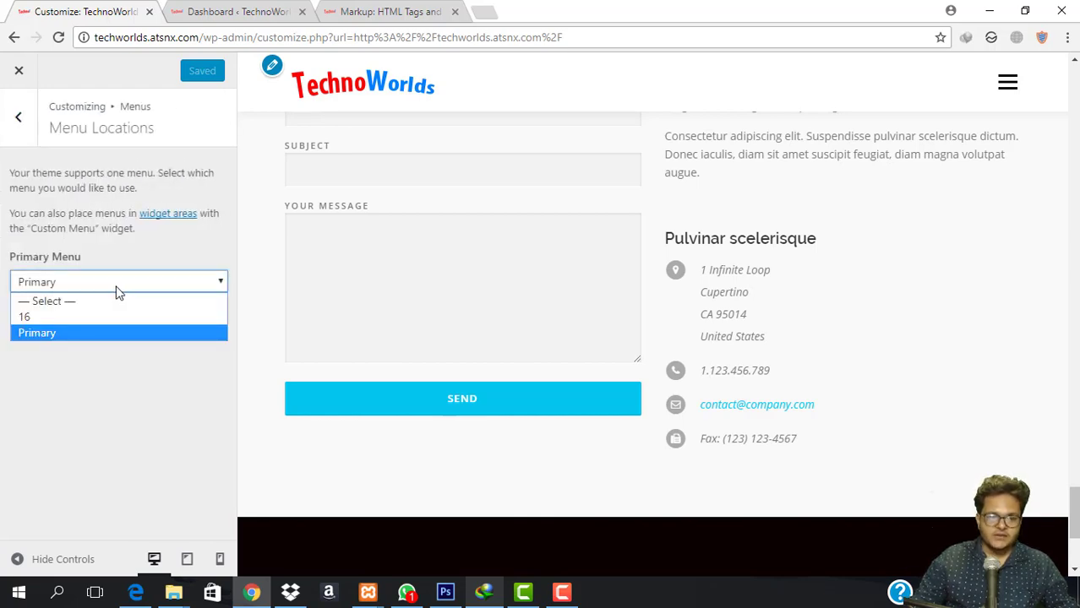
left_click(121, 293)
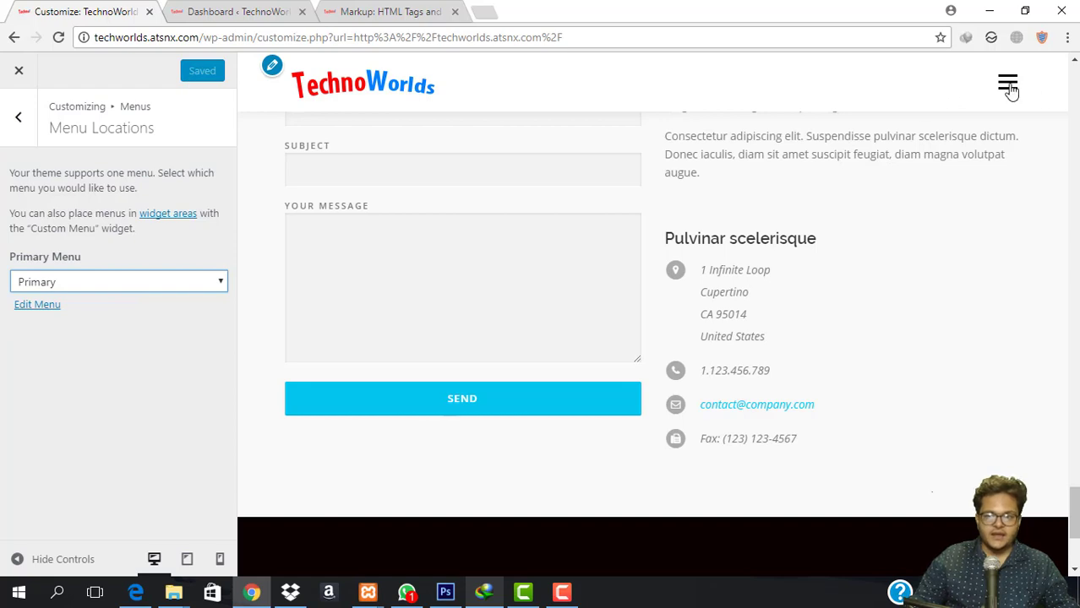
left_click(17, 120)
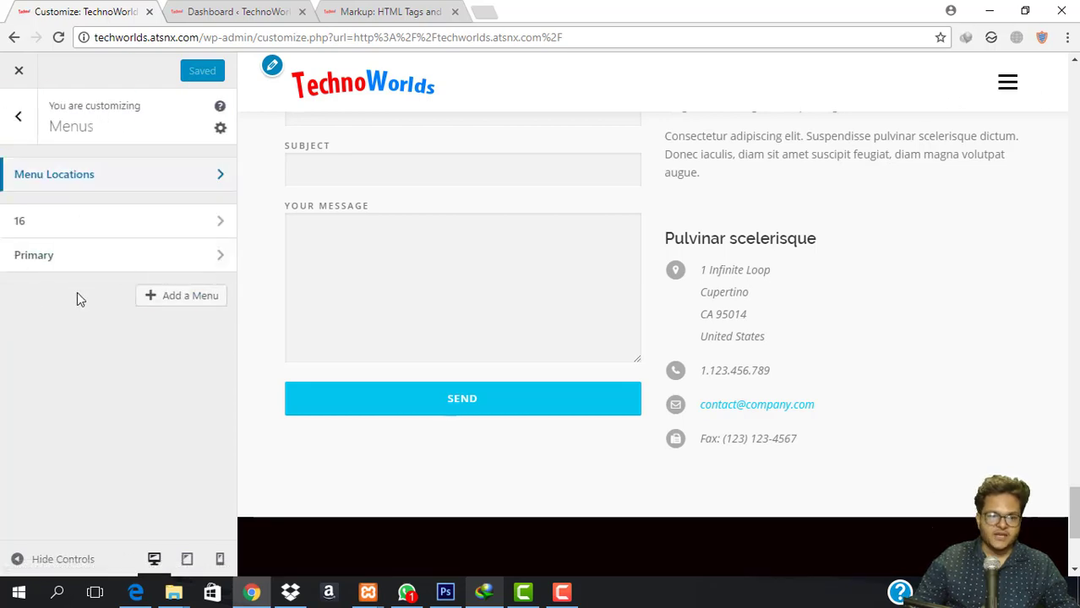
Add Home, Gallery, My Account and Checkout to the Primary menu and publish.
left_click(135, 257)
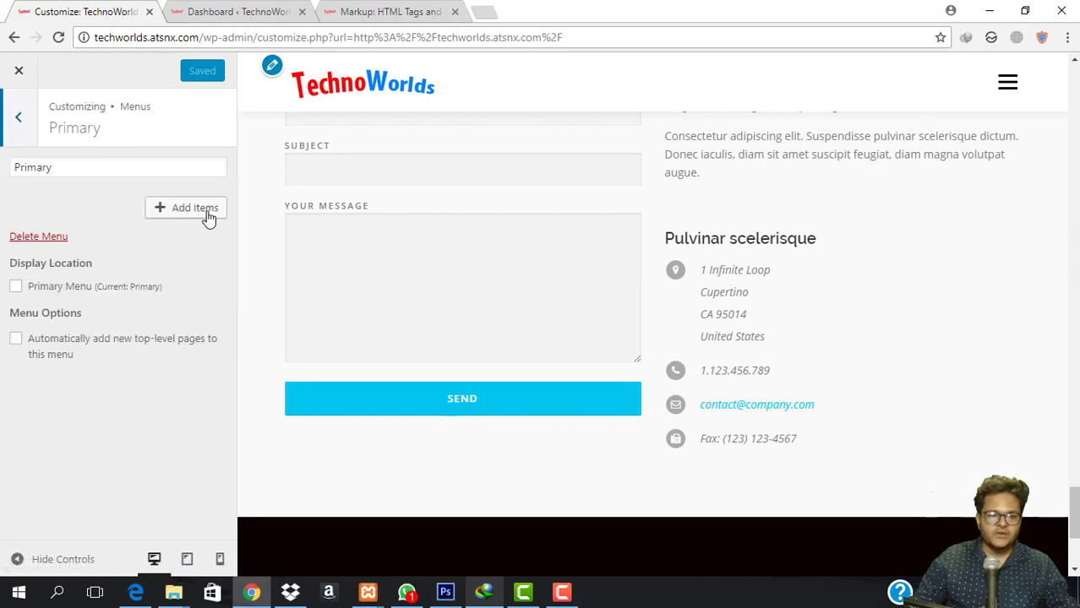
left_click(207, 211)
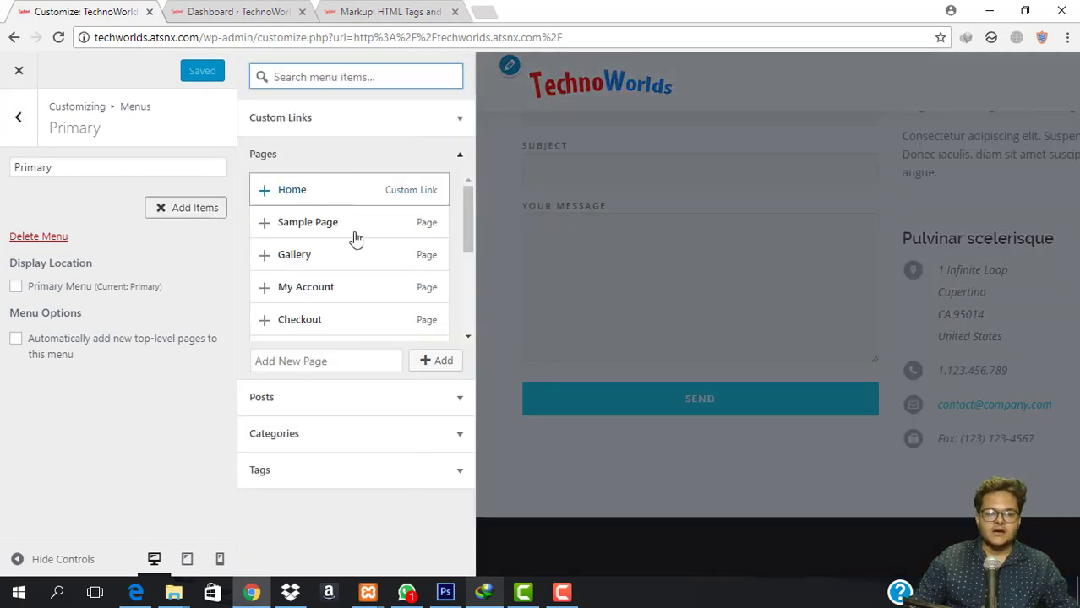
left_click(312, 193)
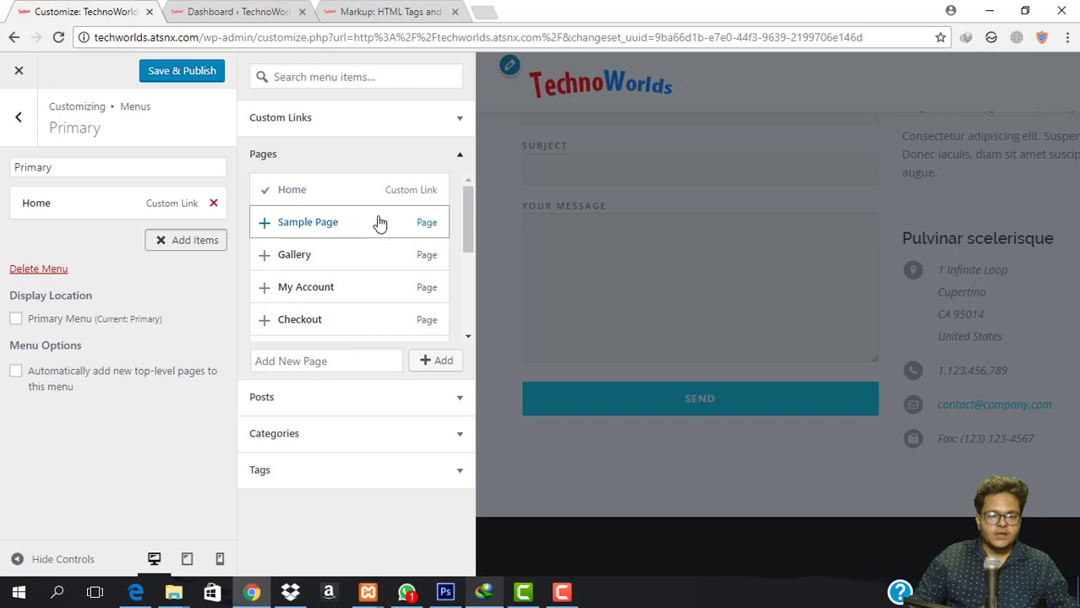
left_click(345, 256)
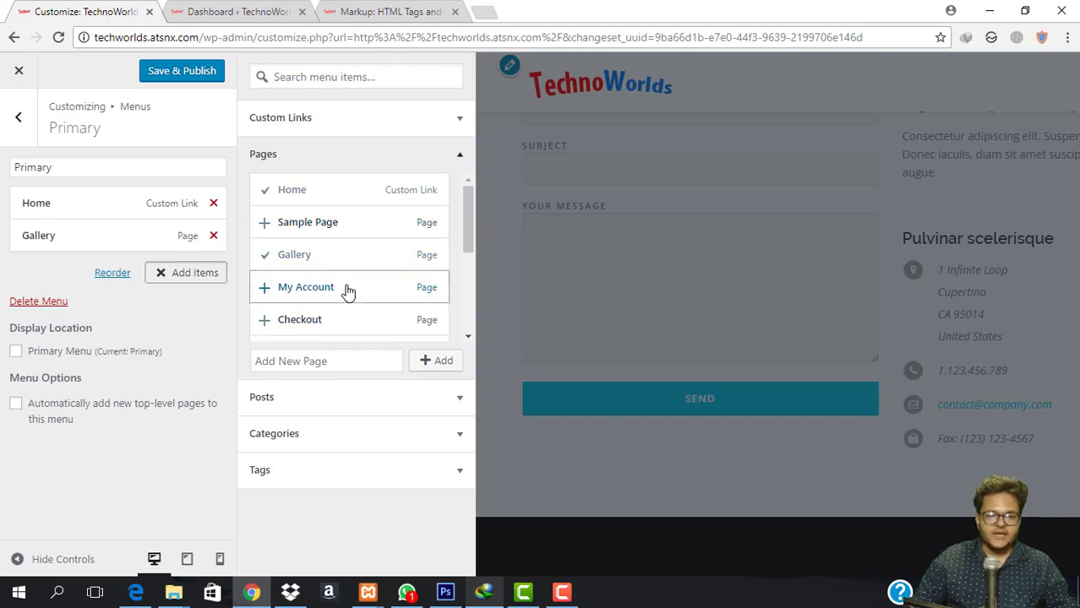
left_click(347, 291)
left_click(344, 330)
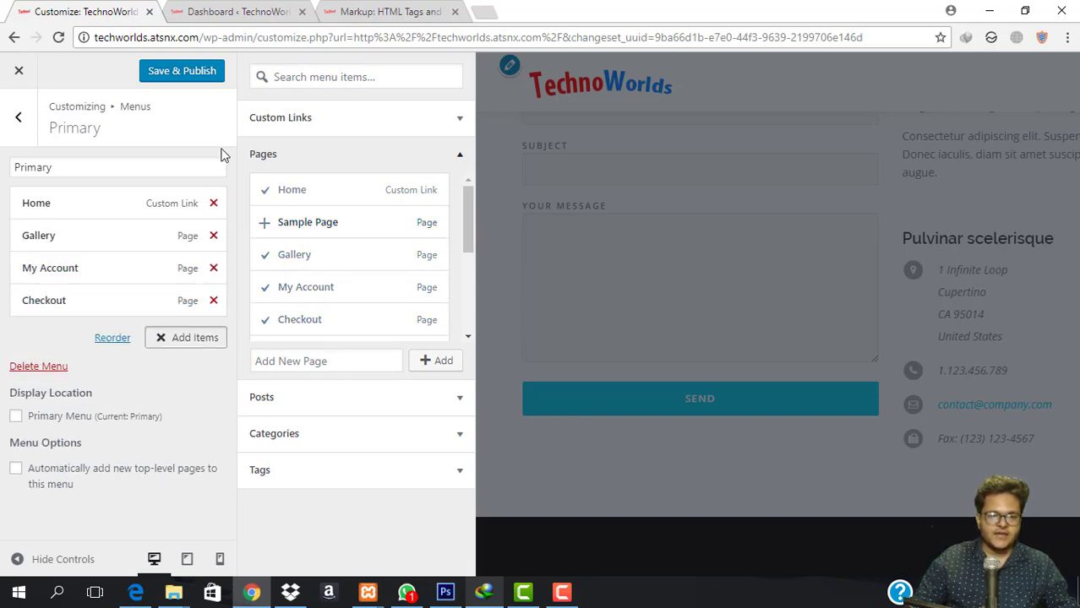
left_click(174, 72)
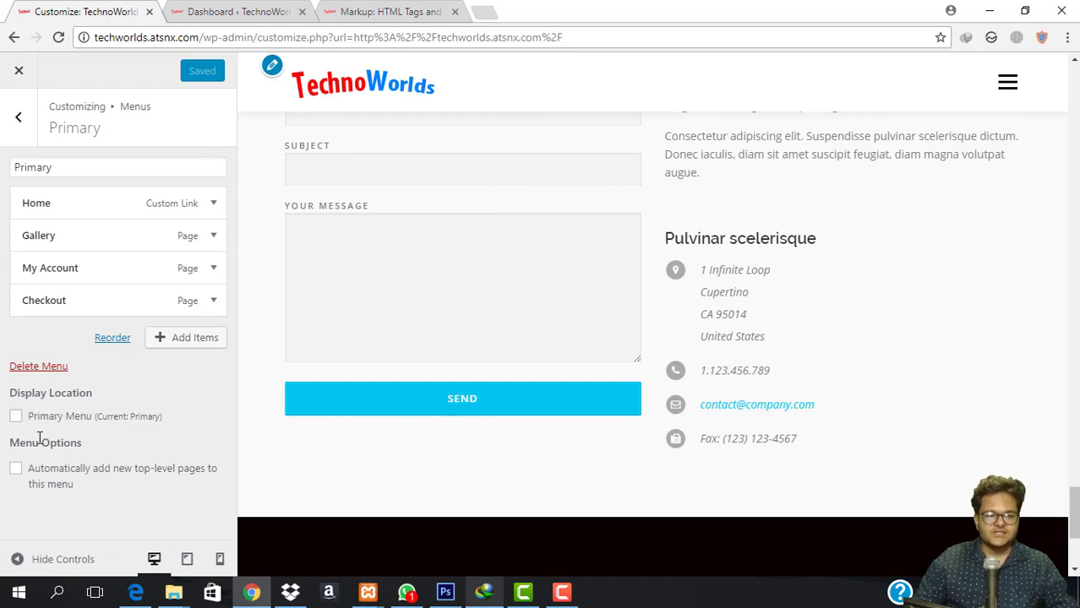
Assign the Primary menu to the Primary Menu location, publish, and open the live site.
left_click(16, 417)
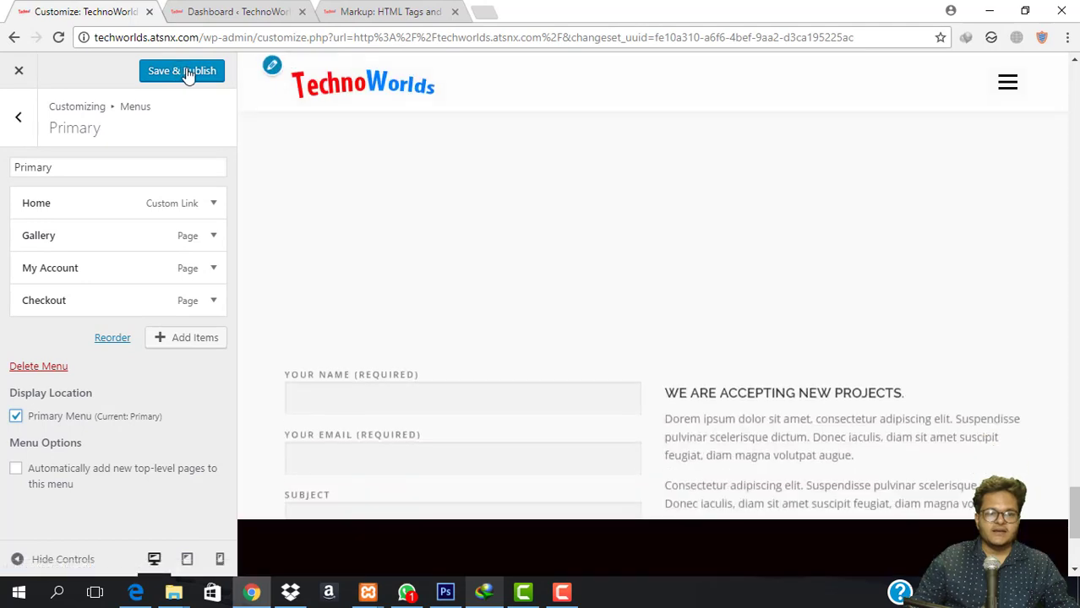
left_click(182, 72)
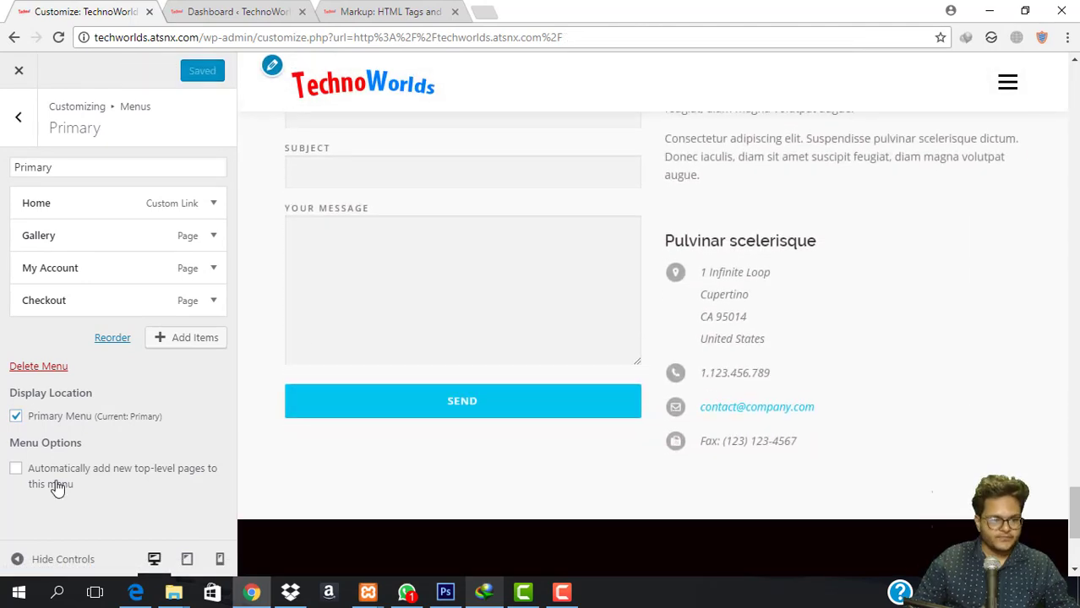
left_click(18, 117)
left_click(94, 224)
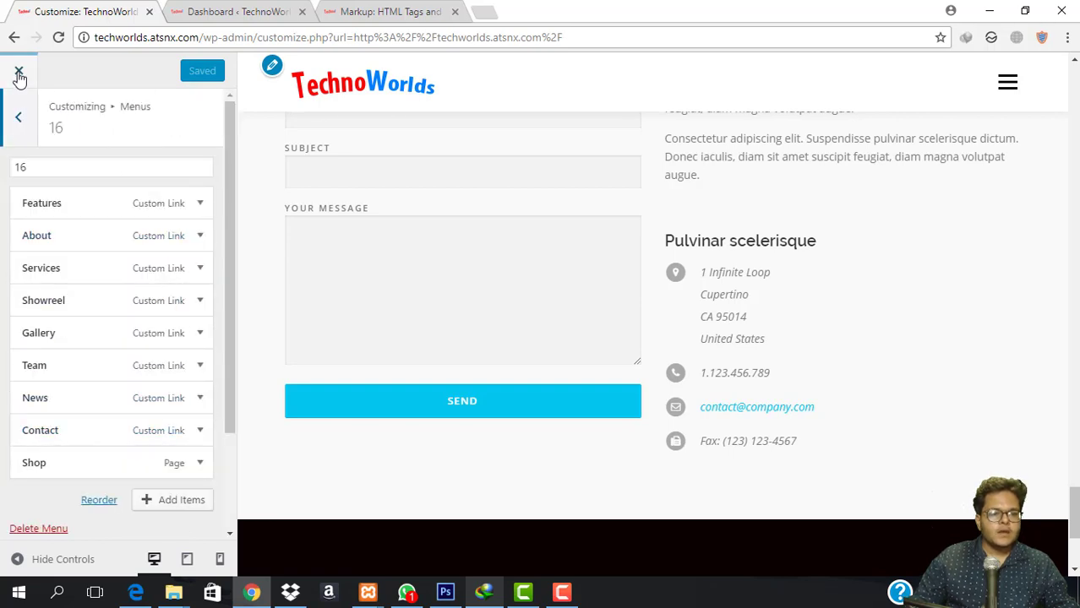
left_click(212, 12)
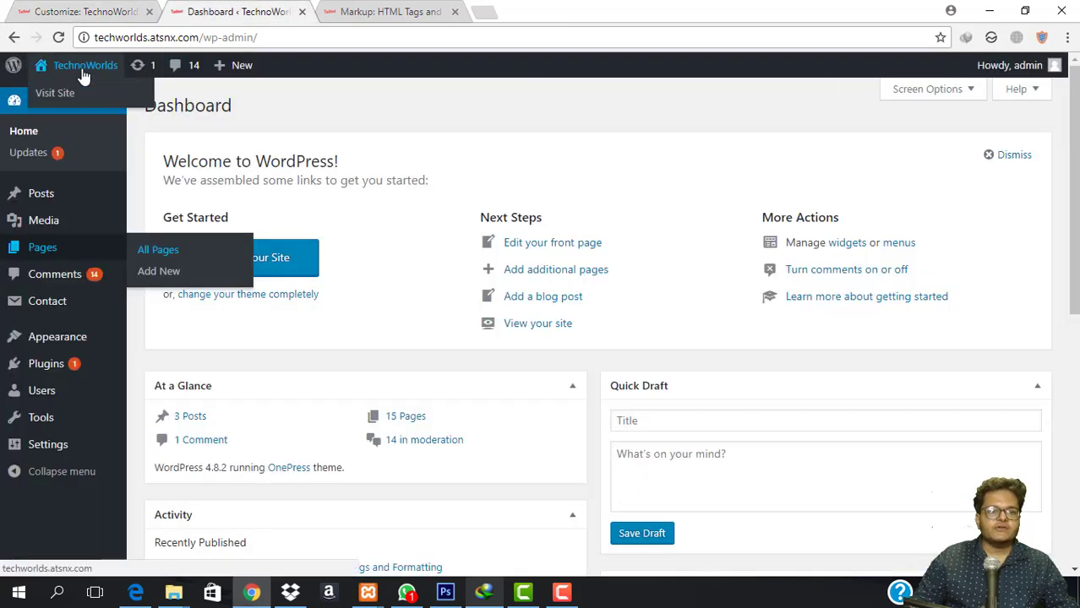
left_click(85, 68)
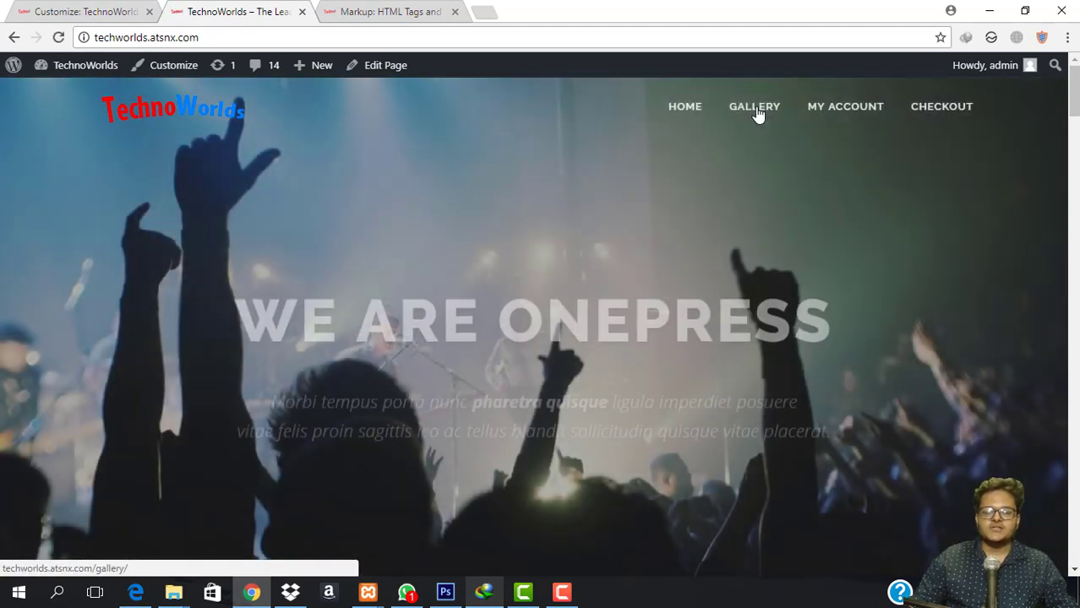
left_click(755, 107)
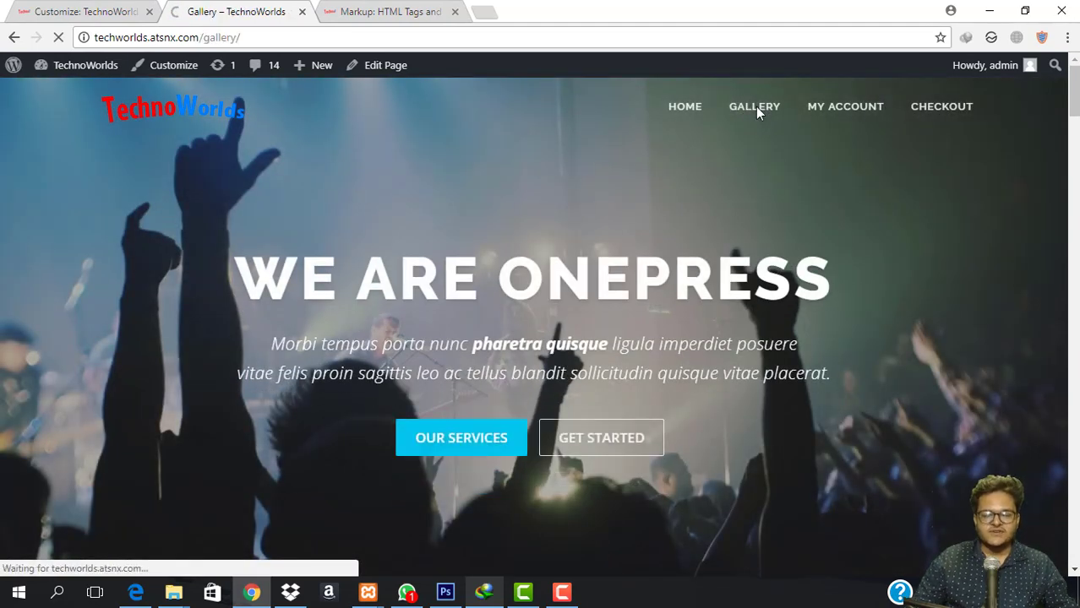
scroll(606, 332, "down", 4)
scroll(608, 330, "up", 4)
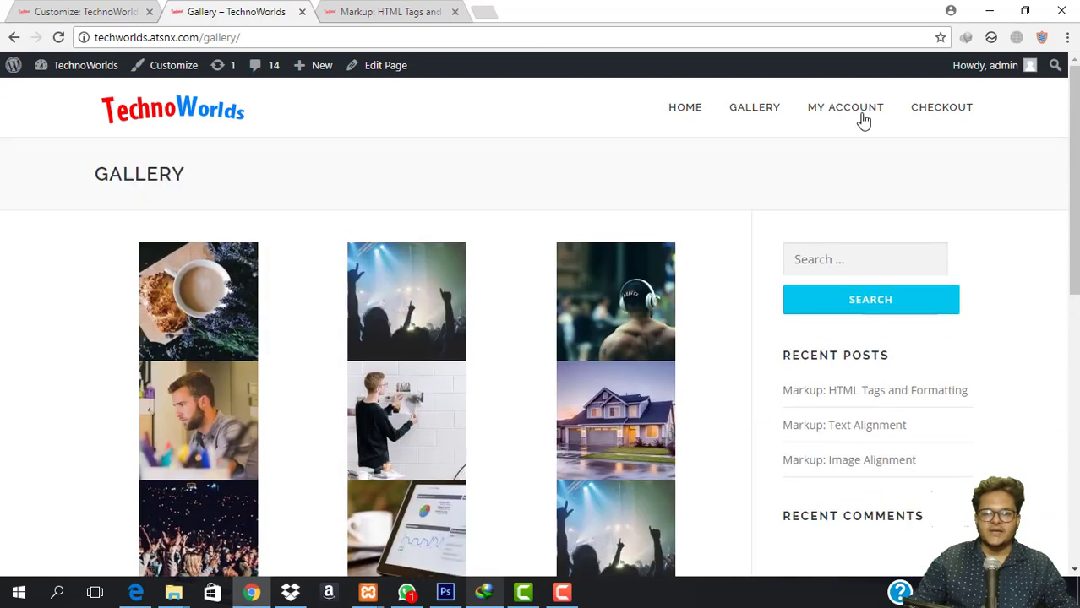
left_click(862, 118)
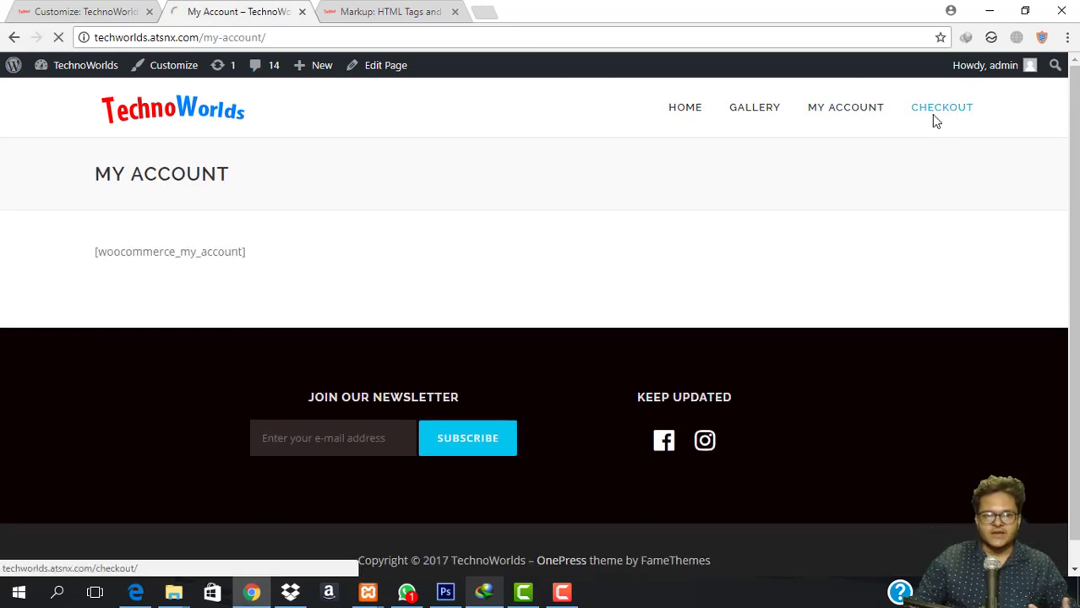
left_click(935, 119)
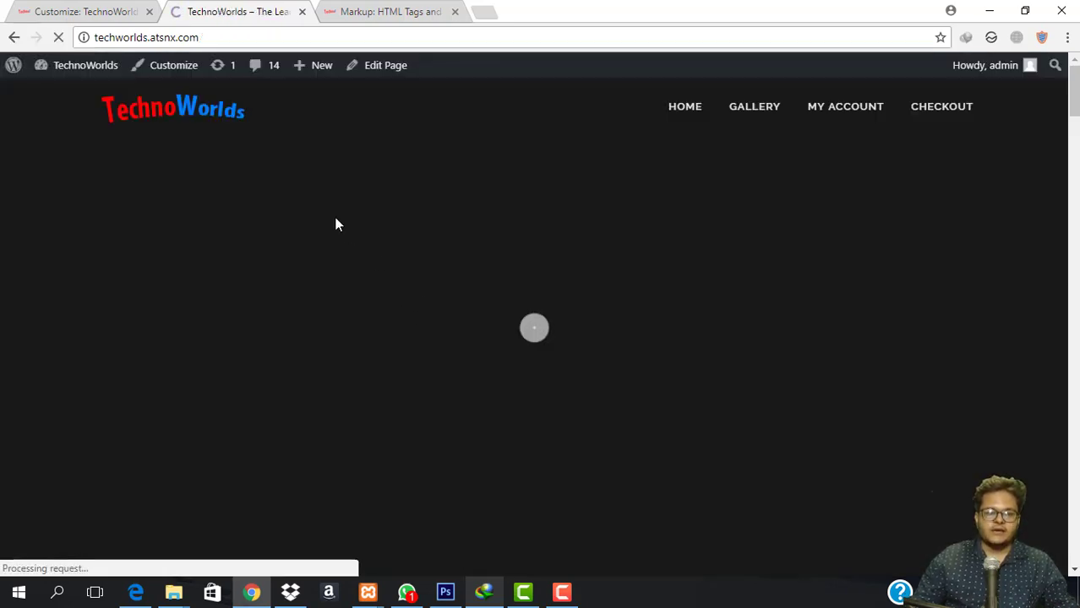
scroll(509, 334, "down", 5)
scroll(509, 335, "down", 3)
scroll(508, 338, "up", 10)
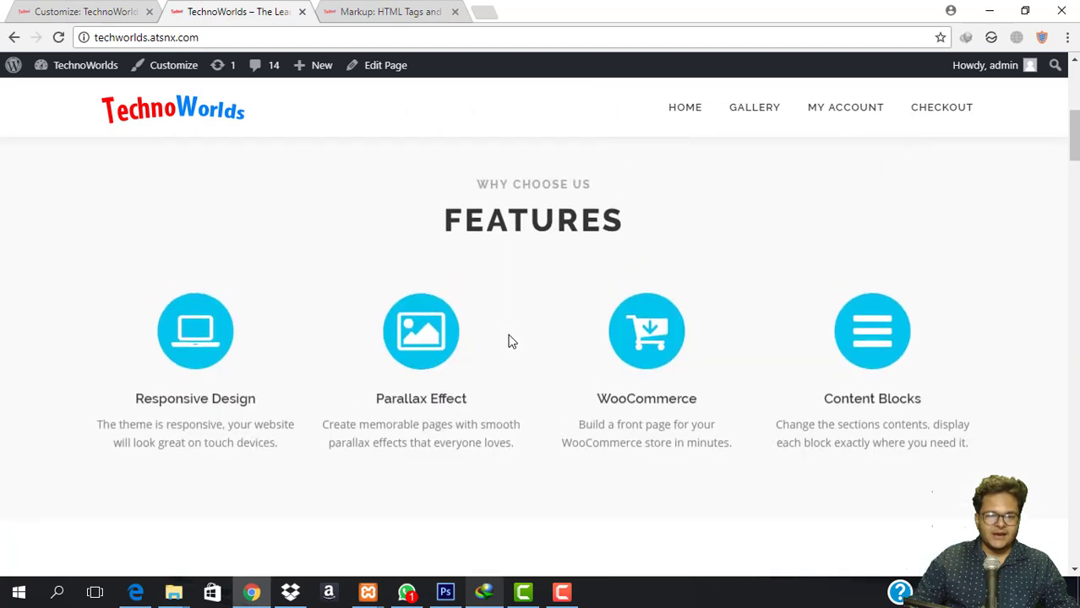
Back out to the Customizer's main sections and open Widgets.
left_click(88, 10)
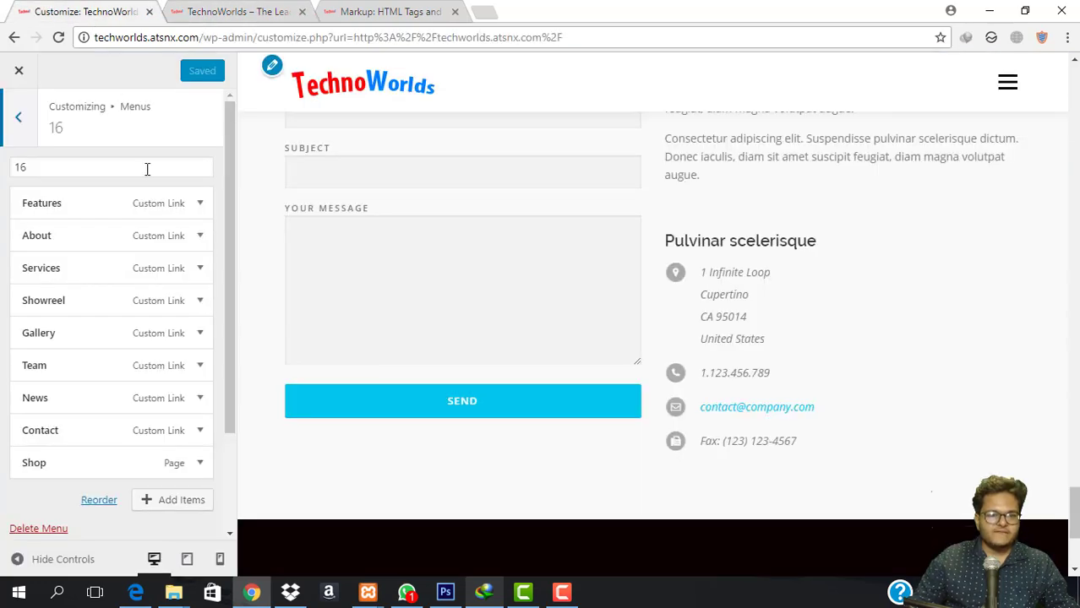
left_click(23, 131)
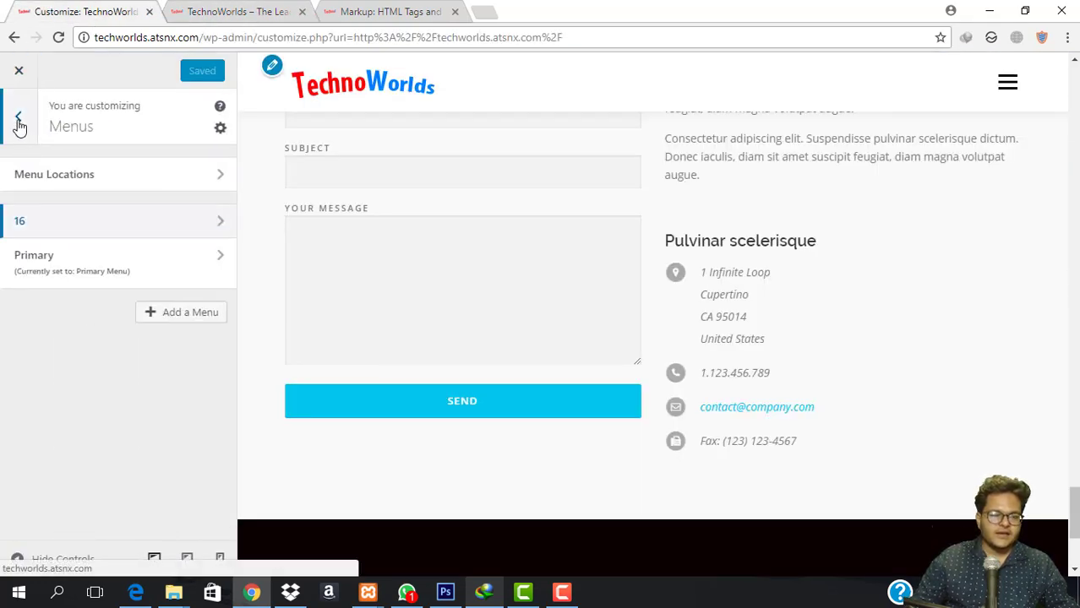
left_click(22, 123)
scroll(133, 356, "down", 1)
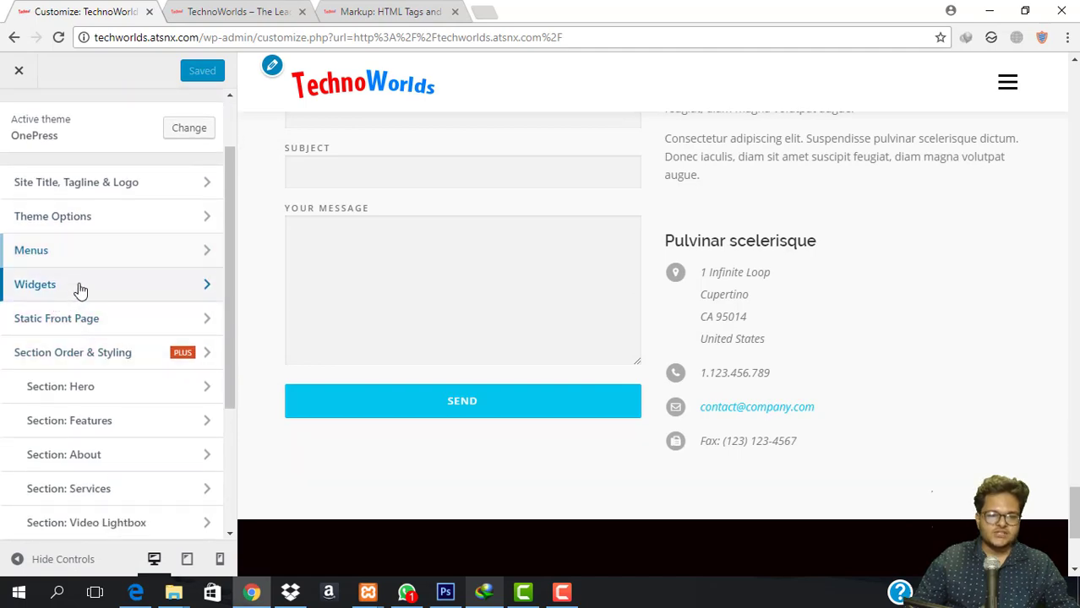
left_click(80, 289)
Read the widget-area notices, then switch to the 'Markup: HTML Tags and Formatting' post tab.
scroll(654, 347, "up", 5)
scroll(769, 301, "down", 4)
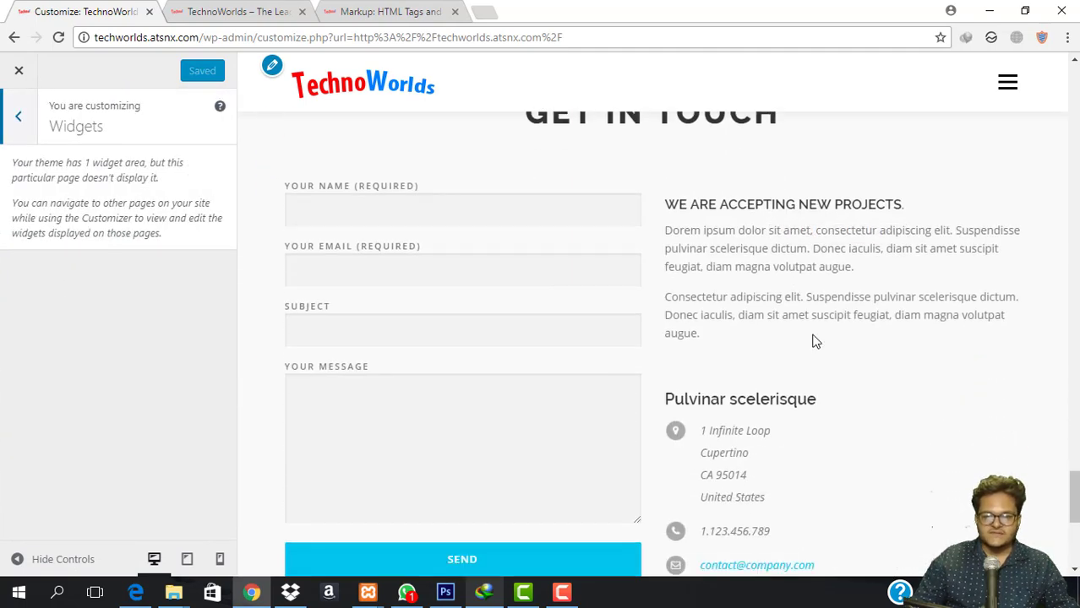
left_click_drag(7, 167, 155, 203)
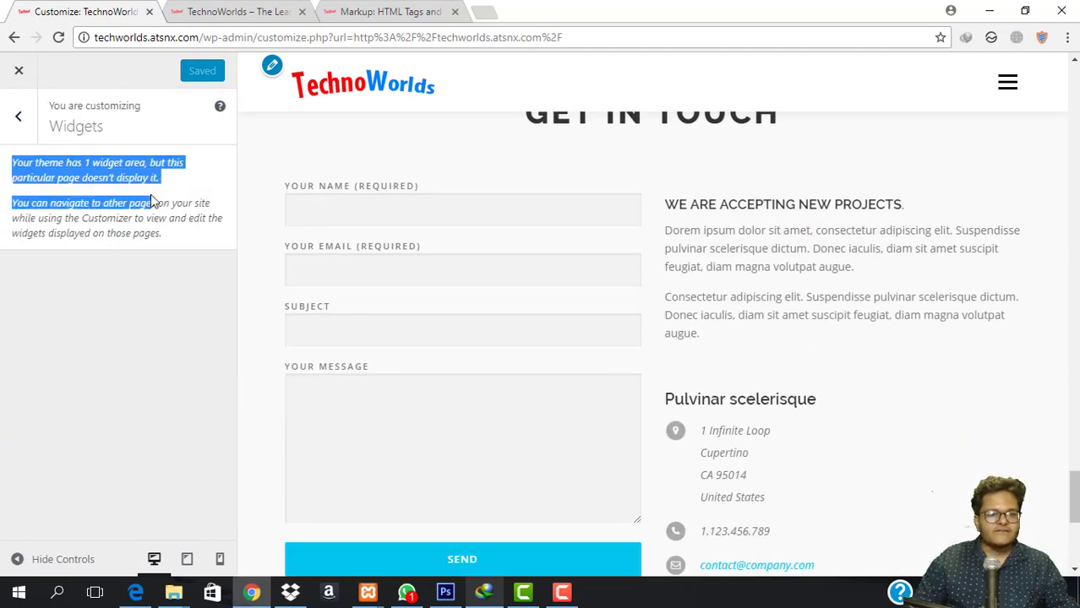
left_click(108, 196)
left_click_drag(4, 186, 245, 254)
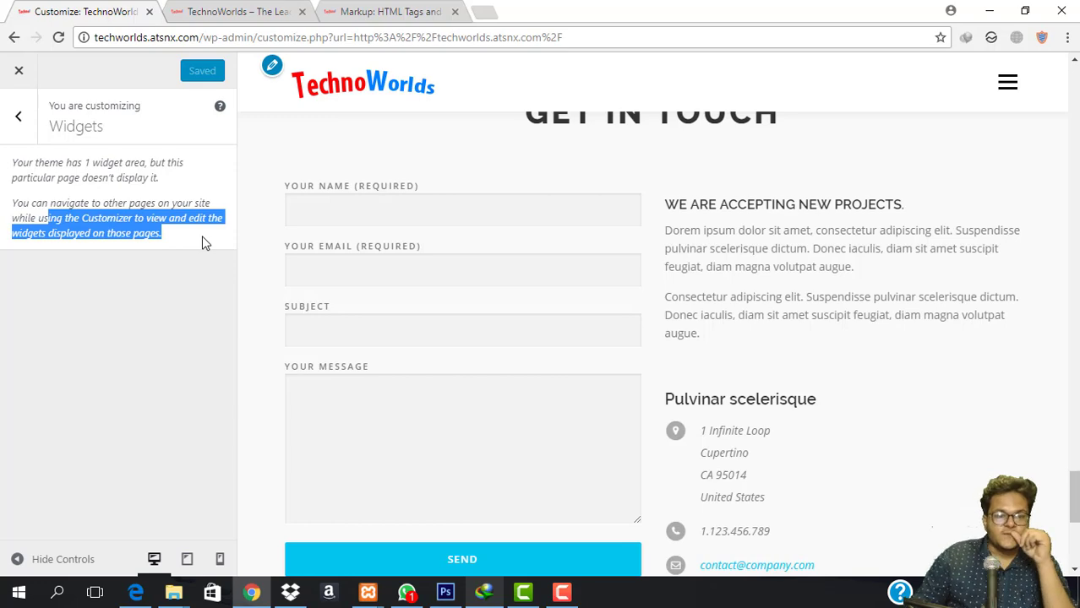
left_click(244, 10)
left_click(389, 10)
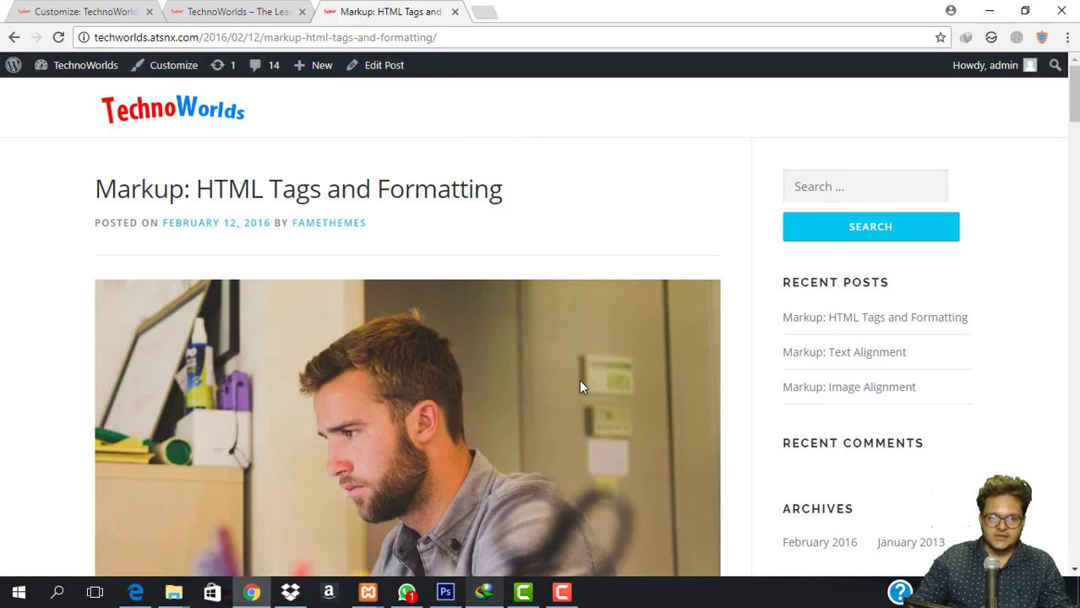
From the Markup post, launch the Customizer and go to Widgets > Sidebar.
scroll(888, 253, "down", 15)
scroll(887, 293, "up", 15)
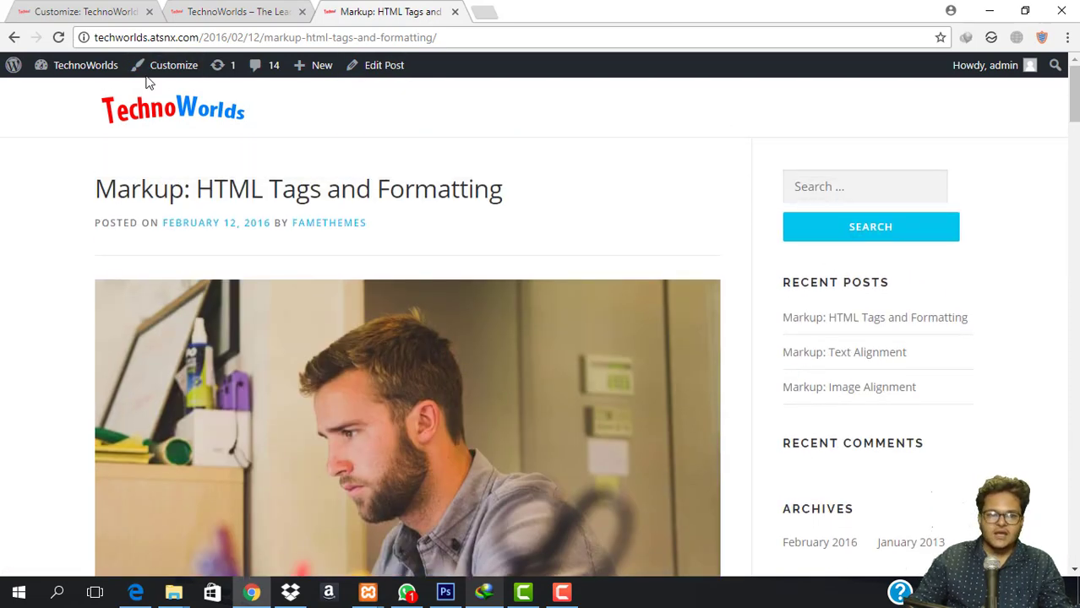
left_click(172, 68)
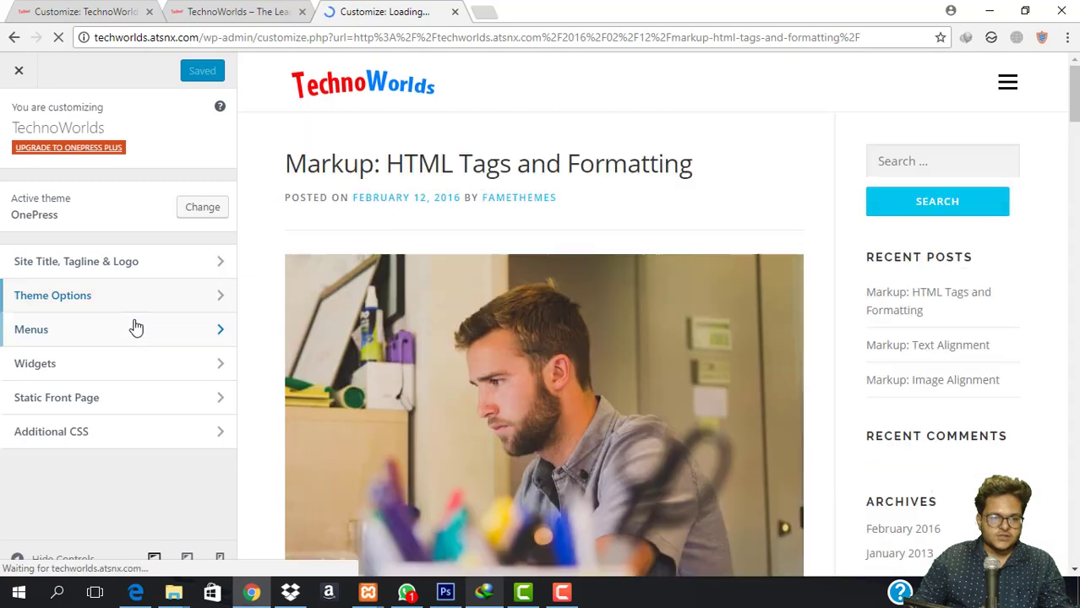
left_click(122, 365)
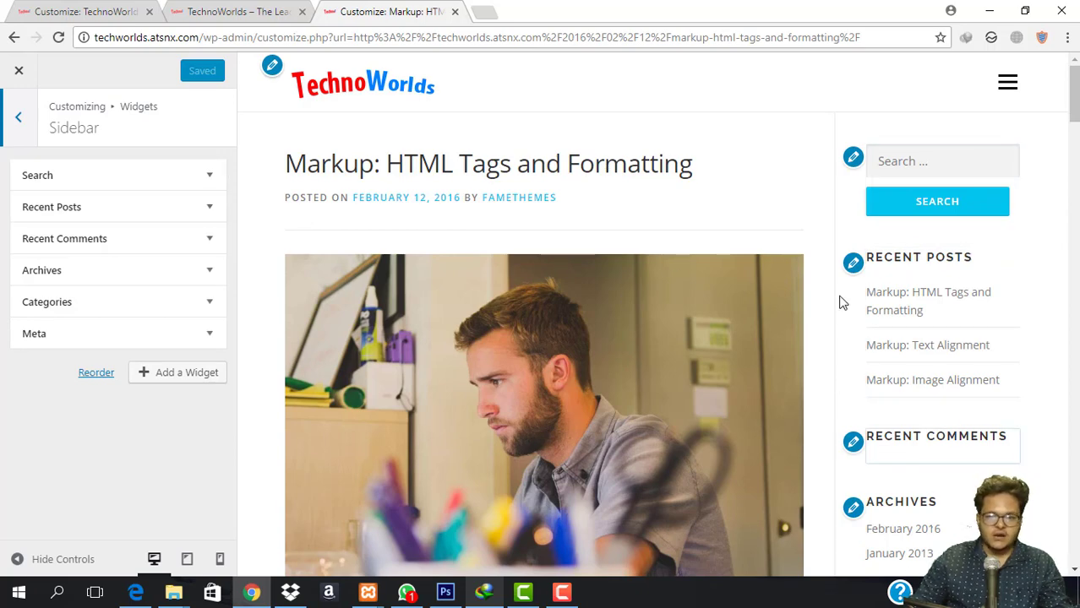
Remove the Recent Comments, Archives, Categories and Meta widgets from the Sidebar.
scroll(414, 251, "down", 3)
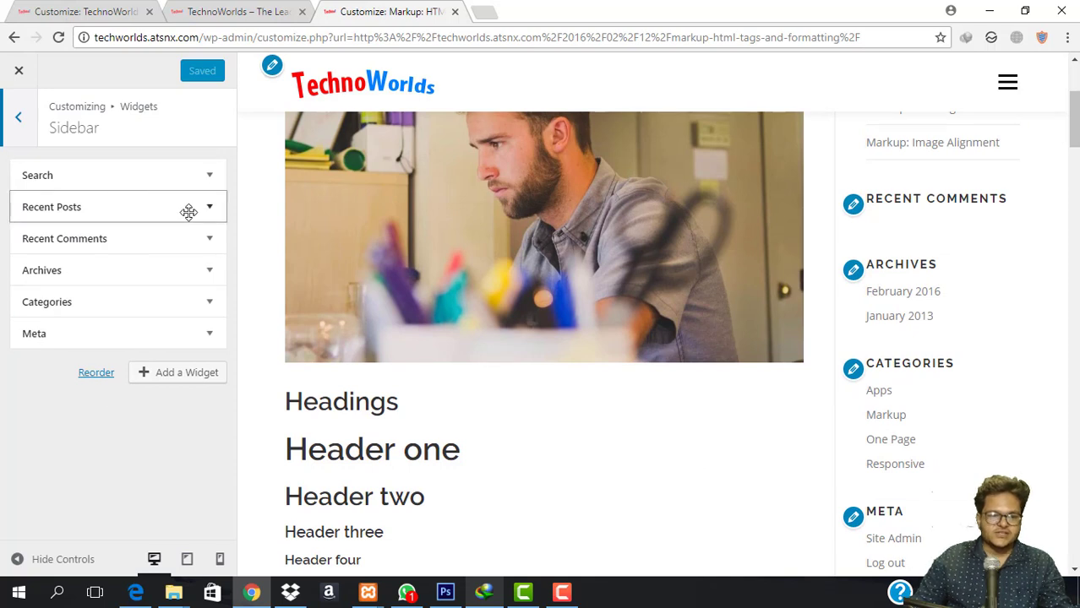
left_click(152, 241)
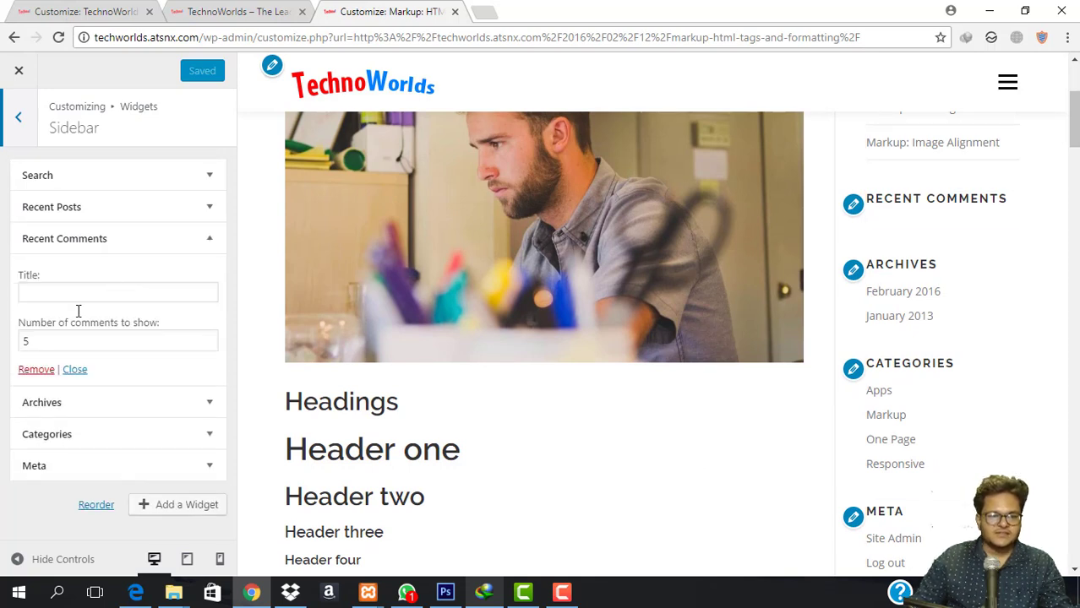
left_click(34, 371)
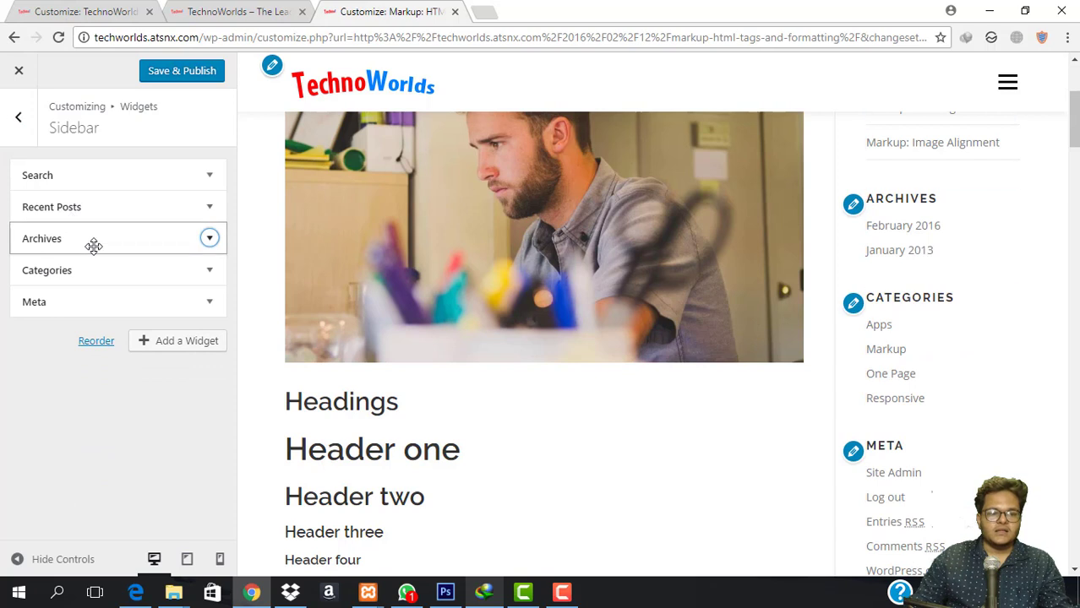
left_click(93, 245)
left_click(38, 367)
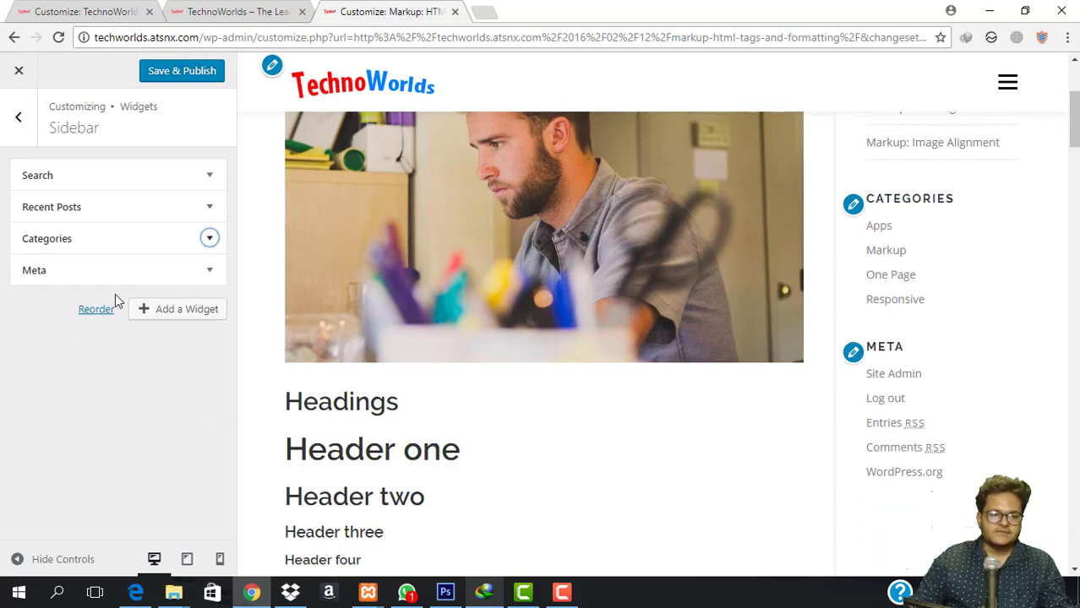
left_click(135, 243)
left_click(29, 378)
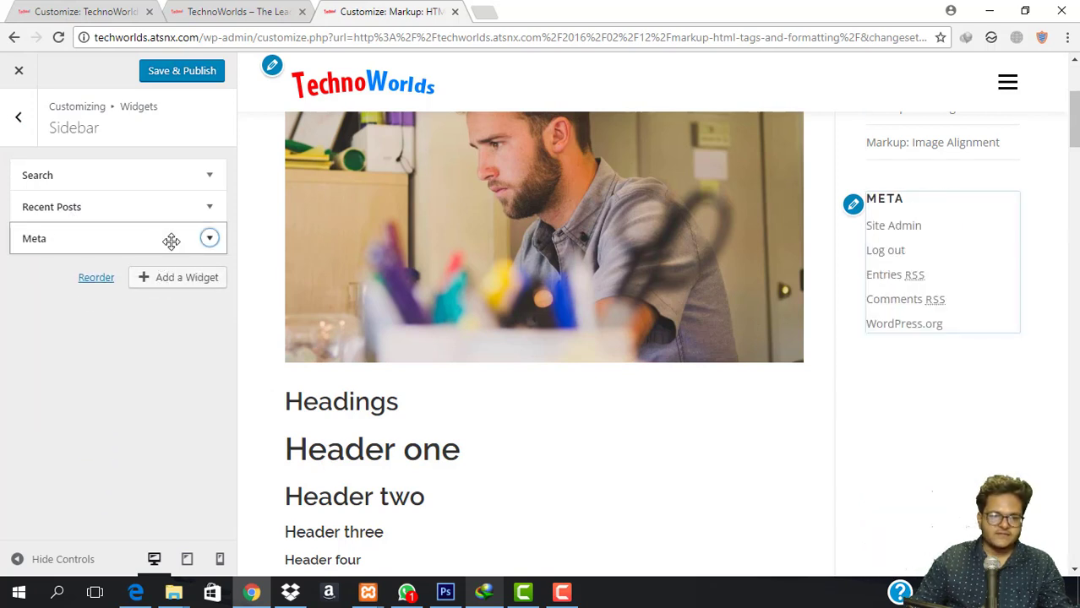
left_click(171, 241)
left_click(36, 322)
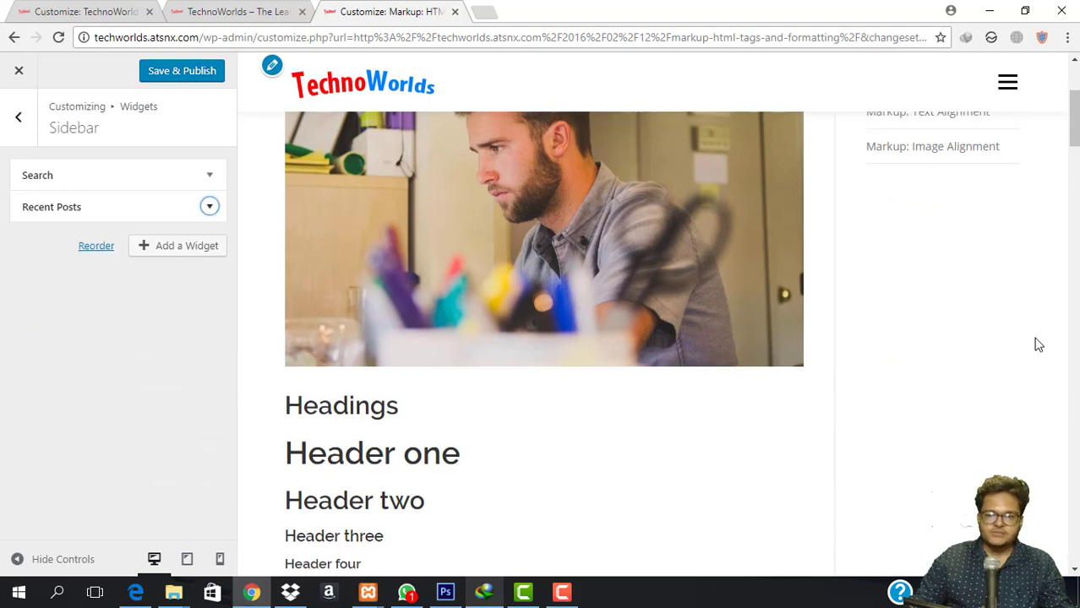
Enable 'Display post date?' in the Recent Posts widget and return to the main sections.
left_click(183, 209)
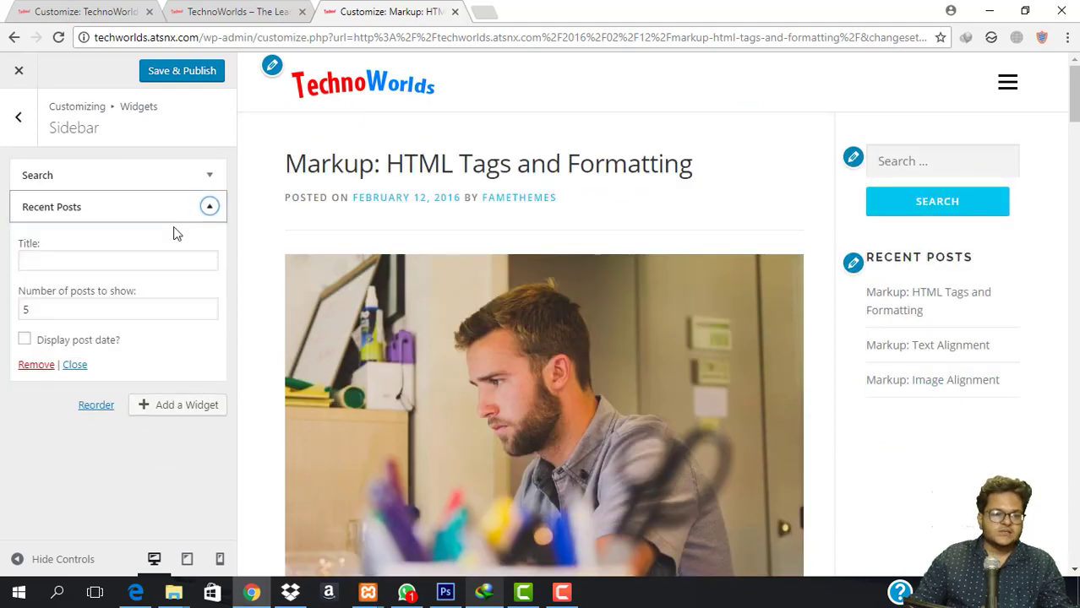
left_click(26, 341)
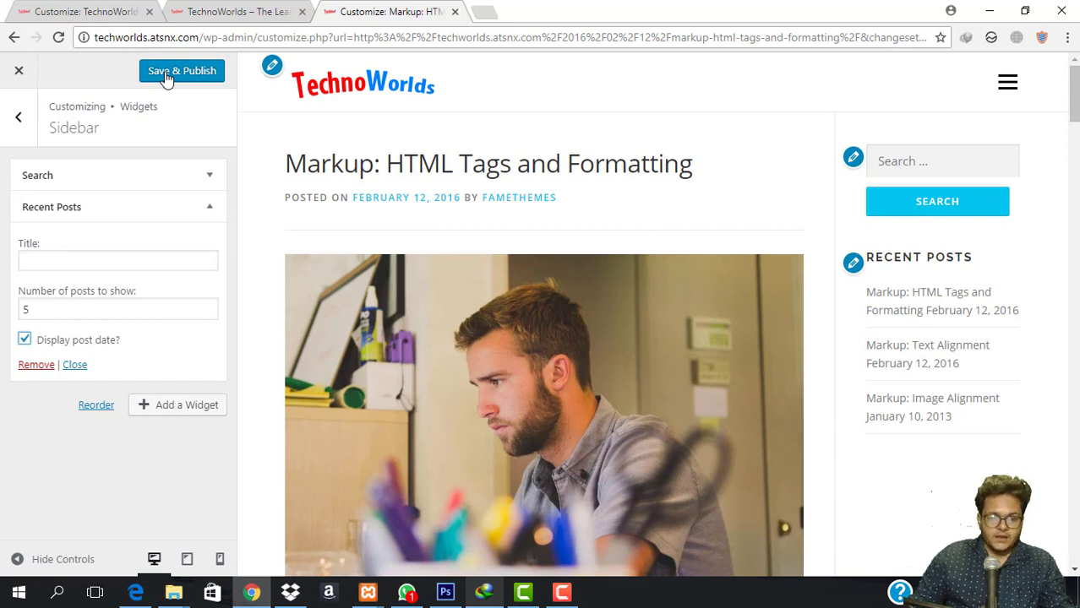
left_click(4, 126)
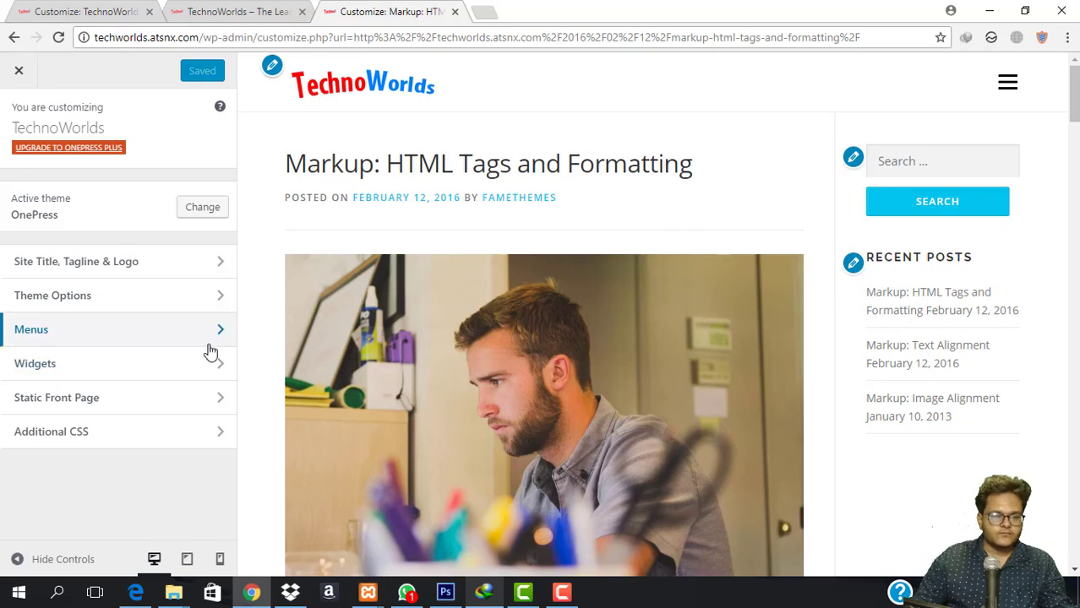
Review Static Front Page (Home as front page, News as posts page), then view the live homepage.
left_click(239, 11)
left_click(76, 11)
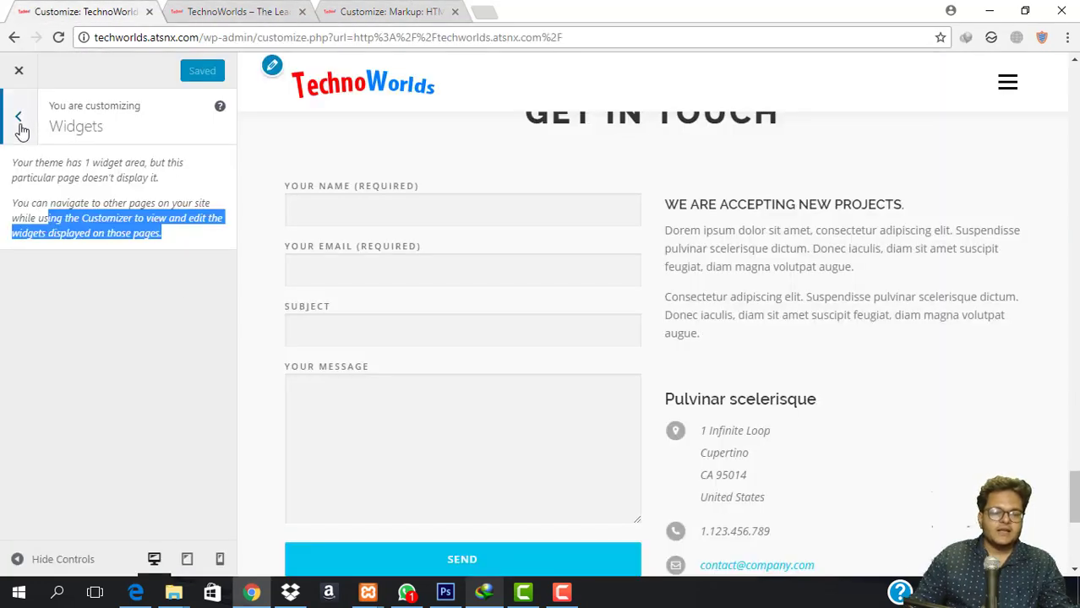
left_click(18, 118)
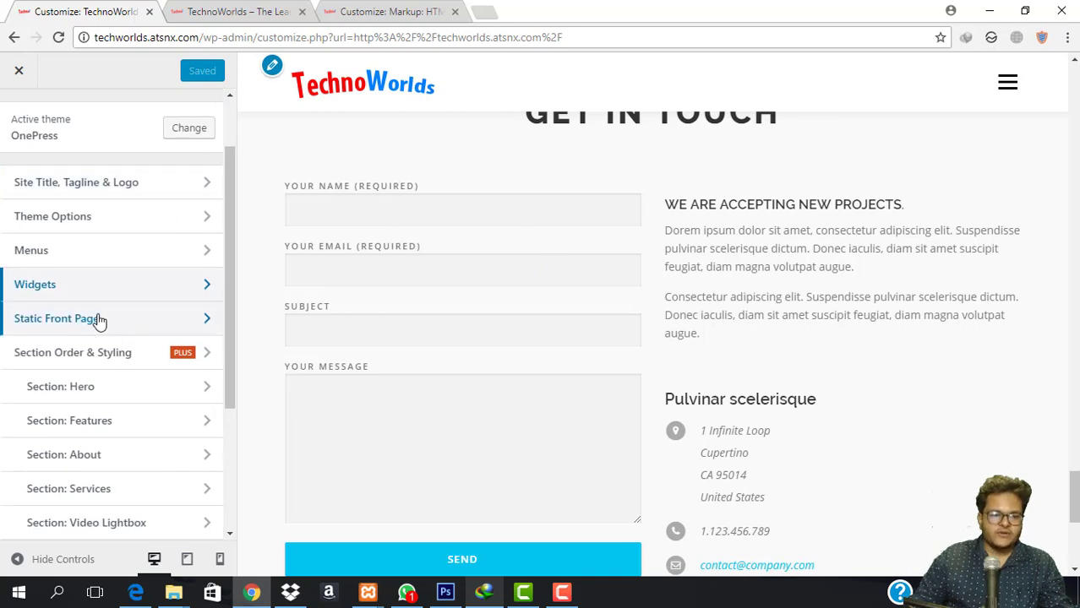
left_click(99, 320)
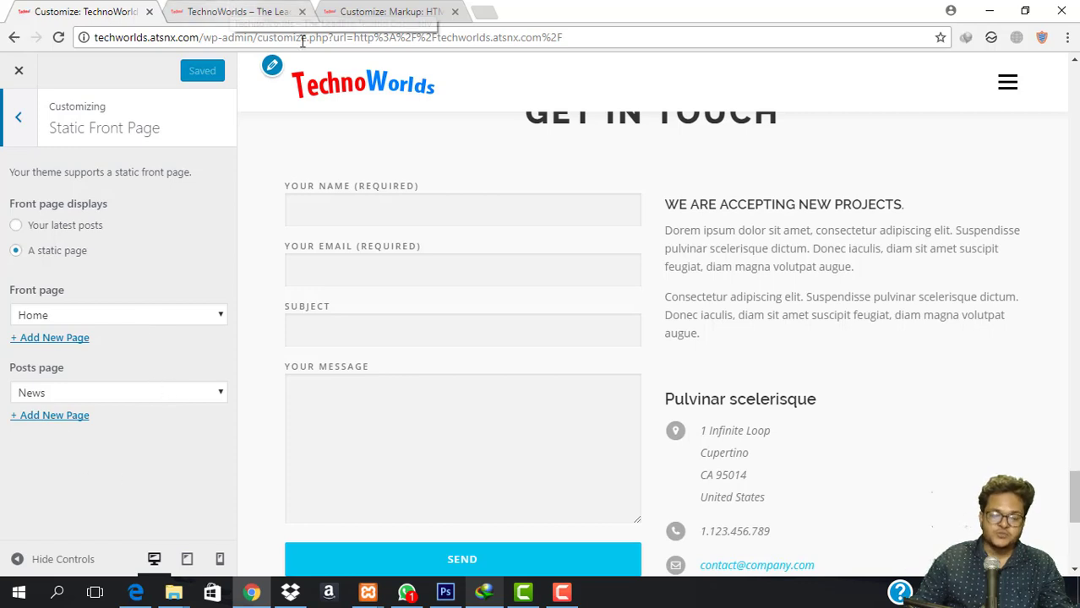
left_click(385, 12)
key("ctrl+Tab")
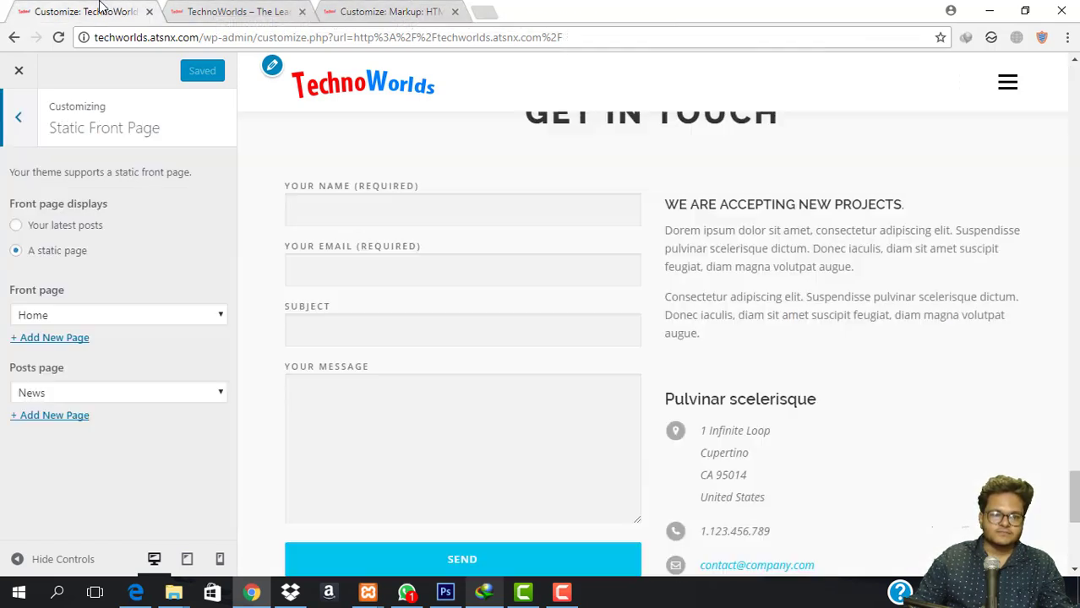
left_click(413, 7)
left_click(237, 12)
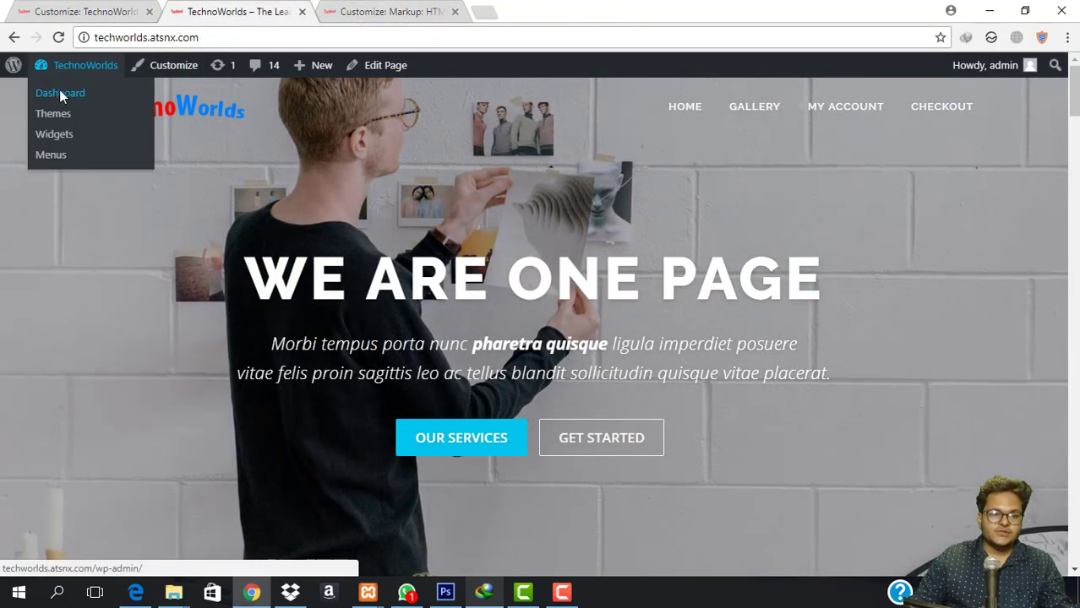
From the Dashboard, open Pages > All Pages in a new tab.
left_click(60, 93)
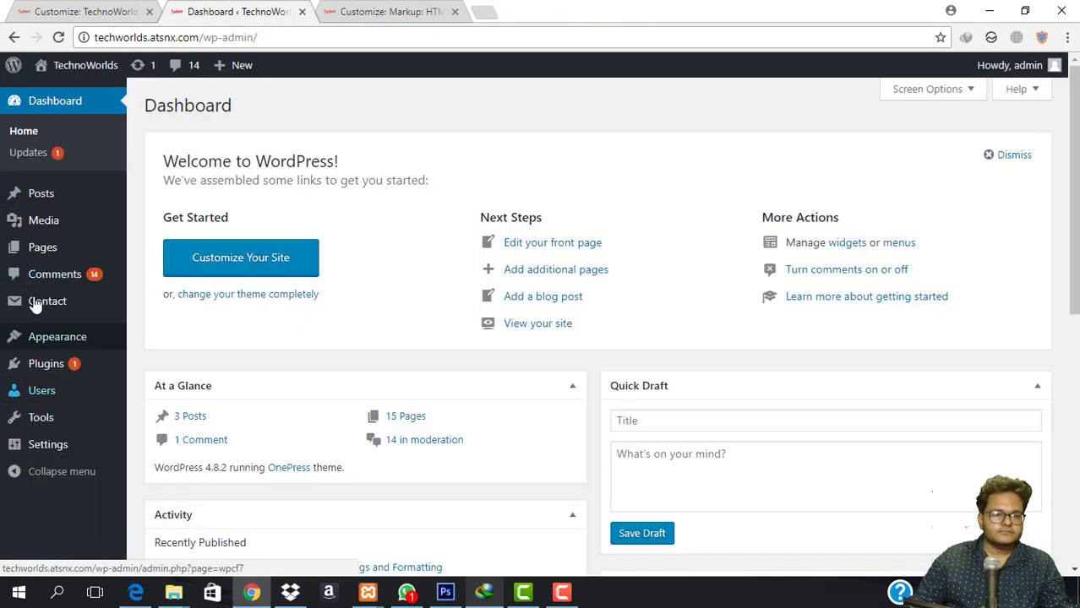
mouse_move(60, 265)
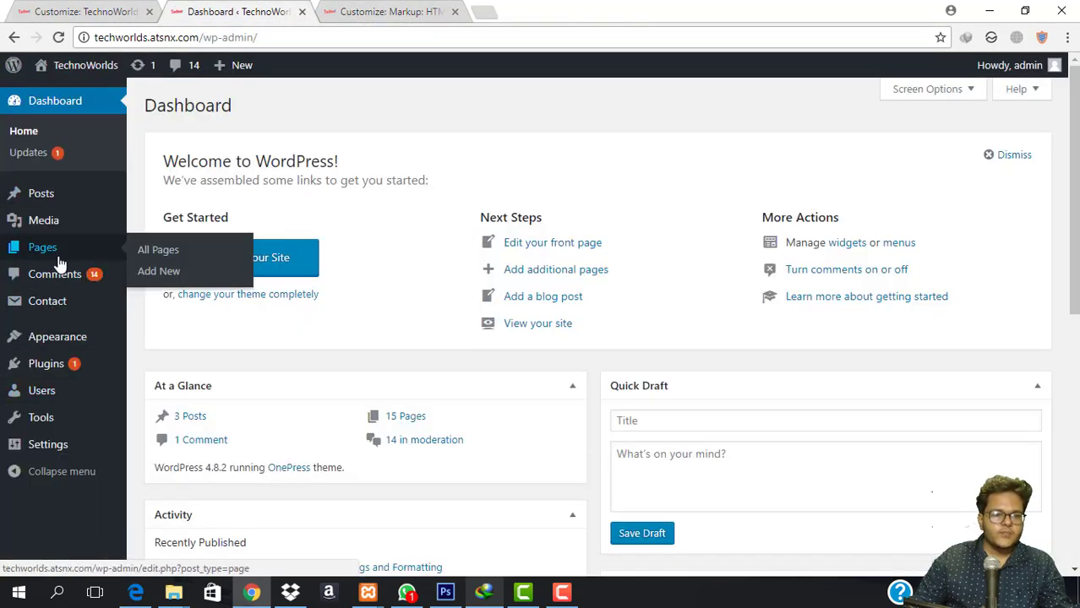
right_click(148, 264)
left_click(190, 269)
left_click(381, 7)
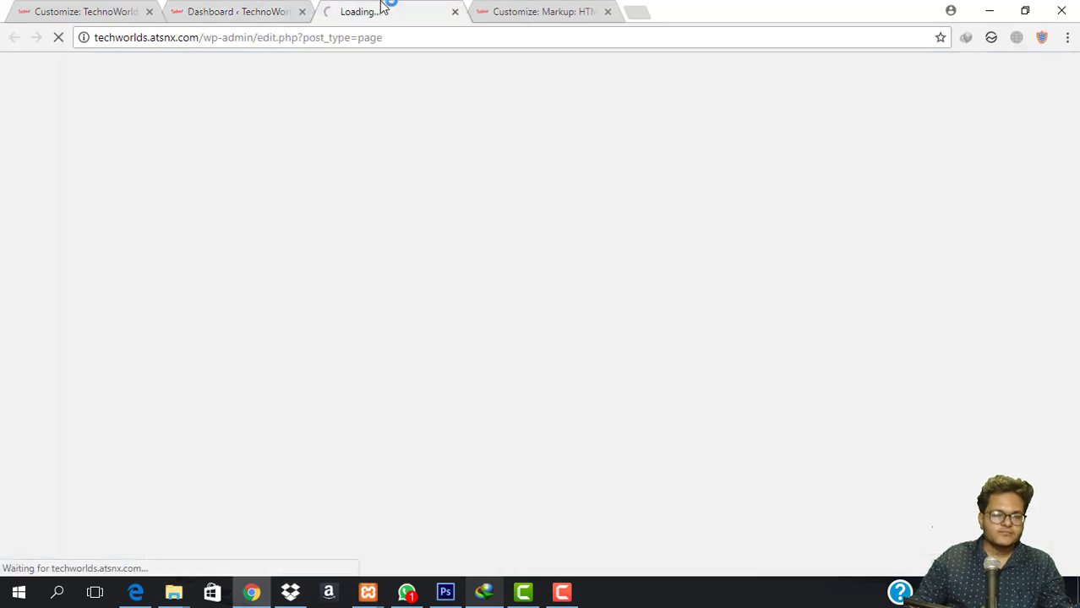
View the News page's blog listing, then return to the Customize tab.
scroll(253, 296, "down", 3)
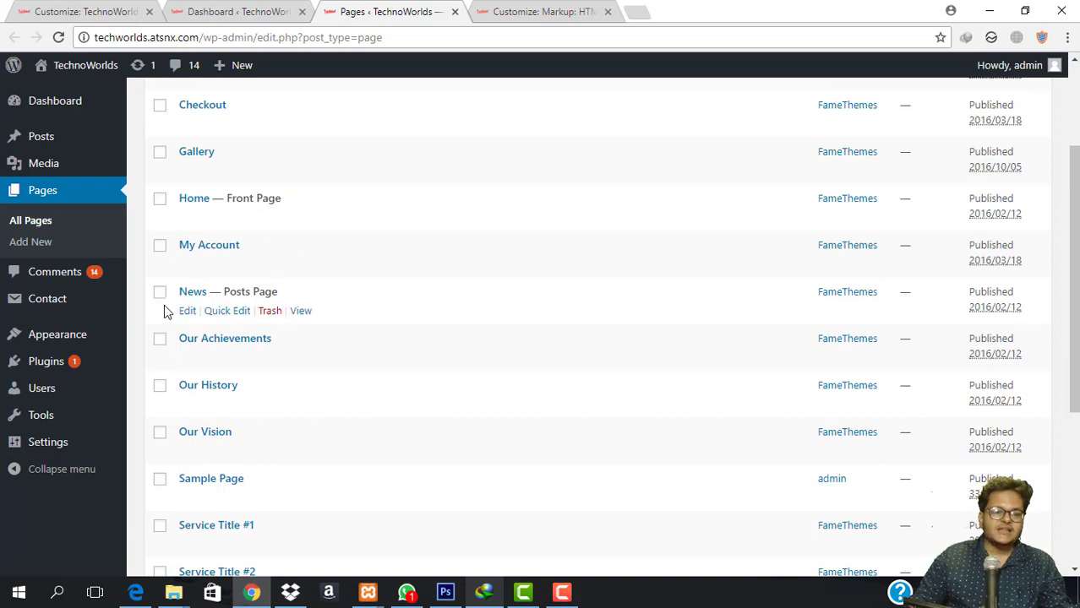
left_click(301, 311)
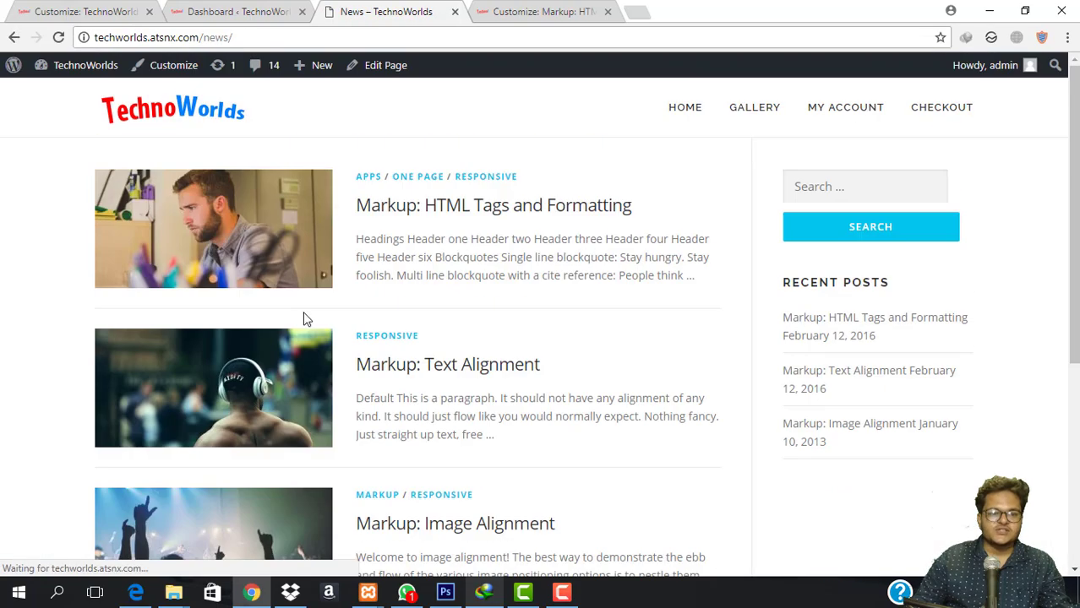
scroll(498, 224, "down", 4)
scroll(492, 273, "up", 4)
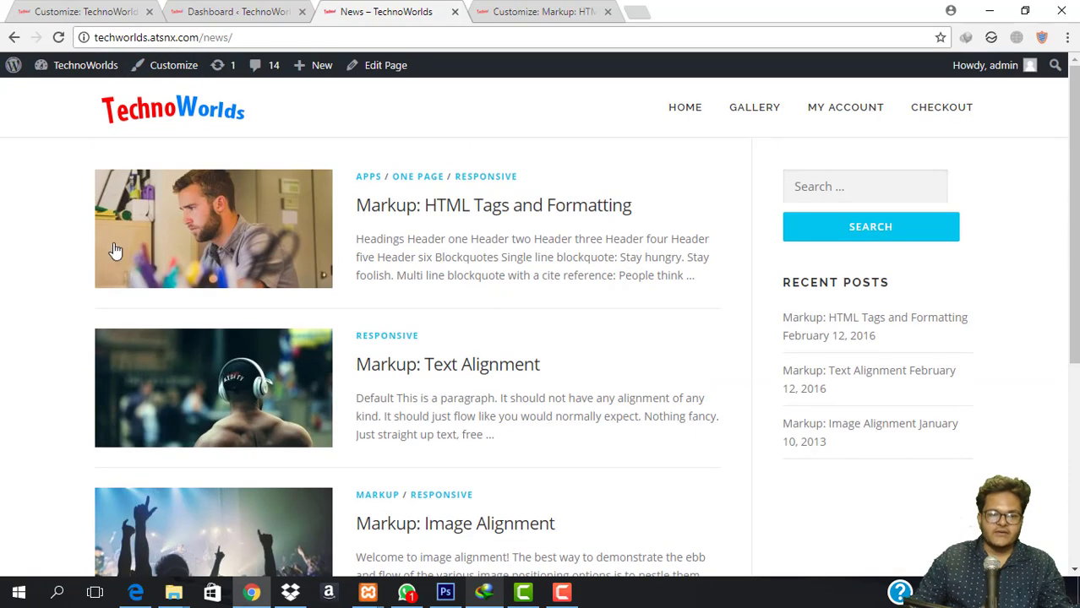
scroll(579, 358, "down", 4)
scroll(414, 354, "up", 4)
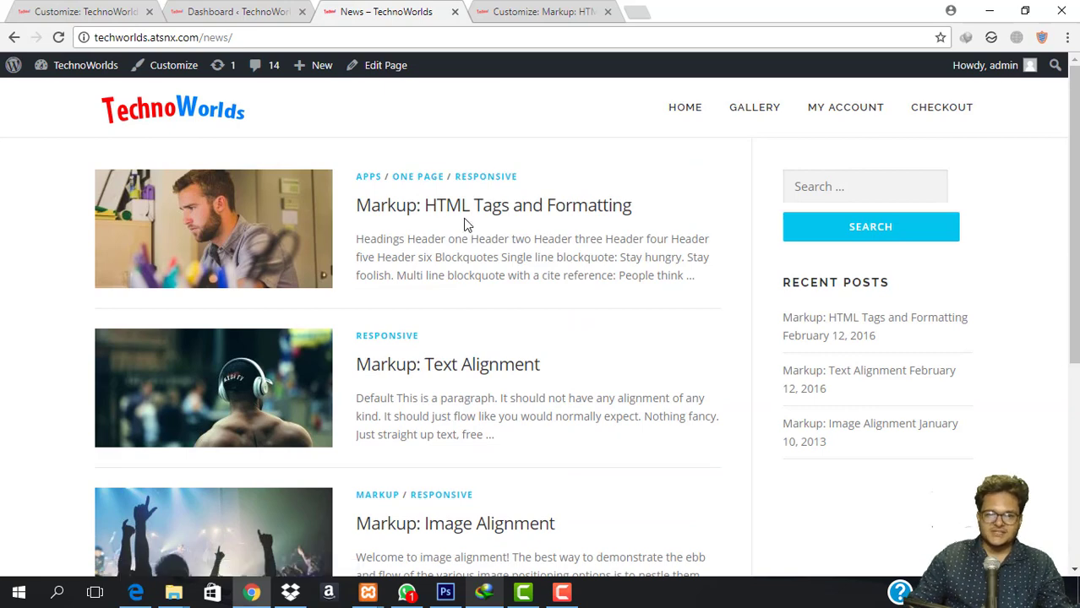
scroll(206, 306, "down", 4)
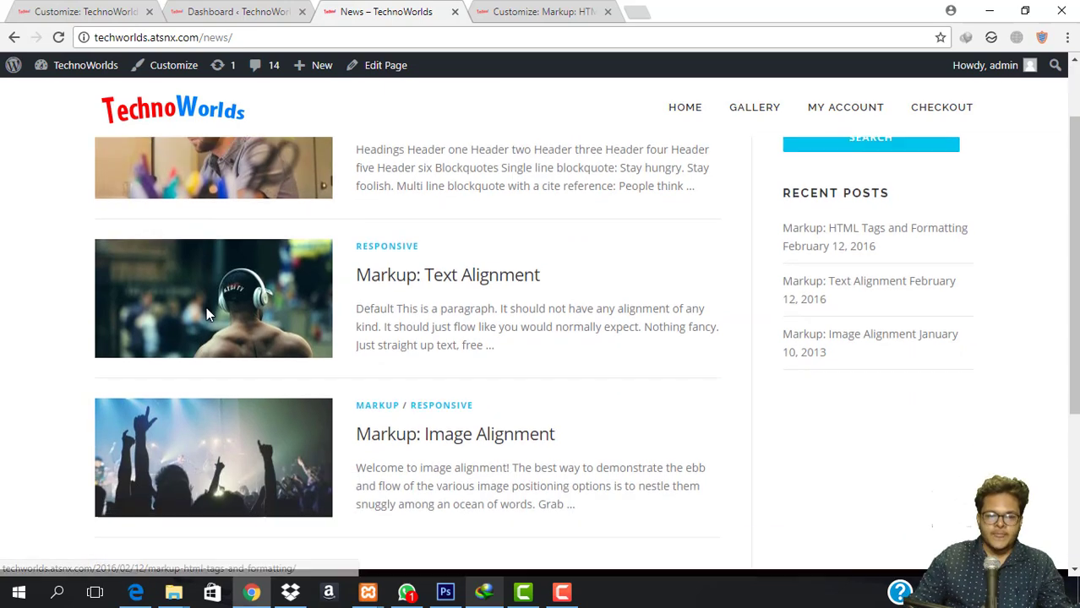
scroll(206, 307, "up", 4)
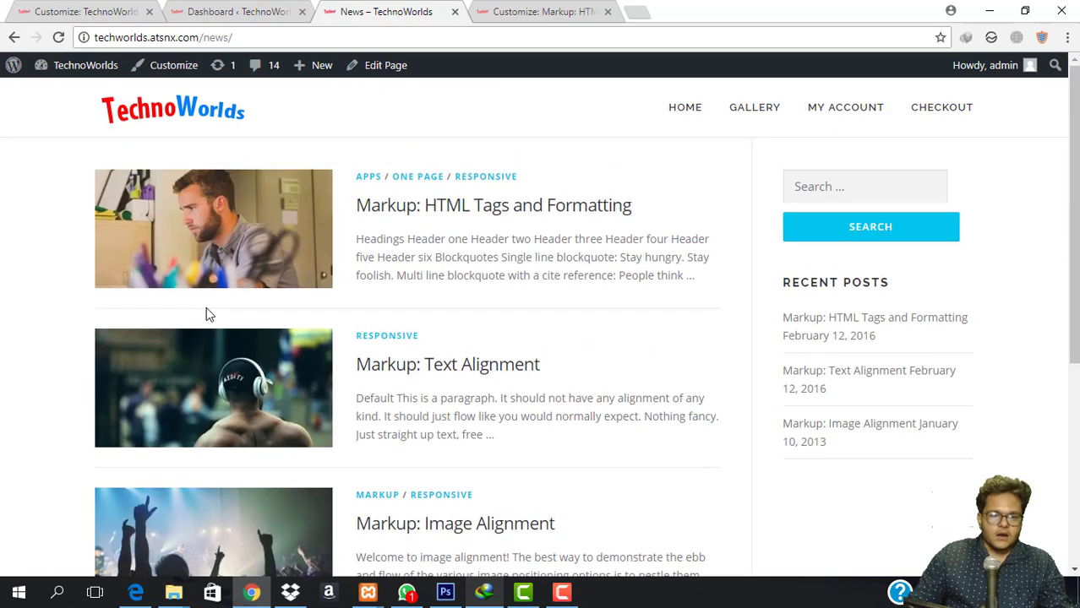
left_click(257, 8)
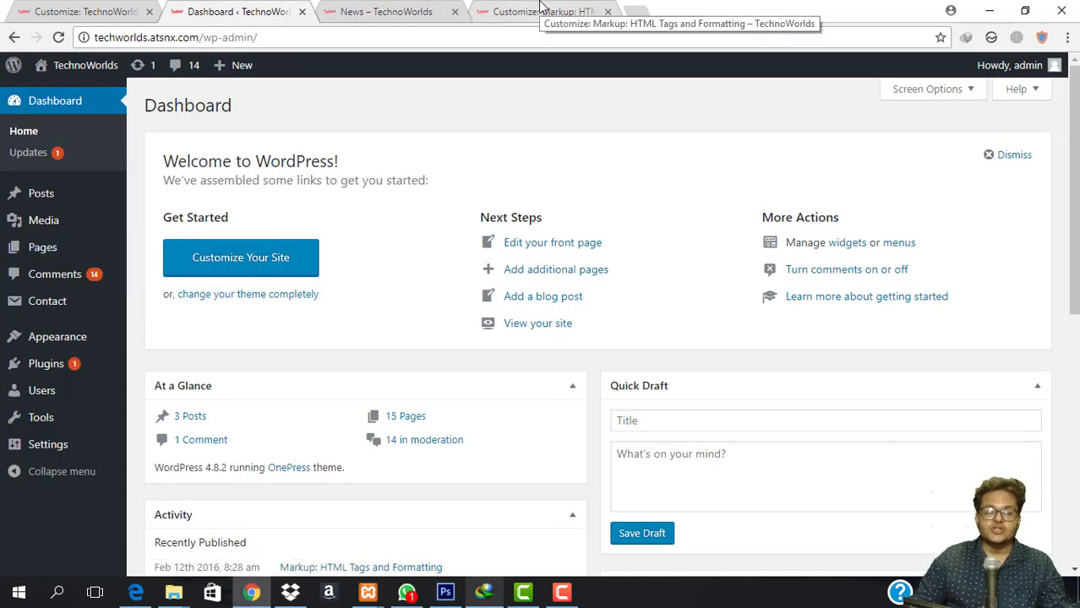
left_click(94, 11)
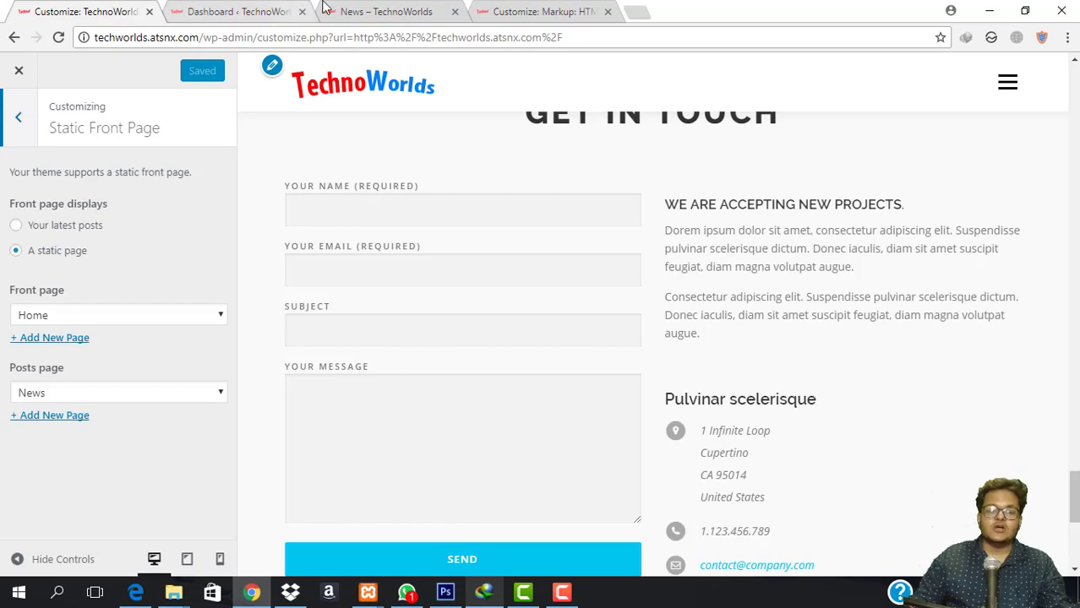
Glance at the Section Order & Styling settings, then return to the main sections list.
left_click(376, 10)
left_click(61, 10)
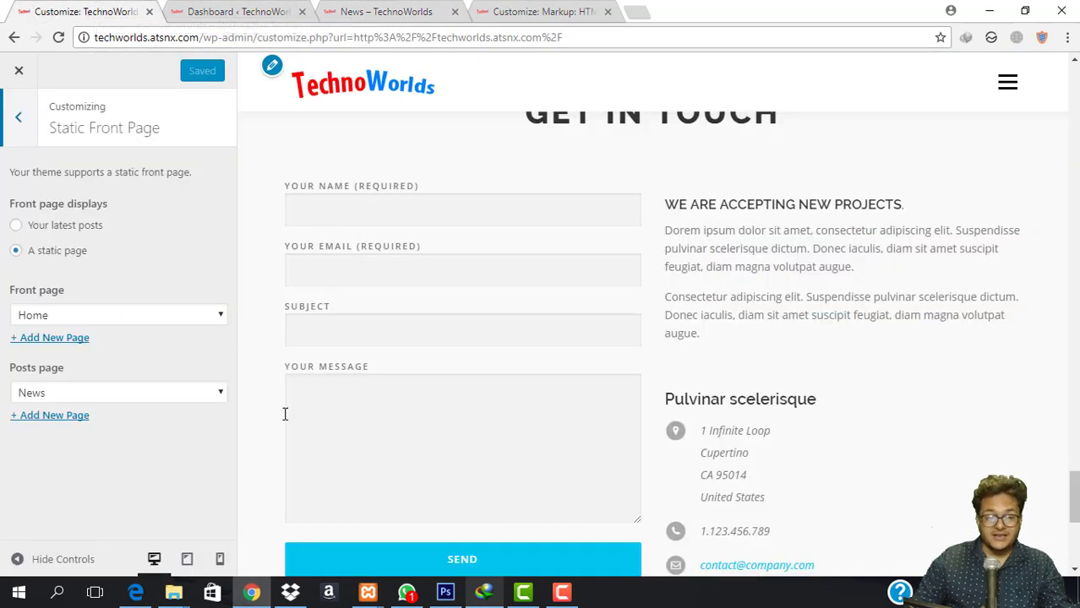
left_click(24, 112)
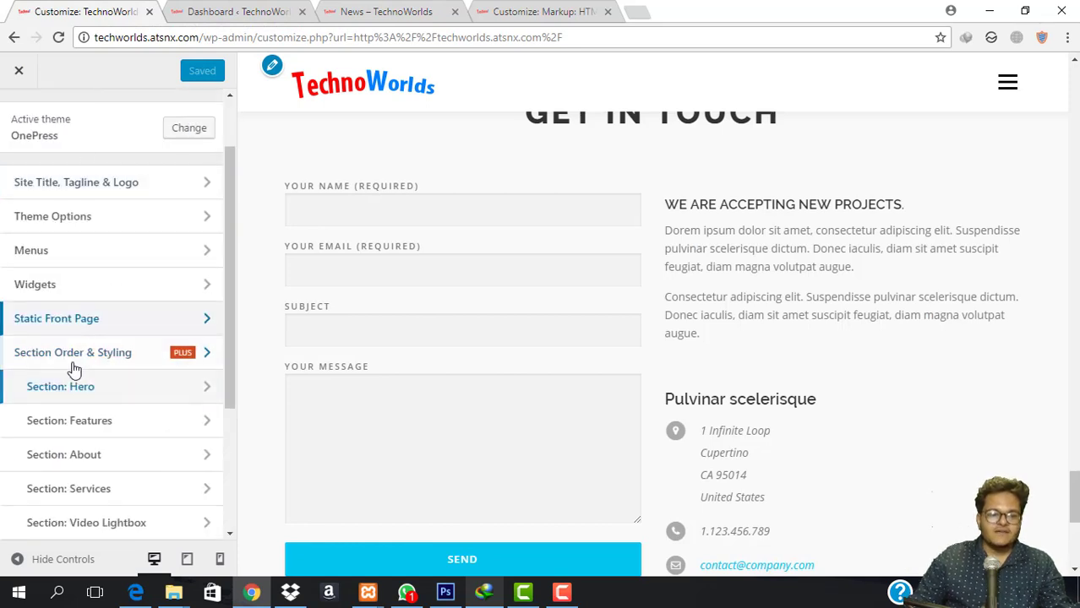
left_click(142, 363)
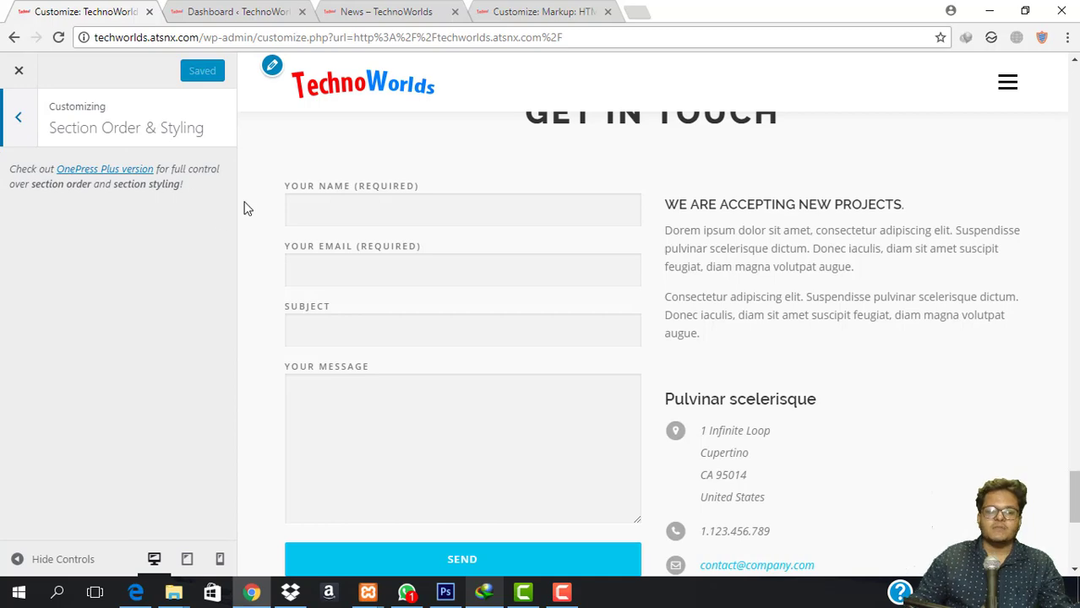
scroll(321, 176, "up", 15)
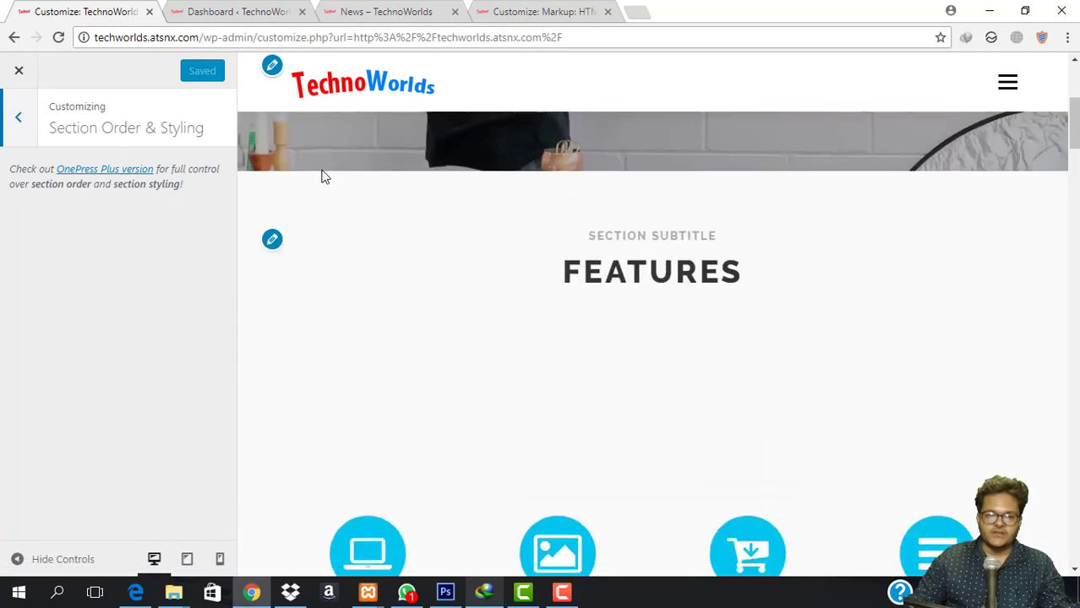
scroll(322, 176, "up", 4)
left_click(18, 117)
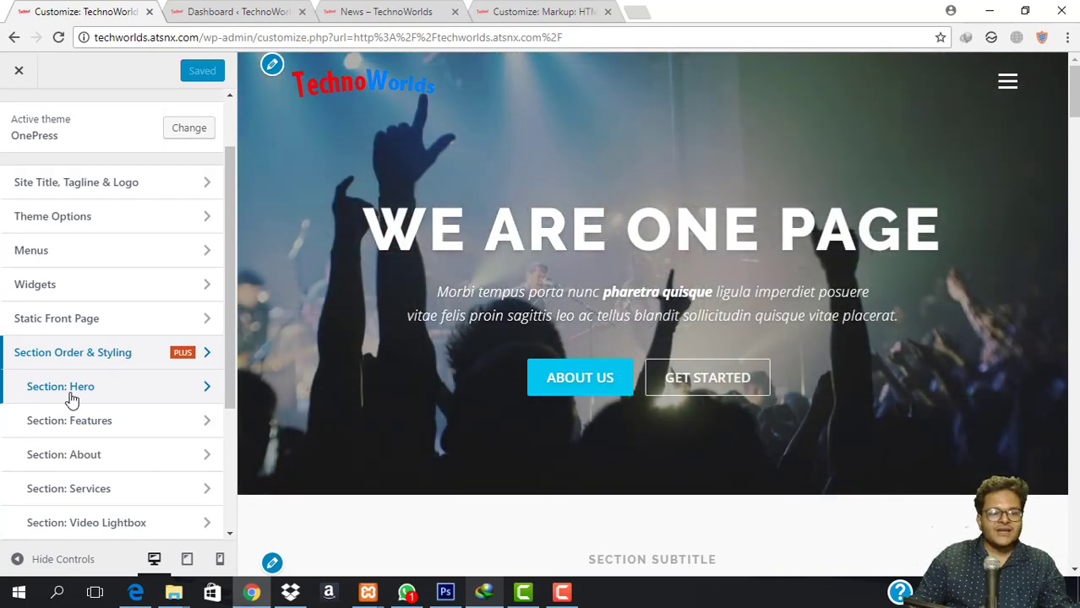
Review Hero Settings unchanged (section ID hero, padding 10) and go back to Section: Hero.
left_click(70, 397)
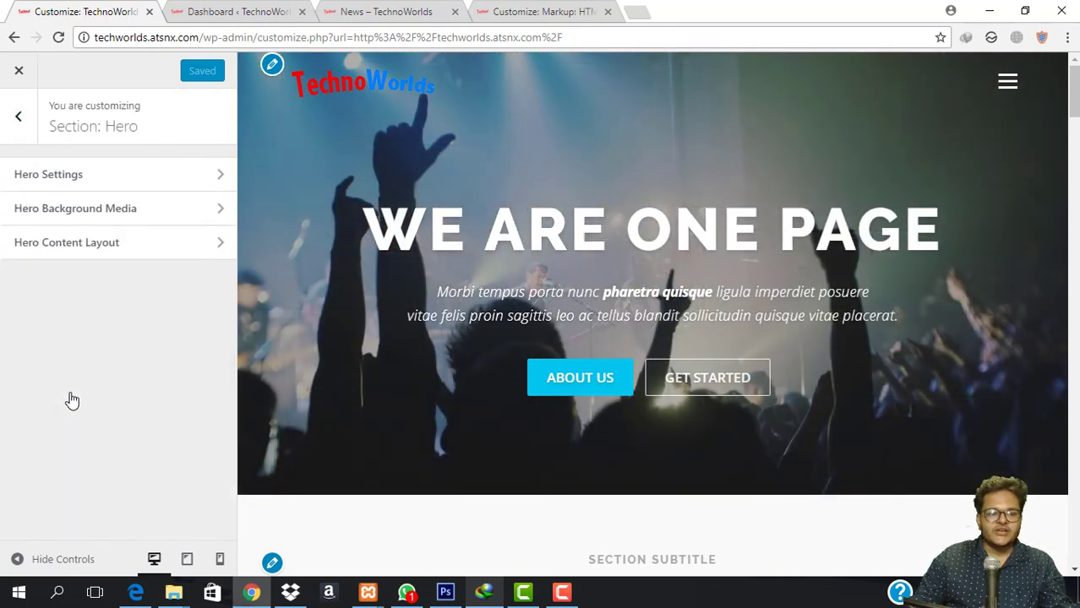
left_click(101, 186)
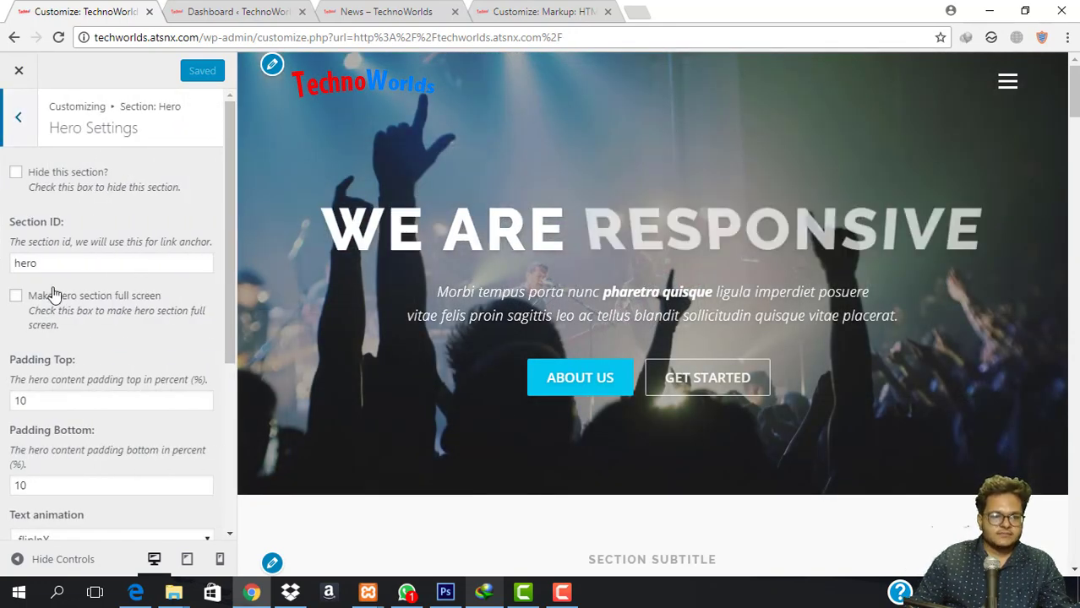
left_click(93, 267)
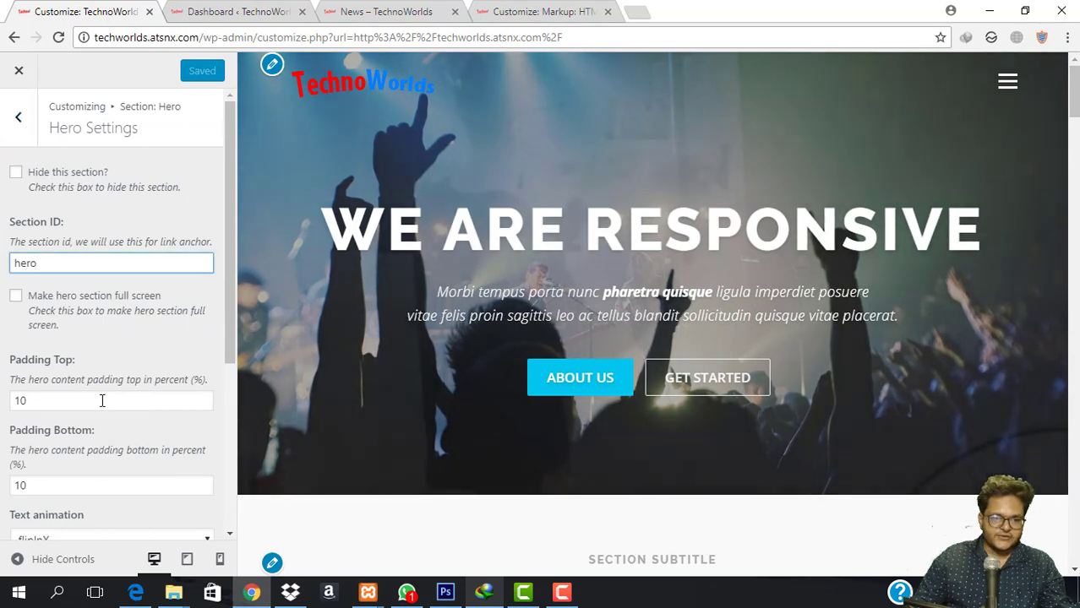
left_click(101, 400)
scroll(97, 404, "down", 2)
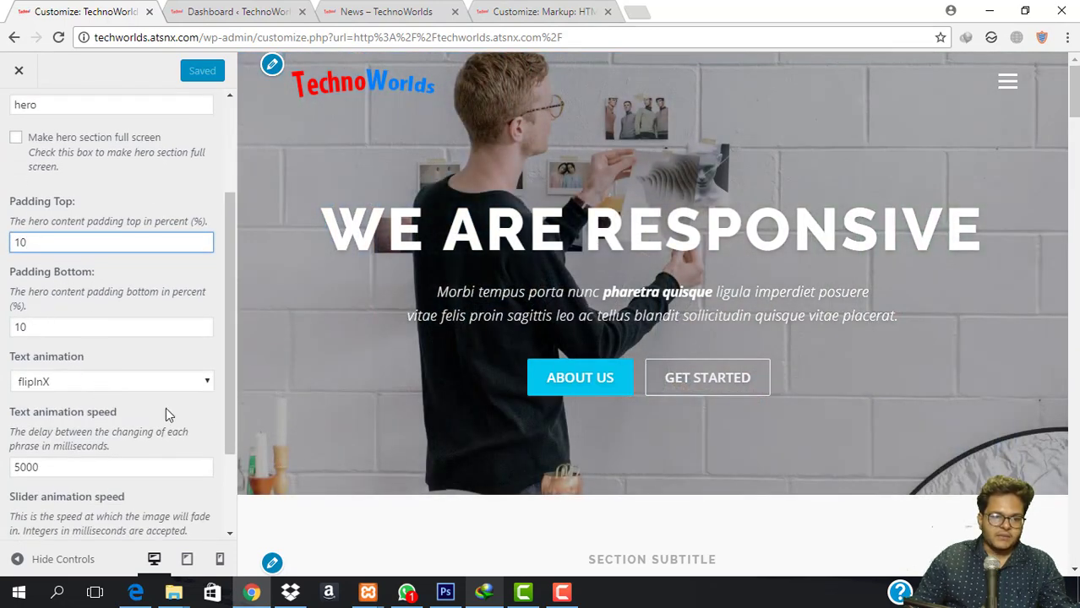
scroll(96, 368, "down", 2)
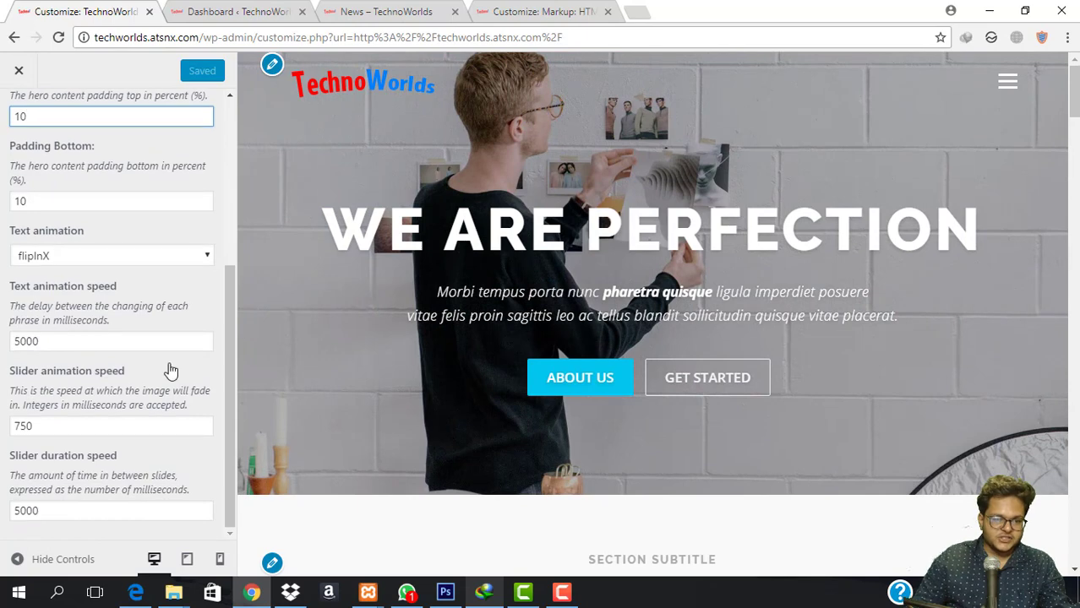
scroll(108, 404, "up", 4)
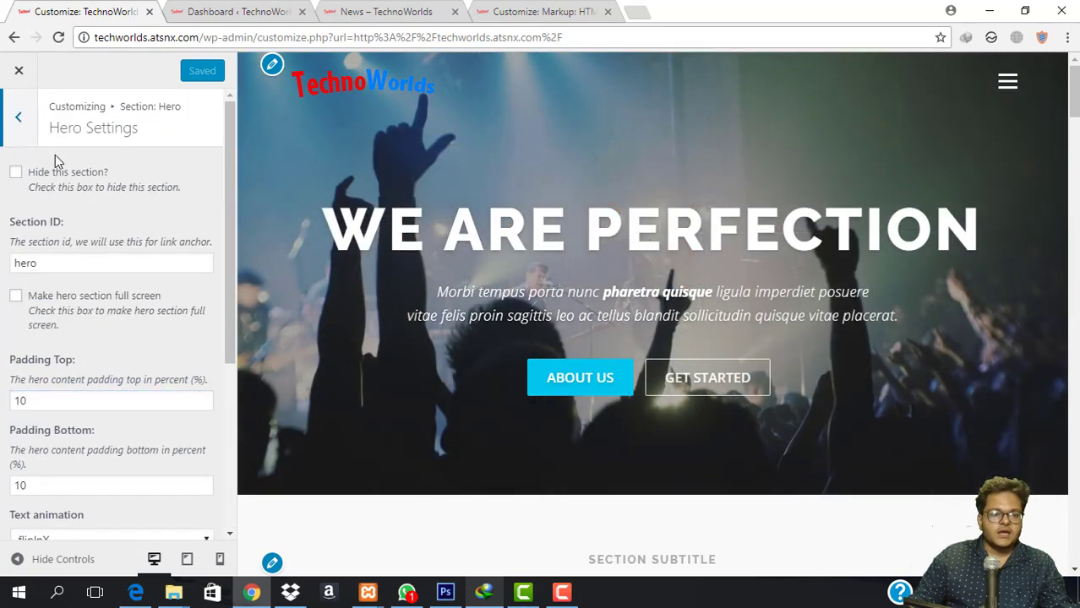
left_click(18, 117)
left_click(98, 216)
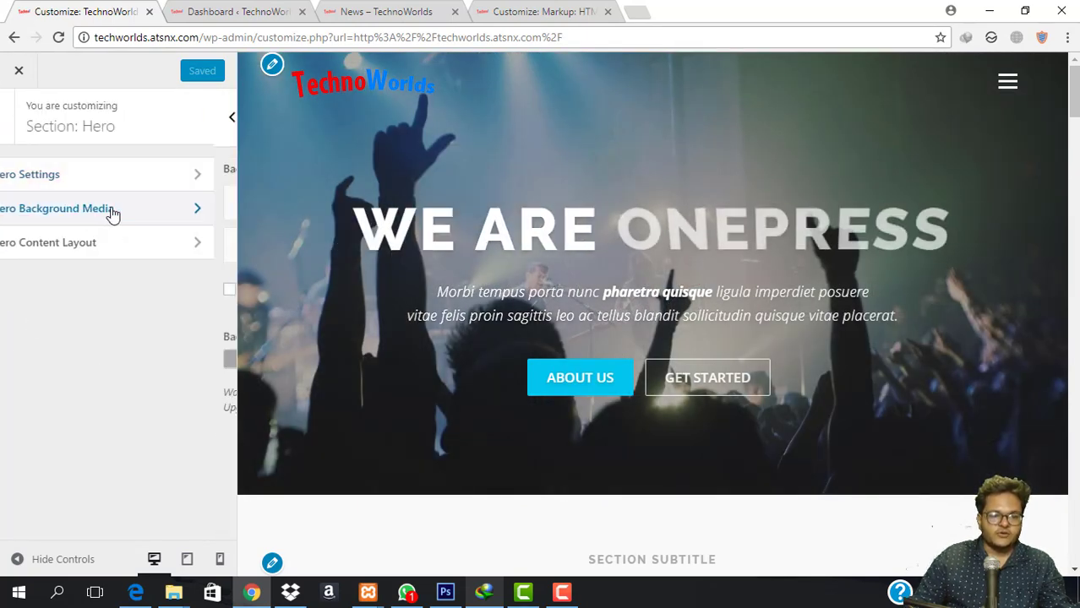
left_click(143, 205)
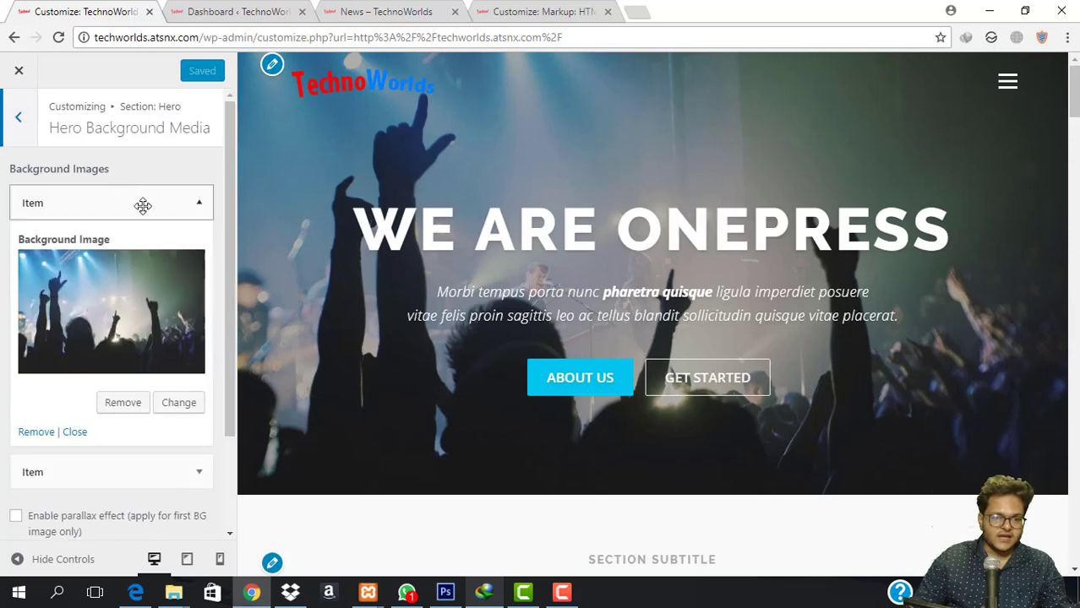
left_click(154, 198)
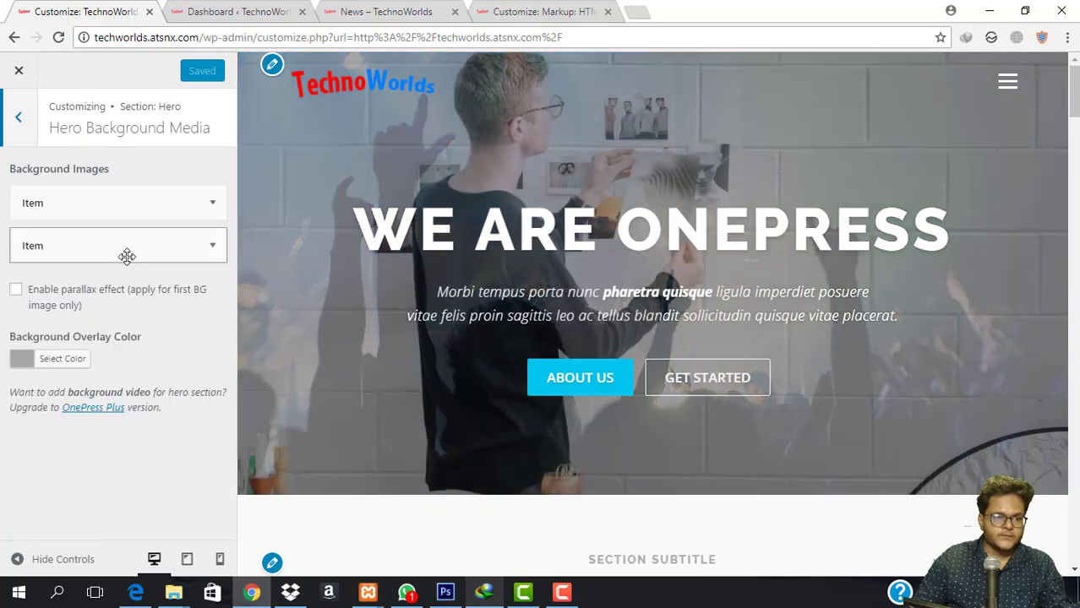
left_click(125, 253)
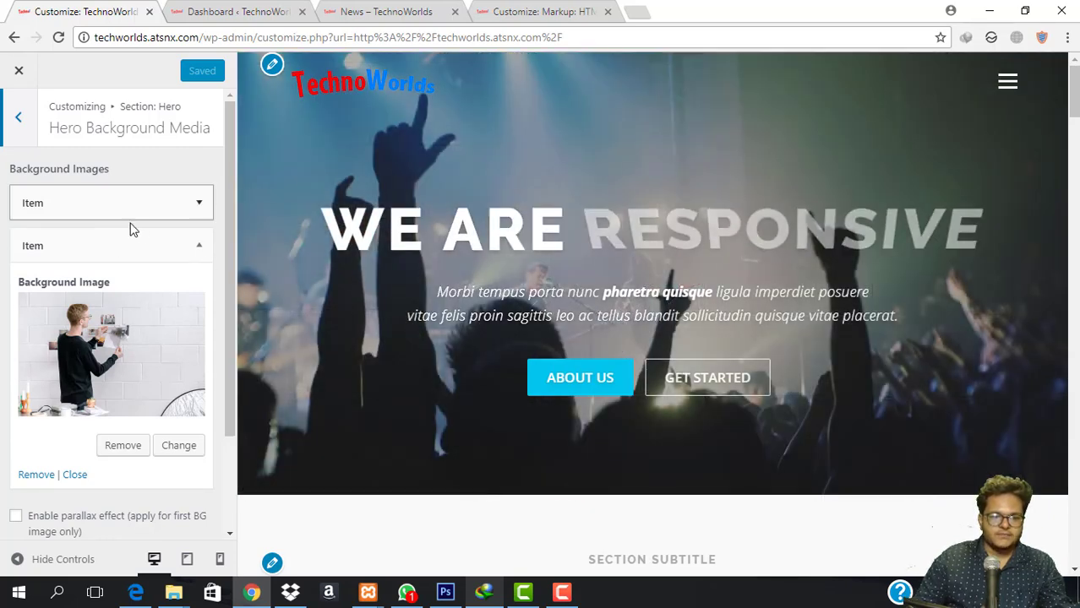
left_click(149, 241)
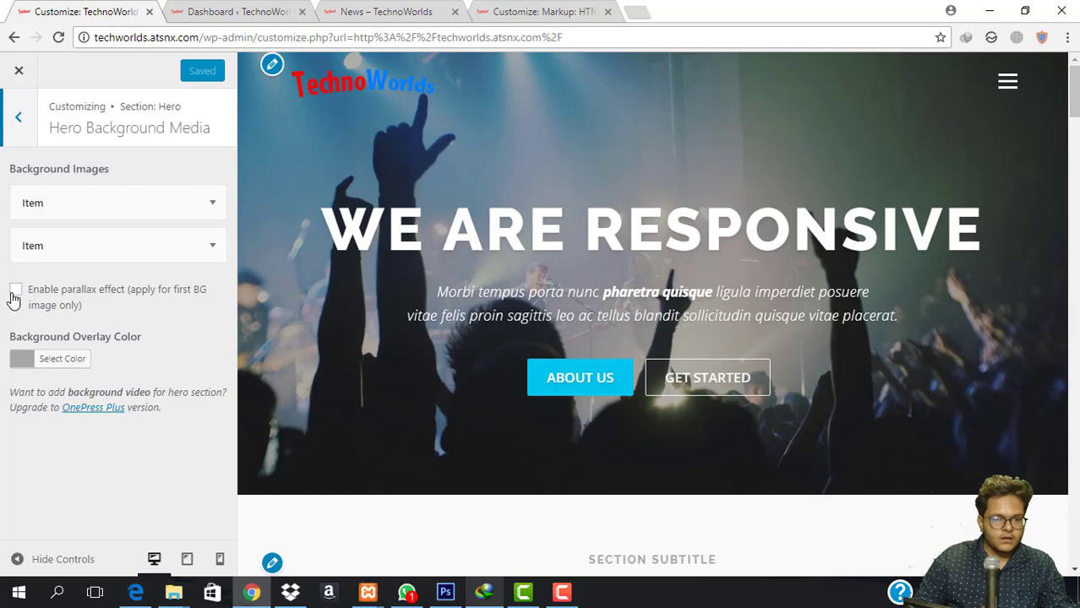
scroll(400, 289, "down", 3)
scroll(402, 287, "up", 3)
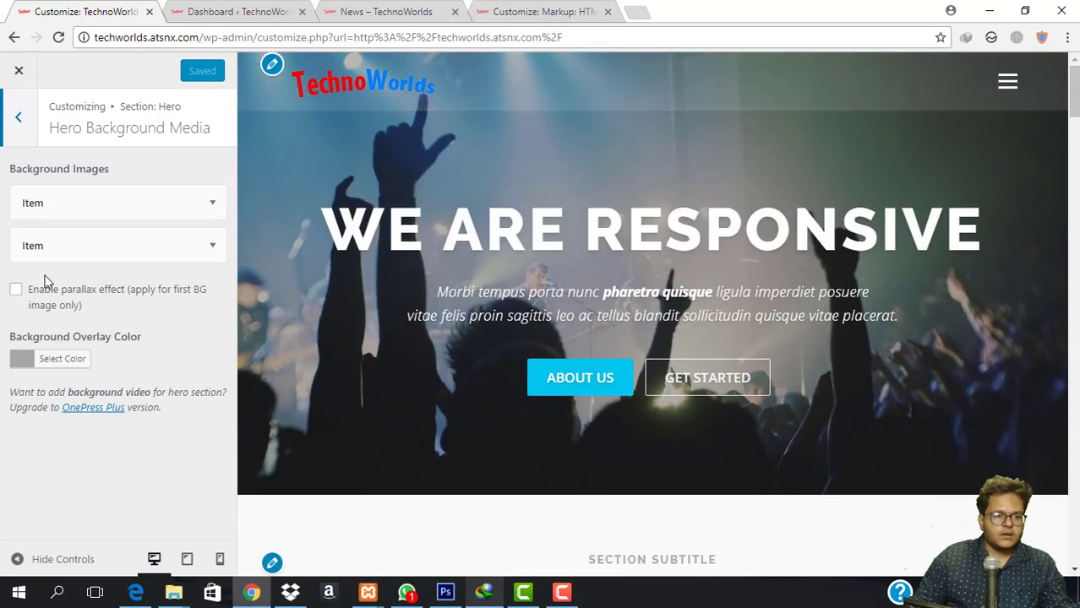
left_click(15, 289)
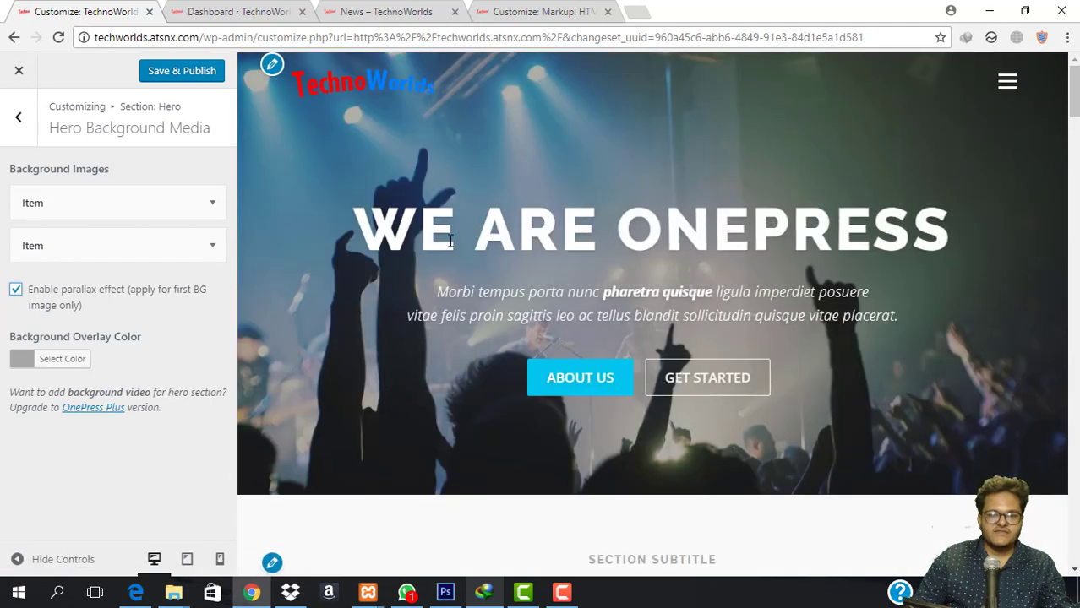
scroll(450, 241, "down", 2)
scroll(450, 241, "down", 1)
scroll(450, 241, "up", 3)
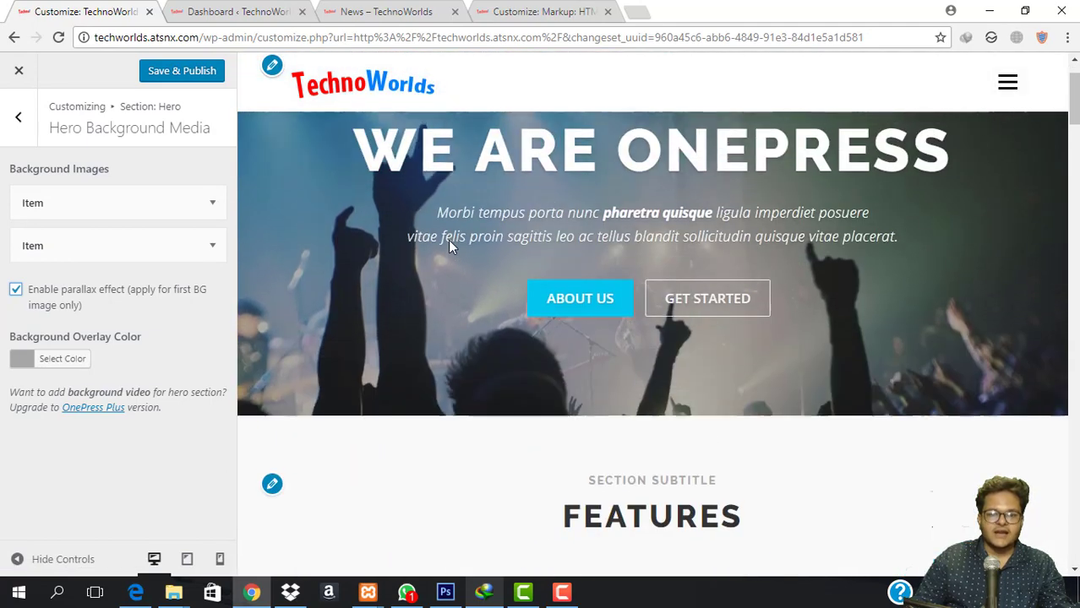
scroll(448, 243, "down", 3)
scroll(448, 244, "up", 3)
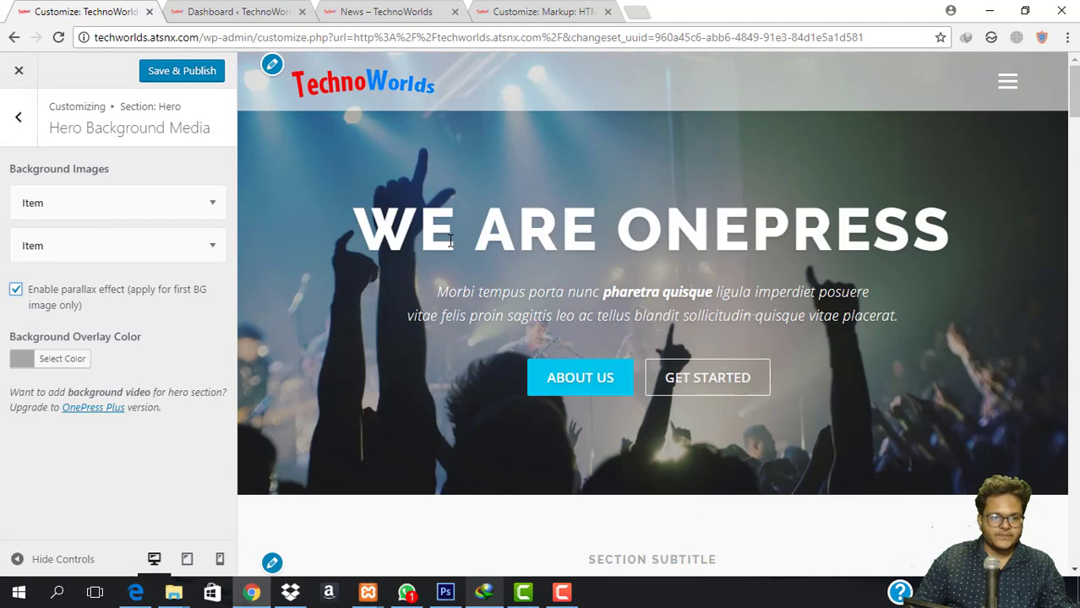
left_click(18, 291)
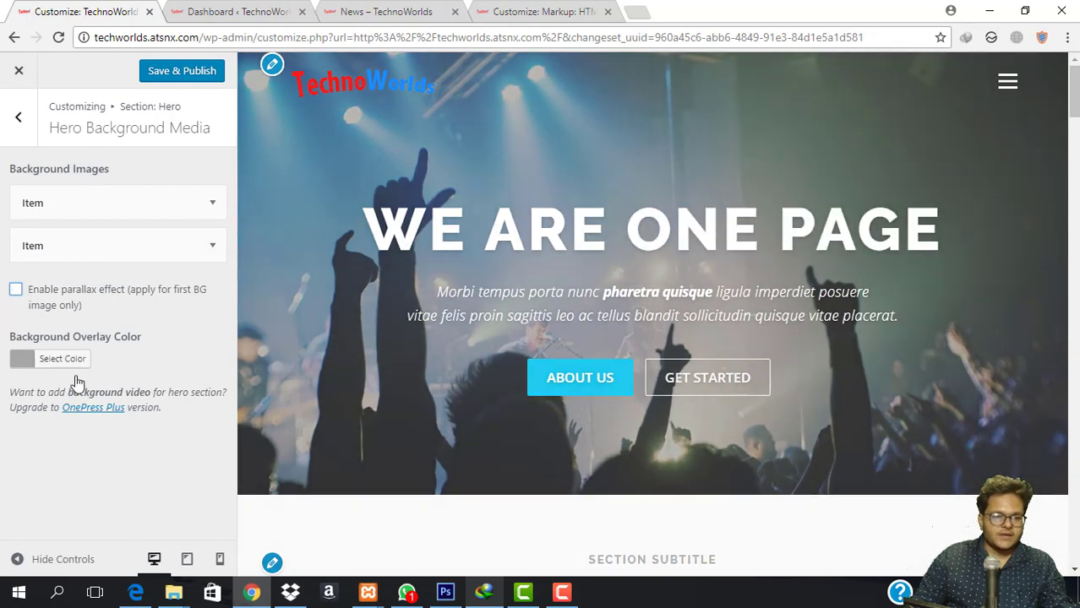
left_click(15, 133)
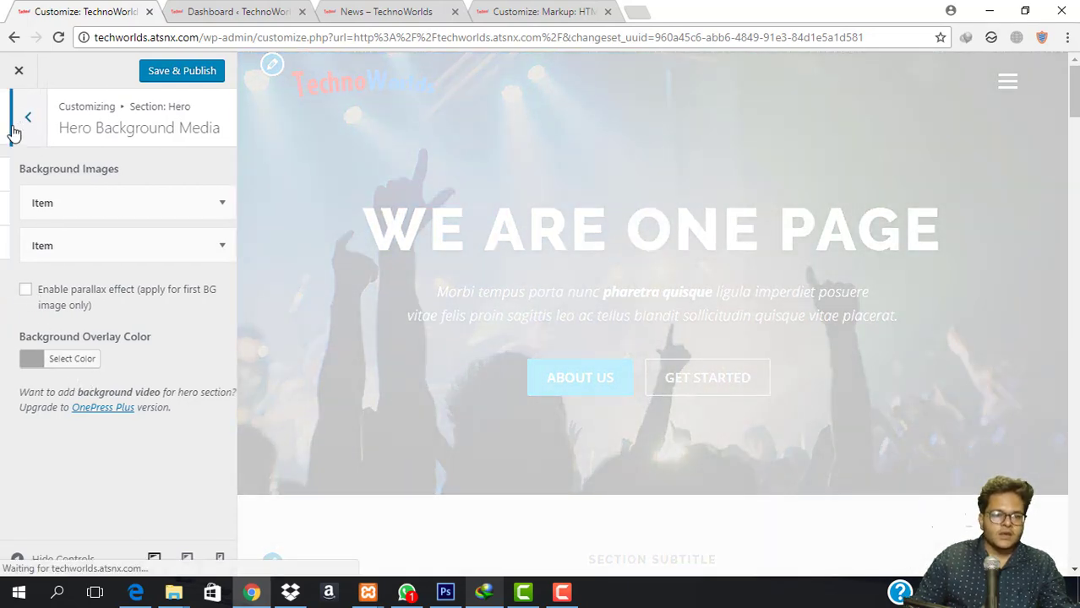
Open Hero Content Layout, keep Layout 1, and open the Large Text editor.
left_click(107, 248)
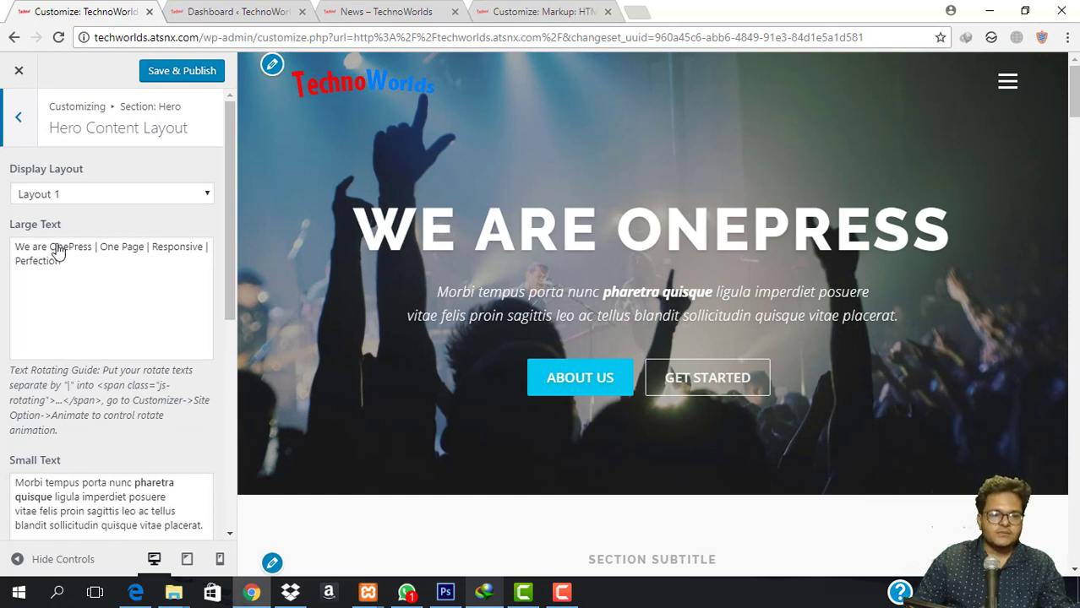
left_click(107, 196)
left_click(107, 197)
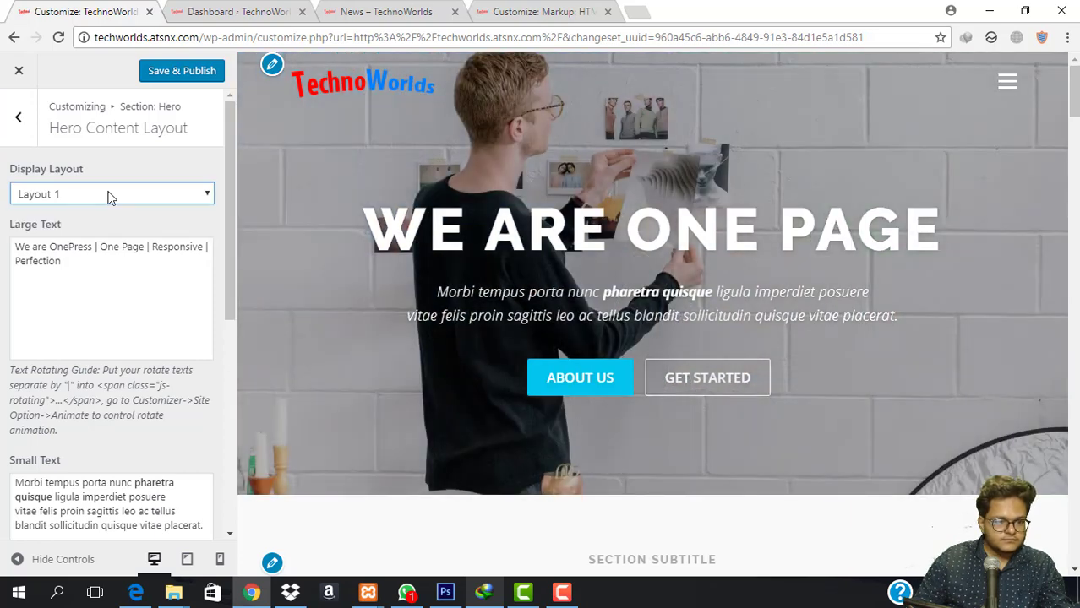
scroll(102, 338, "down", 3)
scroll(96, 285, "up", 3)
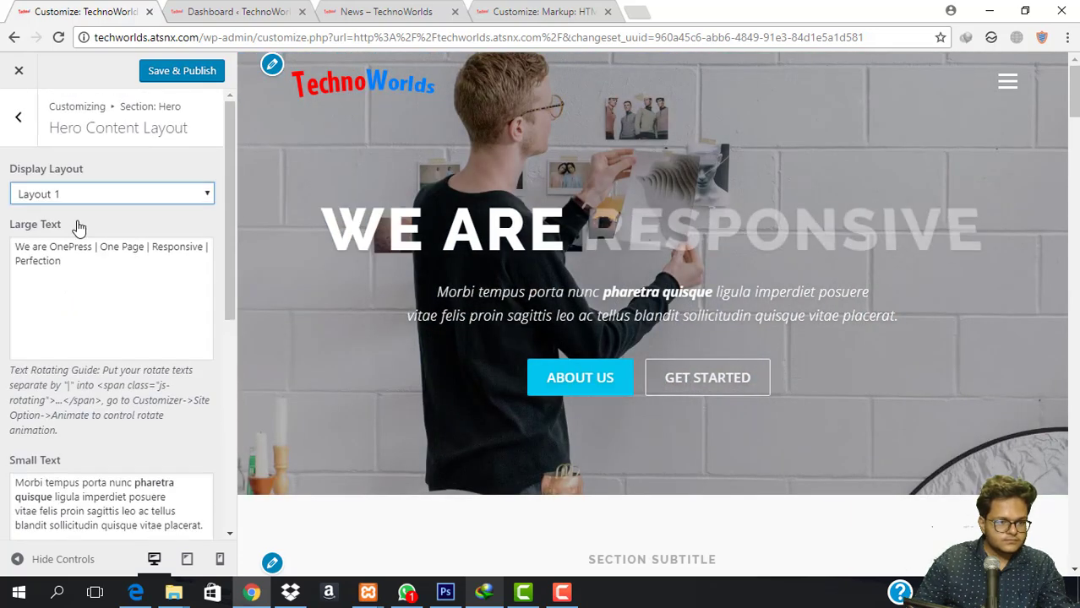
left_click(65, 254)
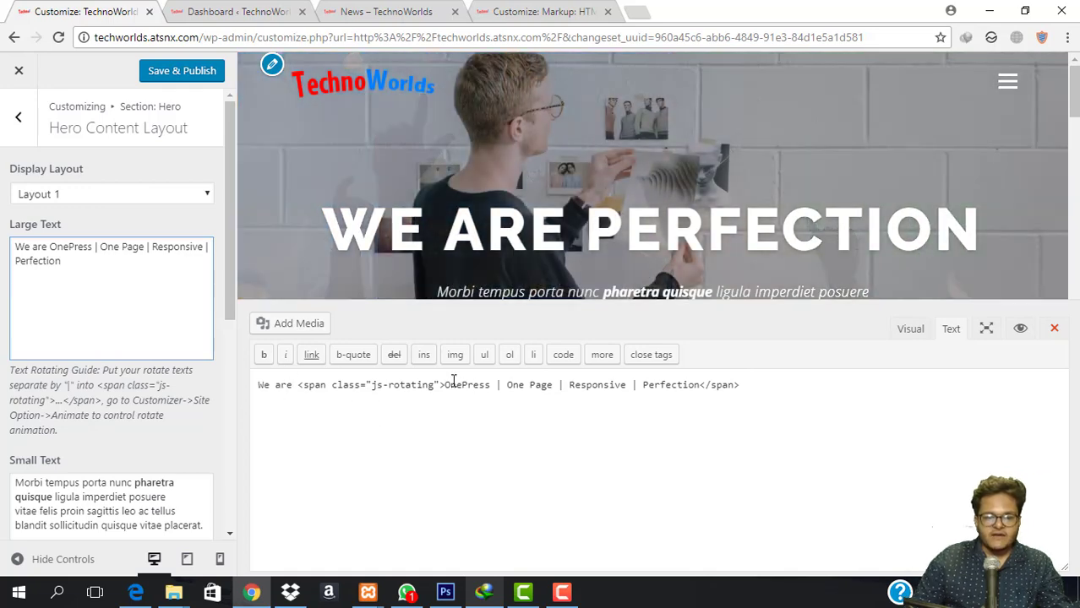
Replace the rotating words with TechnoWrolds, Amazing, Sexy and Awesome.
left_click_drag(487, 386, 494, 386)
type("TechnoW")
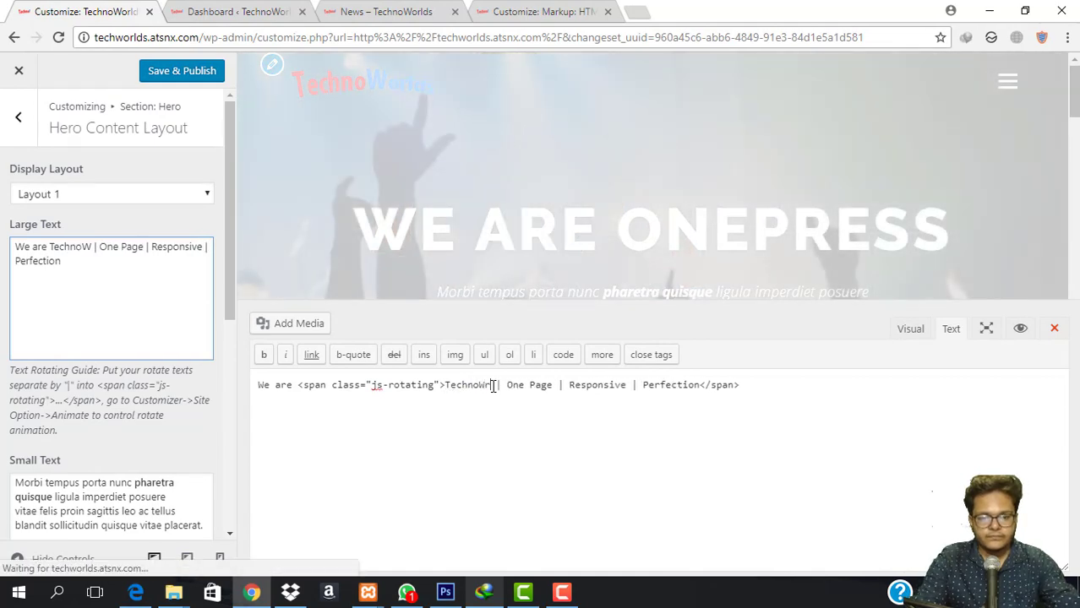
type("rolds")
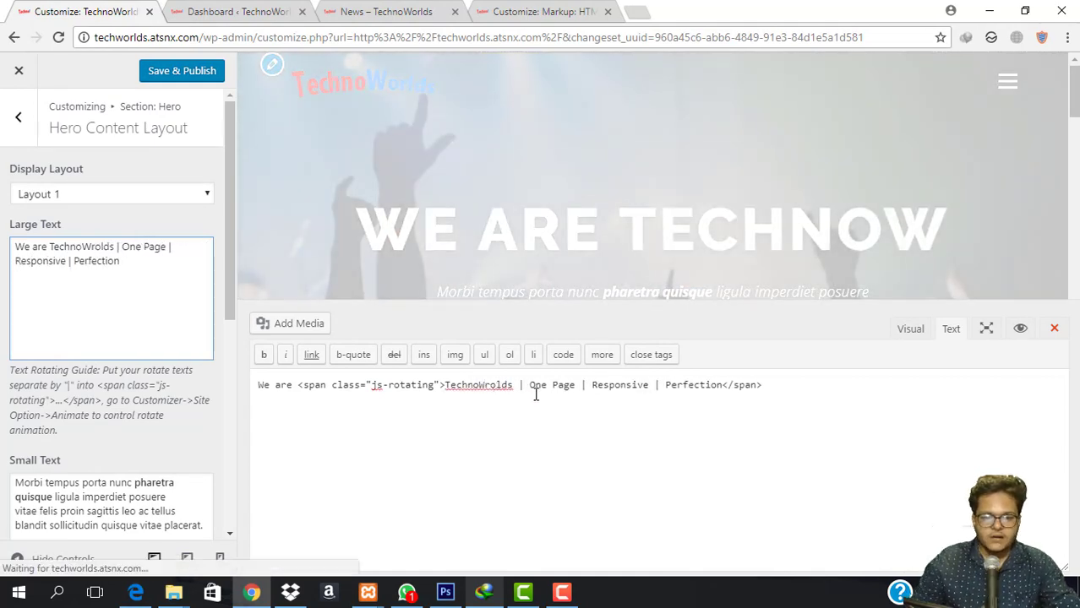
left_click_drag(530, 390, 576, 390)
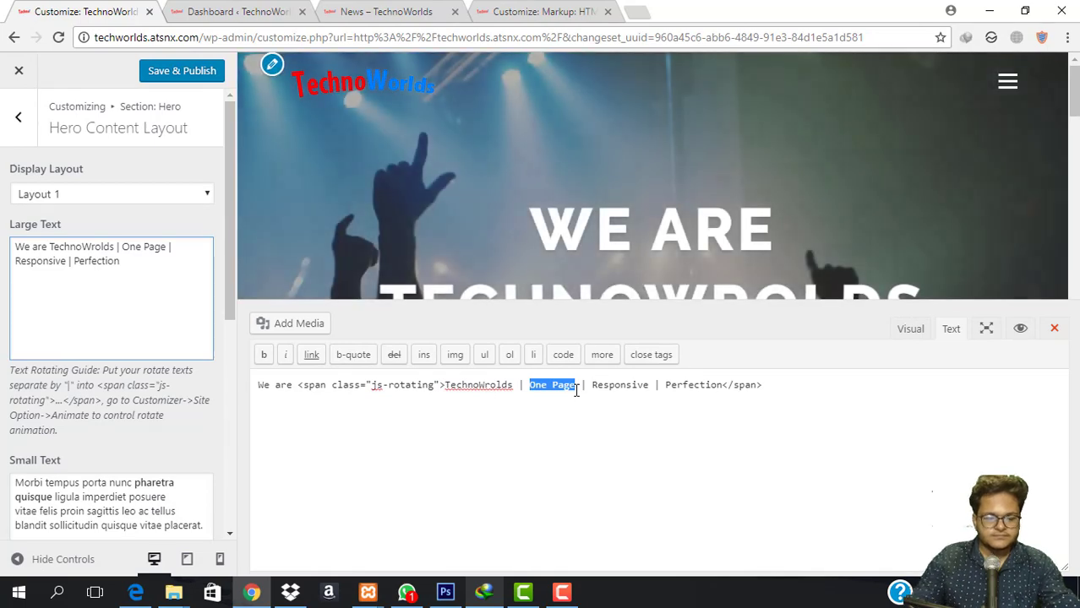
type("Amazing")
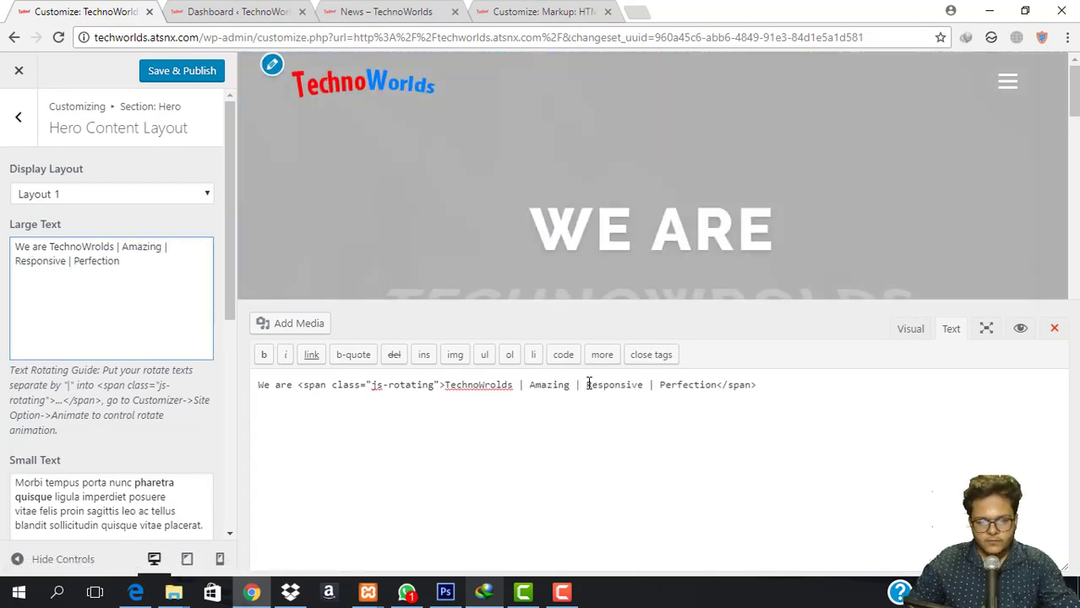
left_click_drag(588, 385, 650, 385)
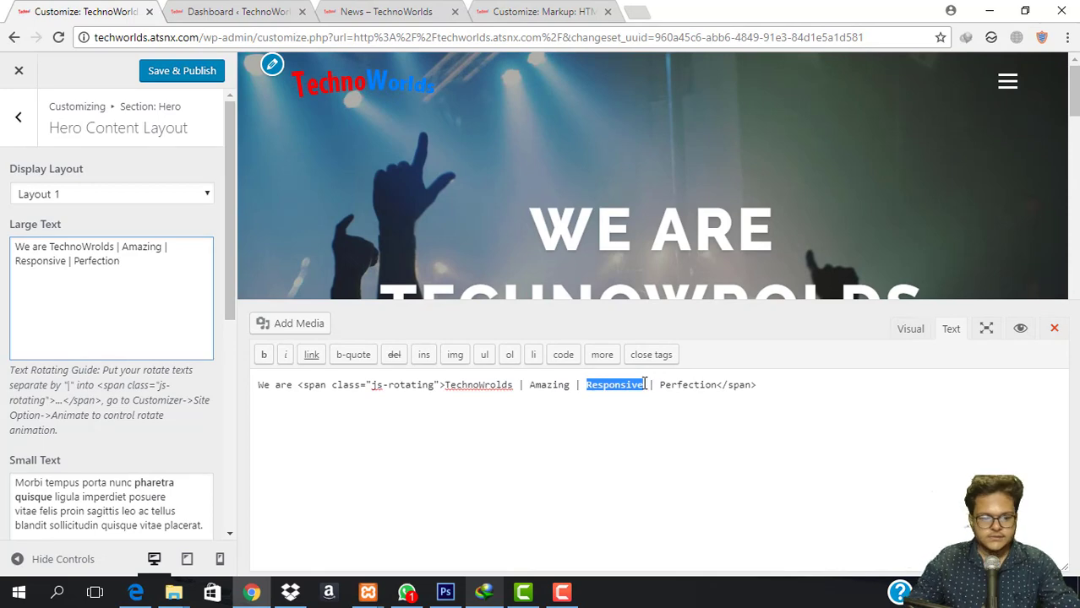
type("Sexy")
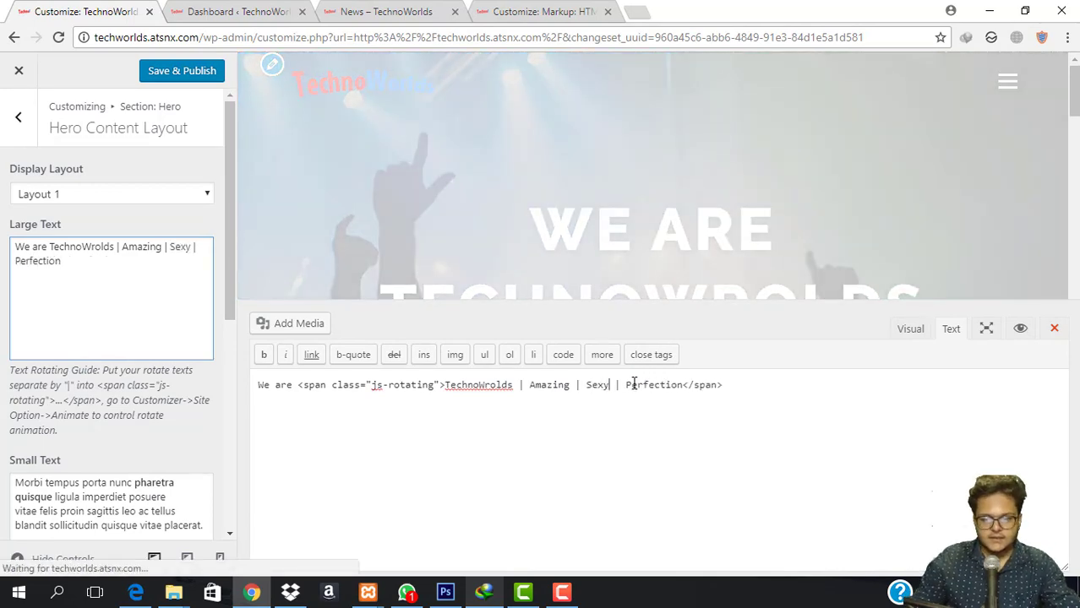
left_click_drag(628, 385, 675, 386)
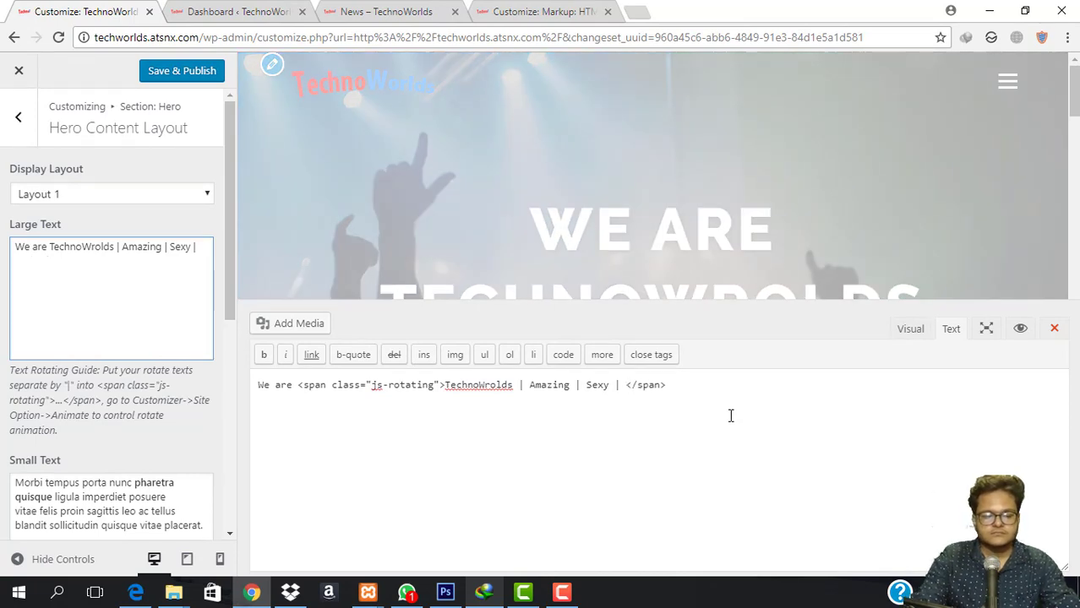
type("Awesome")
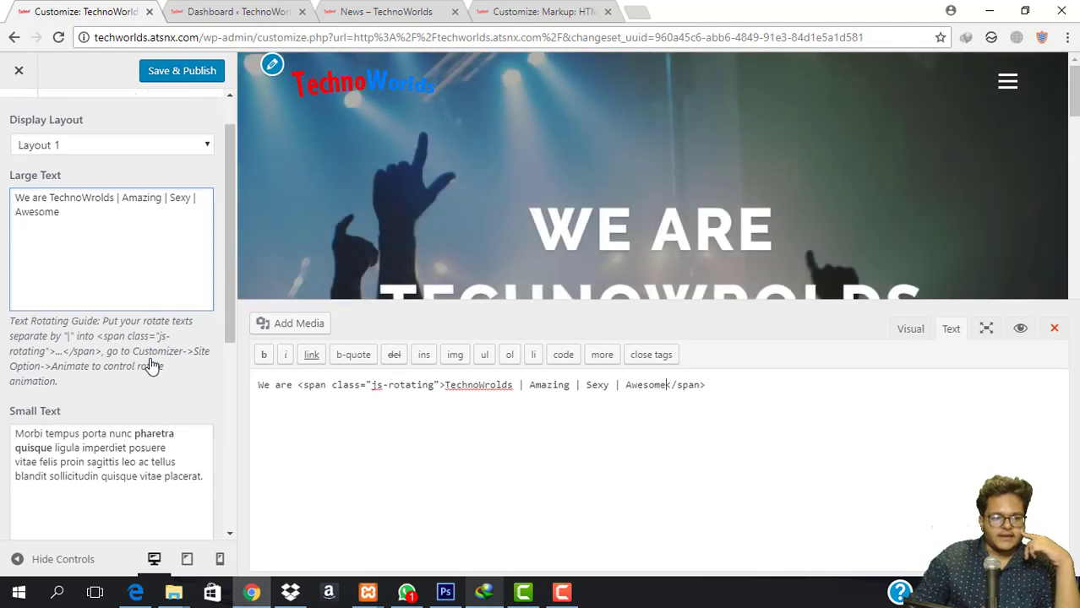
scroll(85, 382, "down", 2)
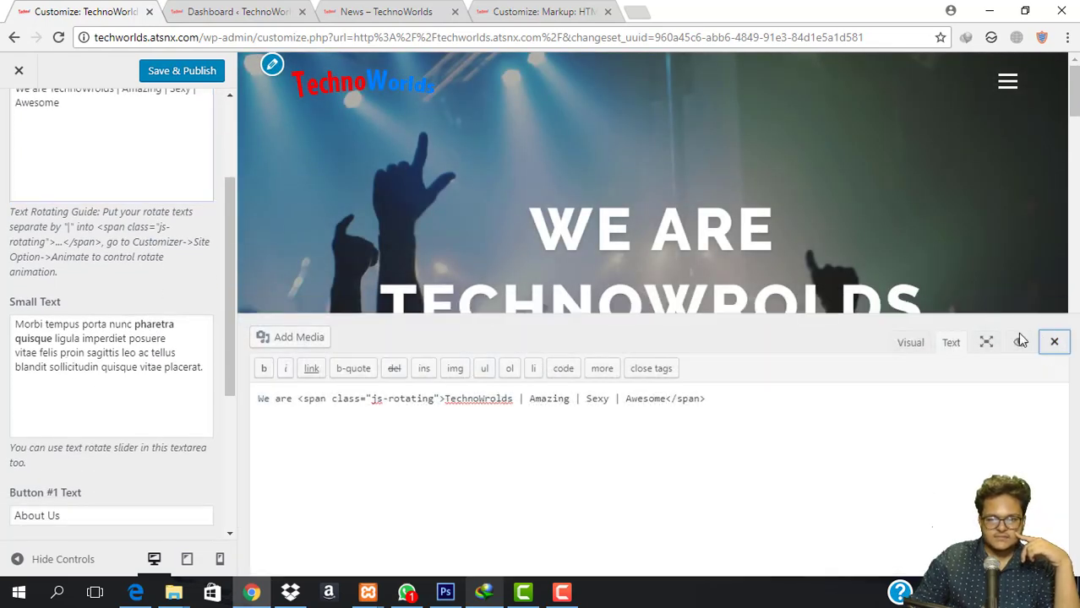
Replace the placeholder hero tagline with 'Technoworld is the best online technology company that'.
left_click(1054, 327)
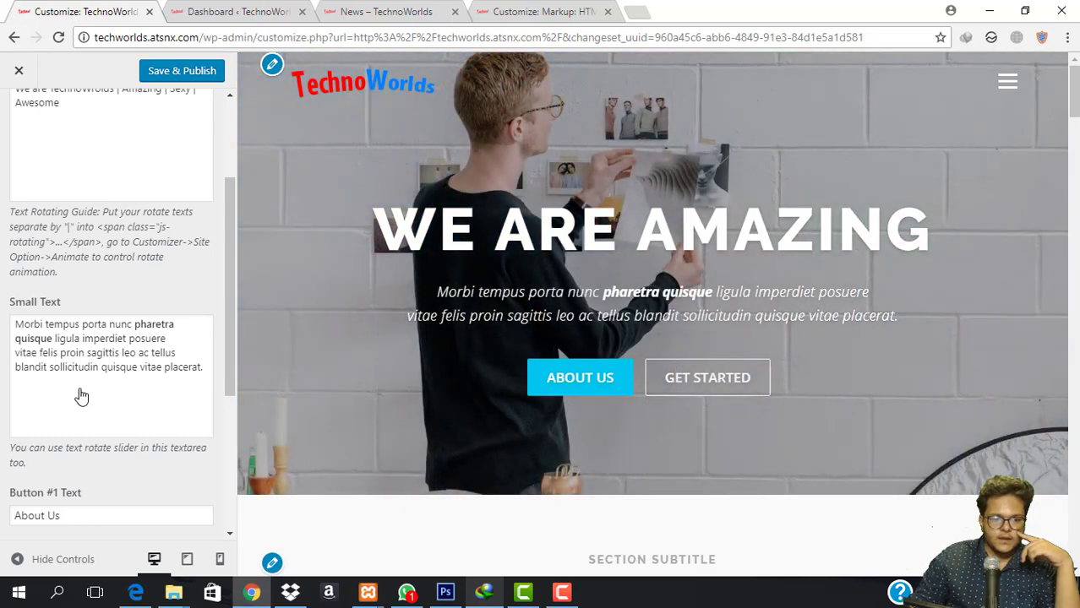
left_click(79, 393)
left_click_drag(778, 434, 227, 389)
type("Tec")
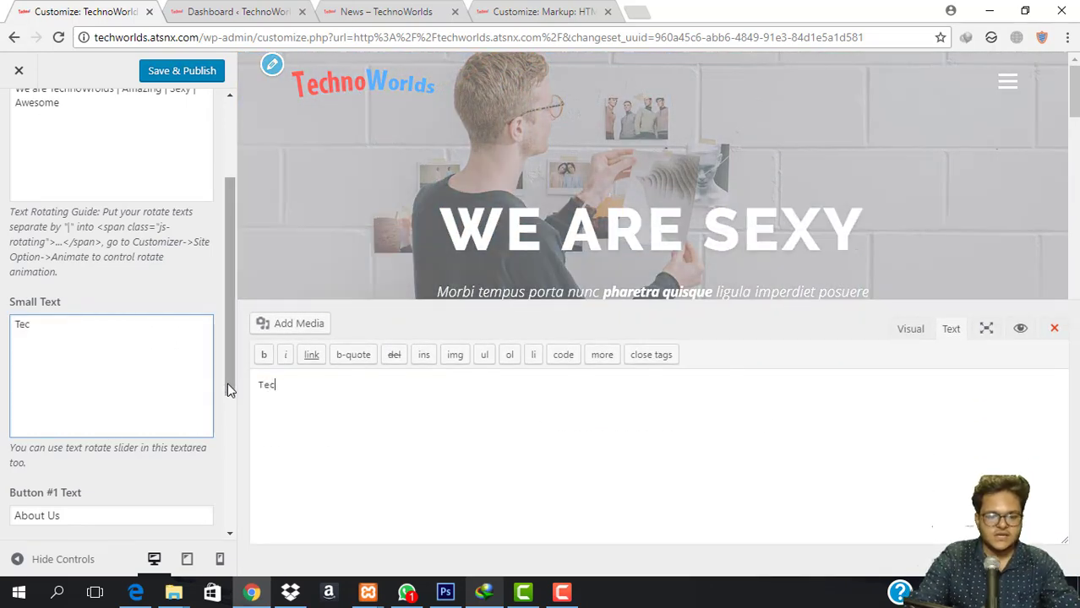
type("hnoworld")
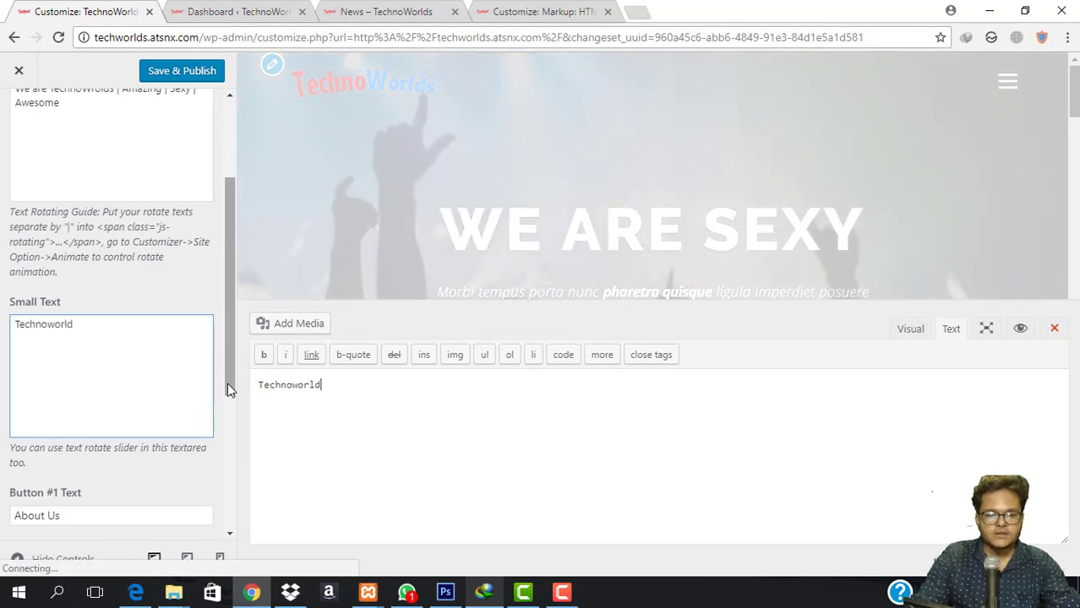
type(" is the best o")
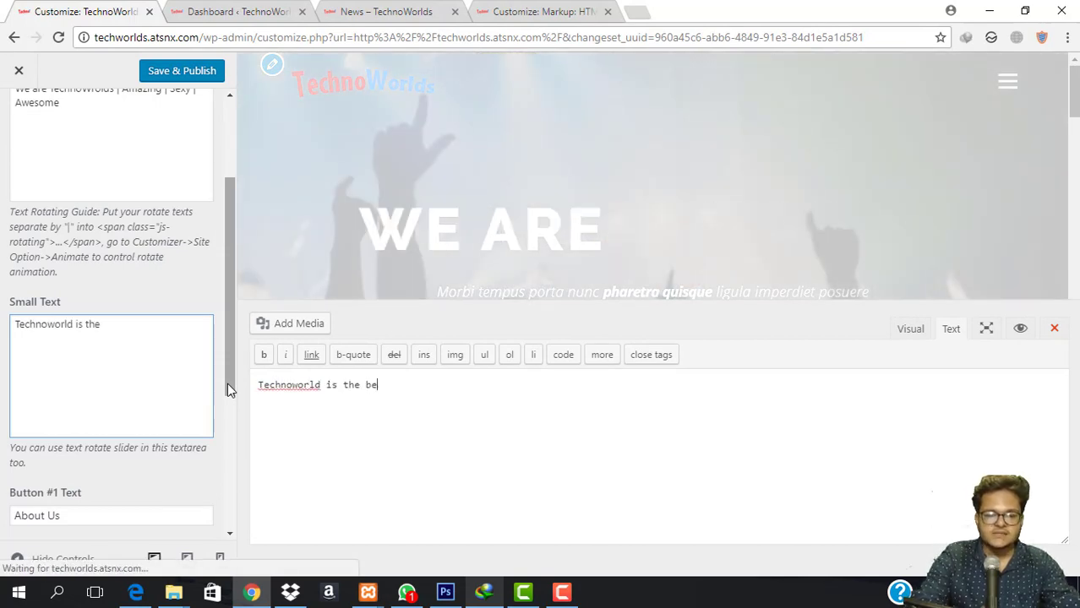
type("ne ")
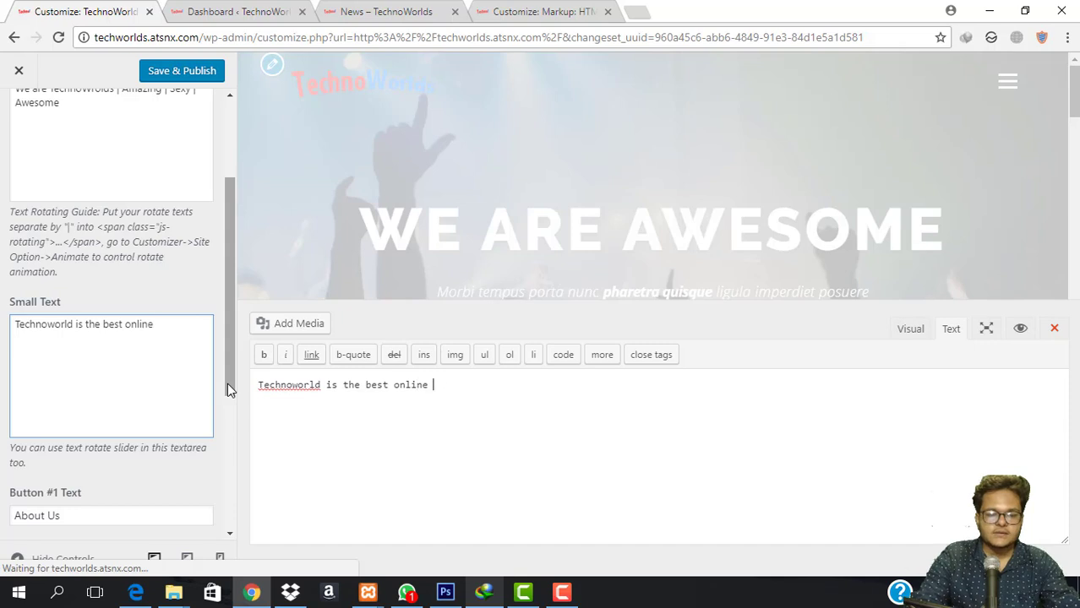
type("technolog")
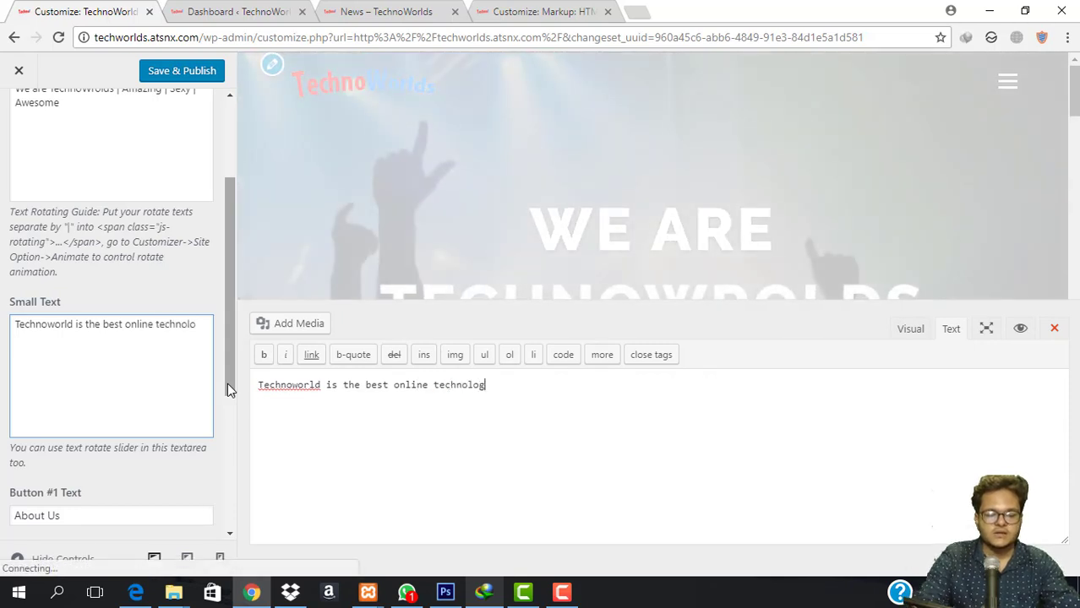
type("y company that s")
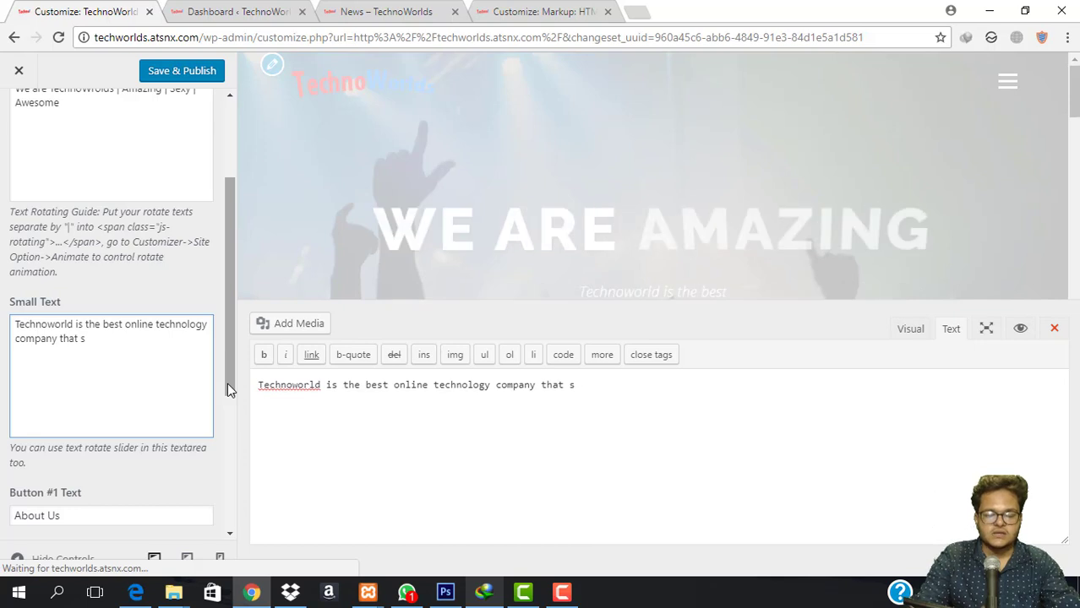
key("BackSpace")
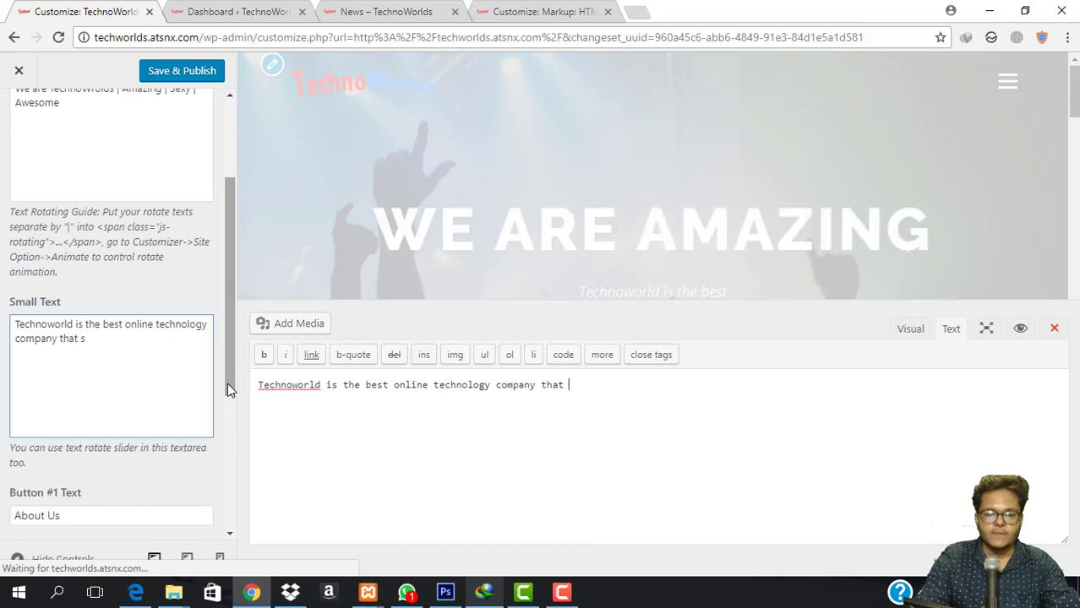
Finish the tagline with 'deals in a bulk quantity of used and new laptops.', fixing typos.
type("deals in a bu")
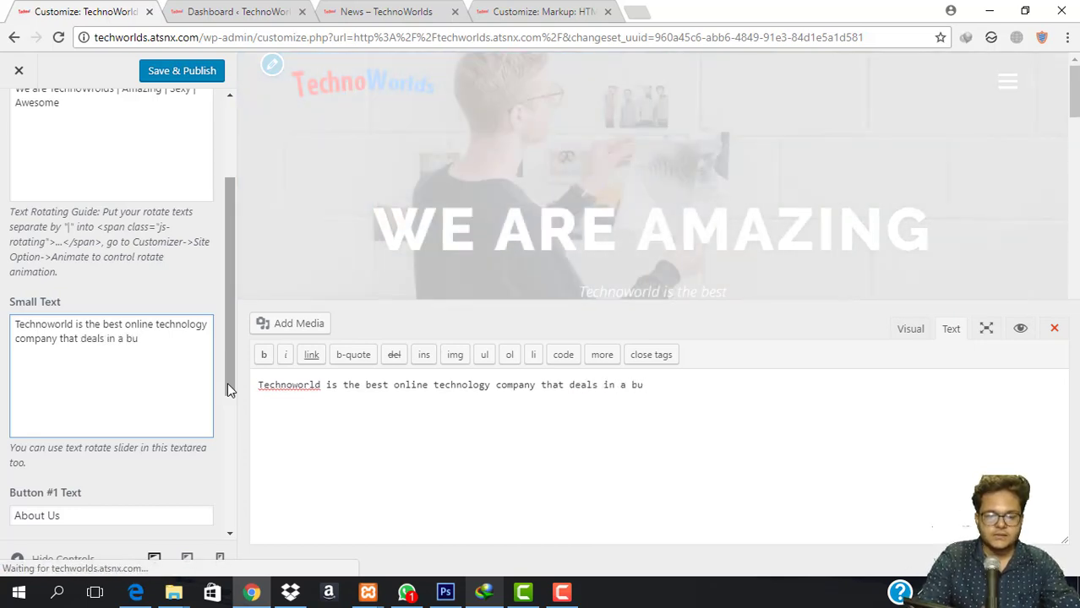
type("ilk ")
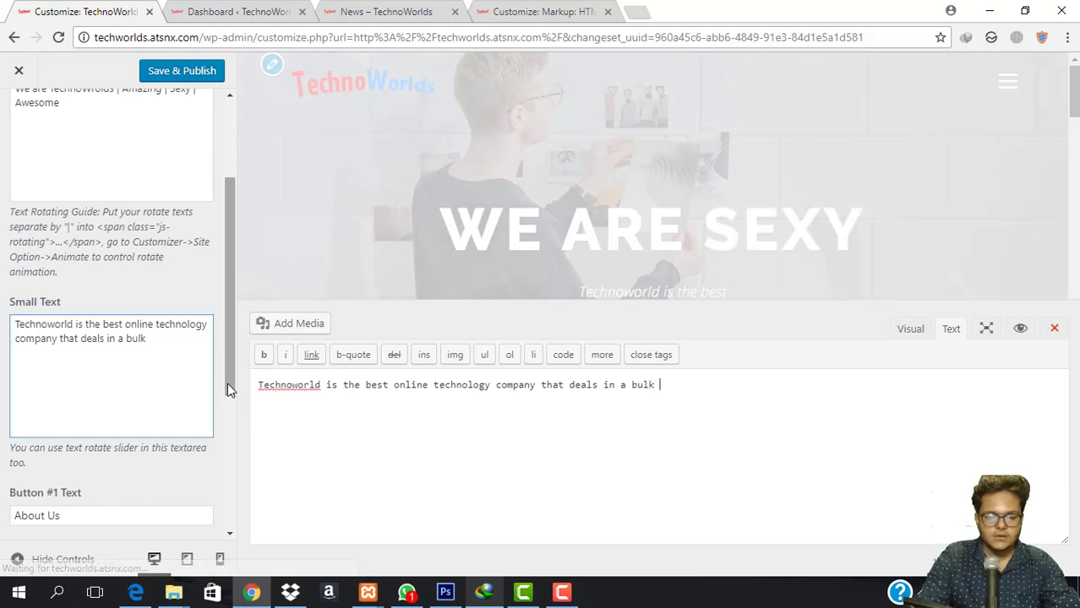
type("quantityy")
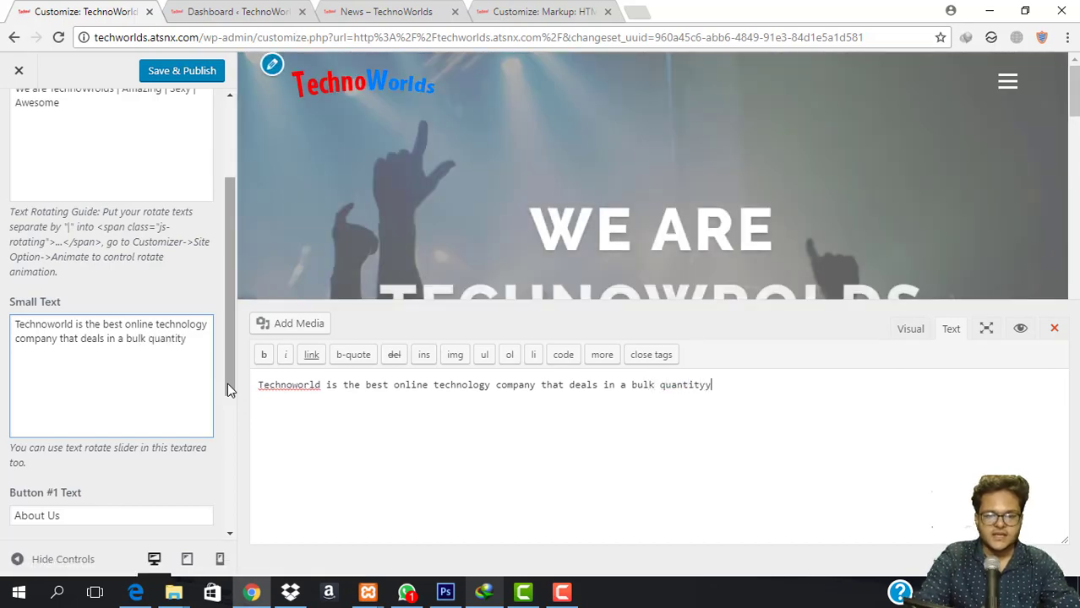
key("BackSpace")
type("of ")
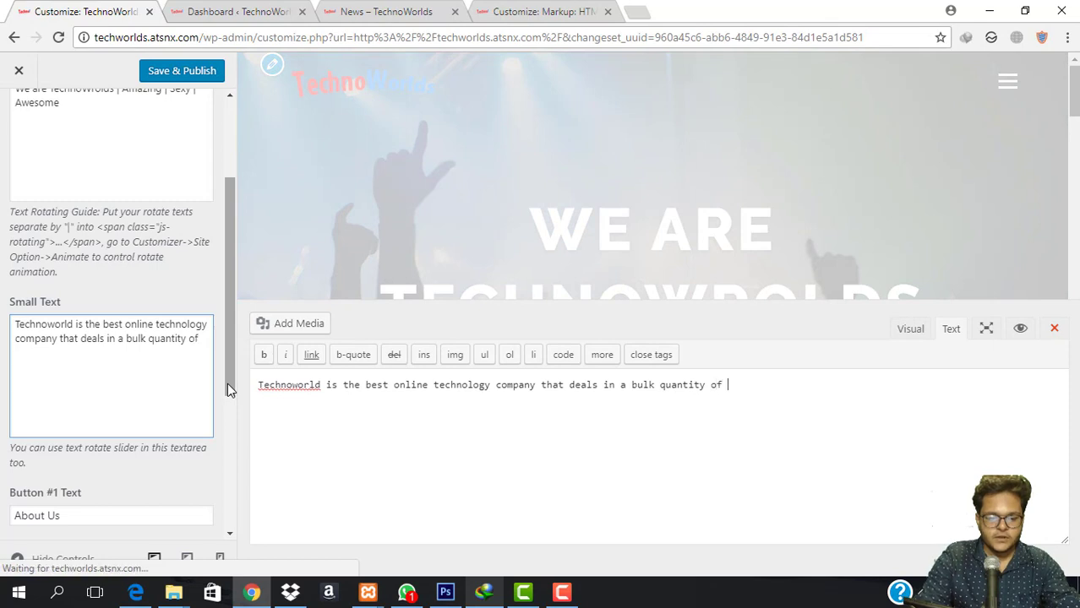
type("use and")
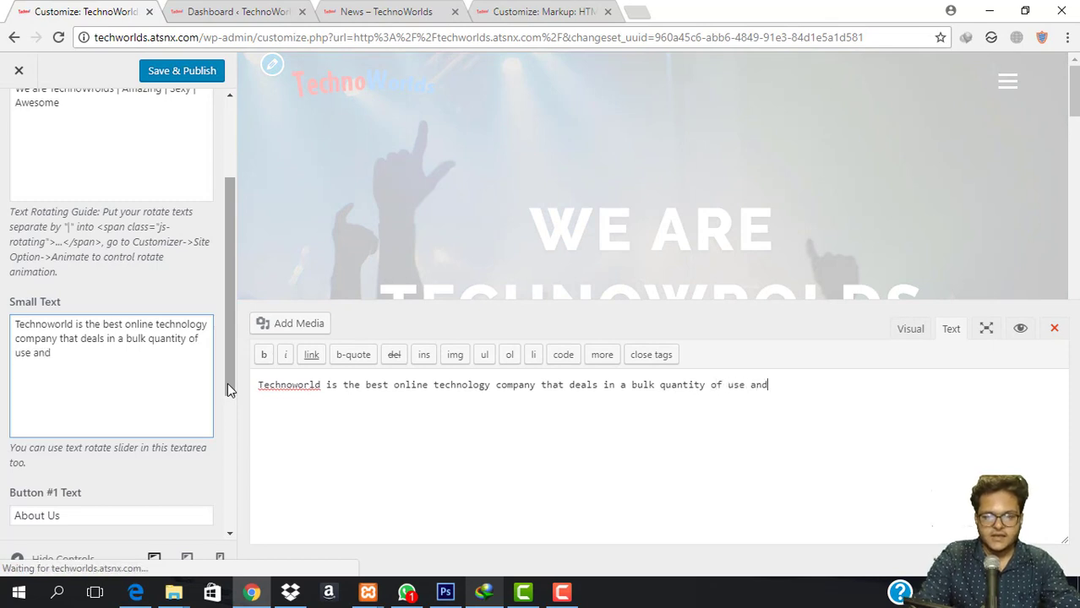
key("Left")
key("Left")
key("Left")
key("Left")
key("Left")
key("Left")
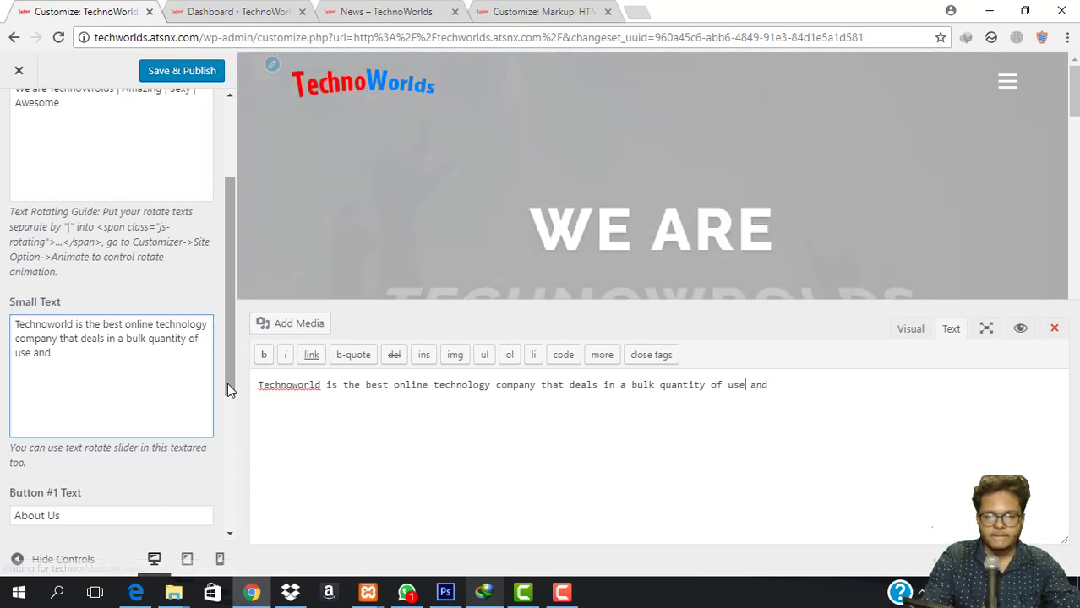
type("d")
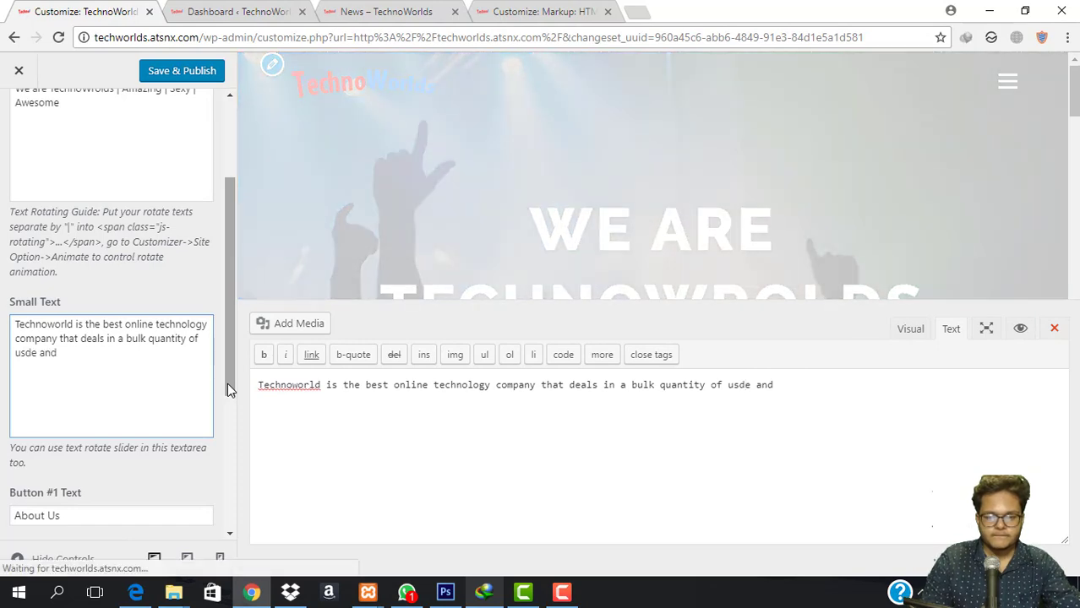
type(" and ")
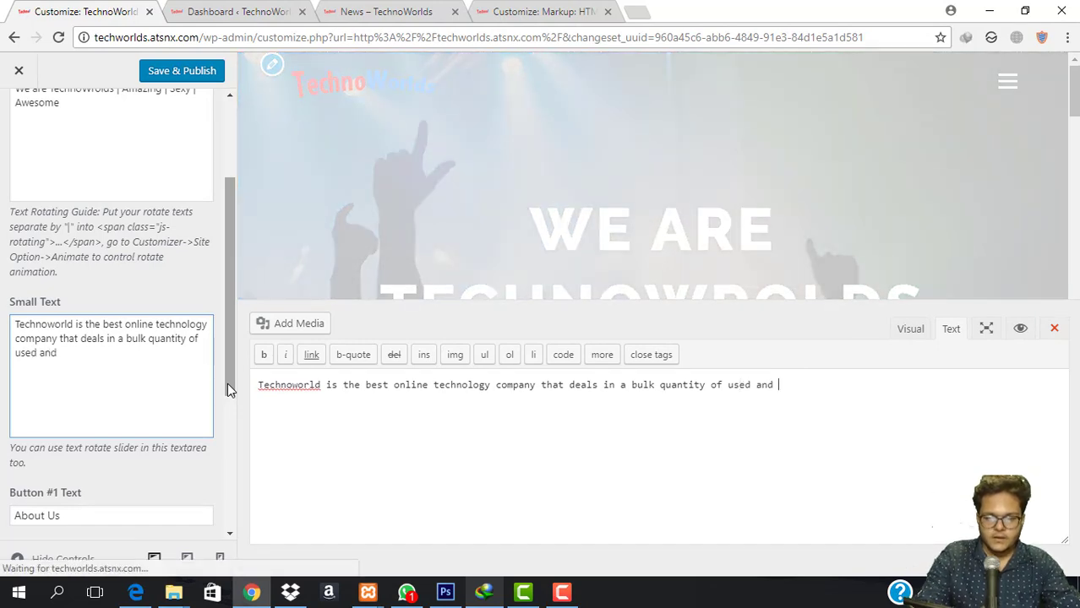
type("new lapt")
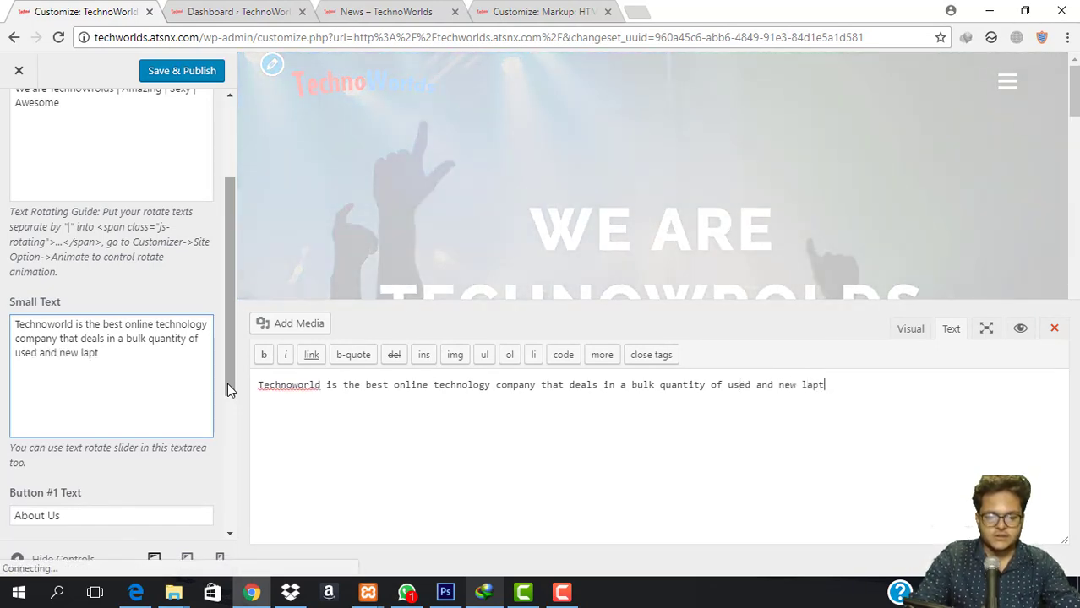
type("ops")
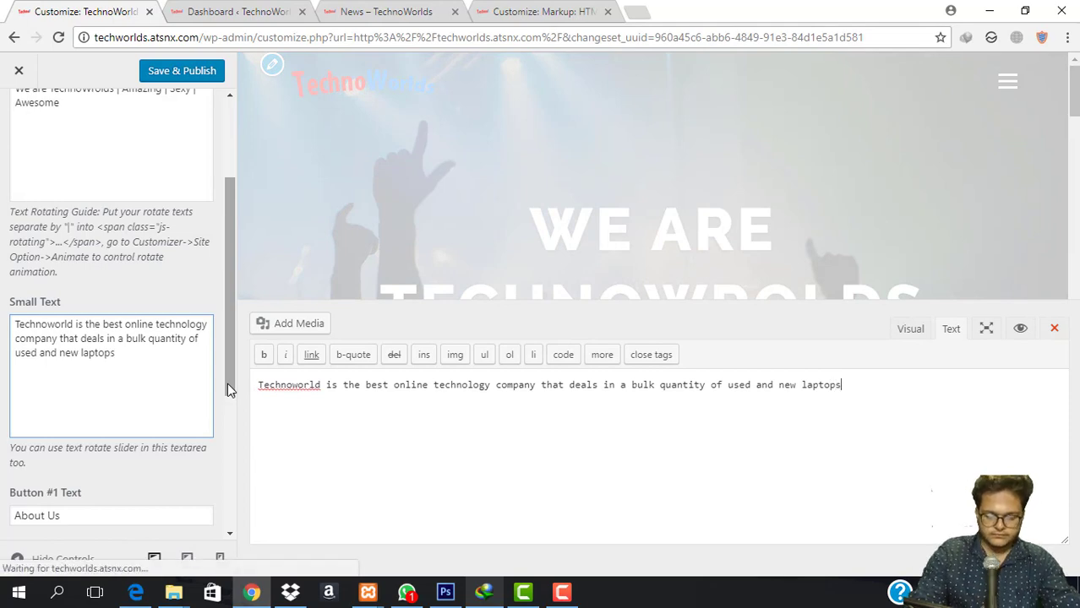
type(".")
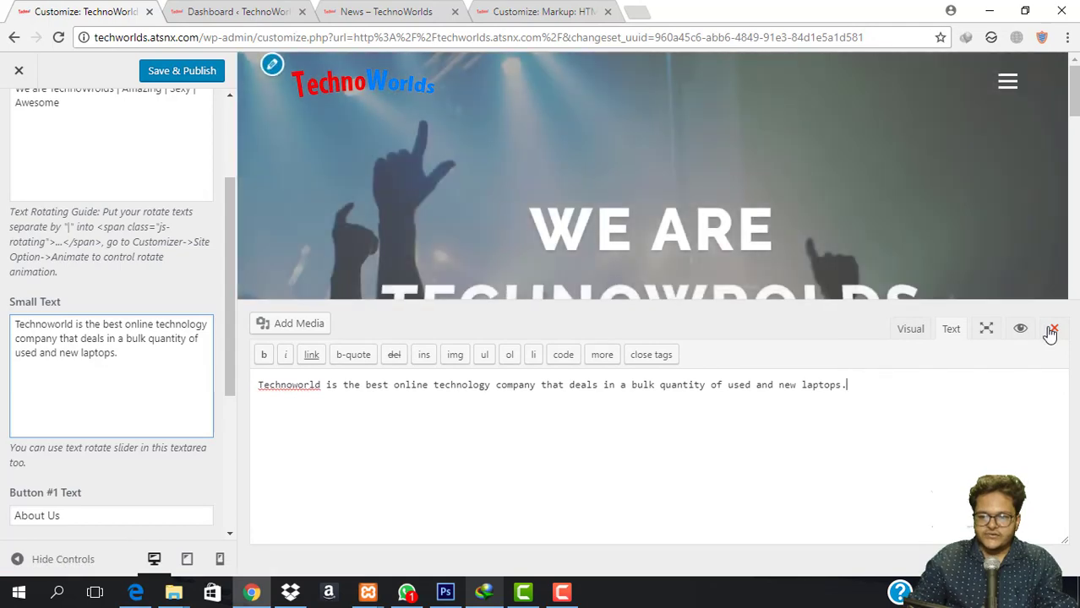
left_click(1053, 329)
scroll(104, 400, "down", 3)
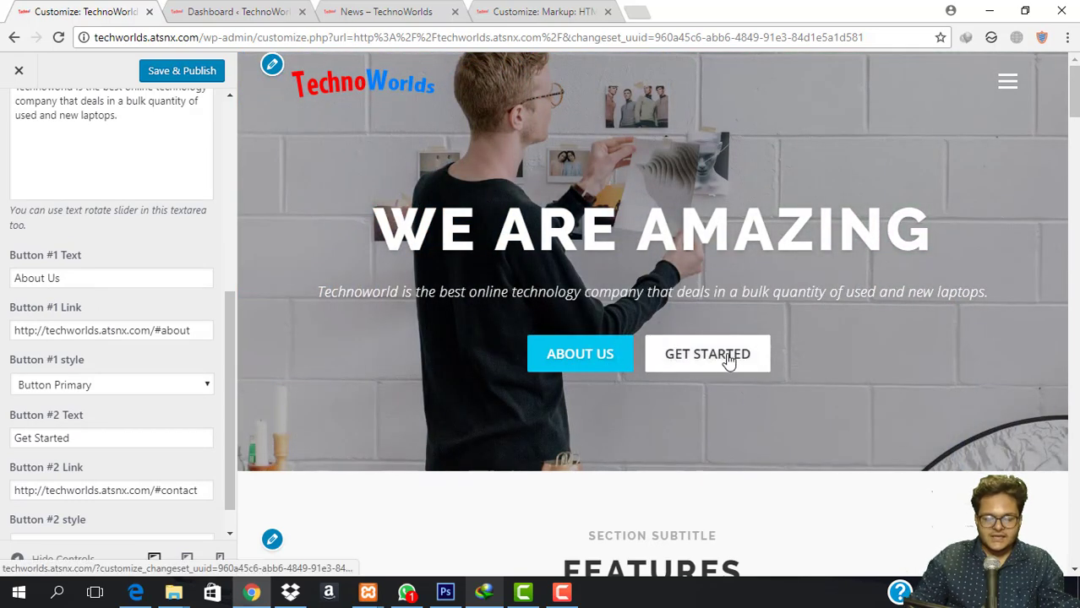
scroll(591, 395, "down", 12)
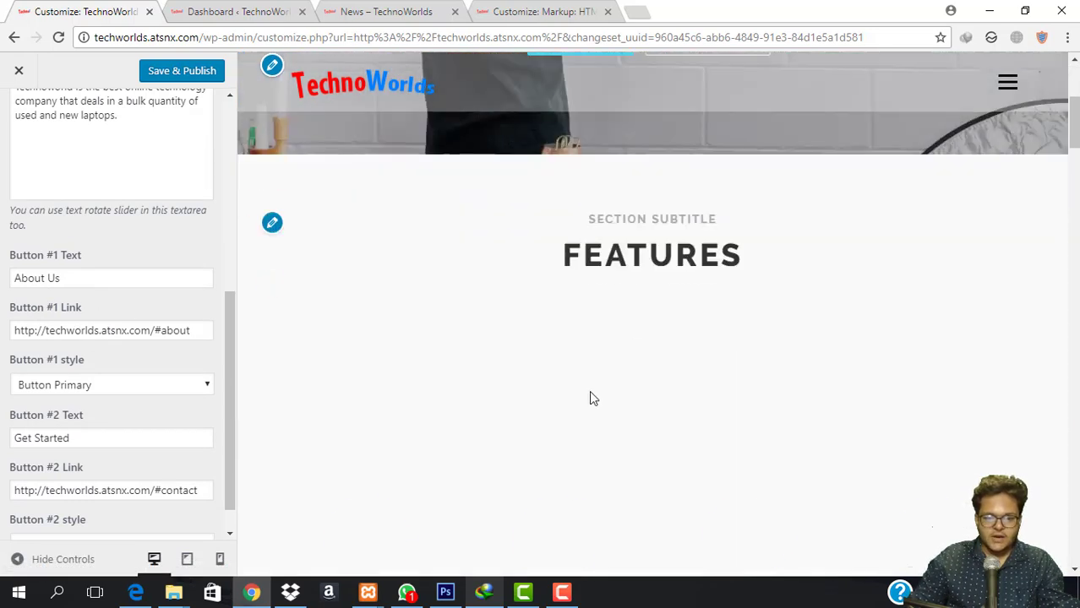
scroll(481, 429, "up", 3)
scroll(481, 429, "up", 8)
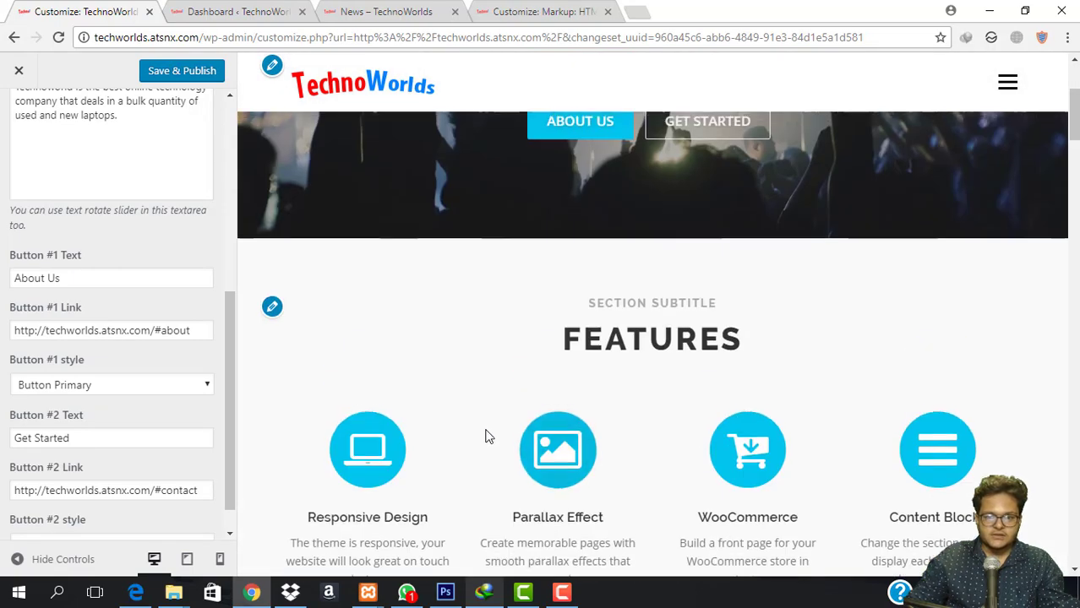
scroll(525, 395, "down", 3)
scroll(594, 166, "up", 3)
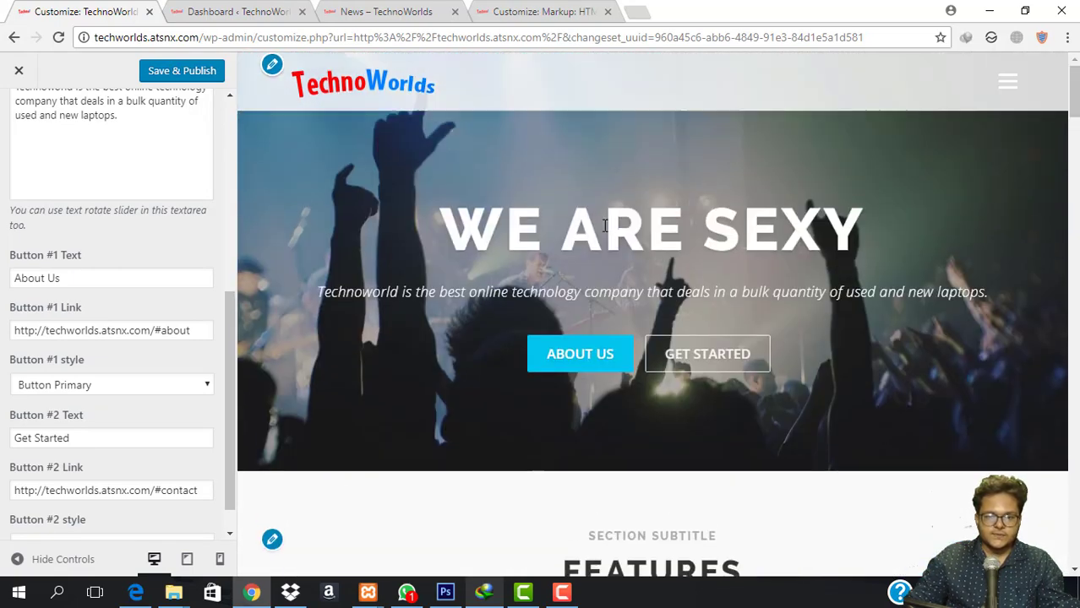
Label the first hero button 'Our Services' and change its link anchor to #features.
triple_click(100, 281)
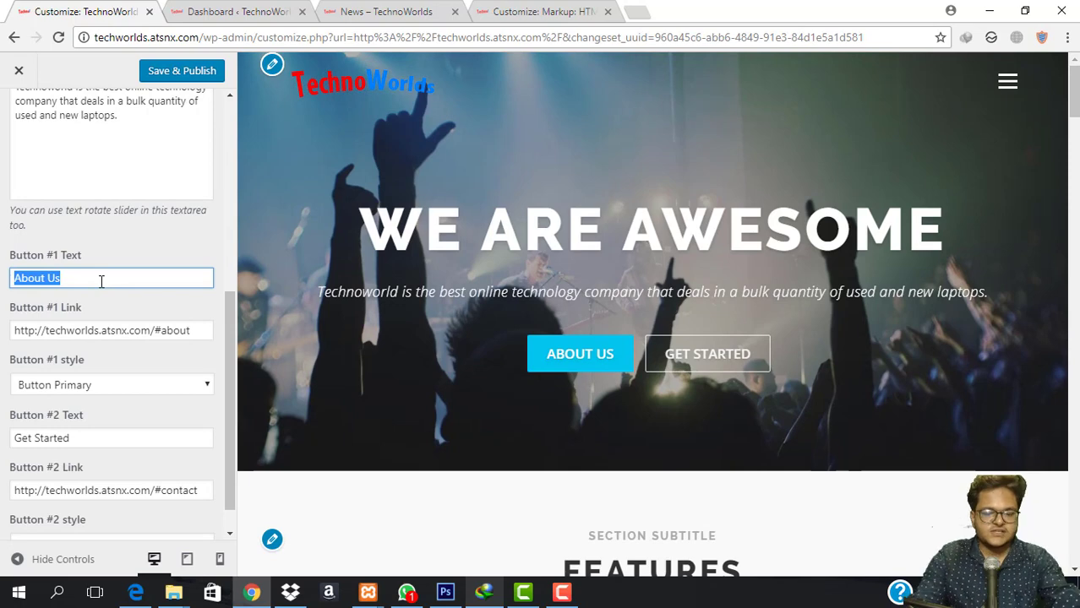
type("Our S")
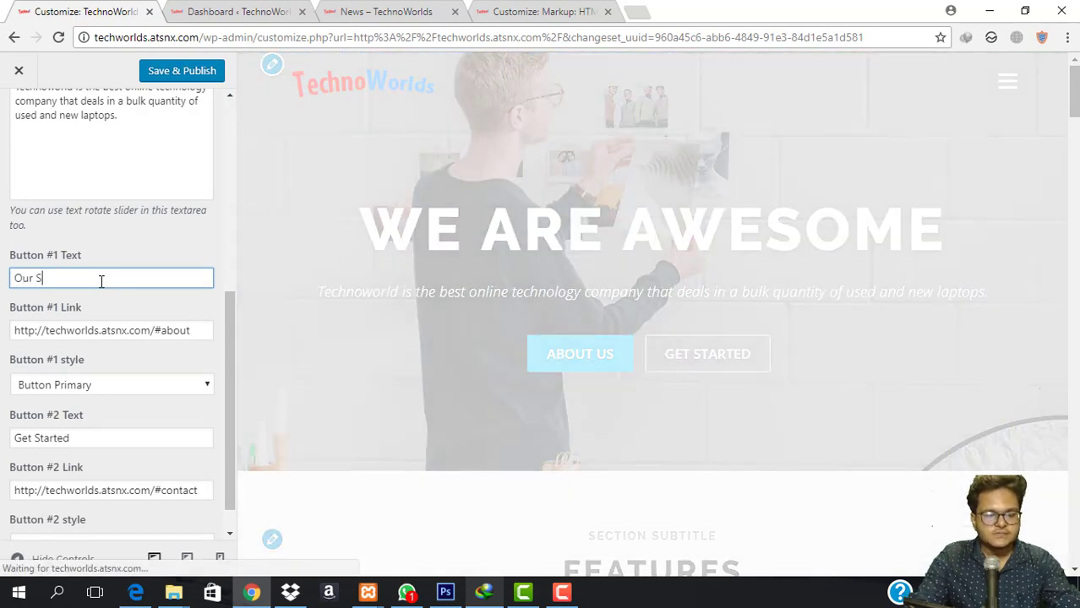
type("ervices")
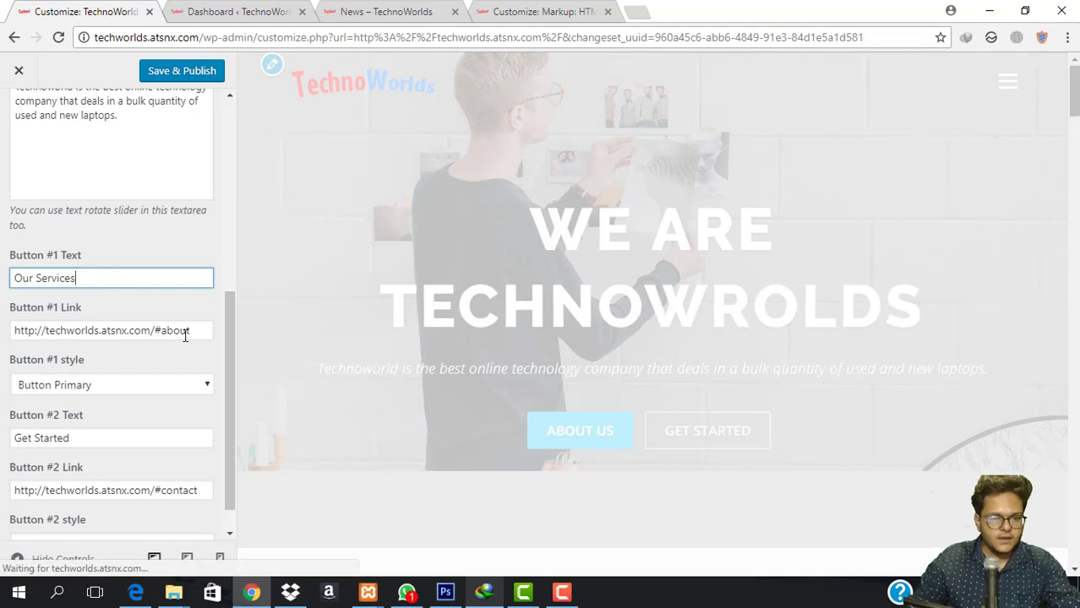
left_click_drag(191, 330, 159, 337)
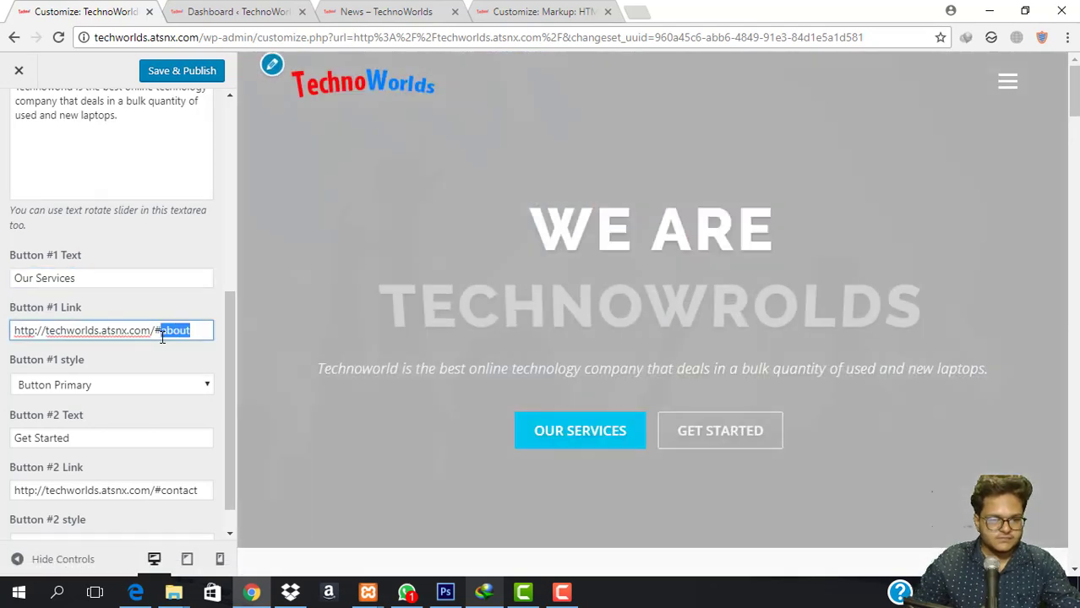
type("services")
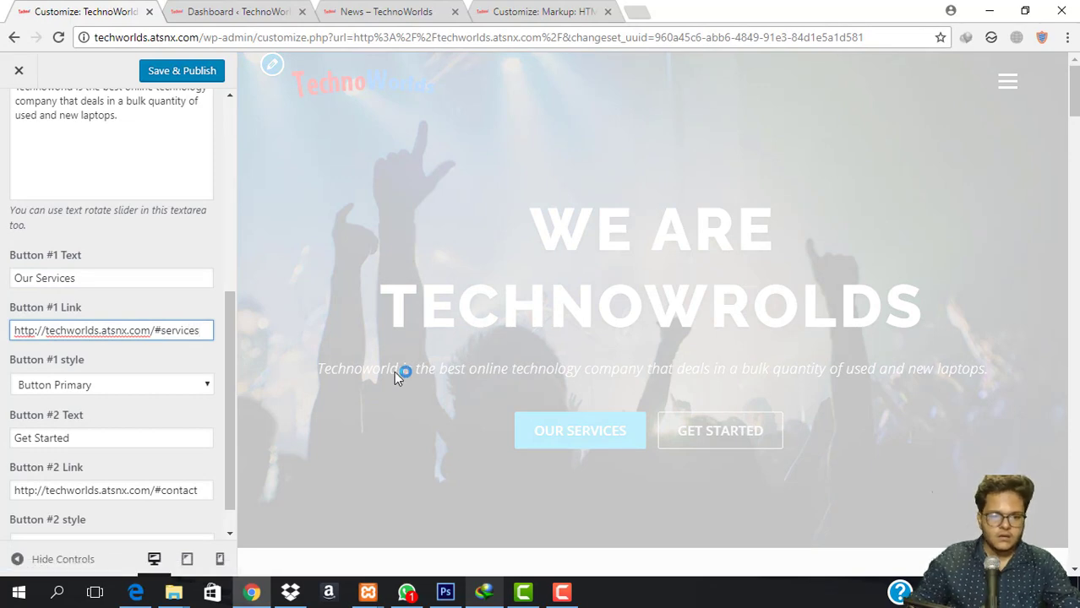
scroll(402, 373, "down", 5)
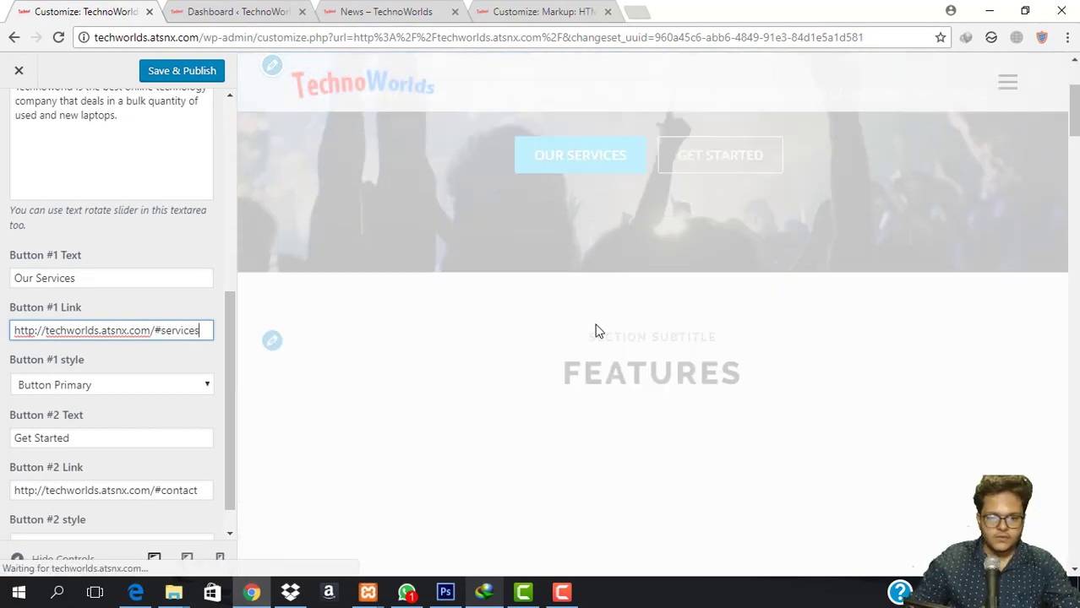
left_click_drag(203, 333, 160, 336)
type("features")
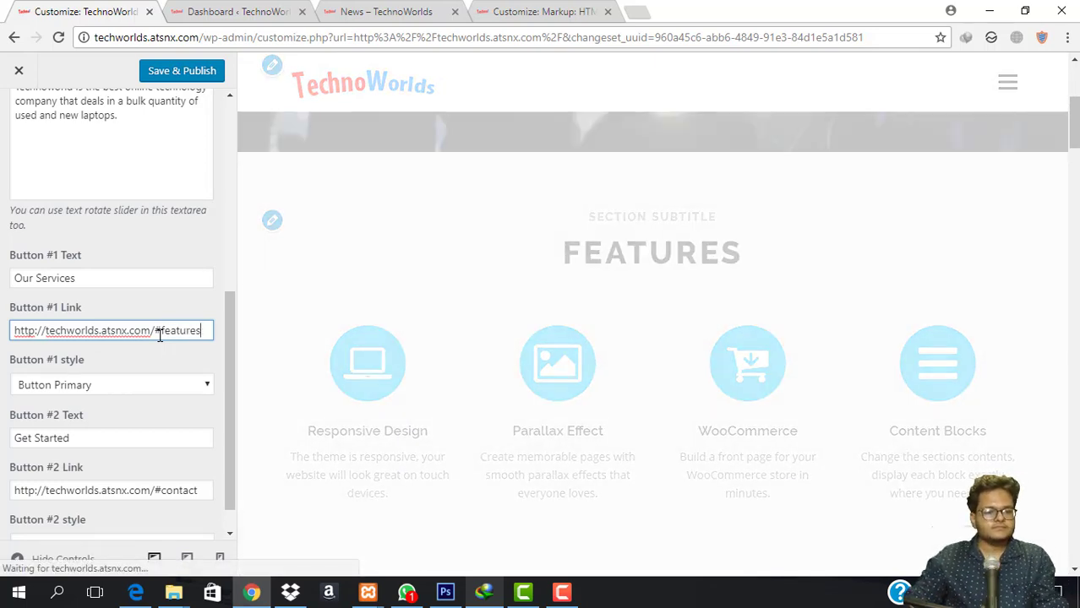
scroll(158, 332, "down", 1)
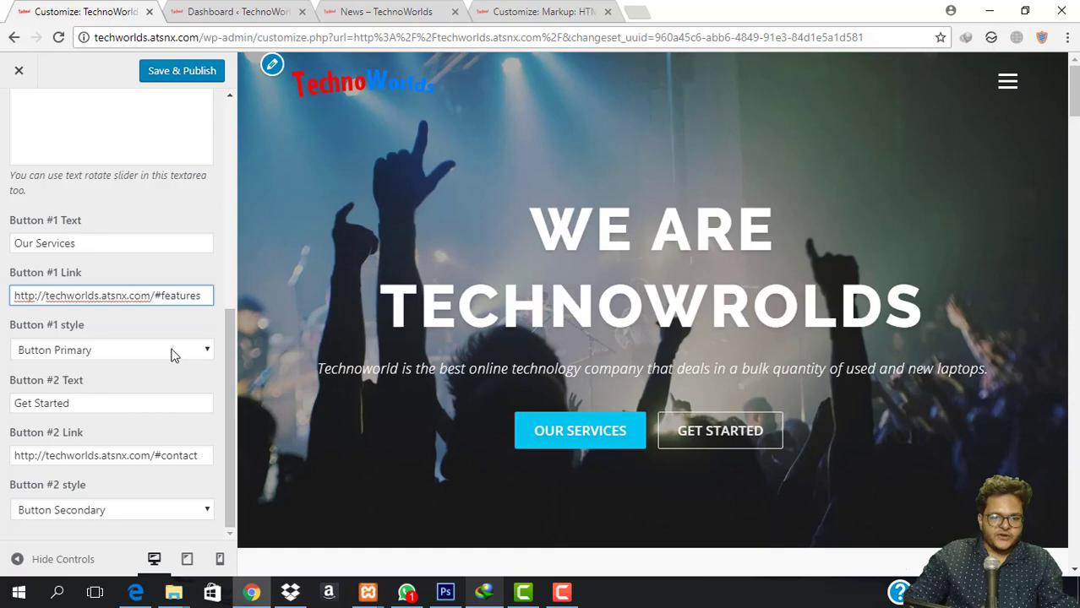
Try the Success, Info and Warning styles on Our Services, then settle on red Danger.
left_click(168, 351)
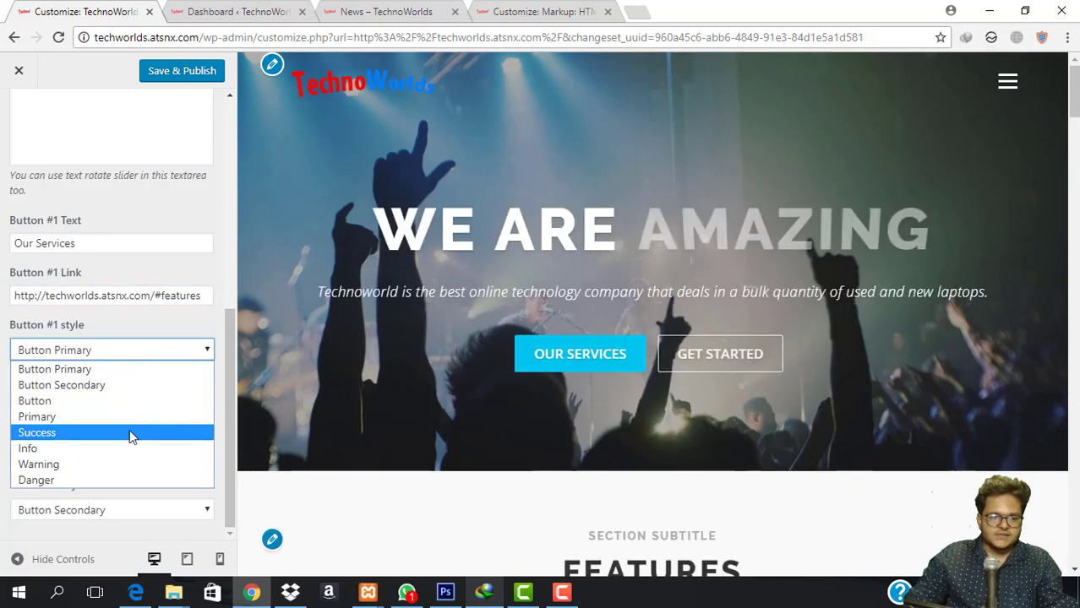
left_click(129, 432)
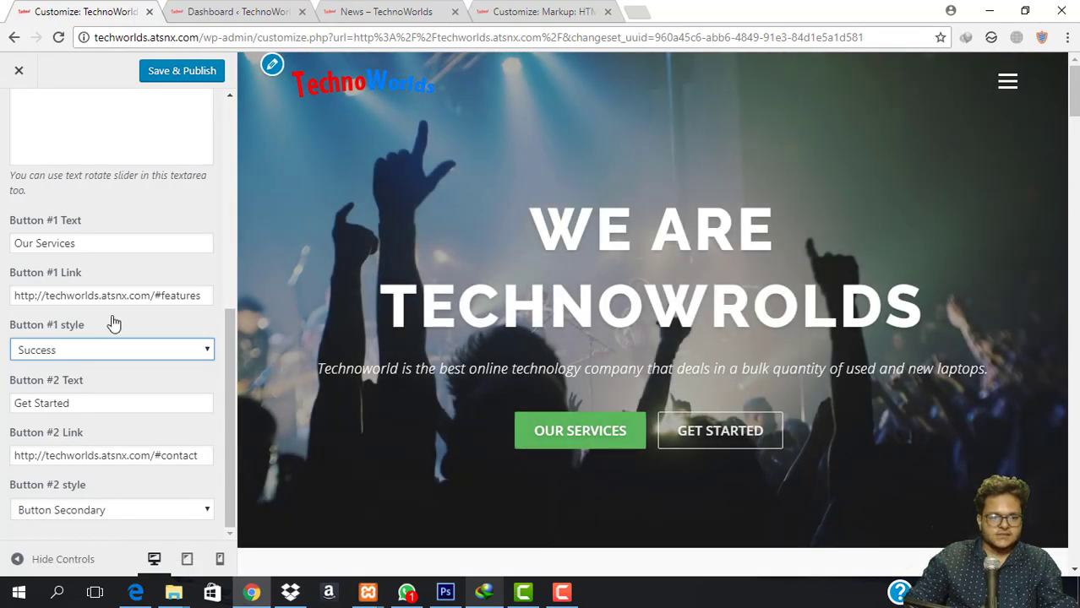
left_click(139, 351)
left_click(135, 448)
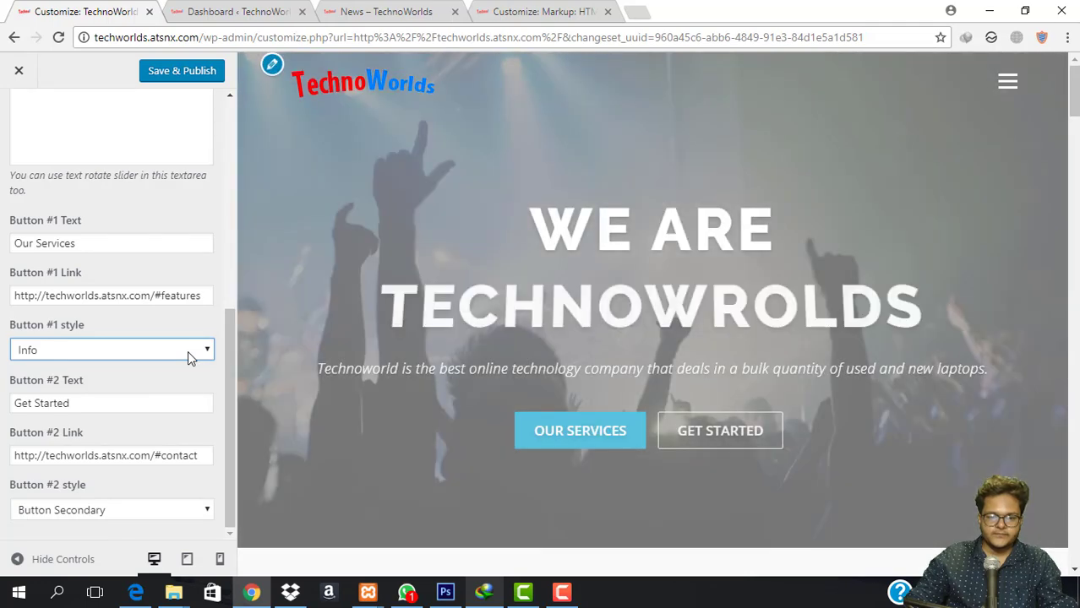
left_click(187, 353)
left_click(168, 464)
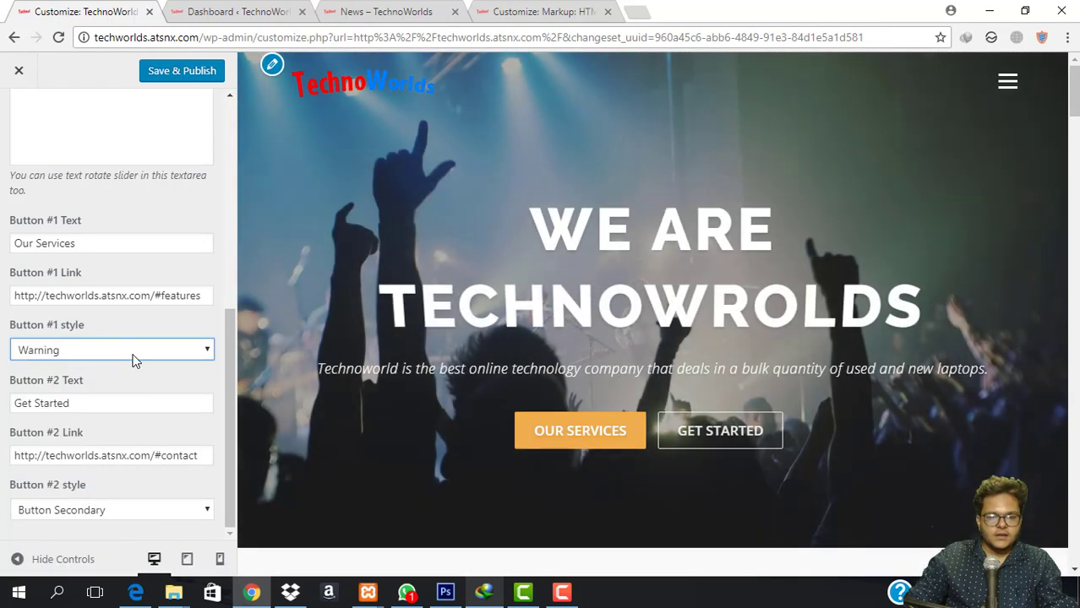
left_click(133, 353)
left_click(108, 481)
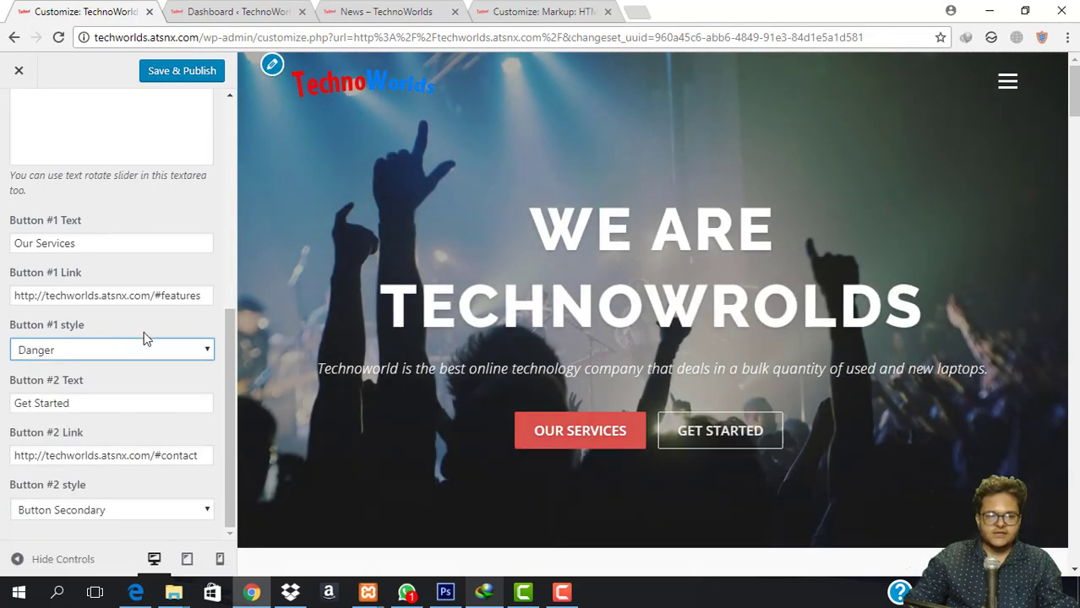
Change the second hero button's label to 'Get a Quote'.
double_click(122, 408)
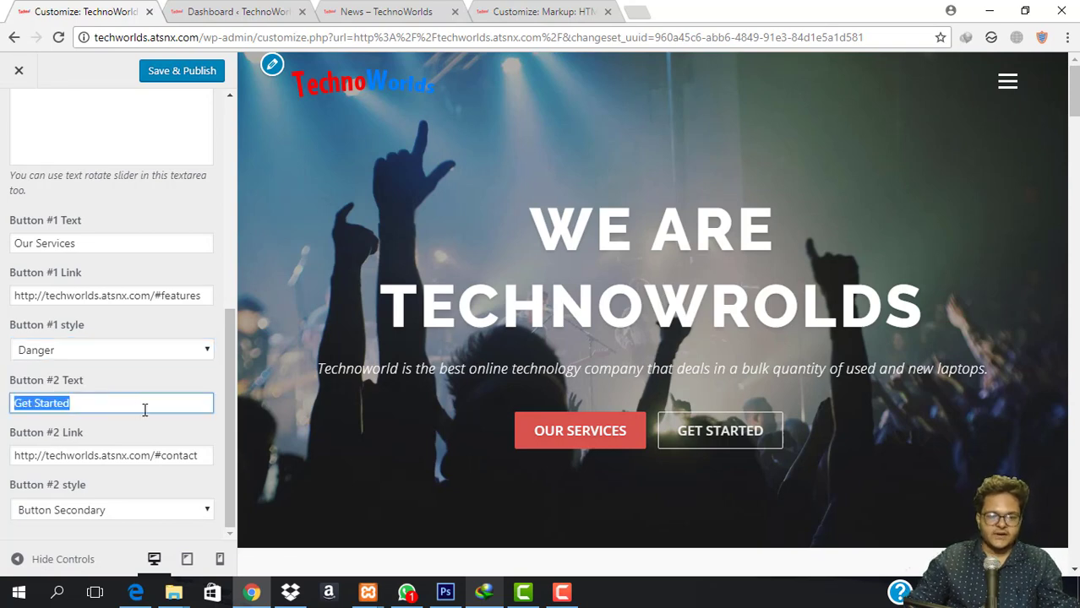
type("Con")
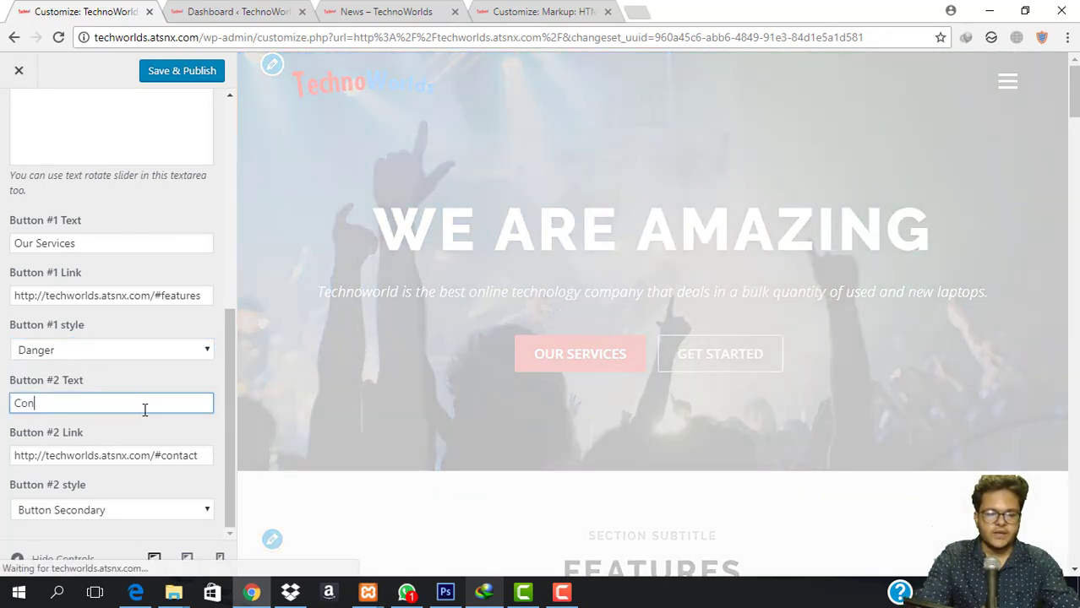
type("tcat Us")
key("ctrl+a")
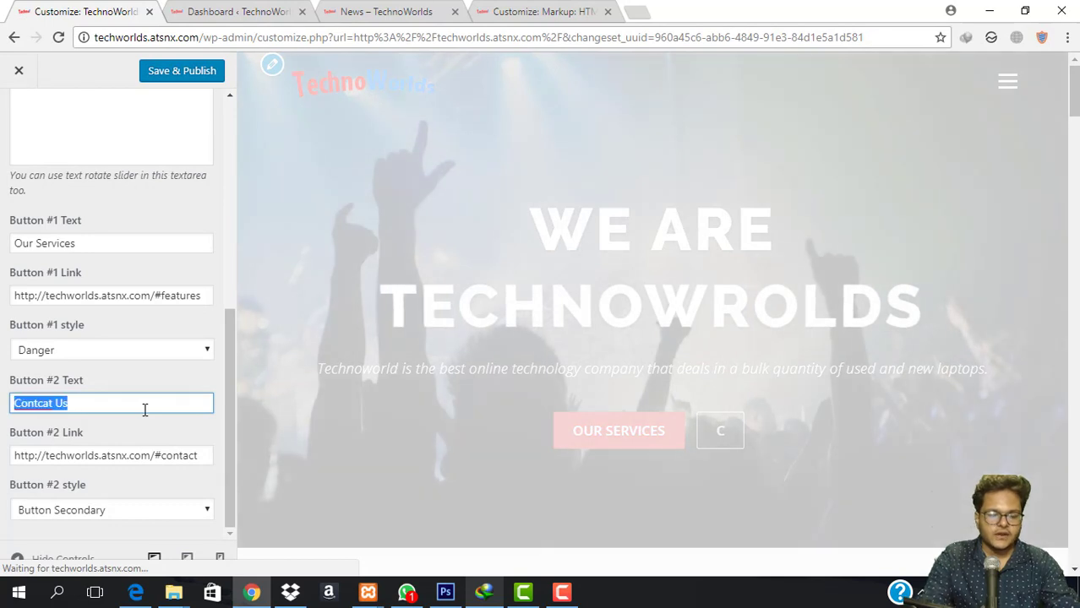
type("Get a Quote")
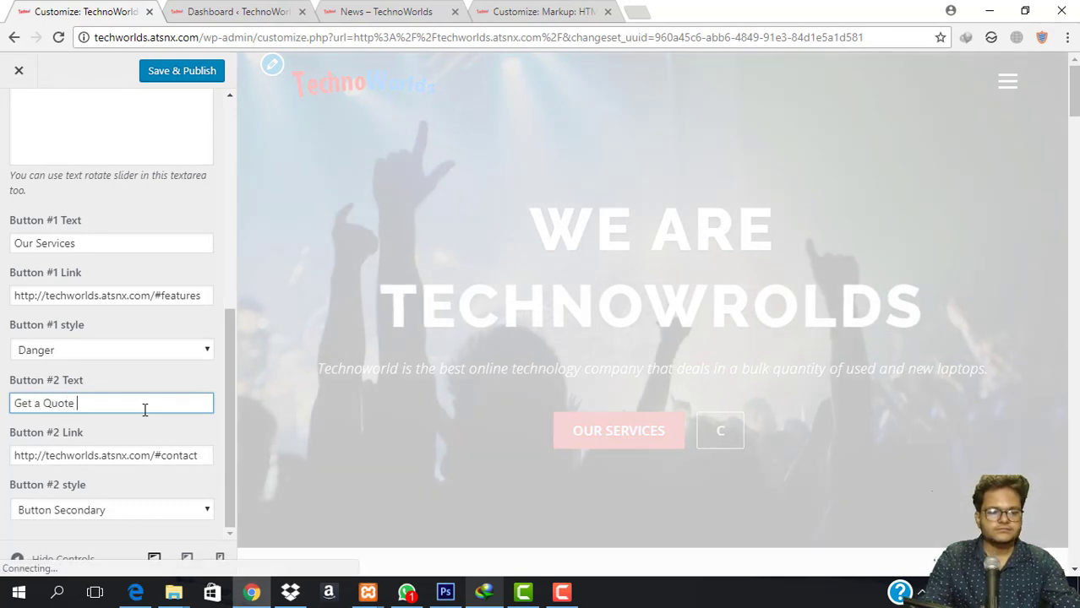
key("BackSpace")
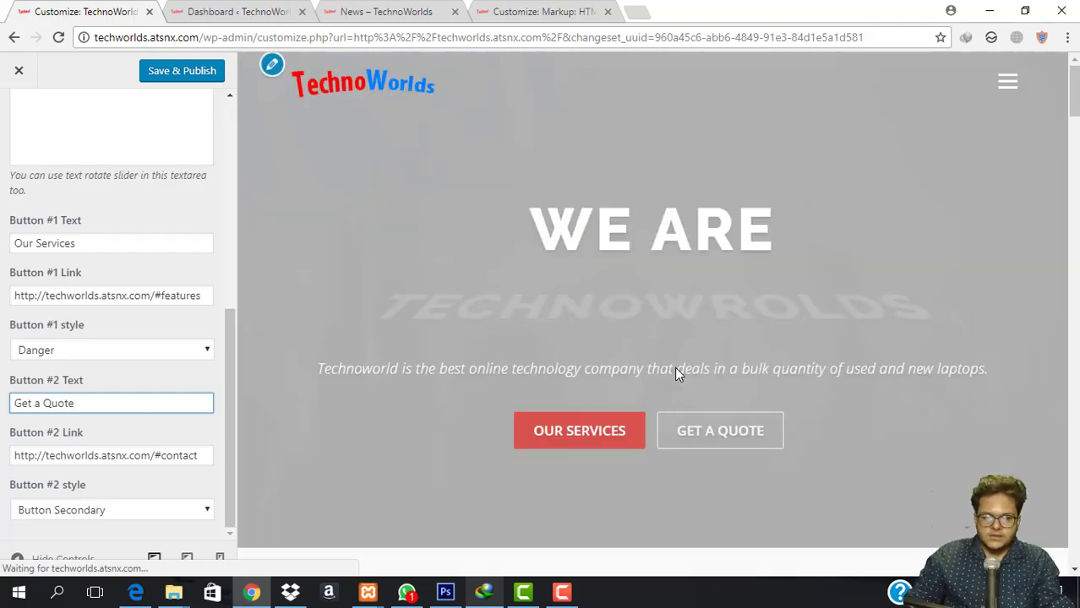
Give the Get a Quote button the light blue Info style and publish the changes.
scroll(591, 380, "down", 3)
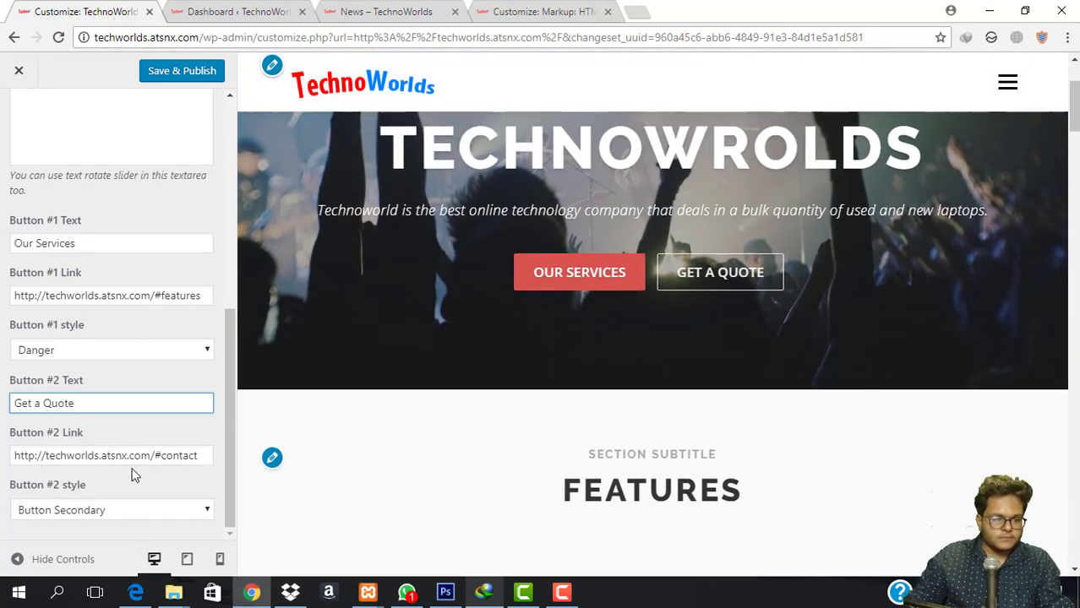
left_click(119, 517)
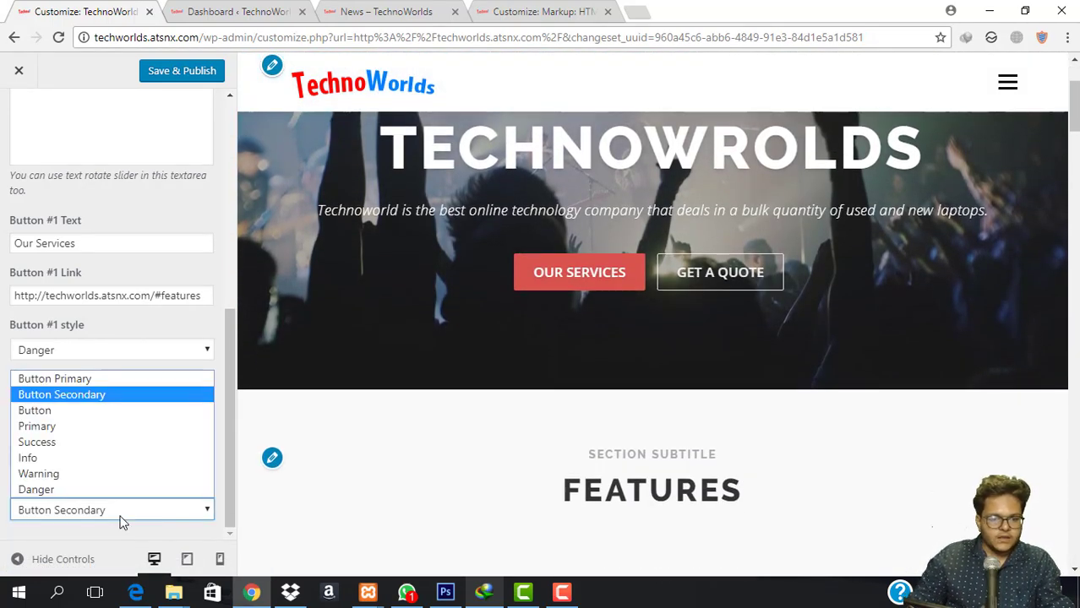
left_click(51, 460)
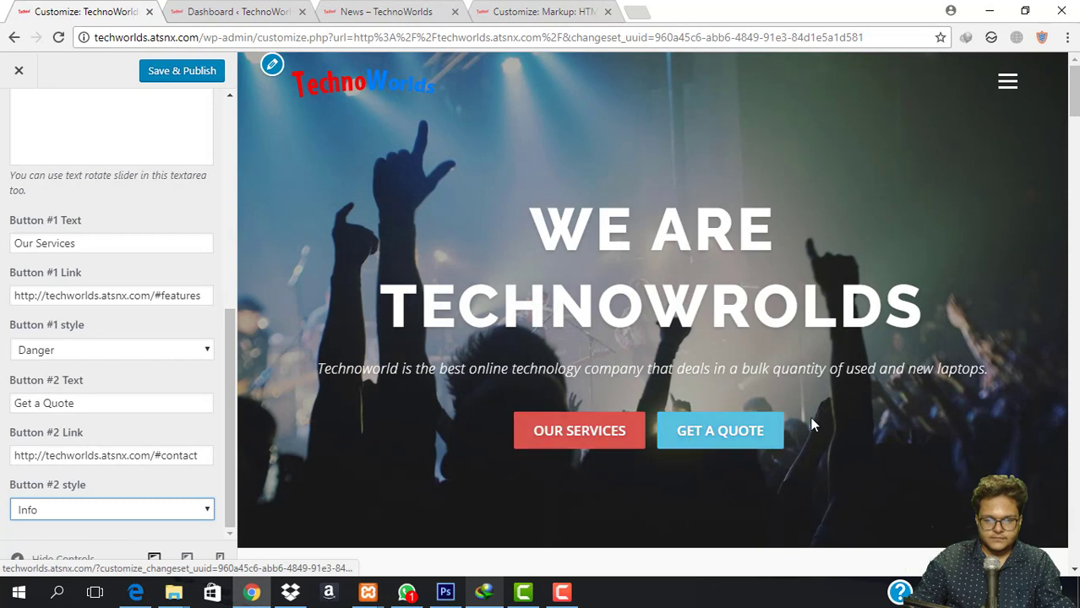
left_click(184, 73)
scroll(101, 313, "up", 6)
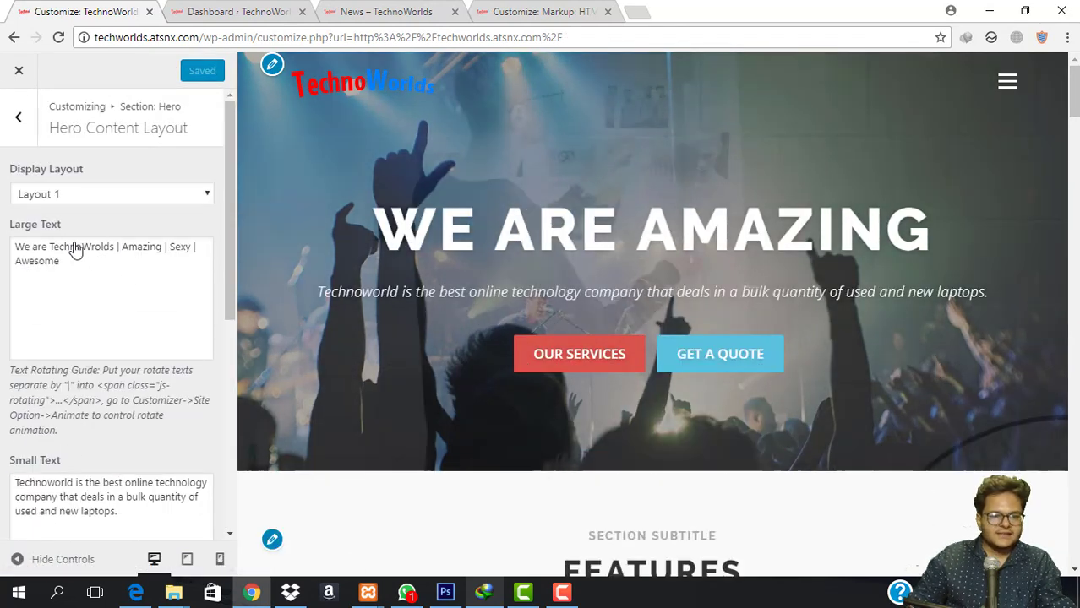
Delete 'Wrolds' from the first rotating headline word so it reads Techno, and publish.
left_click(76, 251)
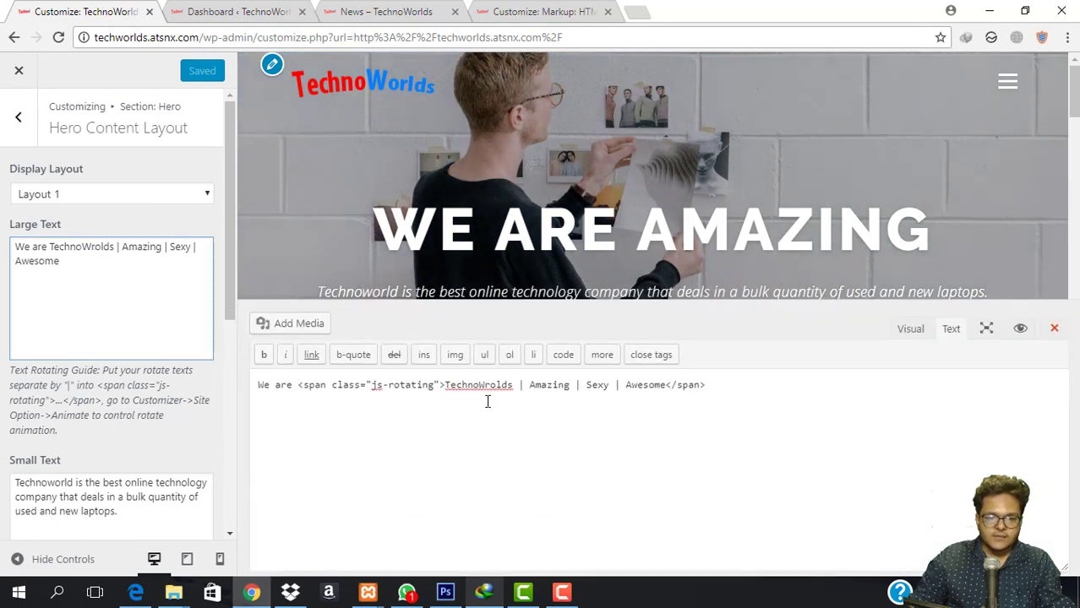
left_click_drag(513, 385, 475, 386)
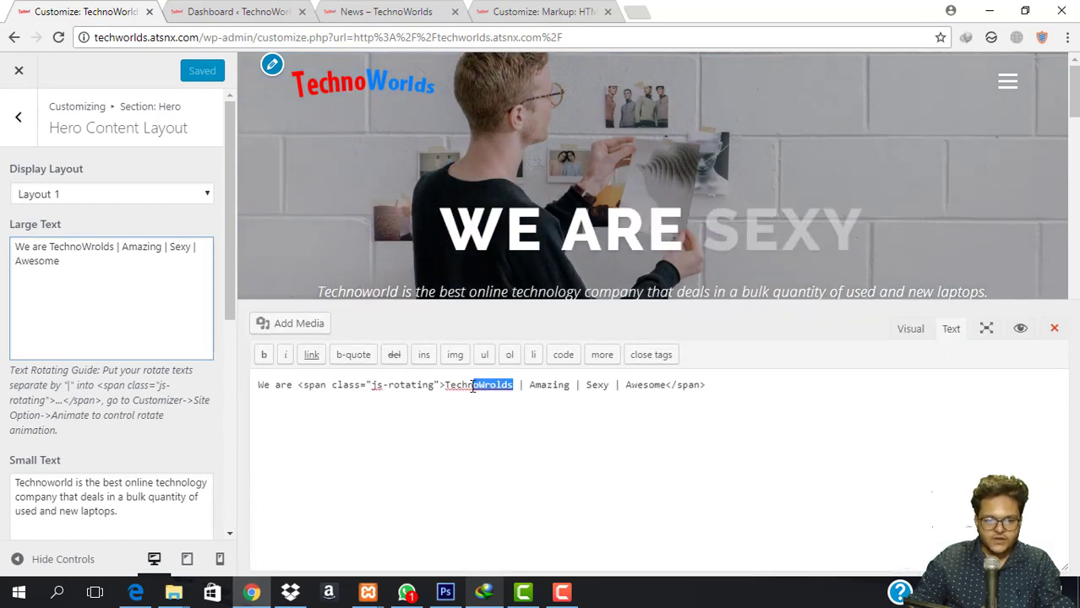
key("BackSpace")
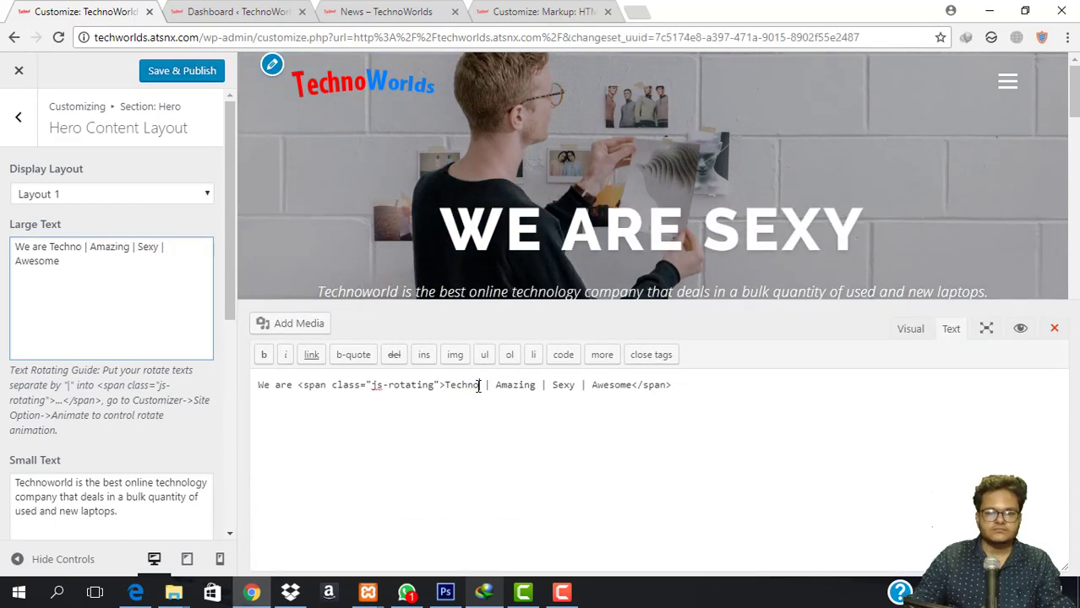
left_click(199, 72)
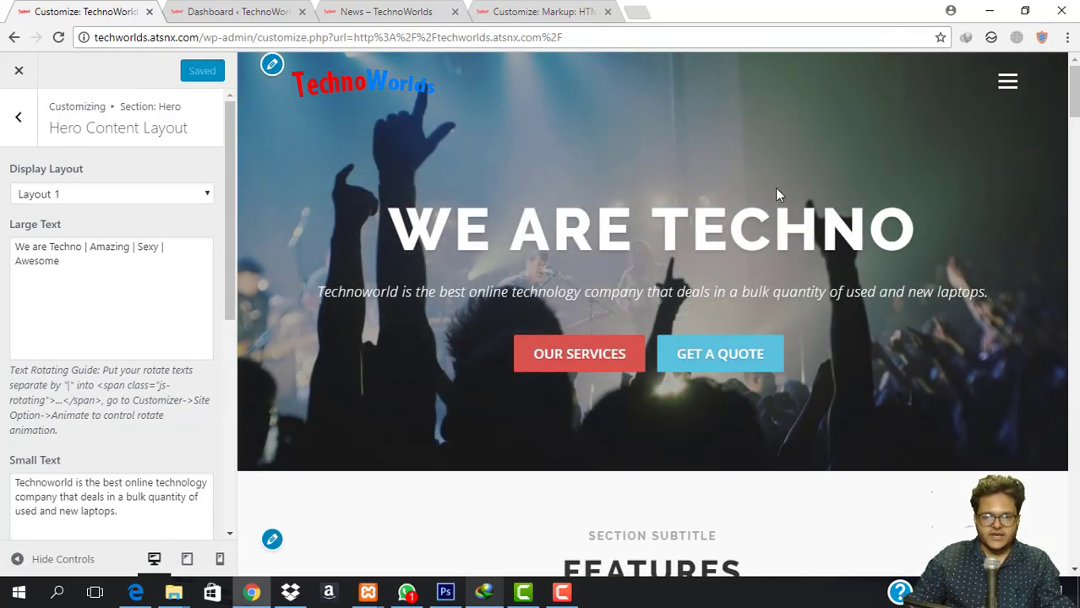
Open the Features section settings to confirm its Section ID 'features' and test the Our Services jump.
left_click(18, 117)
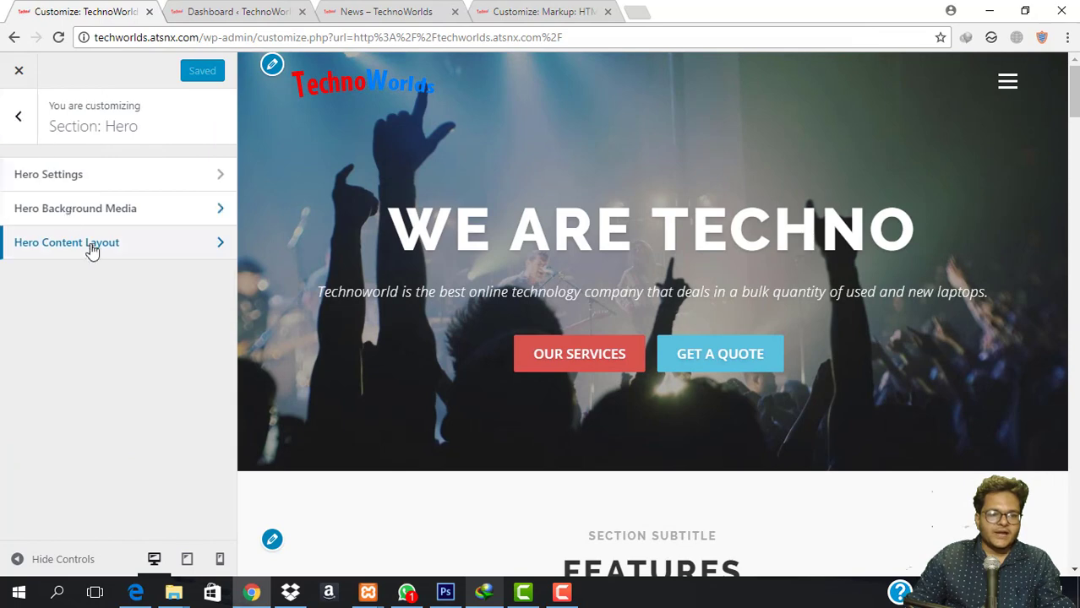
left_click(16, 118)
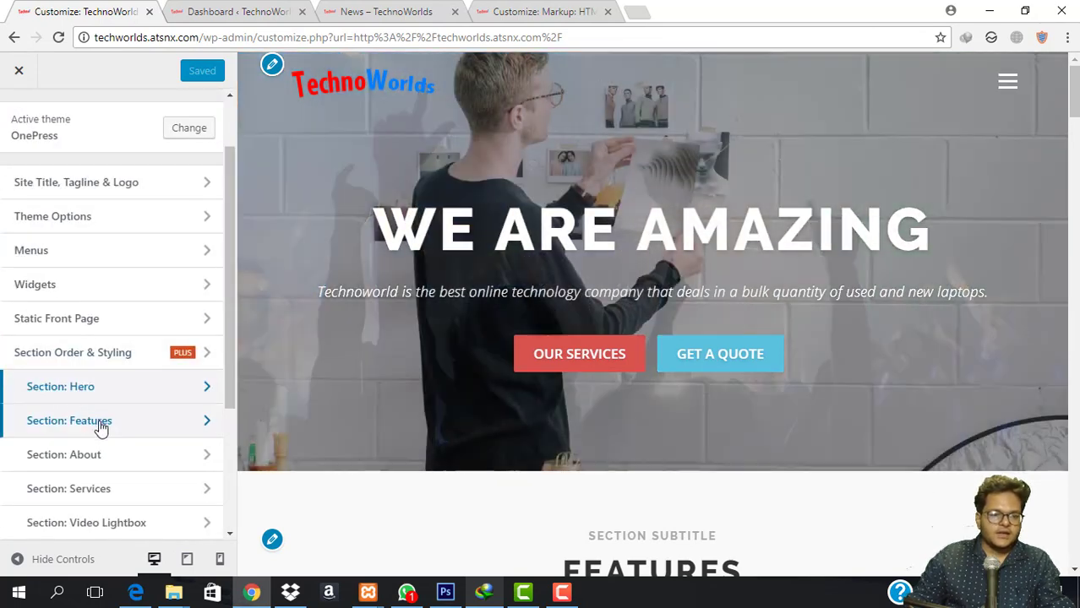
scroll(85, 422, "down", 1)
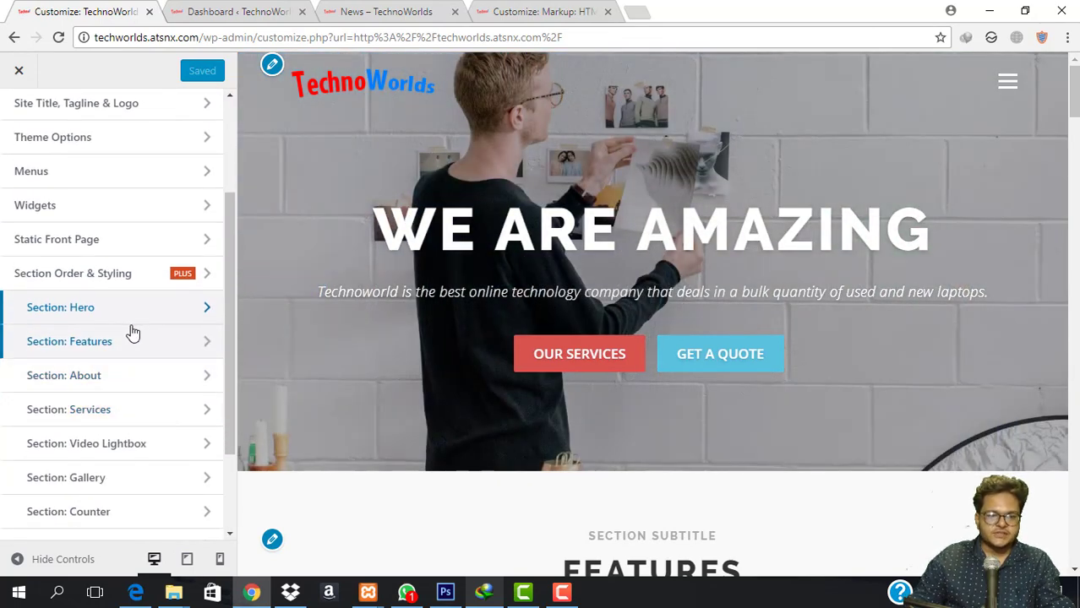
left_click(106, 346)
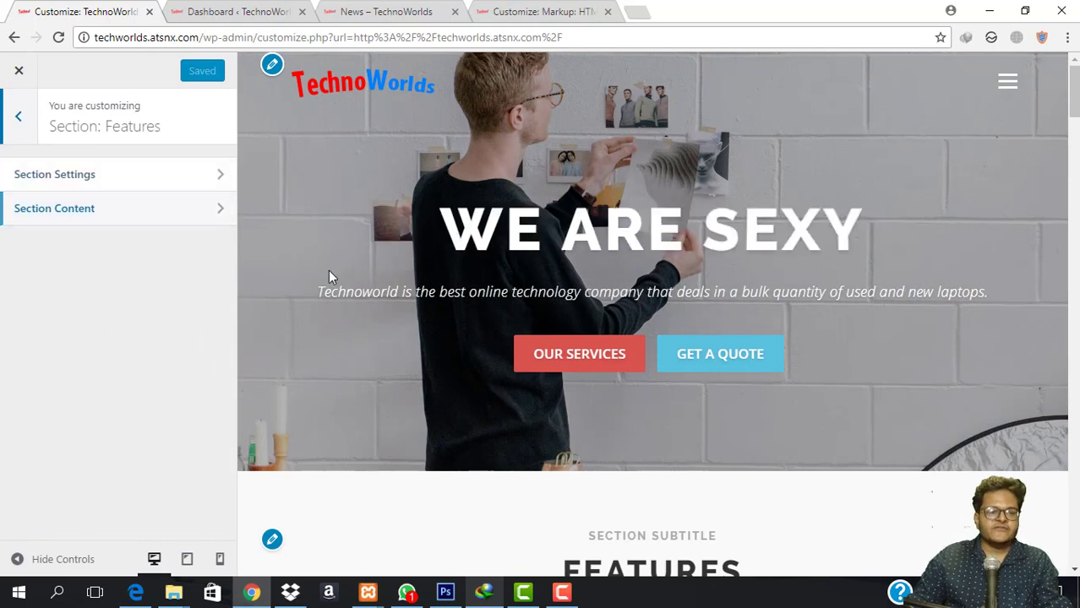
scroll(405, 332, "down", 3)
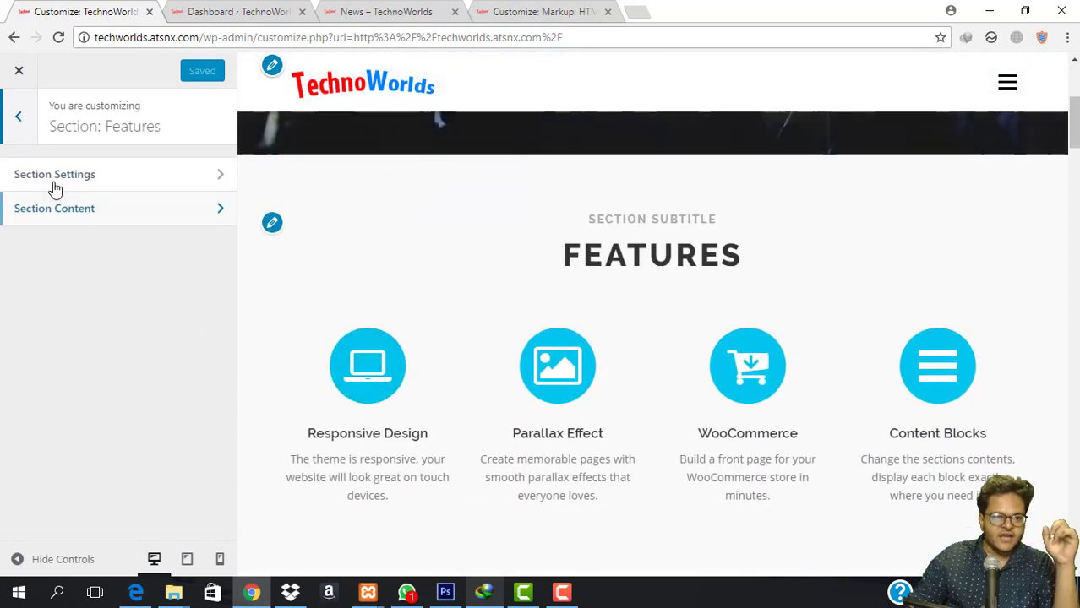
left_click(74, 183)
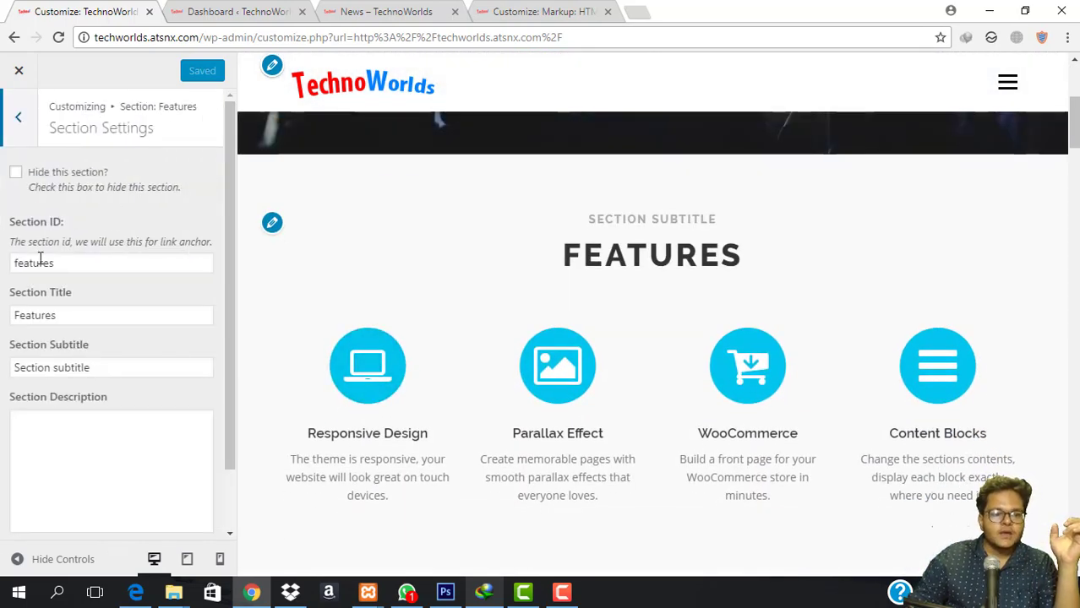
double_click(76, 263)
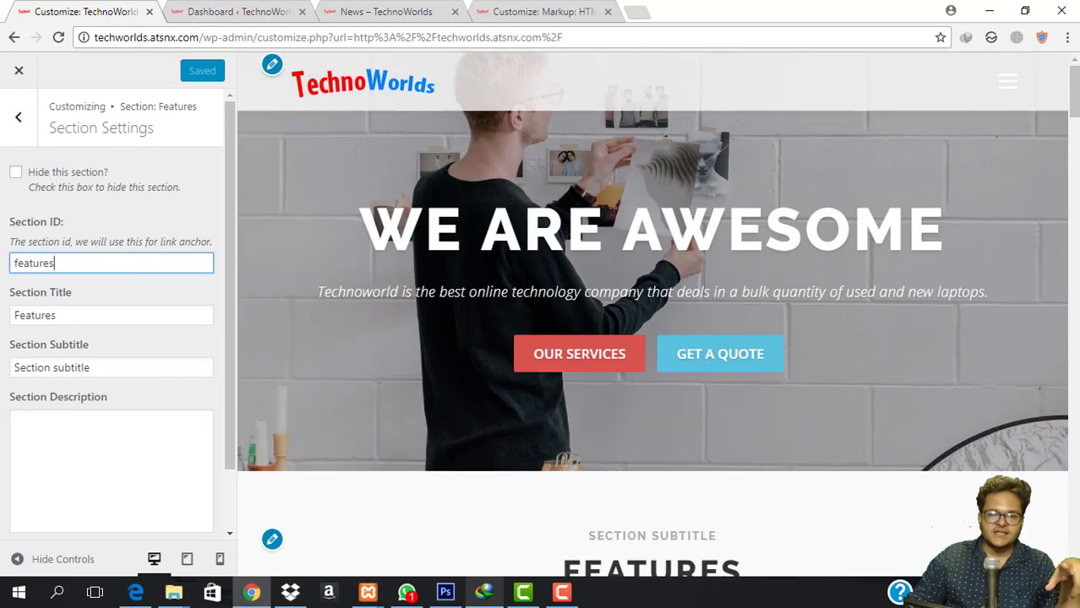
left_click(562, 362)
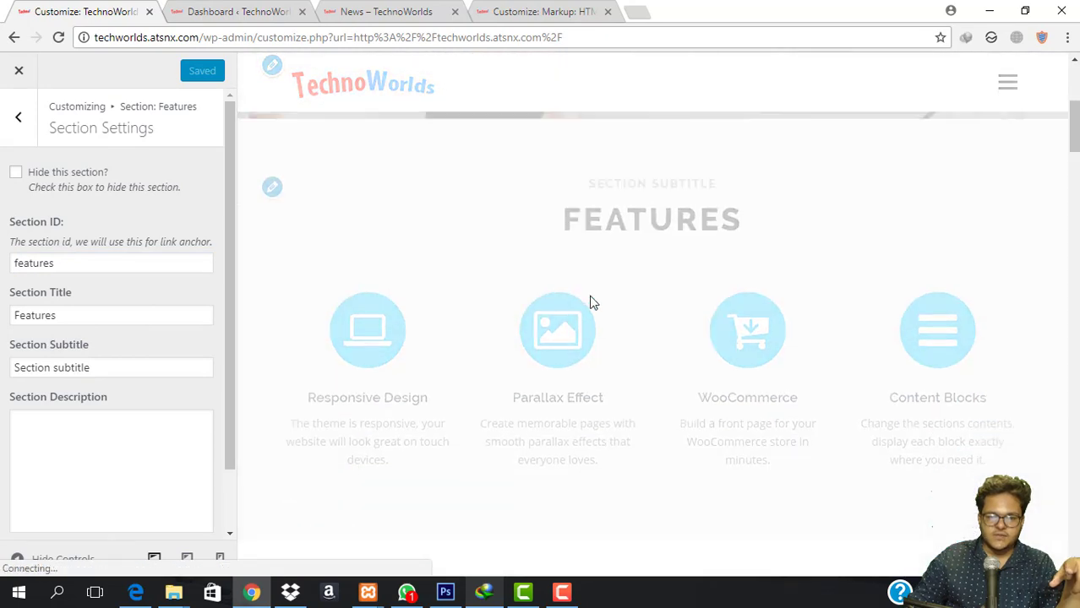
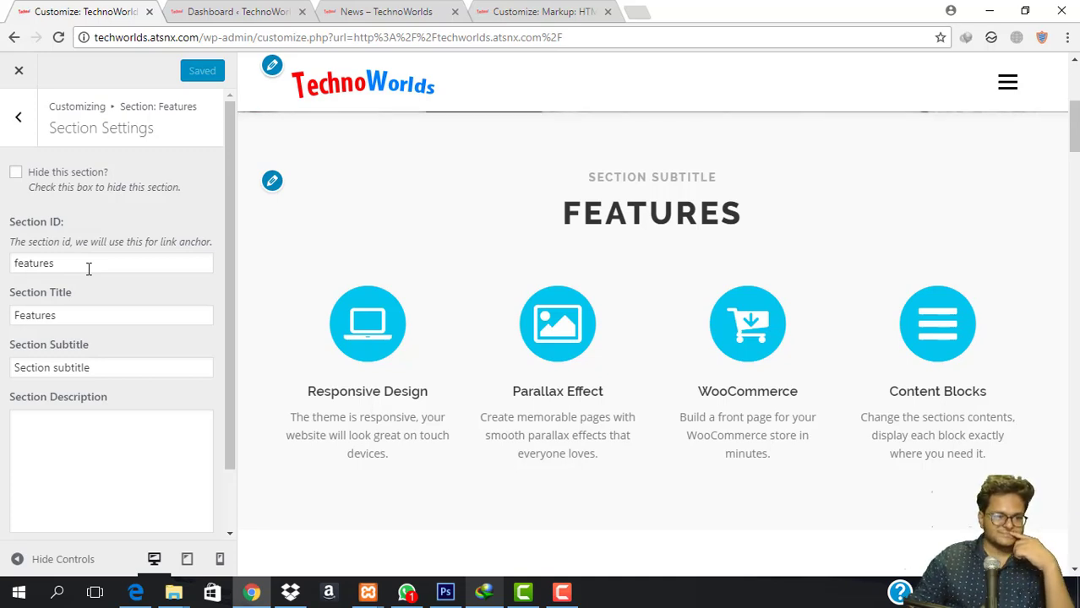
Retitle the Features section 'Our Services' with the subtitle 'We Are Awesome'.
double_click(85, 317)
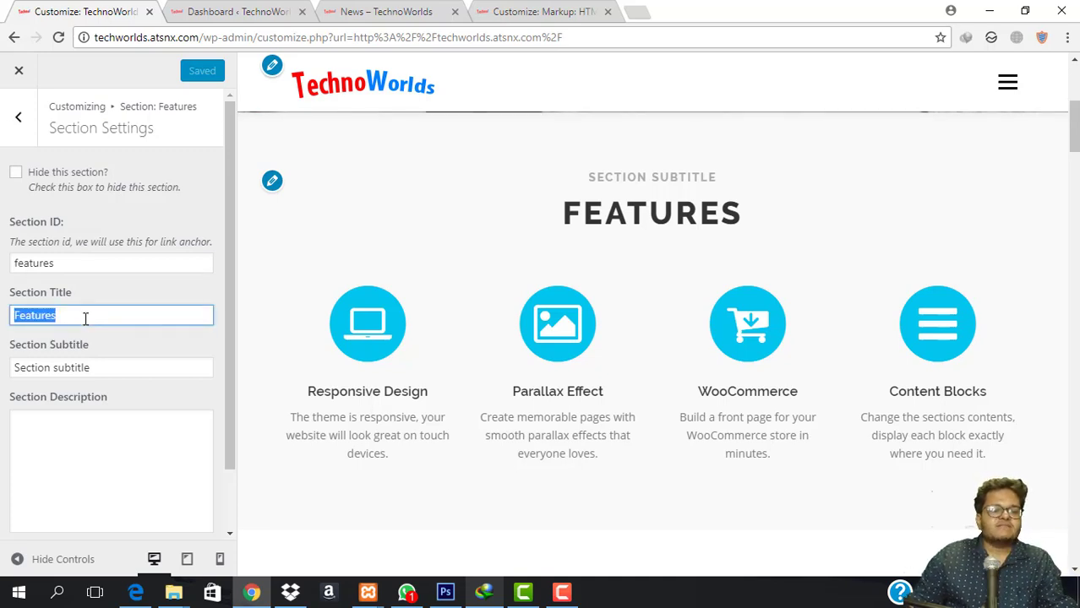
scroll(114, 514, "down", 2)
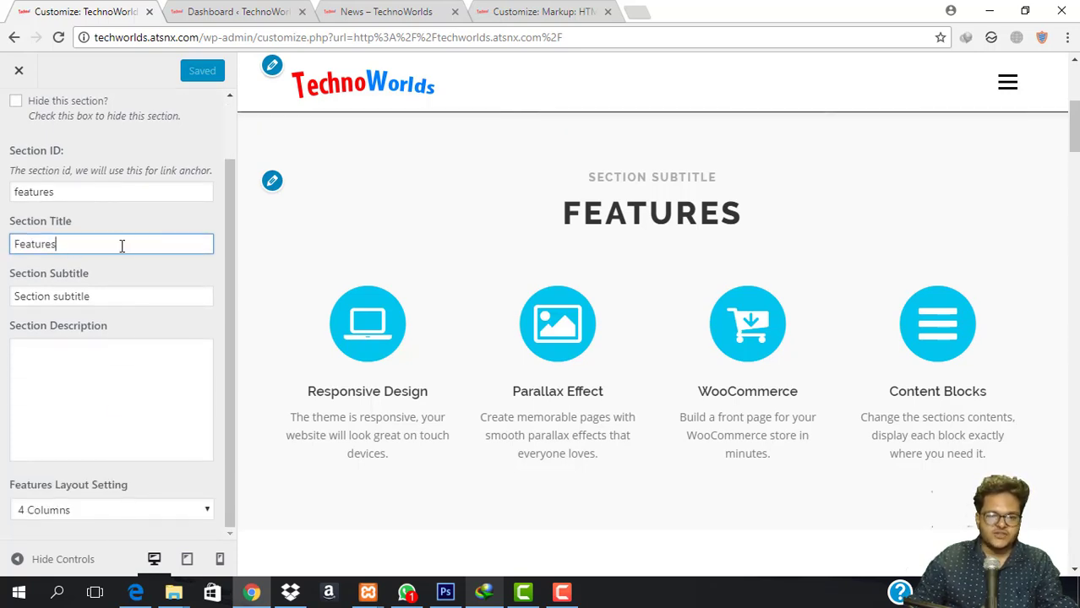
type("Our Serv")
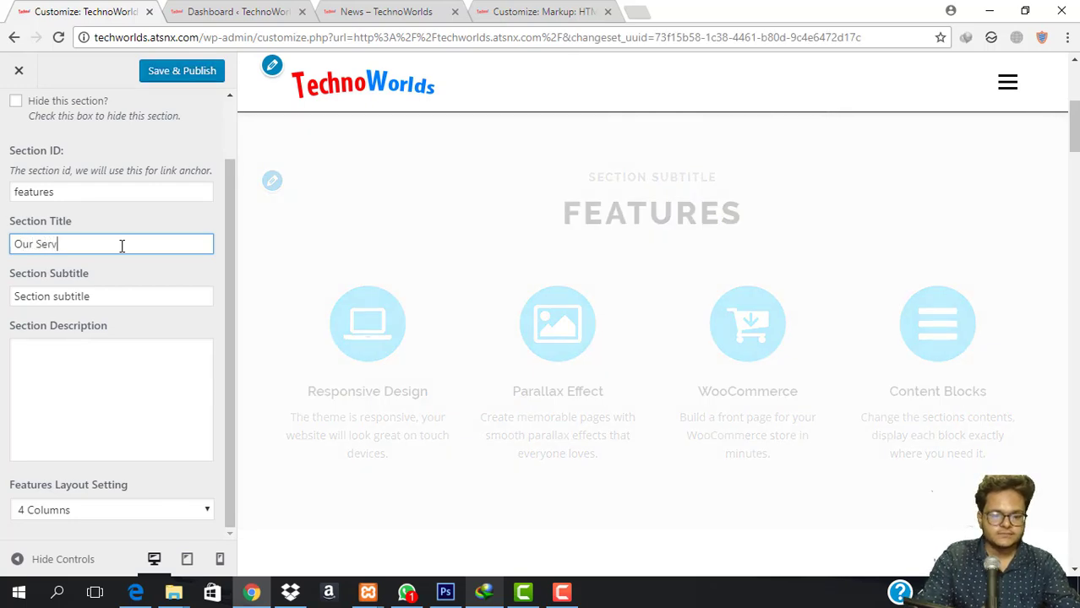
type("ices")
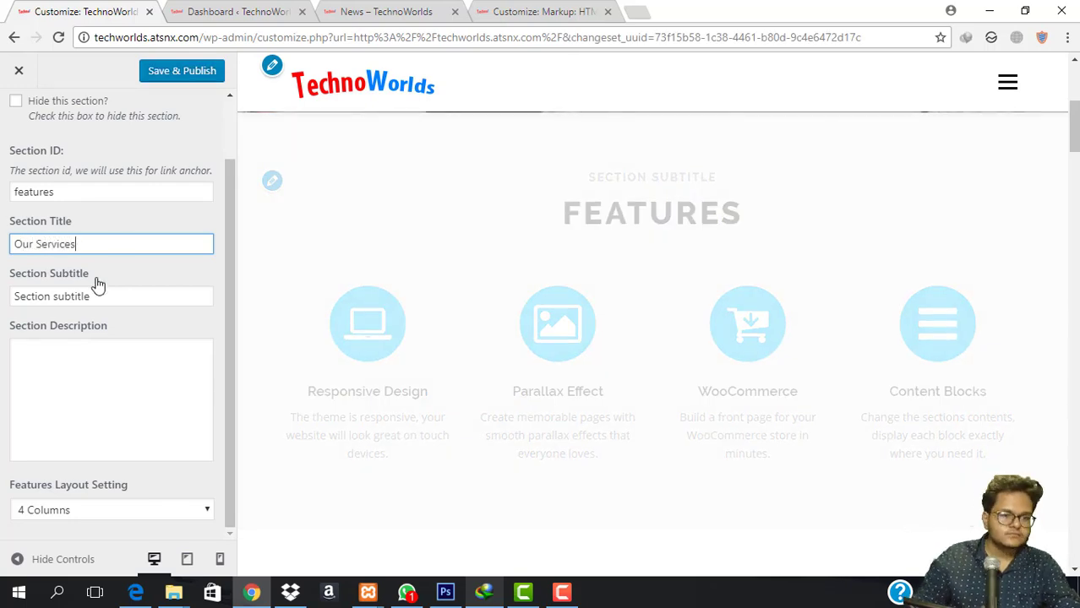
triple_click(97, 296)
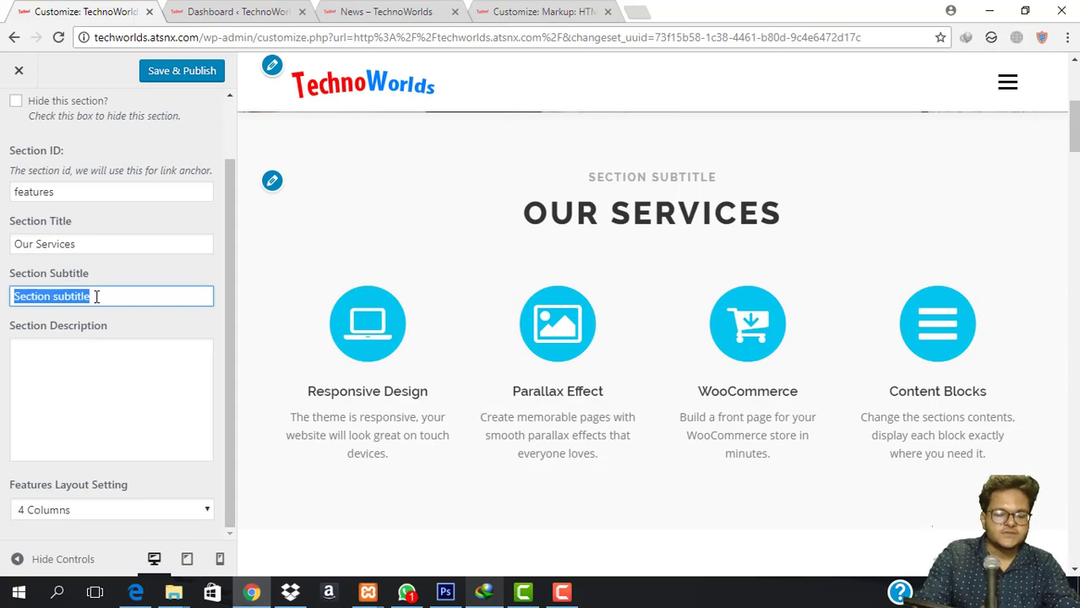
type("We ")
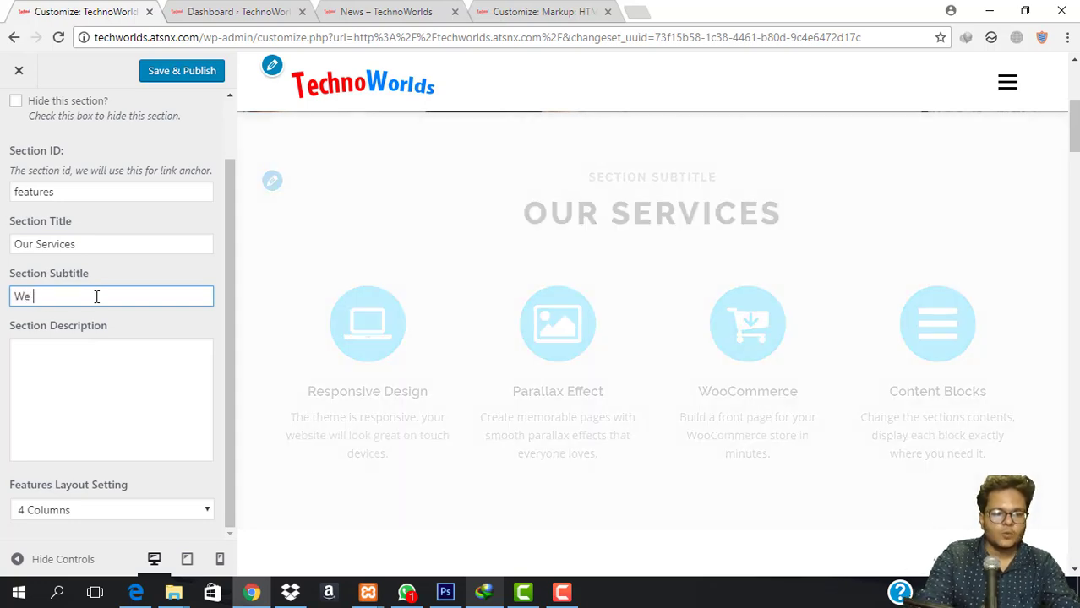
type("Are Off")
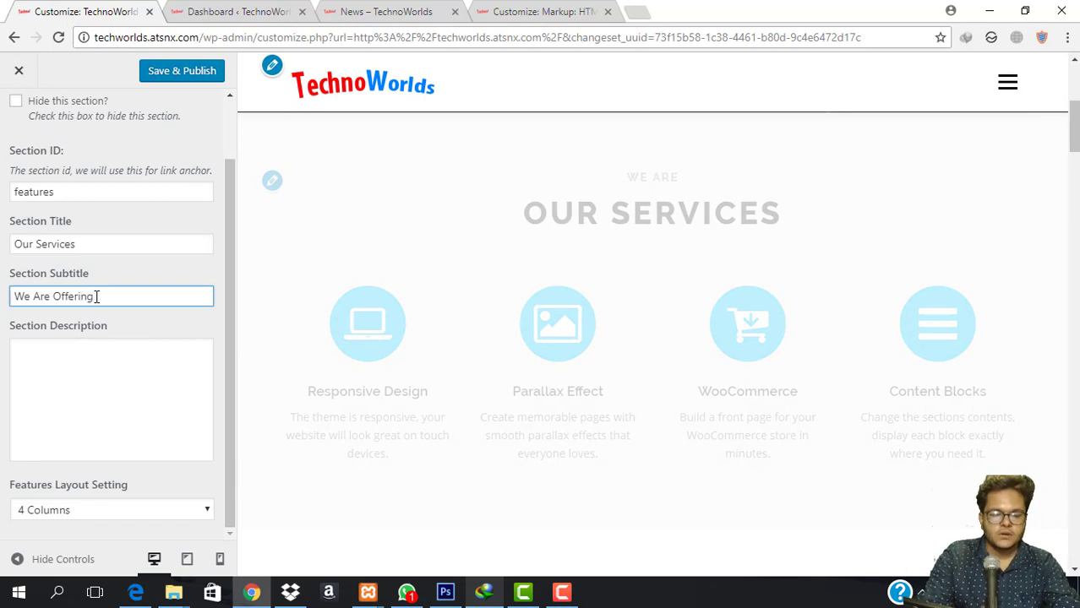
type("ering")
key("BackSpace")
key("BackSpace")
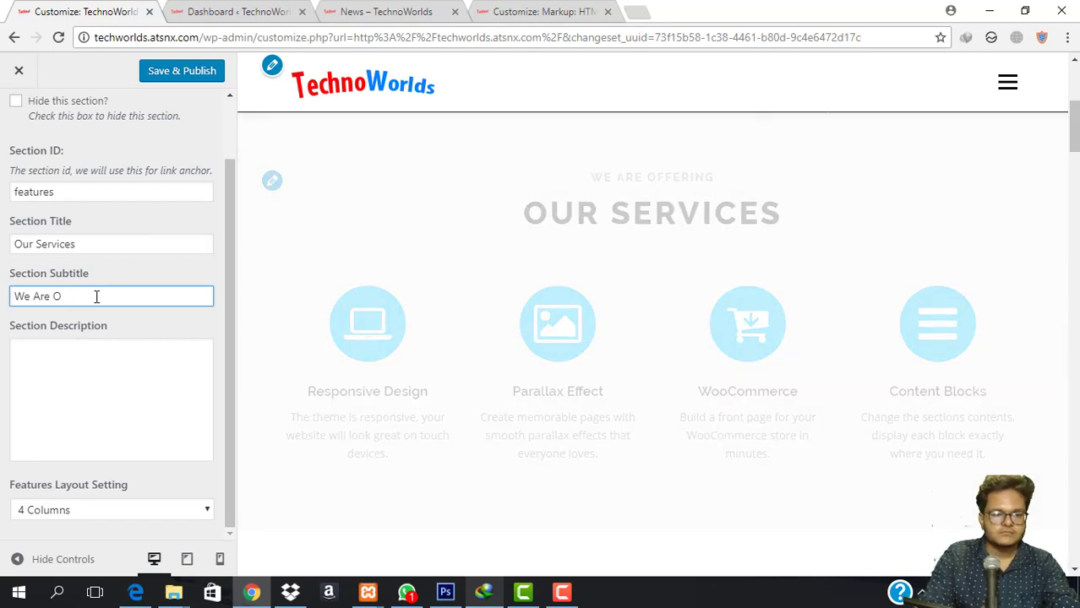
key("BackSpace")
type("A")
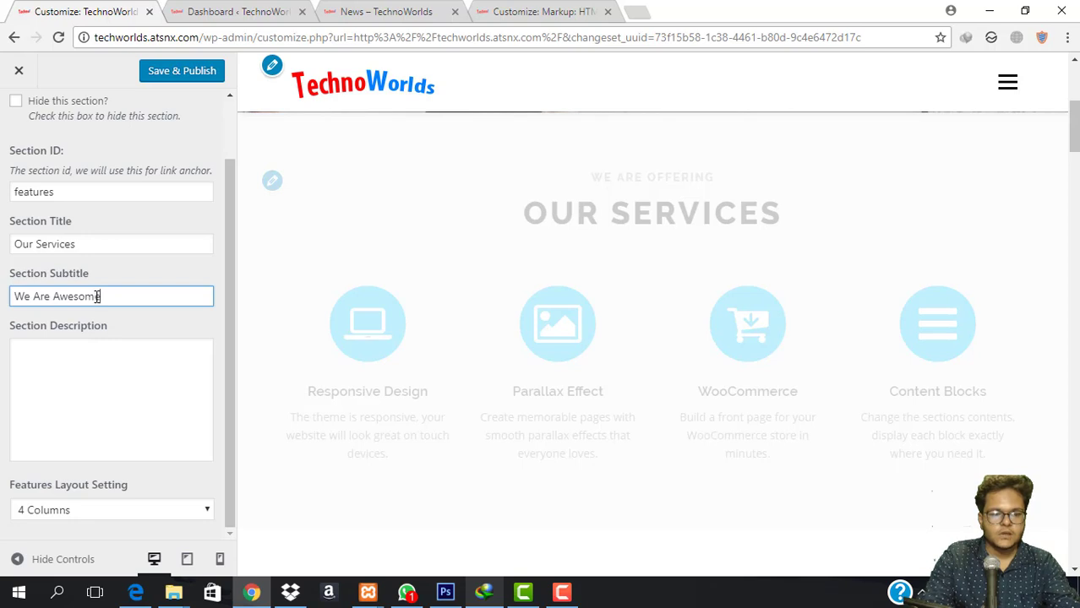
type("wesome")
Clear the junk text out of the Features section description.
left_click(103, 414)
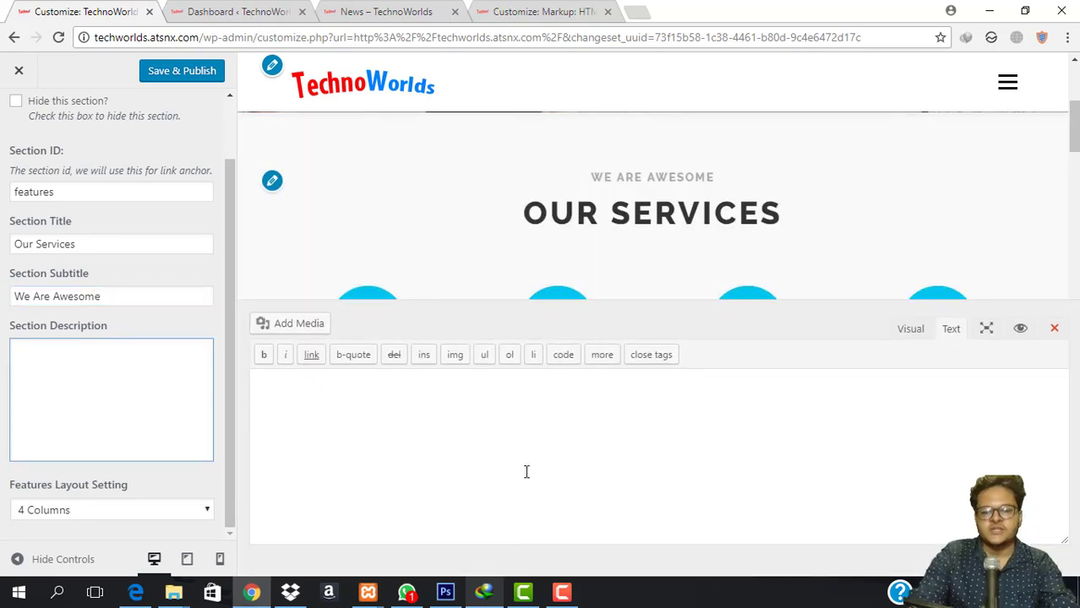
type("bhbhbhbhbhbchbchbh")
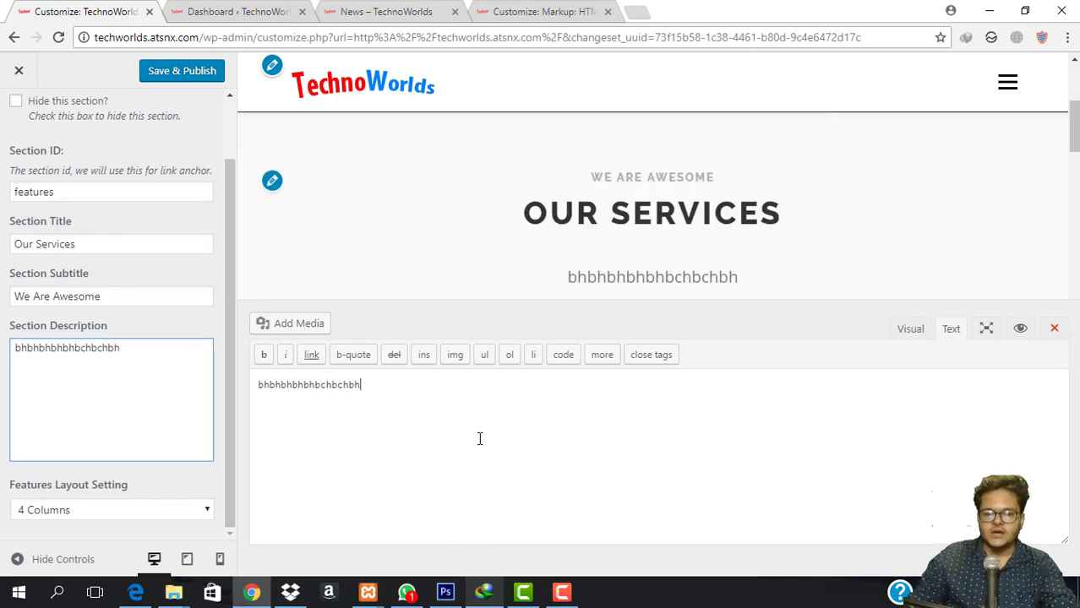
key("ctrl+a")
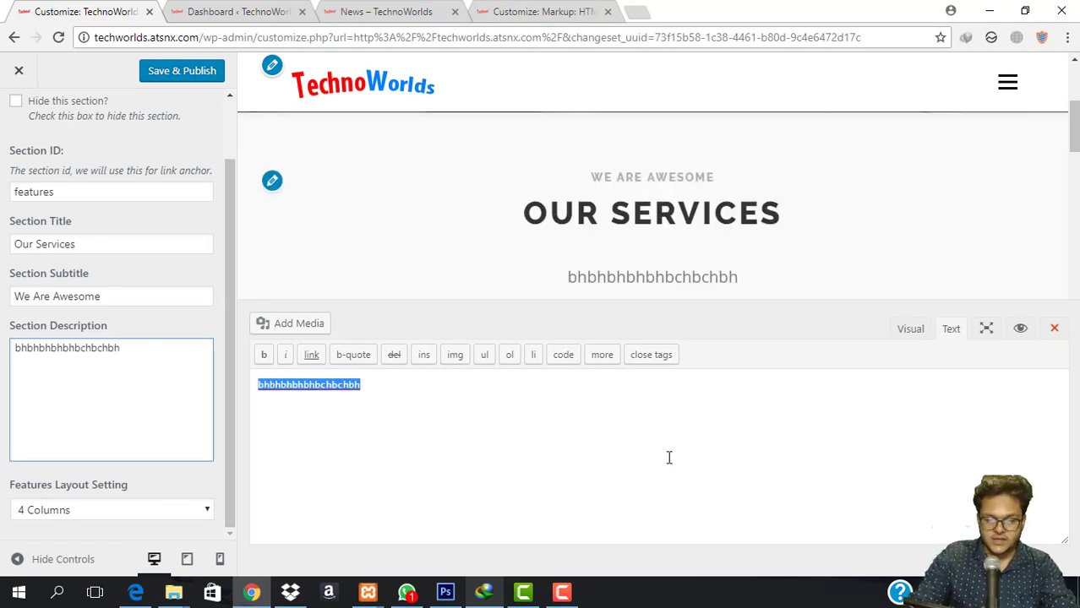
key("BackSpace")
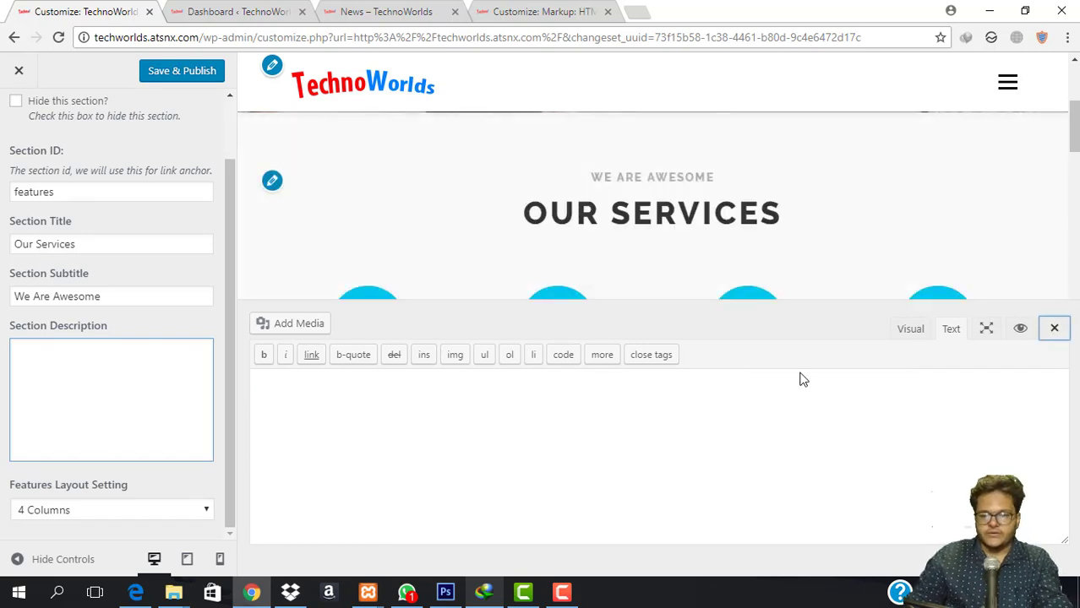
Try the Features layout at 3 Columns.
left_click(7, 455)
left_click(136, 514)
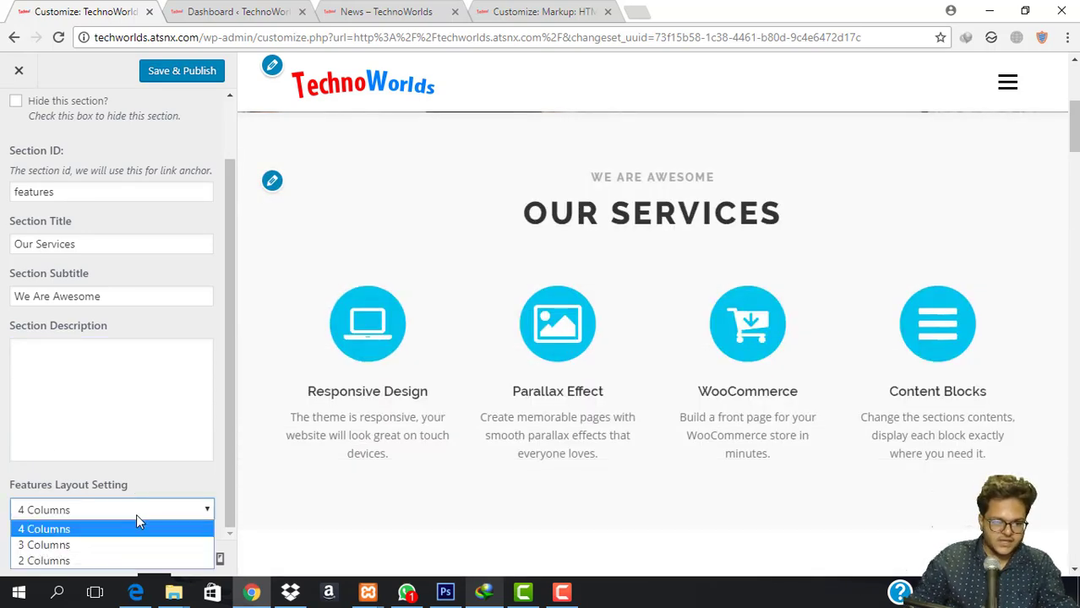
left_click(131, 507)
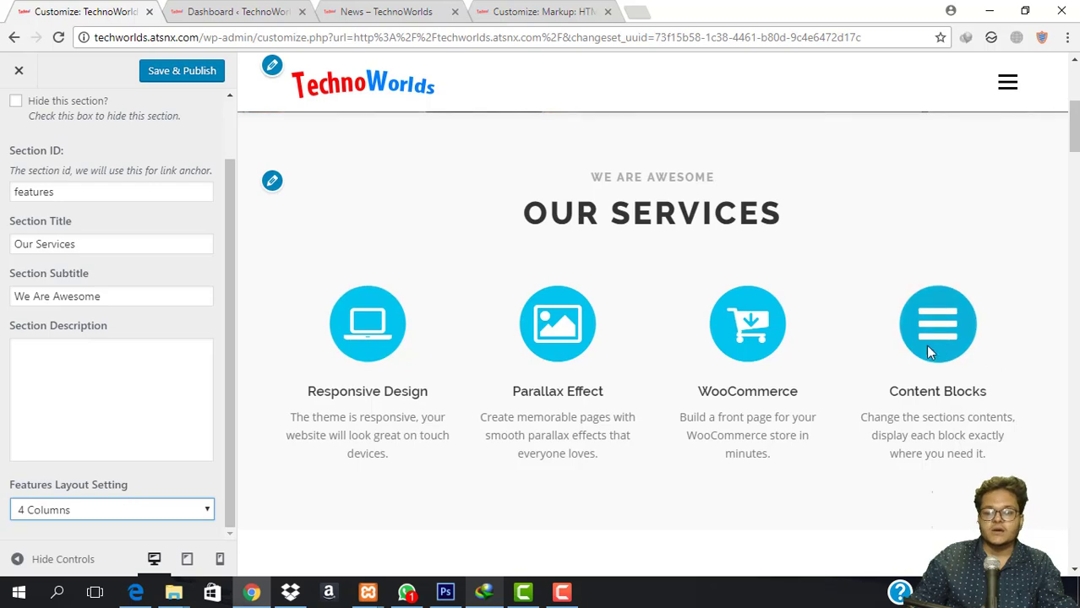
left_click(143, 505)
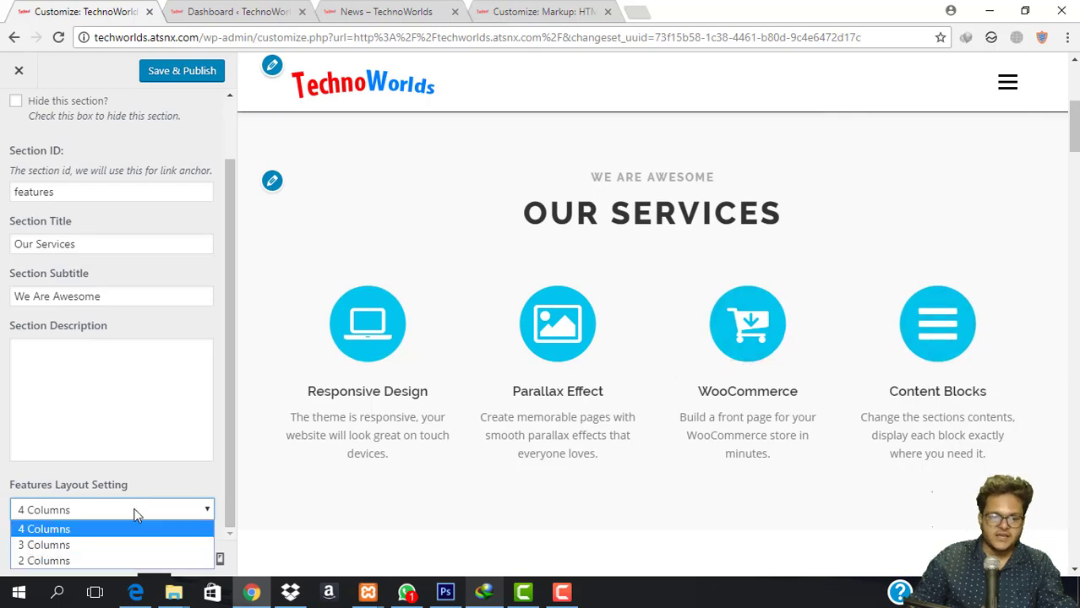
left_click(96, 545)
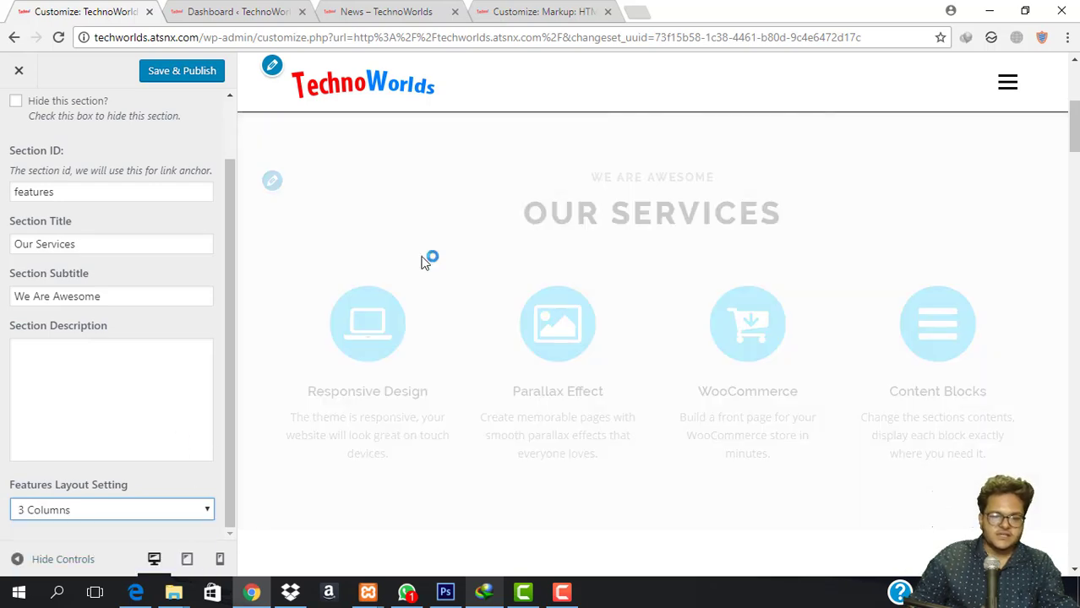
left_click(171, 517)
scroll(363, 502, "down", 2)
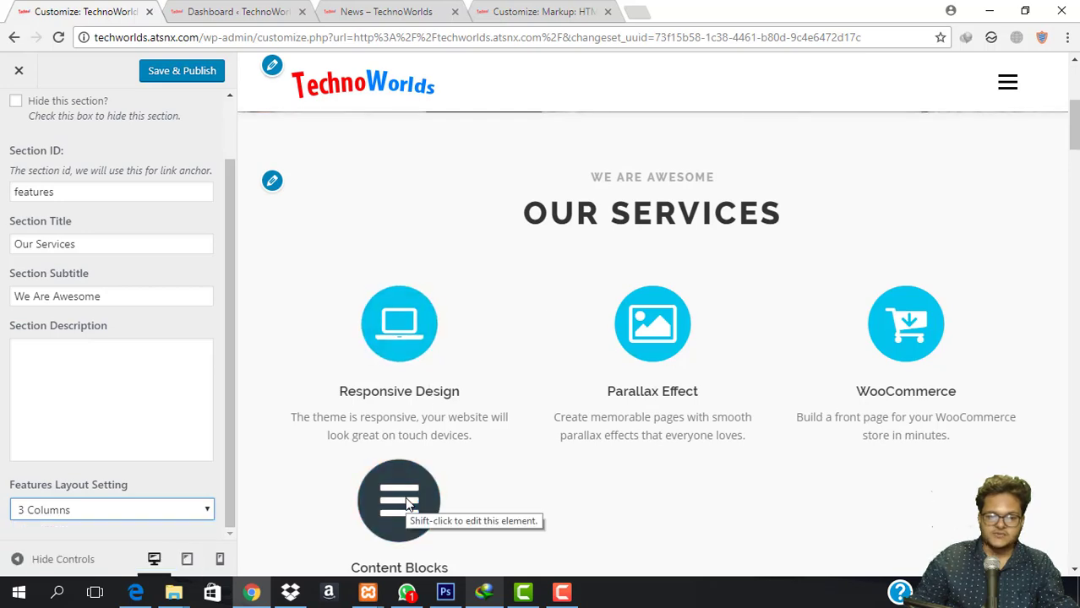
Try 2 Columns, restore the 4 Columns layout, and publish the changes.
left_click(151, 510)
left_click(117, 560)
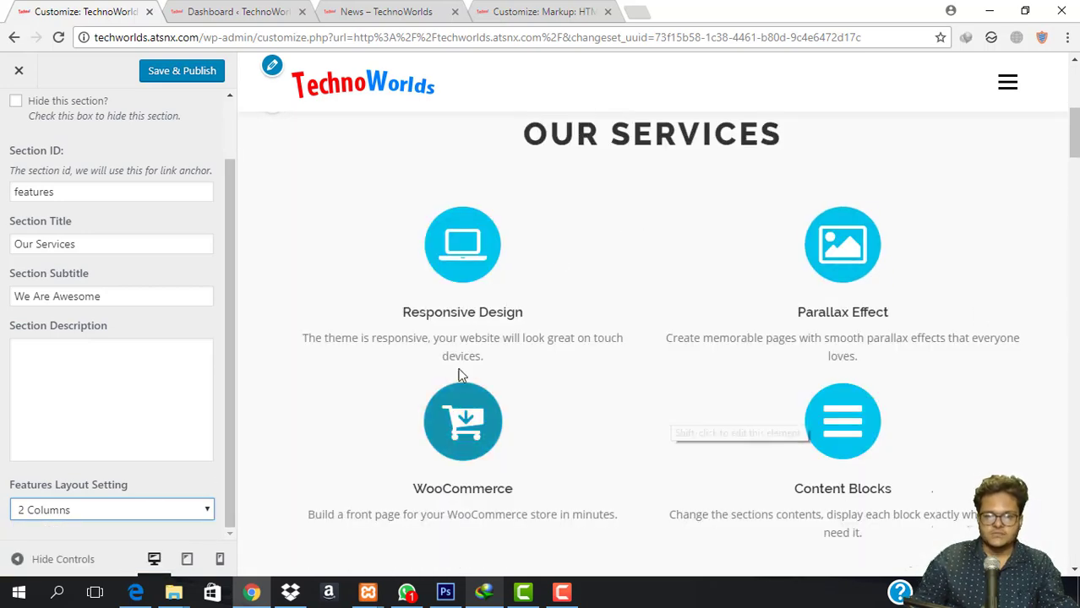
left_click(126, 507)
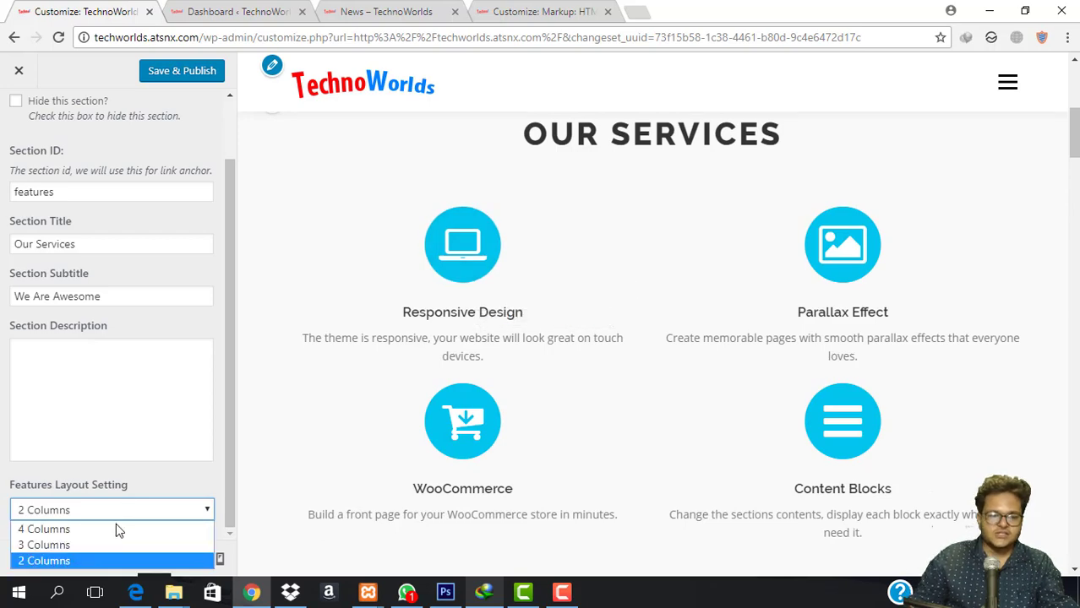
left_click(116, 529)
scroll(139, 321, "up", 1)
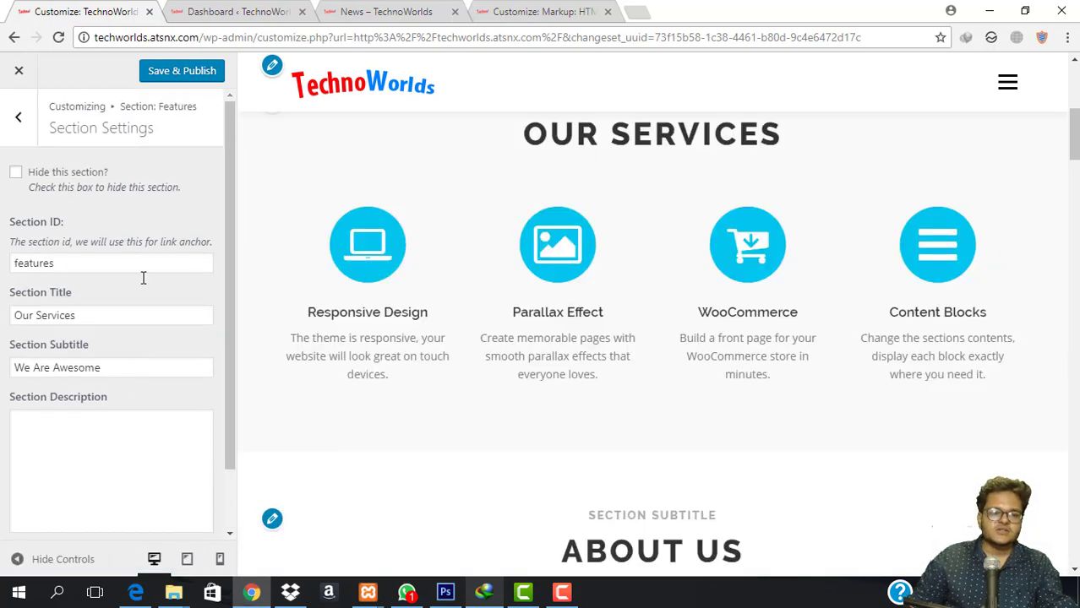
left_click(196, 72)
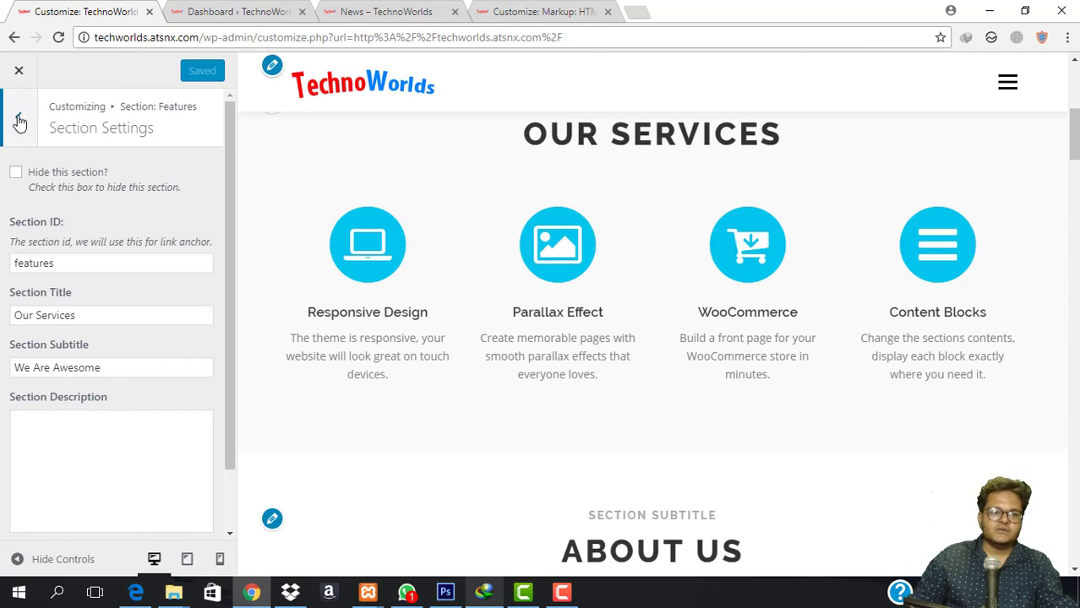
left_click(19, 123)
Rename the Responsive Design feature item to 'Cash on Delivery' and bring up its icon picker.
left_click(126, 224)
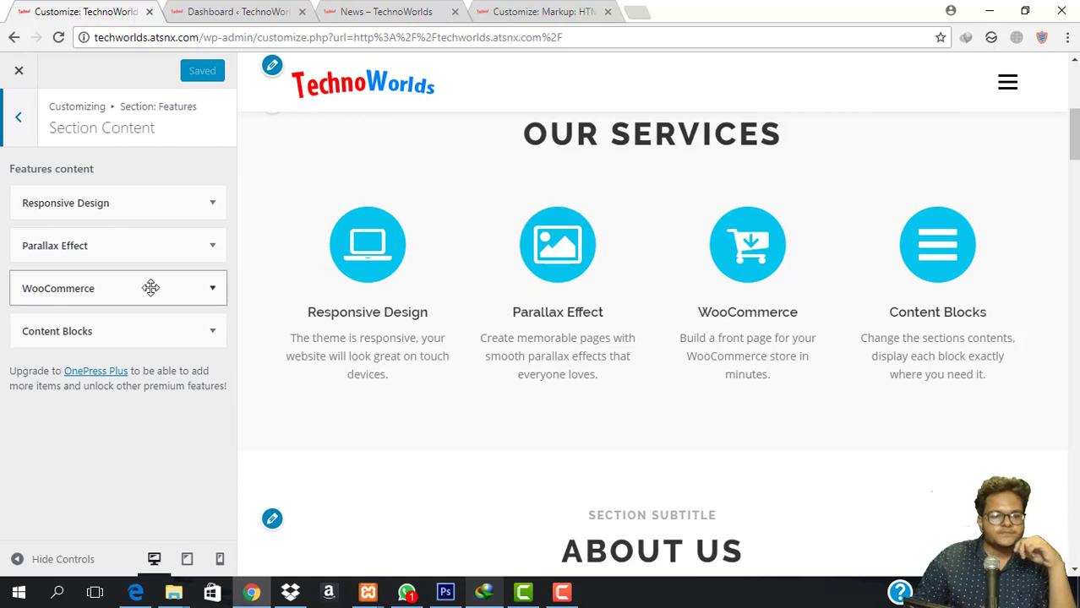
left_click(163, 203)
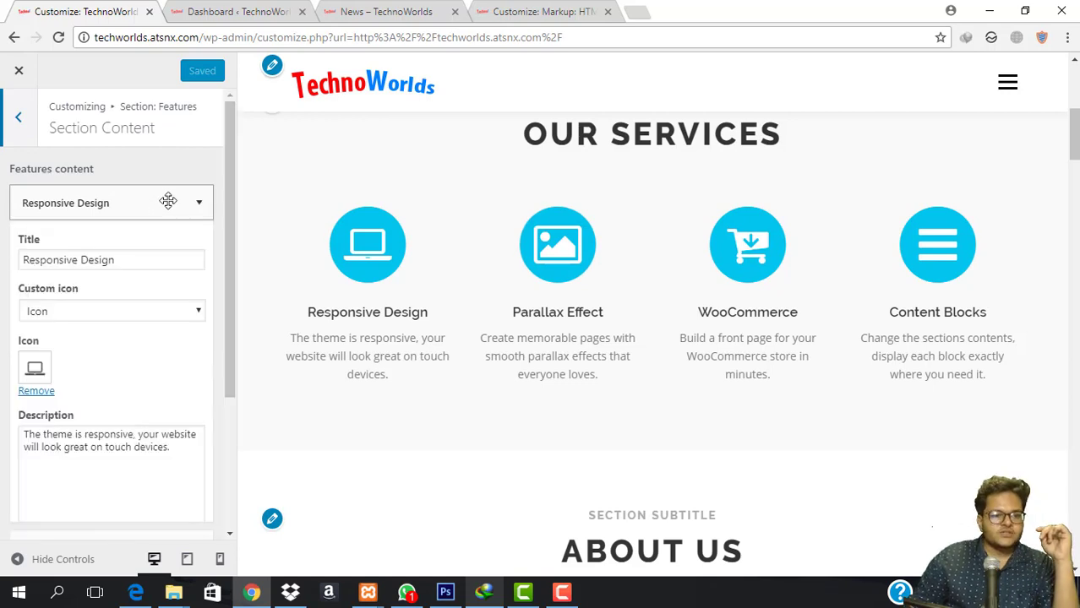
left_click(139, 259)
key("ctrl+shift+Left")
key("ctrl+shift+Left")
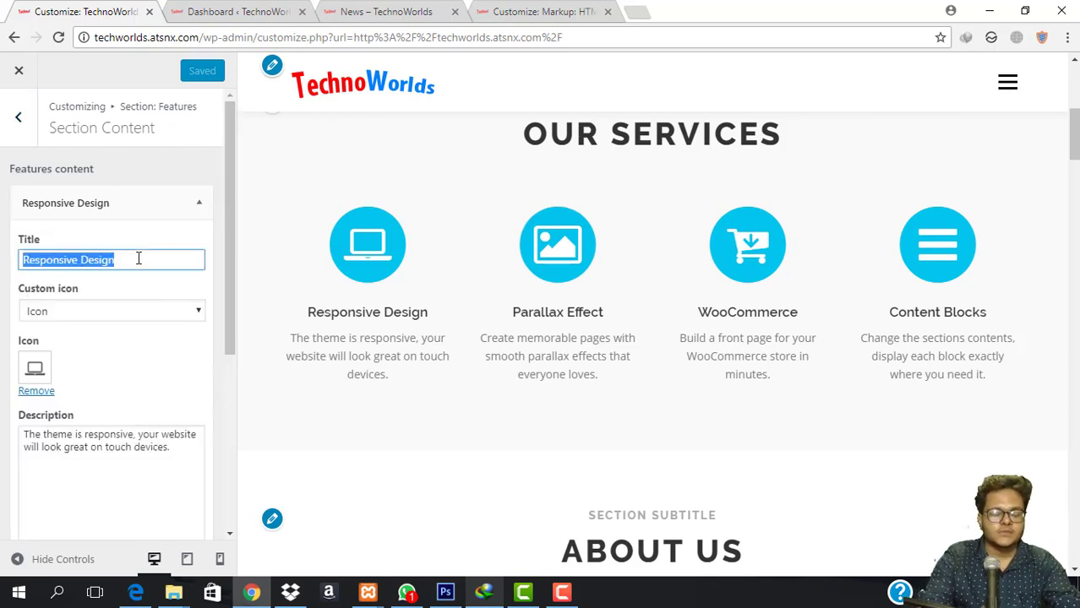
type("Cas")
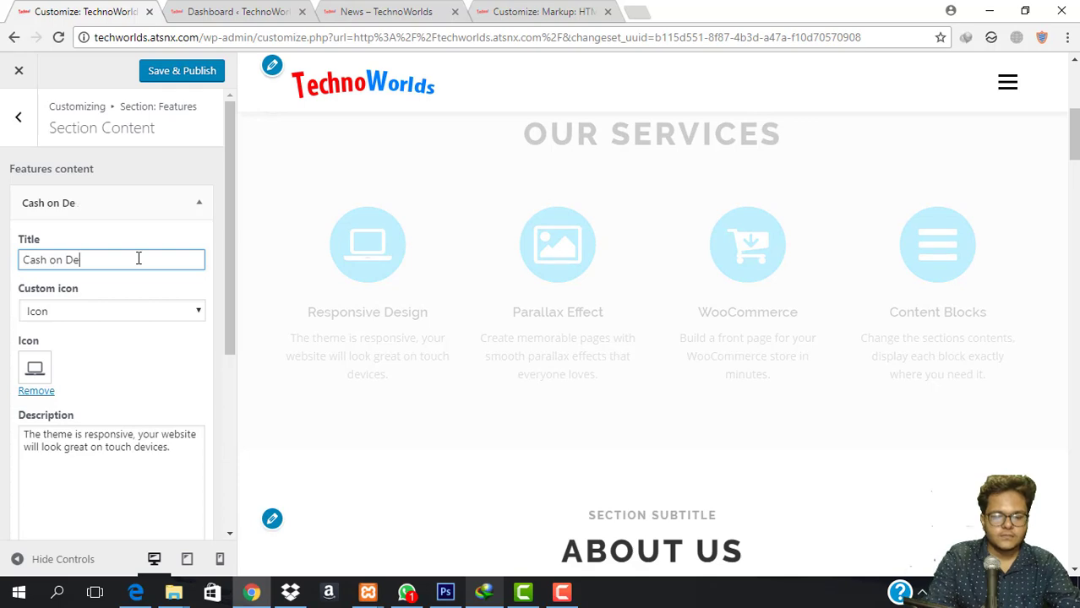
type("h on Delivery")
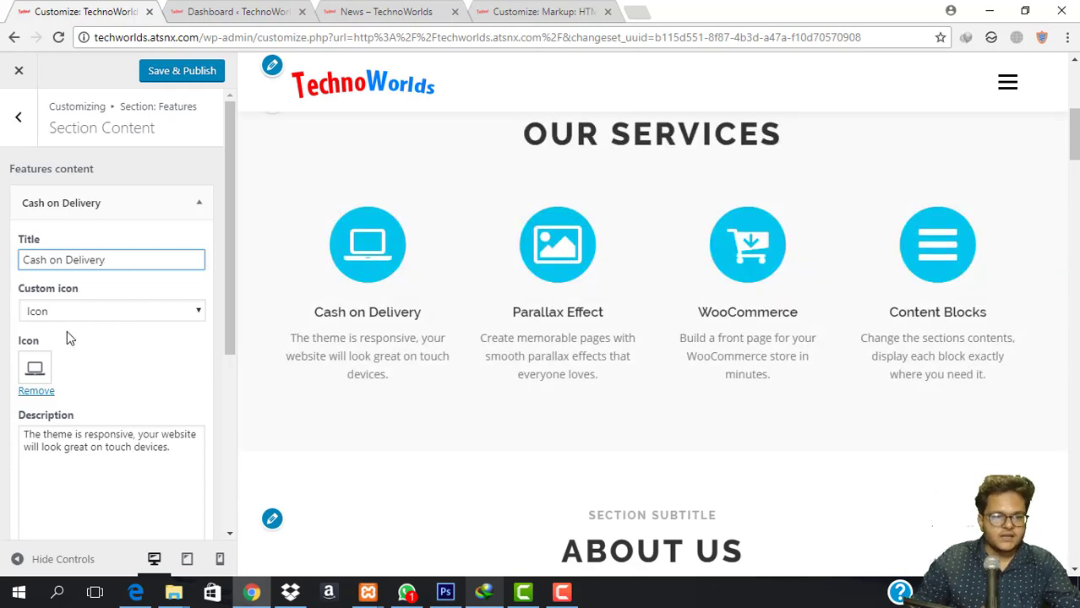
left_click(34, 368)
double_click(345, 103)
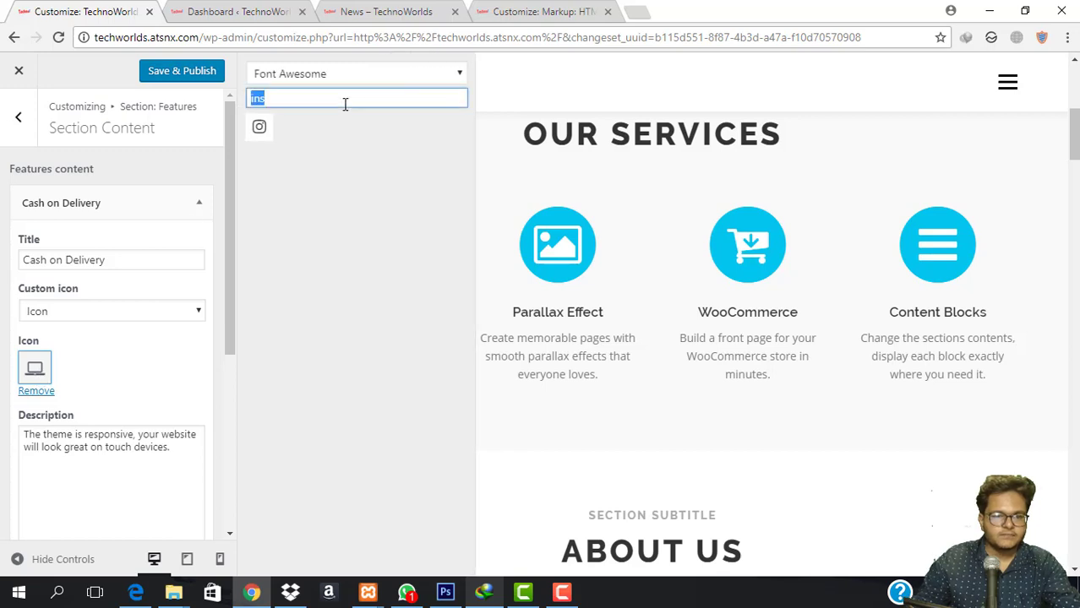
Search the icons for 'car' and give Cash on Delivery the credit-card icon.
type("cash")
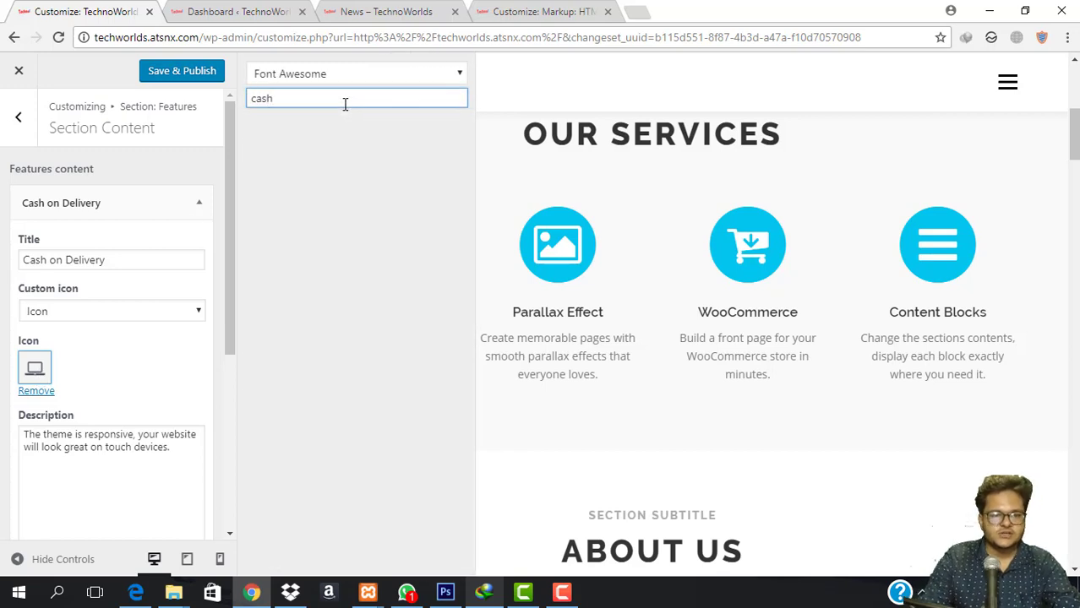
key("BackSpace")
key("BackSpace")
key("BackSpace")
key("BackSpace")
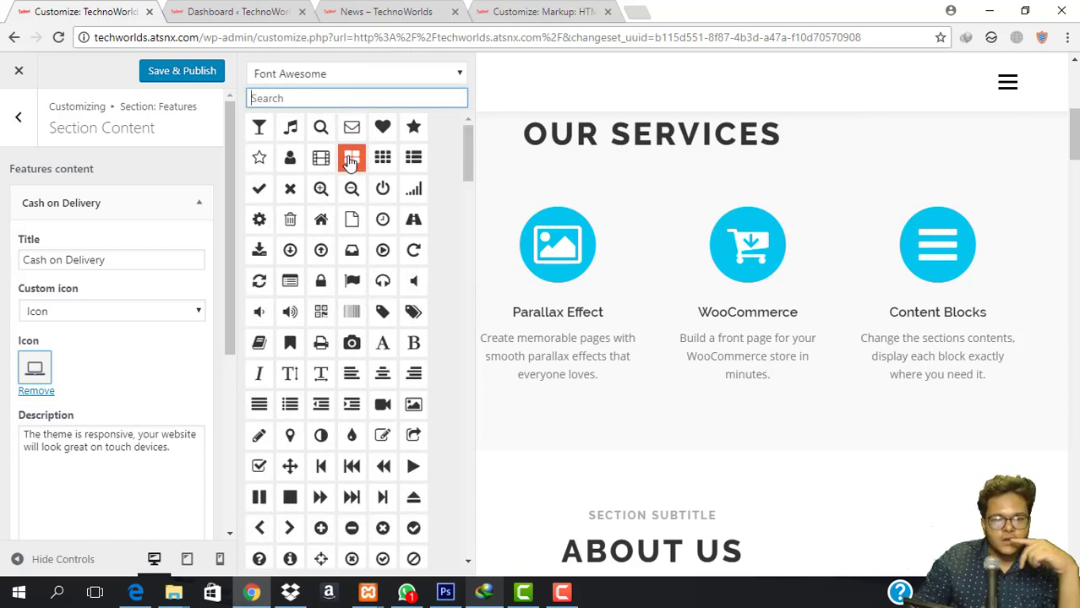
scroll(352, 253, "down", 3)
scroll(338, 279, "down", 2)
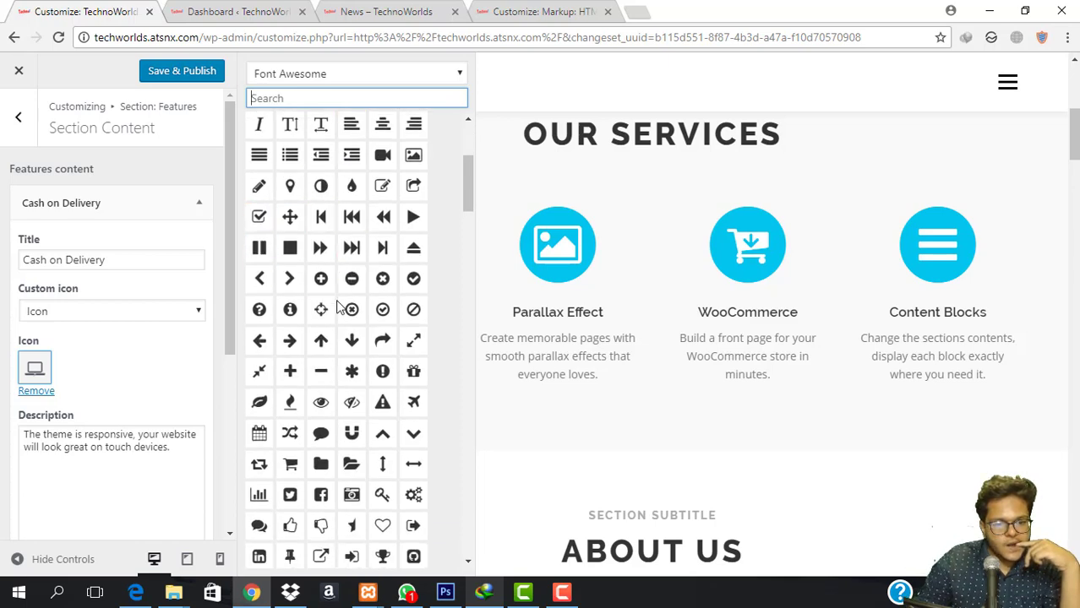
type("van")
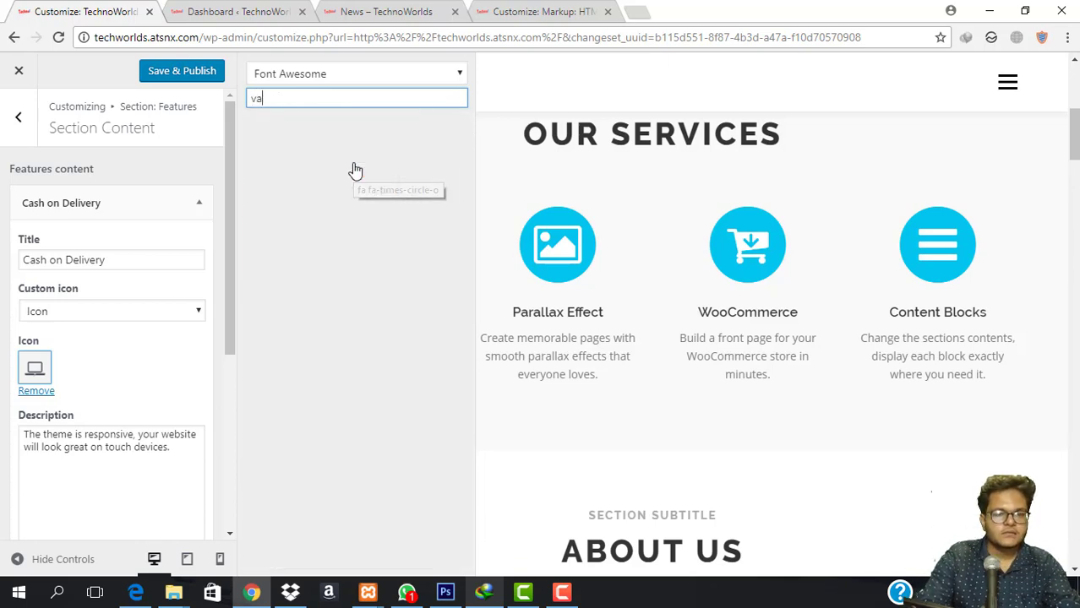
key("BackSpace")
type("car")
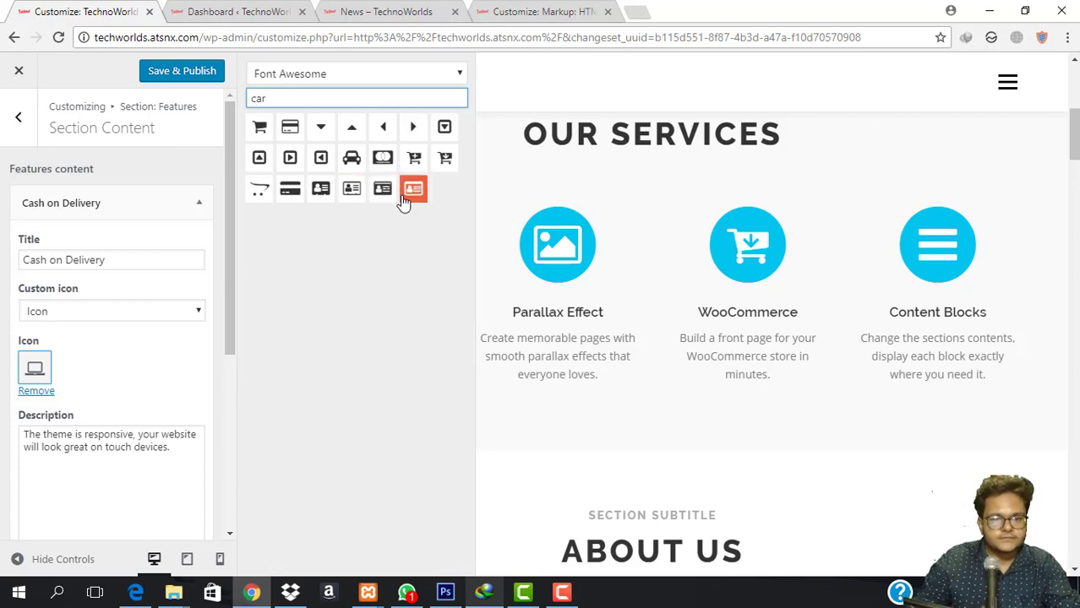
left_click(285, 193)
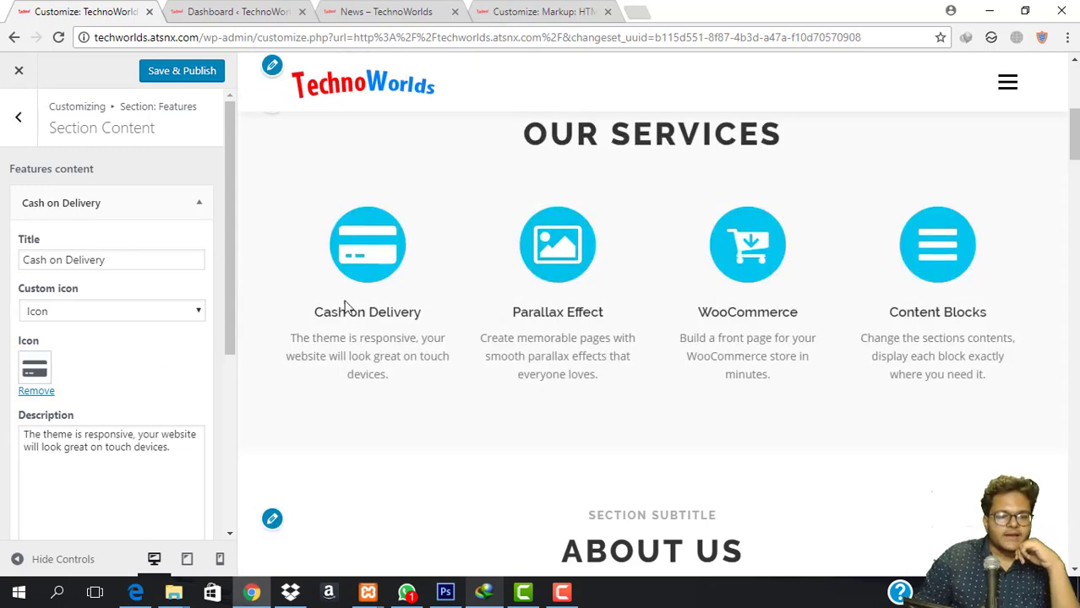
Replace the Cash on Delivery description with 'We offer Cash on Delivery'.
left_click_drag(105, 446, 170, 447)
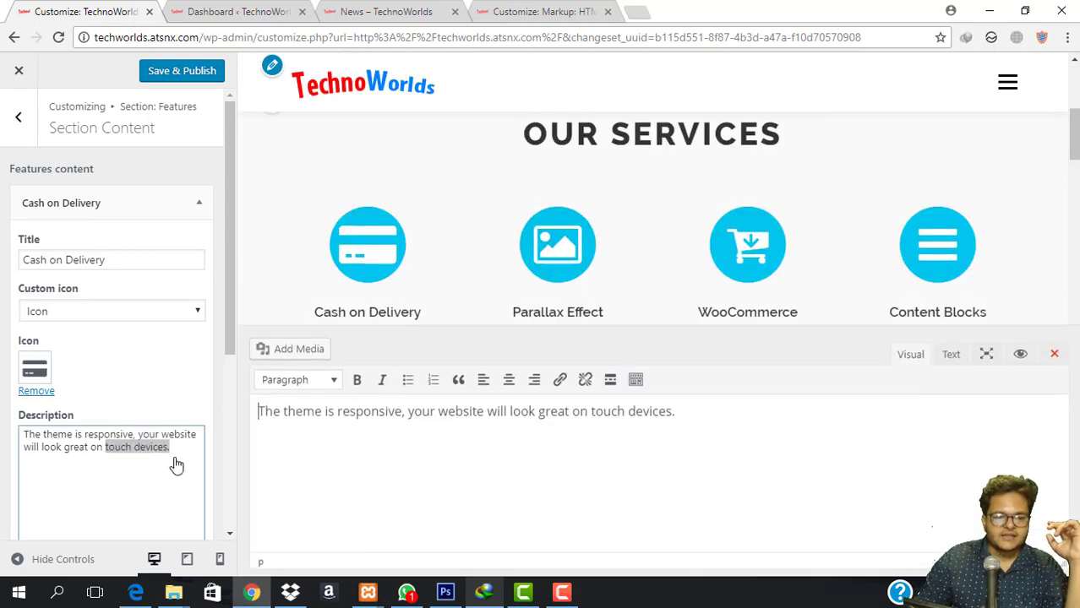
triple_click(174, 463)
triple_click(496, 405)
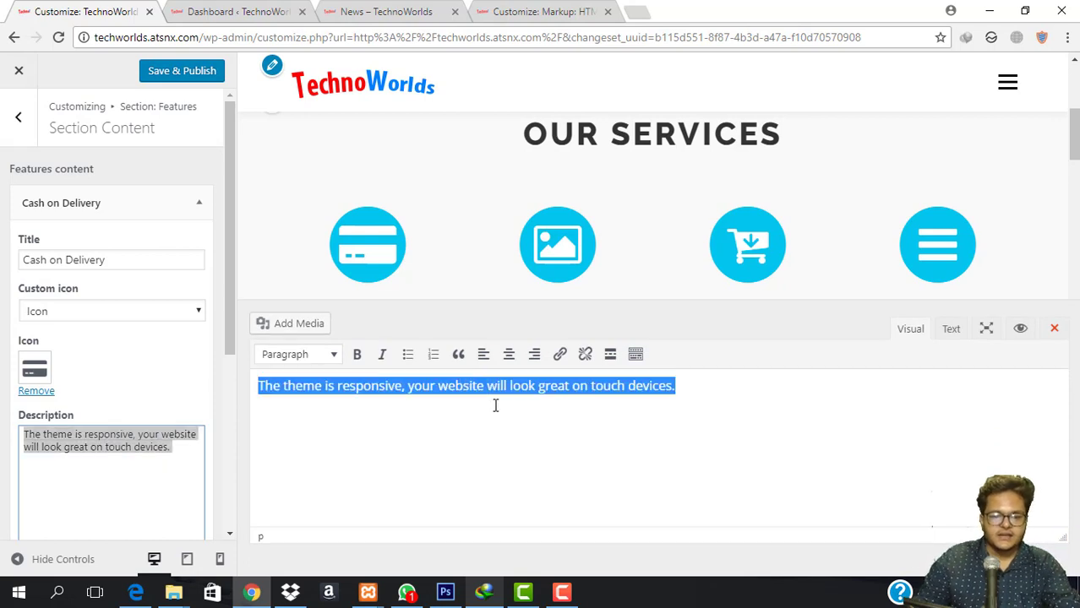
type("We of")
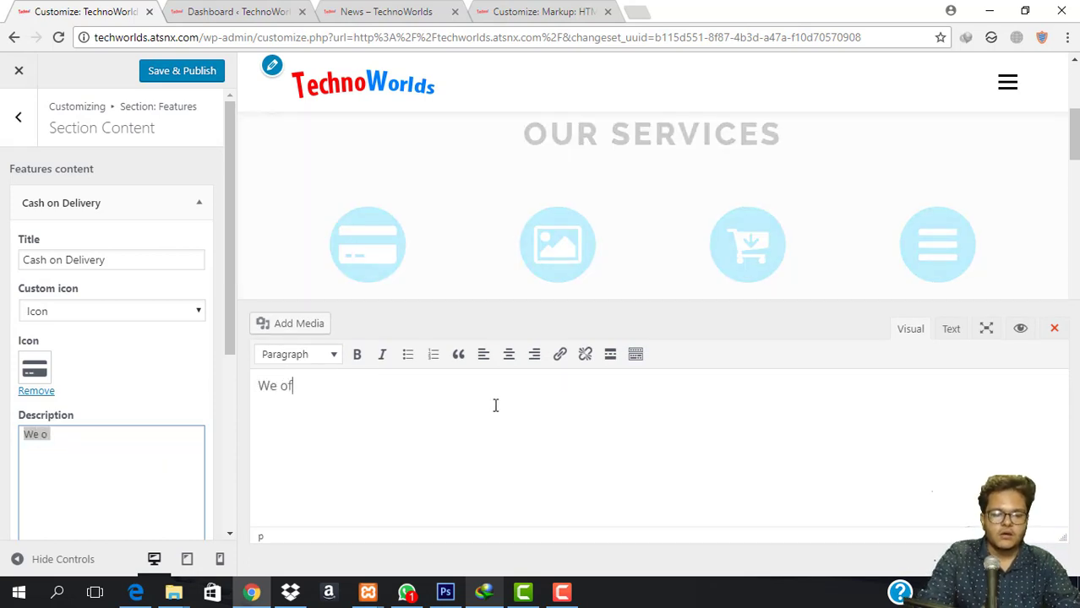
type("fer Cash on Delivery")
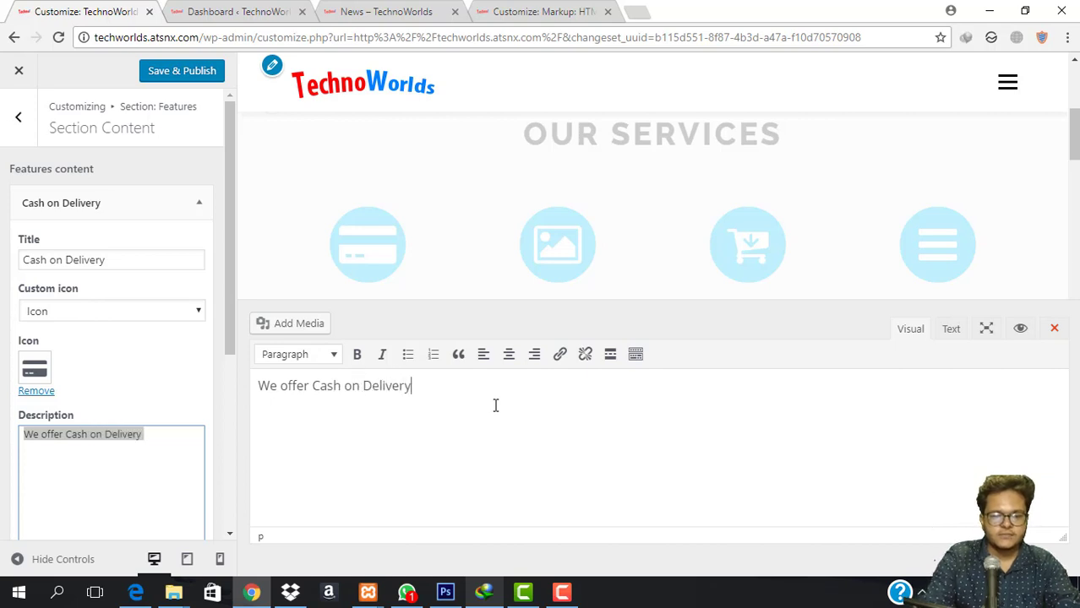
left_click(1054, 328)
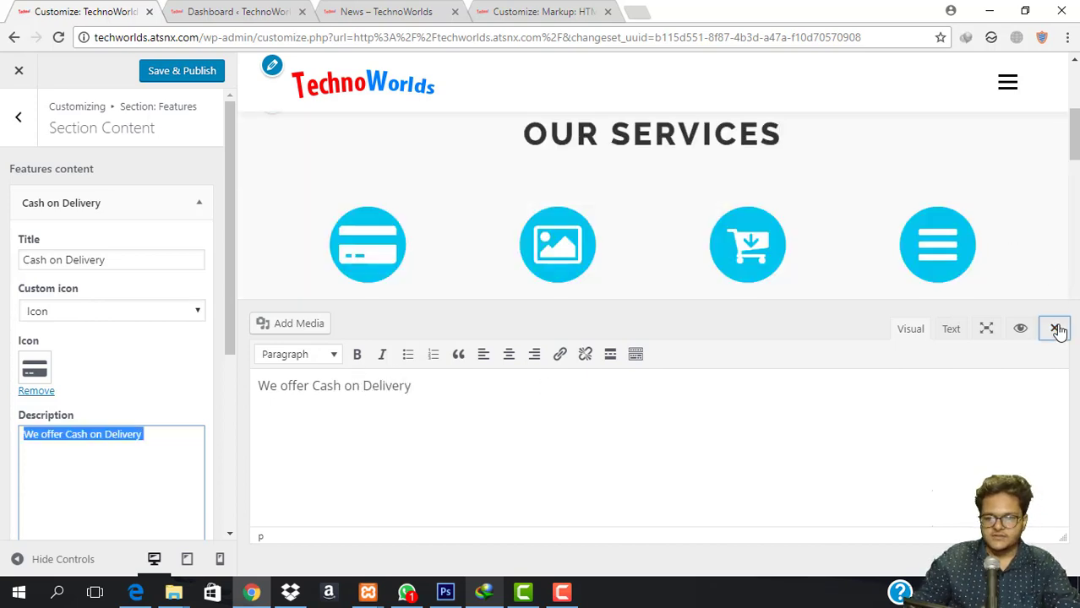
Collapse Cash on Delivery and expand the Parallax Effect service to edit its title.
left_click(130, 200)
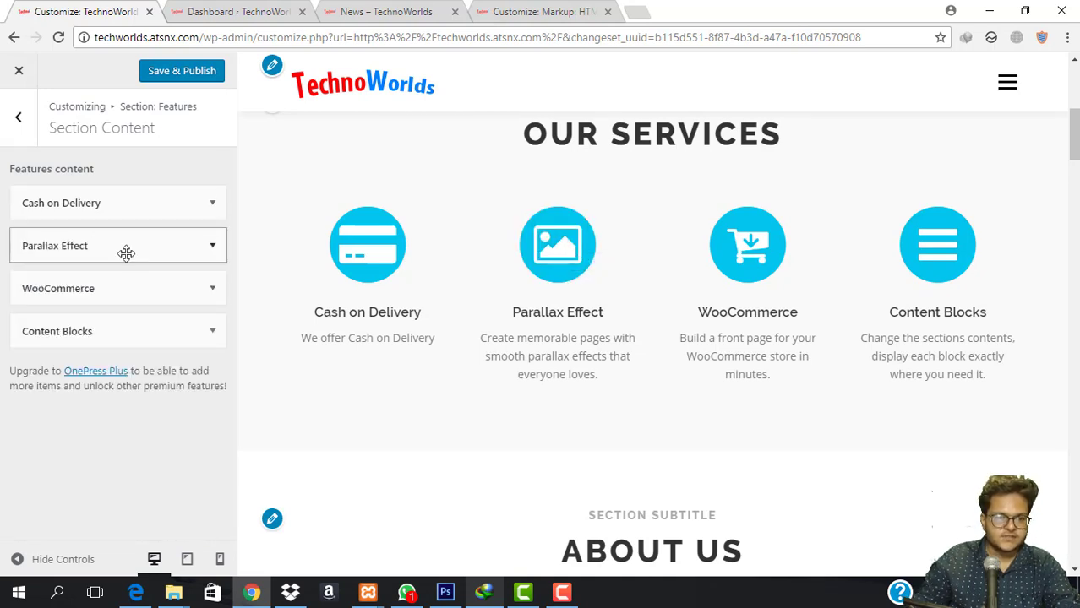
left_click(125, 249)
triple_click(130, 305)
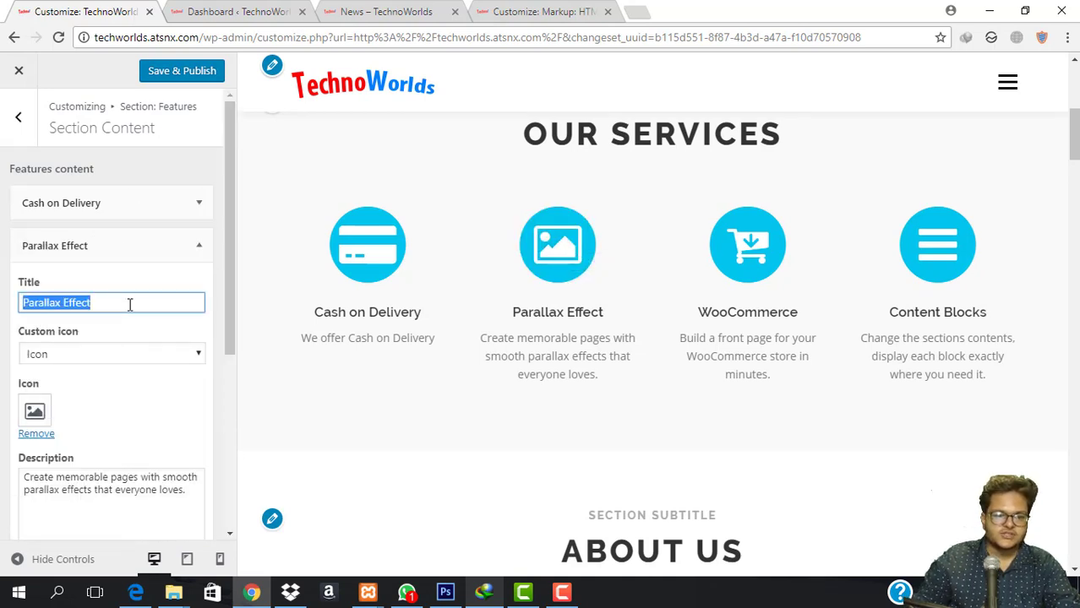
left_click(130, 305)
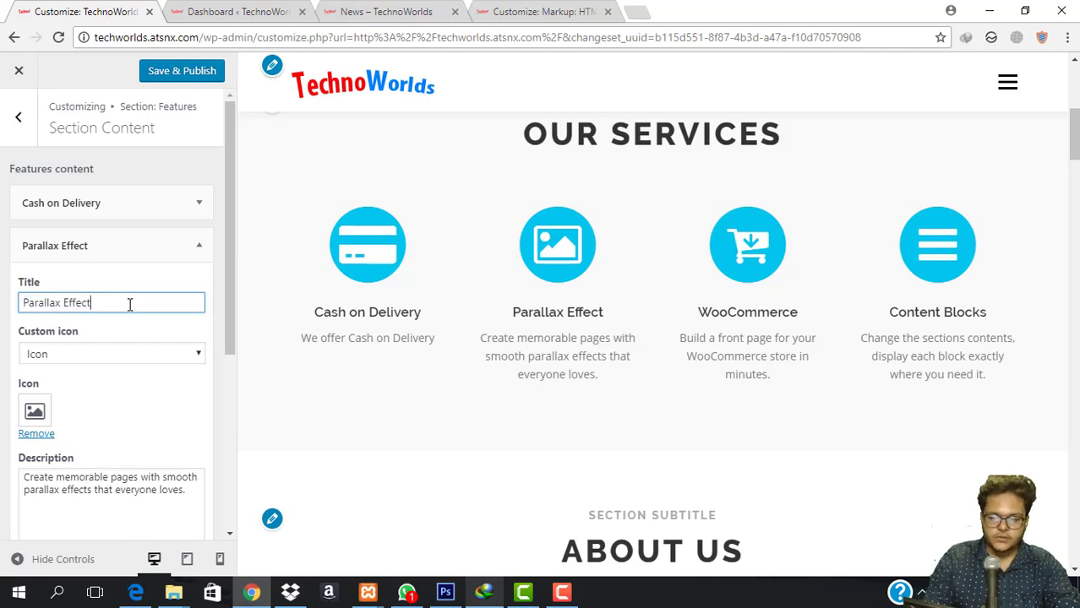
Retitle the Parallax Effect service '24/7 Support'.
type("4/7")
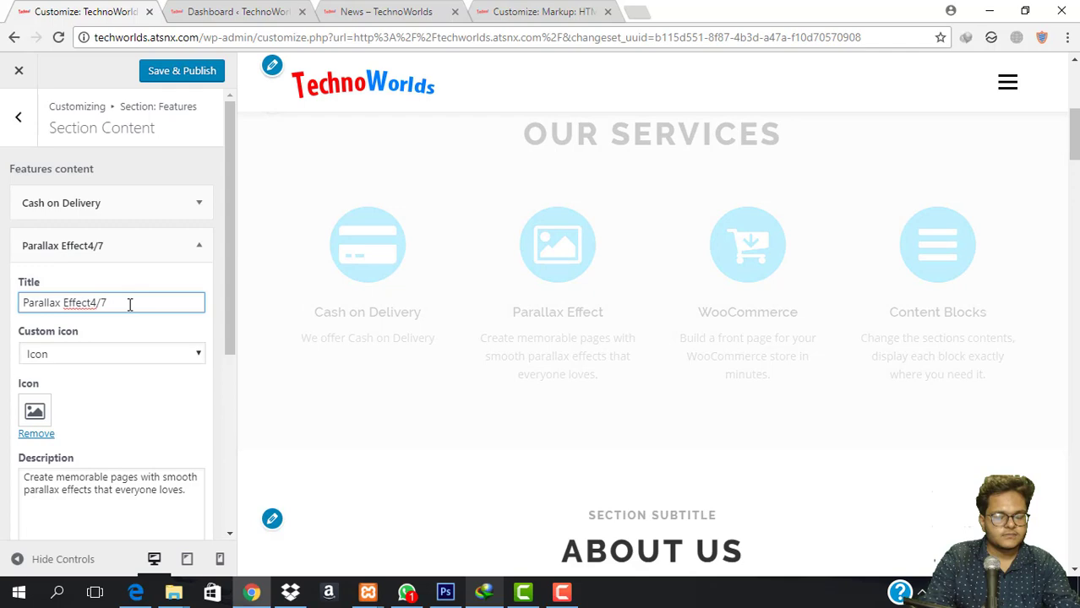
triple_click(130, 305)
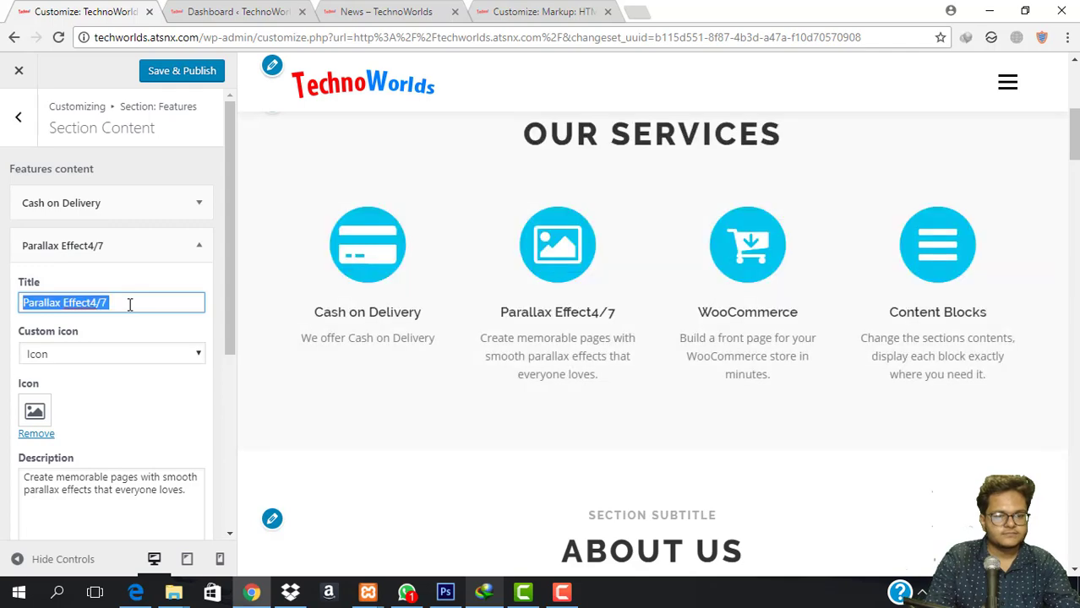
left_click(130, 305)
triple_click(130, 305)
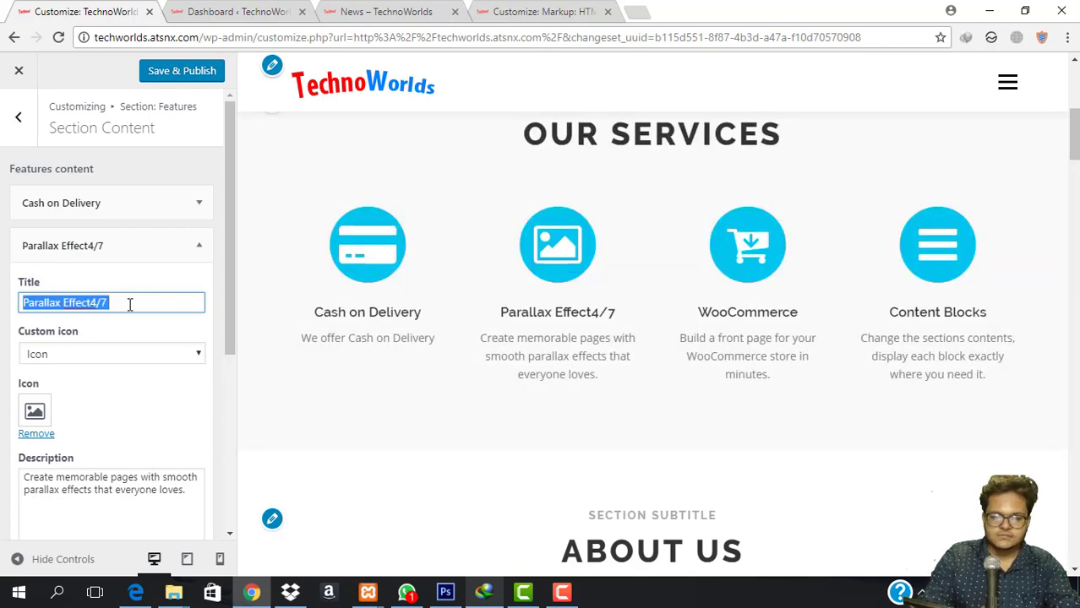
type("24/7 Support")
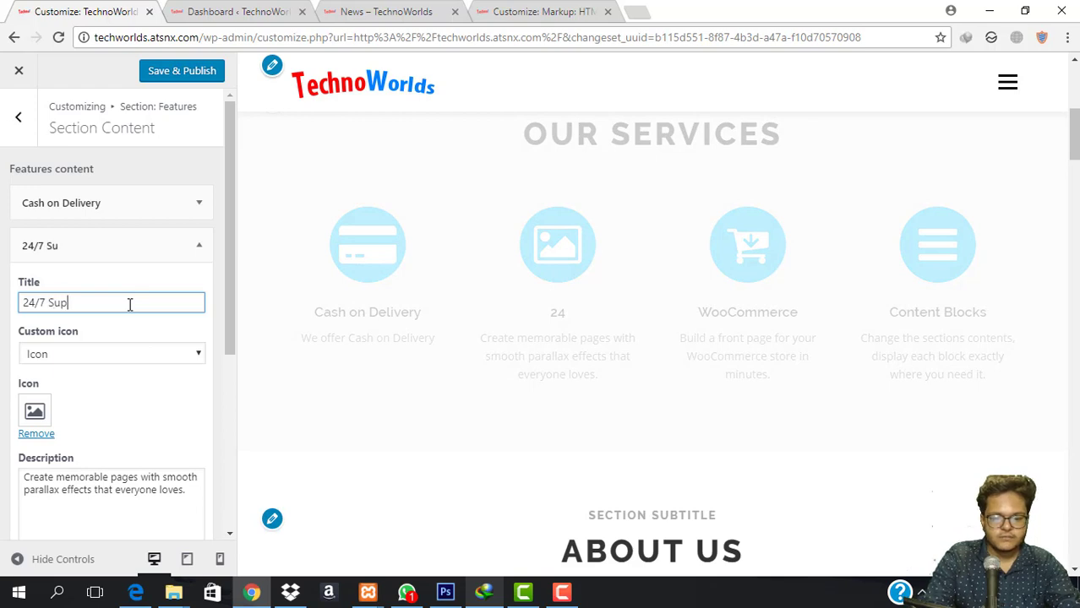
Give 24/7 Support the headphones icon, found by searching 'he'.
left_click(34, 412)
double_click(350, 96)
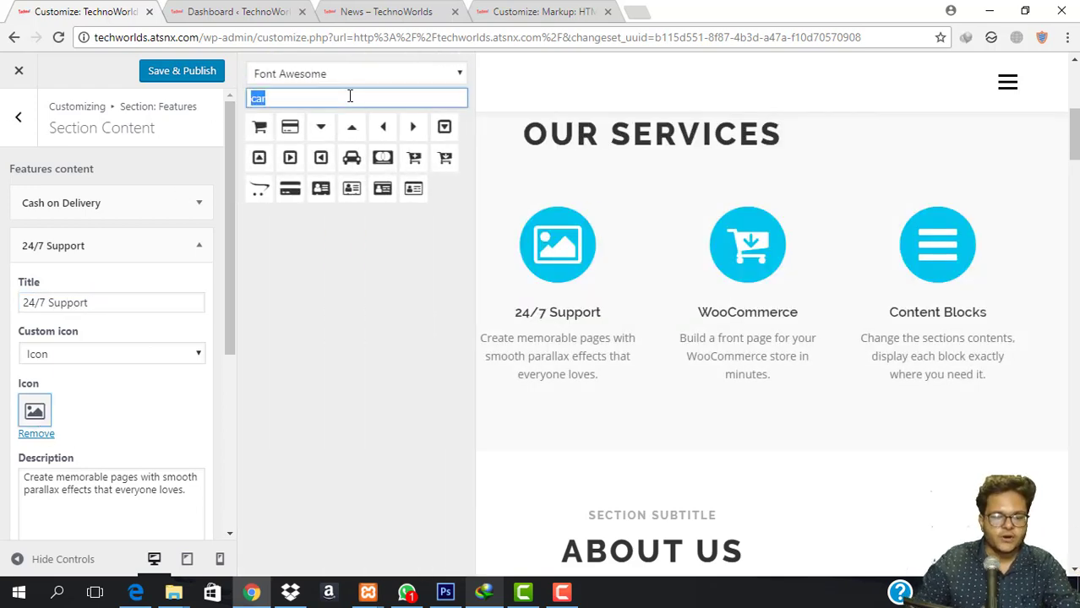
type("supp")
key("BackSpace")
key("BackSpace")
key("BackSpace")
key("BackSpace")
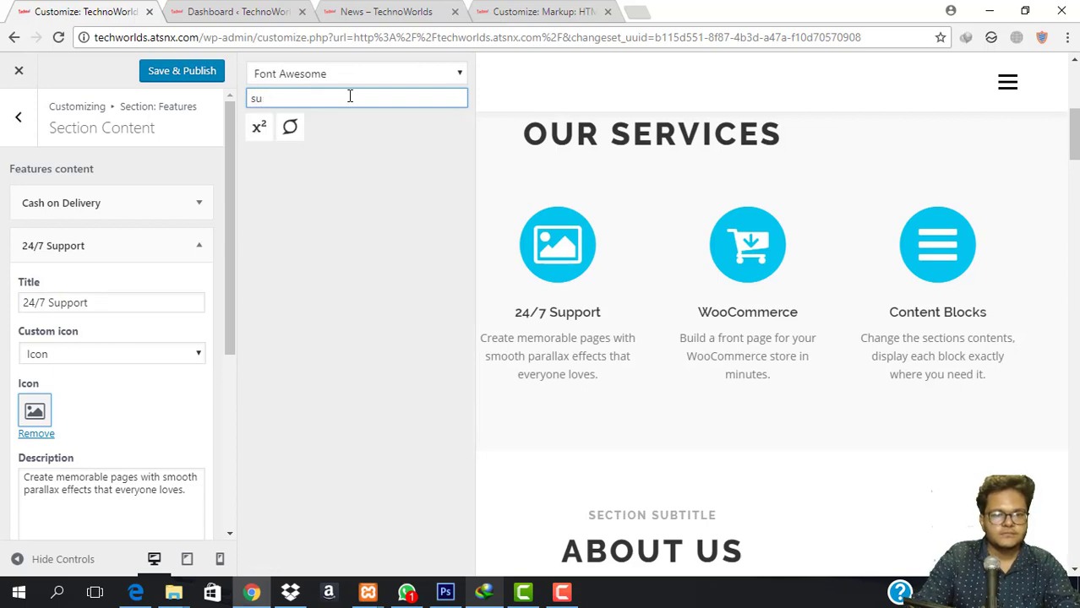
type("he")
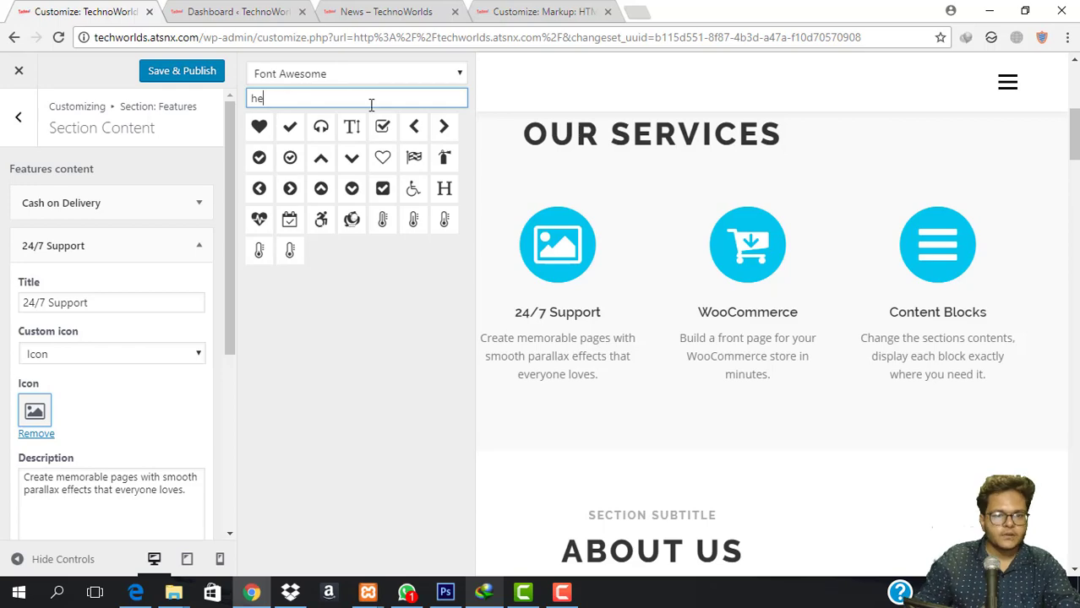
left_click(320, 126)
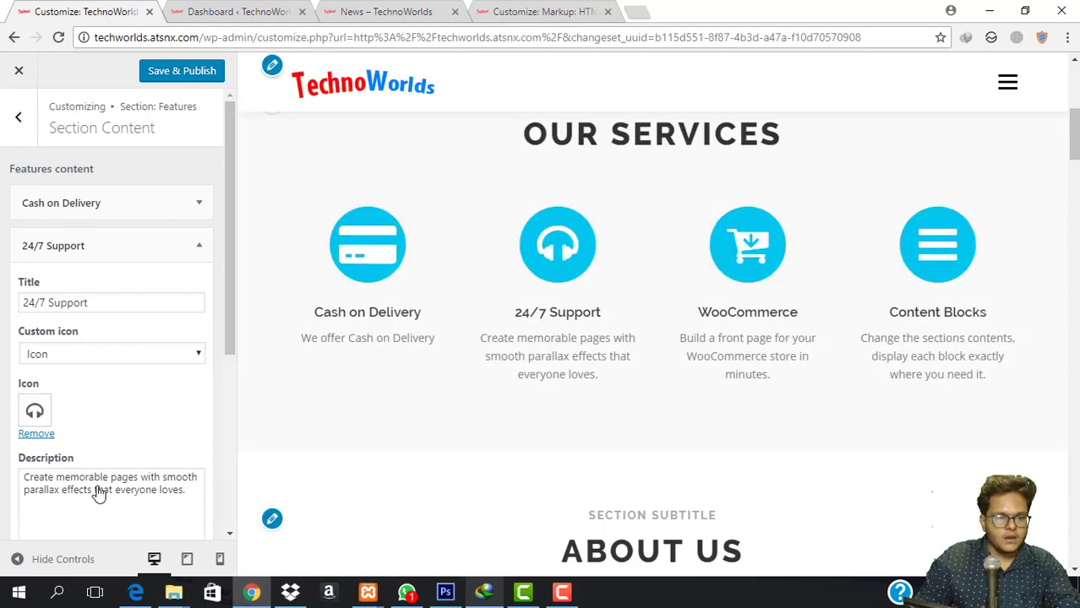
scroll(101, 482, "down", 2)
left_click(109, 360)
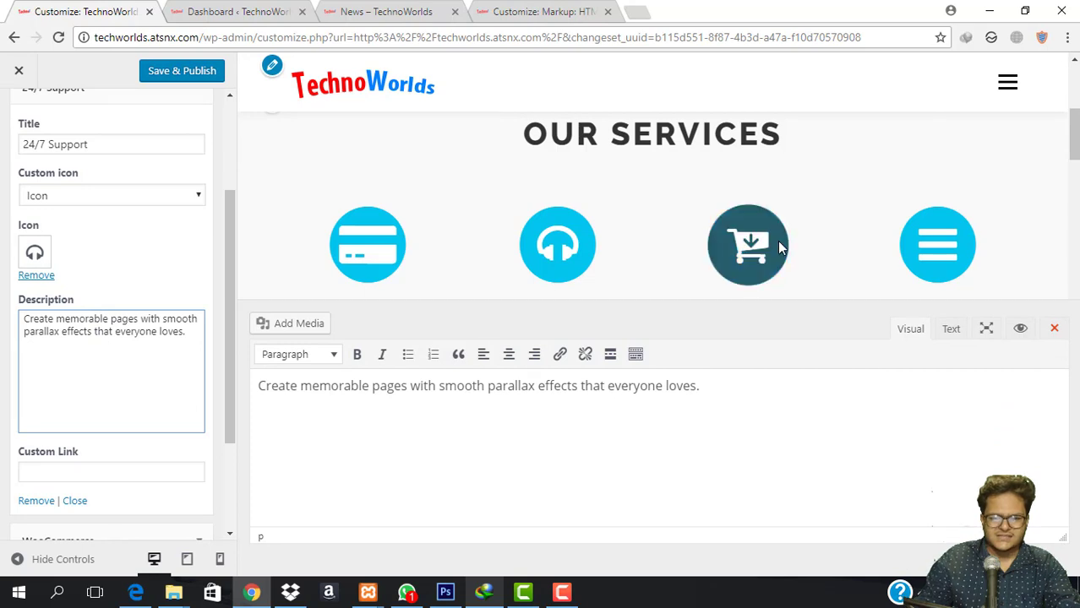
left_click(73, 234)
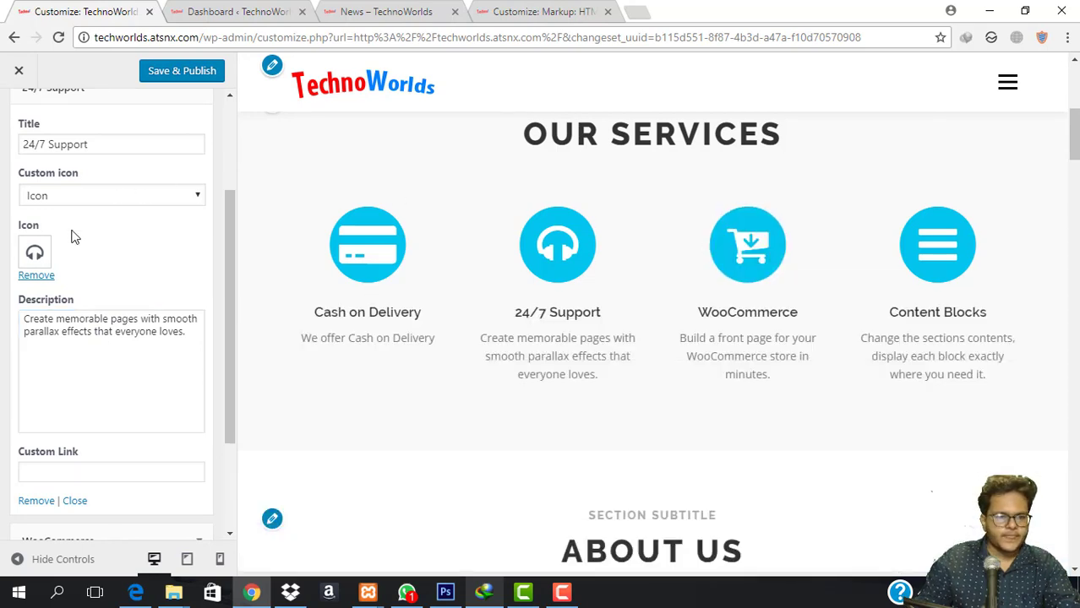
scroll(108, 354, "down", 2)
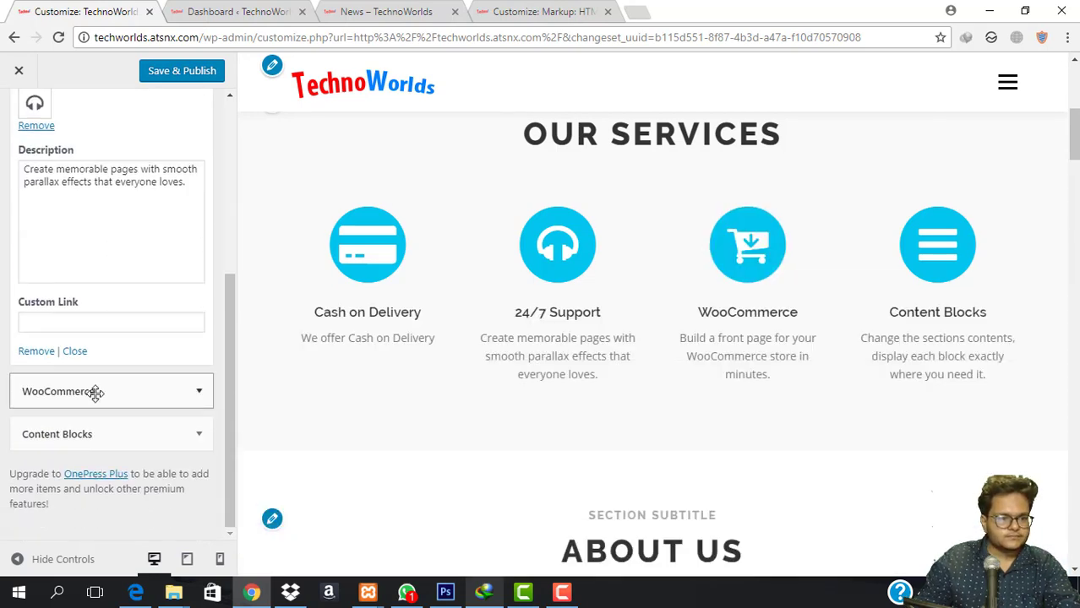
Rename the WooCommerce service to 'Free Shipping'.
left_click(94, 391)
scroll(108, 367, "down", 2)
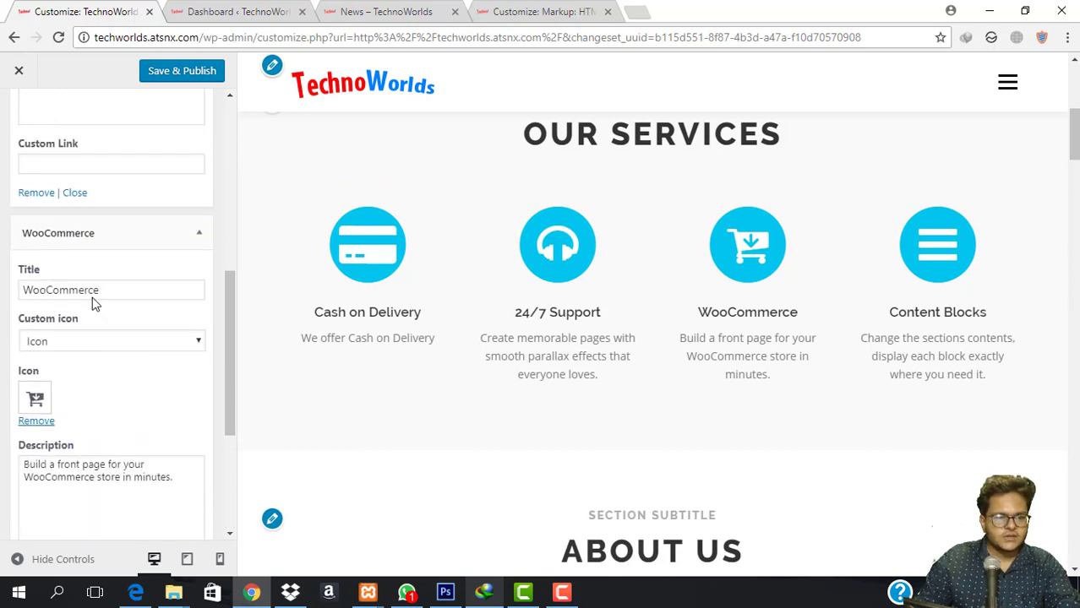
left_click(136, 289)
double_click(135, 292)
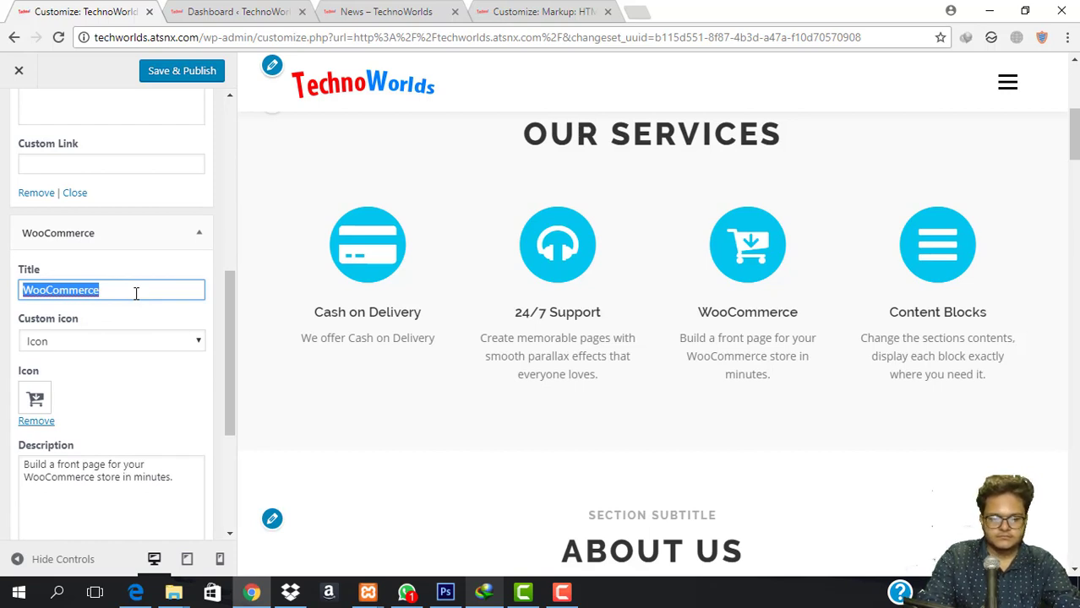
type("No")
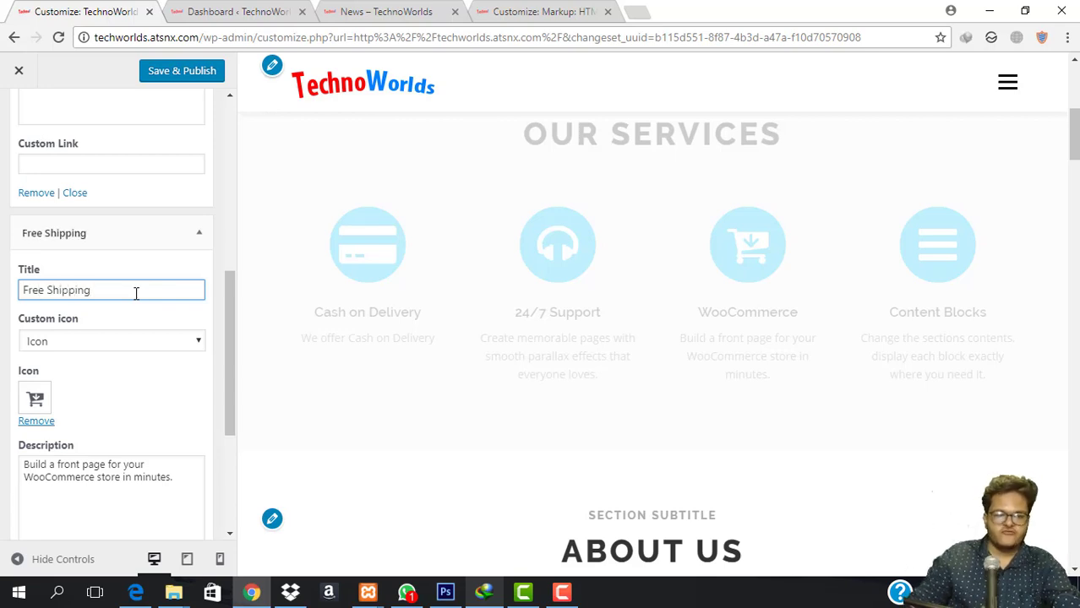
Give Free Shipping the calendar-check icon and expand the Content Blocks item.
left_click(37, 402)
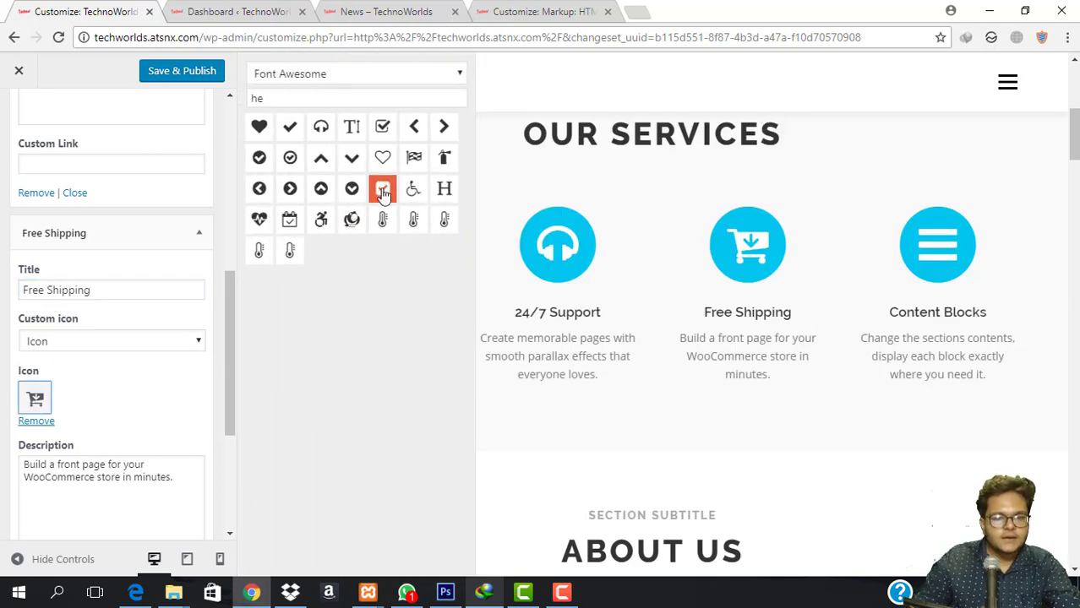
left_click(289, 221)
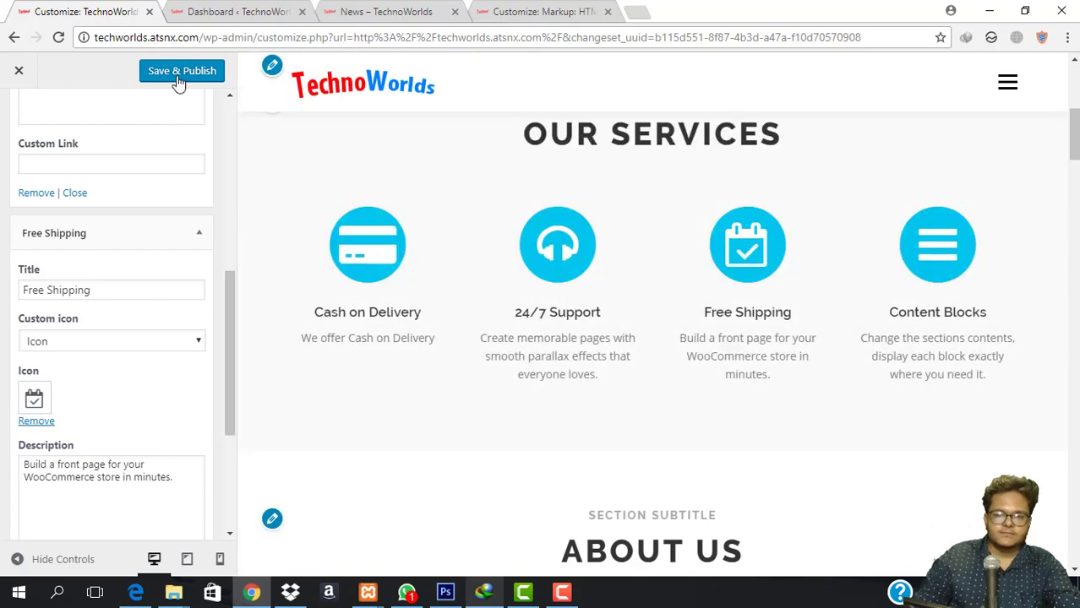
scroll(74, 335, "down", 3)
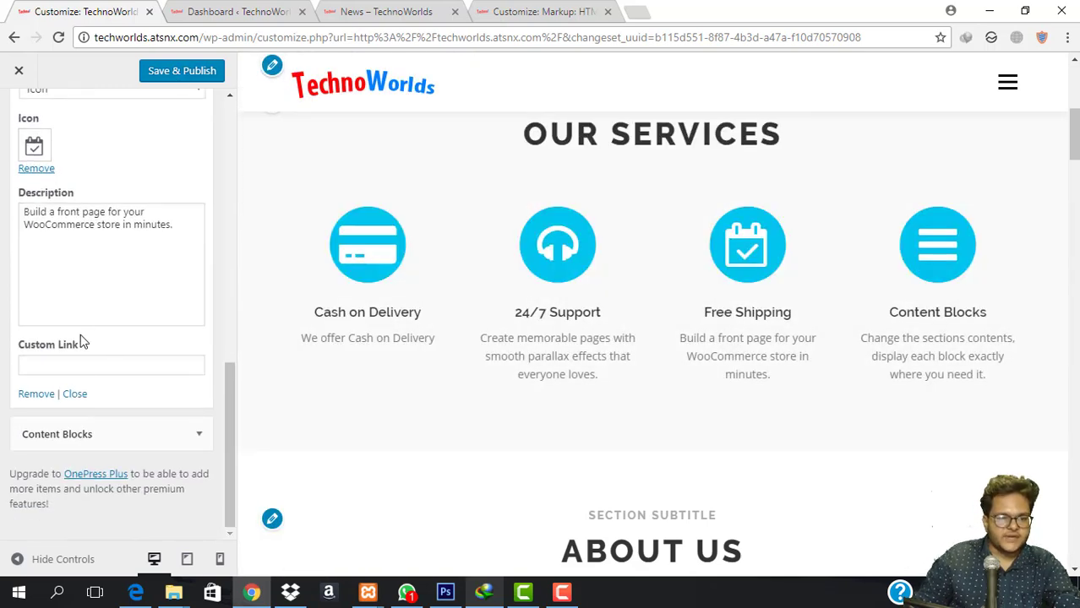
left_click(106, 435)
scroll(139, 427, "down", 4)
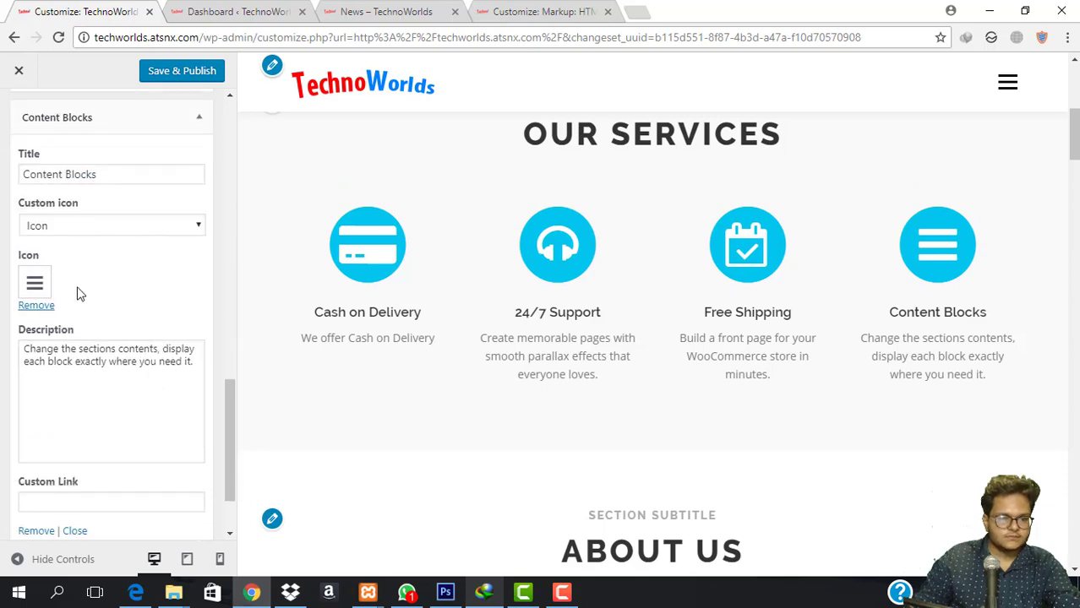
Retitle the Content Blocks service 'Responisve' and publish all service changes.
triple_click(125, 172)
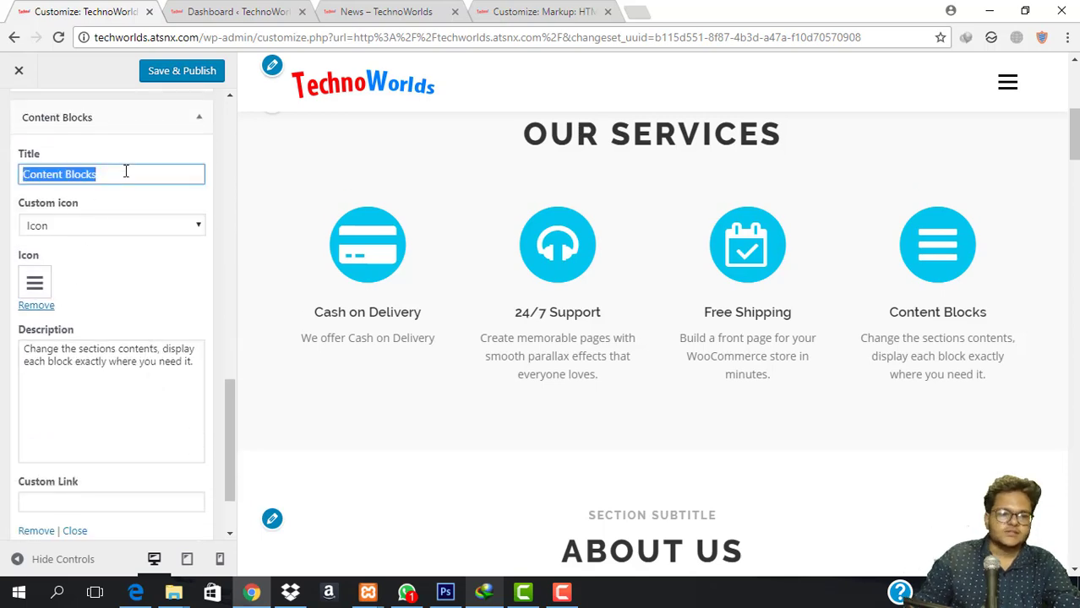
type("Re")
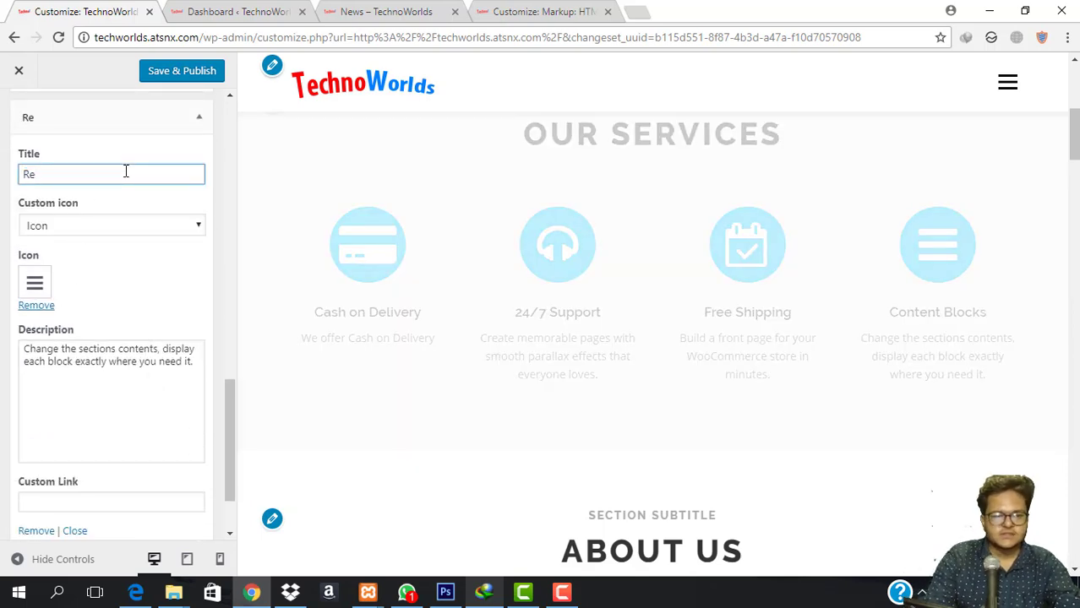
type("sponisve")
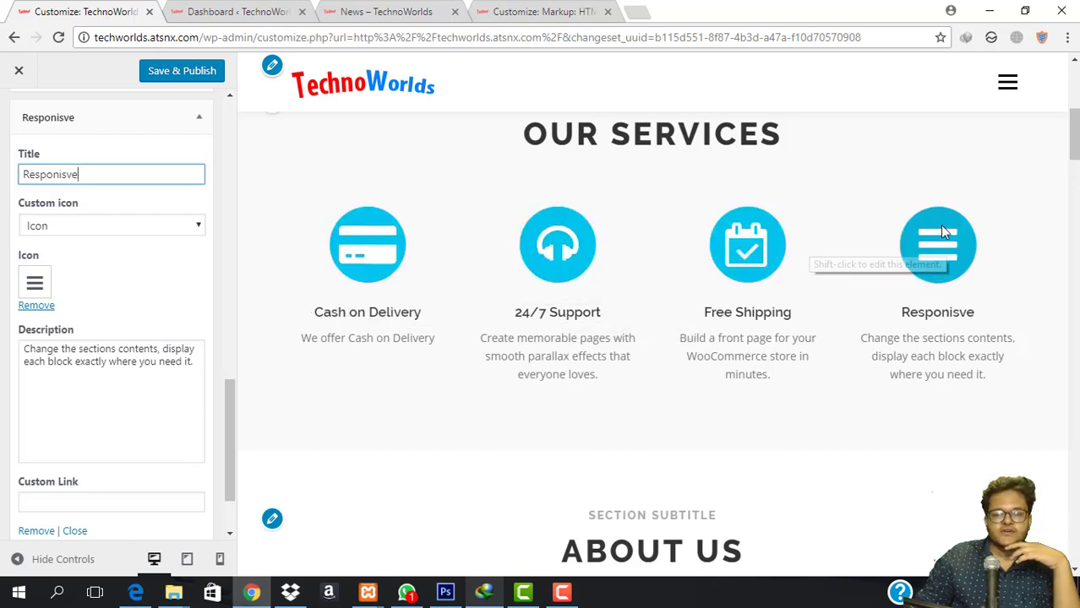
left_click(125, 345)
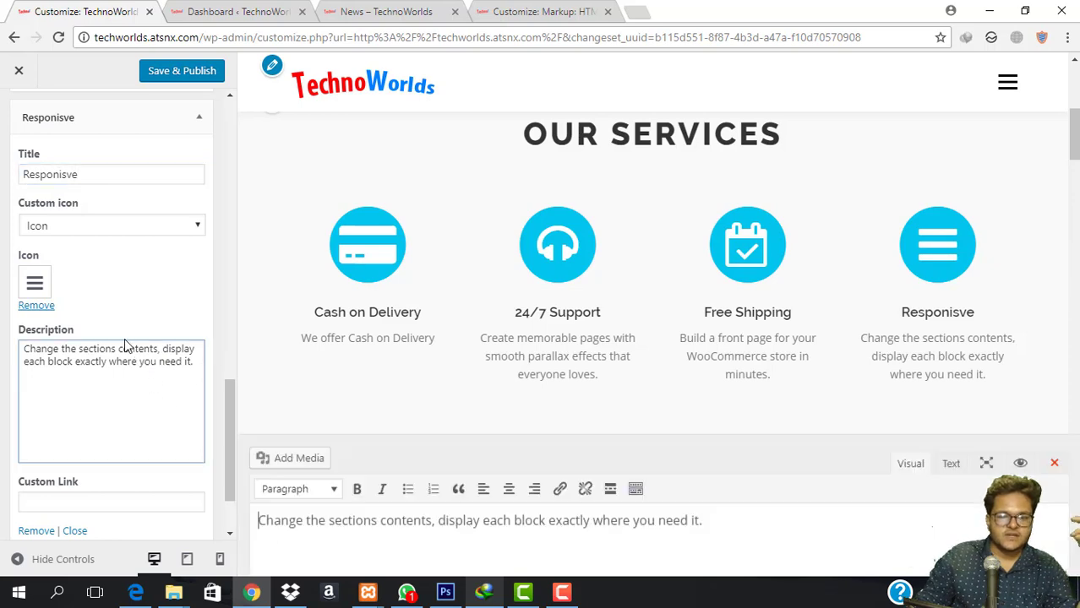
left_click(1052, 329)
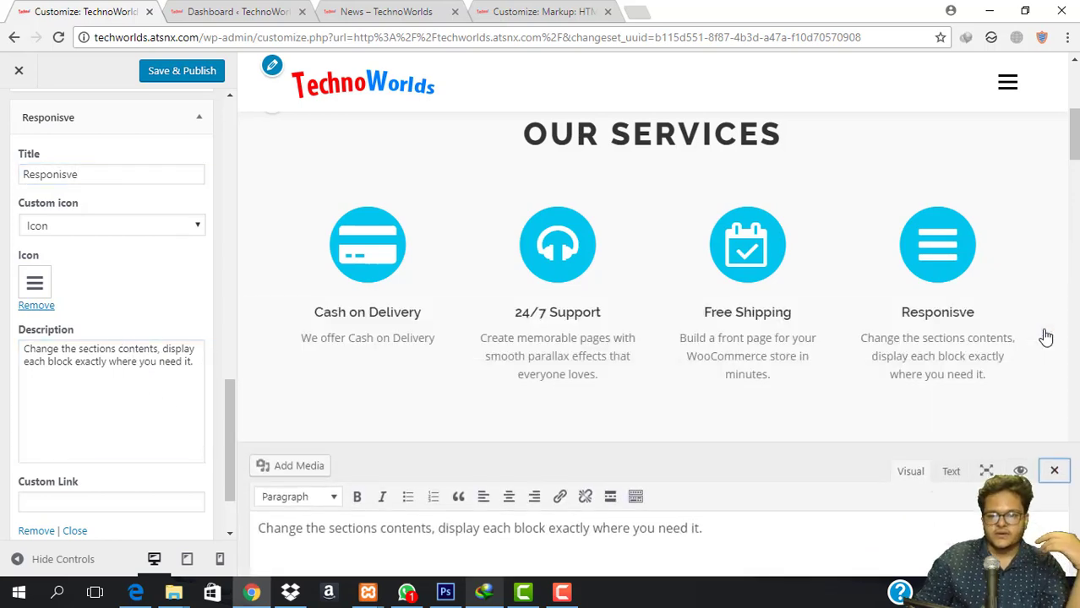
scroll(513, 329, "down", 3)
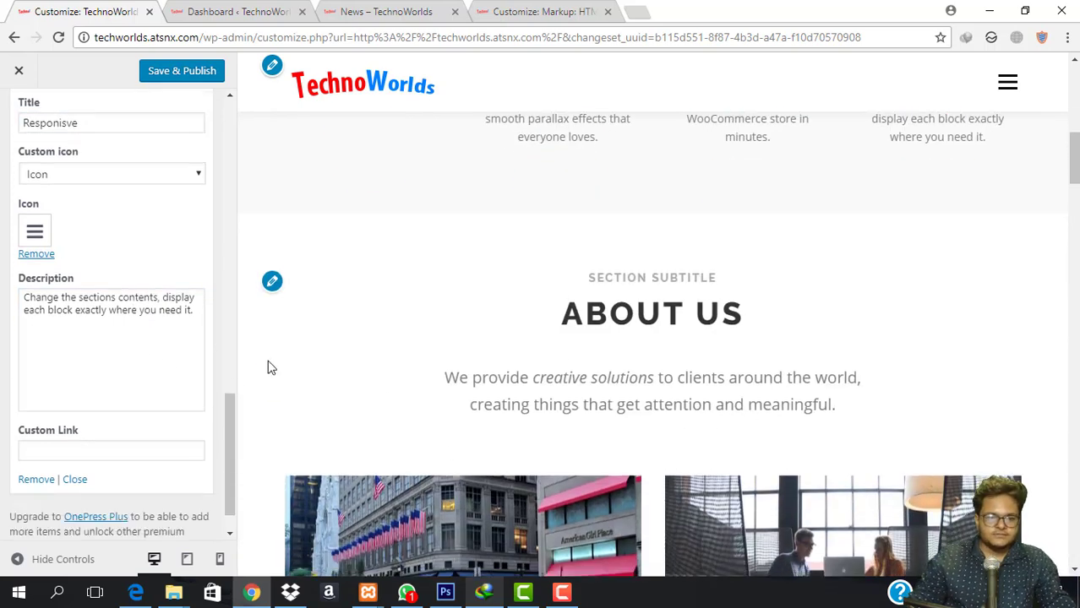
left_click(207, 72)
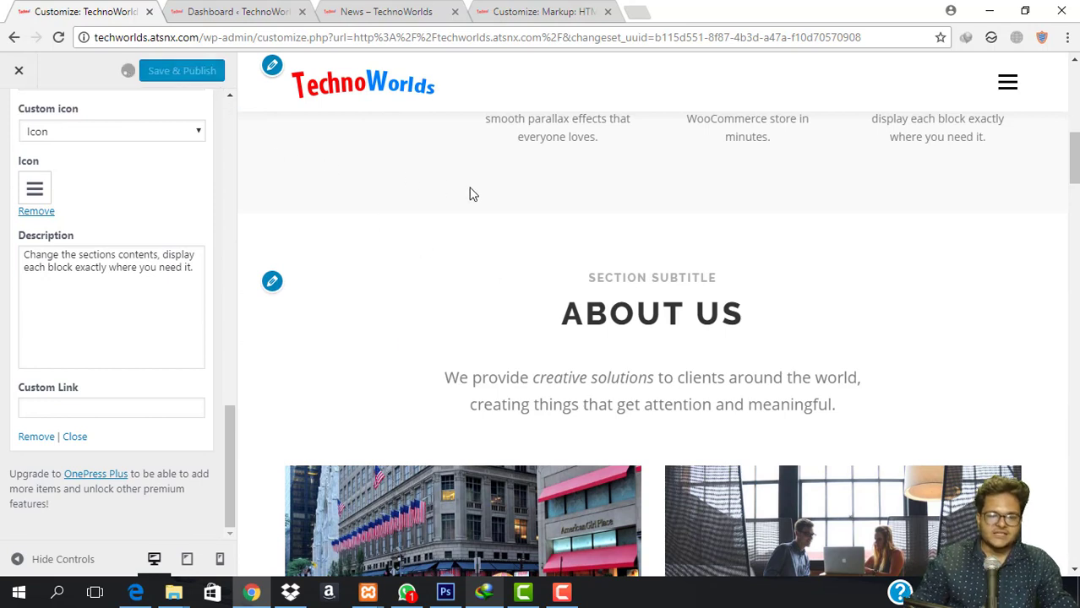
Set the About section's item content source to Page Excerpt.
left_click(267, 289)
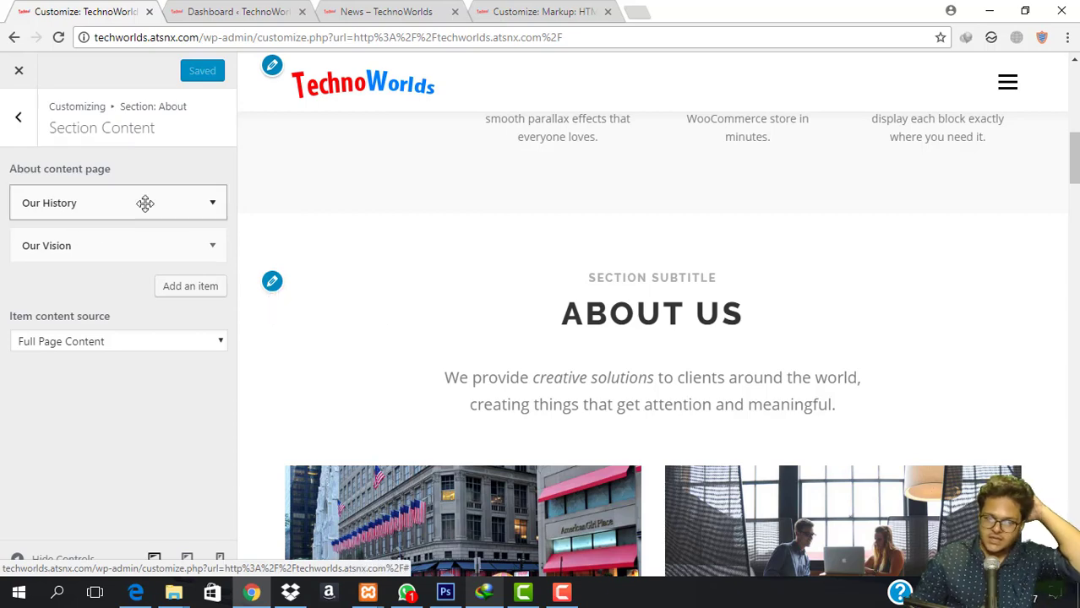
scroll(659, 393, "down", 2)
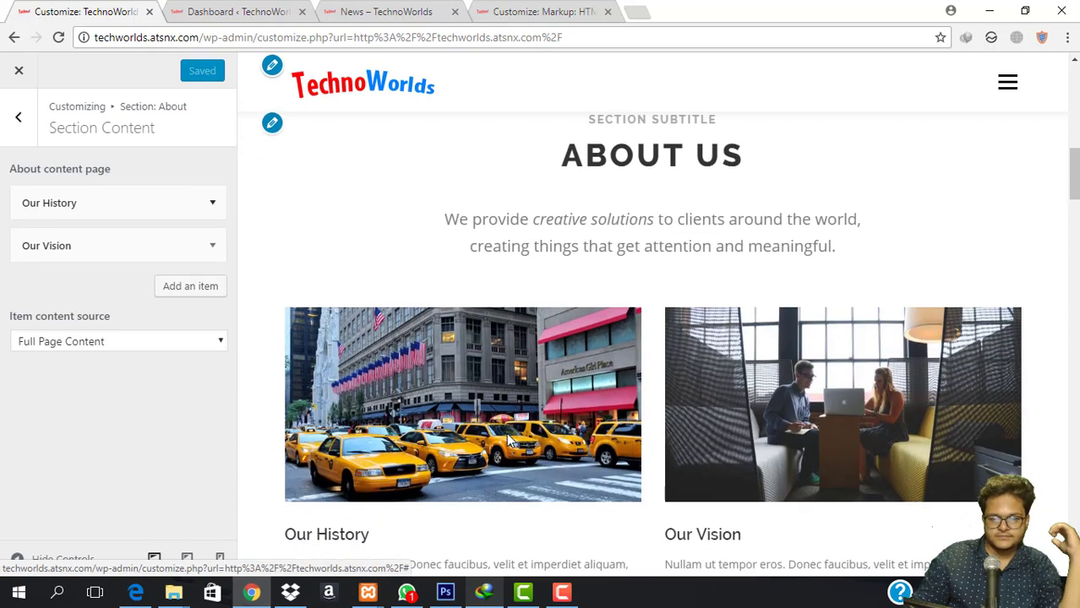
scroll(336, 502, "down", 1)
left_click(192, 199)
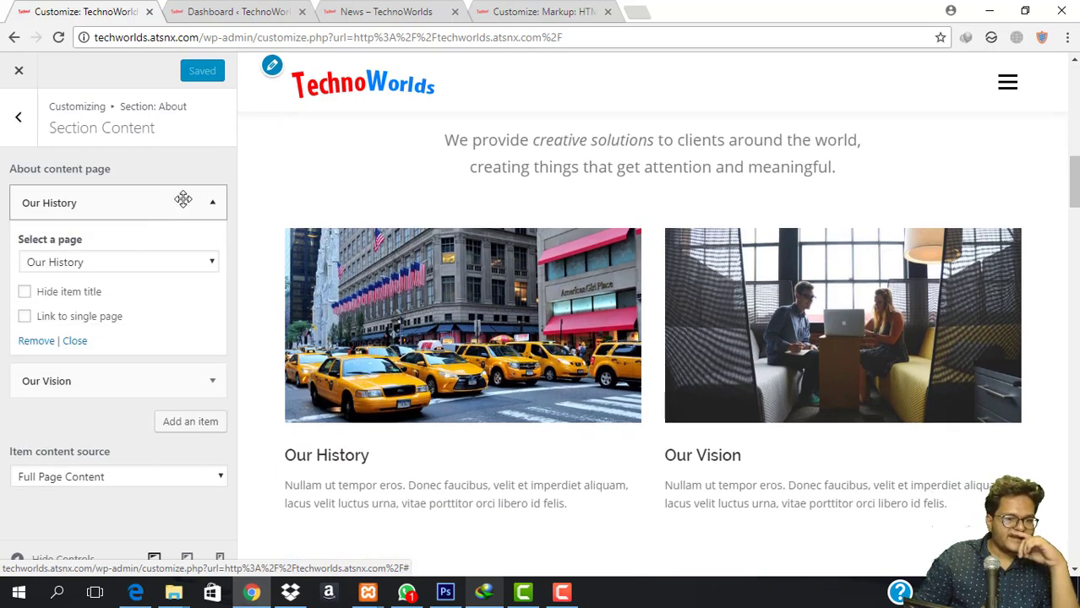
left_click(183, 201)
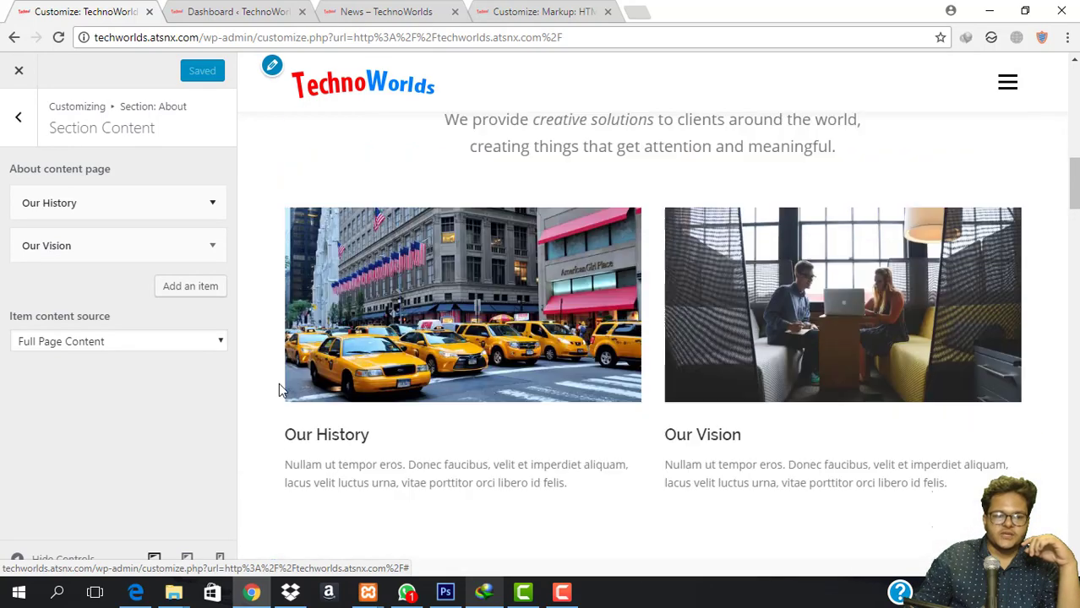
left_click(125, 340)
left_click(98, 377)
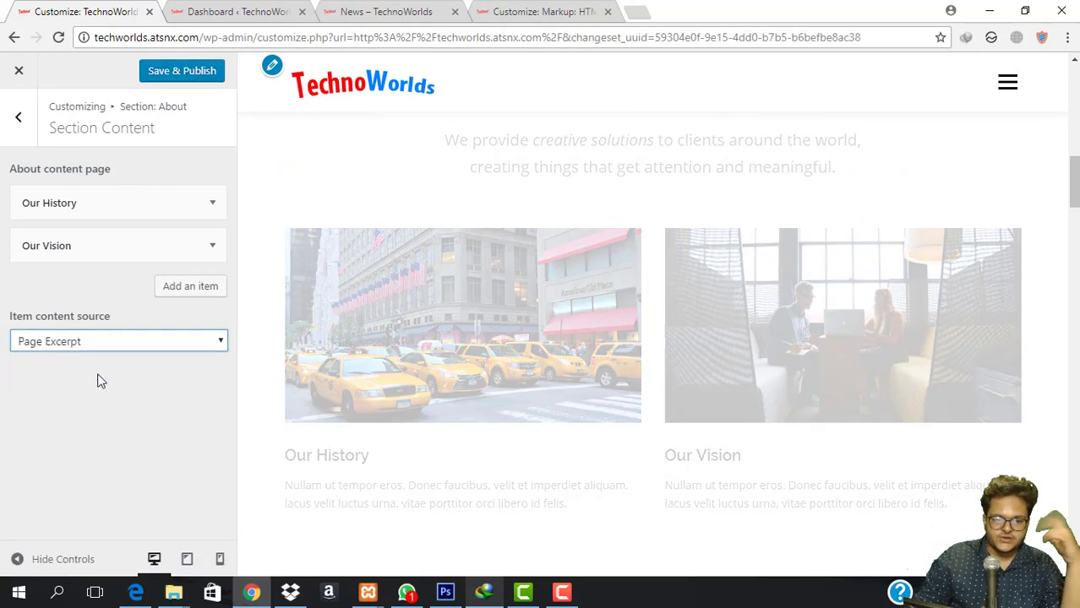
Check the About paragraph text in the preview and return to the About settings.
scroll(687, 260, "up", 2)
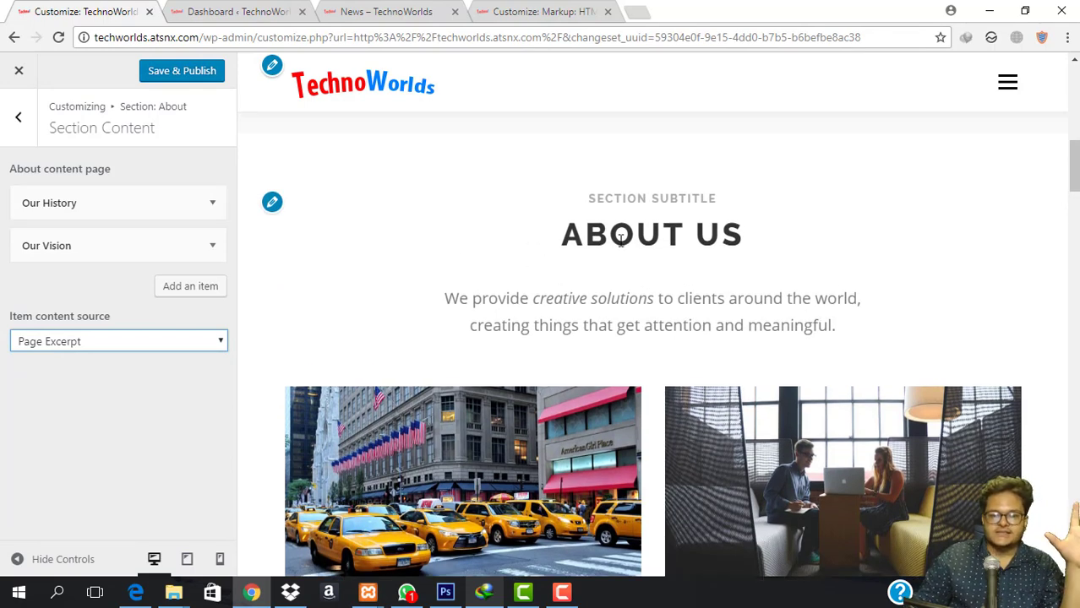
triple_click(621, 240)
left_click(682, 222)
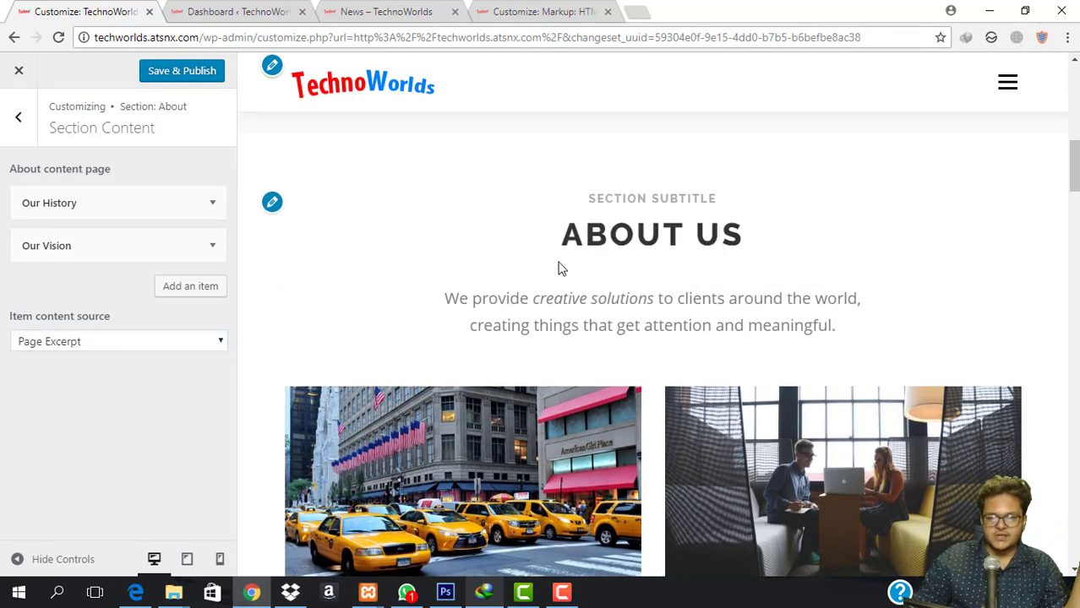
left_click_drag(437, 309, 887, 369)
left_click(577, 416)
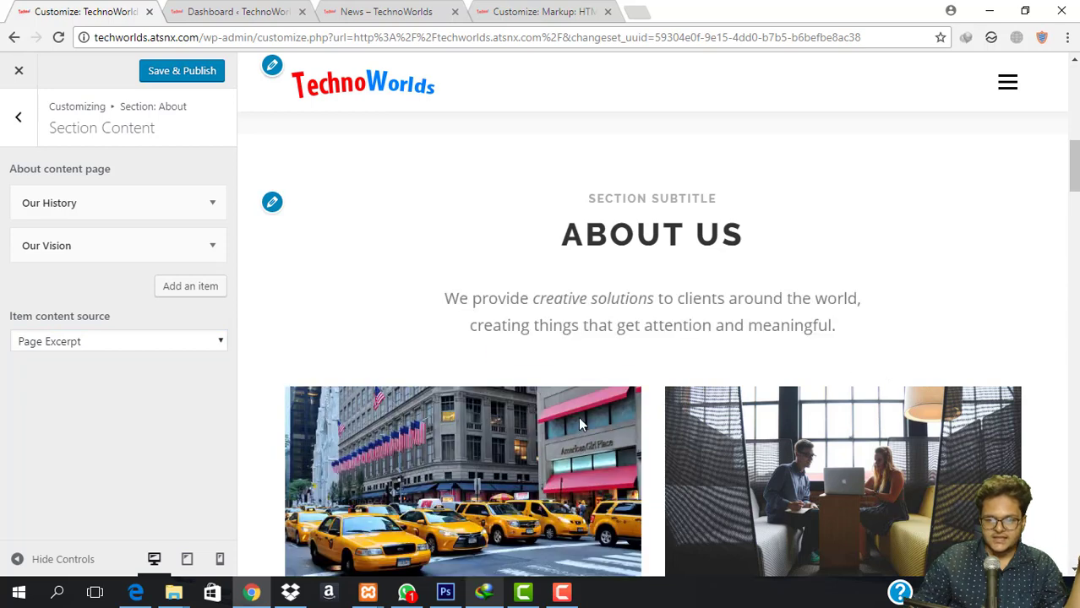
scroll(749, 290, "down", 2)
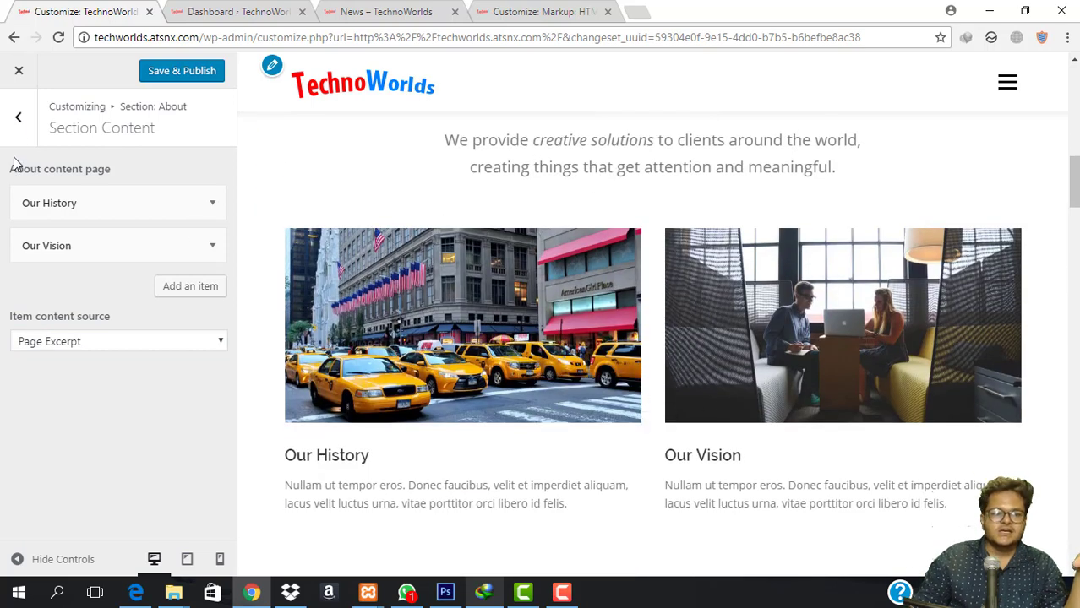
left_click(18, 117)
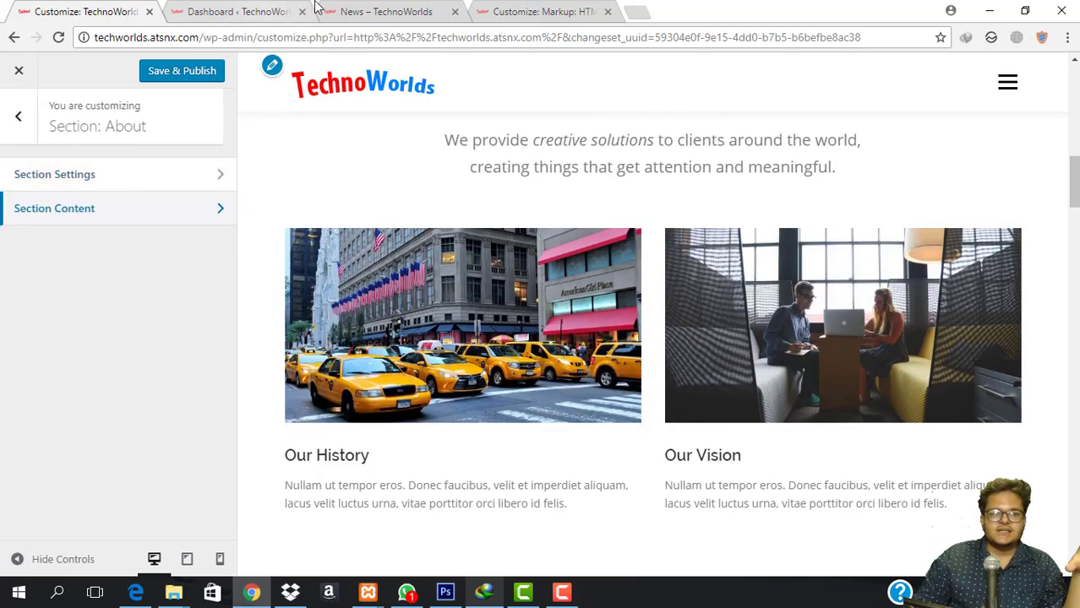
Close the extra browser tabs and open All Pages from the dashboard.
left_click(374, 10)
left_click(533, 8)
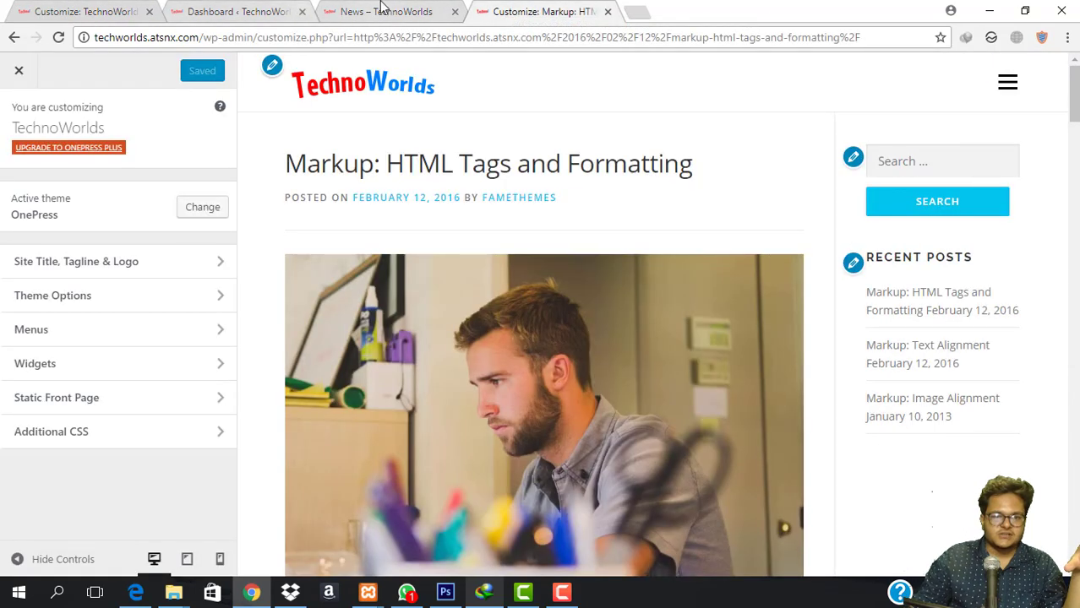
left_click(379, 10)
mouse_move(63, 72)
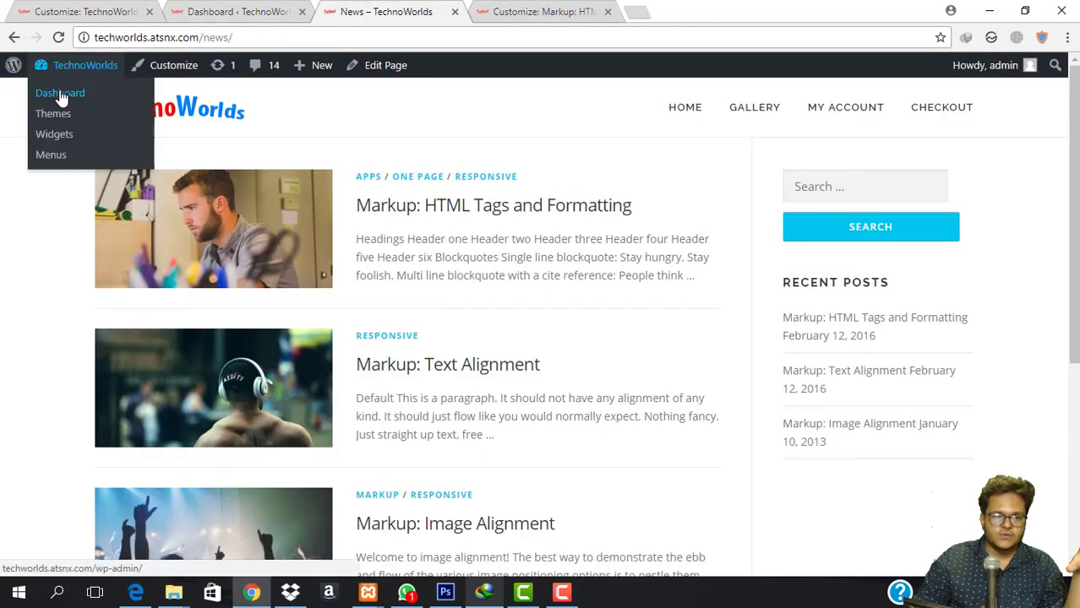
left_click(57, 92)
left_click(609, 11)
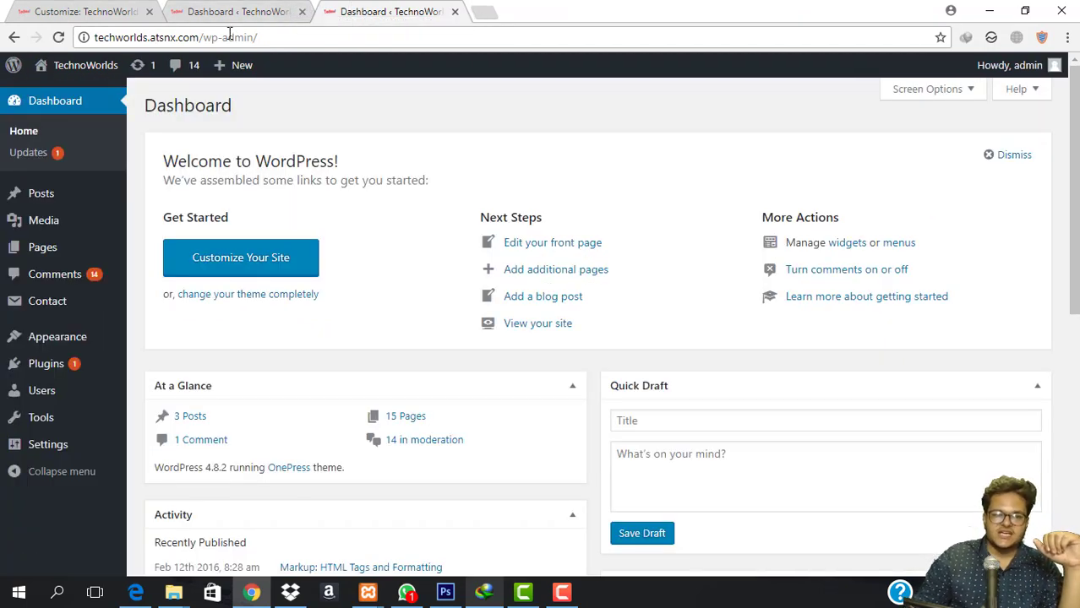
left_click(302, 11)
mouse_move(65, 255)
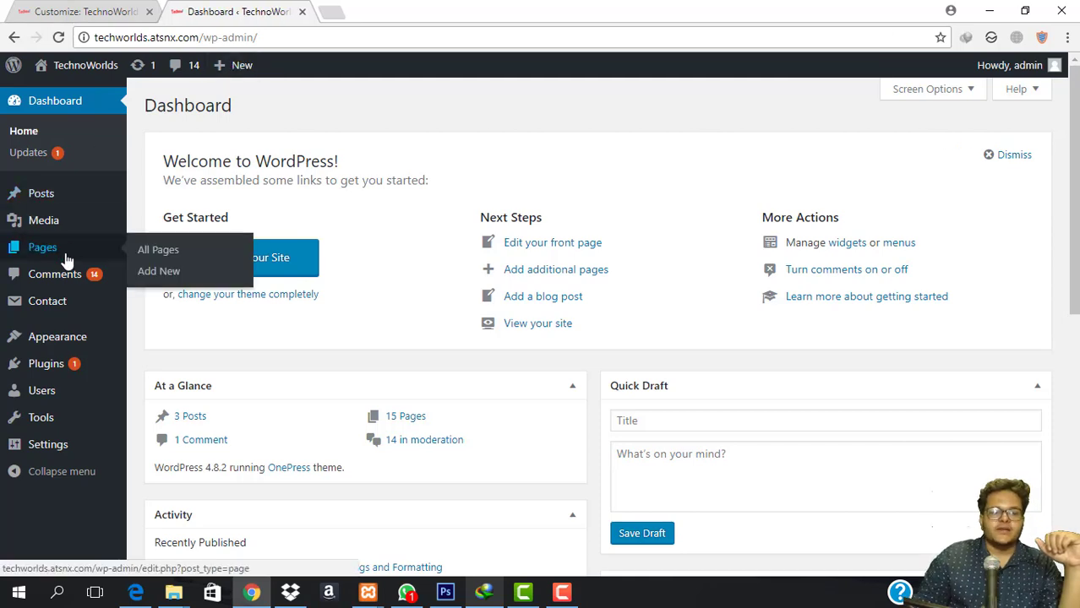
left_click(152, 249)
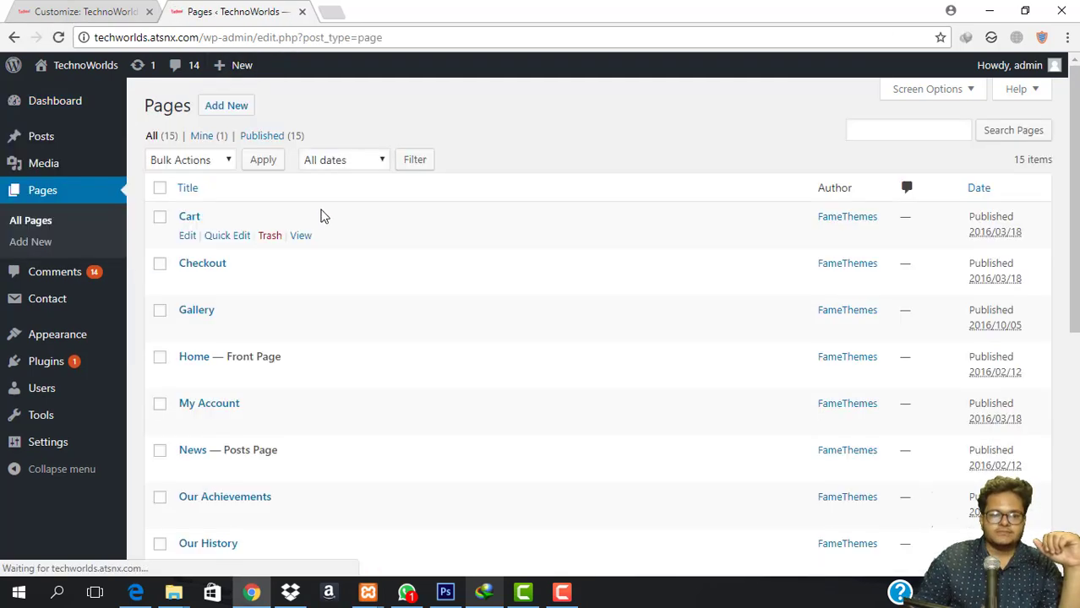
Quick-edit the Our History page, renaming it 'Our Story'.
scroll(371, 241, "down", 3)
scroll(308, 228, "down", 2)
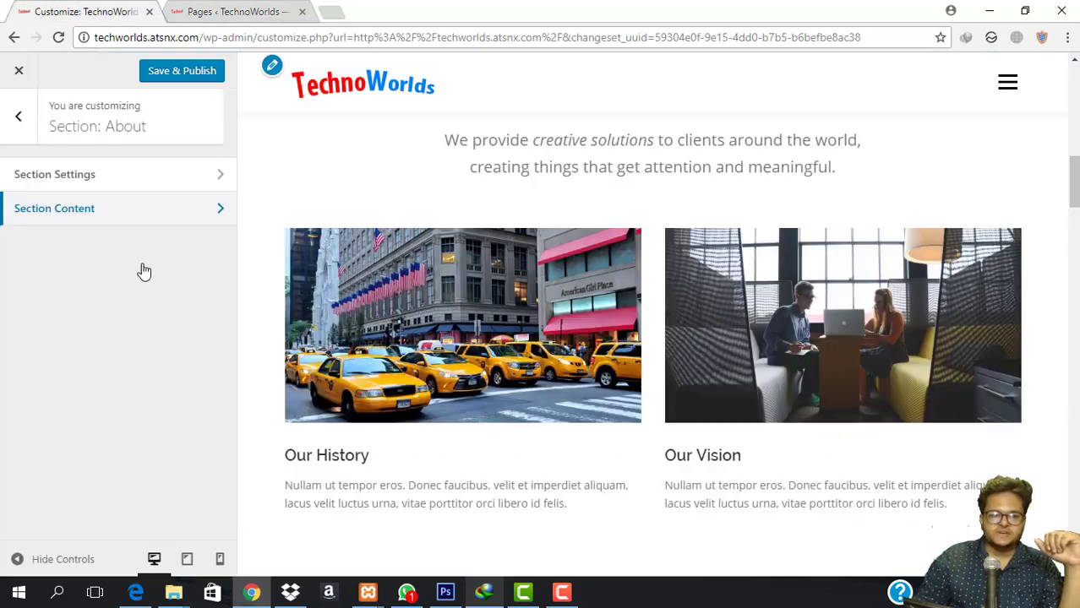
key("ctrl+shift+Tab")
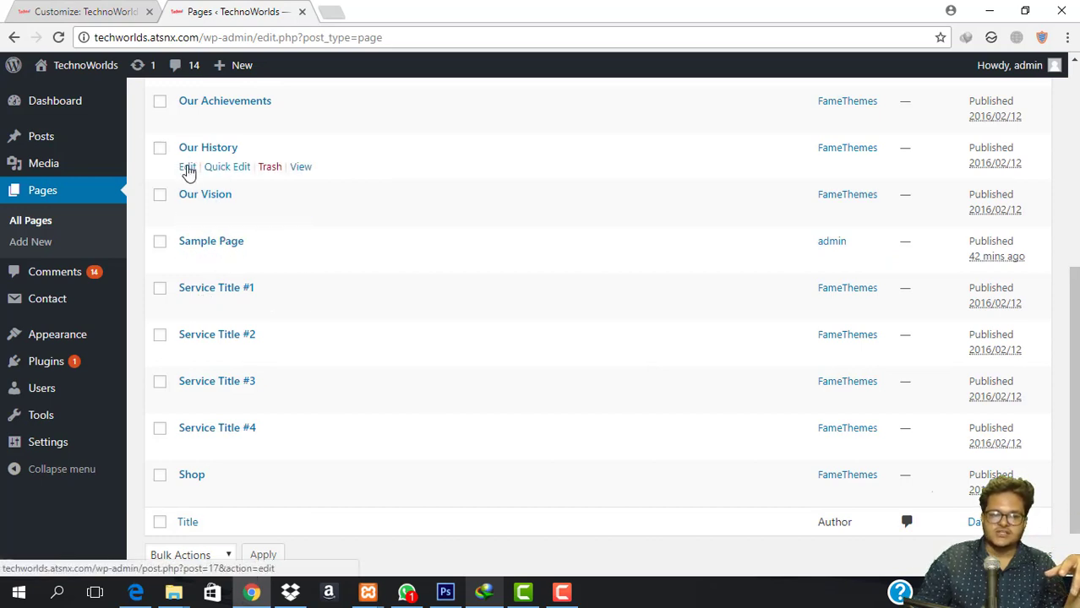
left_click(226, 167)
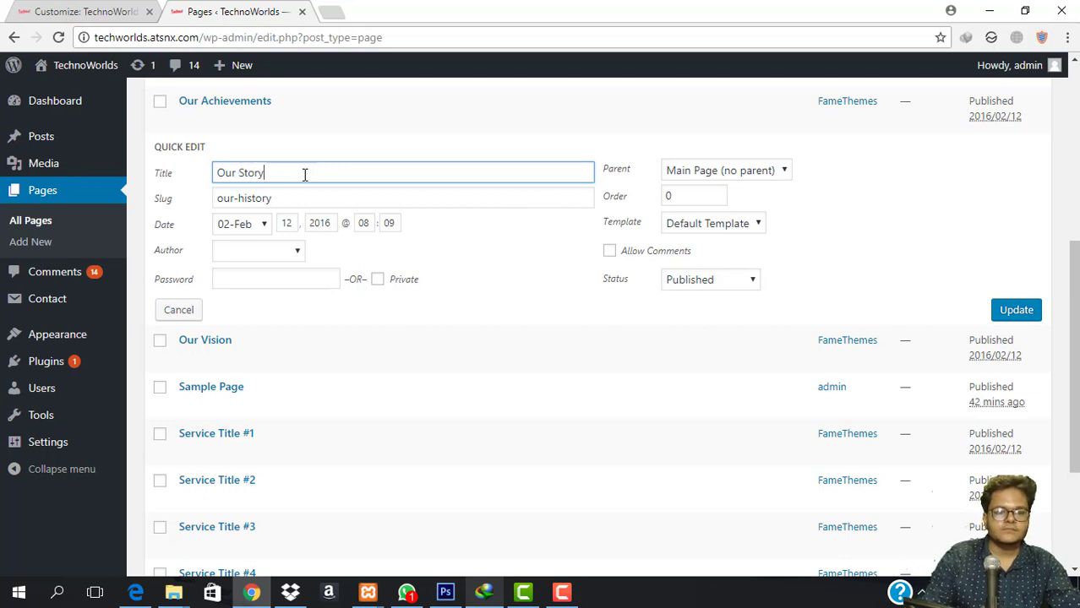
left_click(84, 11)
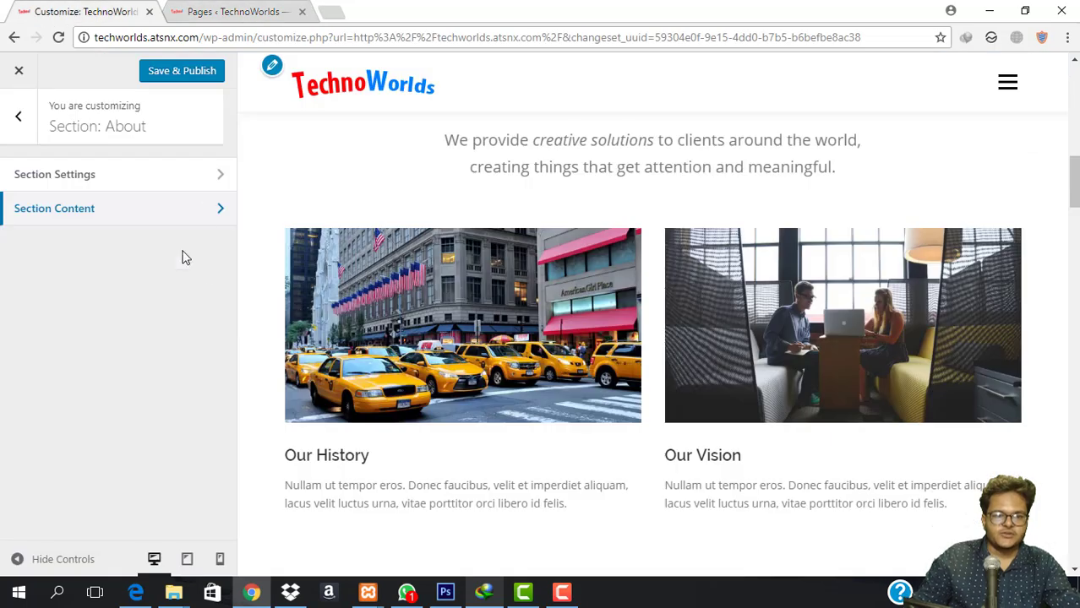
Save & Publish the About changes and open the live site in a new tab.
left_click(180, 77)
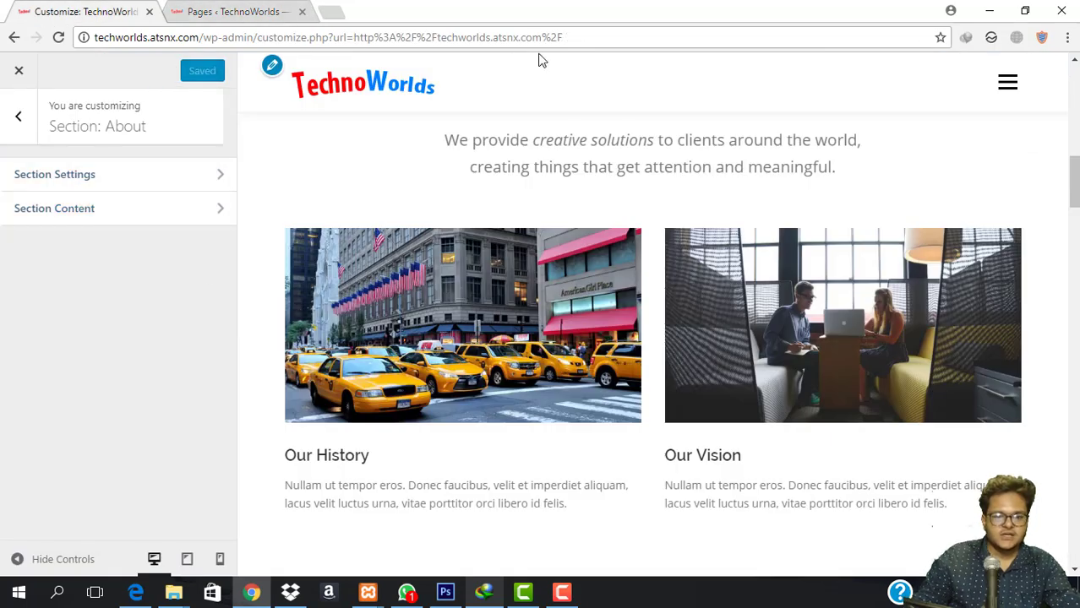
left_click(215, 8)
mouse_move(63, 71)
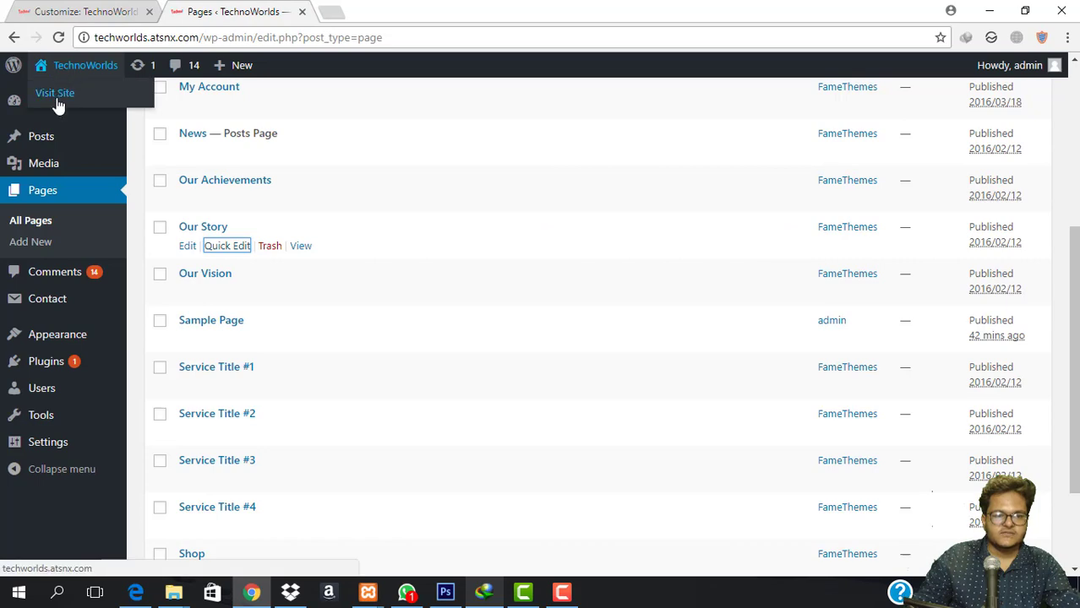
right_click(57, 98)
left_click(95, 111)
Confirm the live About section shows Our Story beside Our Vision, then return to Pages.
left_click(380, 11)
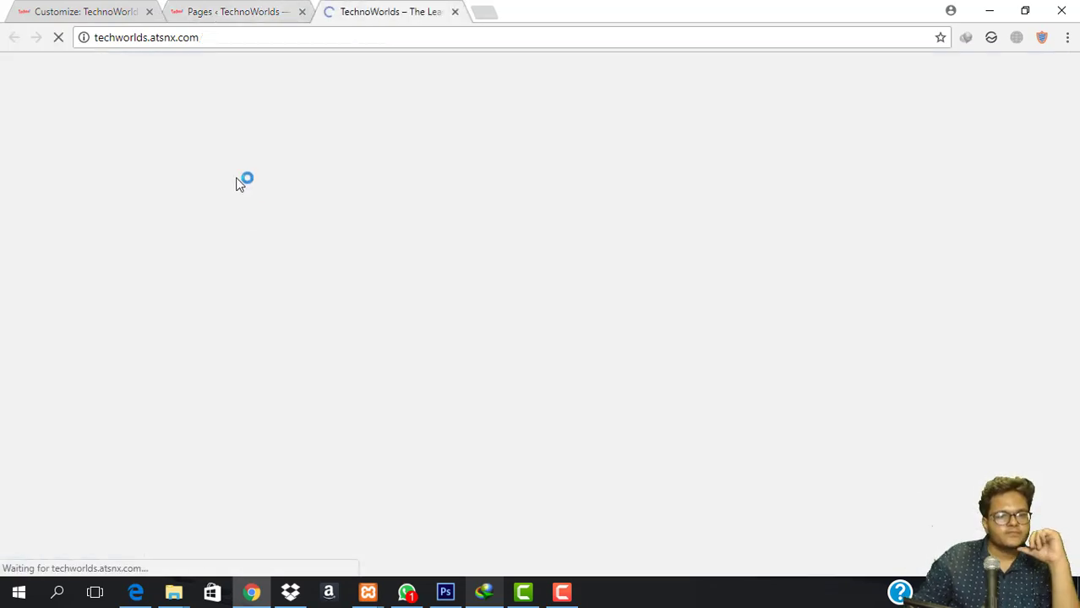
scroll(385, 295, "down", 10)
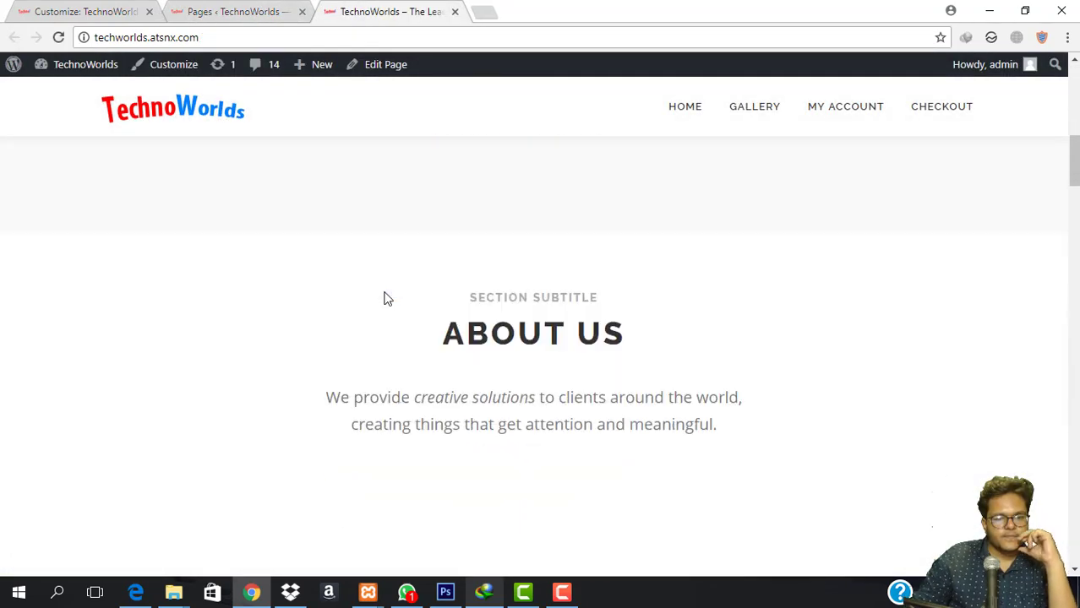
scroll(253, 380, "down", 1)
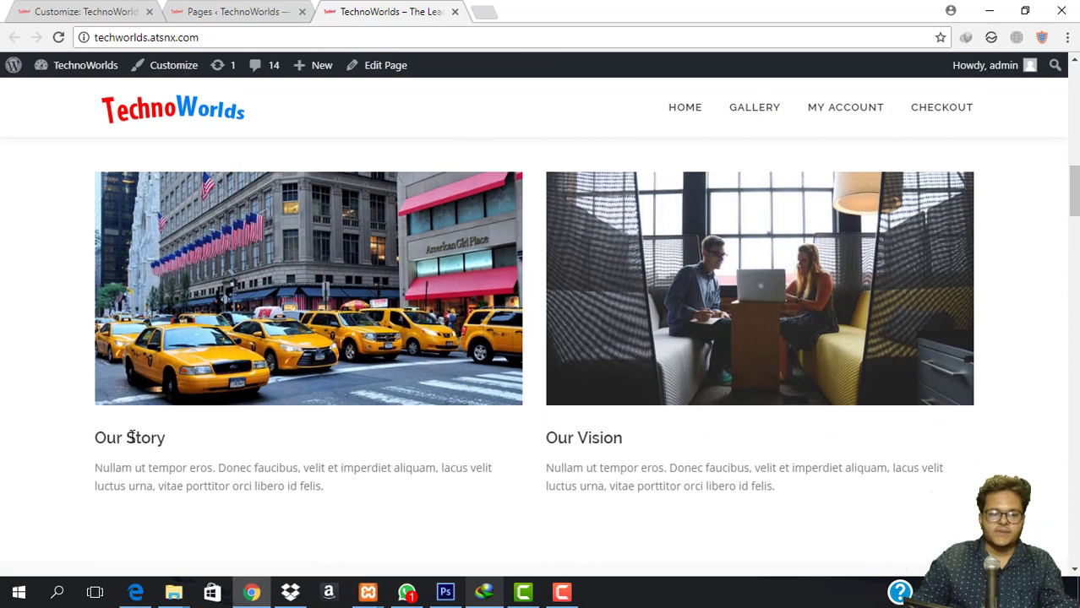
double_click(131, 436)
left_click(211, 422)
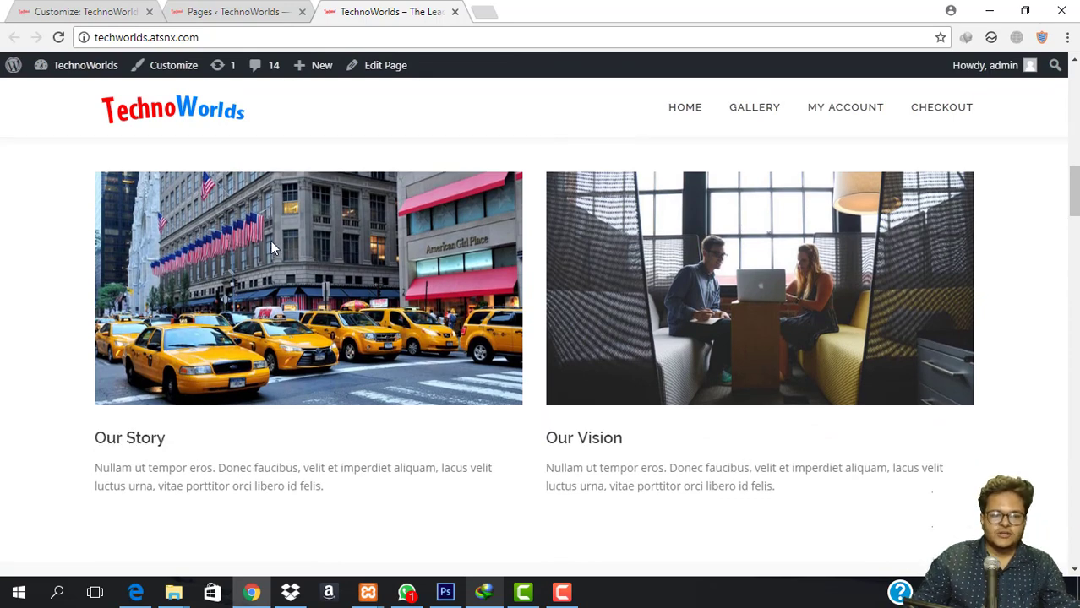
left_click(250, 8)
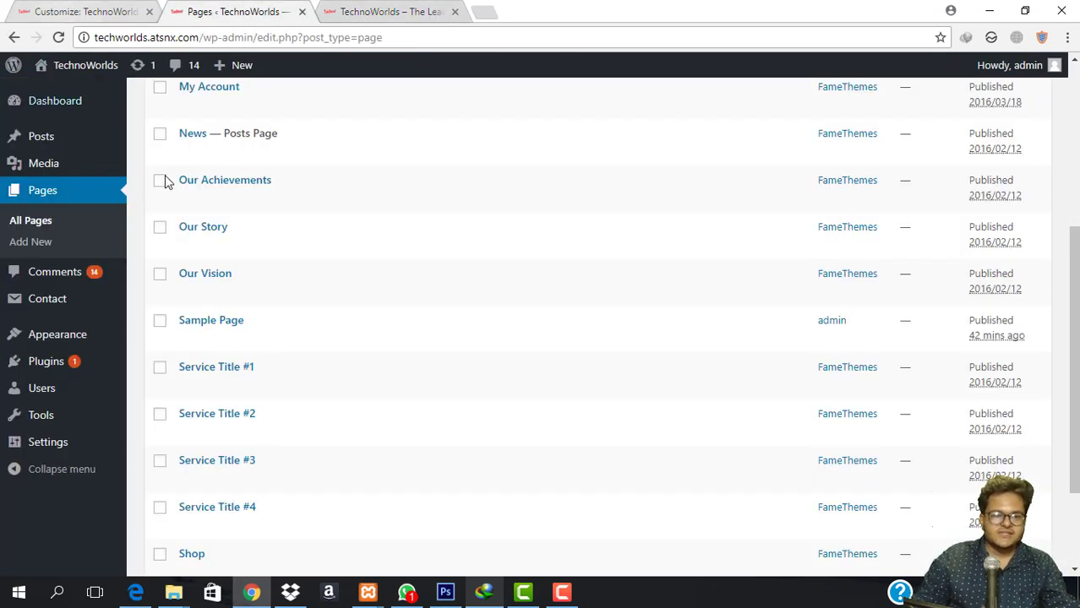
Set team1.jpg as the Our Story page's featured image and update the page.
left_click(187, 247)
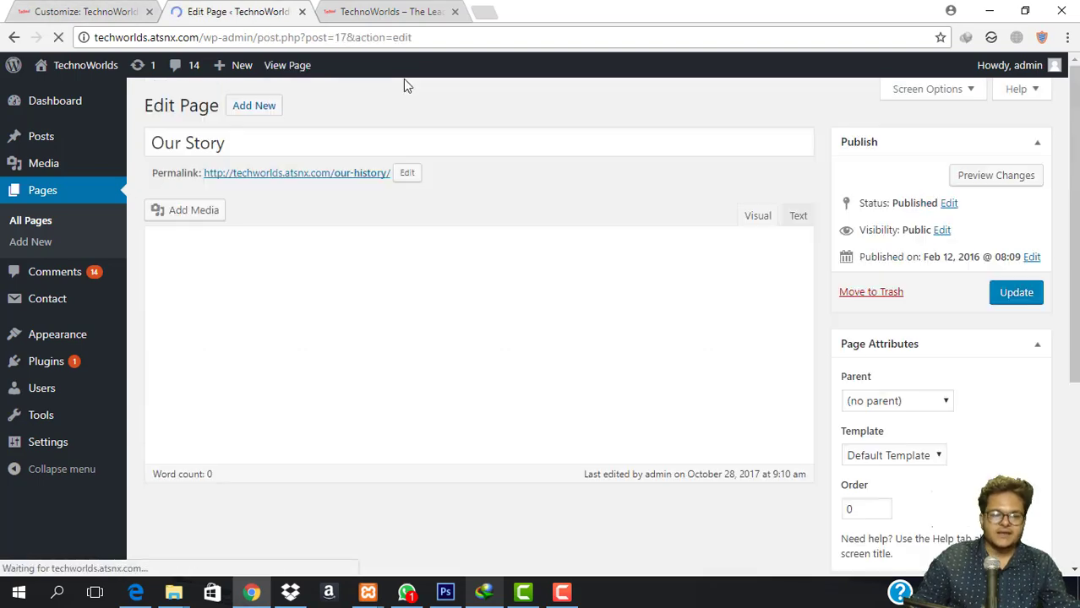
scroll(1047, 355, "down", 4)
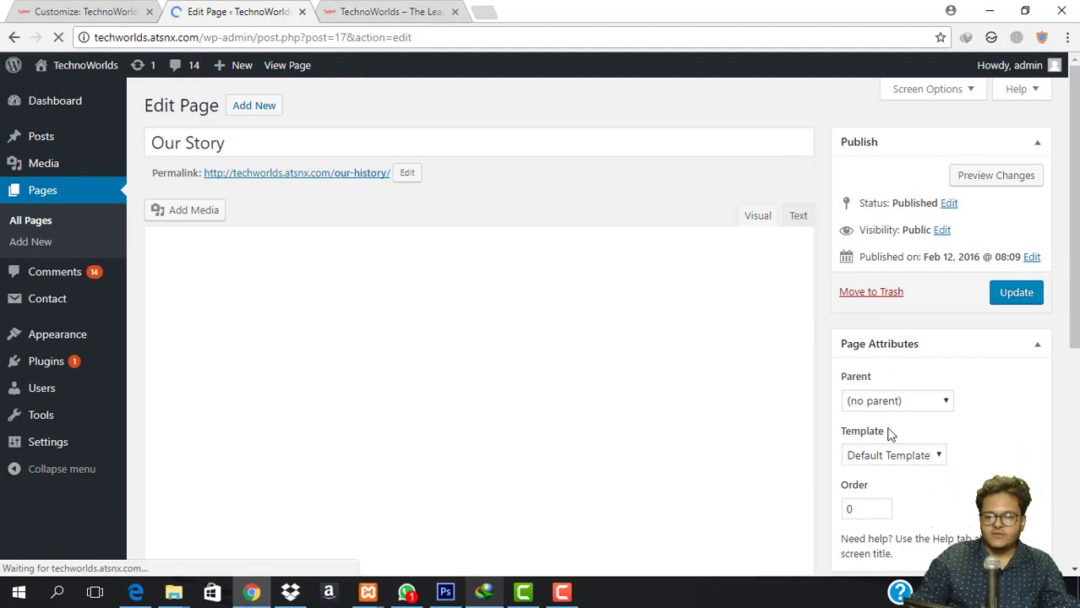
scroll(929, 380, "down", 4)
left_click(955, 380)
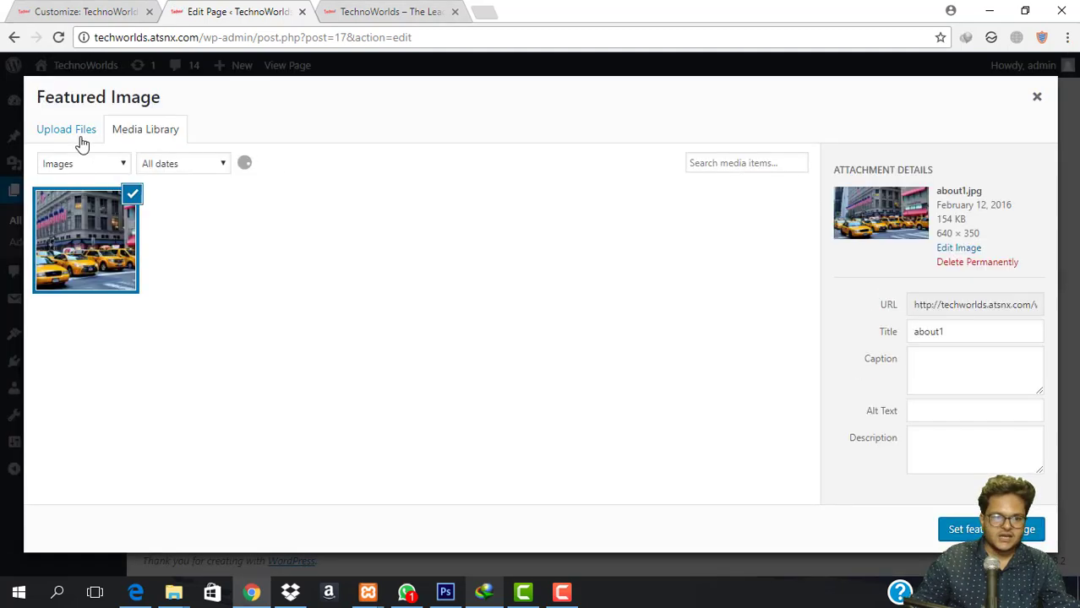
scroll(507, 406, "down", 4)
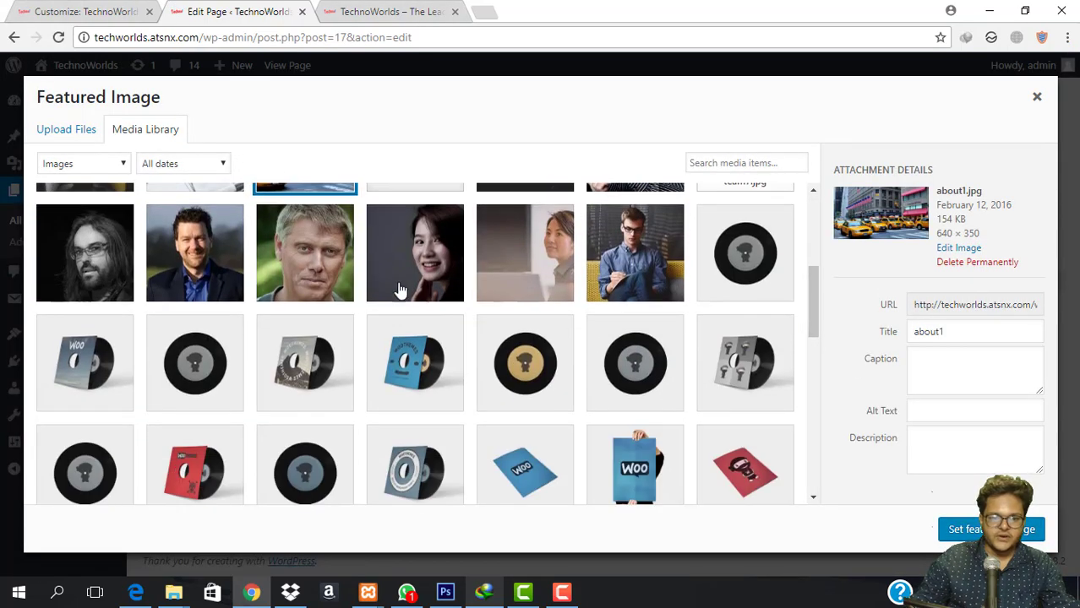
left_click(622, 240)
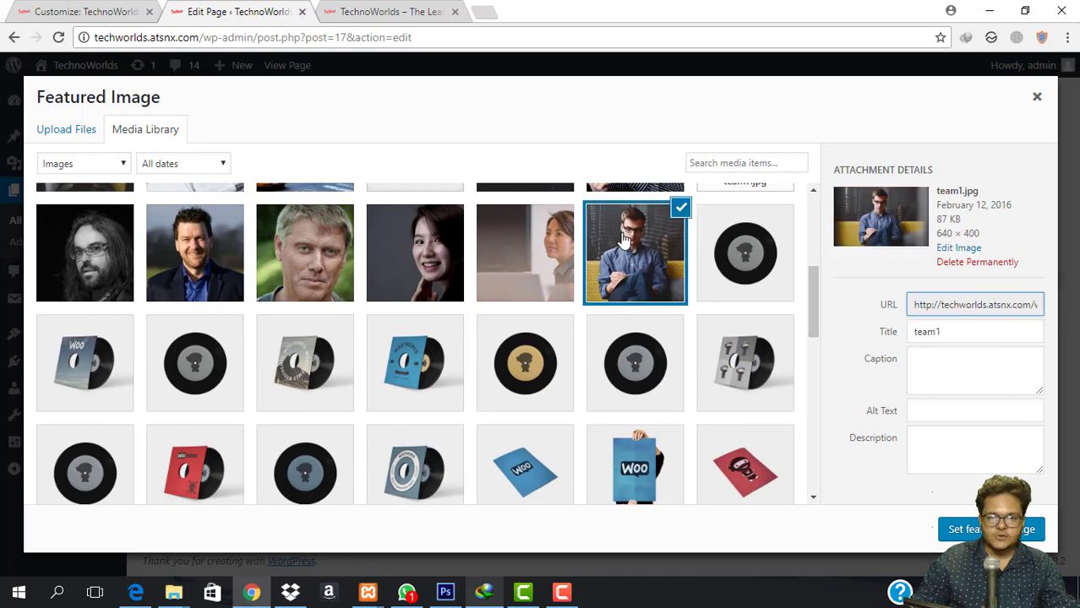
left_click(987, 529)
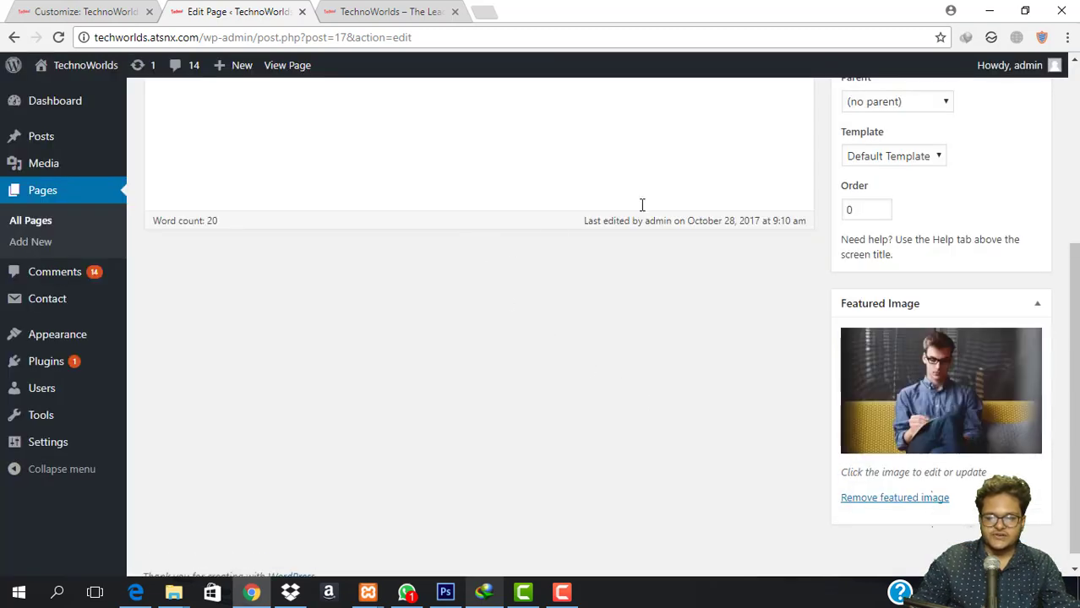
scroll(959, 212, "up", 4)
left_click(1017, 293)
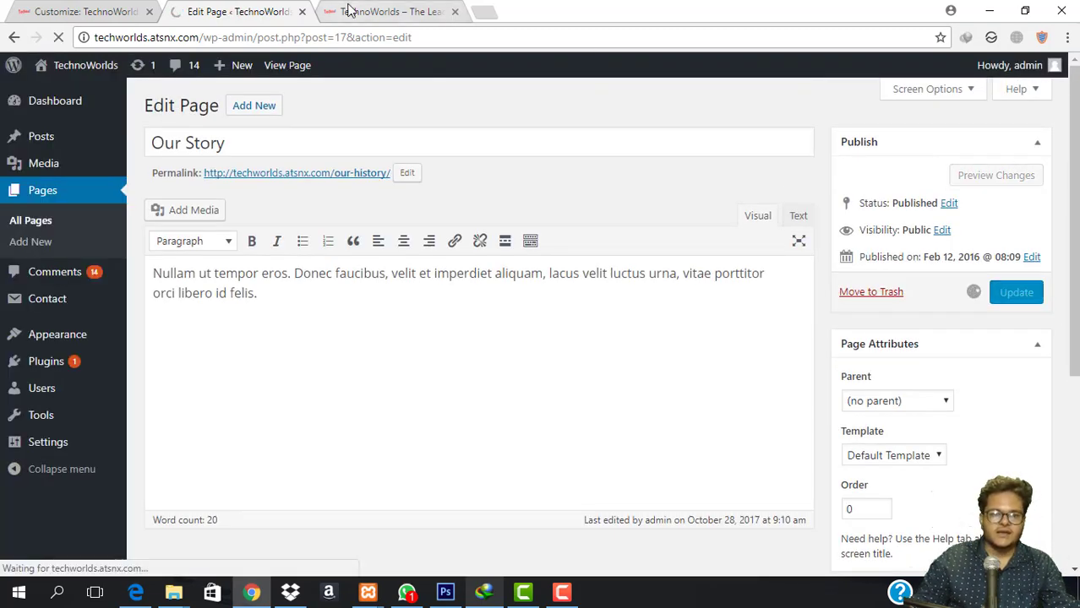
Reload the live site to see the photo in the Our Story block.
left_click(347, 10)
left_click(403, 36)
key("Return")
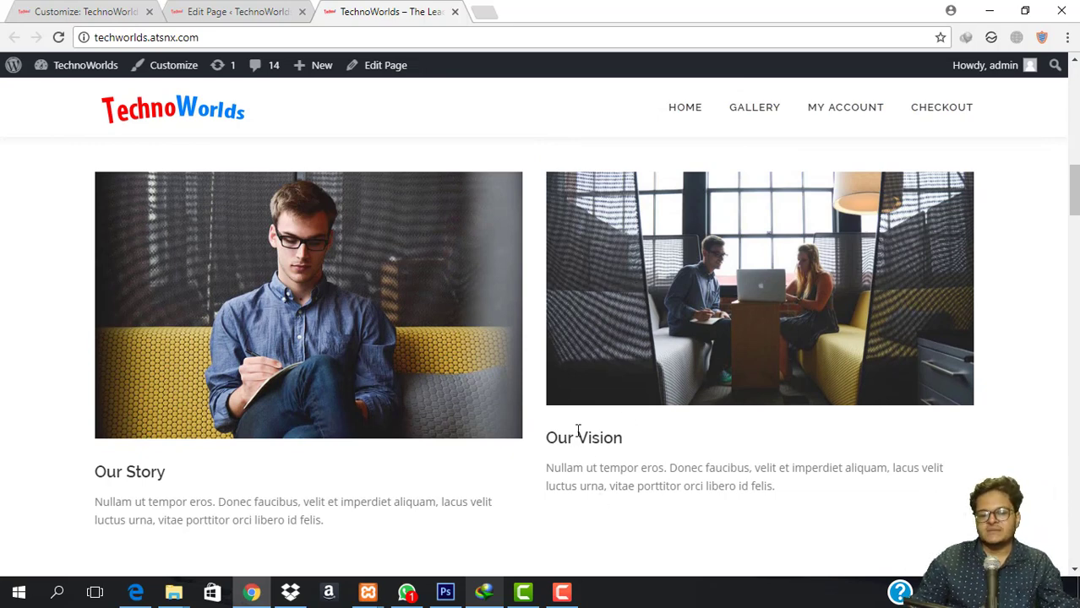
Close the page editor and return to the customizer's list of sections.
left_click(245, 11)
left_click(301, 11)
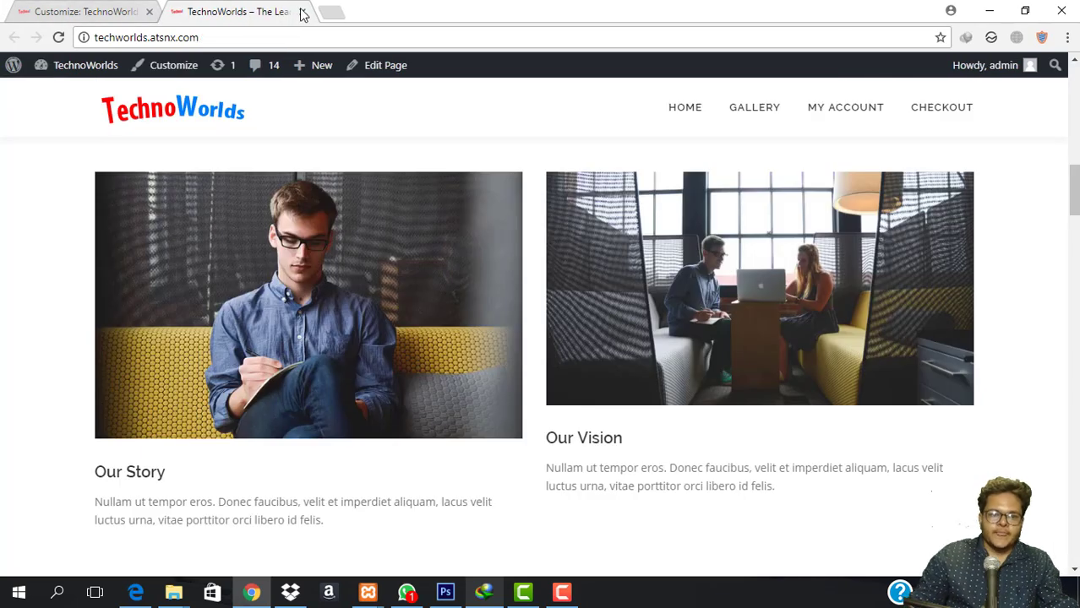
left_click(77, 6)
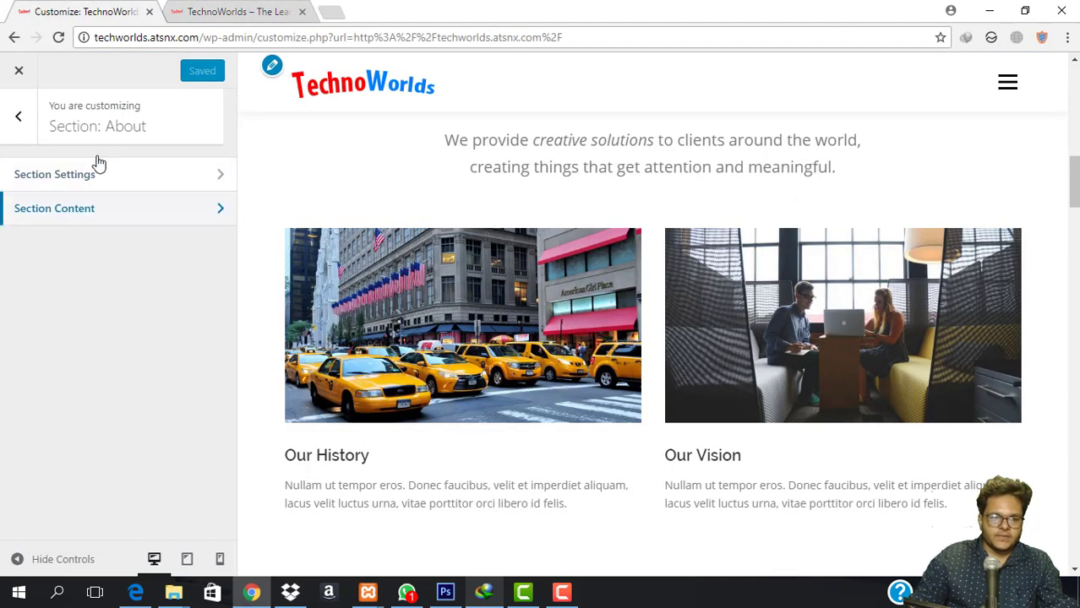
left_click(15, 114)
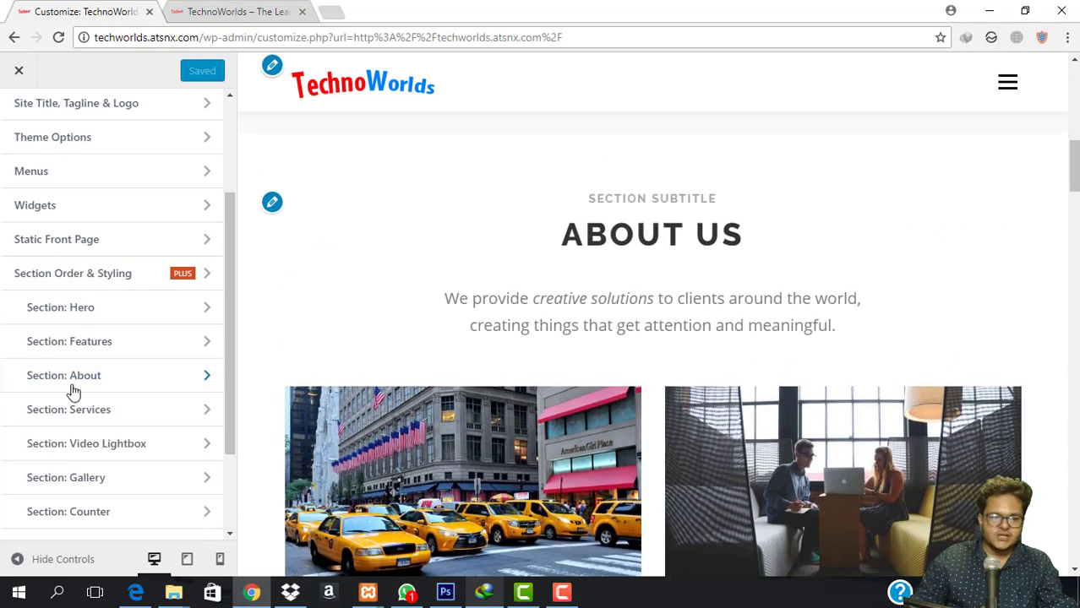
Review the About section's settings and its description text.
left_click(77, 377)
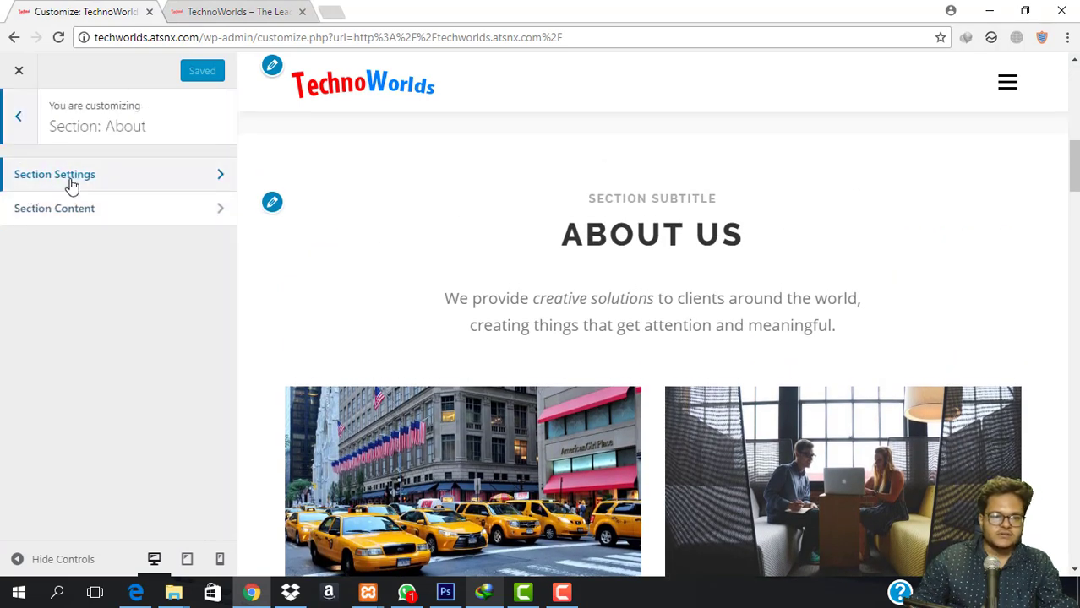
left_click(70, 179)
left_click(135, 483)
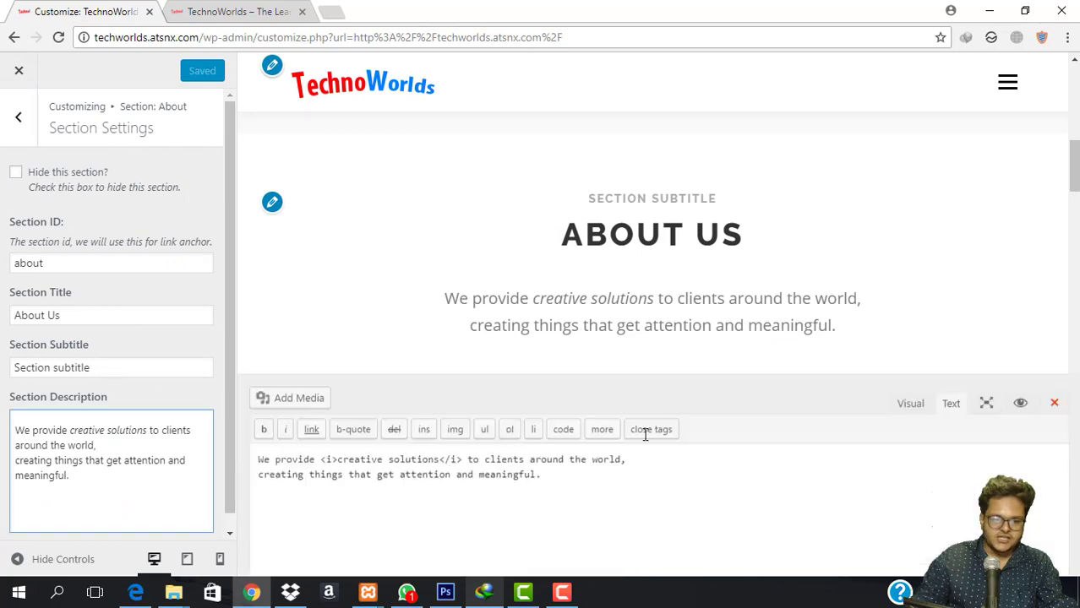
scroll(795, 203, "down", 2)
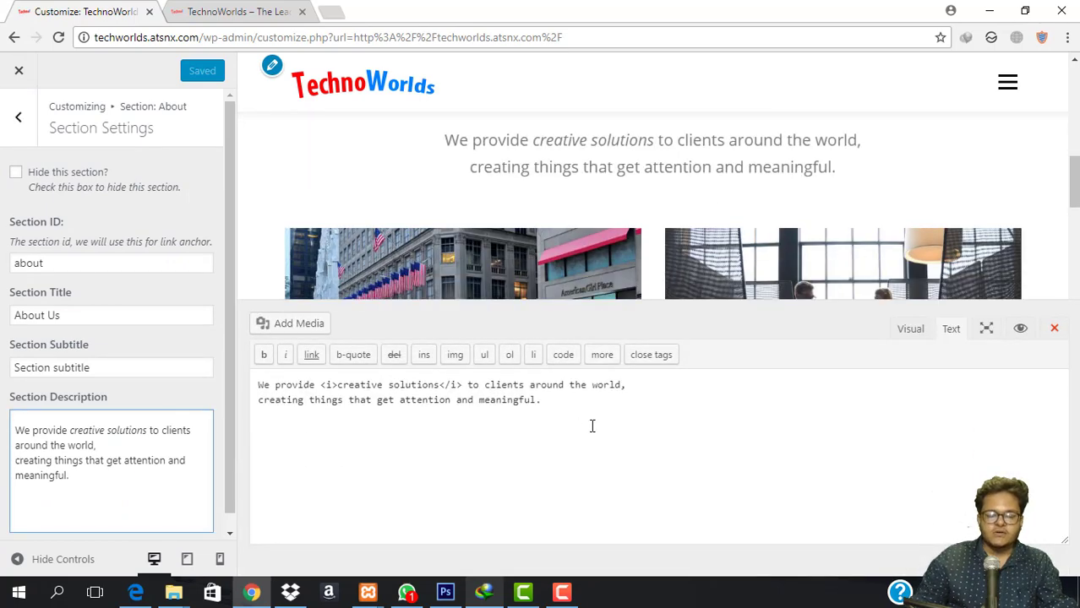
key("shift+Home")
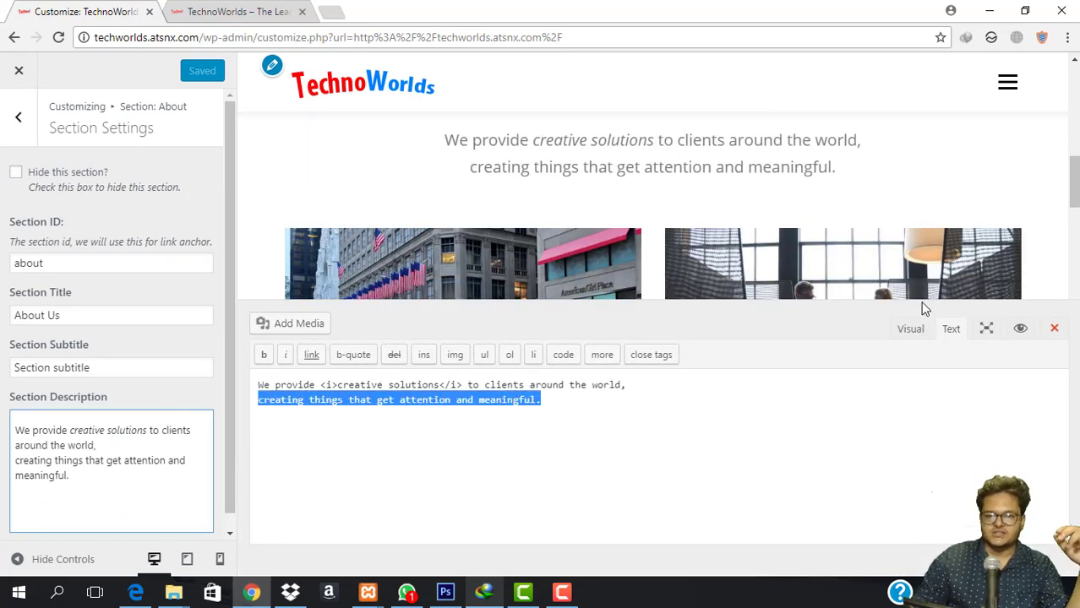
left_click(1054, 328)
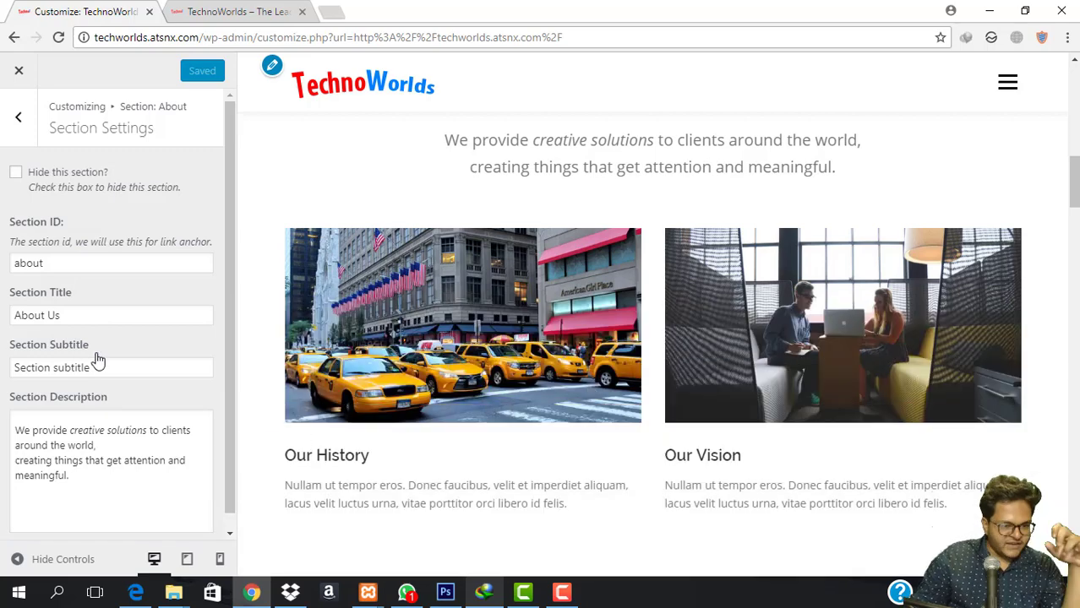
scroll(749, 223, "up", 2)
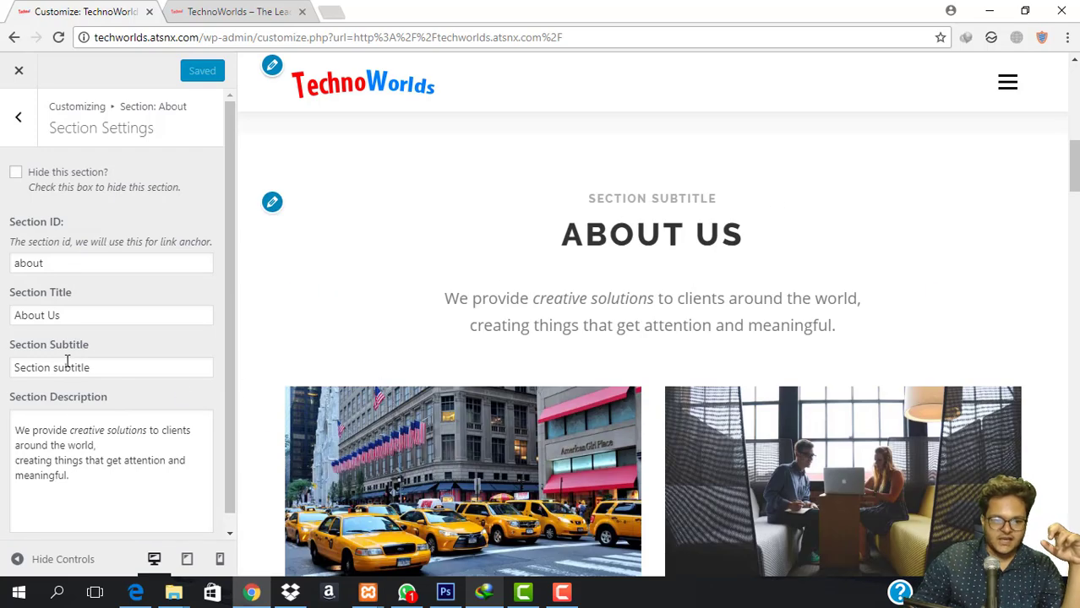
Go back to the sections list and open Section: Services.
left_click(17, 118)
left_click(18, 116)
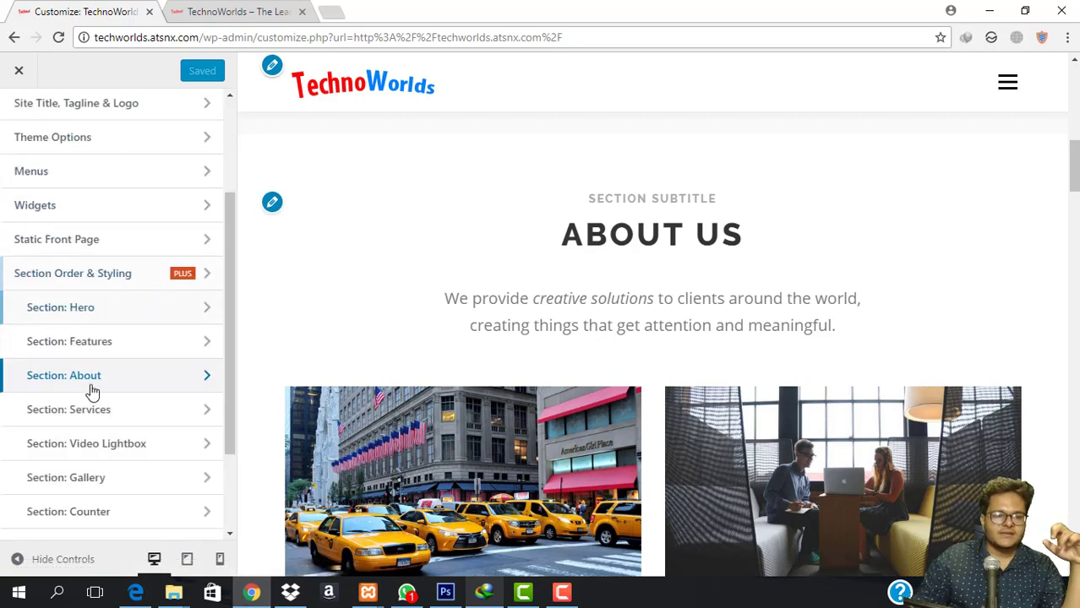
left_click(110, 412)
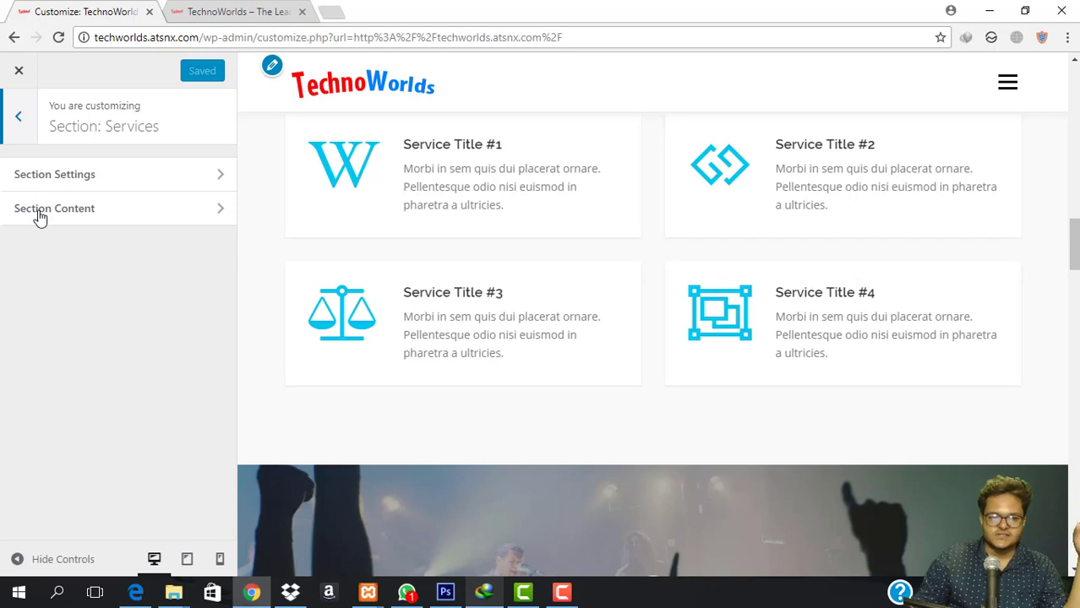
In Services Section Content, set Service Title #1 to the Our History page.
scroll(388, 229, "up", 2)
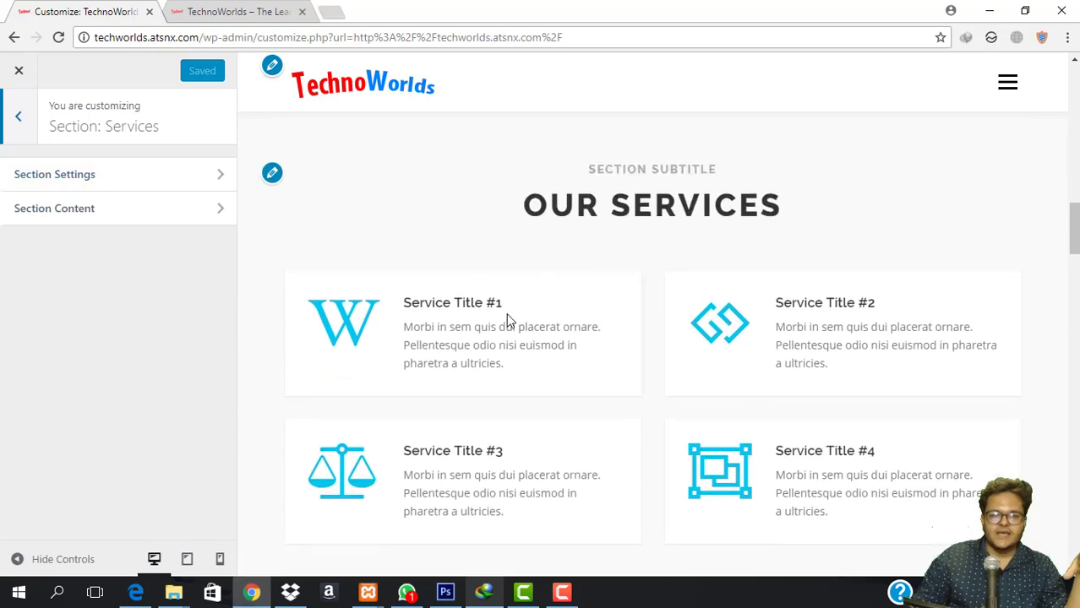
left_click(115, 207)
left_click(122, 210)
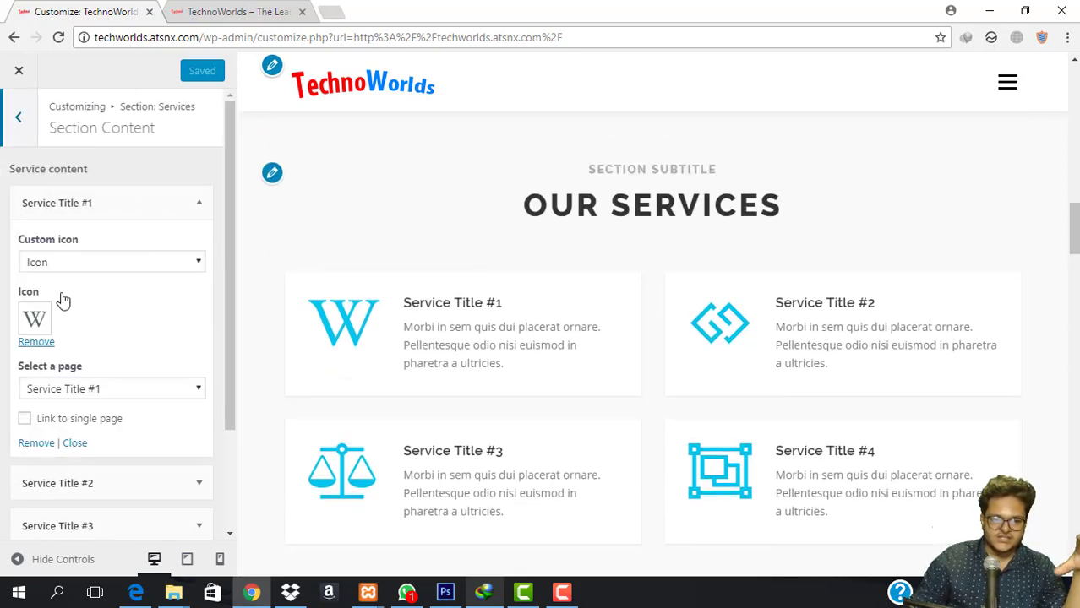
scroll(114, 398, "down", 2)
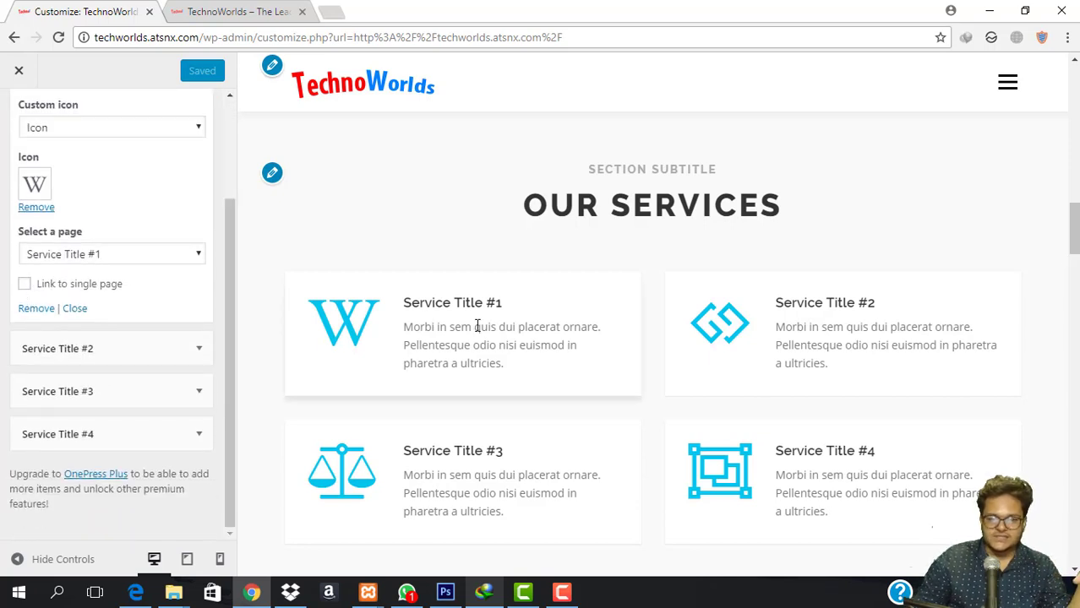
left_click(25, 285)
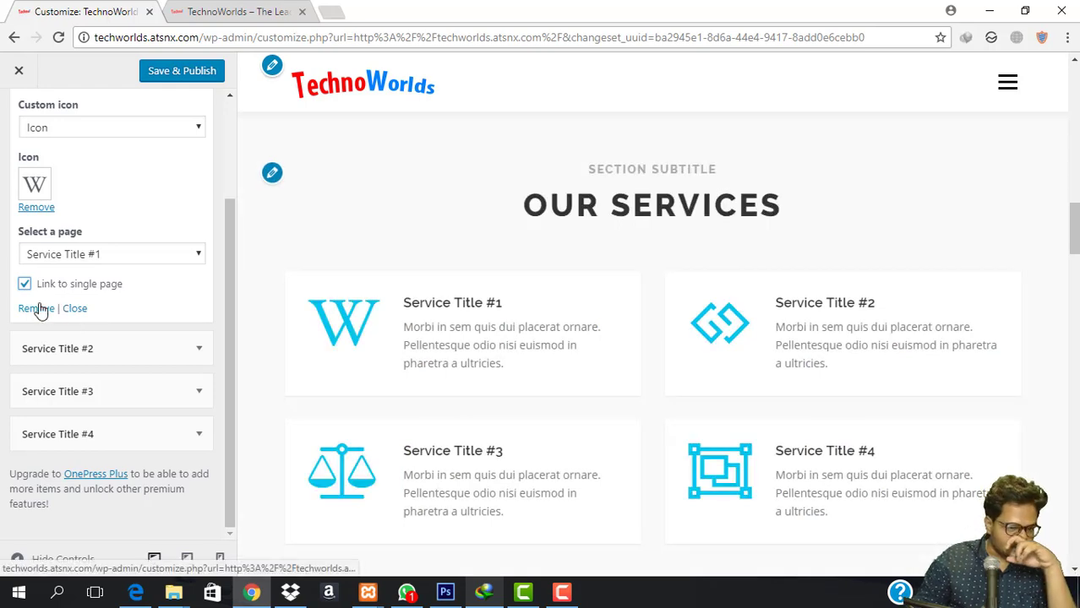
scroll(150, 306, "up", 1)
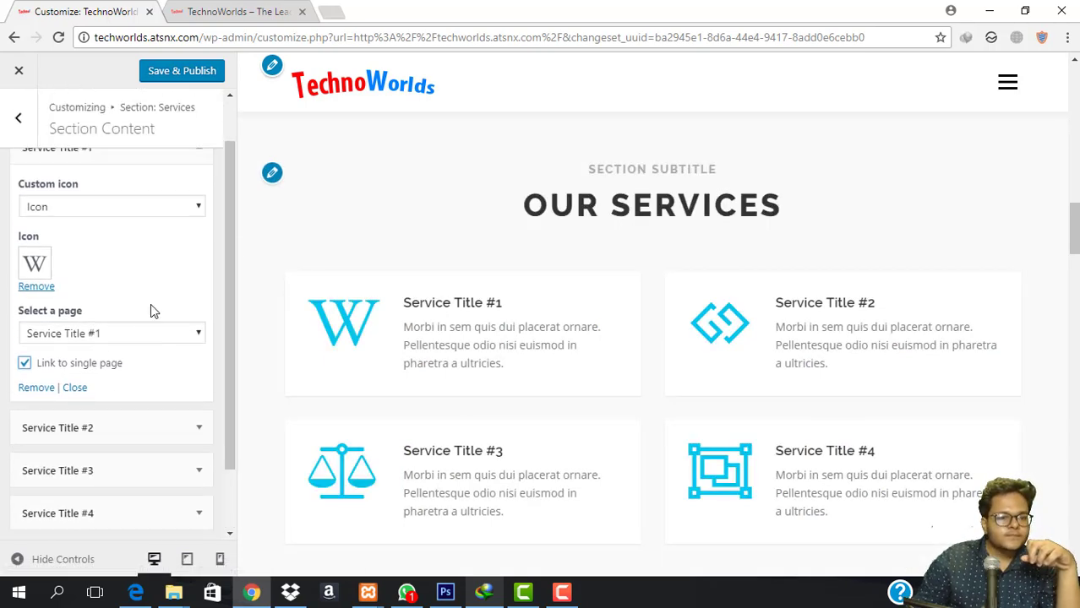
left_click(143, 337)
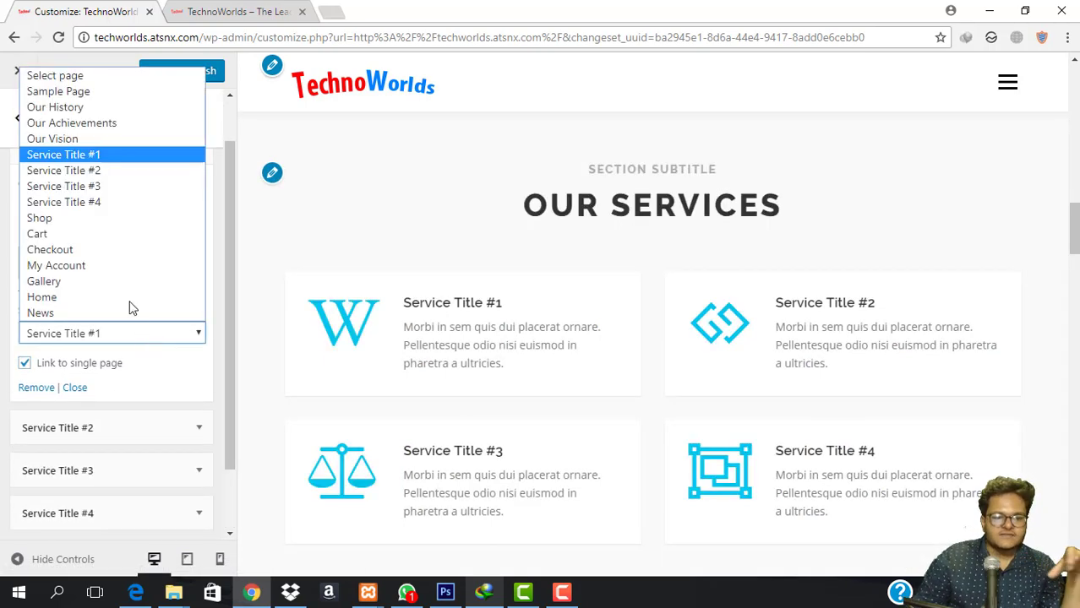
left_click(104, 107)
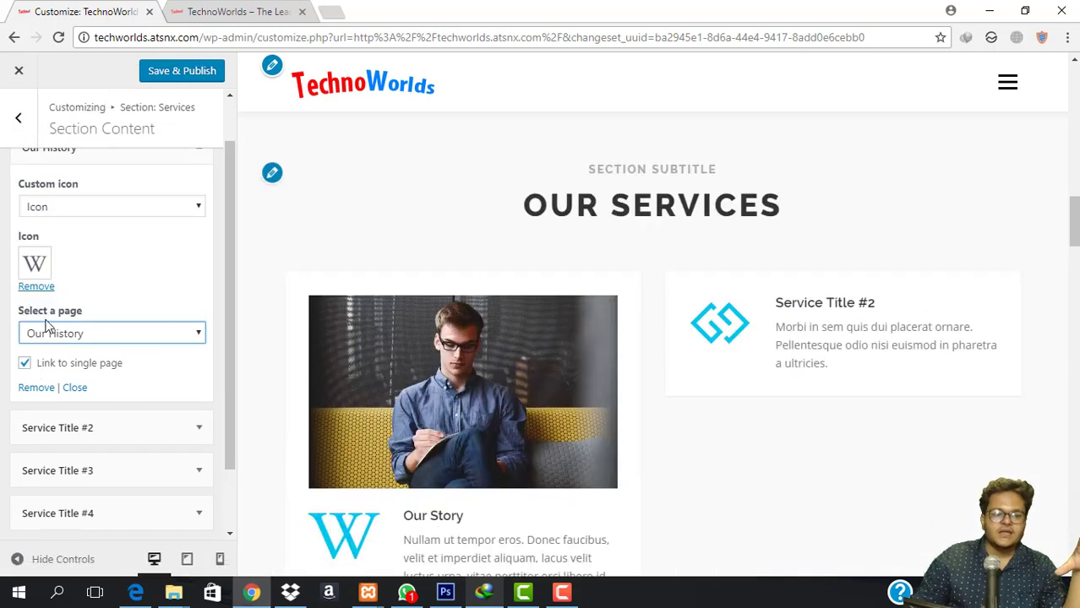
Uncheck Link to single page for the first service and Save & Publish.
scroll(429, 355, "down", 2)
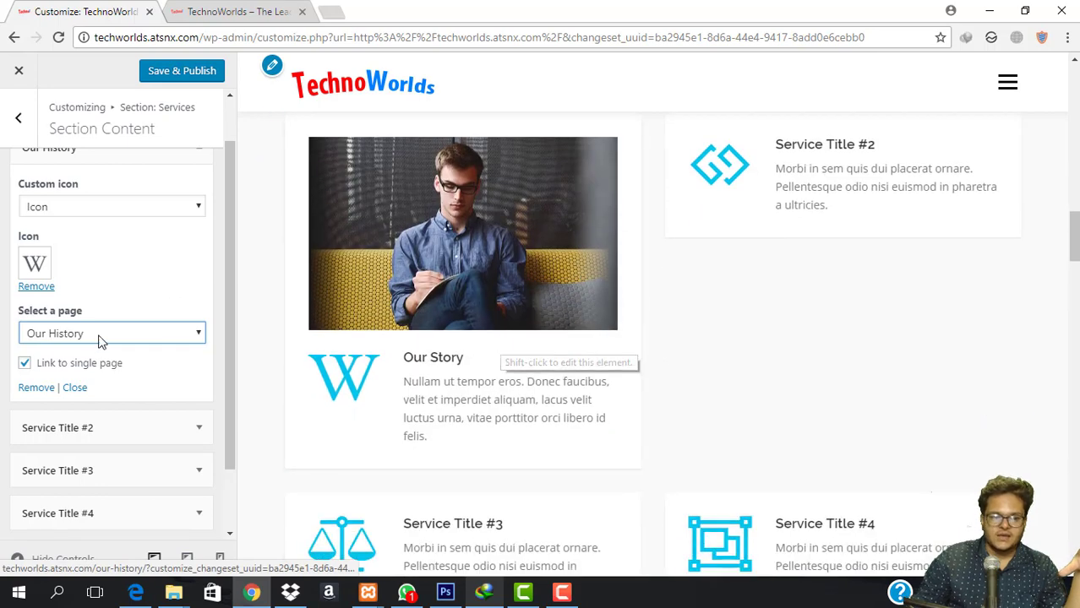
left_click(24, 365)
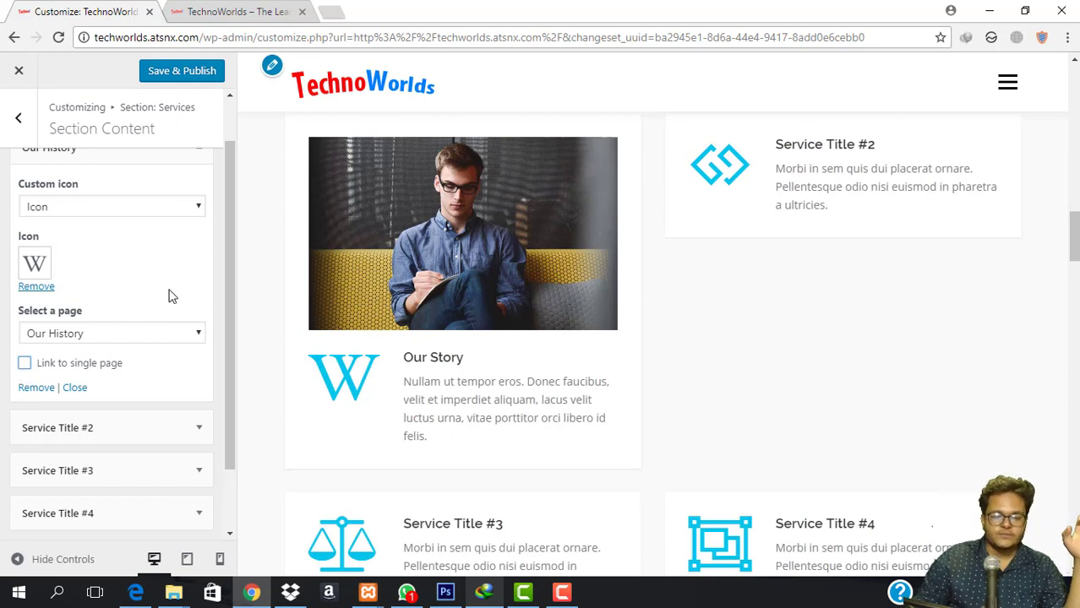
scroll(169, 296, "up", 1)
left_click(182, 70)
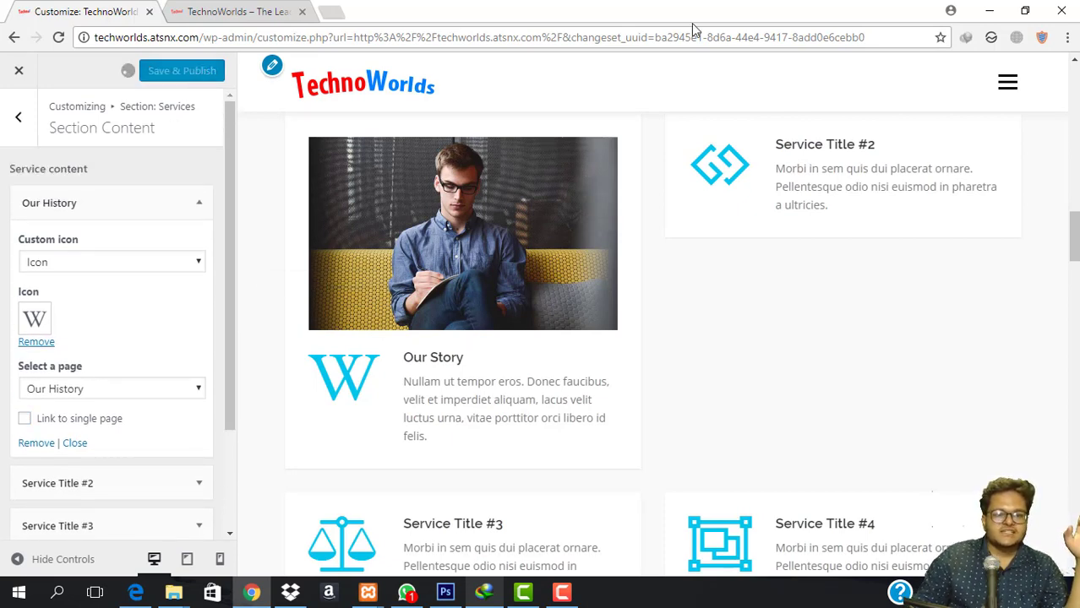
left_click(734, 41)
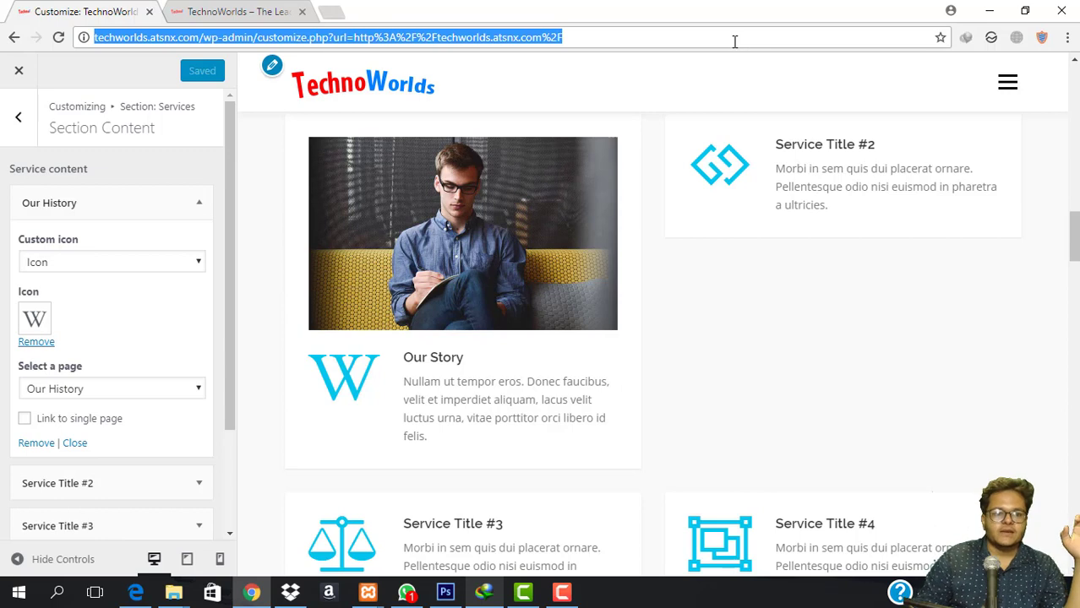
Reload the customizer and open Video Lightbox Section Settings via the Parallax banner's edit icon.
key("Return")
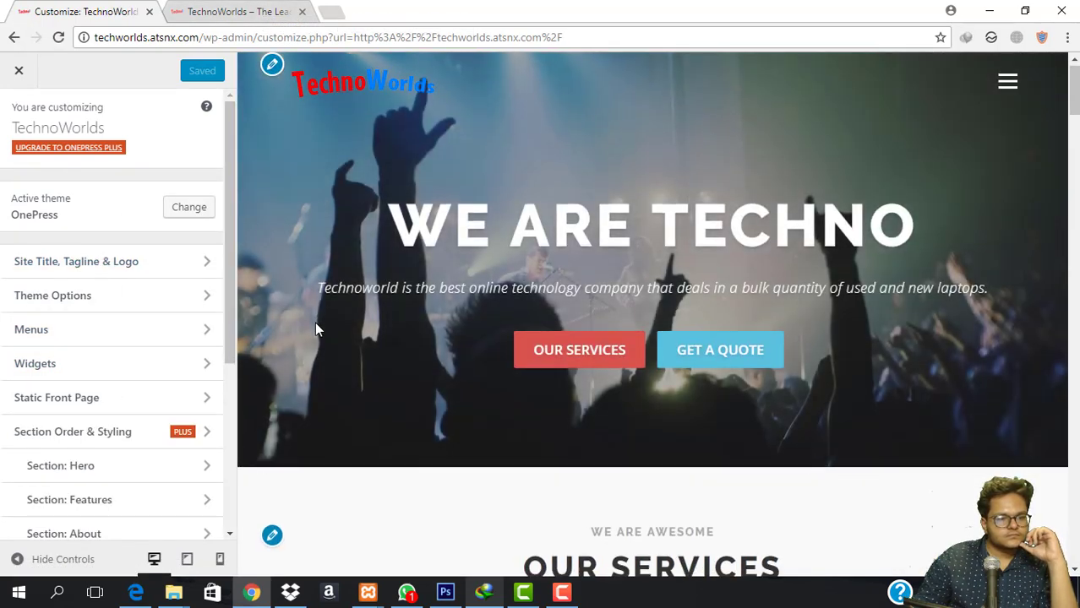
scroll(314, 325, "down", 2)
scroll(84, 254, "down", 2)
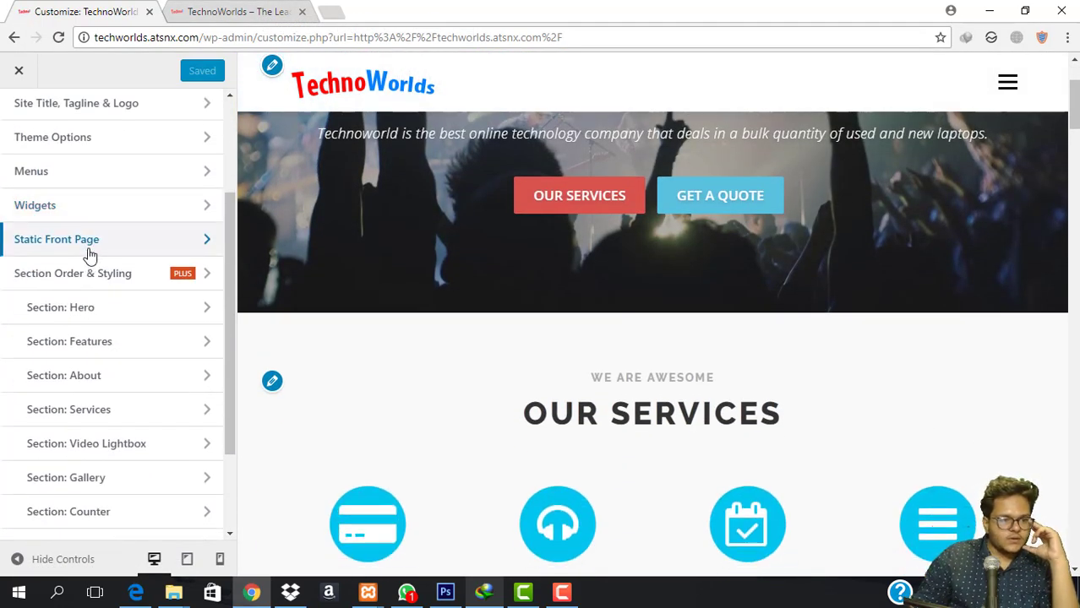
scroll(110, 351, "down", 1)
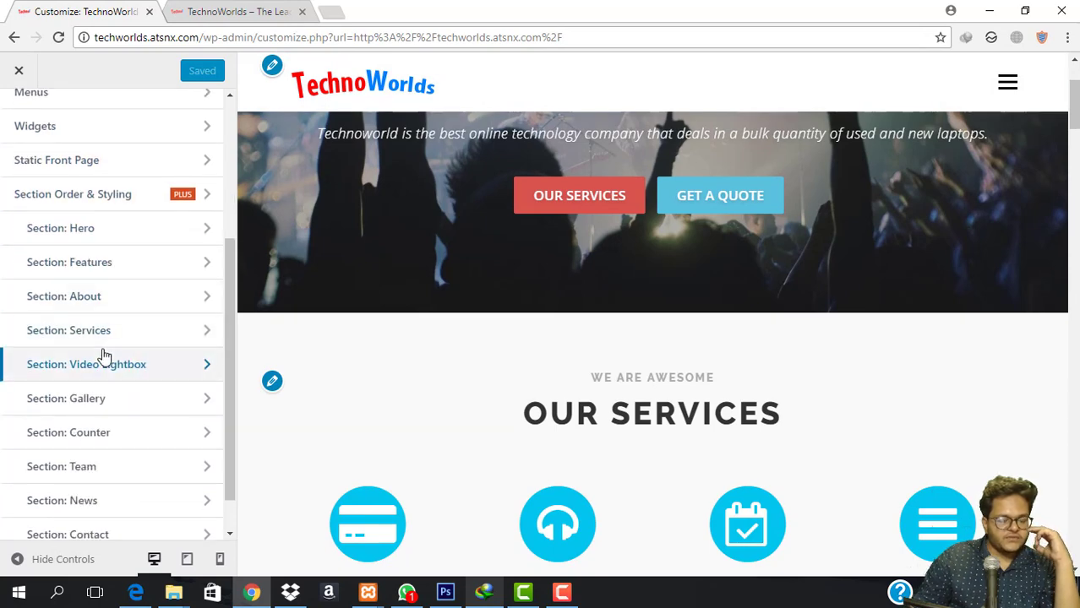
scroll(473, 346, "down", 8)
scroll(464, 354, "down", 8)
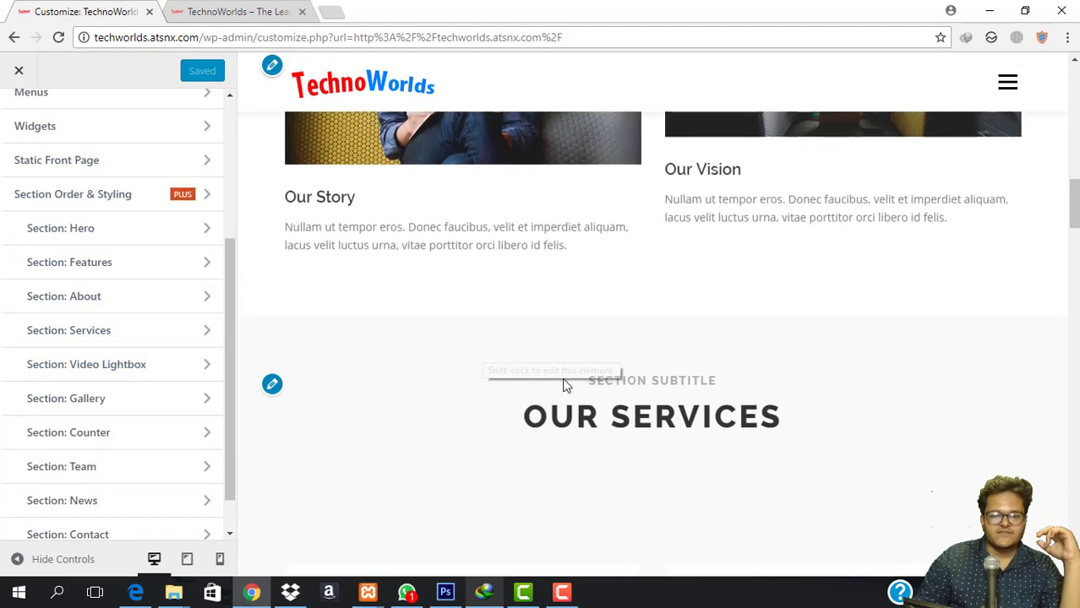
scroll(615, 293, "down", 5)
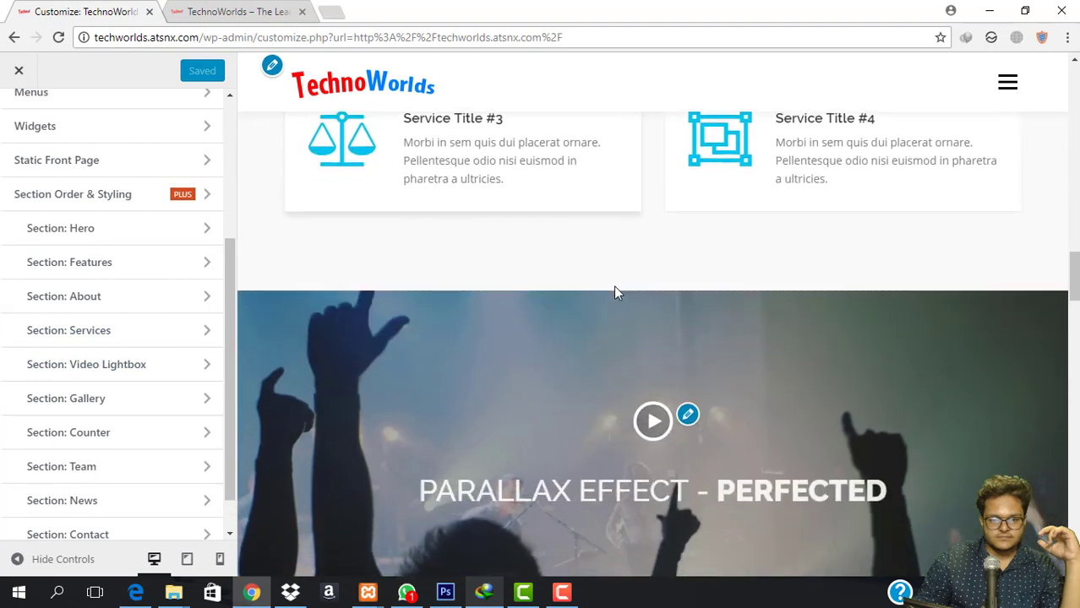
left_click(688, 258)
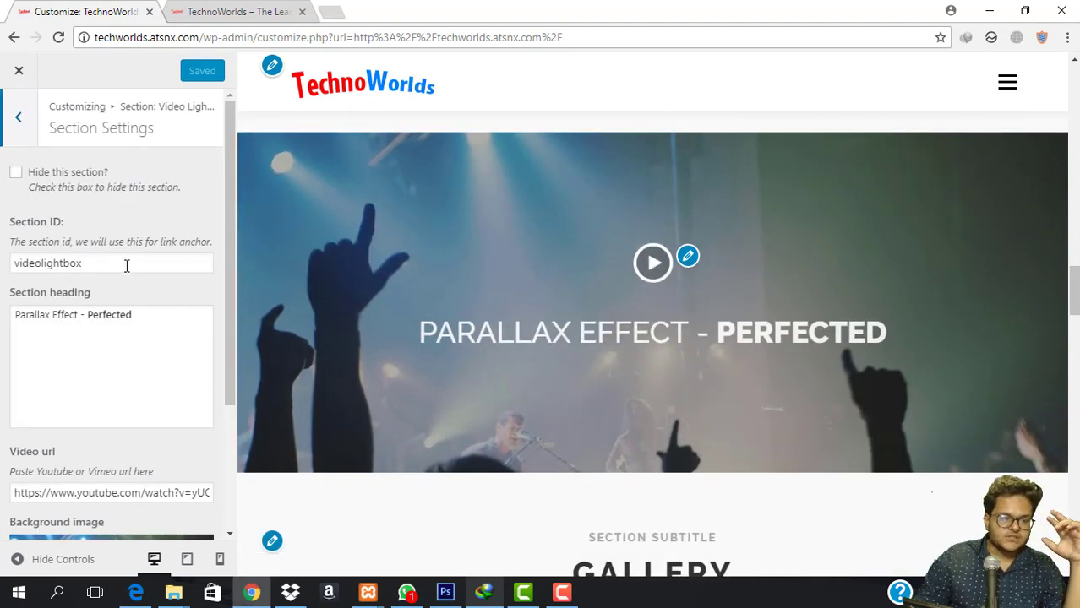
Tick 'Hide this section?' for Video Lightbox and go back to the sections list.
scroll(173, 354, "down", 2)
scroll(149, 333, "up", 2)
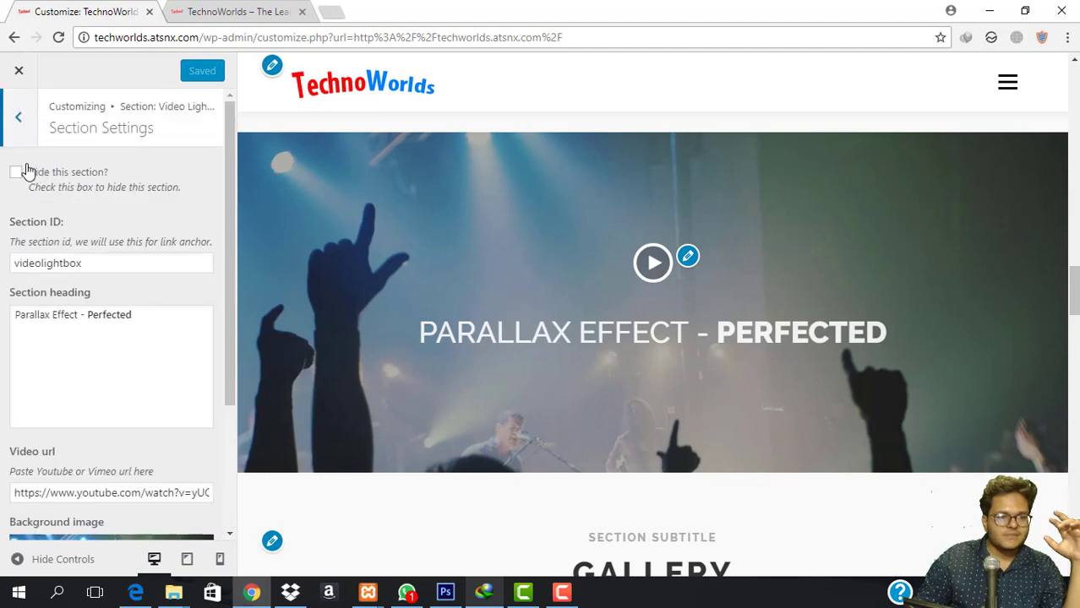
left_click(17, 174)
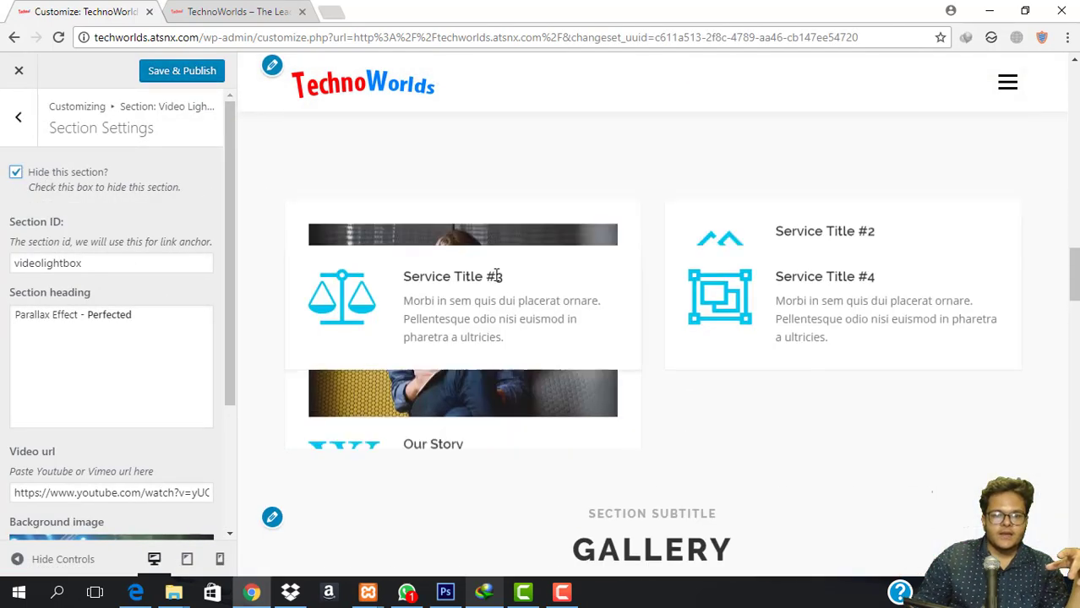
left_click(19, 118)
left_click(17, 130)
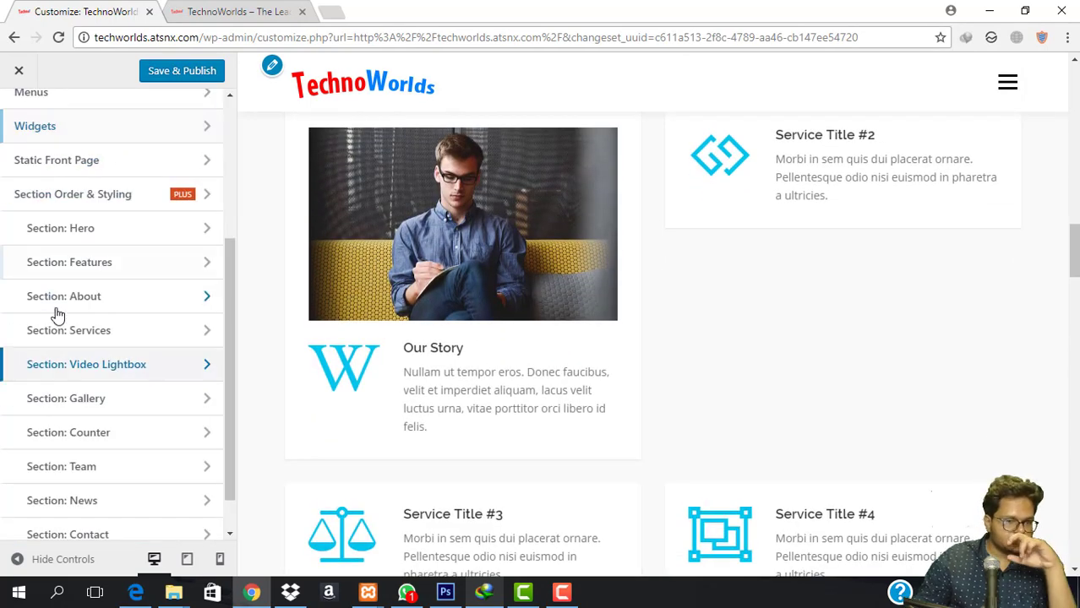
Set the Our Story service item's page to 'Select page' and Save & Publish.
left_click(108, 338)
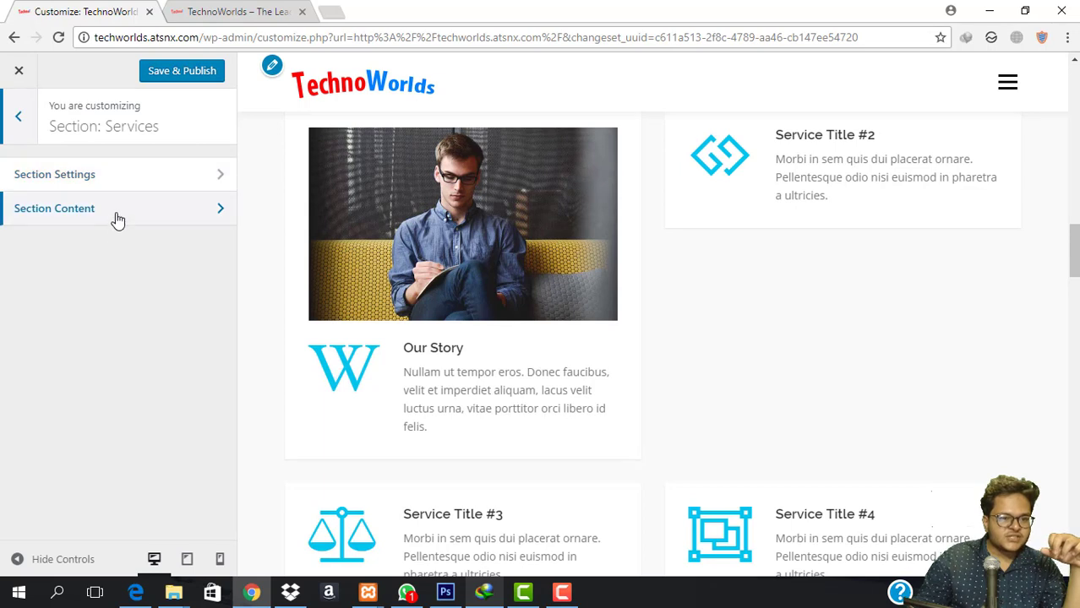
left_click(116, 218)
left_click(130, 204)
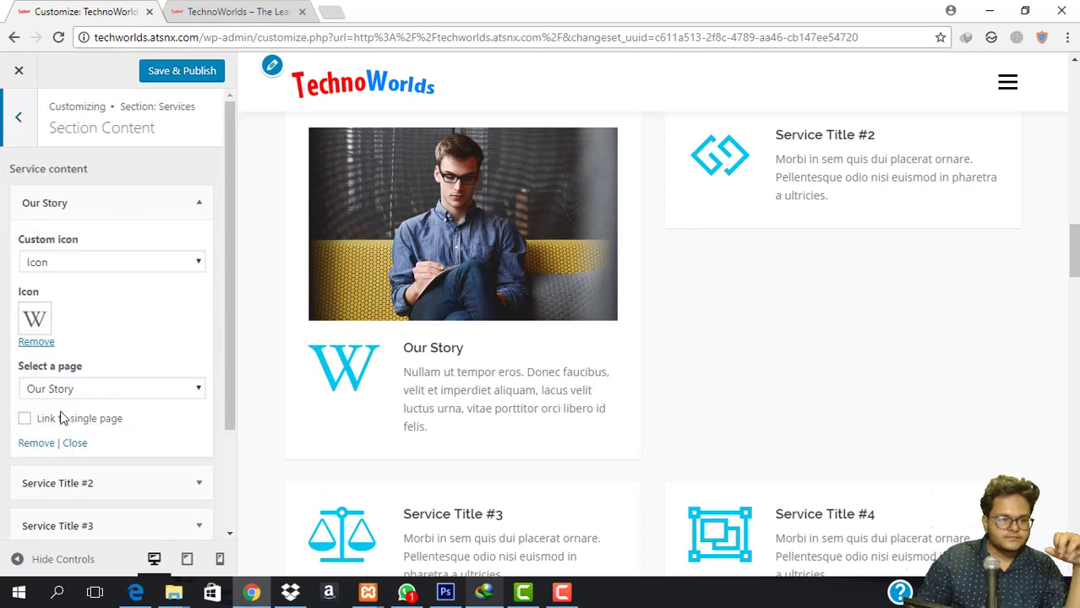
left_click(107, 397)
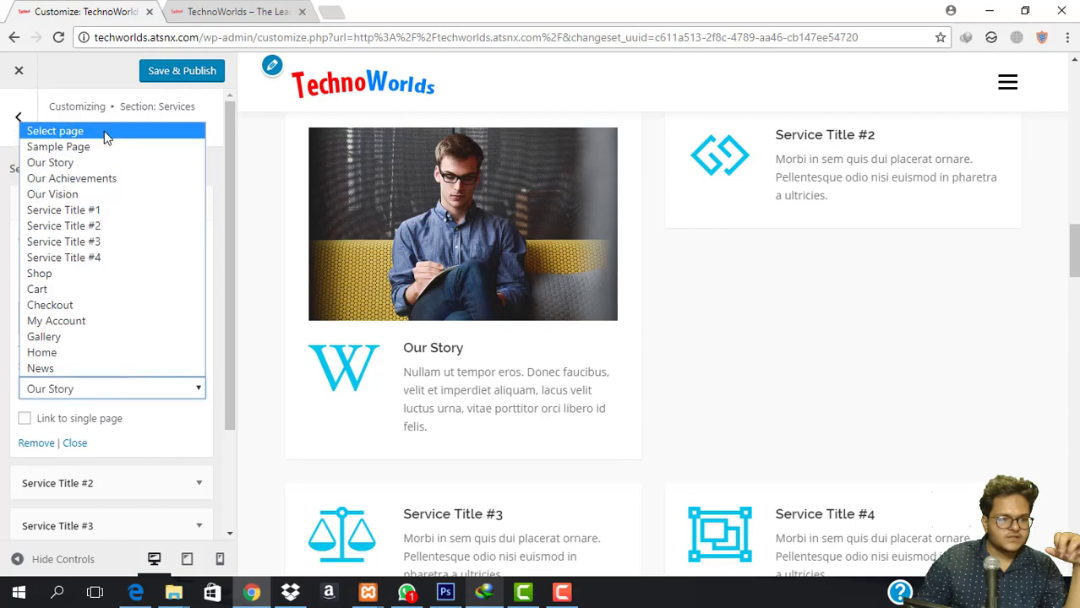
left_click(105, 132)
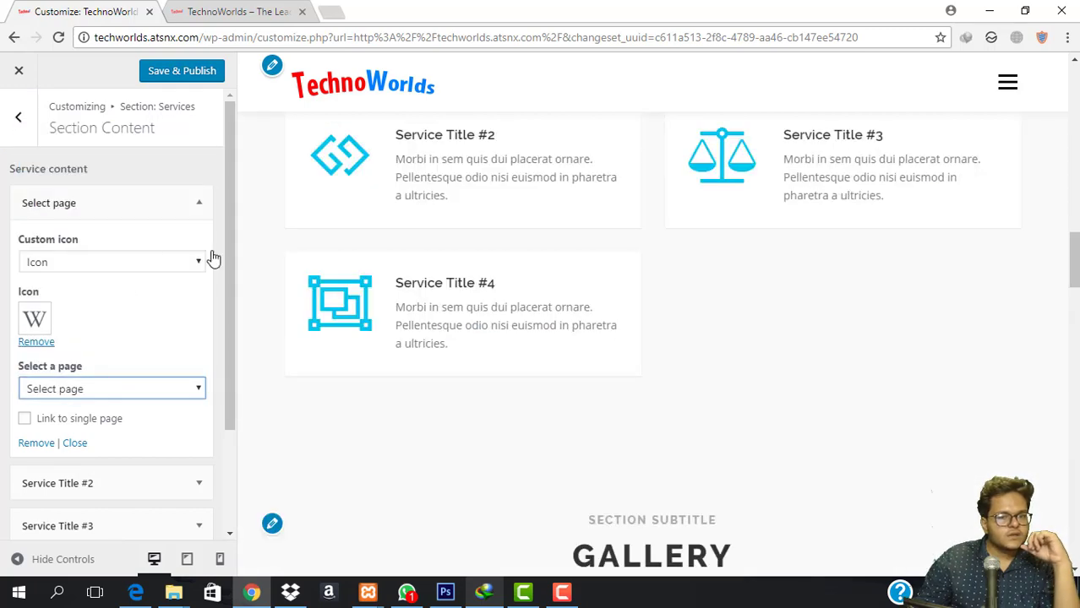
scroll(601, 309, "up", 3)
scroll(602, 313, "down", 1)
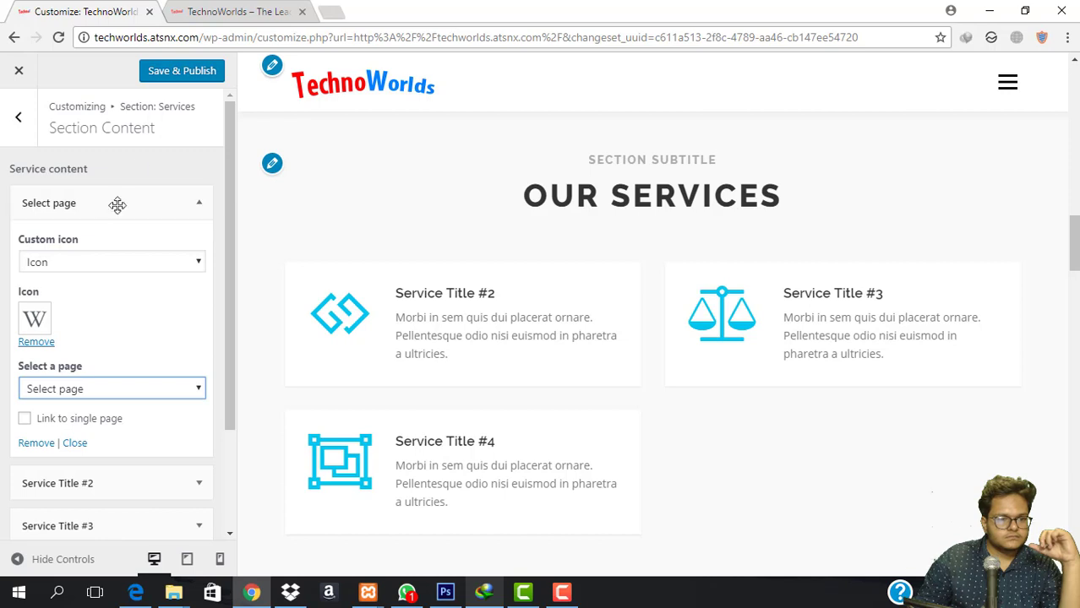
left_click(189, 75)
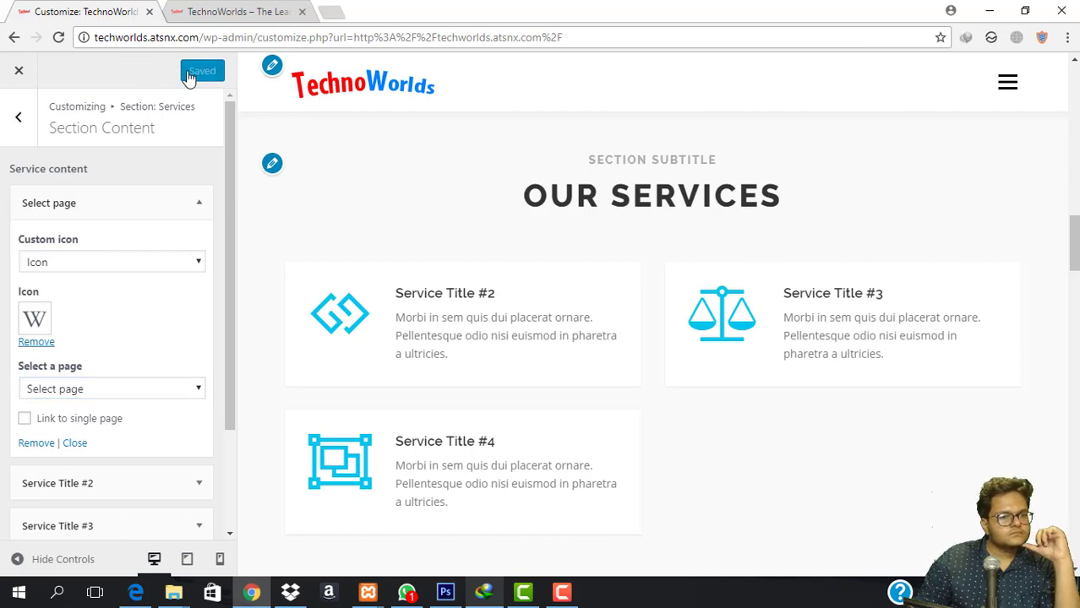
Remove the Our Story item and return to the sections list.
left_click(36, 443)
left_click(25, 137)
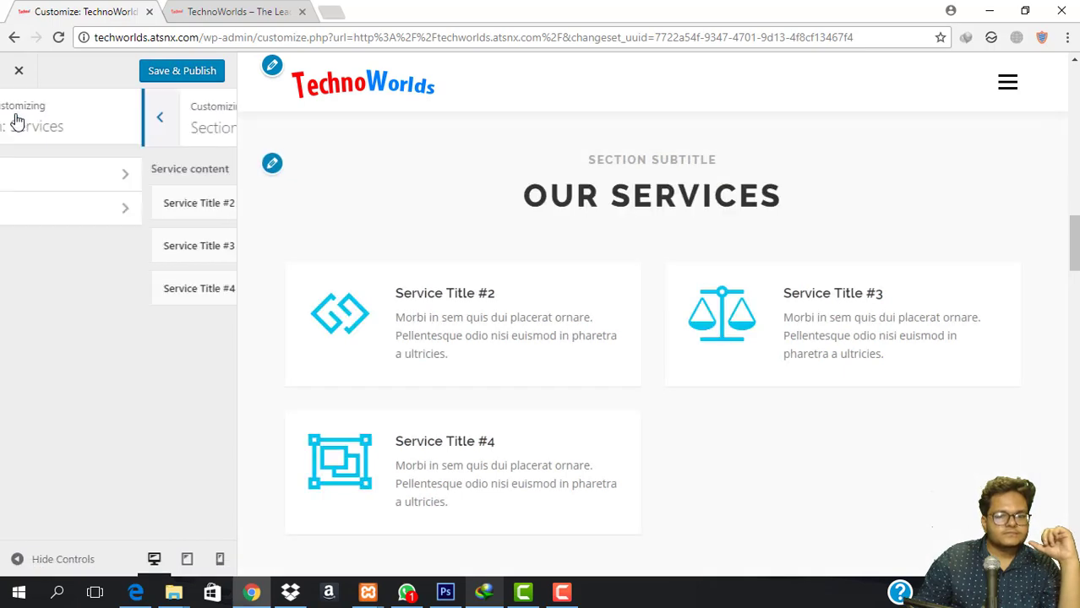
left_click(21, 117)
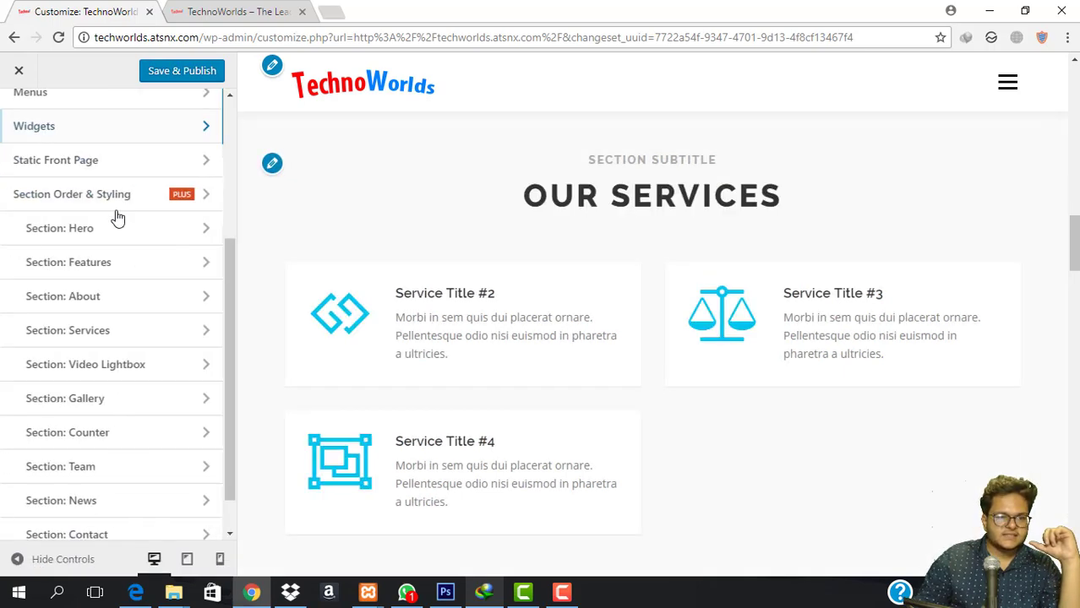
Tick 'Hide this section?' in Gallery Section Settings and return to the sections list.
left_click(149, 373)
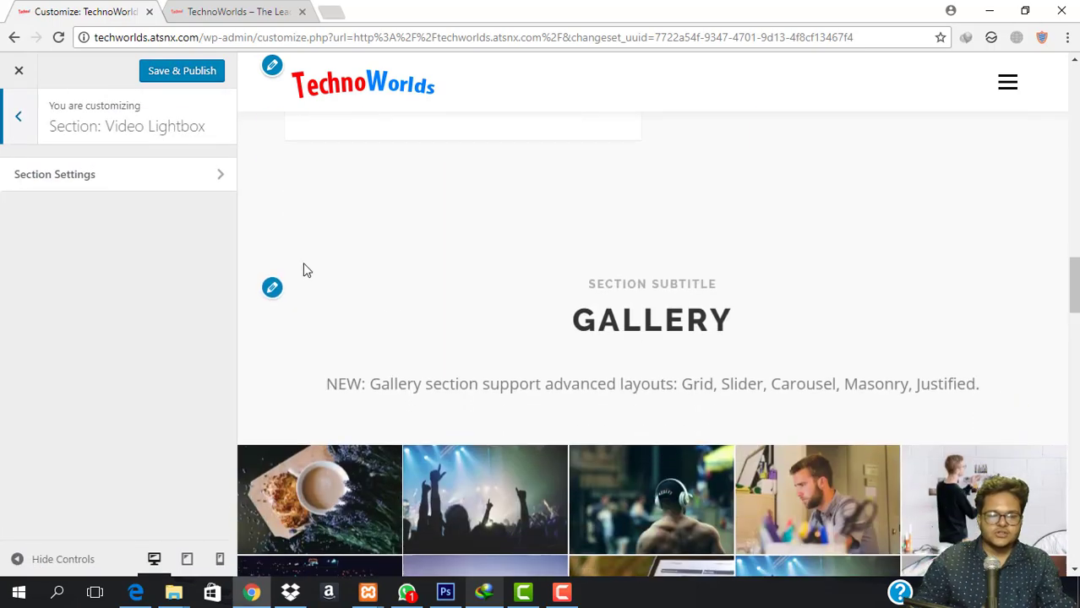
left_click(18, 116)
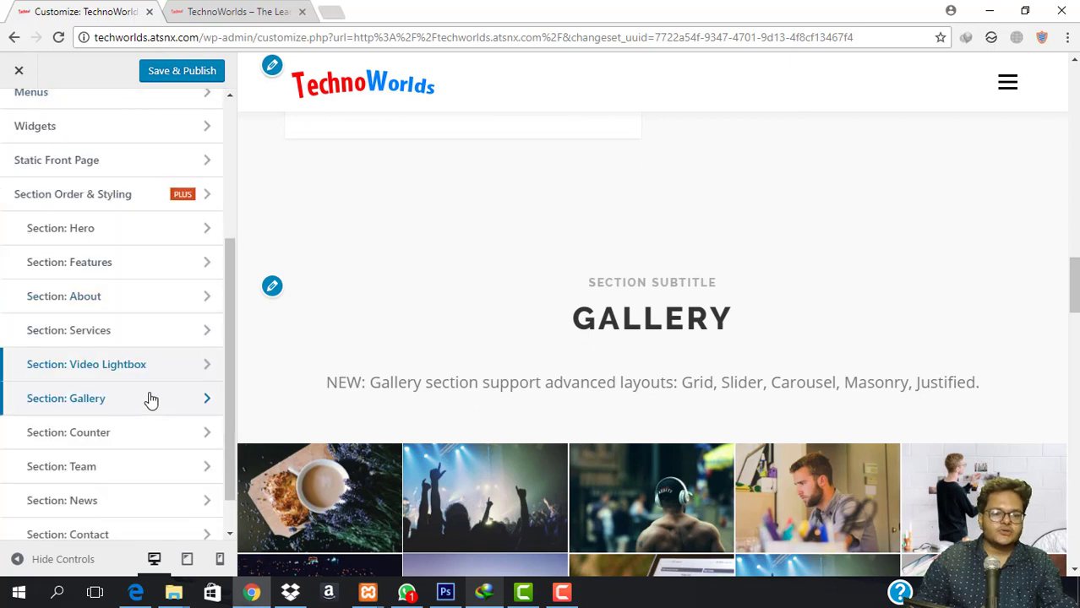
left_click(149, 398)
left_click(18, 116)
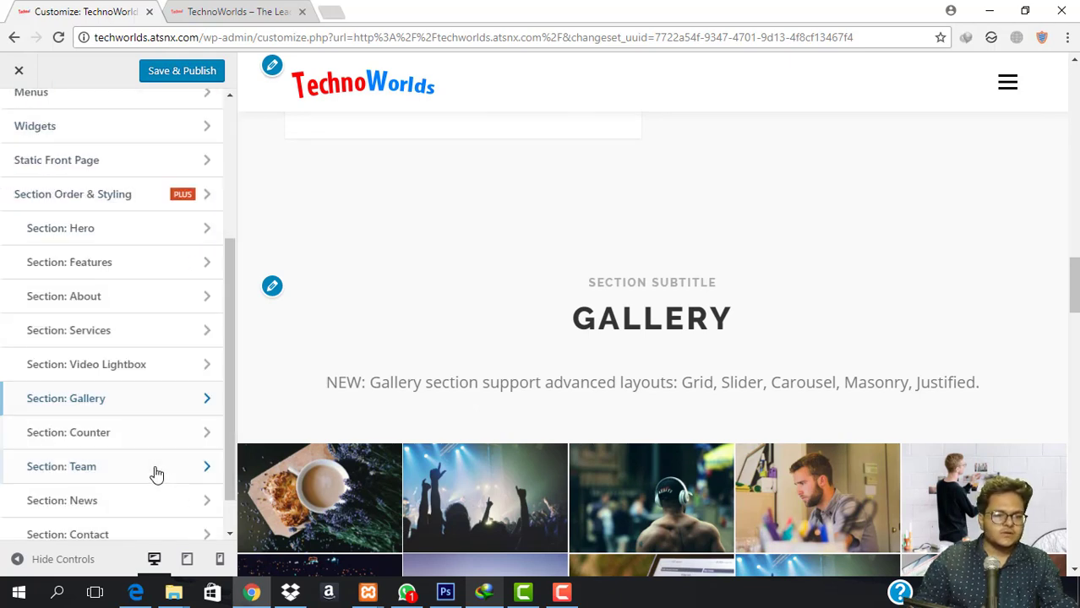
left_click(140, 407)
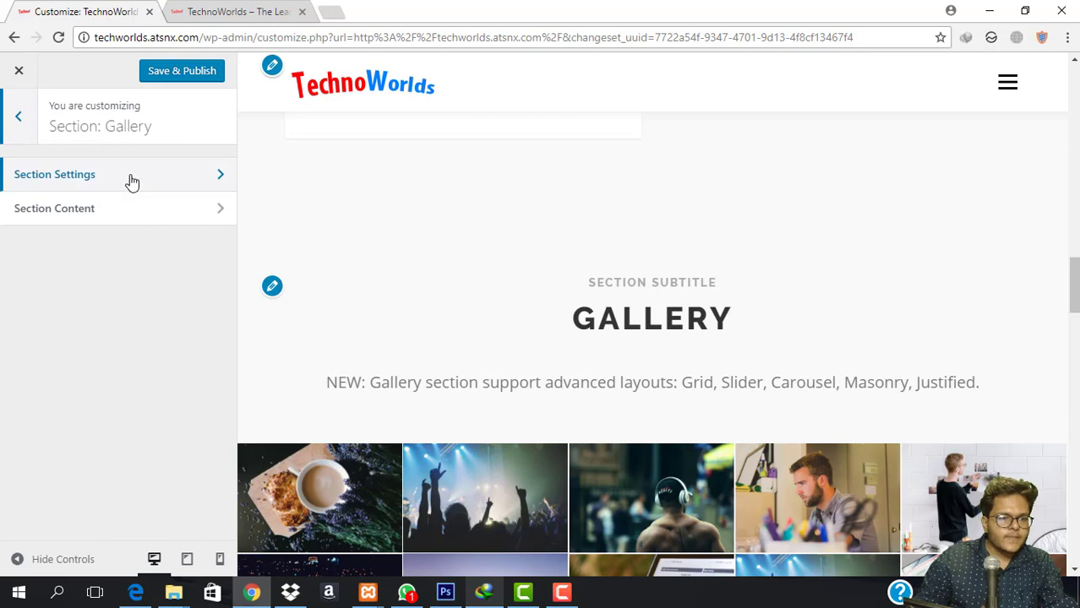
left_click(133, 180)
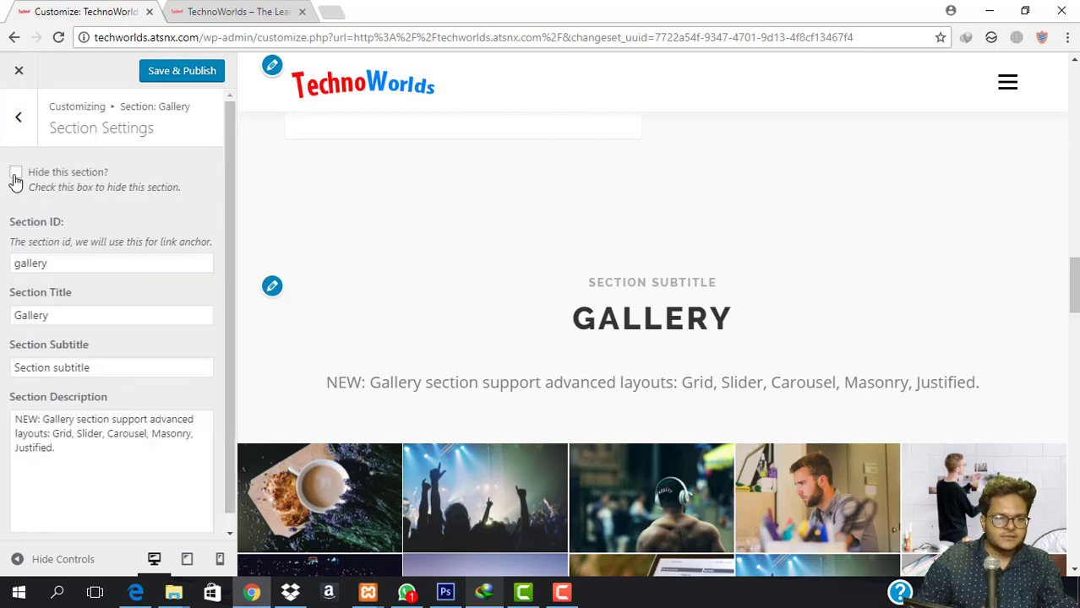
left_click(15, 175)
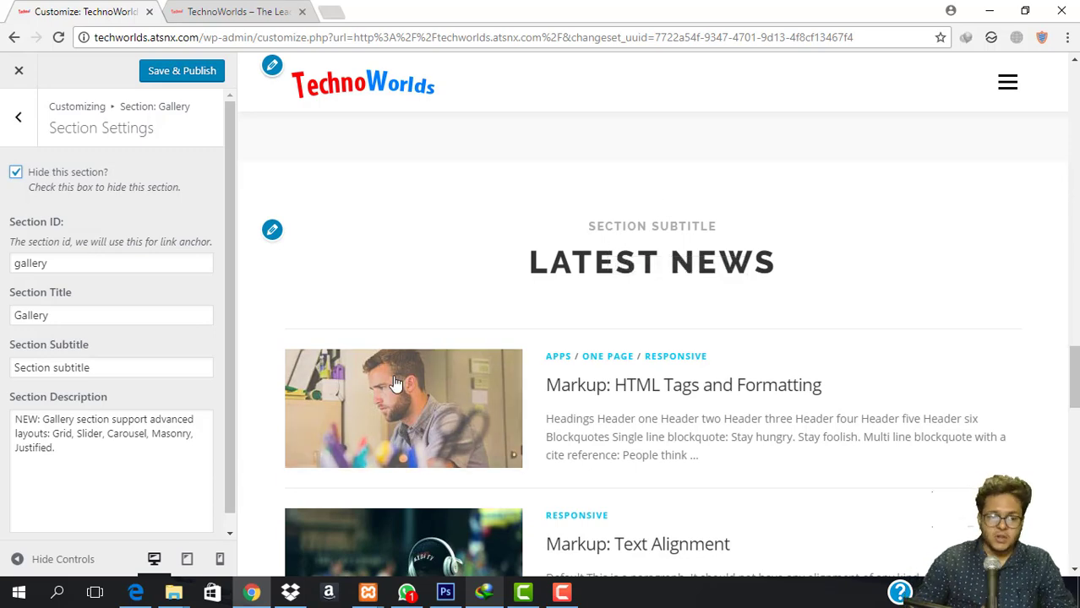
scroll(689, 333, "down", 4)
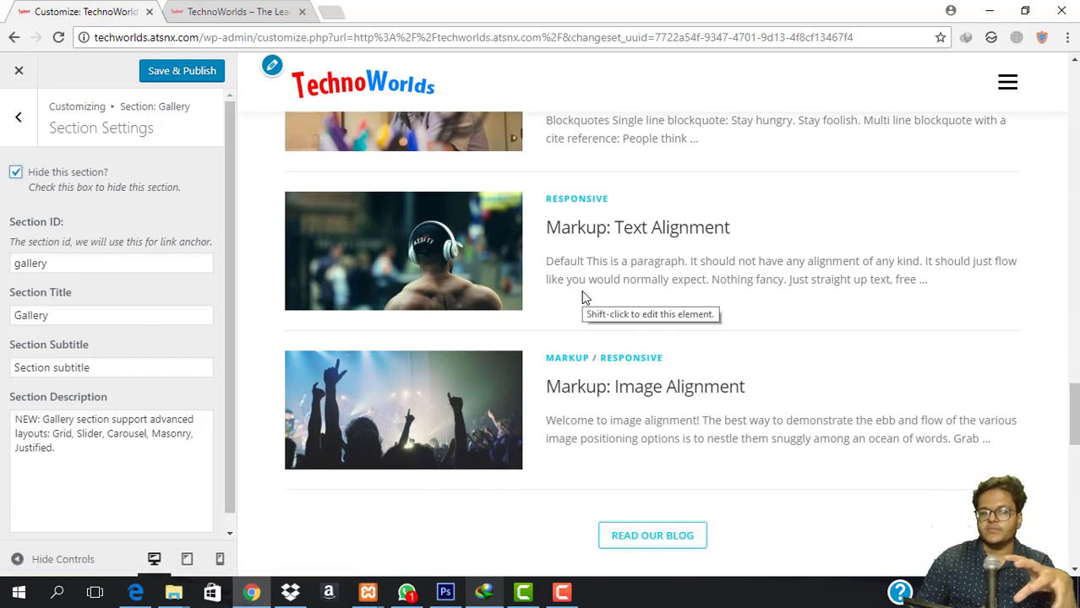
left_click(18, 117)
left_click(17, 118)
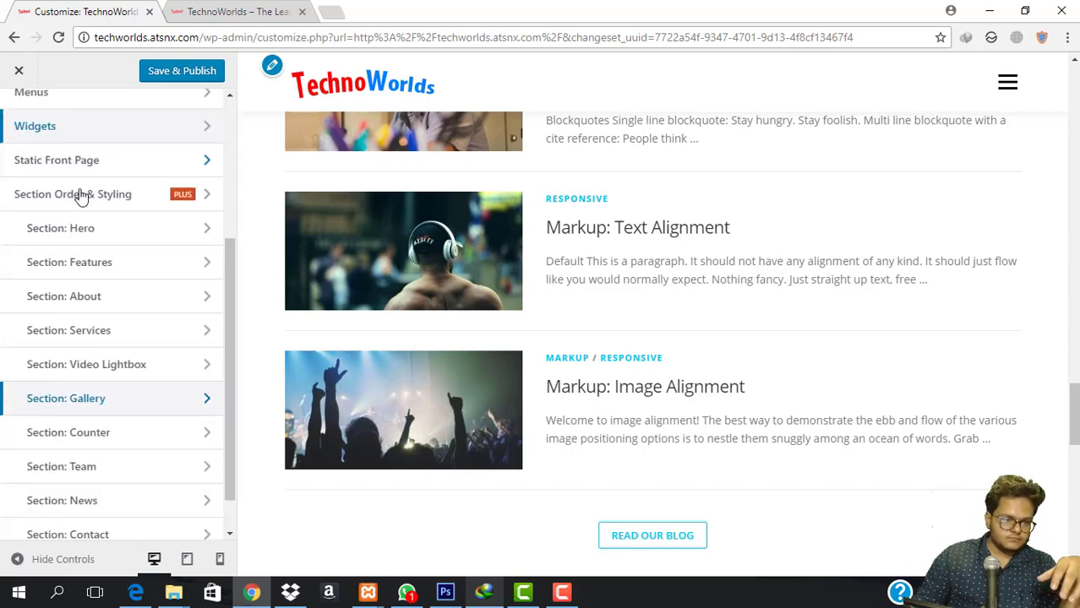
Check the live site's counters, then expand the Projects completed (368) item in Counter Section Content.
scroll(690, 279, "down", 7)
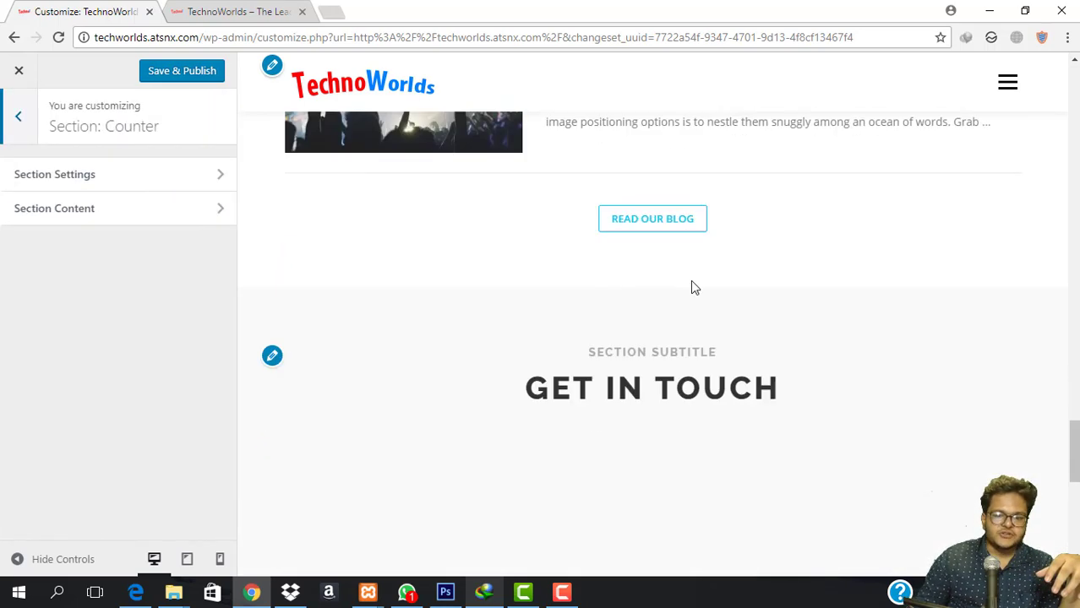
left_click(175, 5)
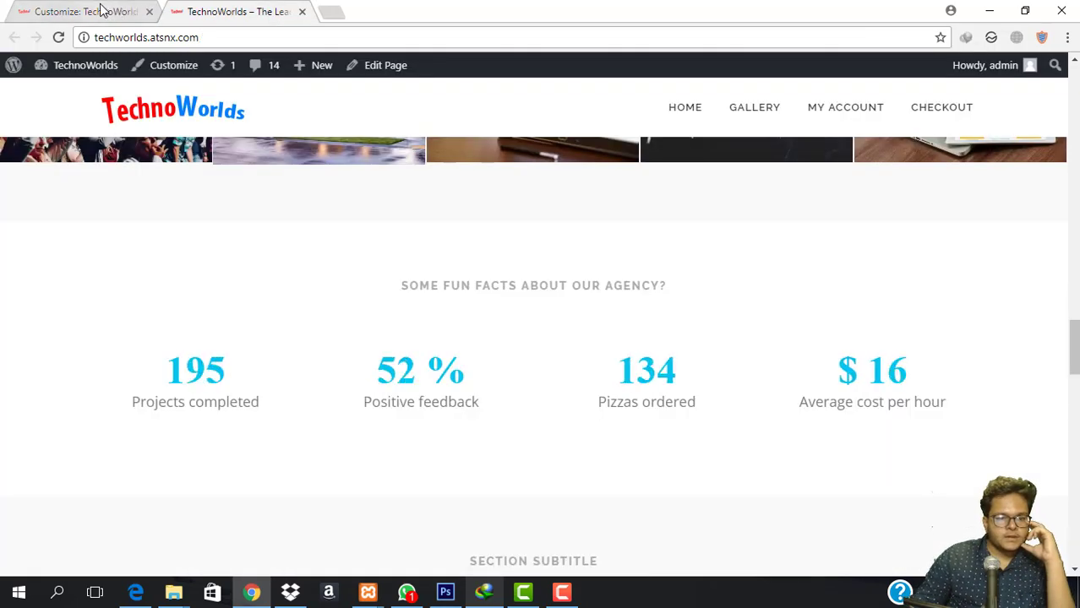
left_click(102, 10)
left_click(93, 317)
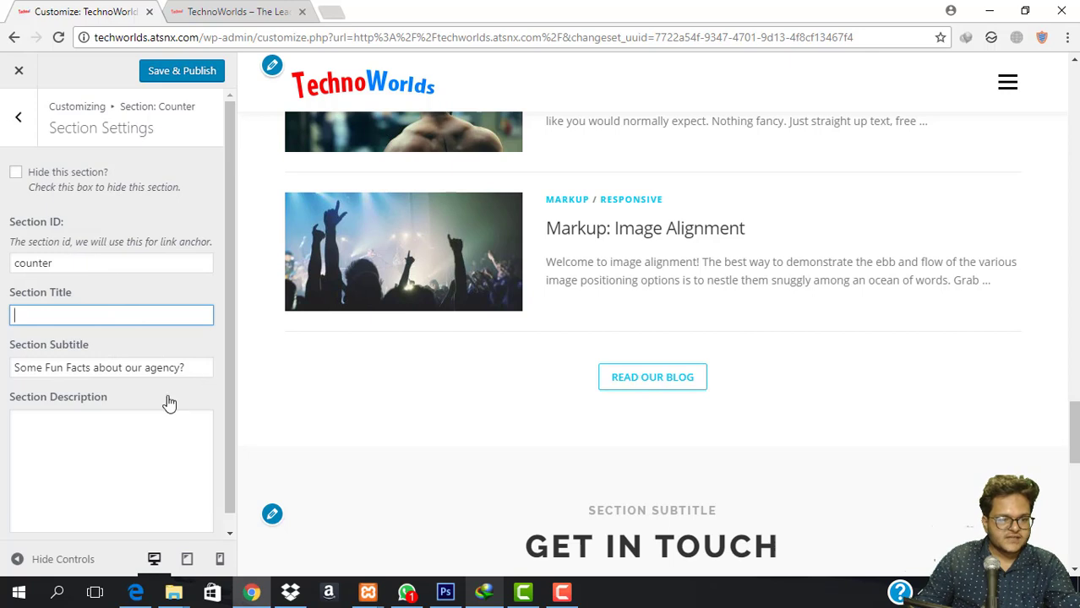
left_click(17, 117)
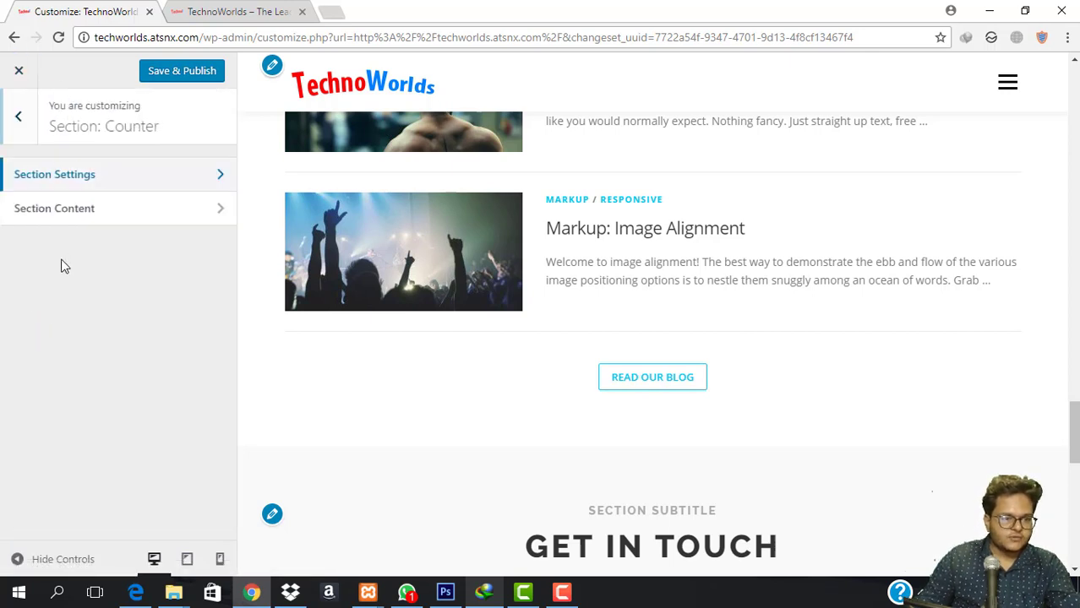
left_click(60, 209)
left_click(131, 201)
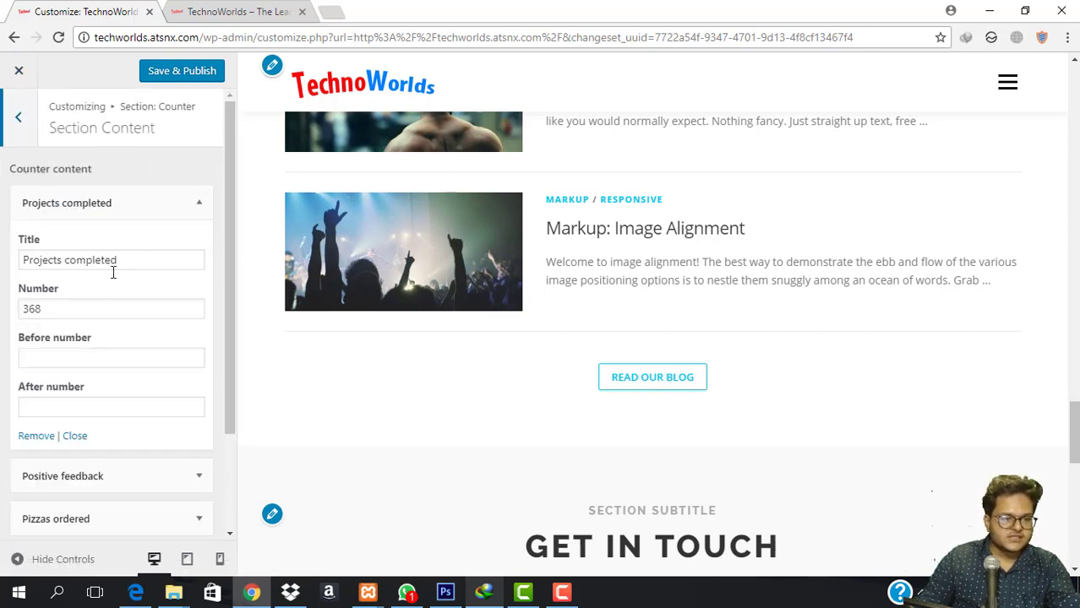
Rename the Projects completed counter to 'Laptop Delivered' and set its number to 36895.
double_click(141, 261)
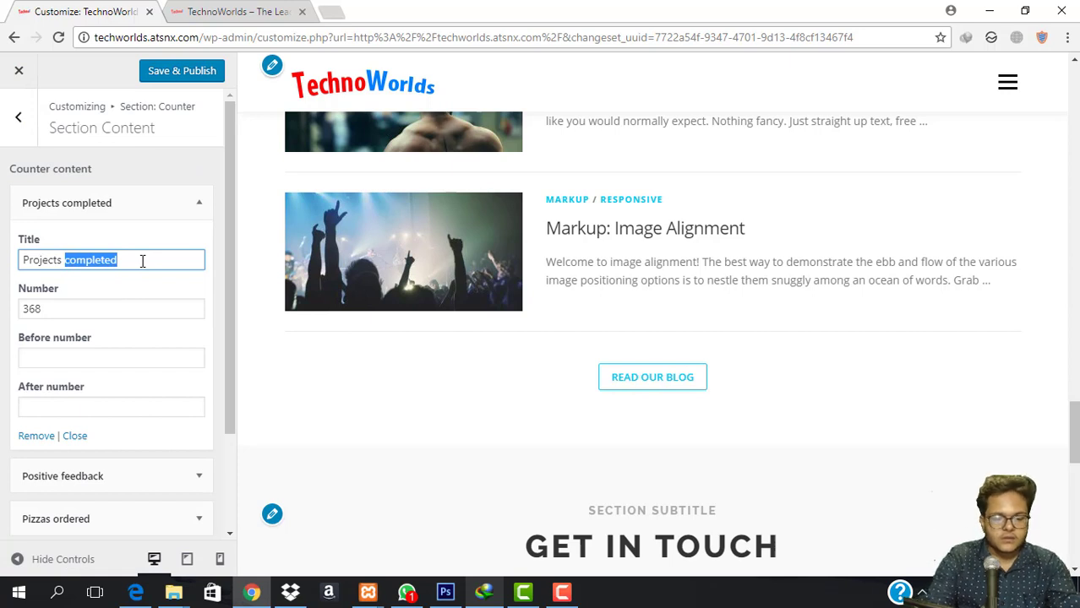
type("Delivere")
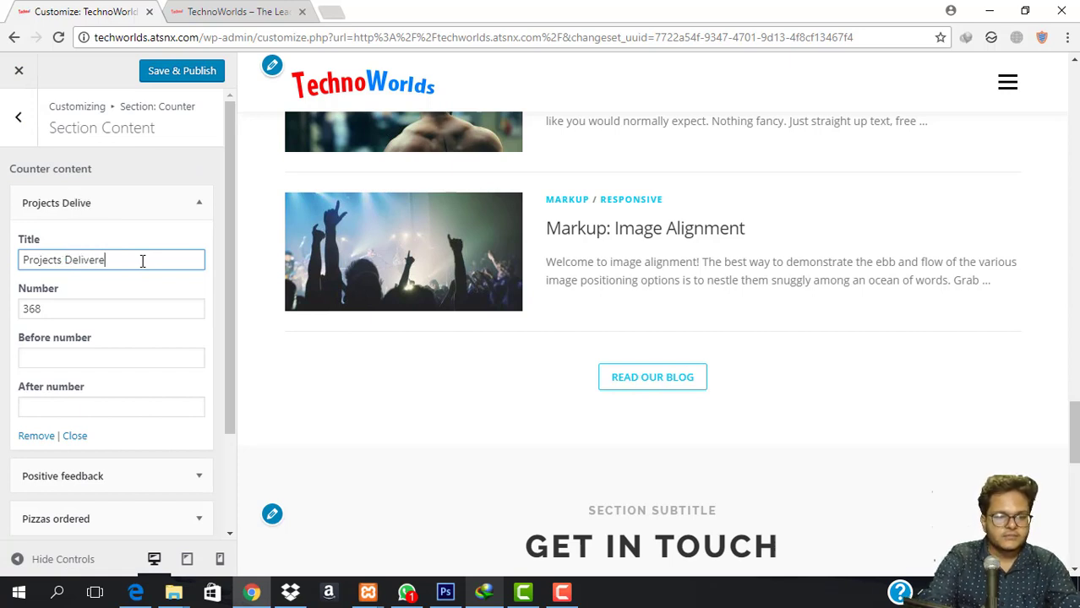
type("d")
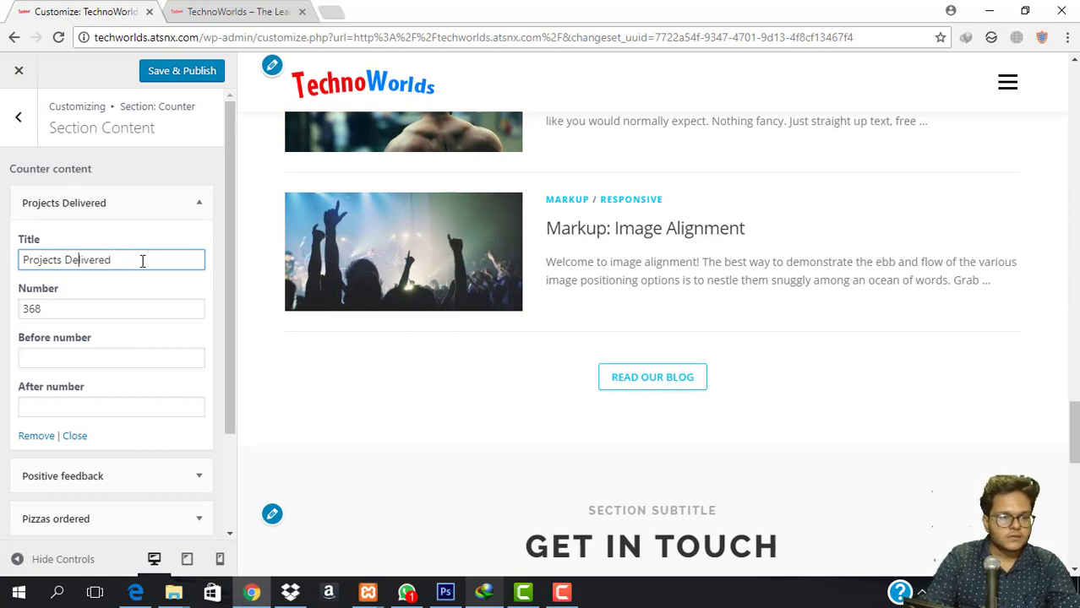
key("BackSpace")
key("BackSpace")
key("BackSpace")
key("BackSpace")
key("BackSpace")
key("BackSpace")
key("BackSpace")
key("BackSpace")
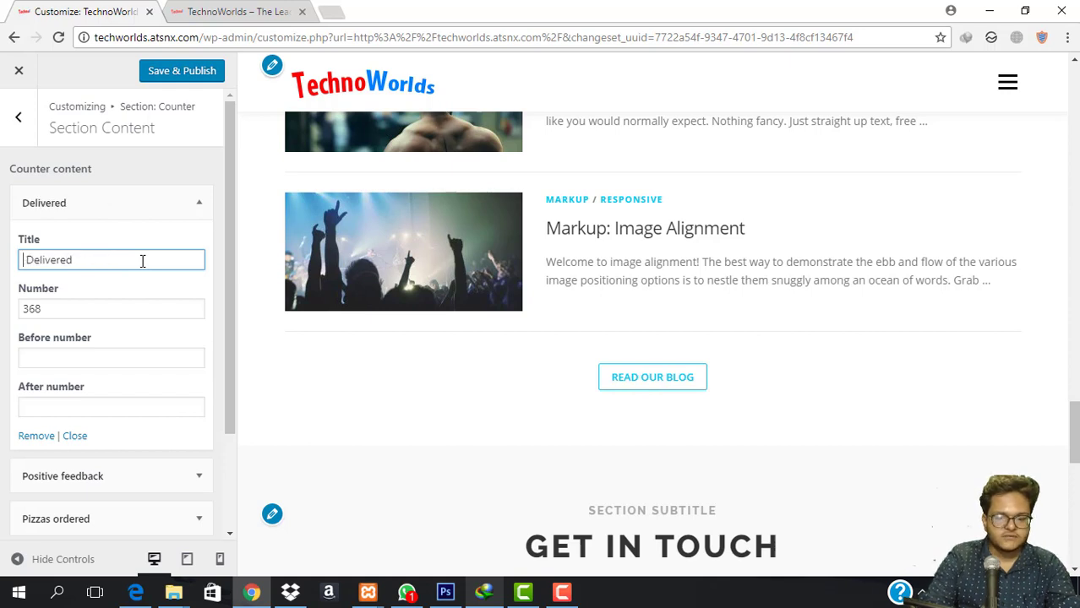
type("Laptop")
key("BackSpace")
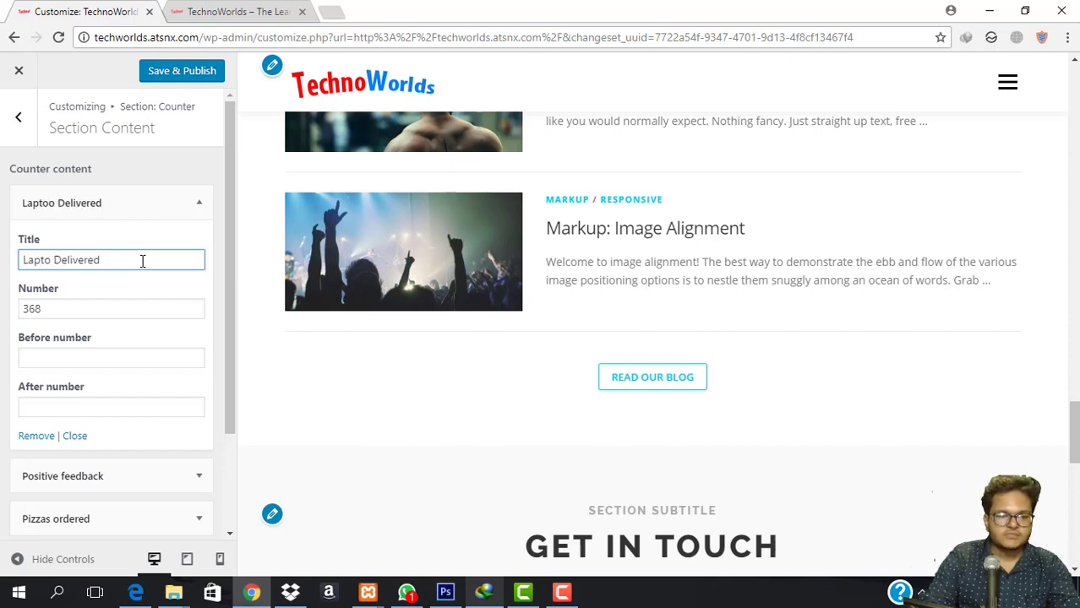
type("p")
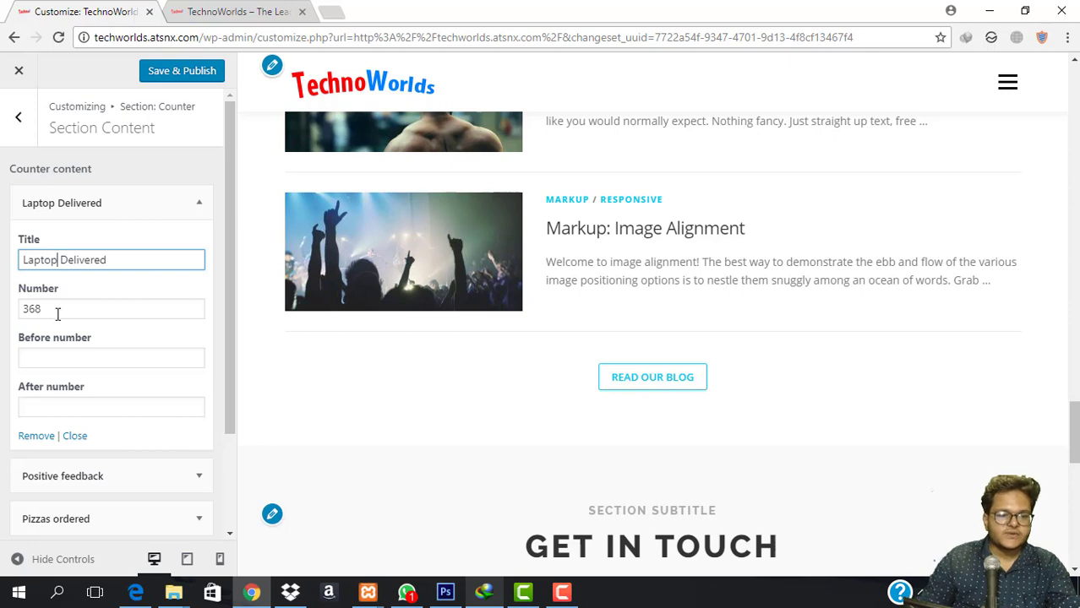
double_click(55, 311)
left_click(59, 318)
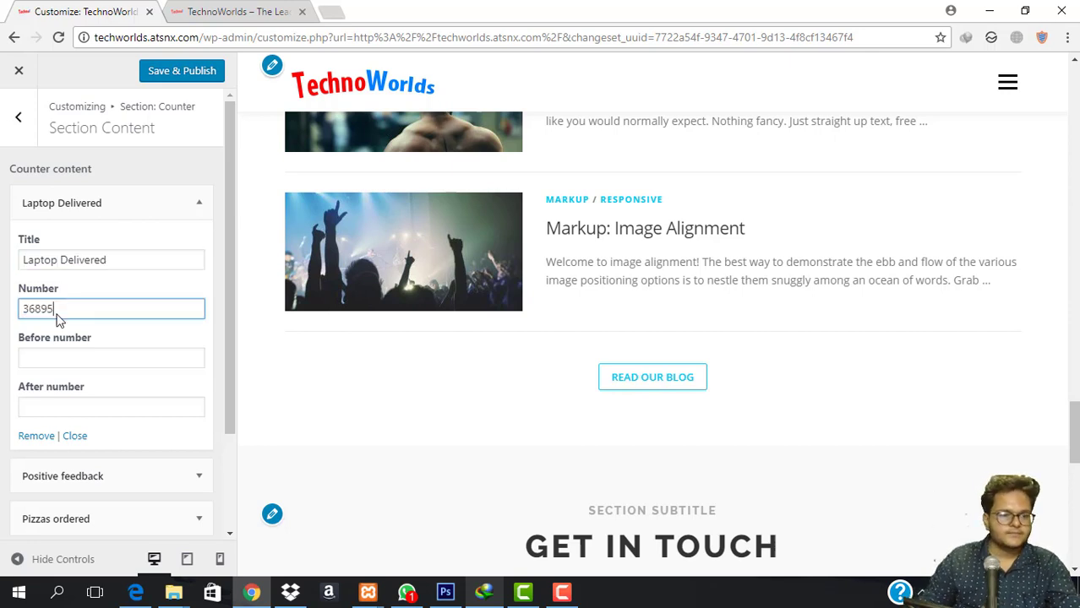
Change Positive feedback from 99 to 1299 and look over the Pizzas ordered and Average cost counters.
left_click(87, 474)
scroll(142, 423, "down", 3)
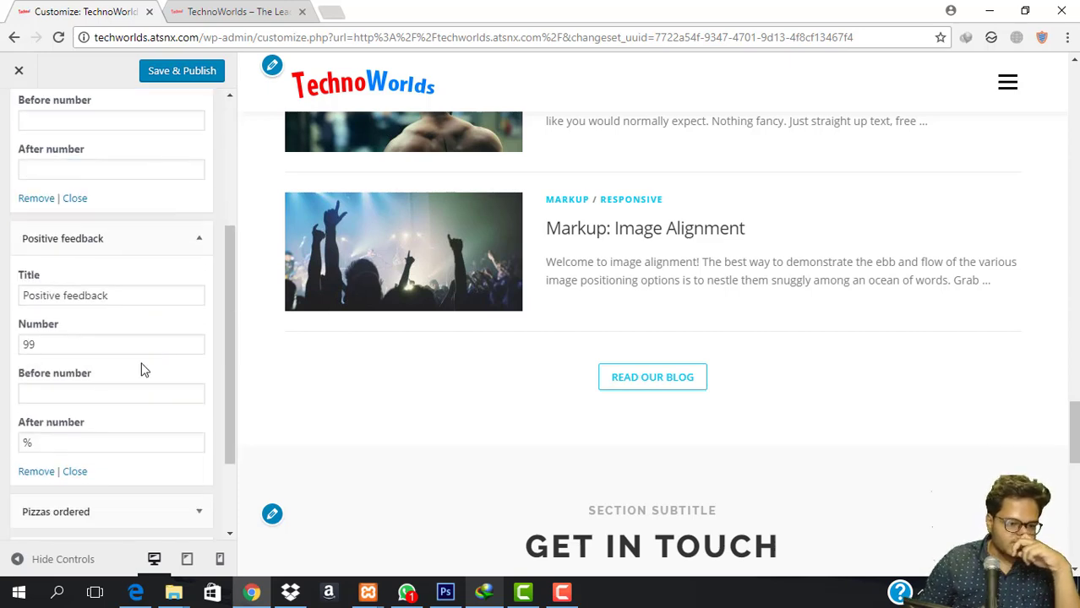
double_click(93, 347)
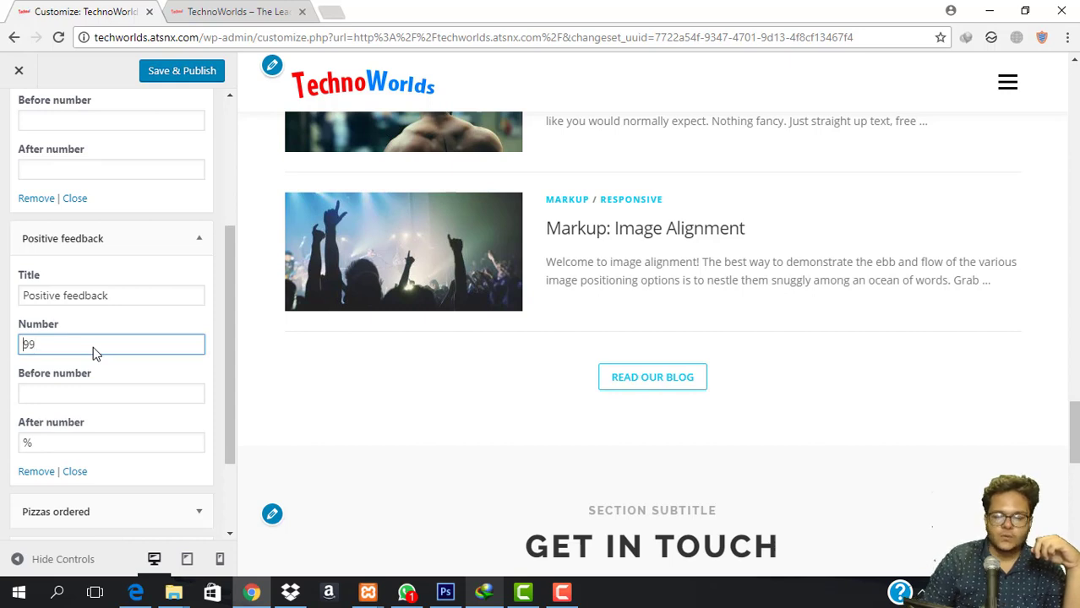
scroll(95, 349, "up", 3)
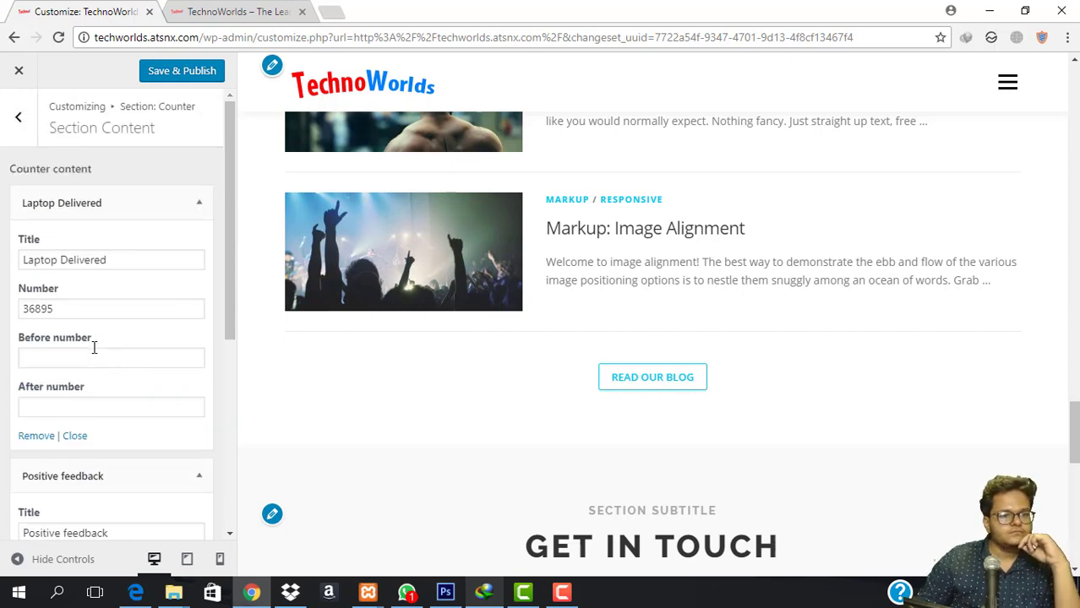
scroll(94, 348, "down", 2)
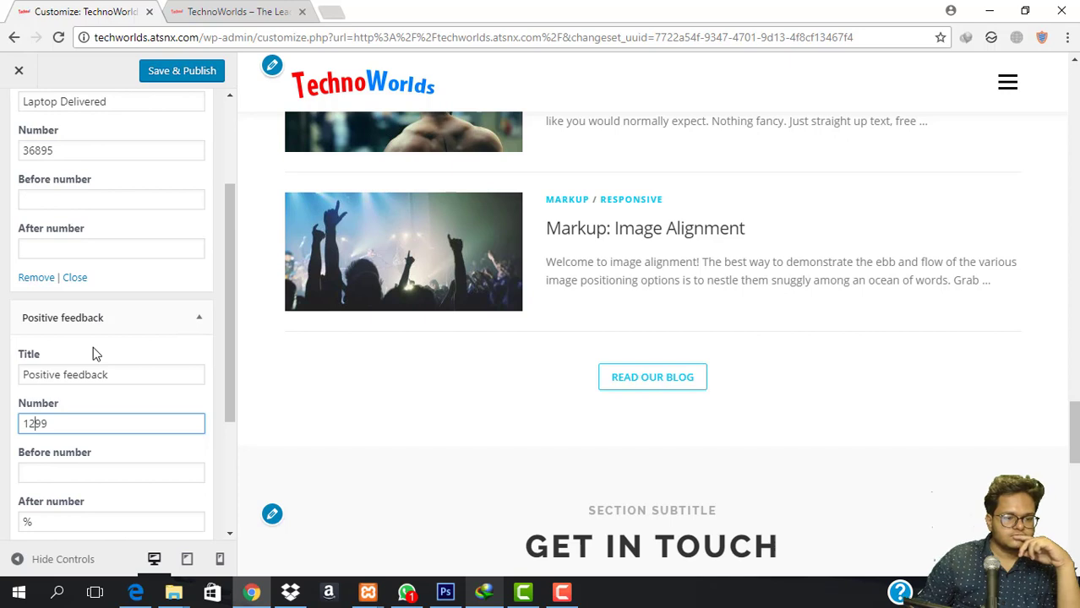
scroll(95, 354, "down", 3)
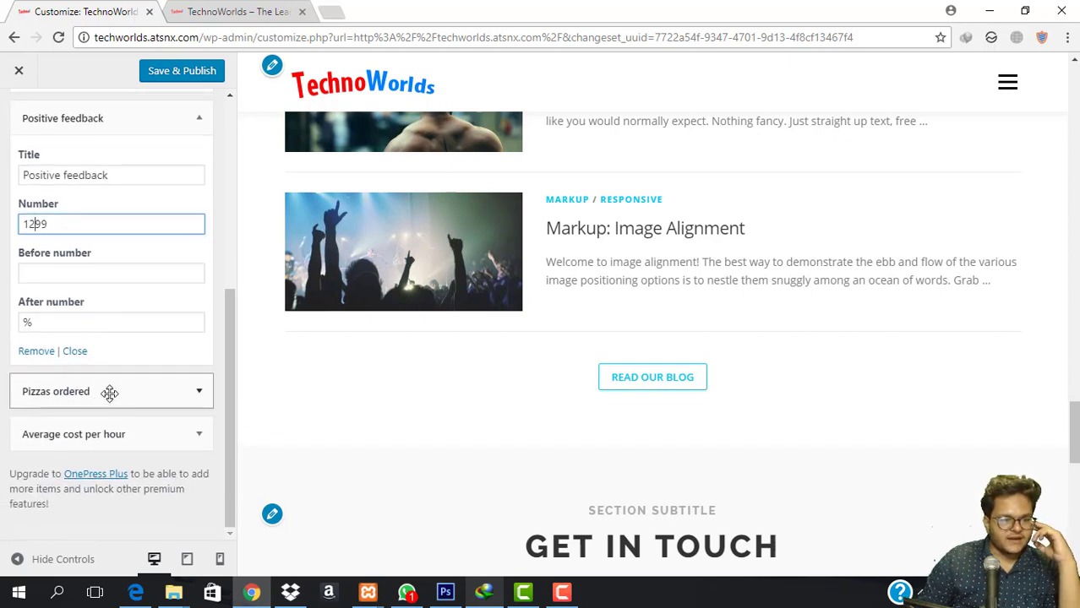
left_click(109, 390)
scroll(125, 385, "down", 3)
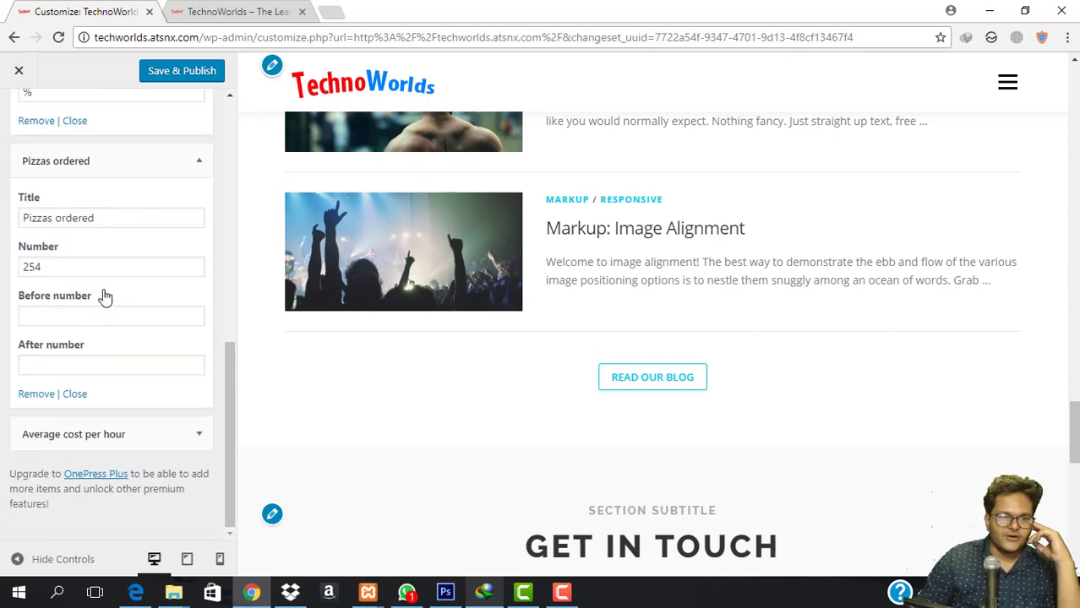
left_click_drag(100, 224, 83, 225)
left_click(96, 226)
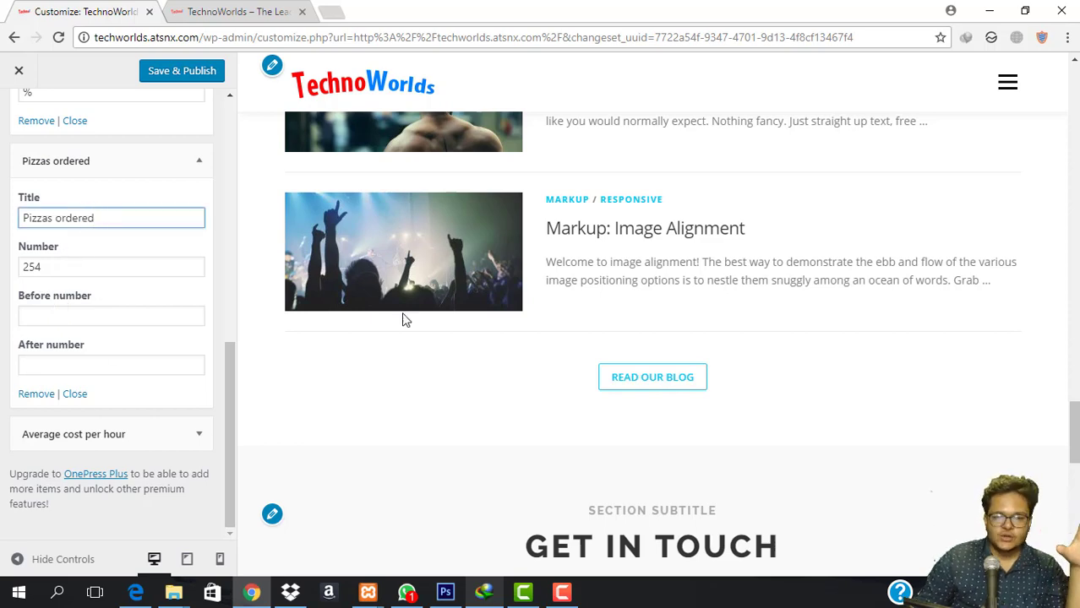
scroll(404, 319, "down", 4)
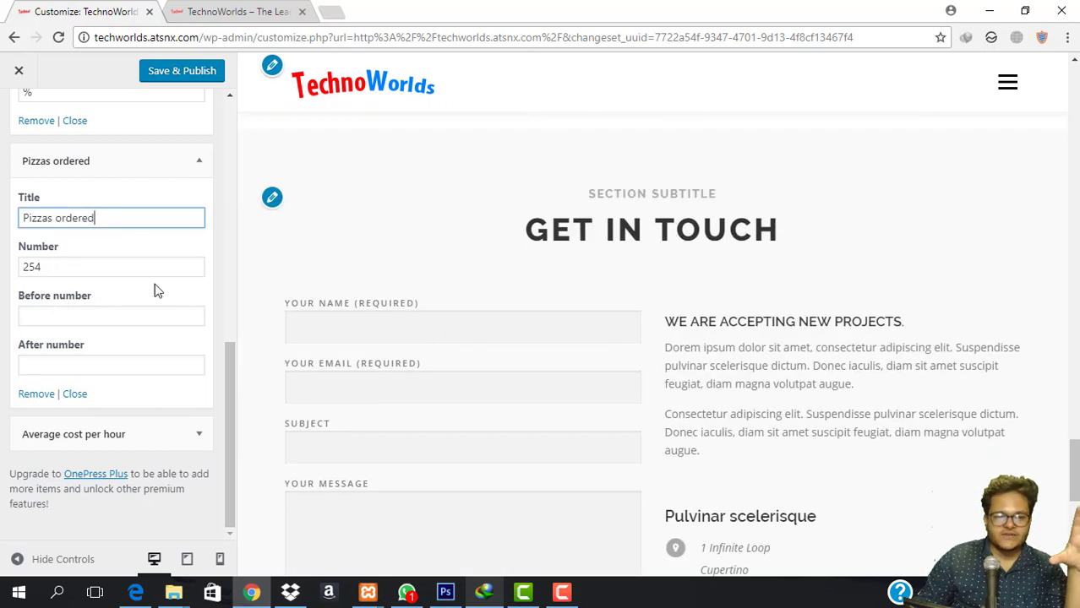
left_click(101, 434)
scroll(172, 385, "down", 3)
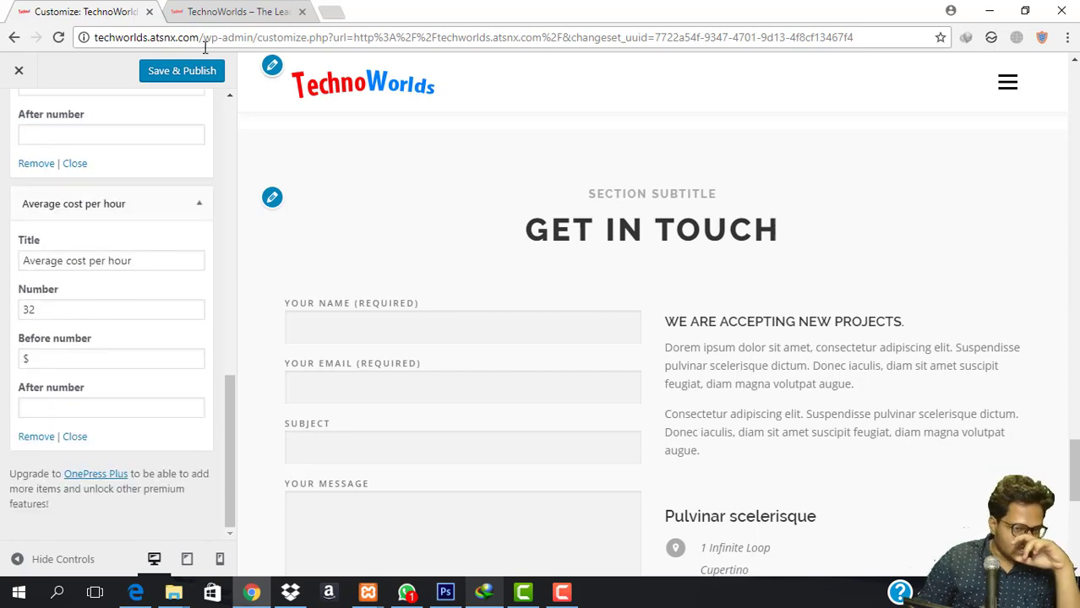
Save & Publish the counters and reload the live site tab.
left_click(206, 74)
left_click(267, 11)
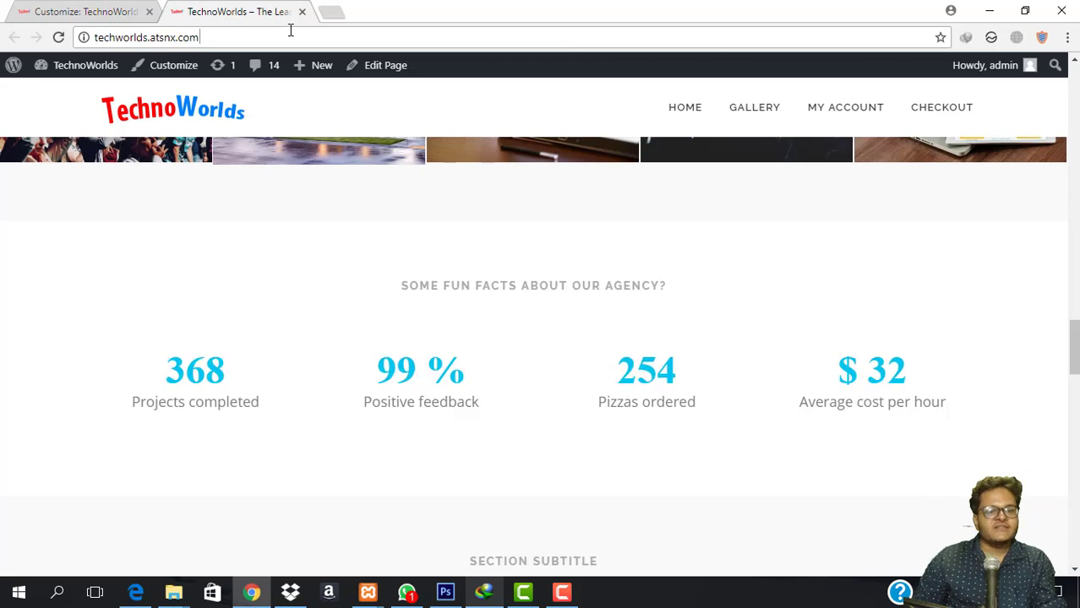
left_click(290, 34)
key("Return")
scroll(188, 454, "down", 5)
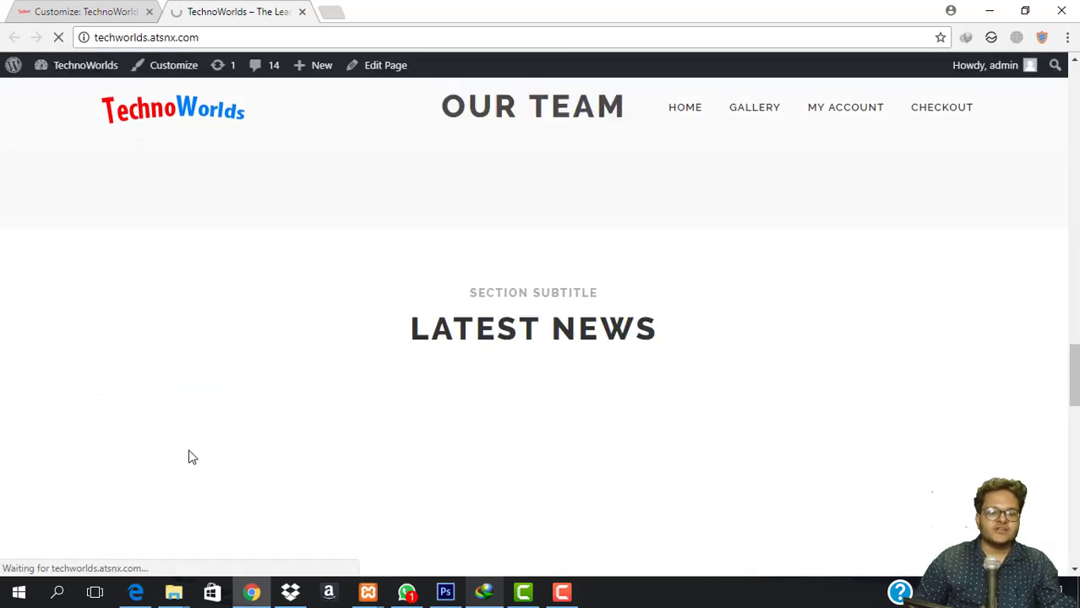
scroll(429, 278, "down", 10)
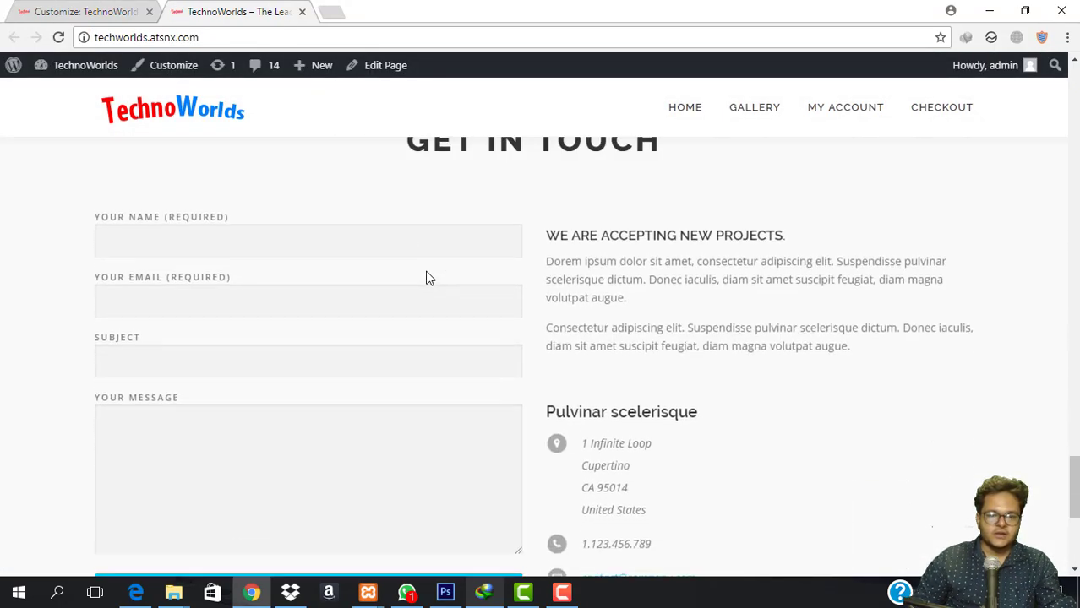
Return to the Customizer and scroll the preview to the 36895 Laptop Delivered and 1299% Positive feedback counters.
scroll(429, 274, "up", 5)
left_click(84, 11)
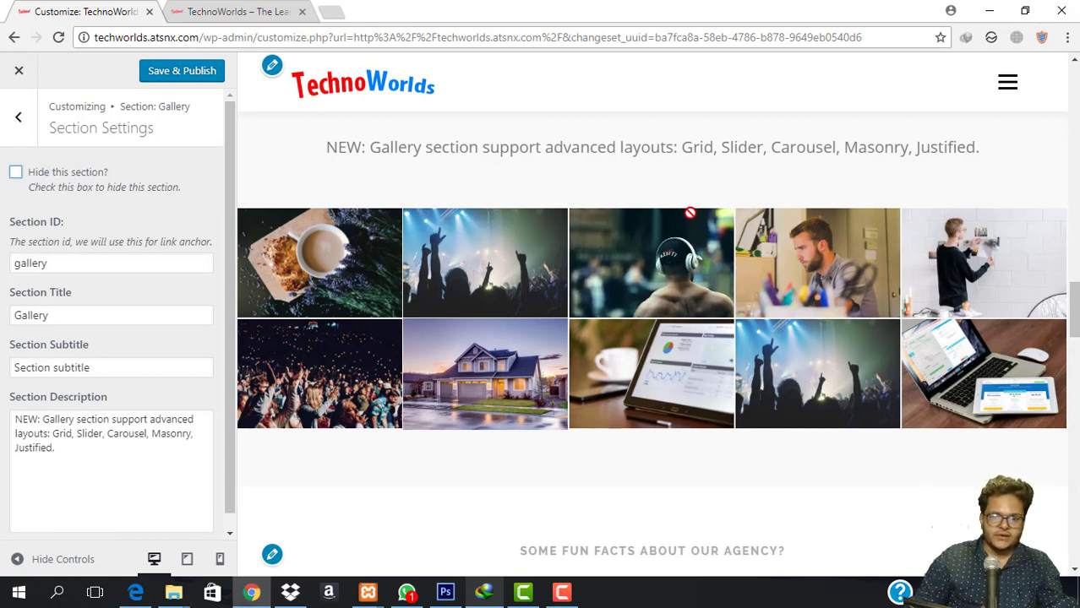
scroll(568, 282, "down", 2)
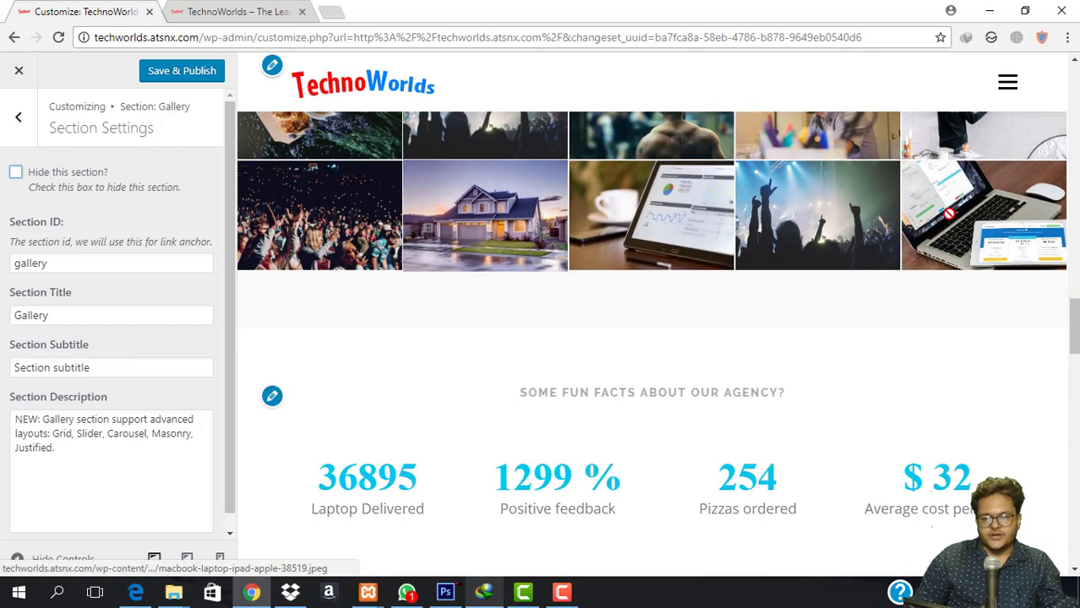
scroll(718, 329, "down", 3)
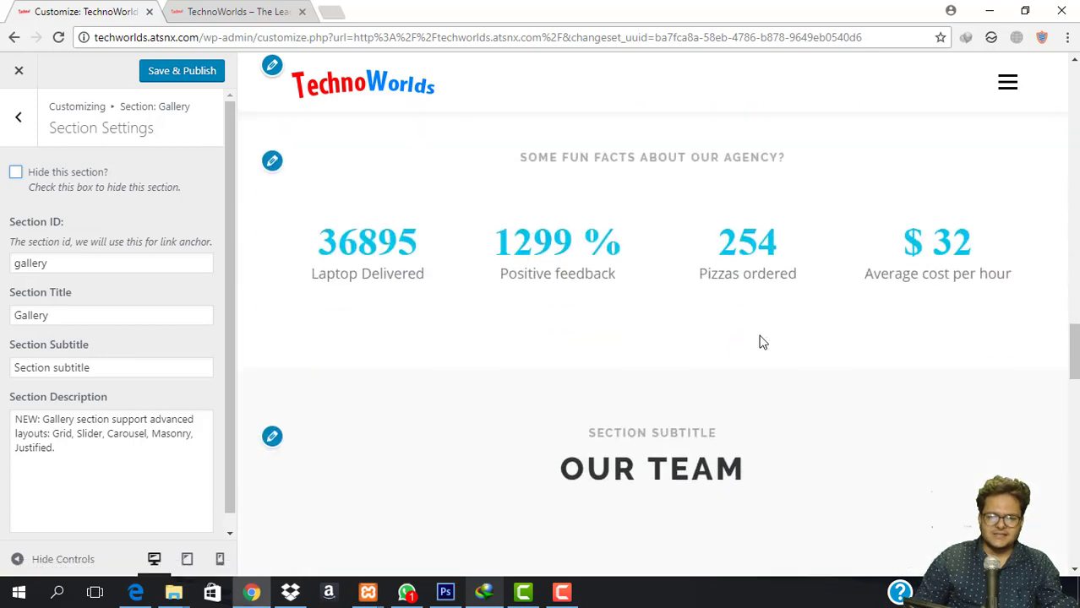
scroll(524, 237, "up", 5)
scroll(583, 296, "down", 5)
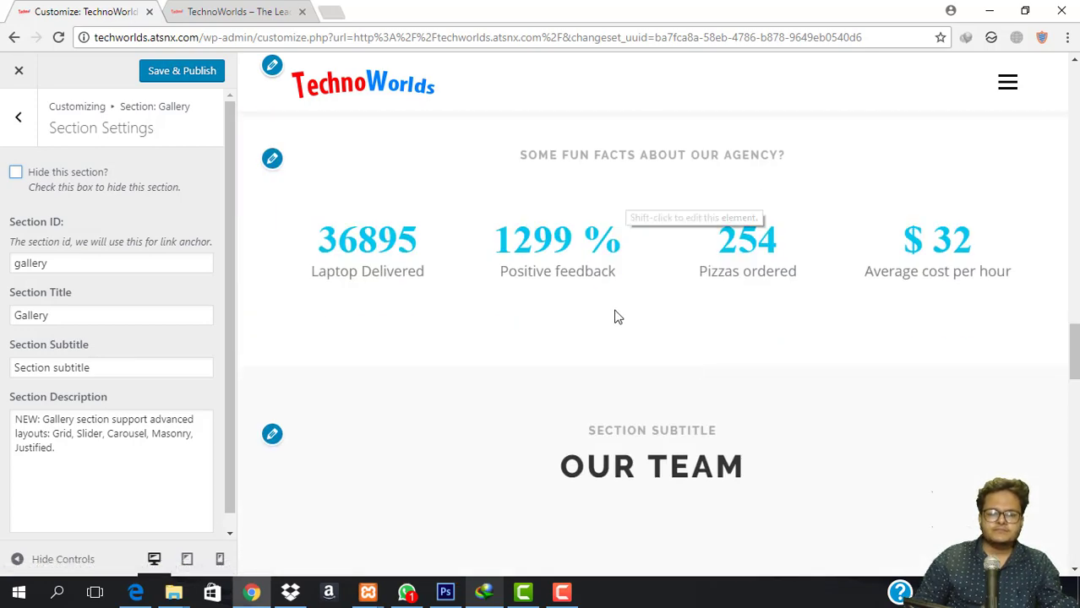
scroll(592, 304, "down", 3)
Start editing the Our Team section and expand several team member items to view their photos.
left_click(272, 199)
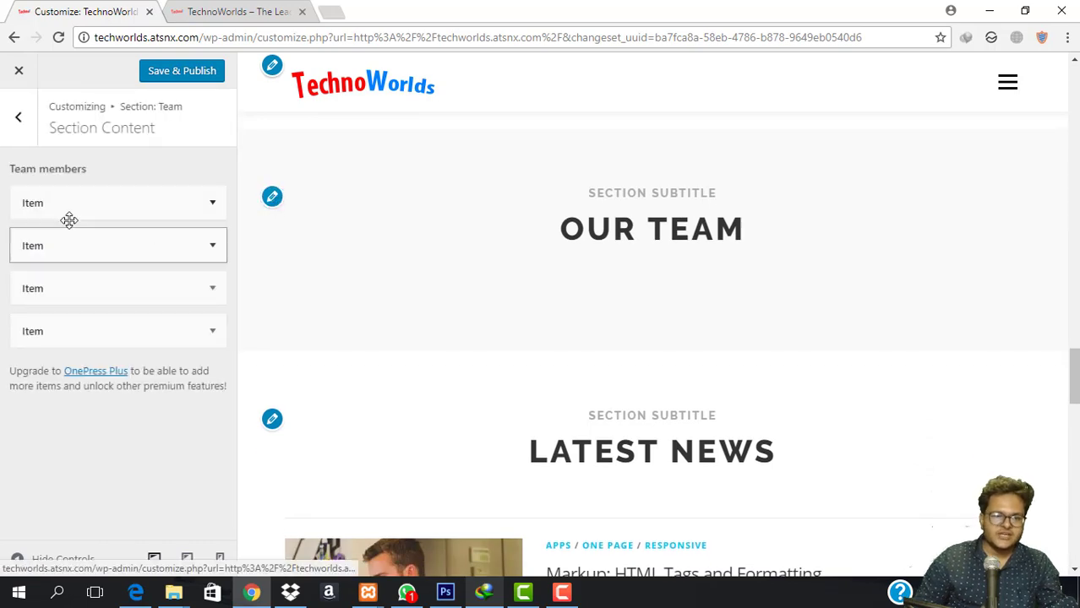
left_click(107, 201)
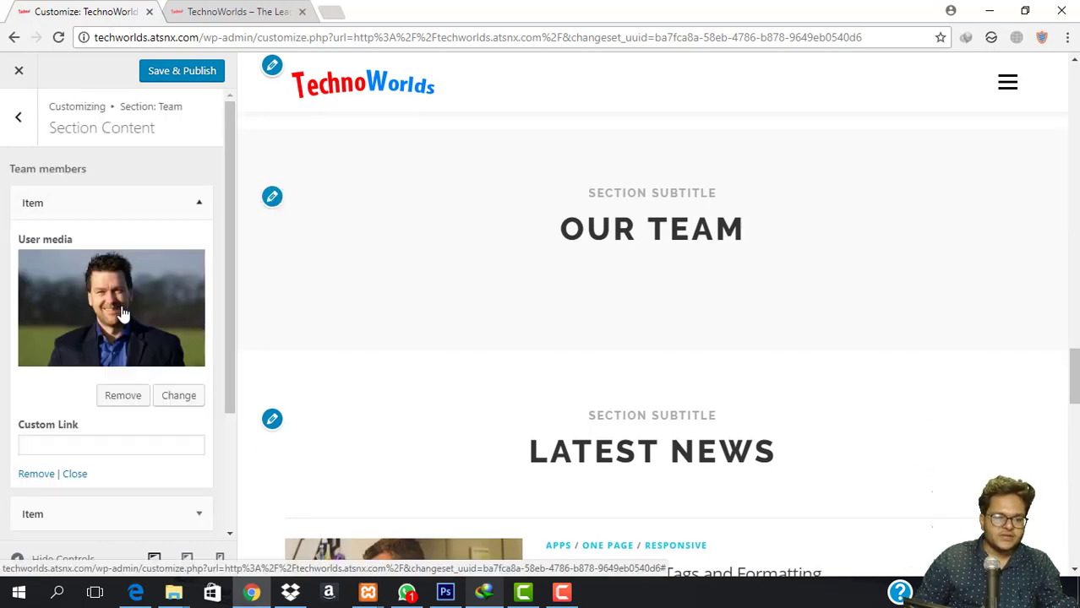
scroll(122, 313, "down", 2)
scroll(101, 321, "down", 2)
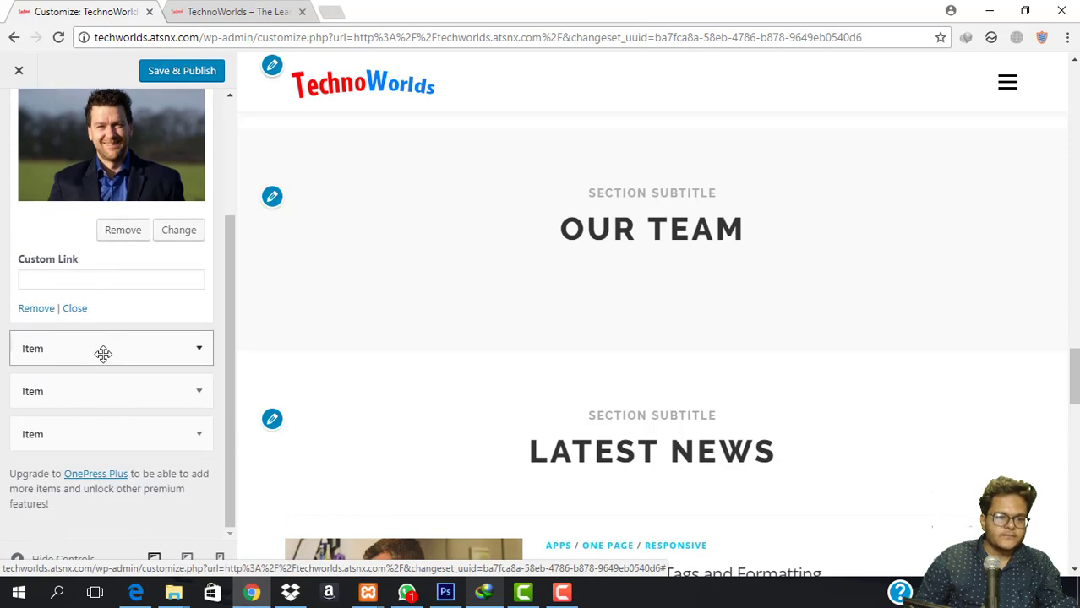
left_click(103, 353)
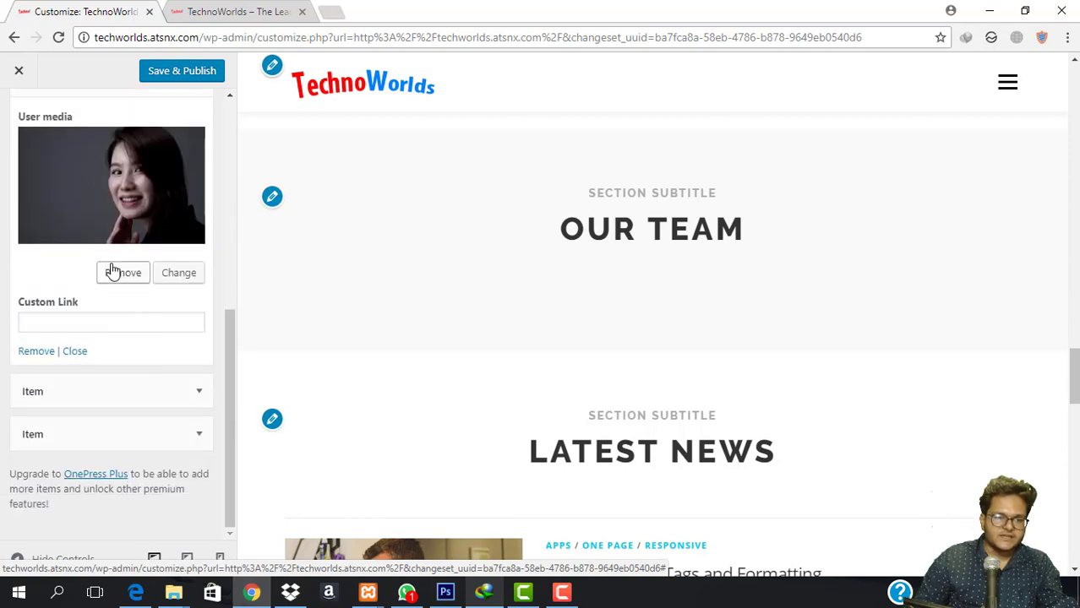
double_click(125, 382)
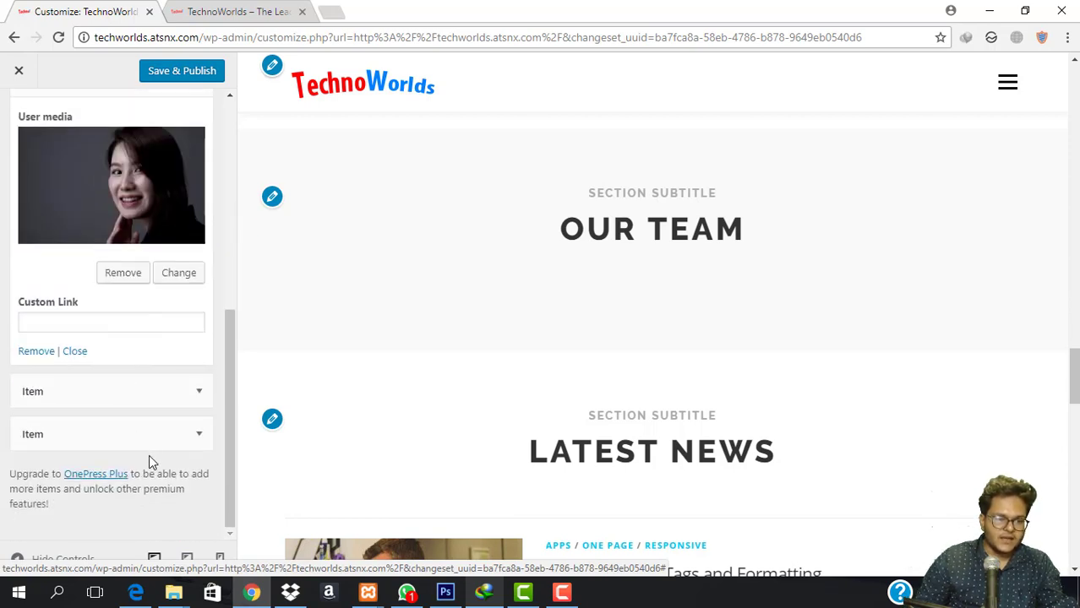
left_click(155, 443)
scroll(155, 442, "down", 4)
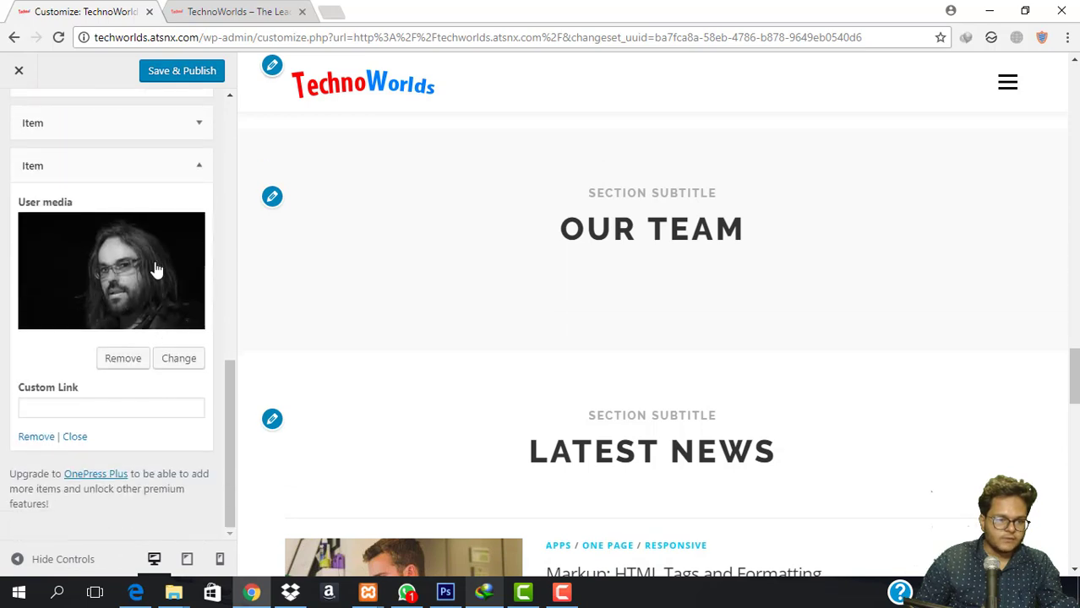
scroll(157, 268, "up", 7)
Go back to the sections list, reopen the Team section and review its Section Settings.
left_click(19, 119)
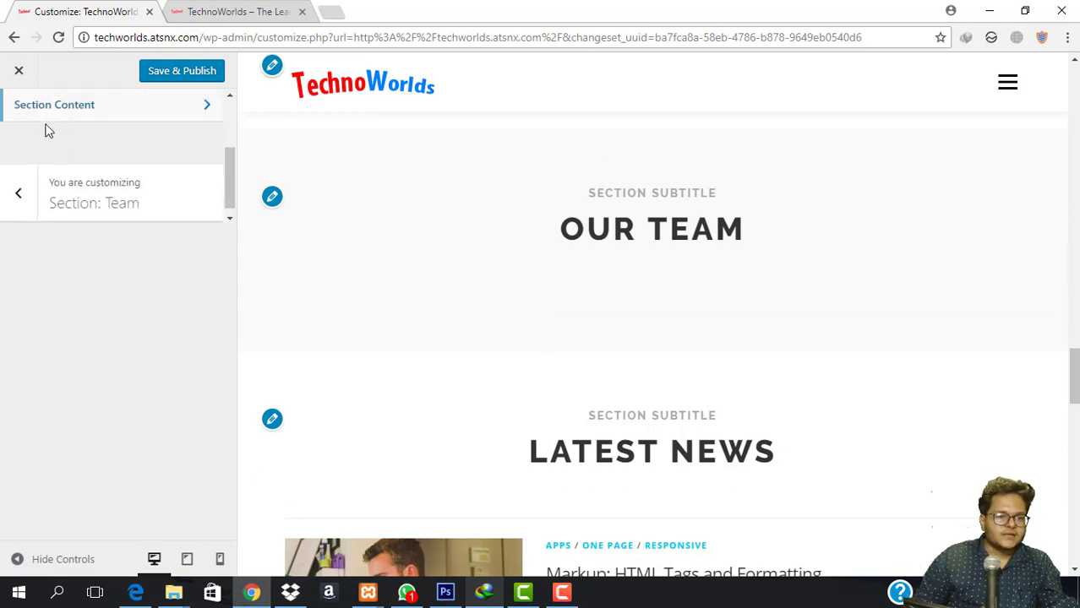
left_click(18, 193)
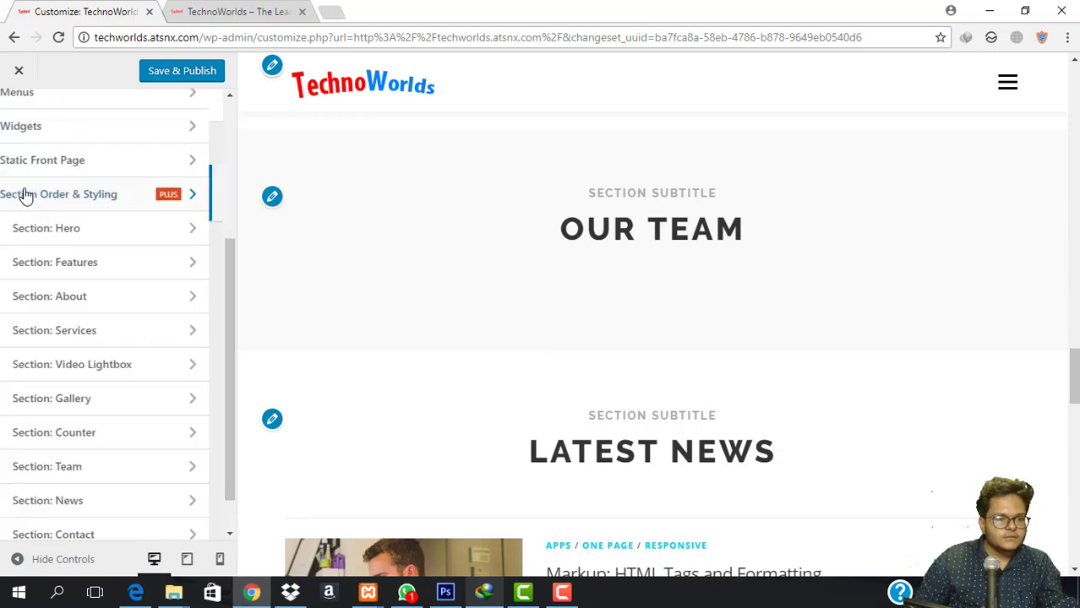
scroll(144, 406, "down", 1)
left_click(152, 415)
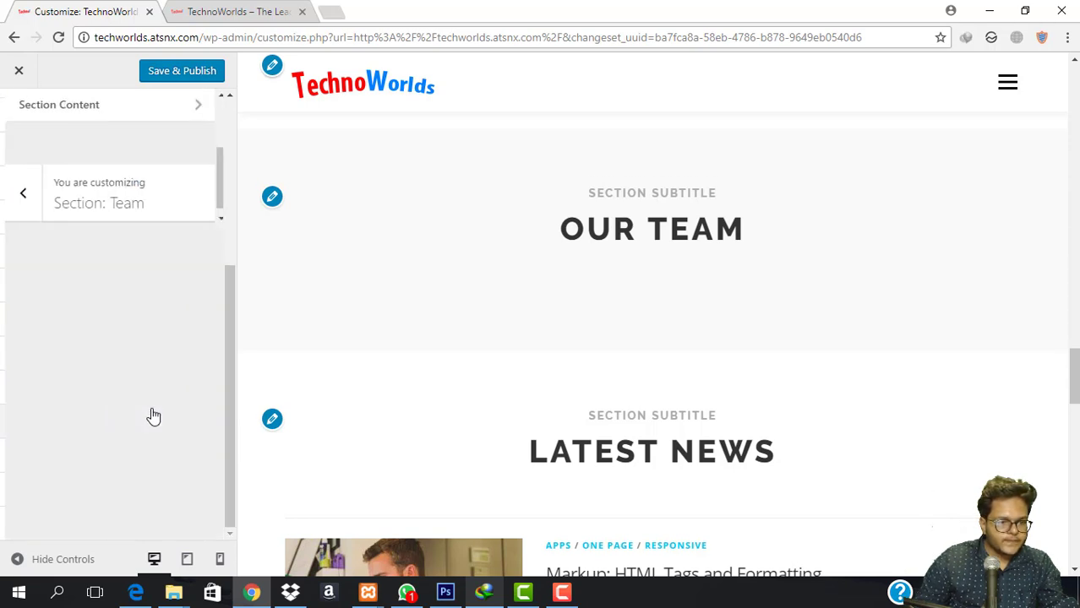
left_click(108, 179)
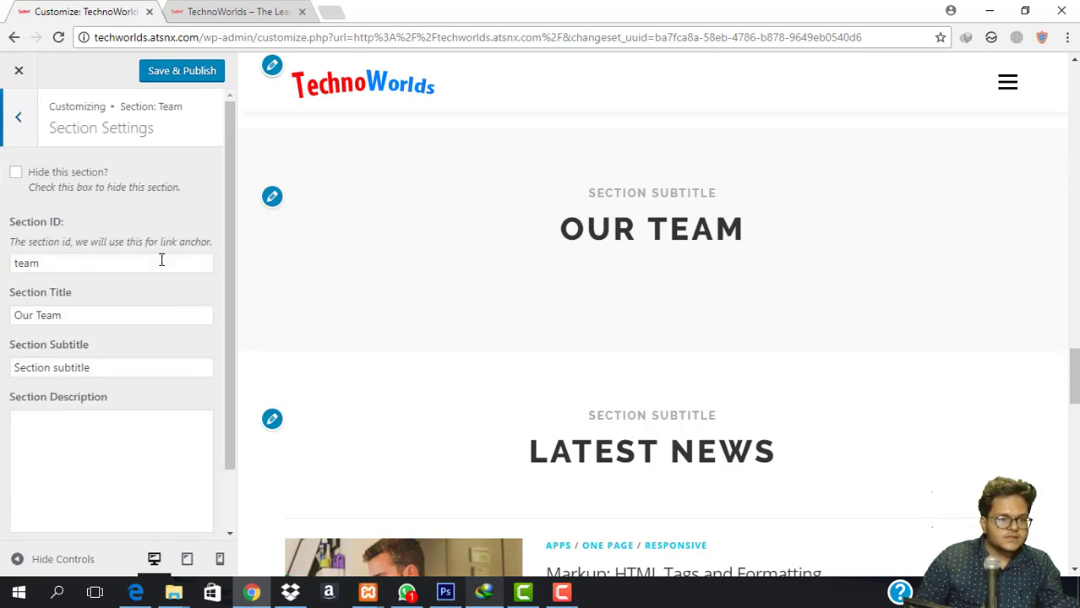
scroll(135, 386, "down", 1)
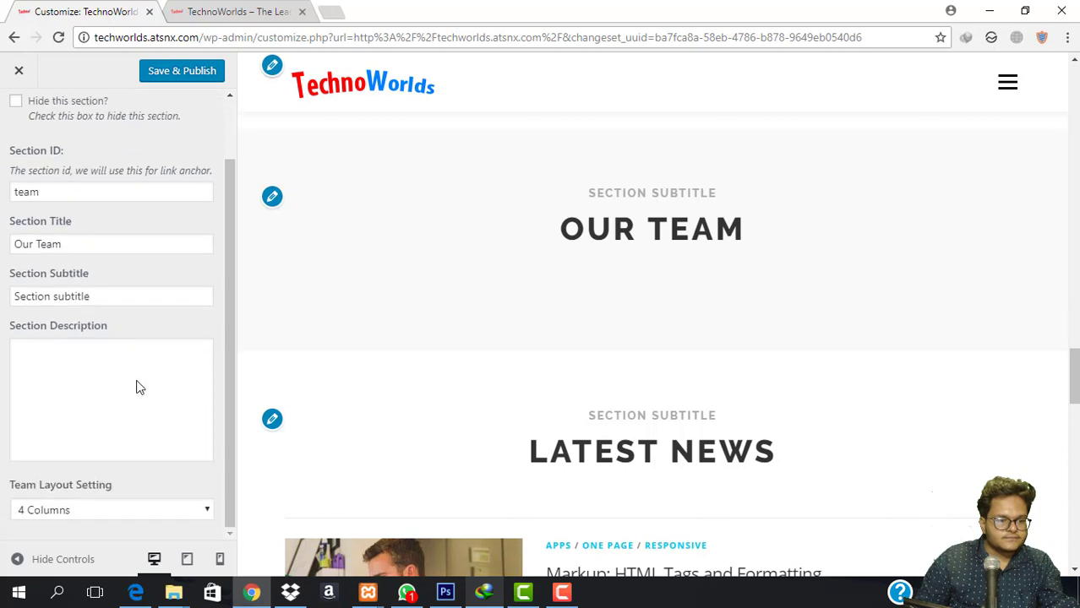
scroll(25, 127, "up", 1)
Open the Team section's member list and expand the second team member's details.
left_click(21, 117)
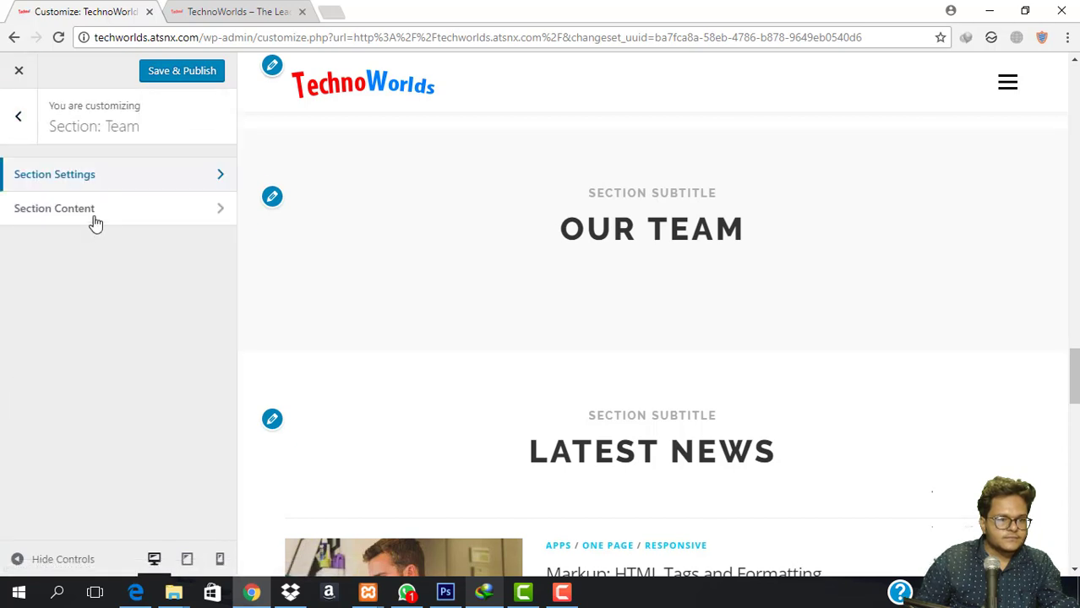
left_click(91, 218)
scroll(149, 234, "down", 3)
left_click(164, 246)
scroll(166, 243, "up", 3)
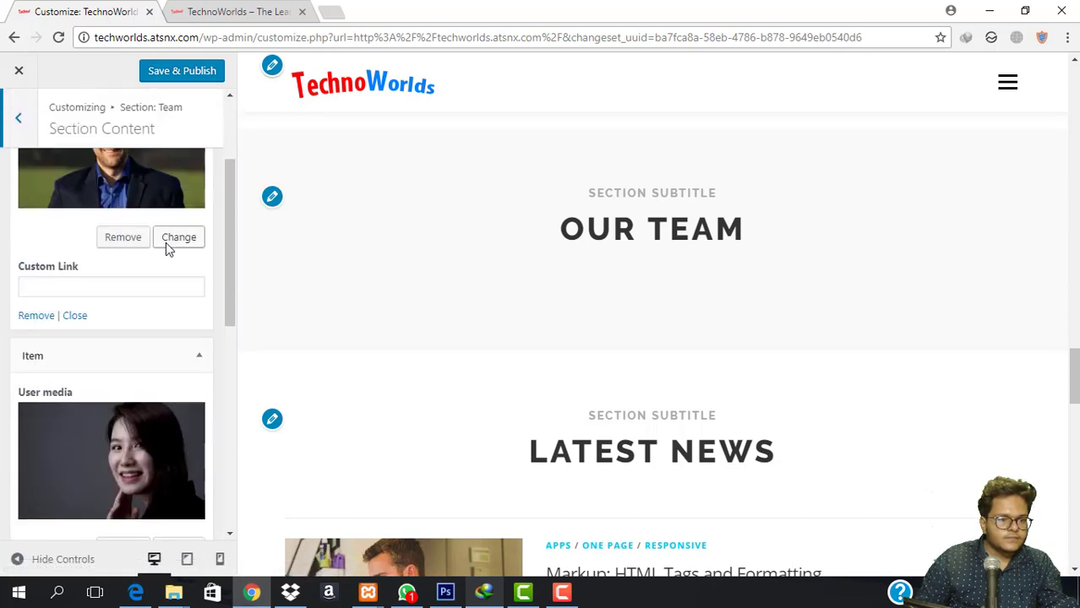
left_click(17, 117)
Open the Contact section from the sections list and view its Section Settings.
left_click(17, 117)
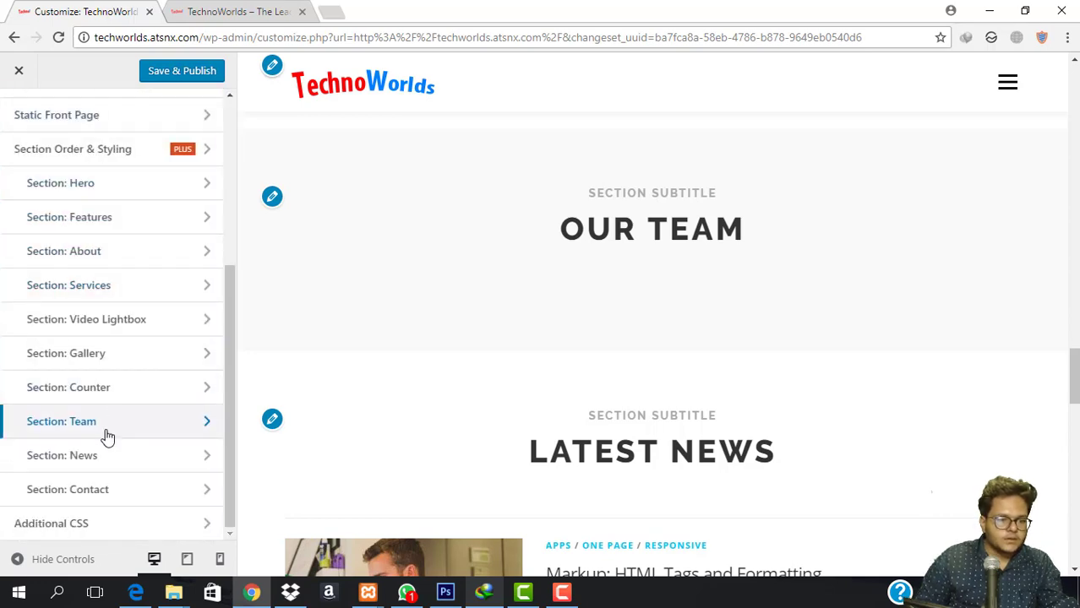
scroll(572, 251, "down", 5)
scroll(572, 251, "down", 2)
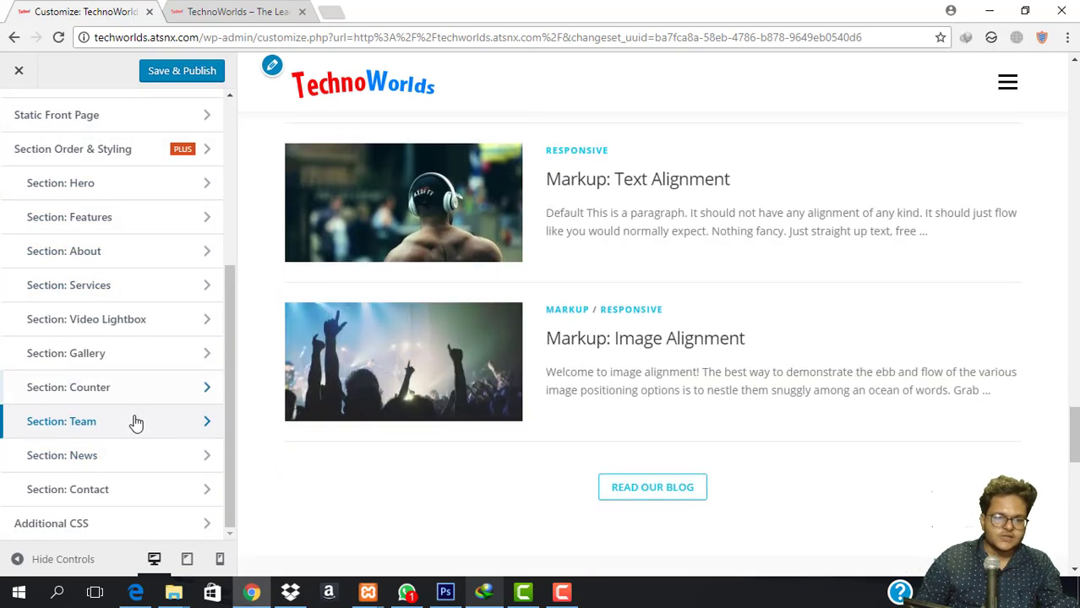
scroll(711, 366, "down", 7)
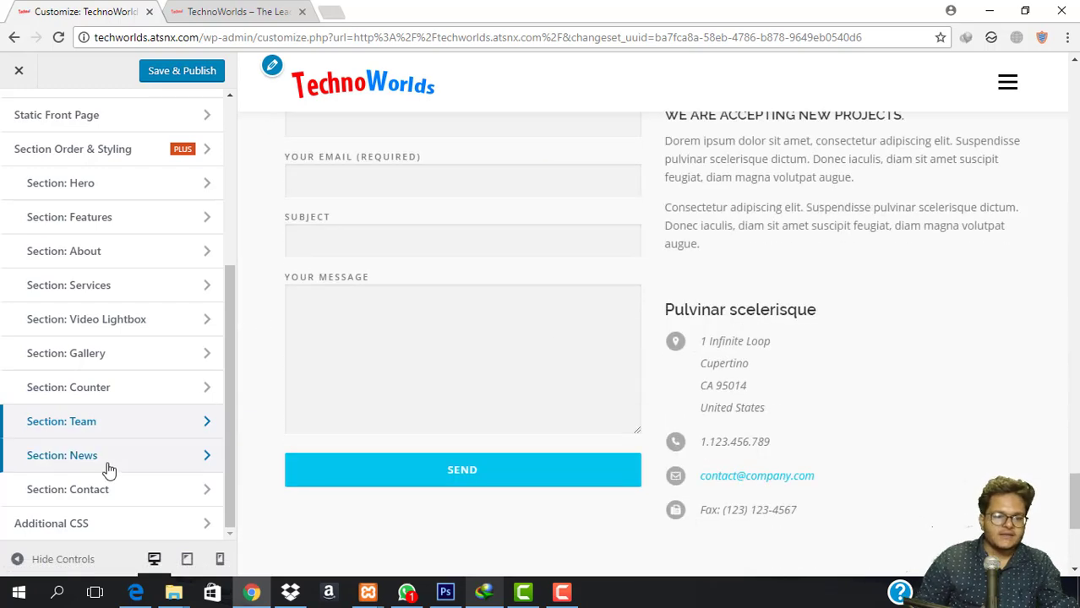
left_click(144, 494)
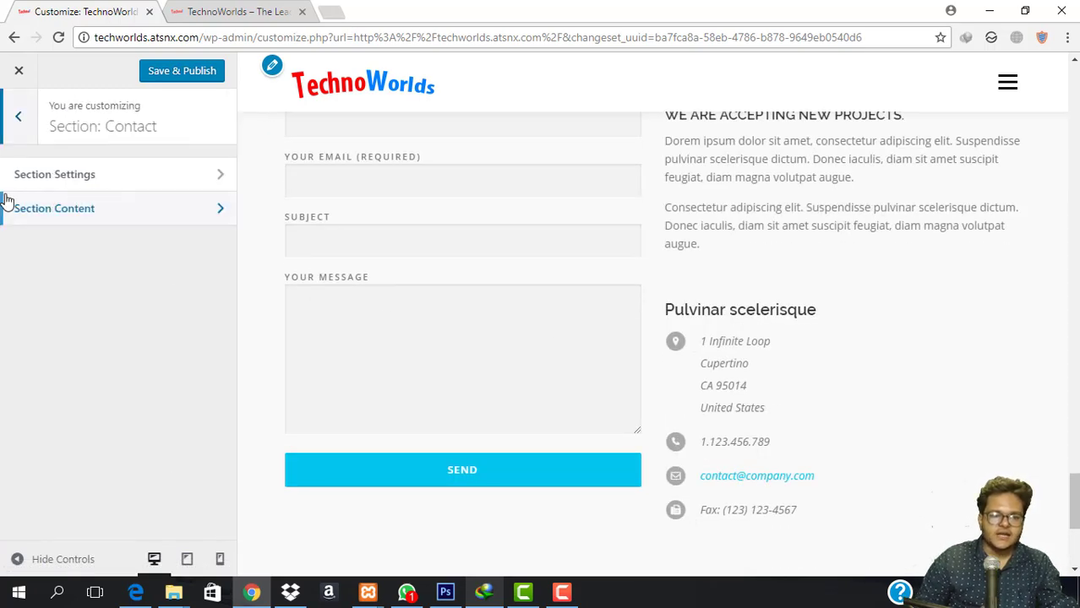
left_click(116, 180)
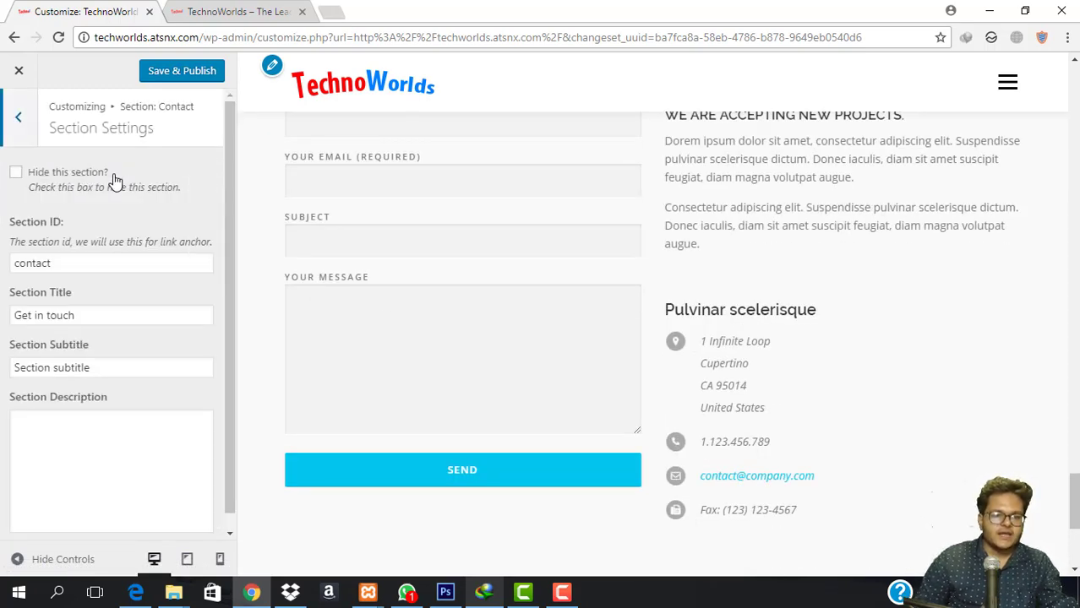
Check the section description, then open Section Content and scroll to the contact box fields.
scroll(108, 420, "down", 1)
left_click(109, 420)
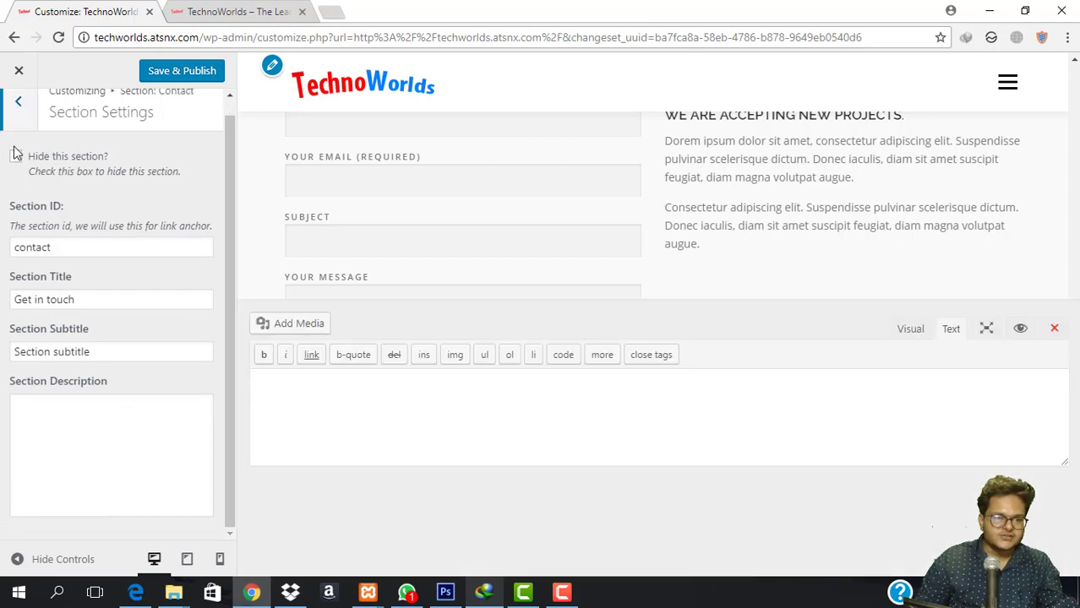
left_click(21, 109)
left_click(101, 213)
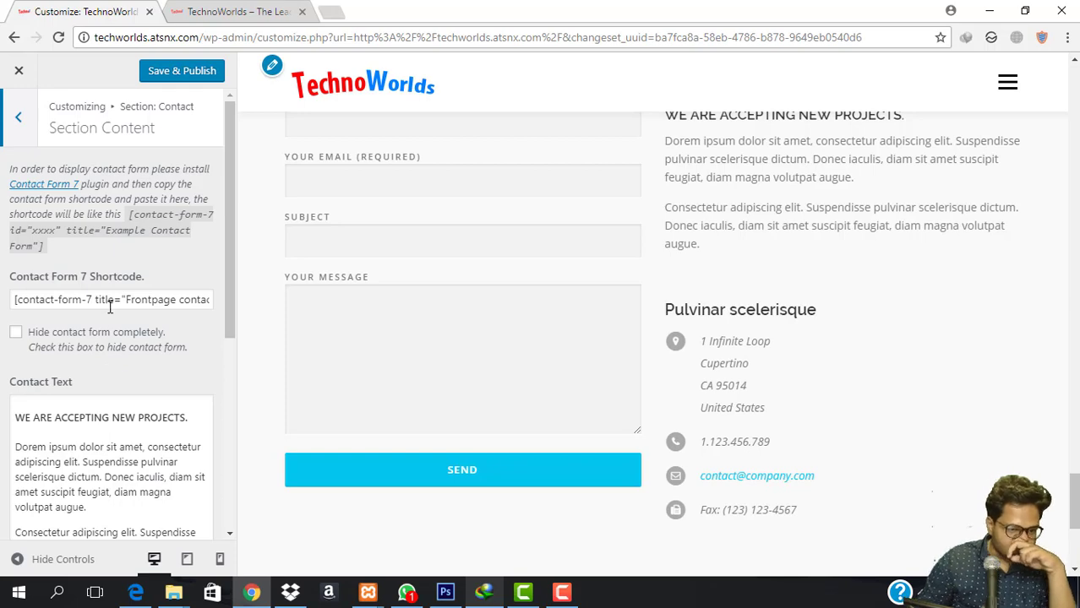
scroll(124, 352, "down", 5)
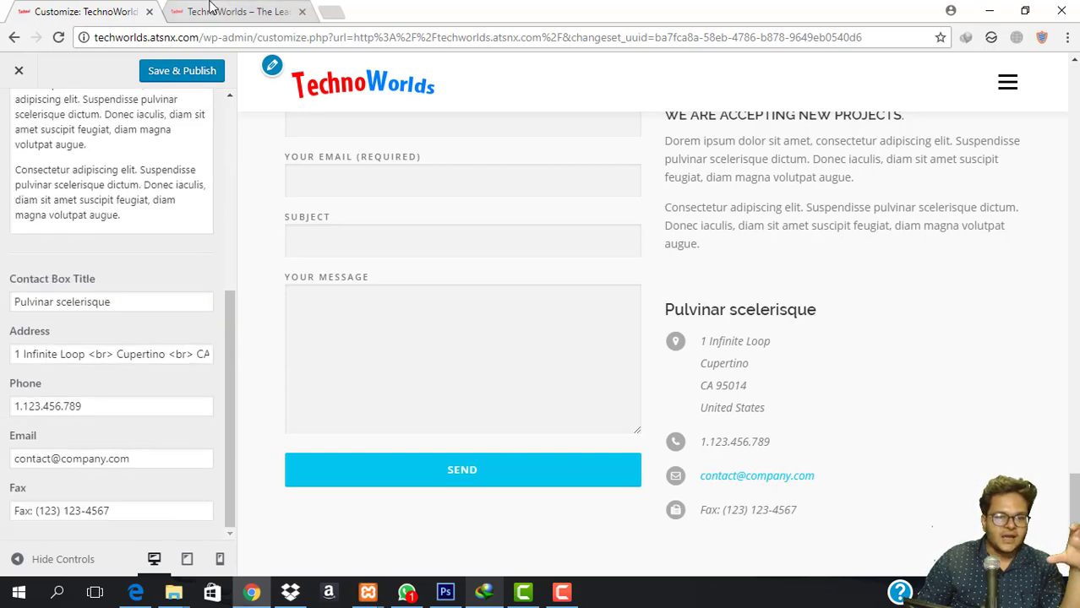
From the live site, go to Dashboard, then Installed Plugins, then Contact Form 7's Settings.
left_click(212, 10)
mouse_move(76, 65)
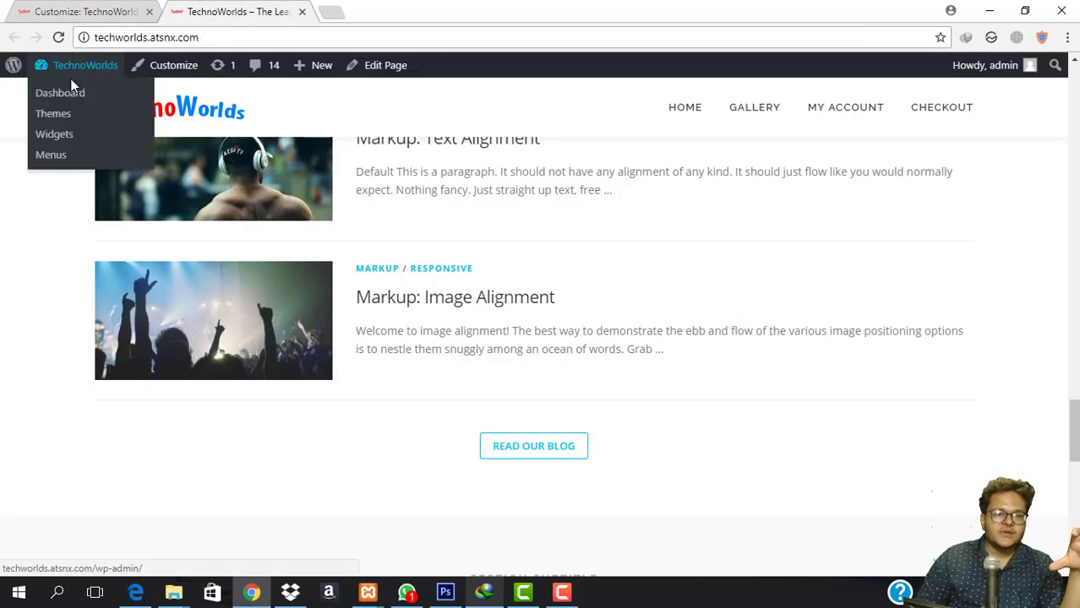
left_click(67, 94)
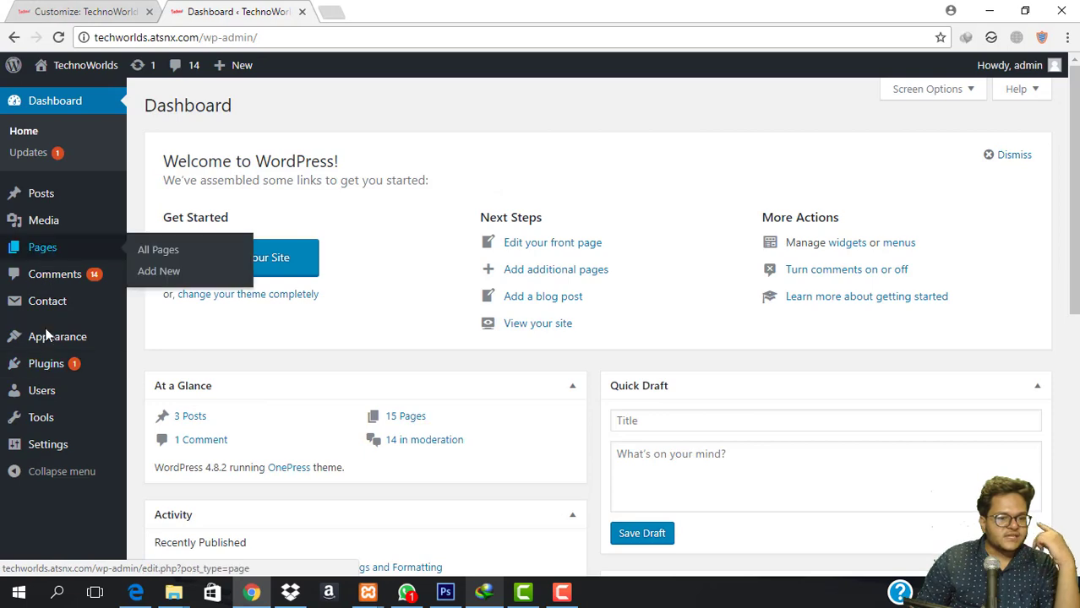
mouse_move(47, 363)
left_click(168, 366)
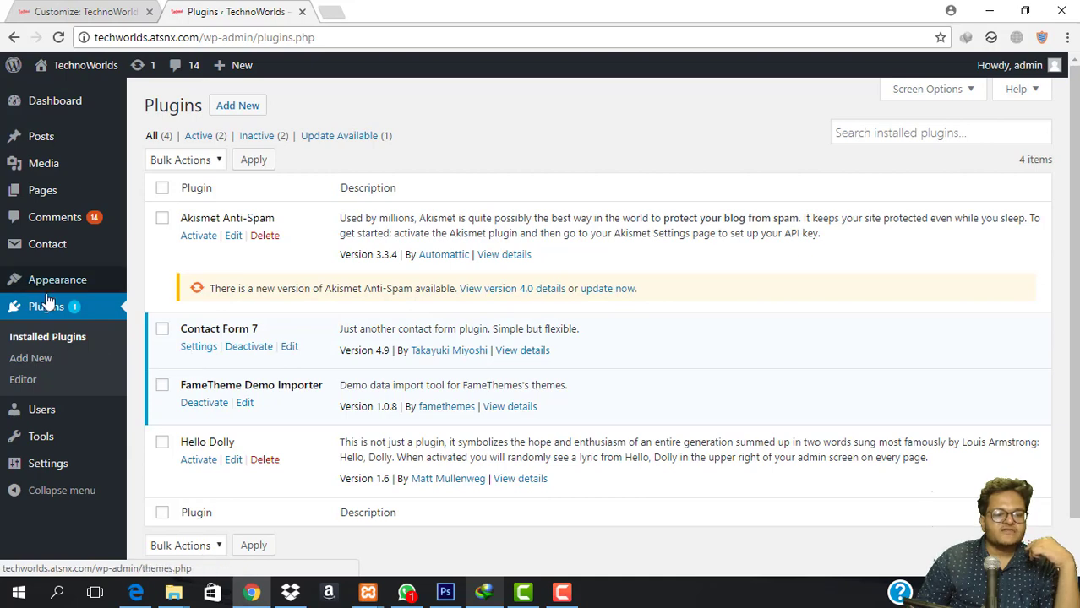
left_click(182, 351)
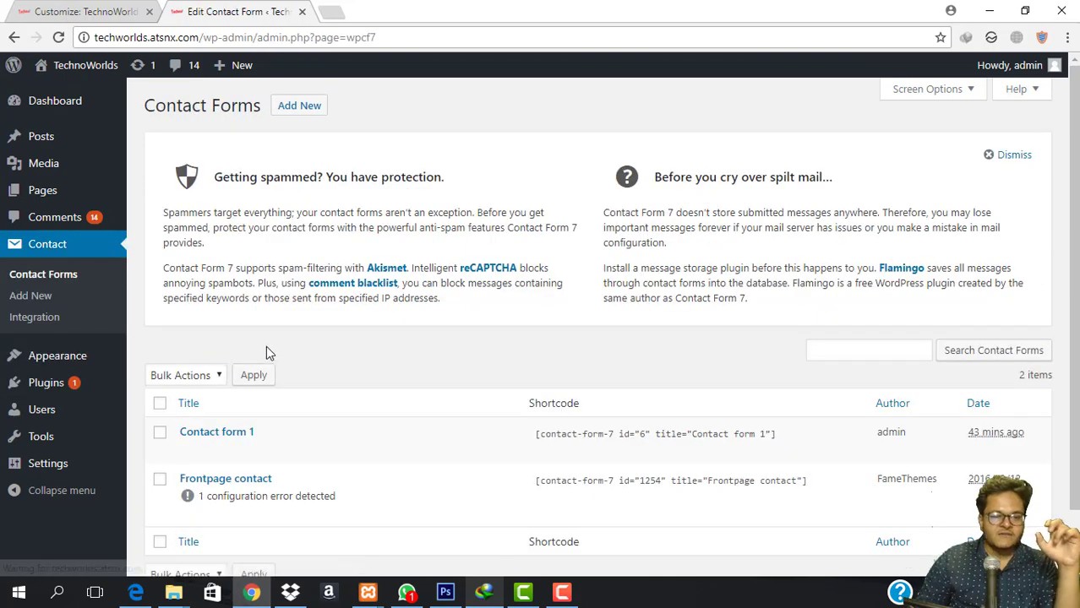
scroll(350, 346, "down", 1)
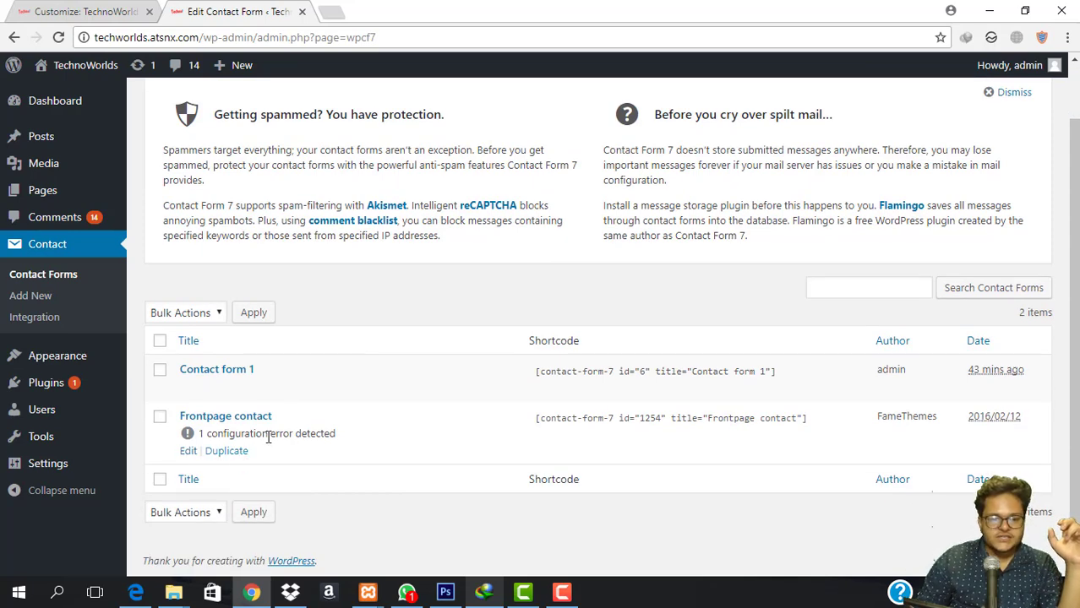
Edit the Frontpage contact form and inspect the subject field flagged in its Mail tab.
left_click(185, 453)
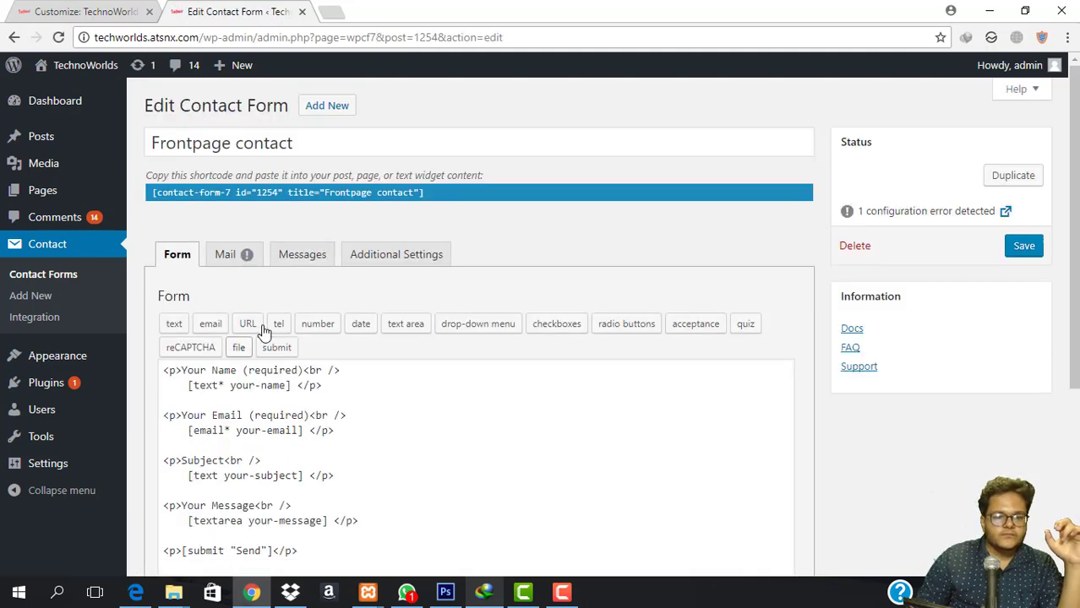
scroll(304, 123, "down", 2)
left_click(233, 98)
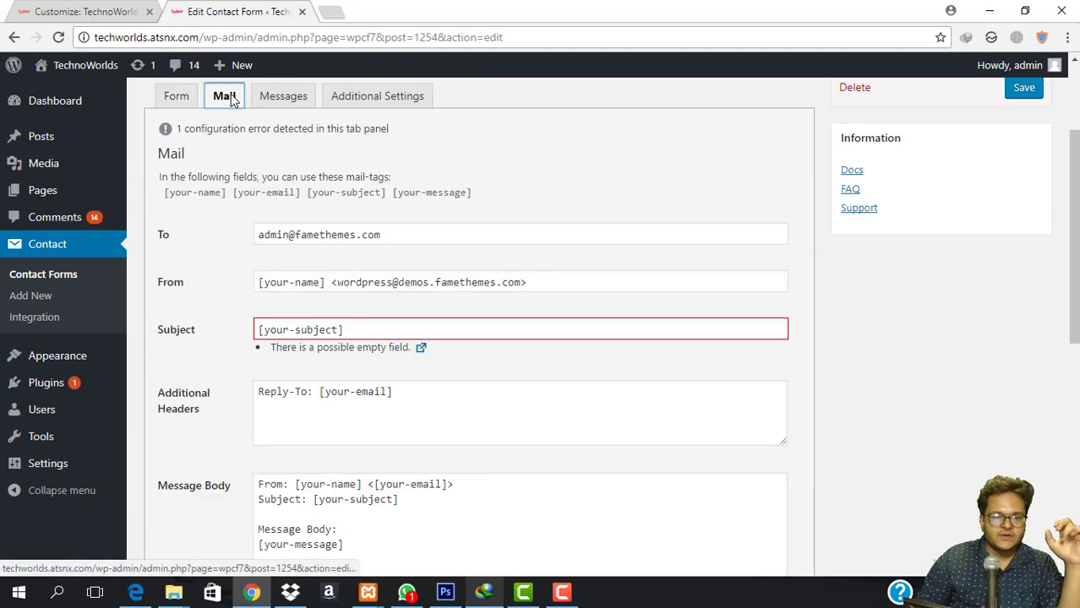
left_click(402, 329)
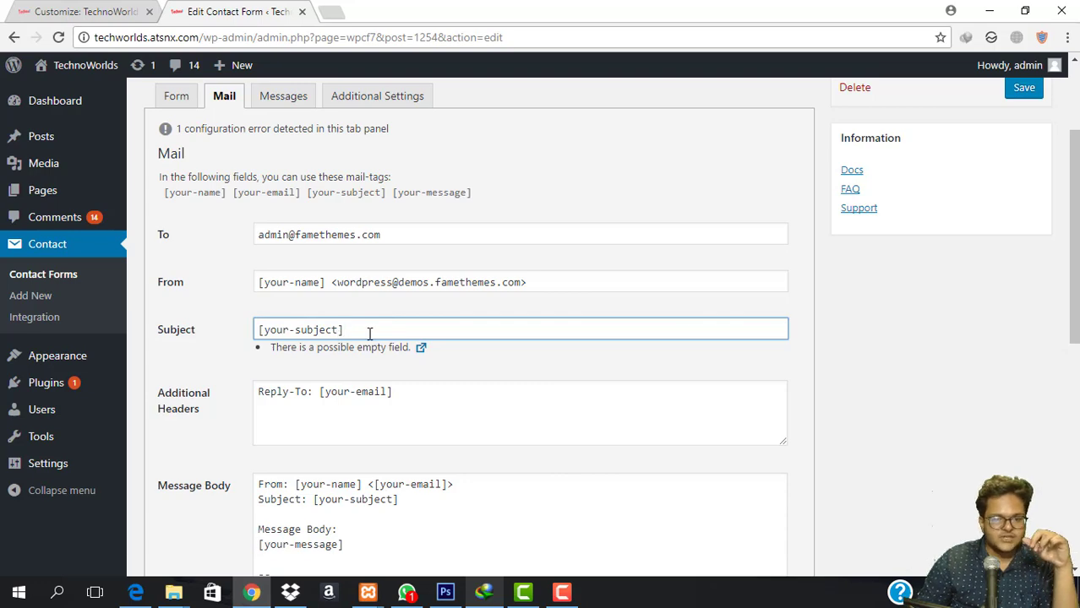
scroll(270, 346, "up", 2)
Change the Form tab's subject tag to [text* your-subject] to make it required.
left_click(175, 253)
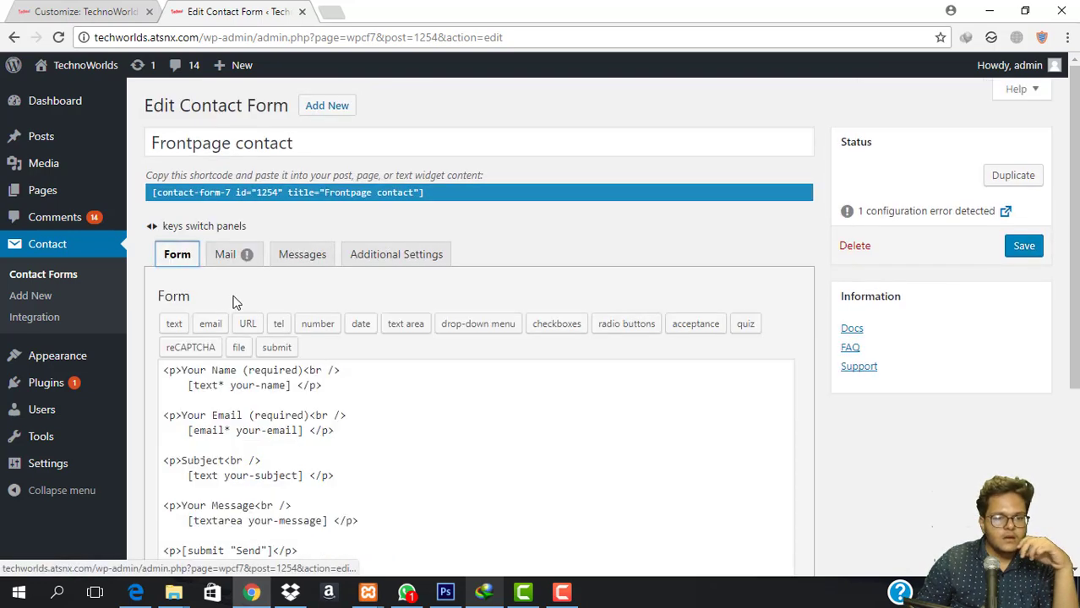
scroll(297, 346, "down", 2)
scroll(298, 346, "down", 1)
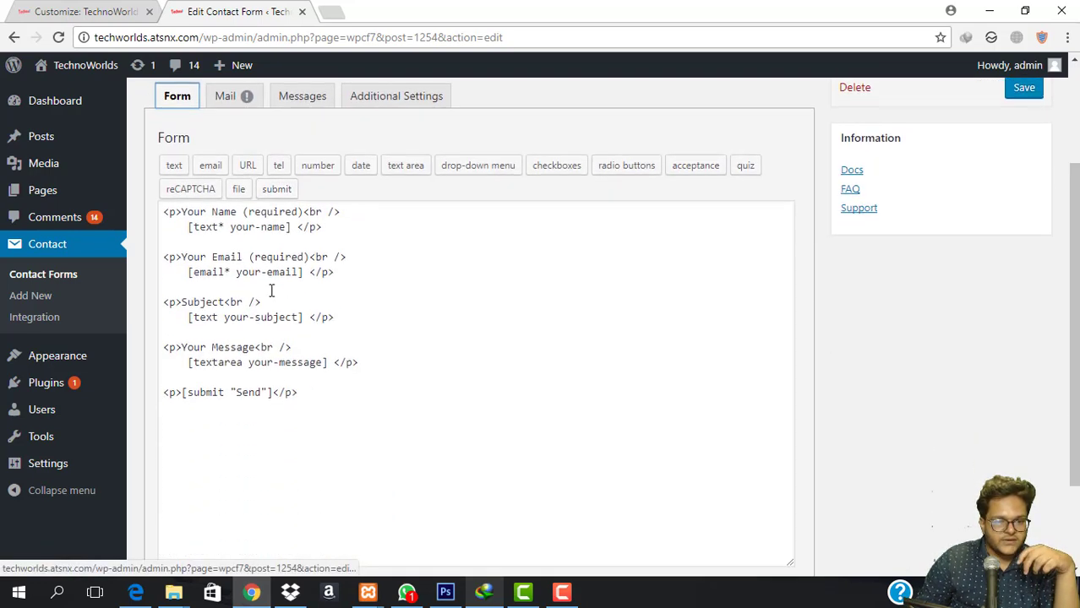
left_click(218, 318)
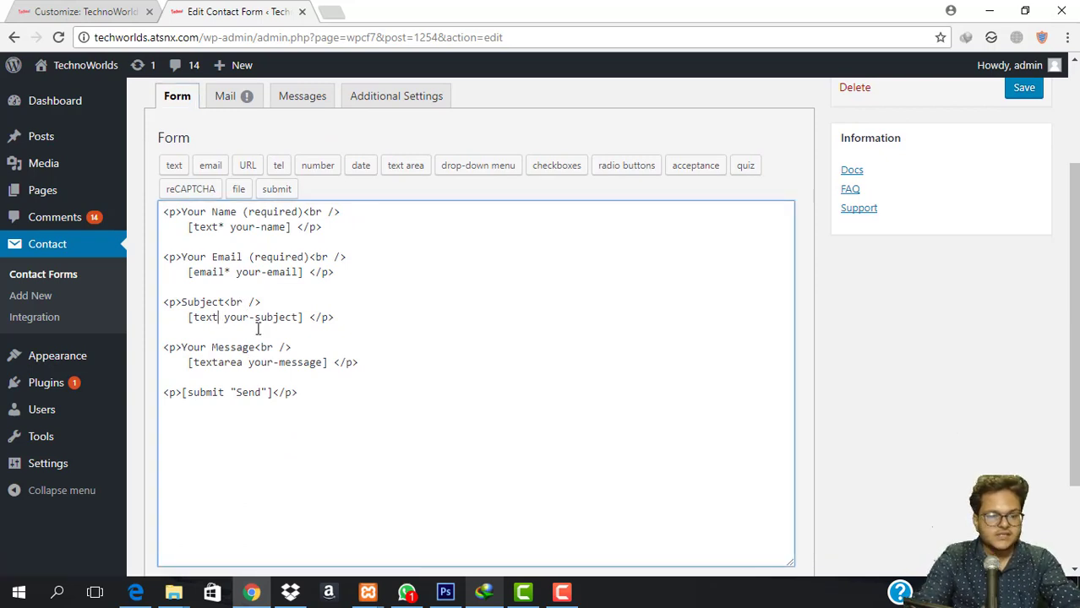
type("*")
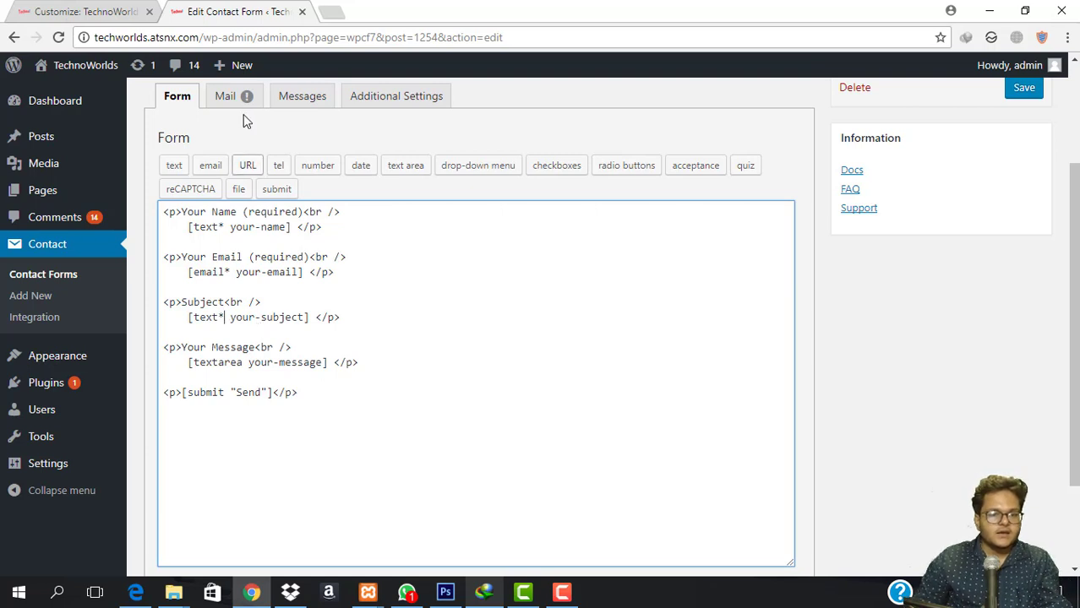
left_click(238, 98)
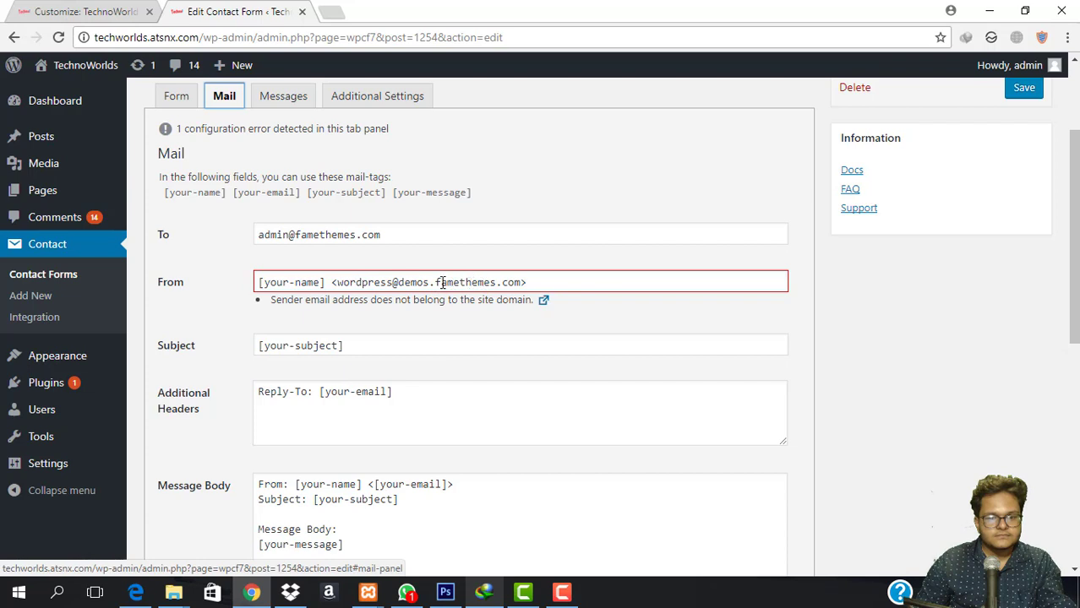
Replace the Mail tab's To address with the site owner's own e-mail address.
left_click_drag(437, 283, 497, 291)
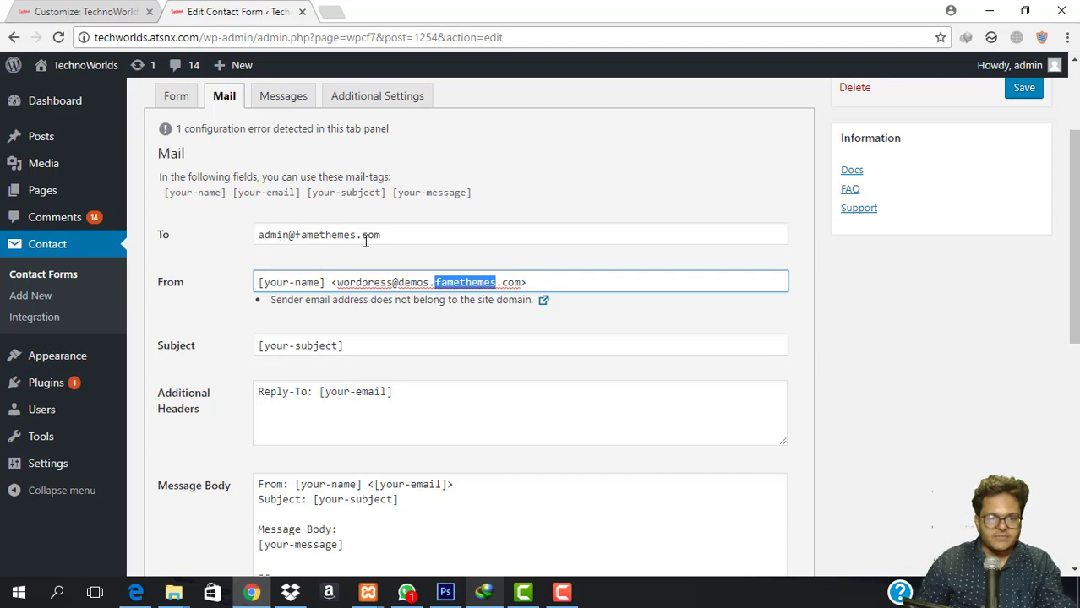
triple_click(394, 240)
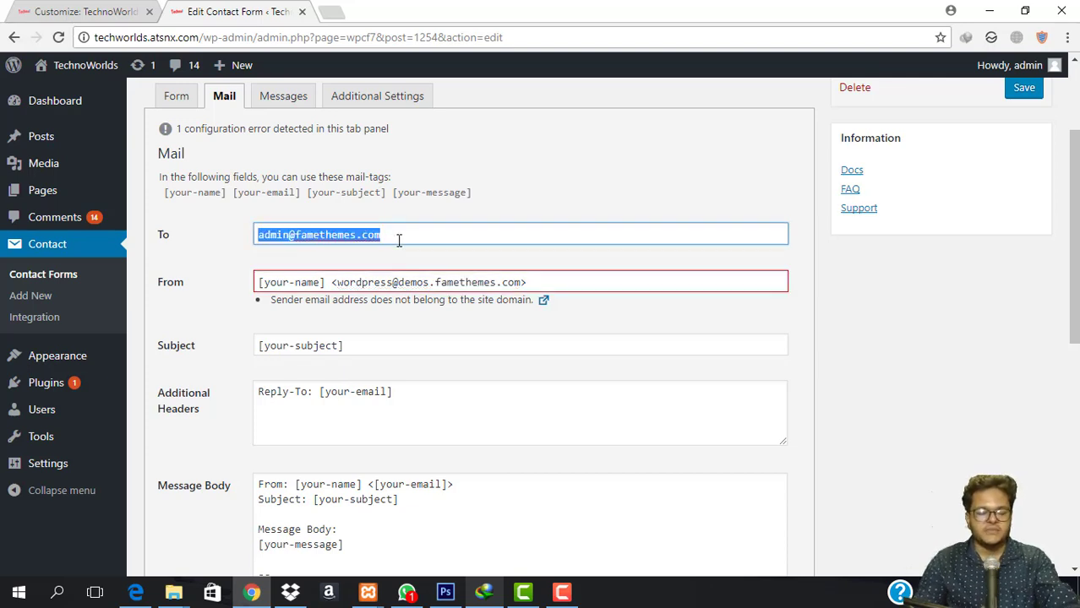
type("t")
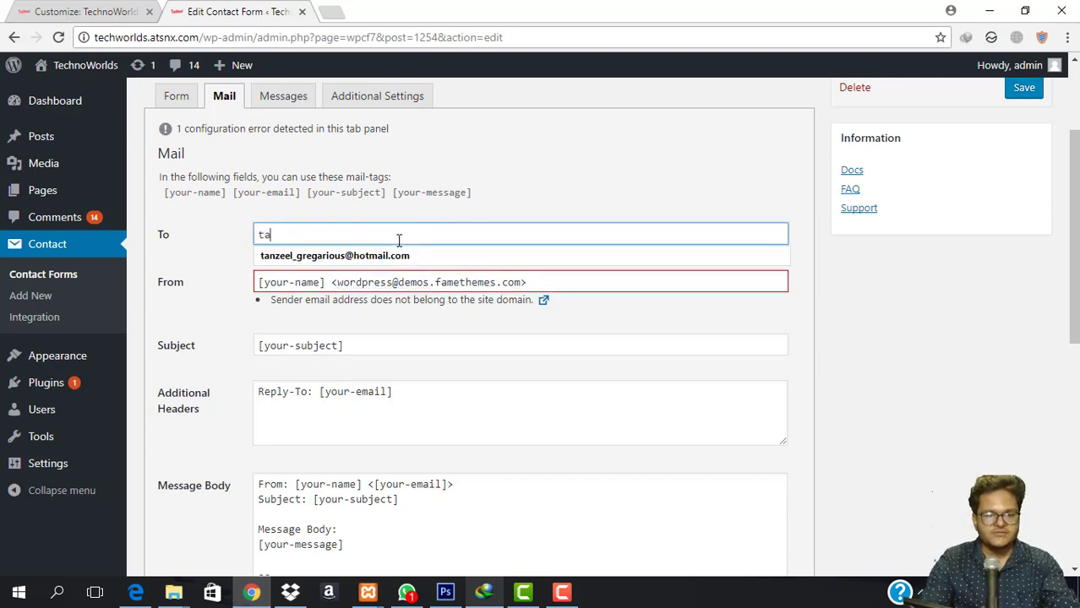
type("a")
left_click(398, 257)
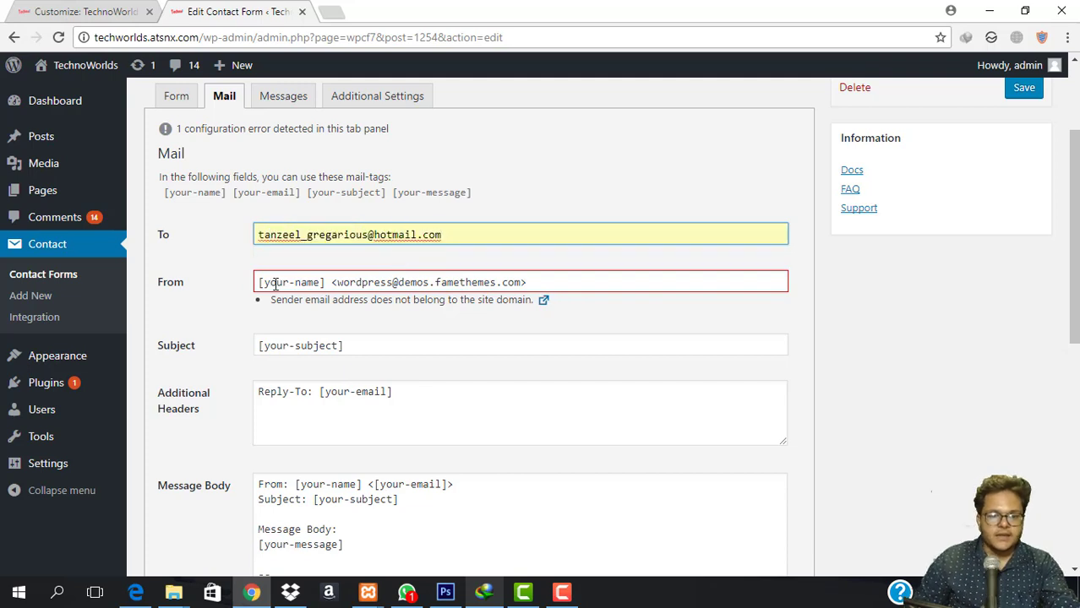
Replace the From field's fixed sender address with the [your-email] tag from the form template.
left_click(182, 98)
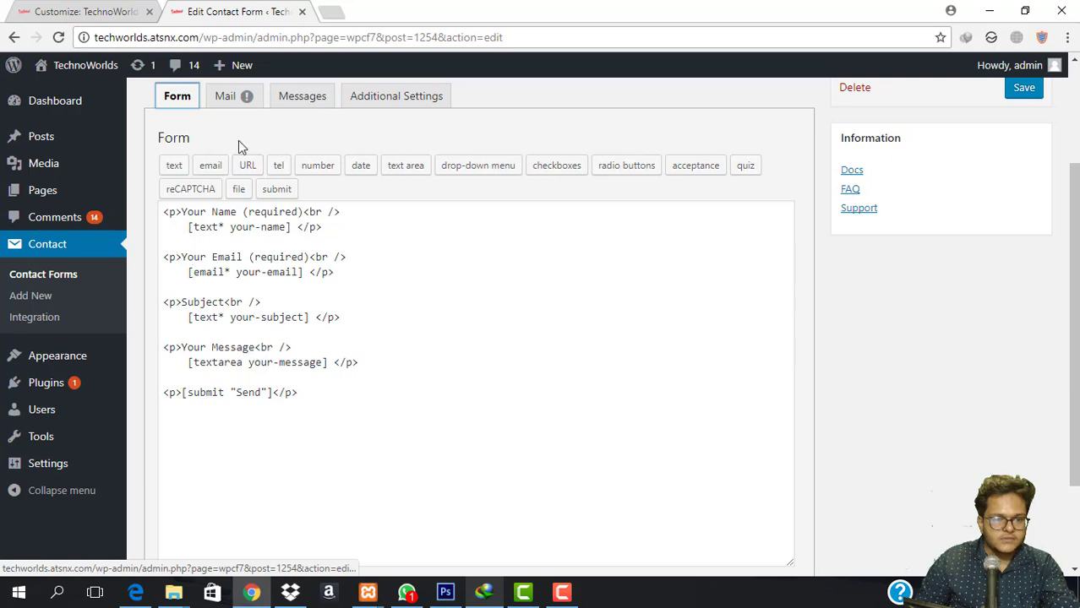
left_click(224, 97)
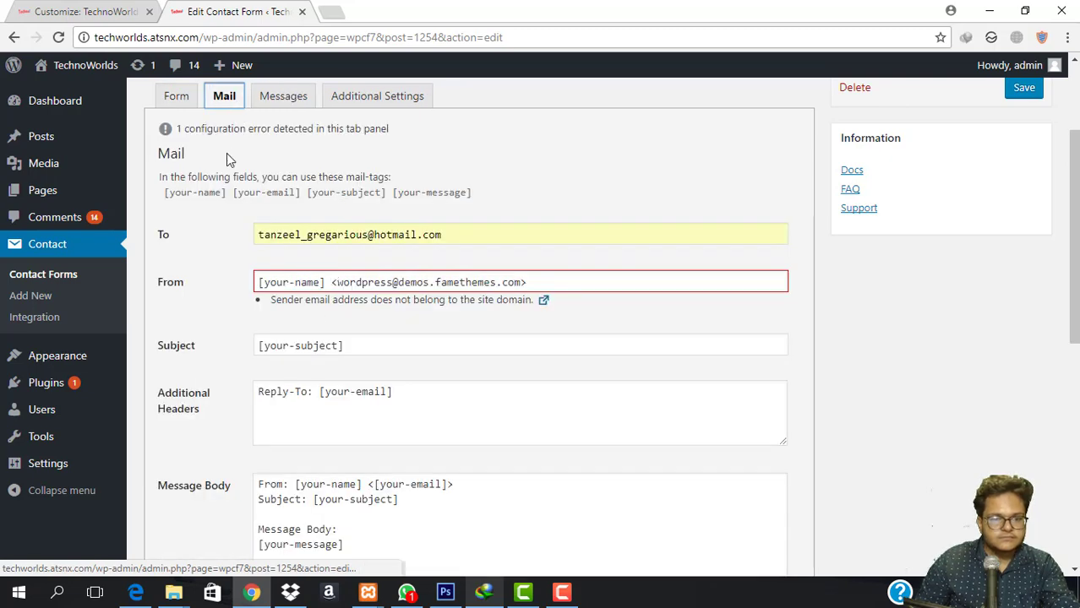
left_click(174, 98)
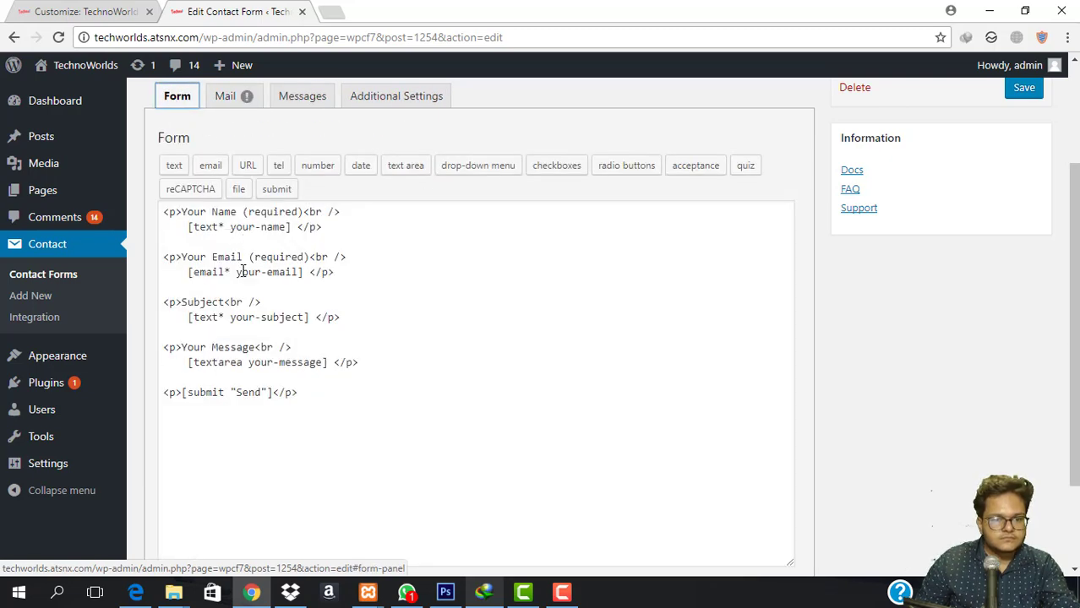
left_click_drag(239, 273, 294, 273)
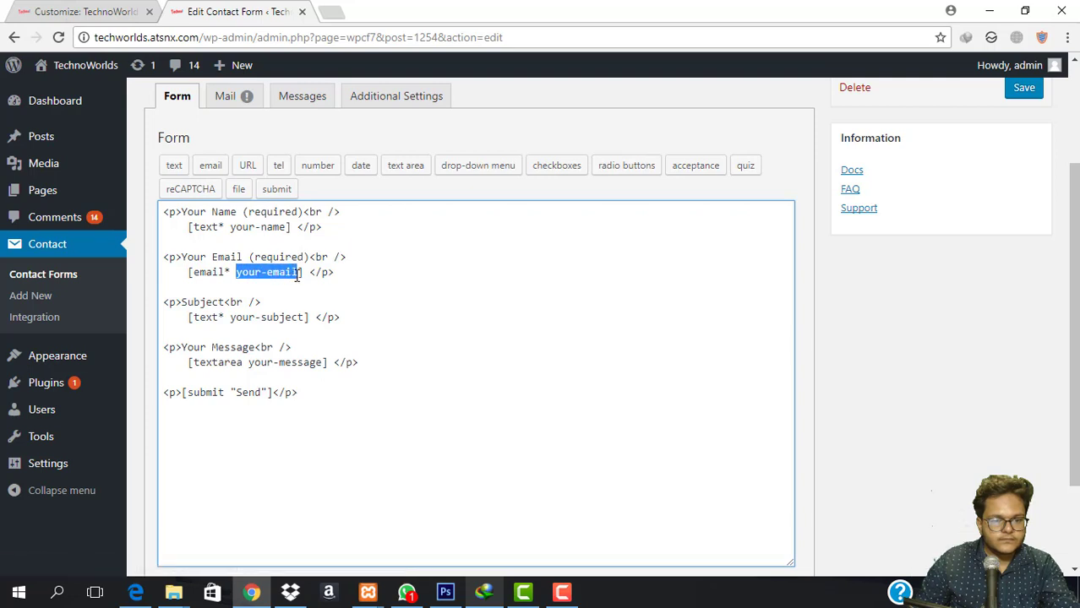
left_click(226, 98)
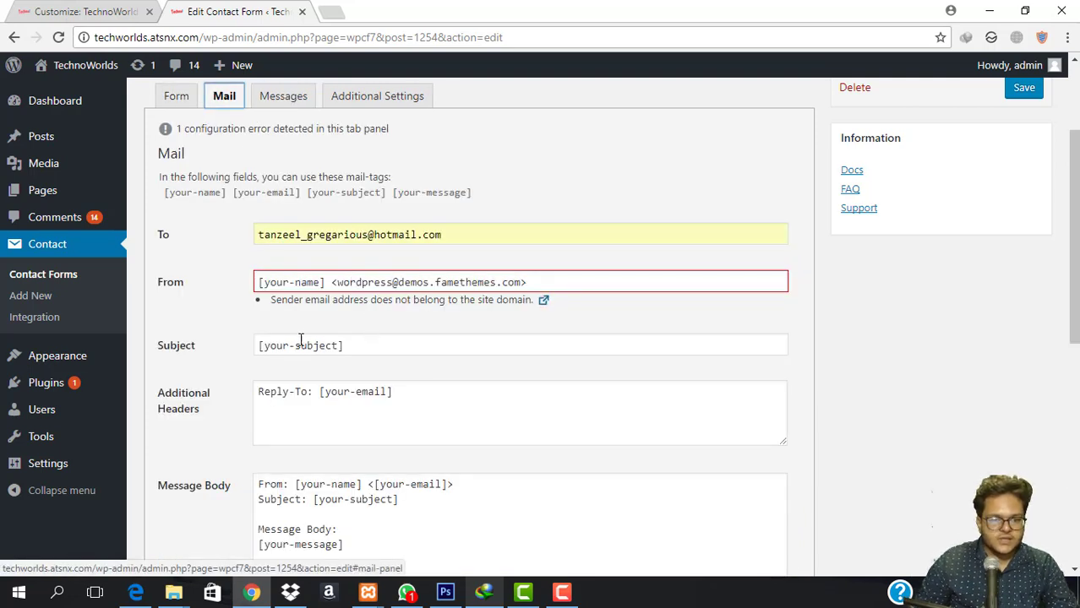
left_click(335, 282)
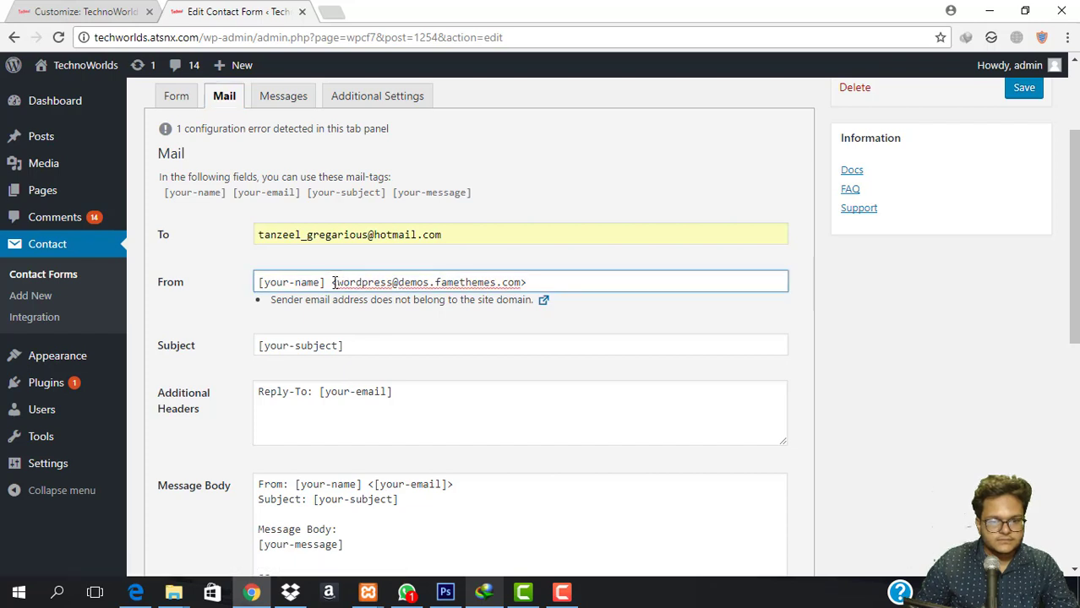
left_click_drag(332, 282, 533, 294)
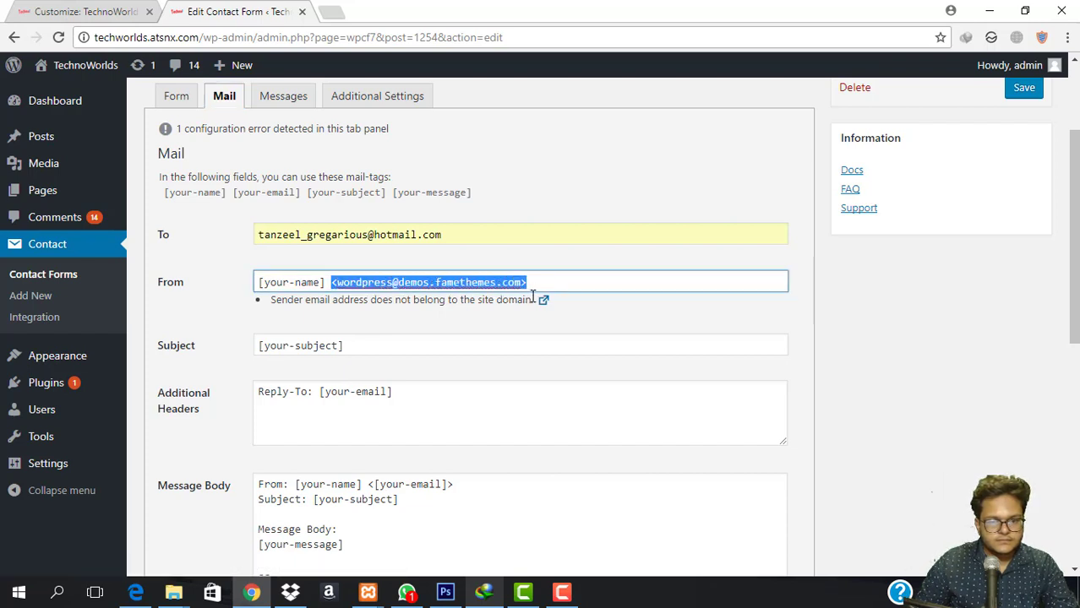
type("your-email")
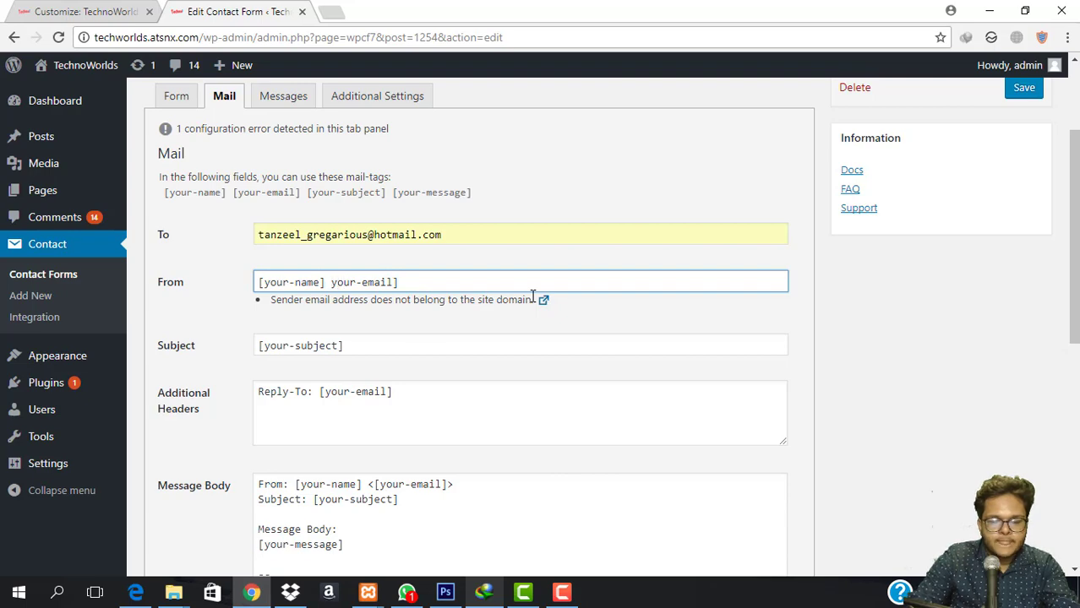
type("[")
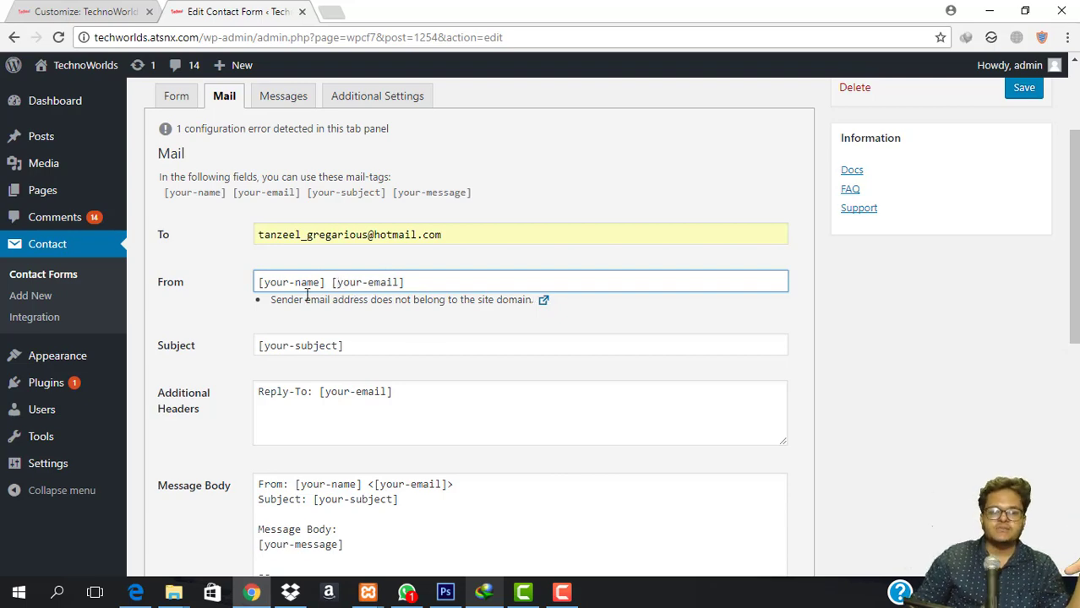
scroll(389, 254, "down", 2)
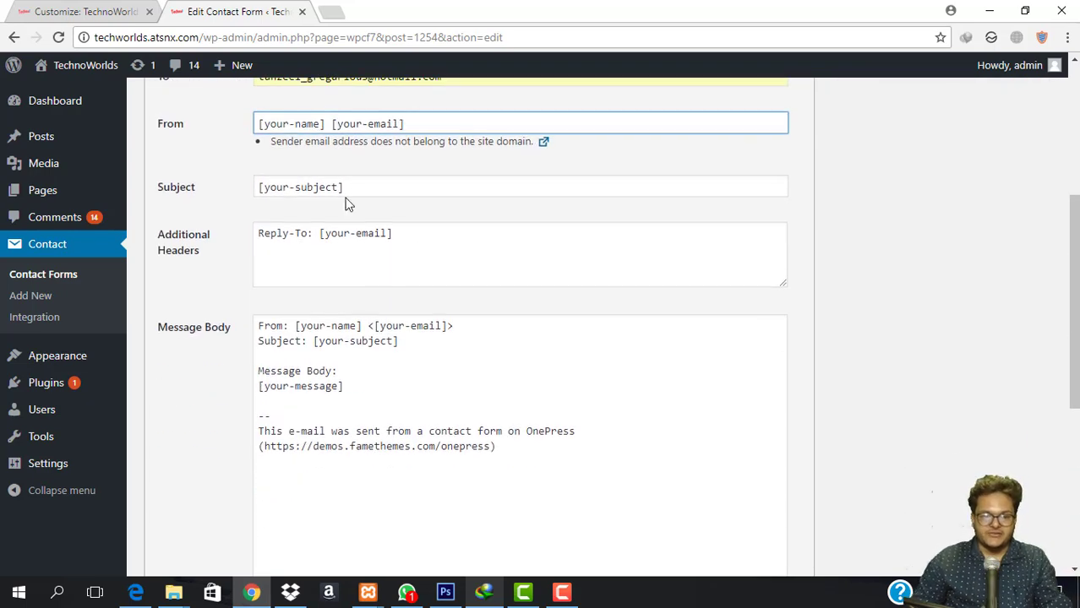
scroll(261, 203, "up", 1)
scroll(330, 293, "down", 2)
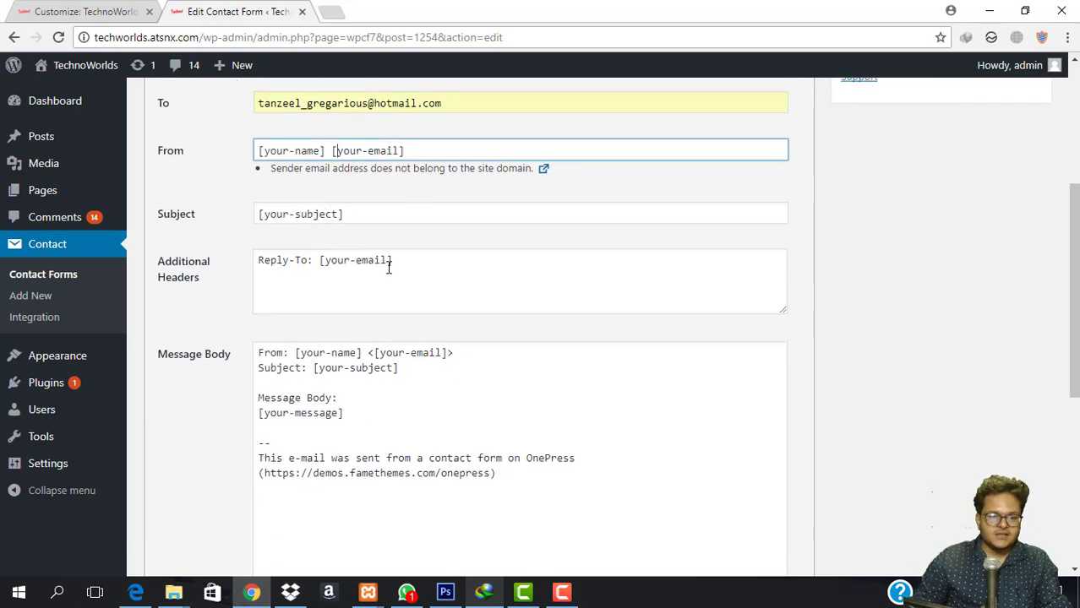
scroll(370, 207, "down", 1)
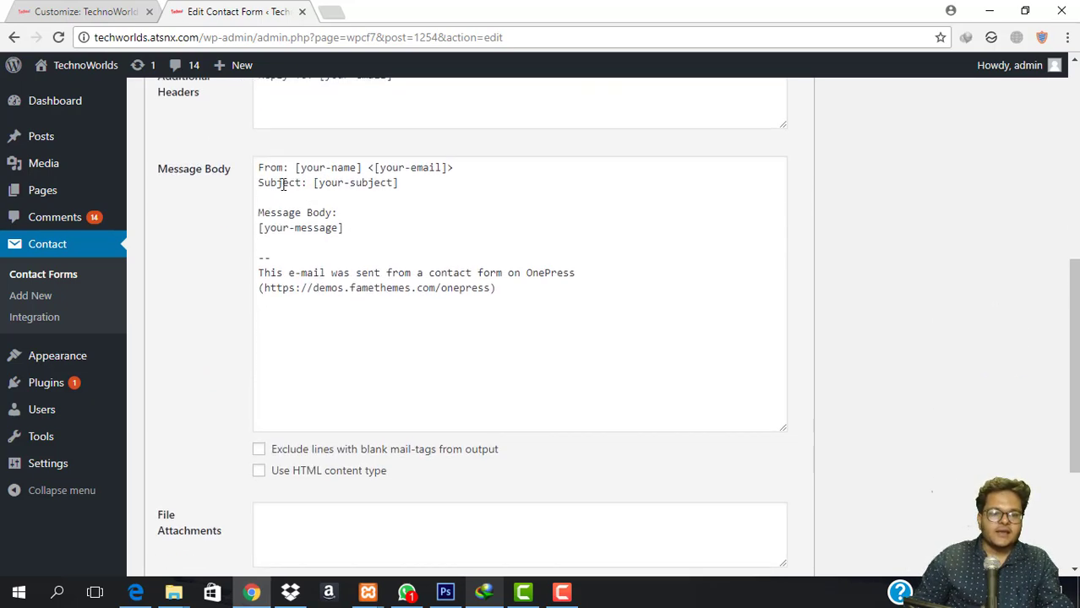
left_click_drag(257, 167, 562, 246)
left_click(562, 245)
scroll(443, 282, "down", 2)
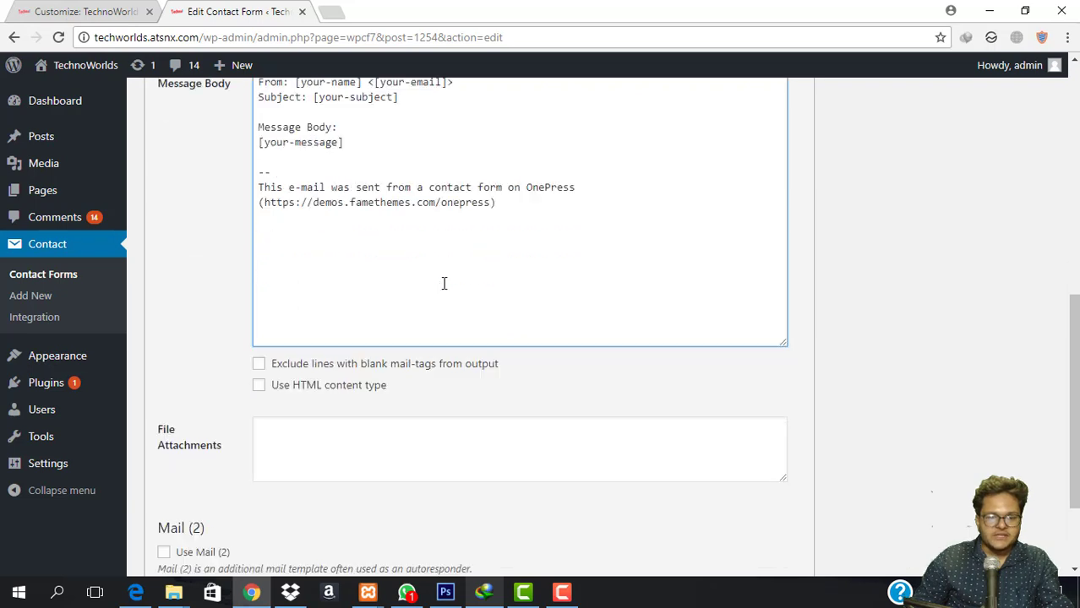
scroll(469, 287, "up", 2)
scroll(469, 288, "up", 1)
left_click_drag(497, 306, 260, 314)
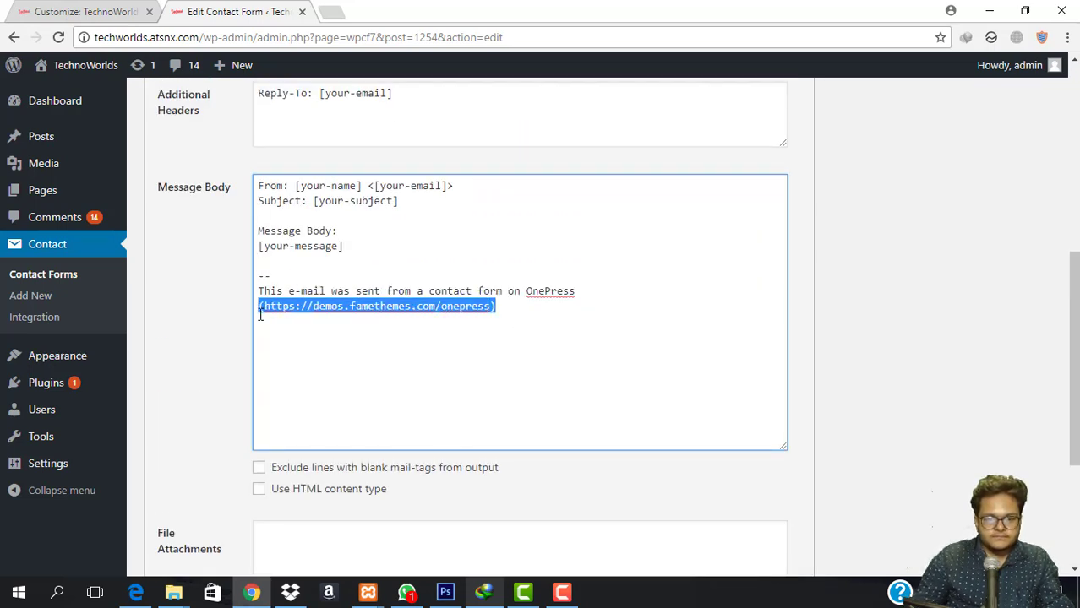
key("BackSpace")
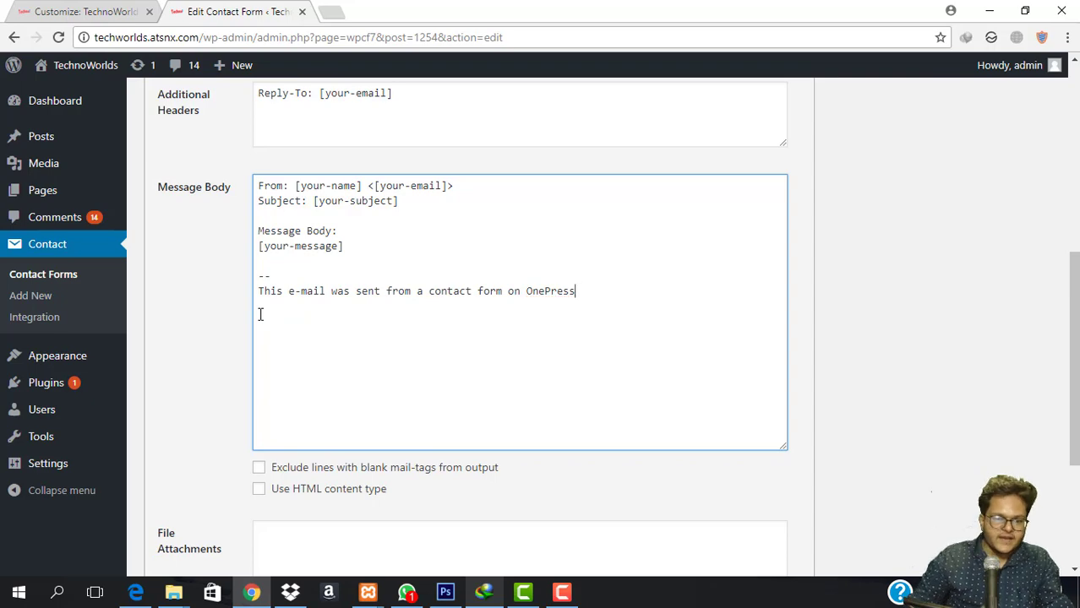
Save the Frontpage contact form.
scroll(323, 381, "down", 3)
scroll(345, 393, "up", 8)
scroll(710, 362, "down", 4)
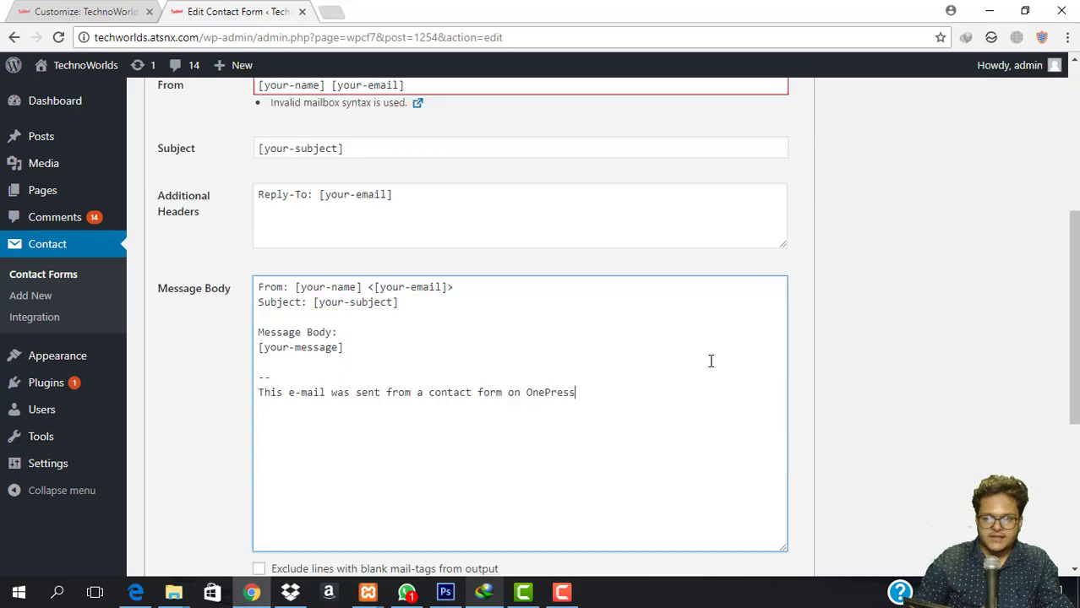
scroll(710, 361, "down", 4)
left_click(157, 502)
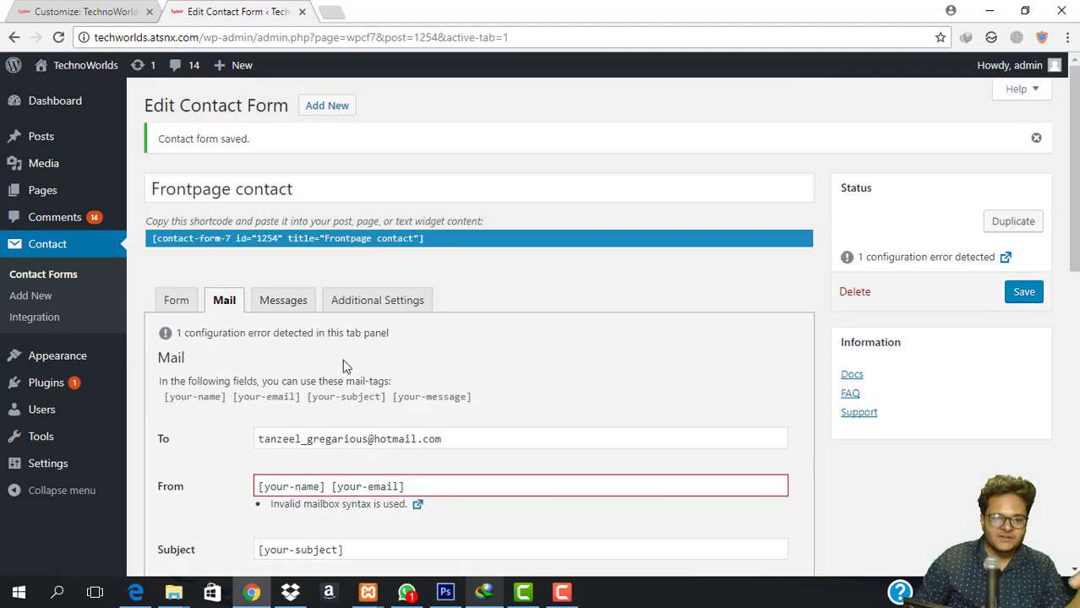
scroll(343, 365, "down", 2)
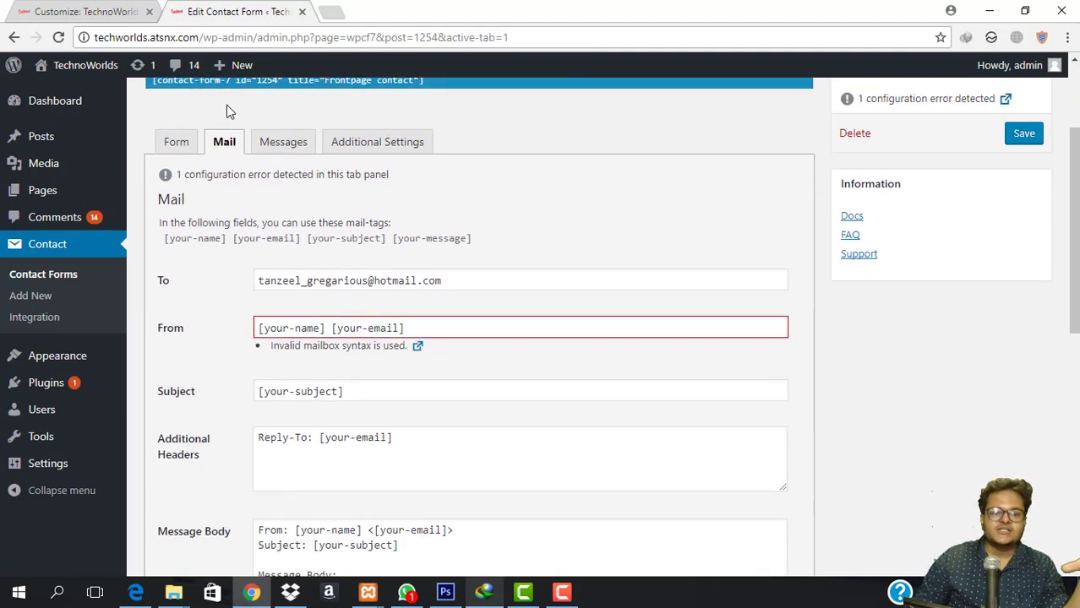
left_click(80, 11)
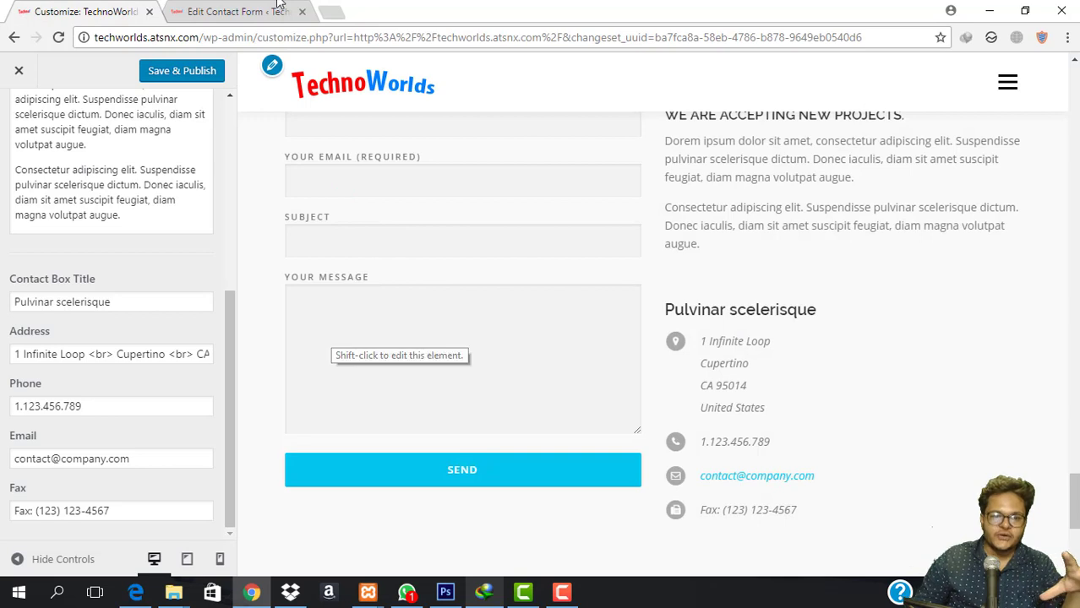
In the Customizer's Contact Section Content, replace the placeholder phone with the site's phone number.
left_click(284, 9)
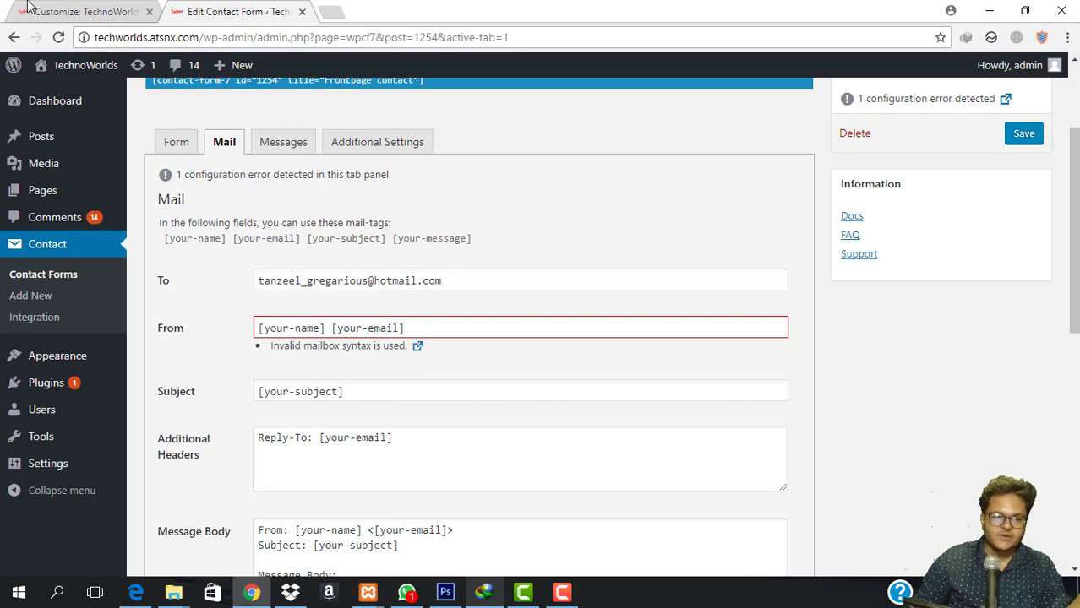
scroll(400, 378, "down", 6)
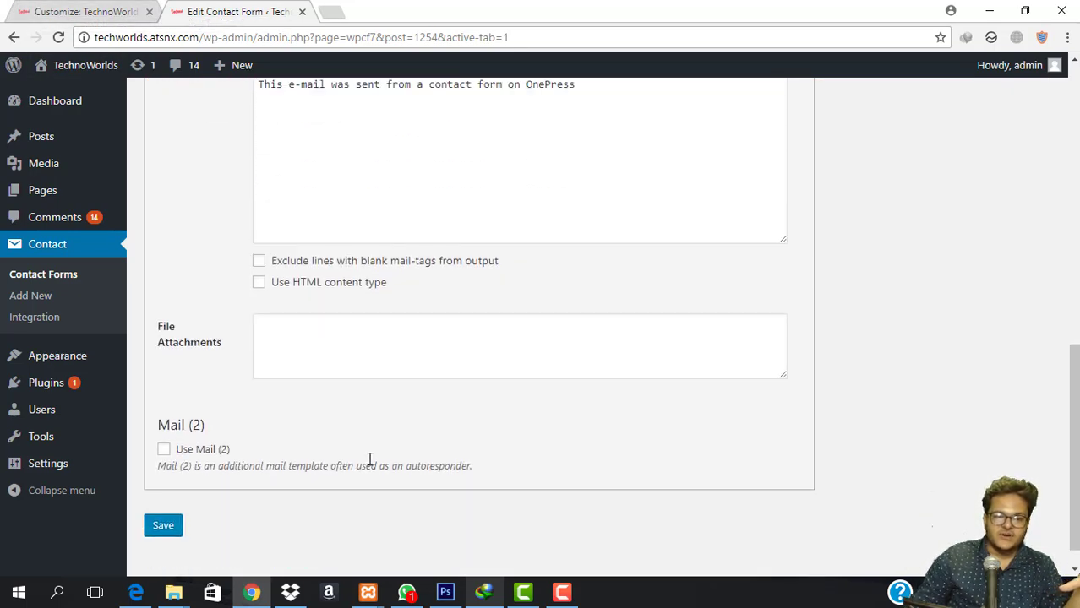
scroll(369, 459, "up", 10)
left_click(76, 10)
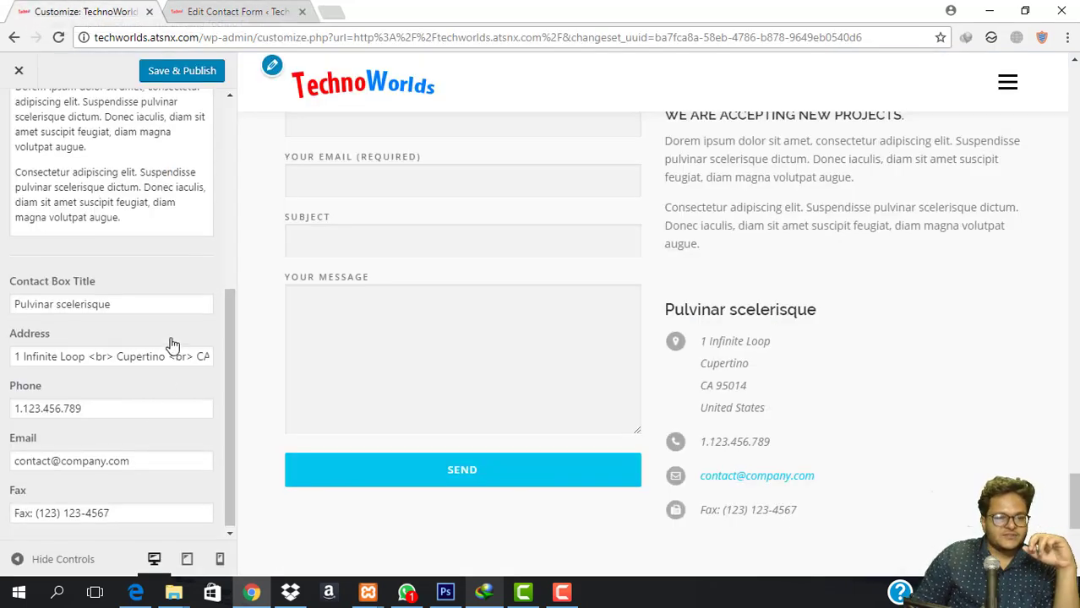
scroll(145, 366, "up", 5)
scroll(144, 366, "down", 2)
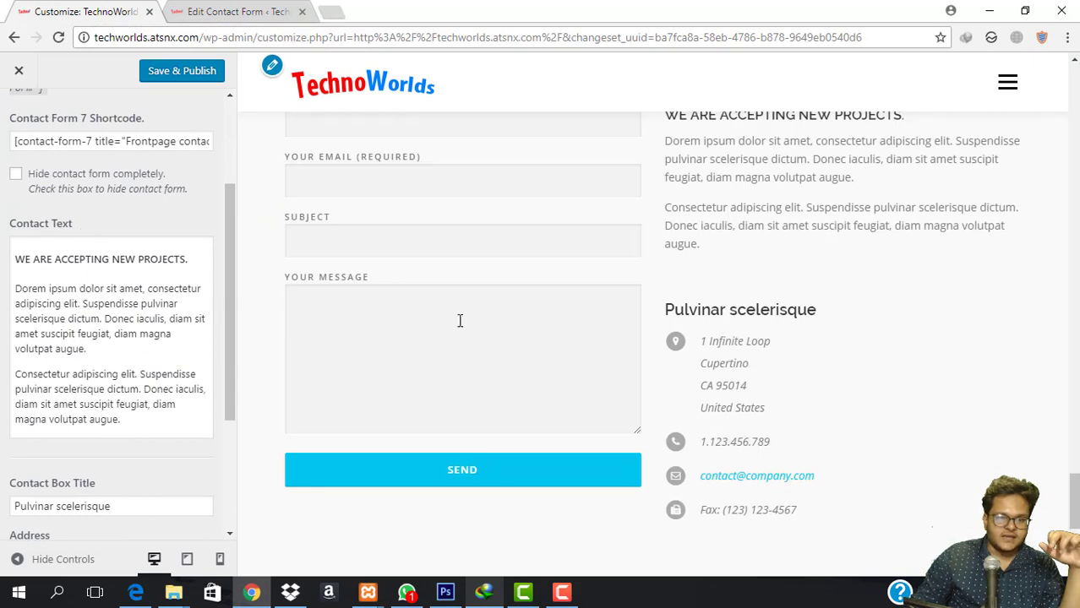
scroll(747, 445, "up", 2)
scroll(711, 410, "down", 4)
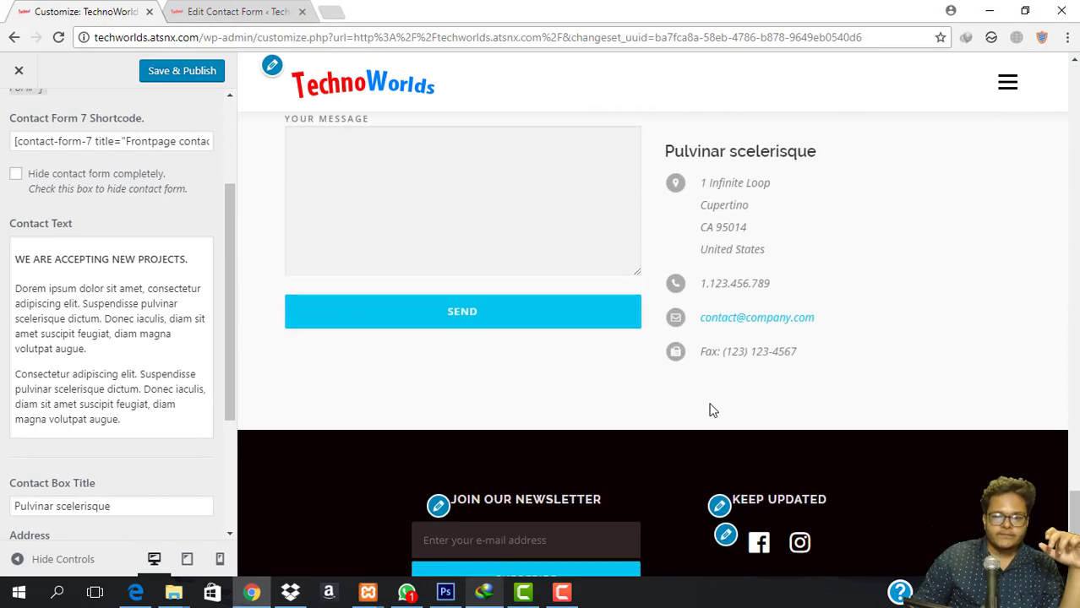
scroll(93, 393, "down", 3)
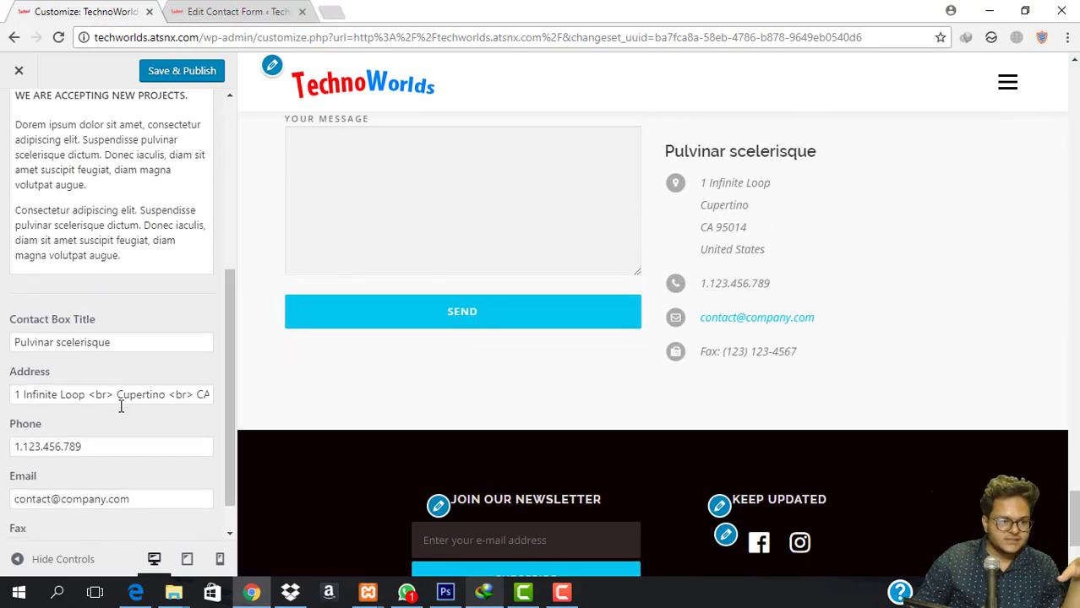
left_click(120, 300)
triple_click(141, 355)
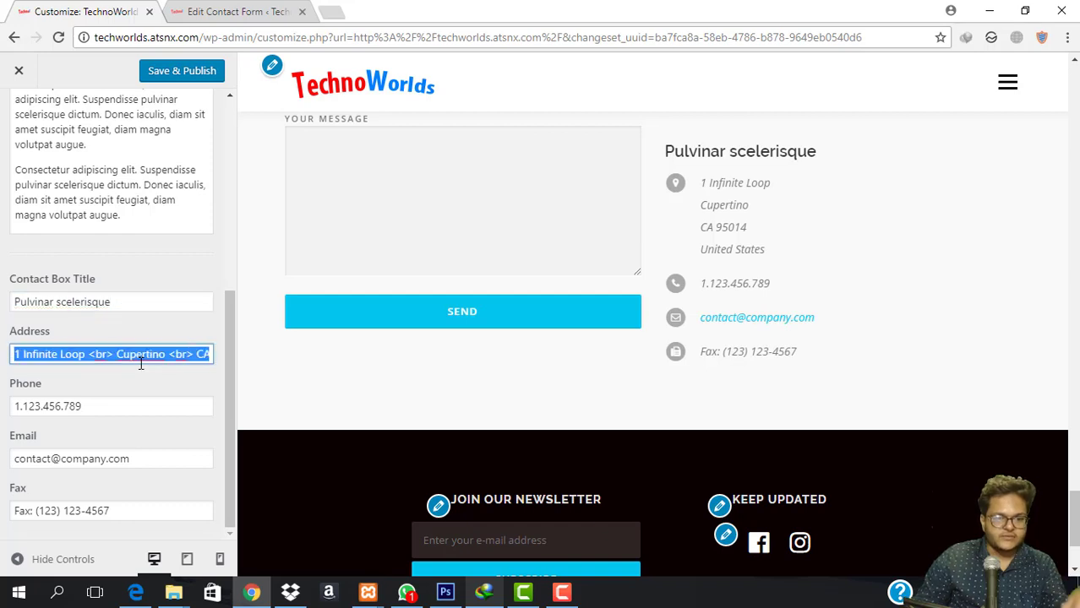
triple_click(116, 408)
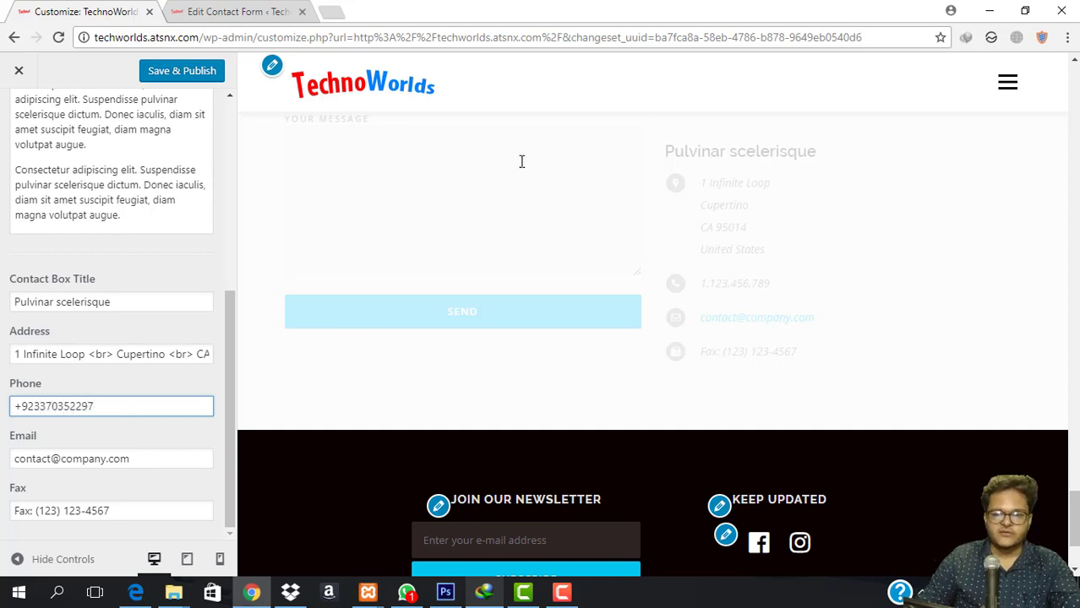
Set the Email field to the site's admin e-mail address and clear the Fax field.
triple_click(128, 461)
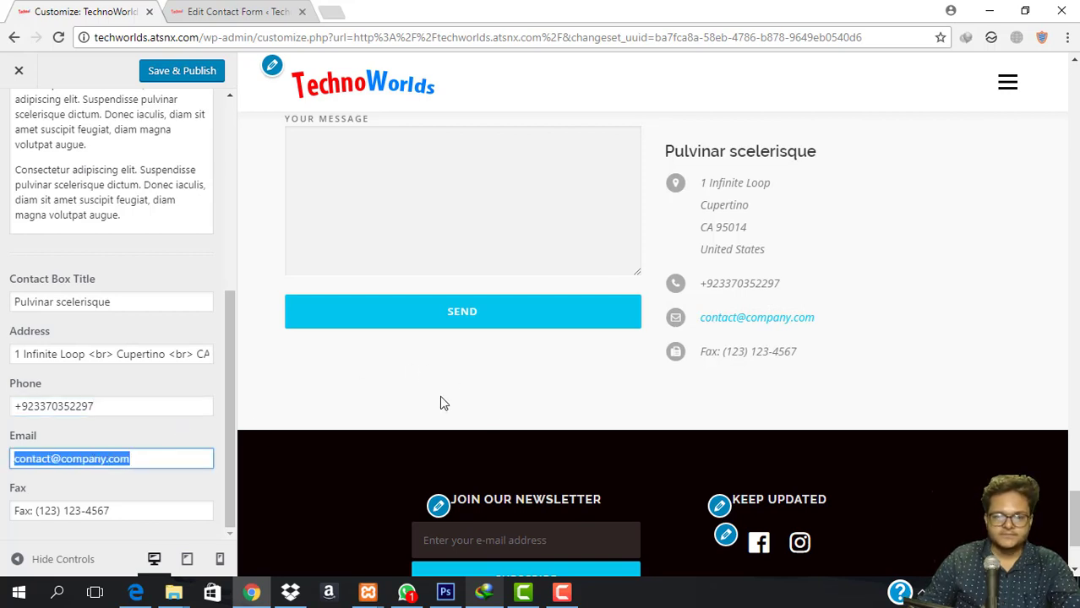
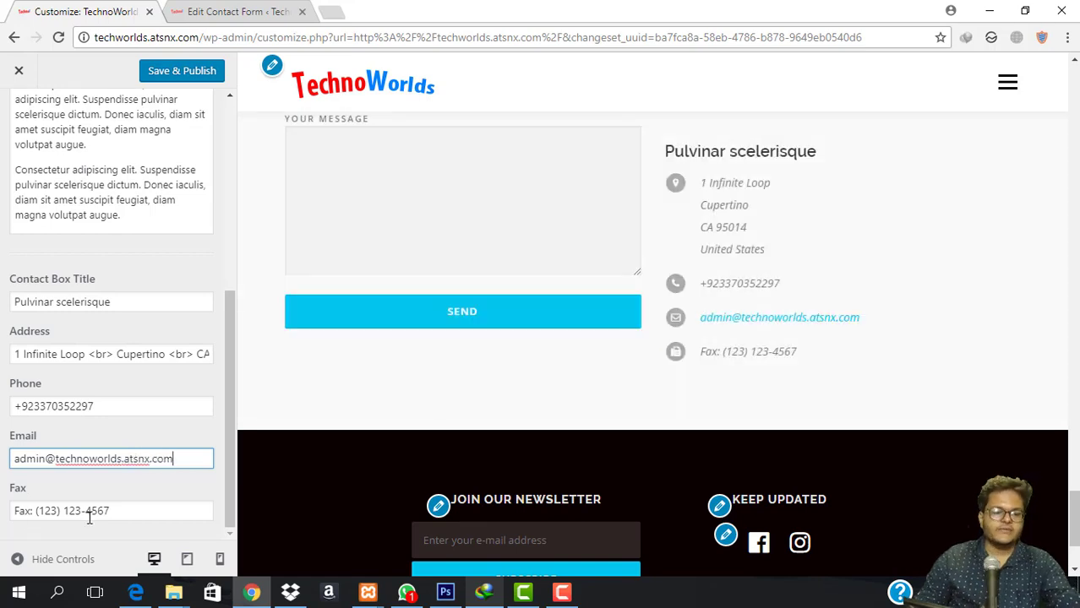
triple_click(142, 511)
key("BackSpace")
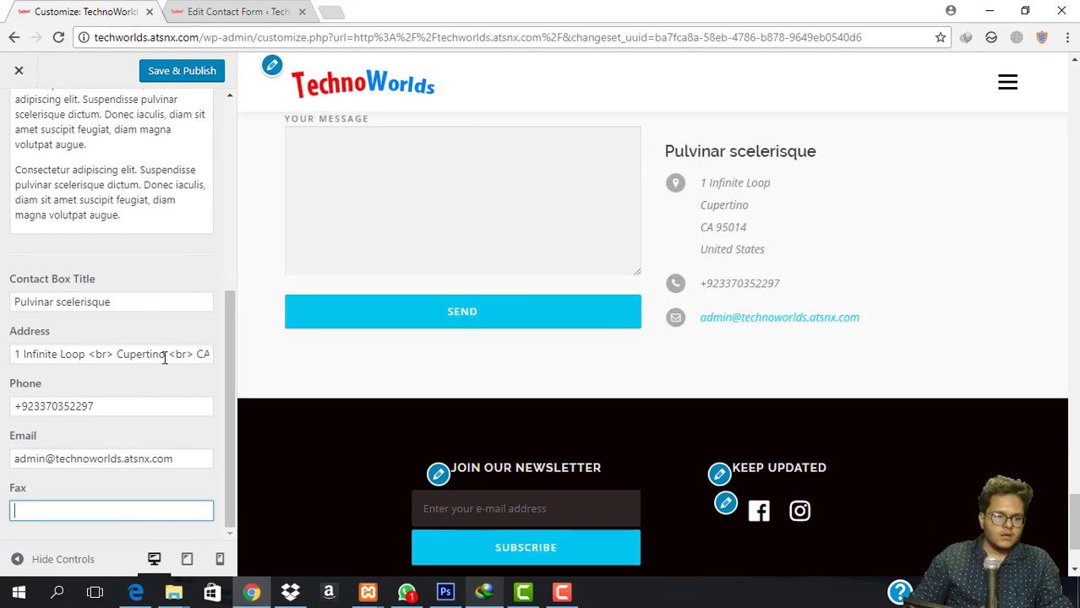
scroll(138, 395, "up", 5)
Save & Publish the contact box edits, then visit the live TechnoWorlds homepage.
left_click(186, 76)
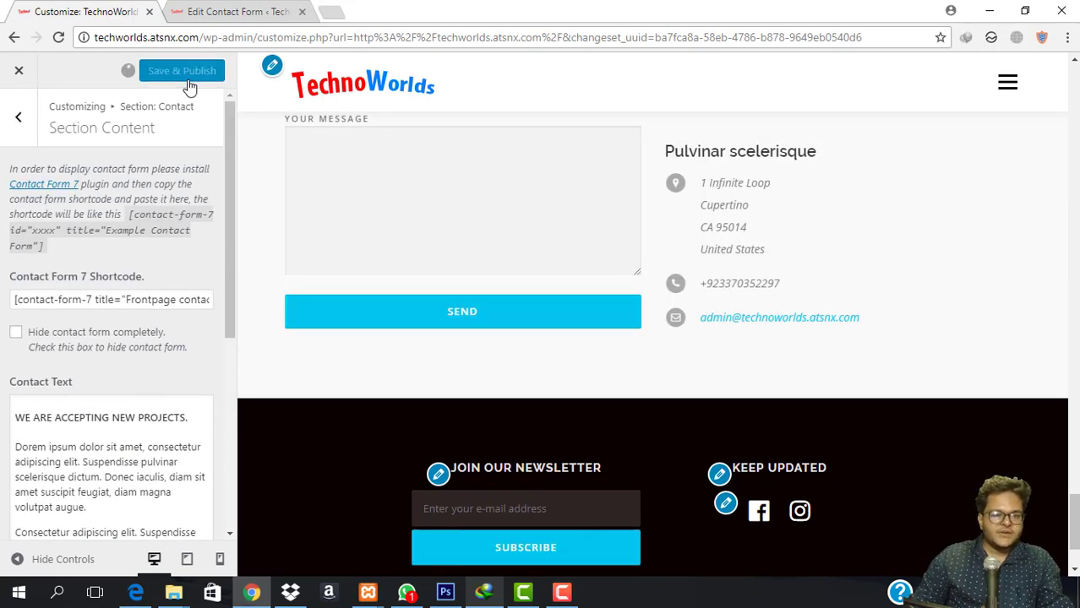
left_click(18, 118)
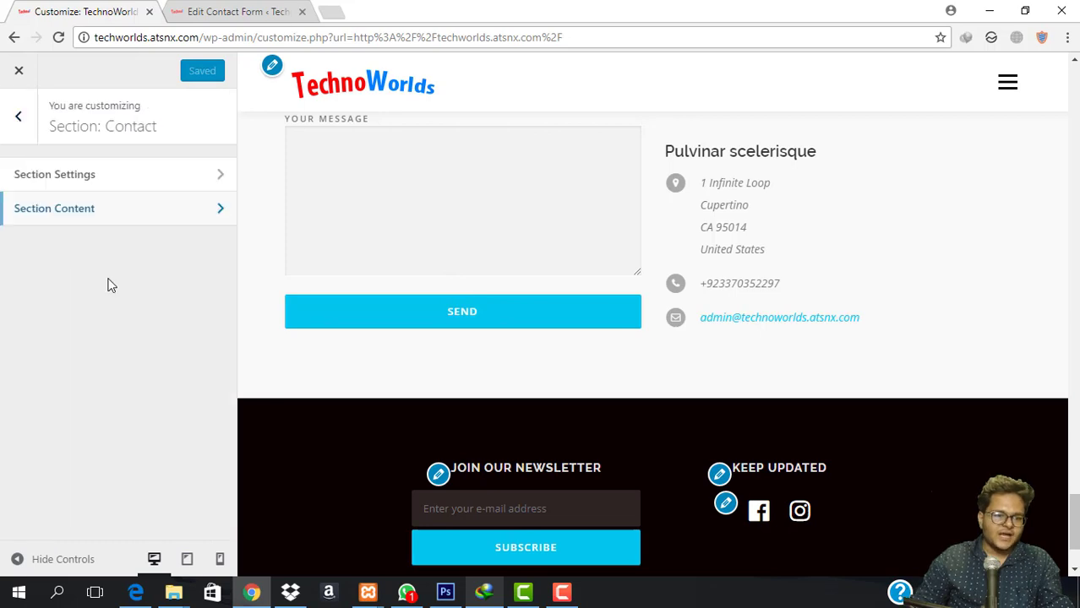
left_click(19, 116)
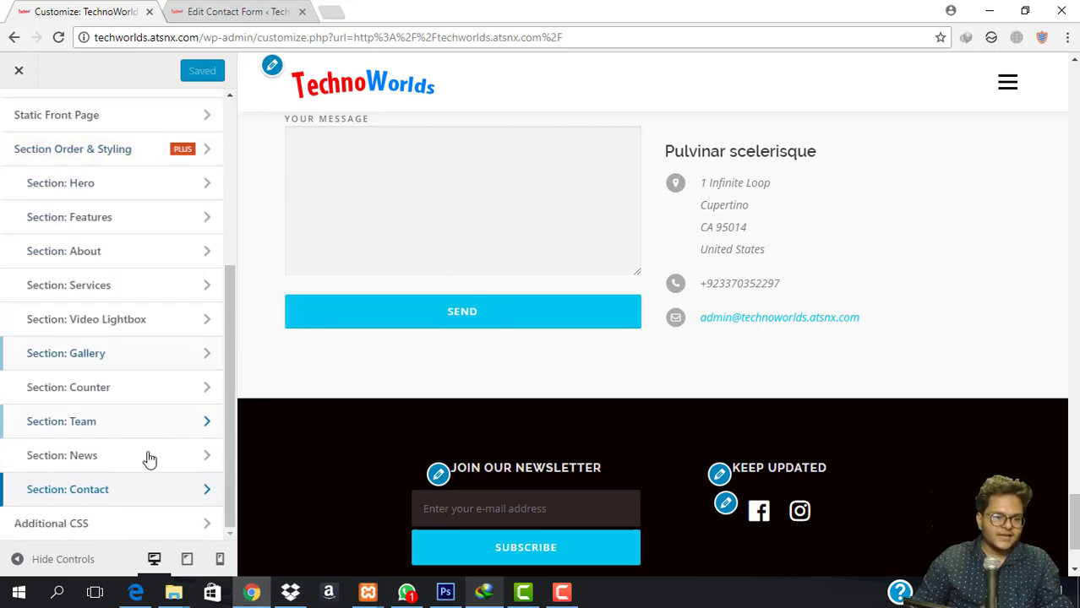
left_click(212, 10)
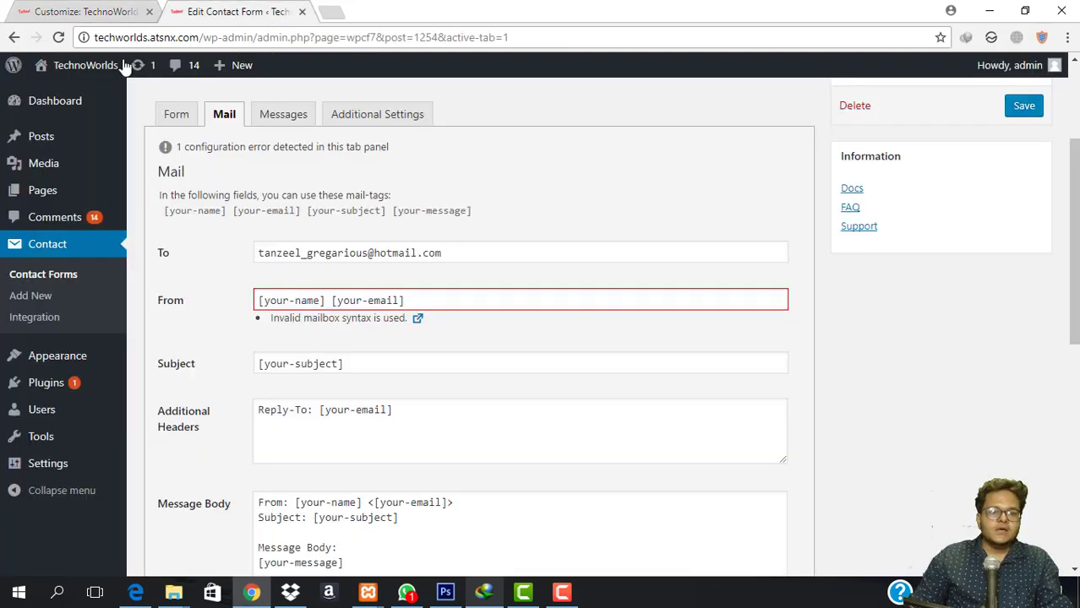
mouse_move(91, 69)
left_click(68, 95)
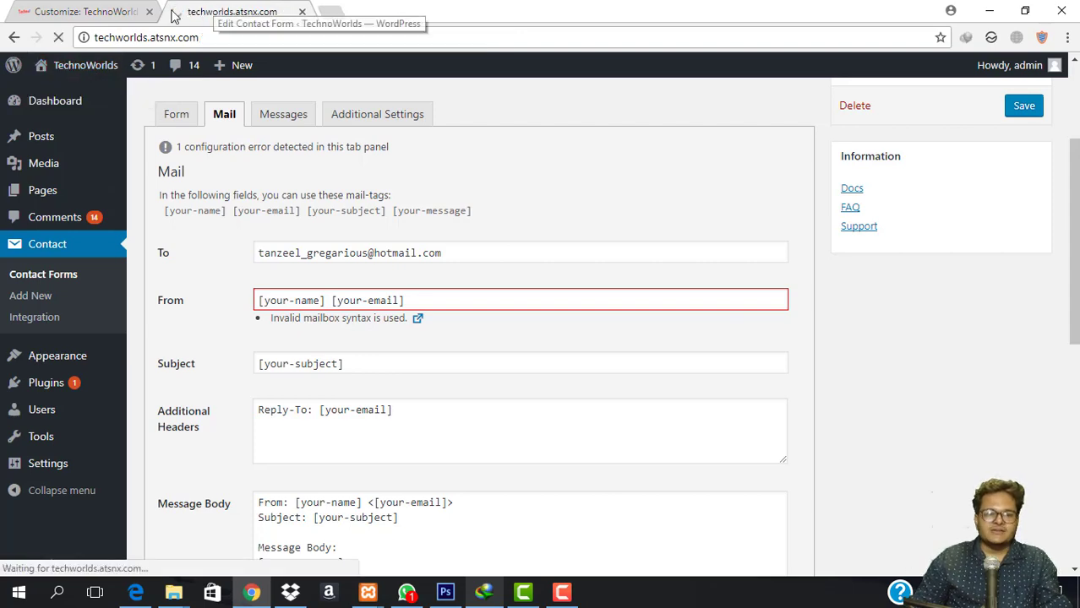
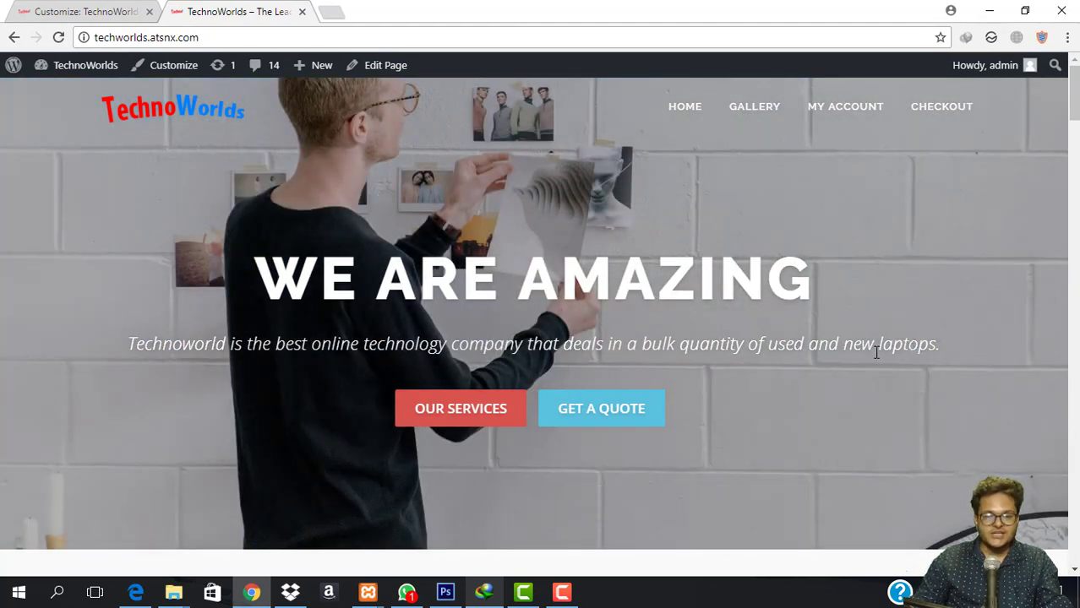
Browse down through Our Services and the gallery, enlarging then closing the house photo.
left_click(464, 411)
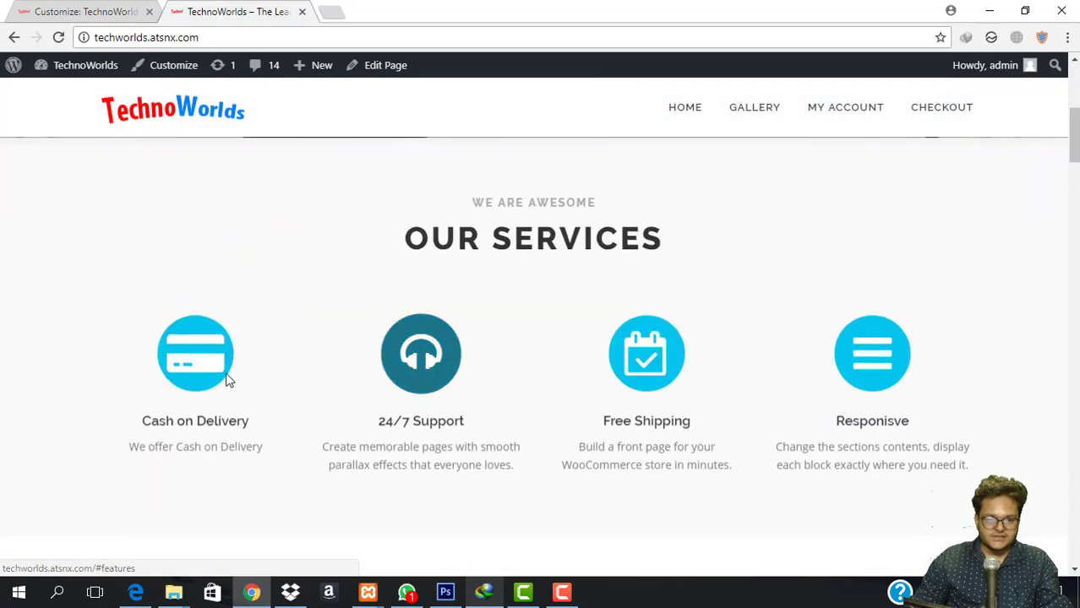
scroll(845, 334, "down", 6)
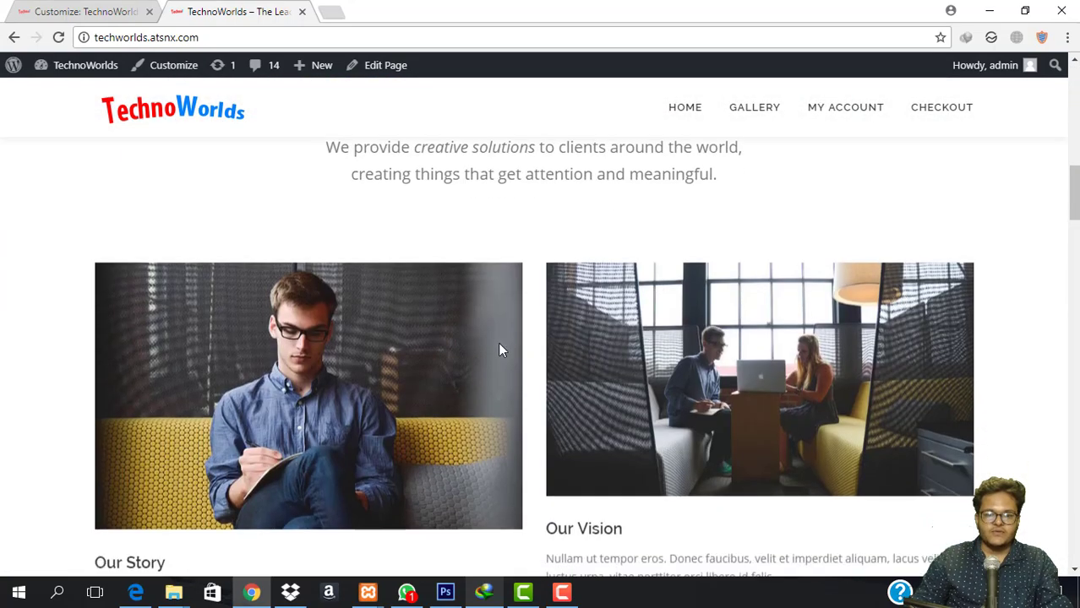
scroll(499, 350, "down", 3)
scroll(636, 311, "down", 7)
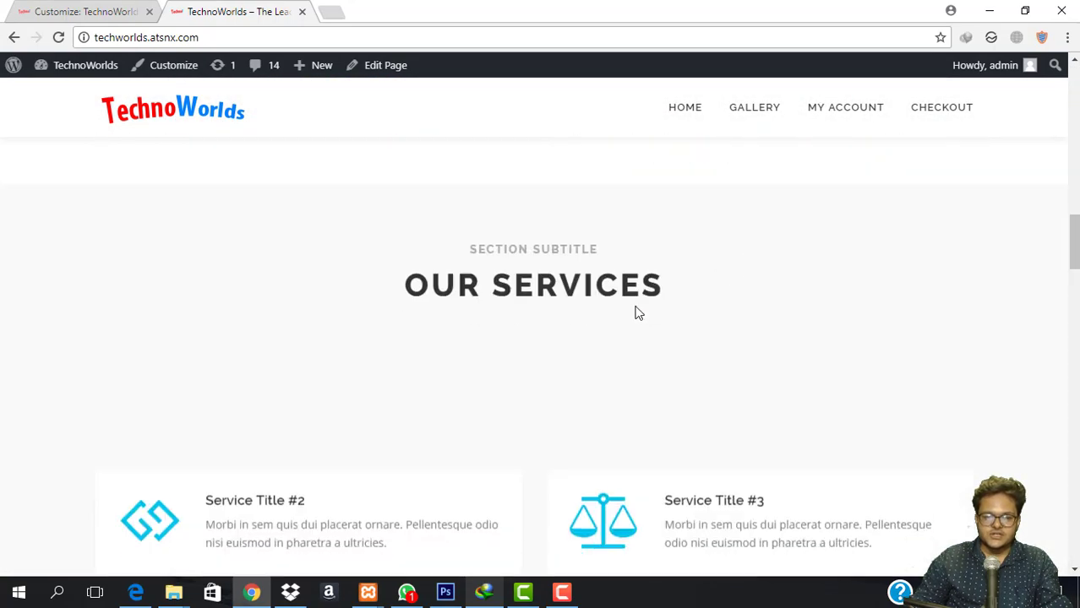
scroll(525, 262, "up", 10)
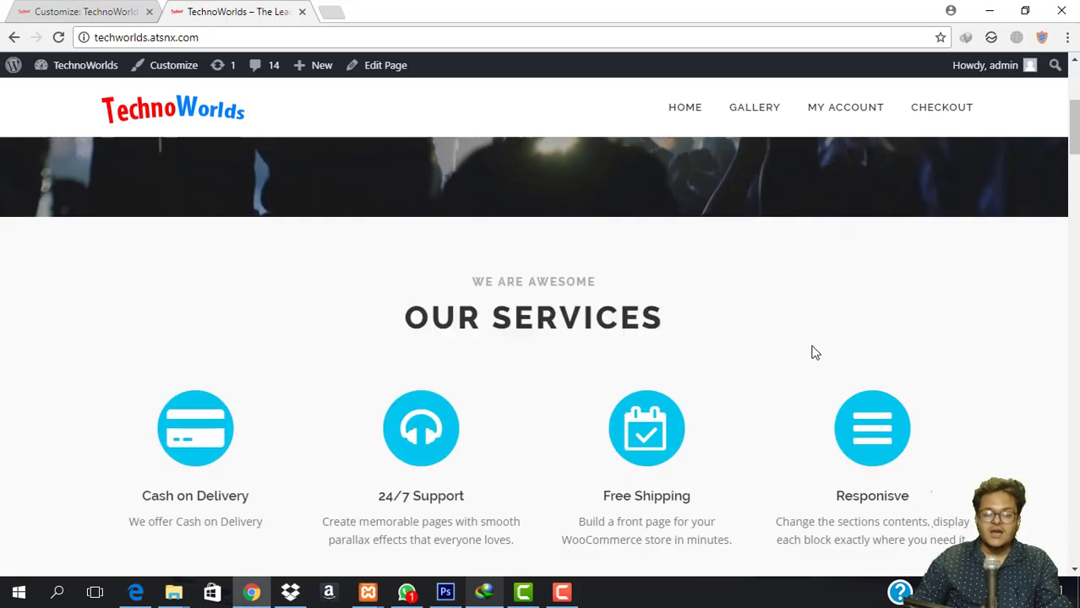
scroll(494, 325, "down", 4)
scroll(498, 270, "up", 3)
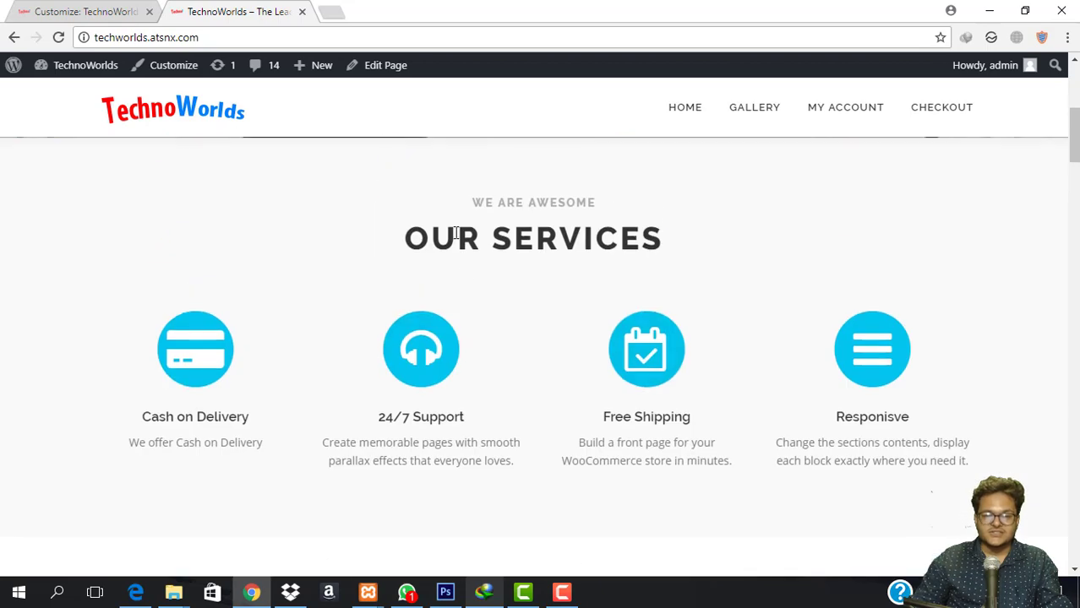
scroll(625, 338, "up", 3)
scroll(393, 273, "down", 4)
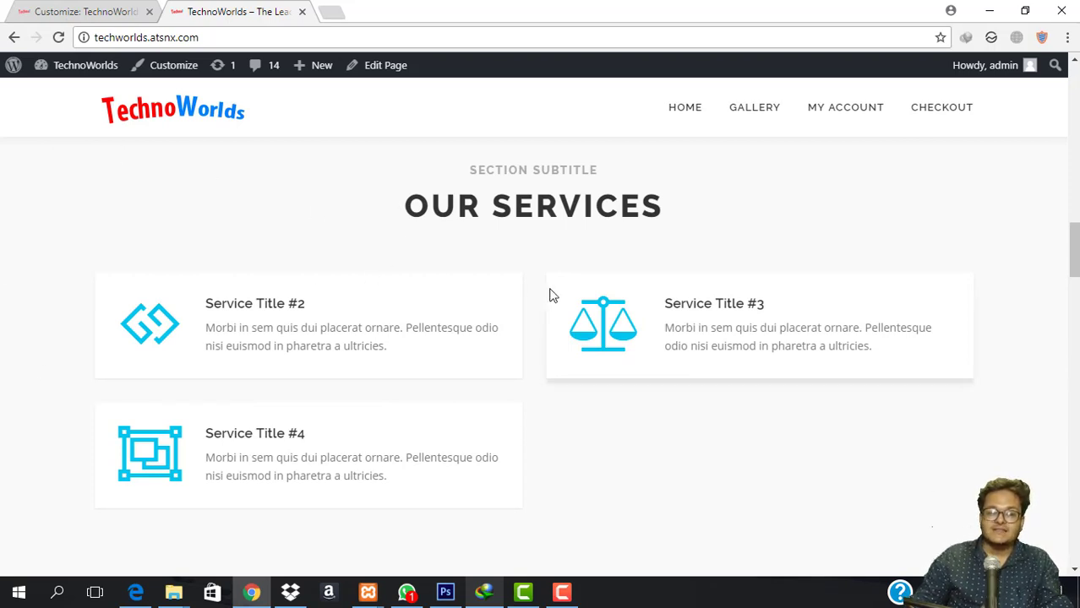
scroll(760, 398, "down", 5)
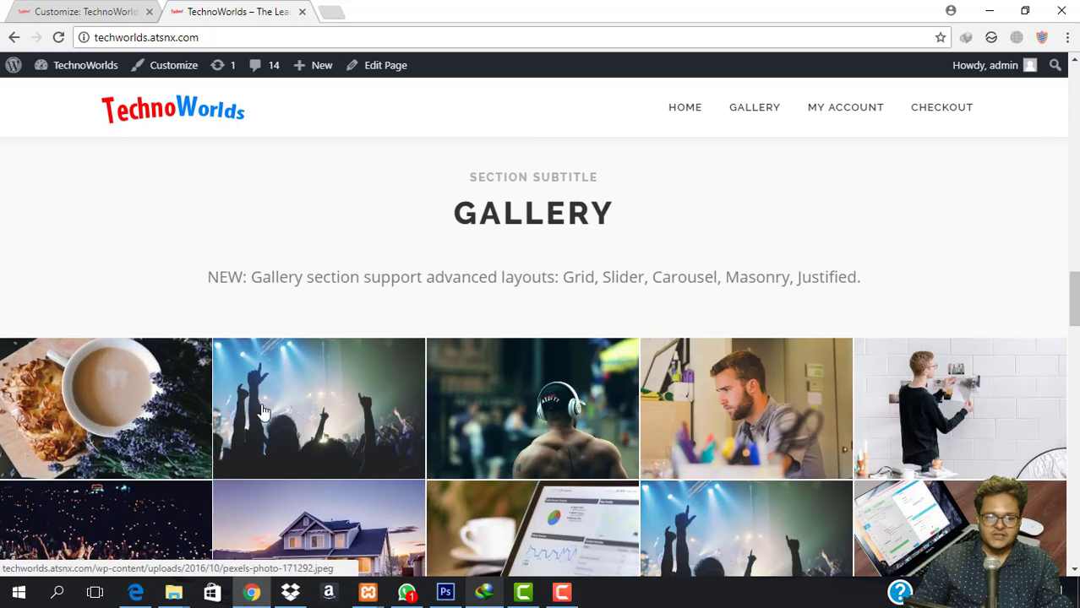
scroll(805, 409, "down", 4)
left_click(290, 200)
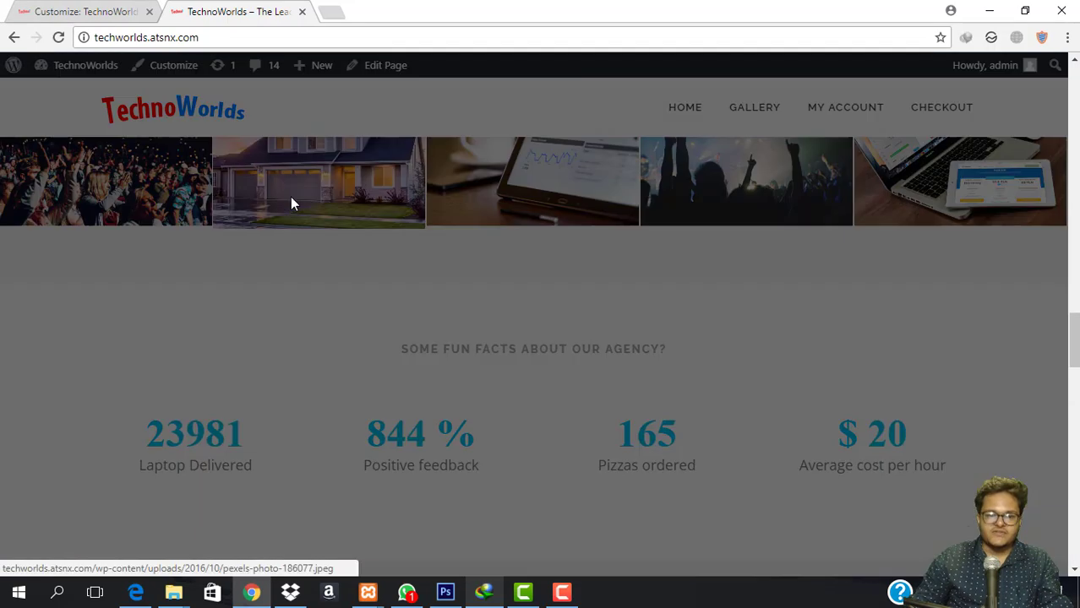
left_click(1049, 74)
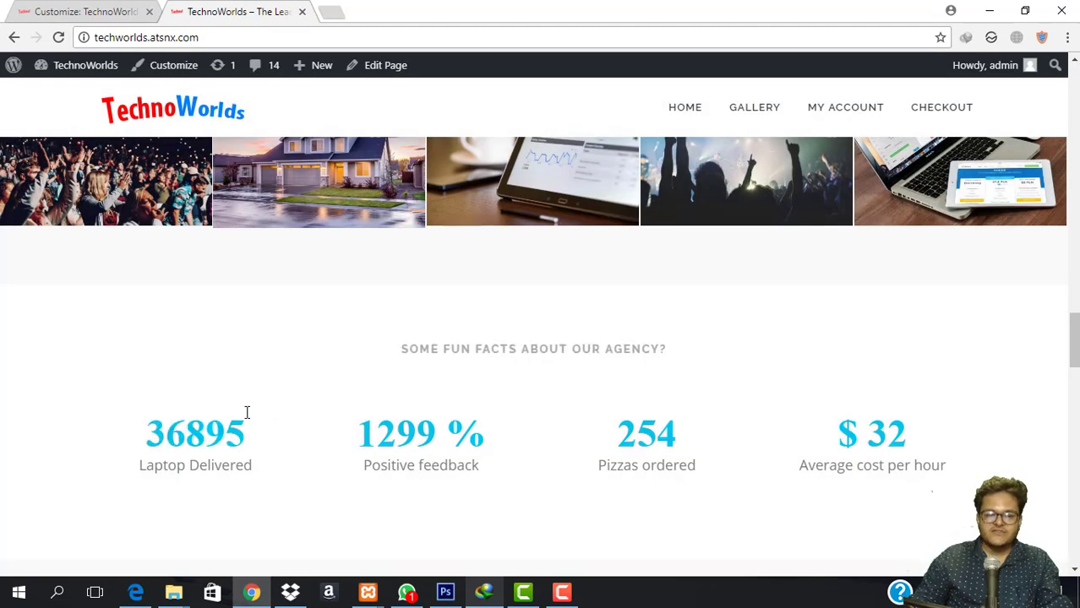
scroll(246, 412, "down", 2)
Highlight the 1299 % and 254 pizzas figures, then the LATEST NEWS and GET IN TOUCH headings.
left_click_drag(351, 278, 690, 293)
left_click(390, 336)
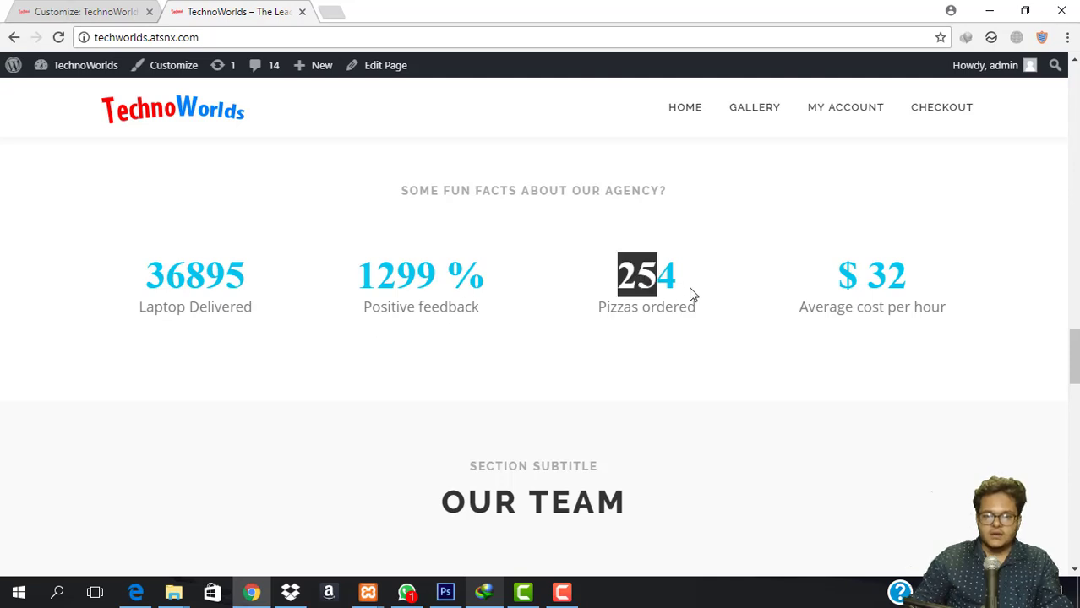
left_click_drag(353, 285, 509, 303)
left_click(510, 302)
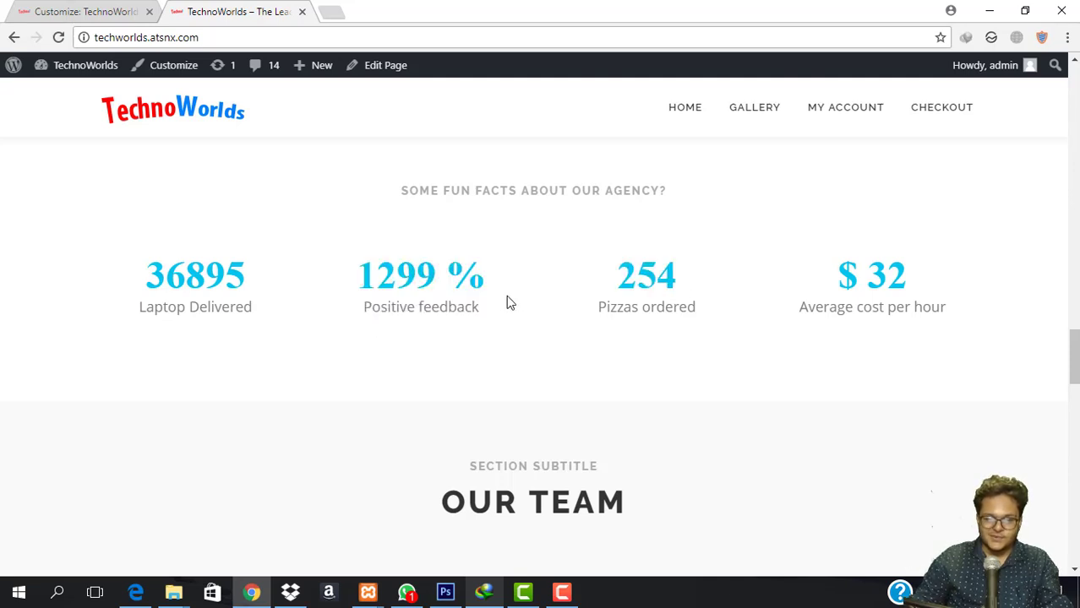
left_click_drag(617, 281, 695, 285)
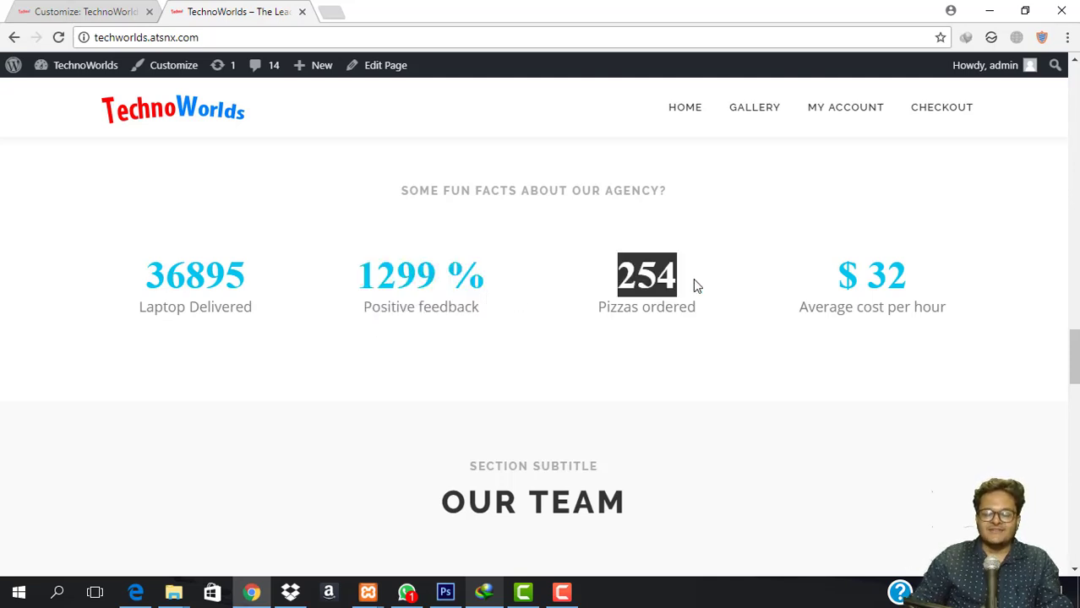
left_click(695, 285)
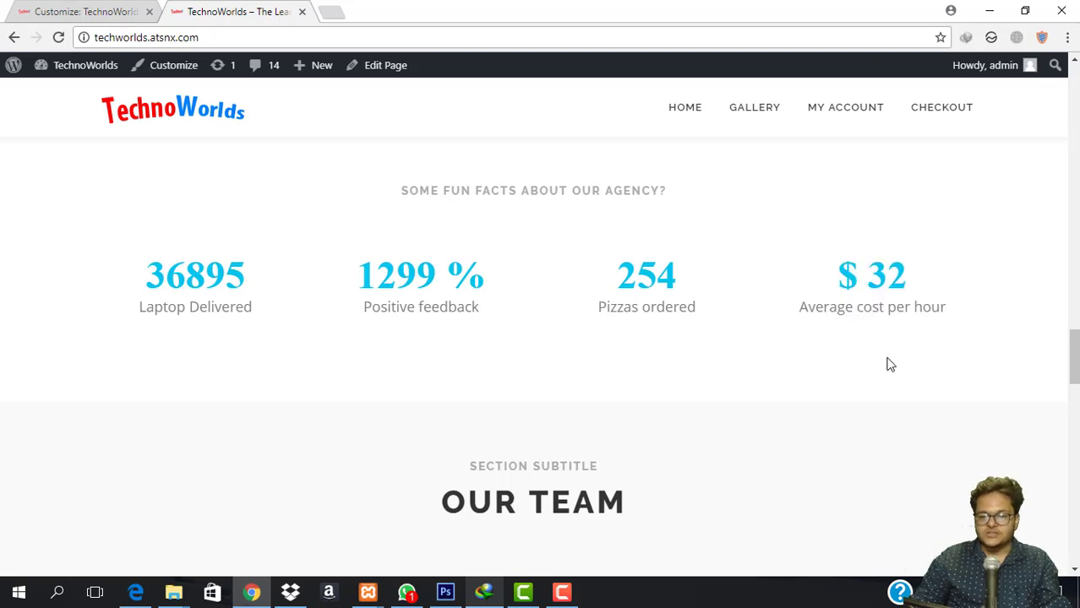
scroll(887, 362, "down", 3)
scroll(521, 264, "down", 3)
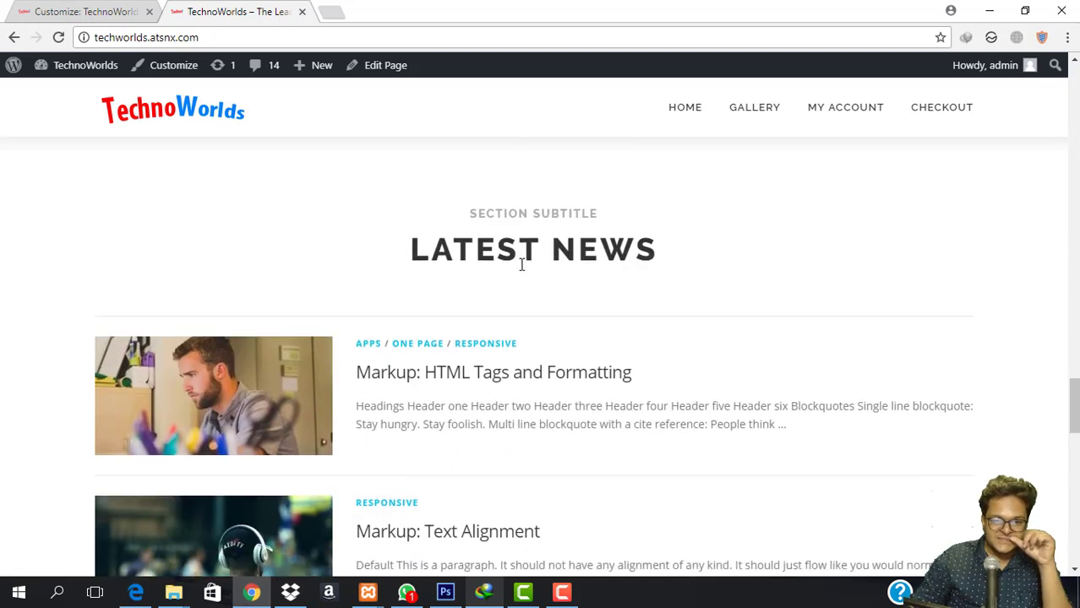
left_click_drag(405, 246, 711, 299)
left_click(447, 392)
scroll(448, 392, "down", 10)
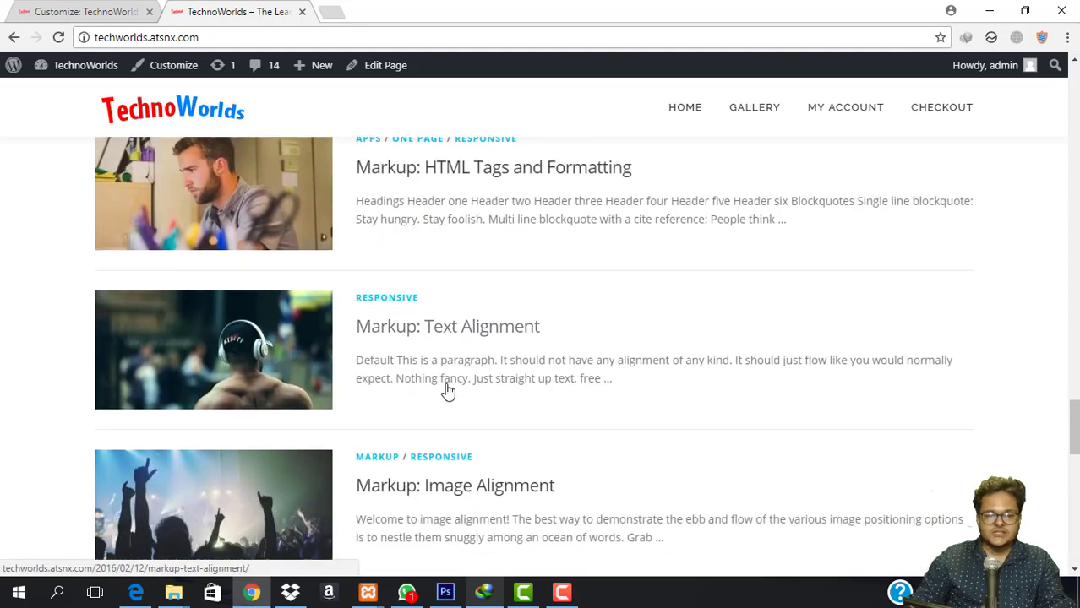
left_click_drag(431, 296, 698, 332)
left_click(677, 414)
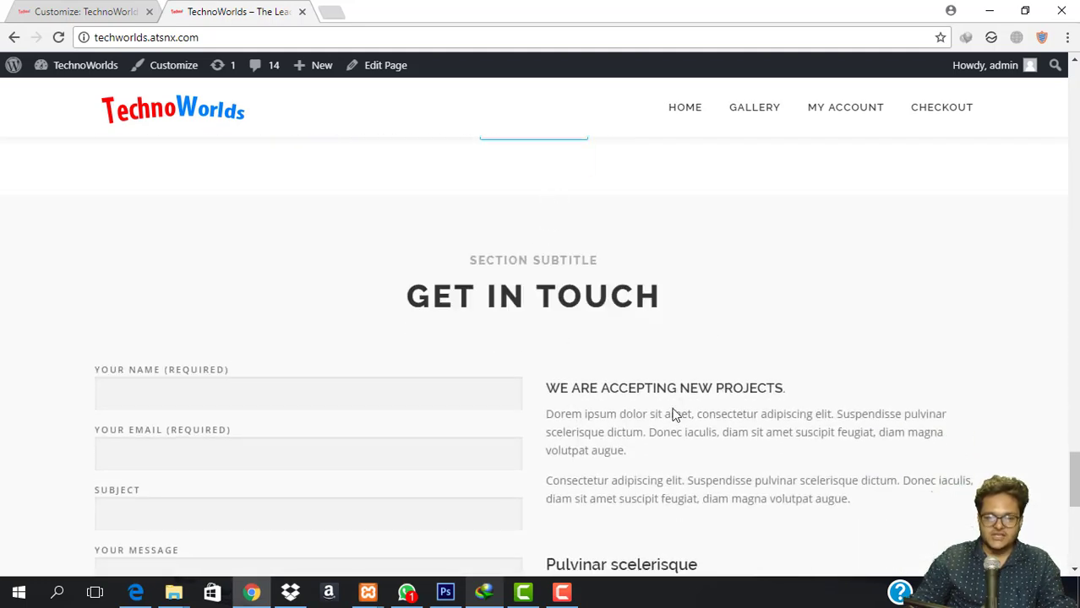
scroll(677, 414, "down", 6)
scroll(366, 308, "up", 4)
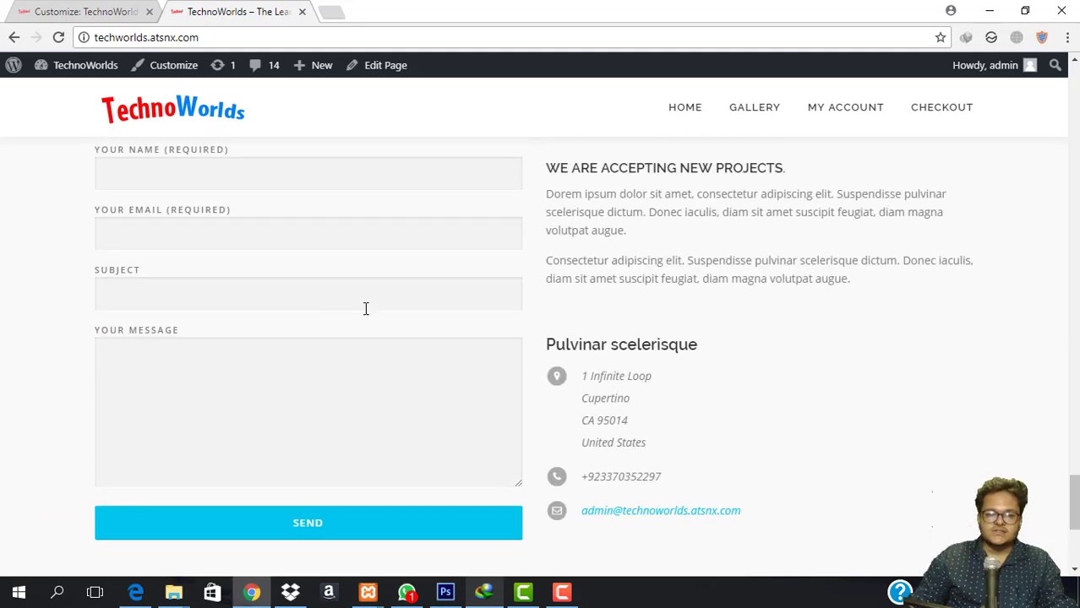
Fill the Get In Touch form's name, e-mail and subject from saved suggestions, add a message, and send.
left_click(271, 182)
left_click(262, 200)
left_click(261, 238)
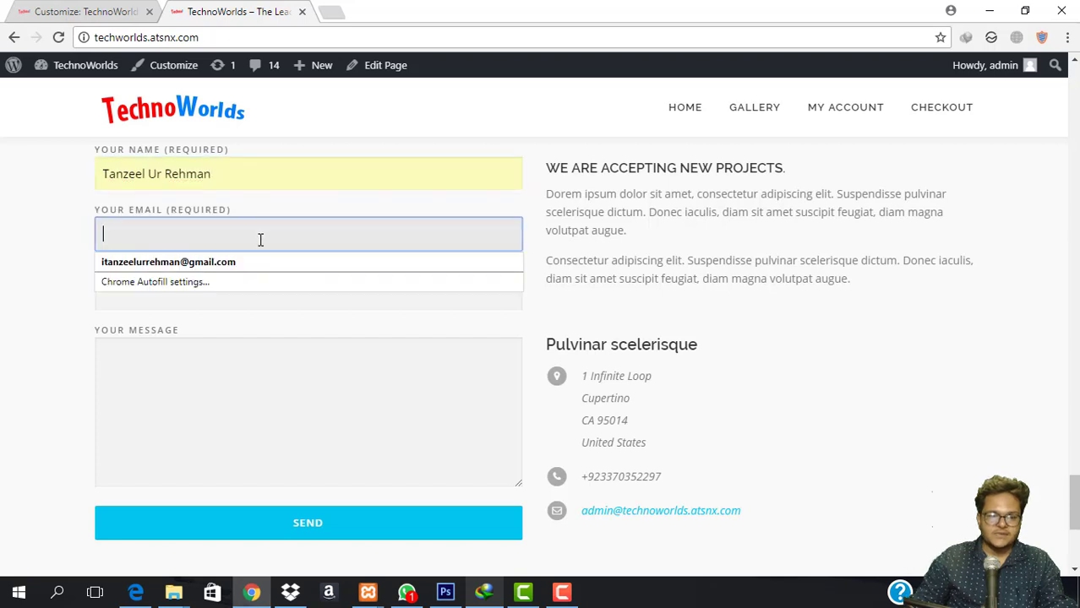
left_click(259, 267)
left_click(251, 303)
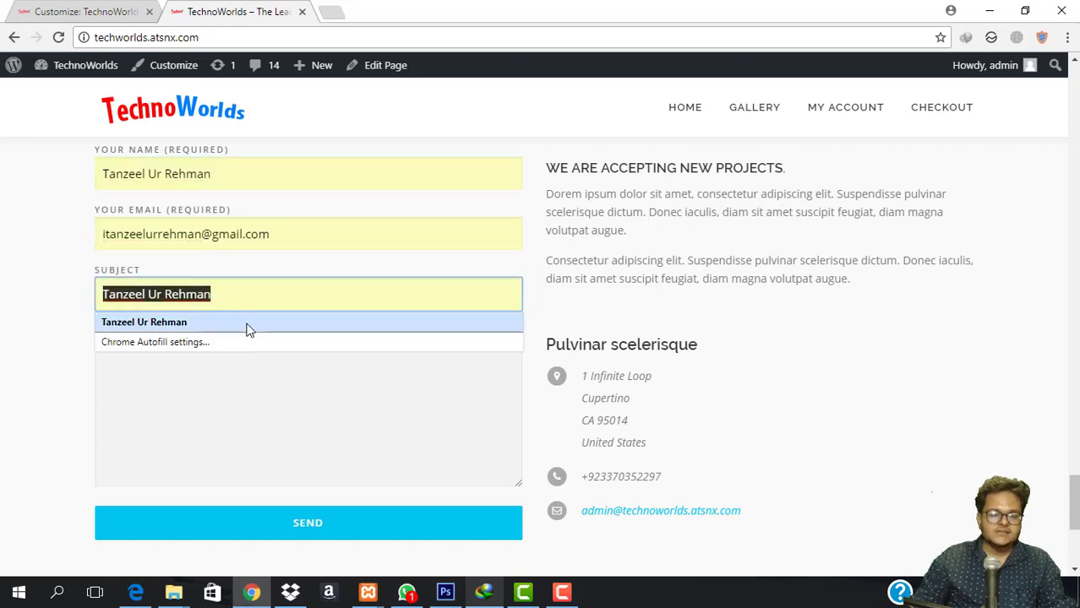
left_click(248, 329)
left_click(238, 423)
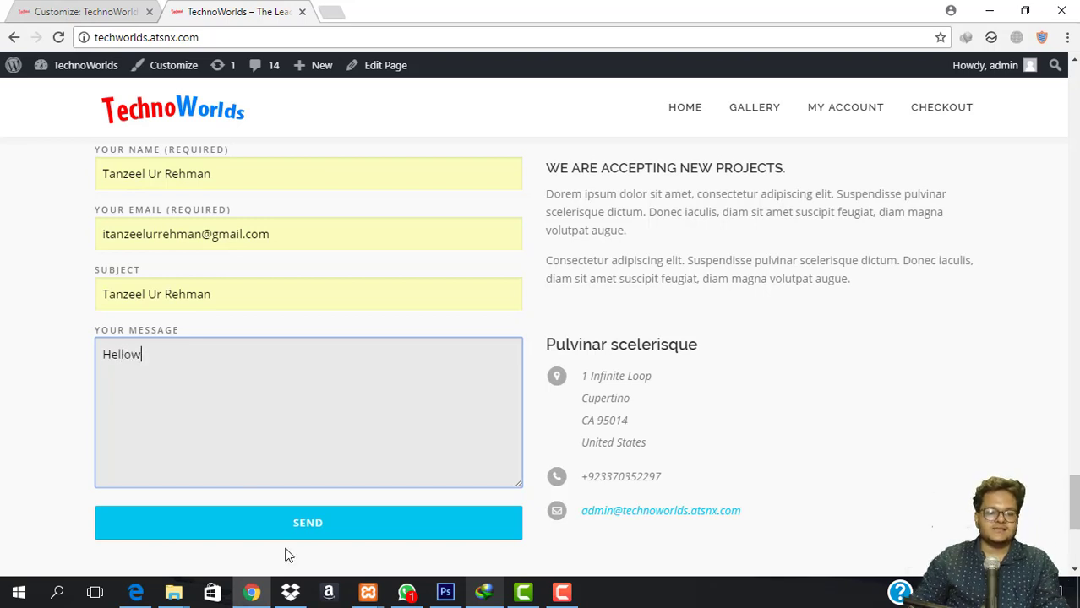
left_click(331, 526)
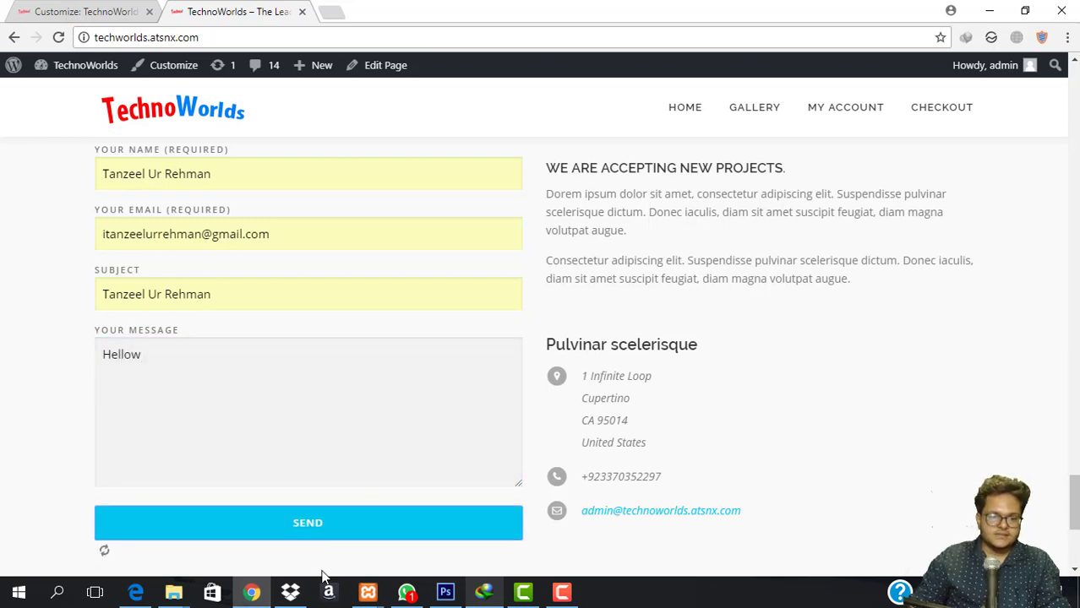
Read the red 'Failed to send your message' notice below the form.
scroll(390, 369, "down", 3)
left_click_drag(143, 347, 392, 359)
left_click(392, 359)
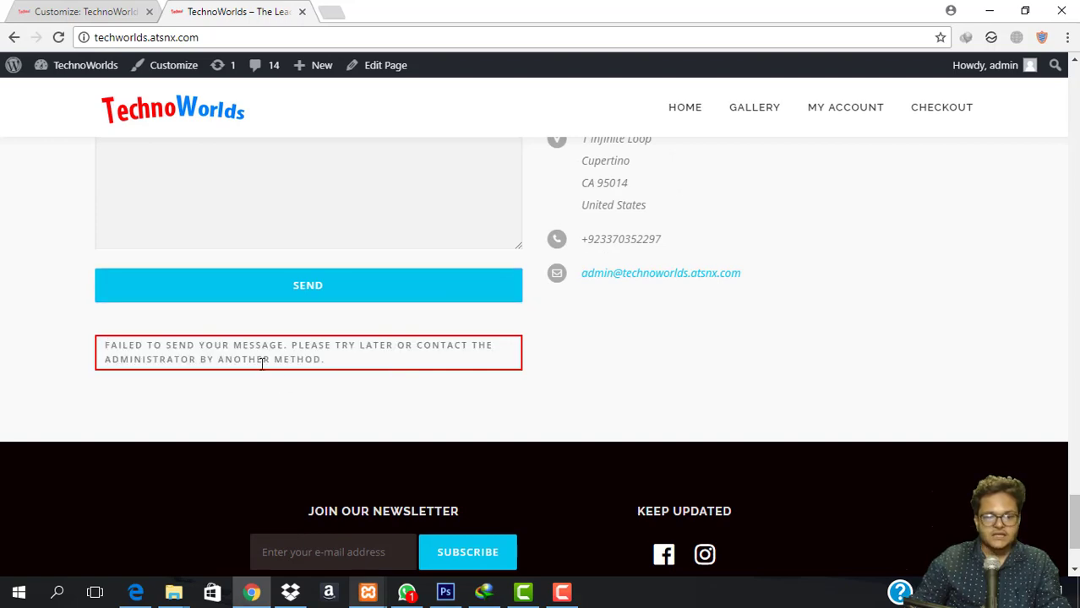
scroll(367, 385, "up", 5)
scroll(311, 336, "down", 2)
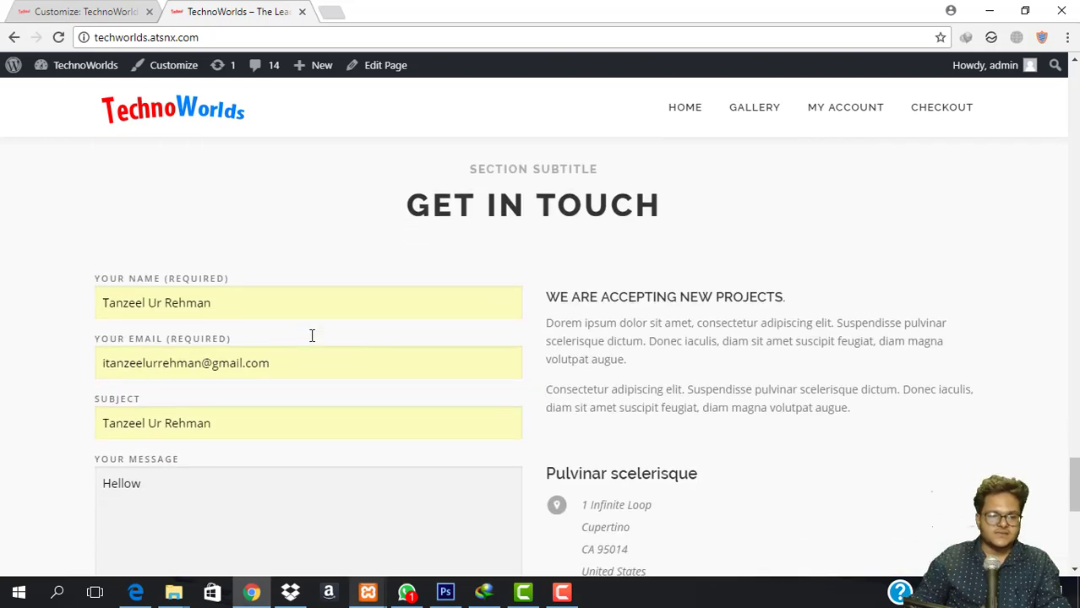
scroll(664, 363, "down", 2)
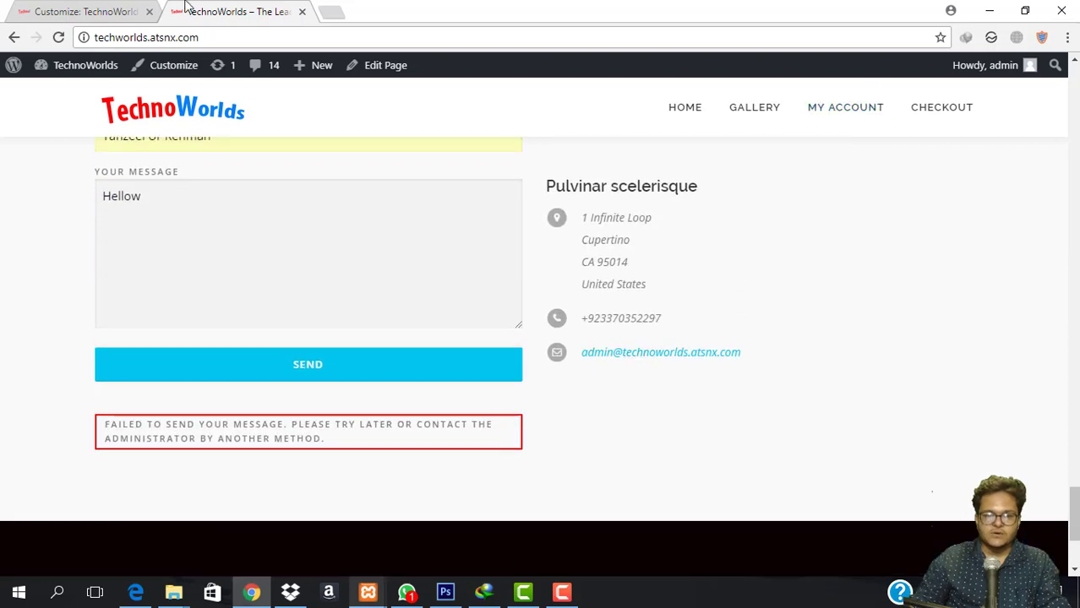
scroll(260, 270, "up", 3)
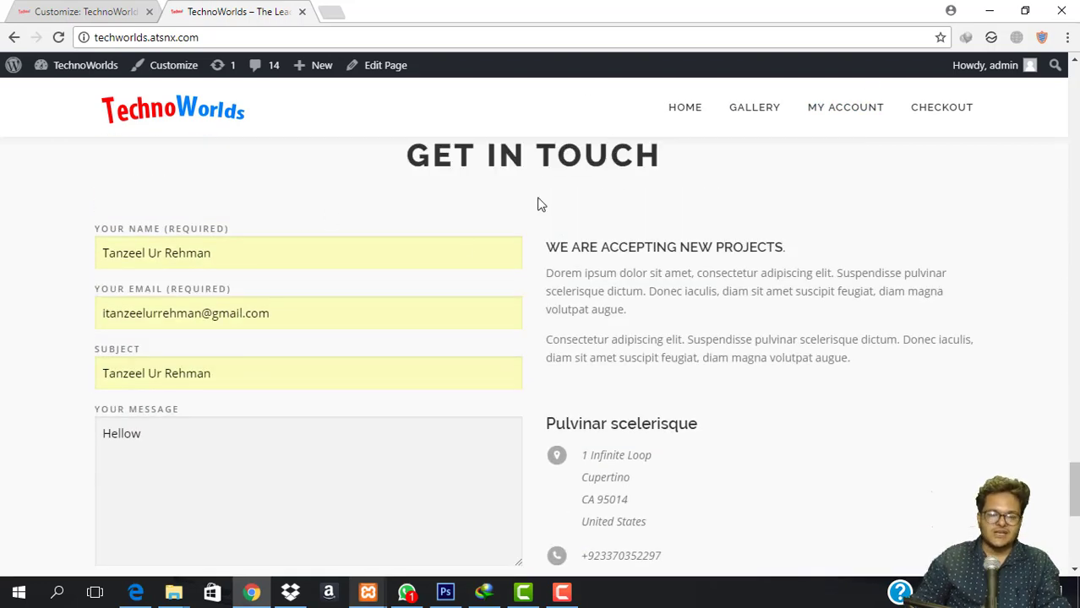
scroll(446, 285, "down", 4)
scroll(136, 383, "up", 5)
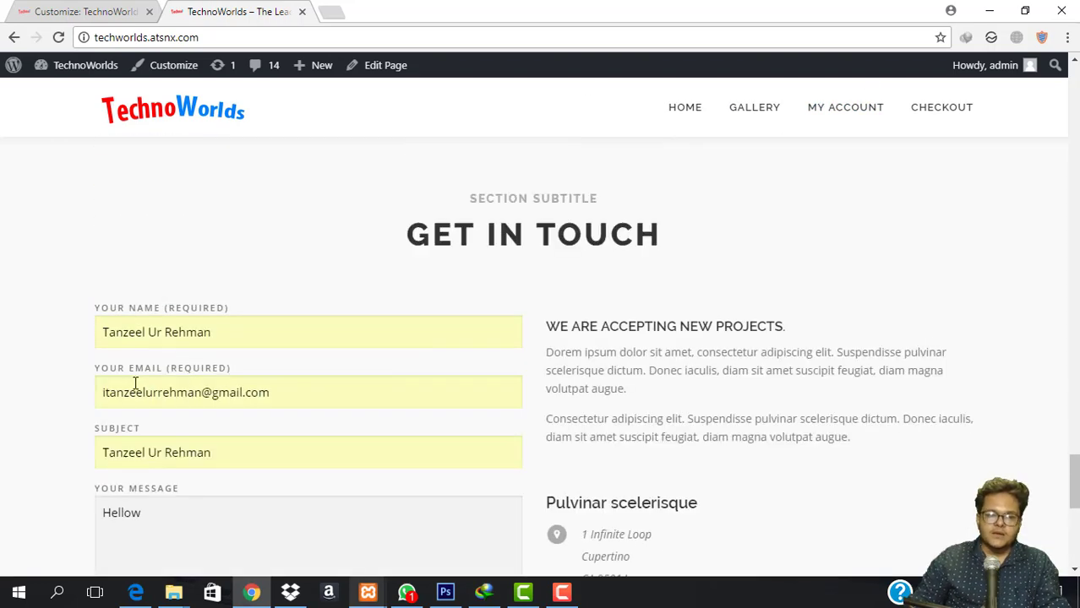
scroll(373, 280, "down", 6)
scroll(747, 390, "up", 12)
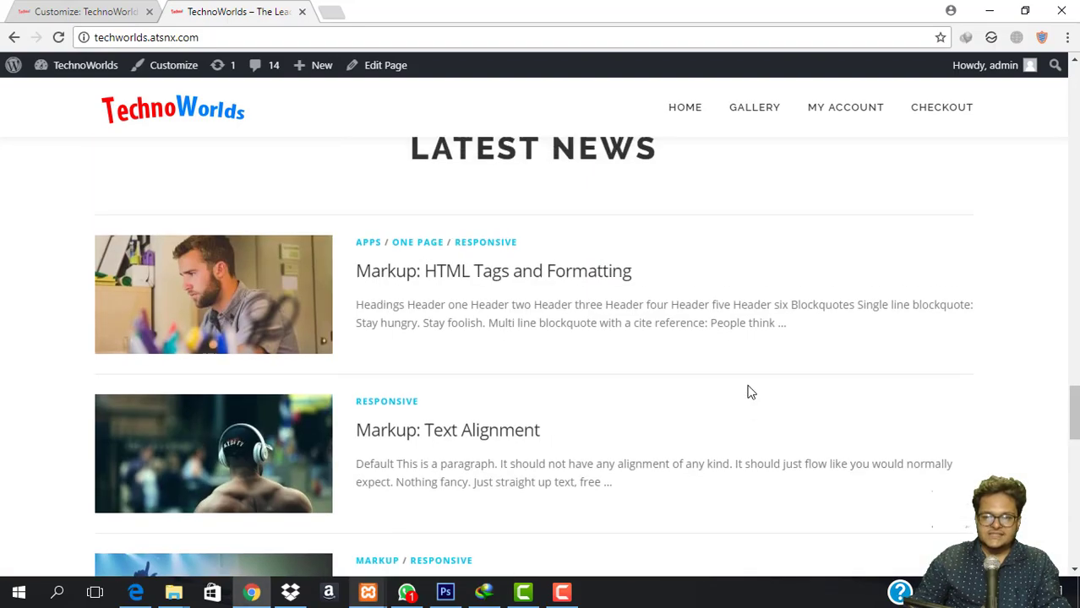
scroll(747, 390, "up", 15)
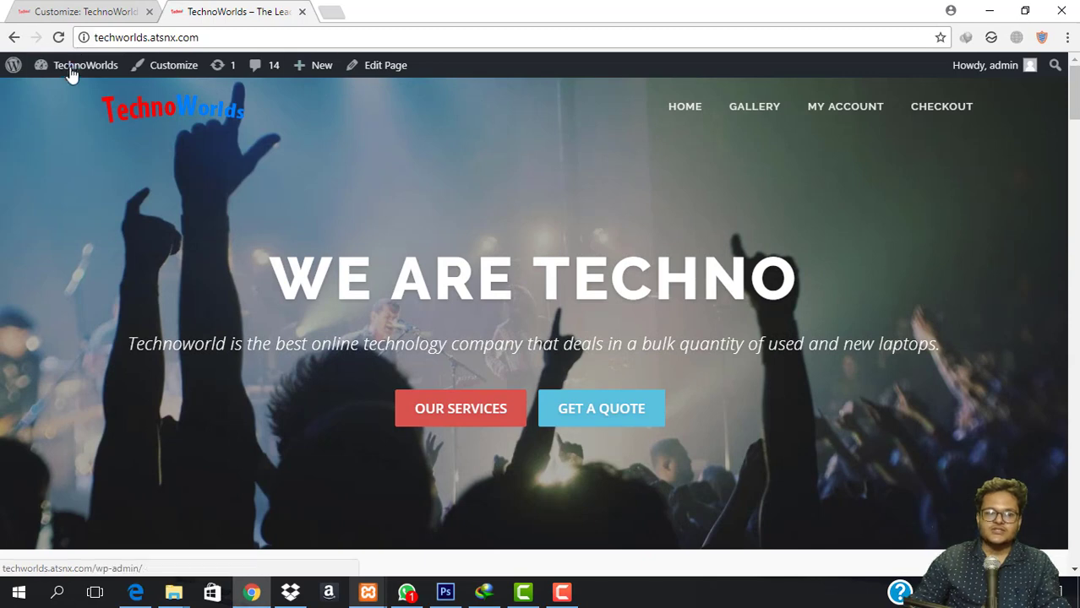
Go from the live site to the admin Dashboard via the site-name menu in the admin bar.
mouse_move(72, 74)
left_click(53, 91)
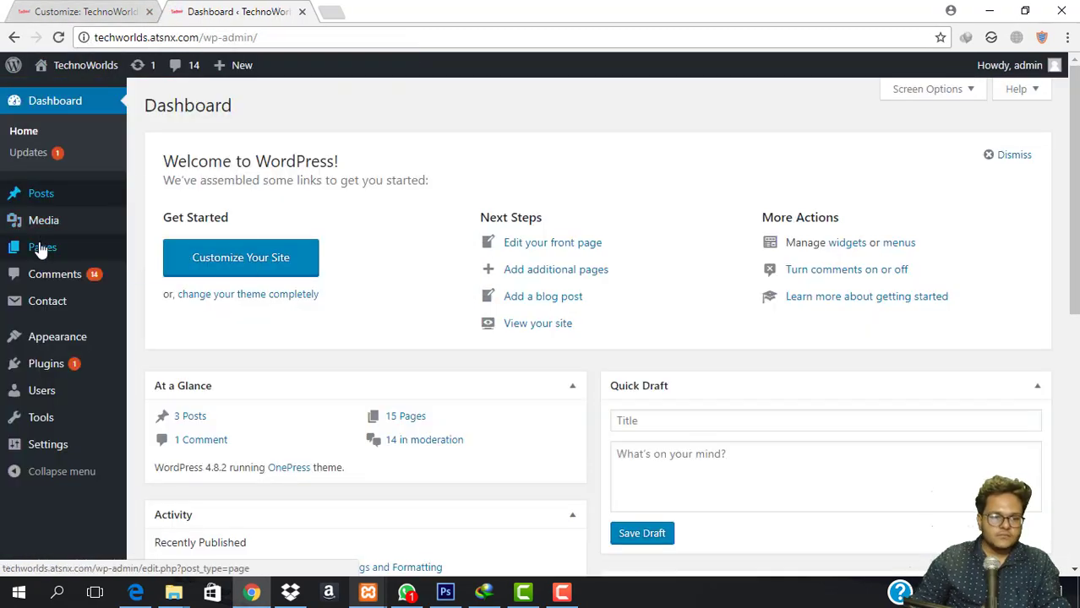
mouse_move(40, 246)
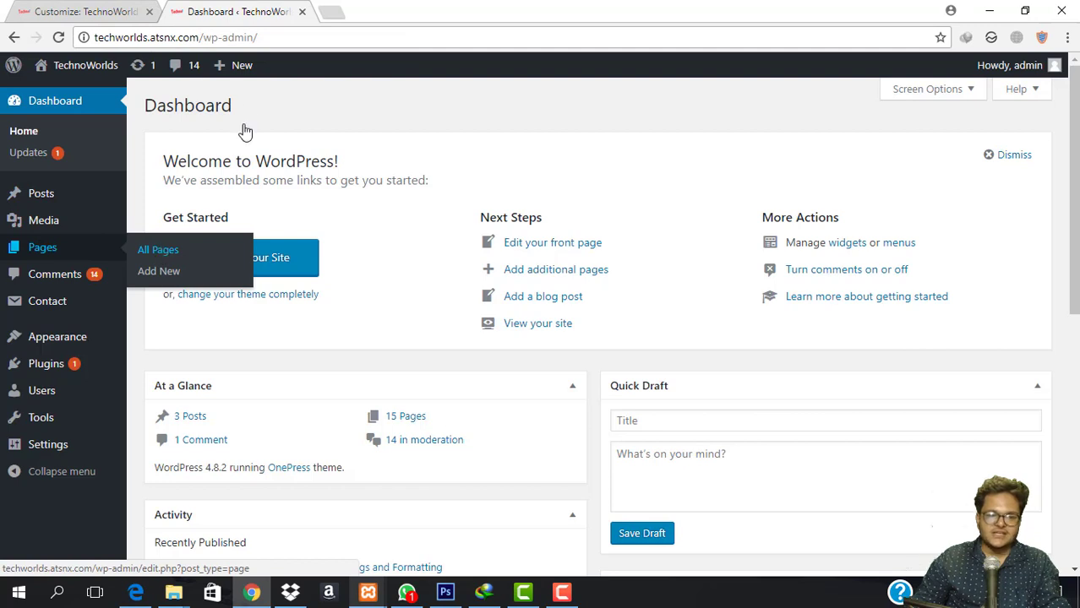
mouse_move(36, 349)
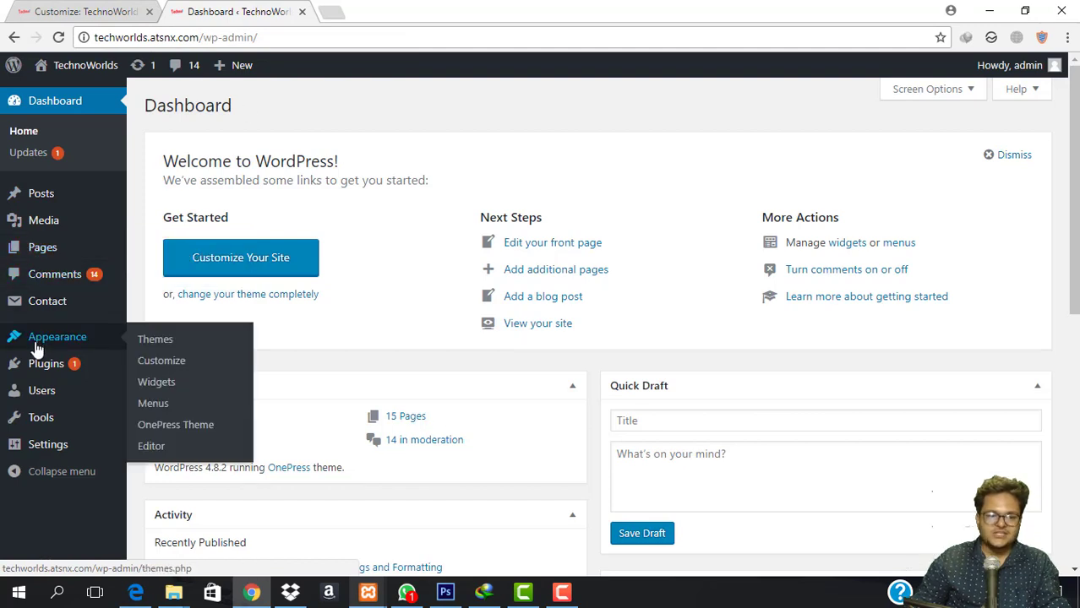
In Appearance > Menus, load the Primary menu for editing.
left_click(155, 409)
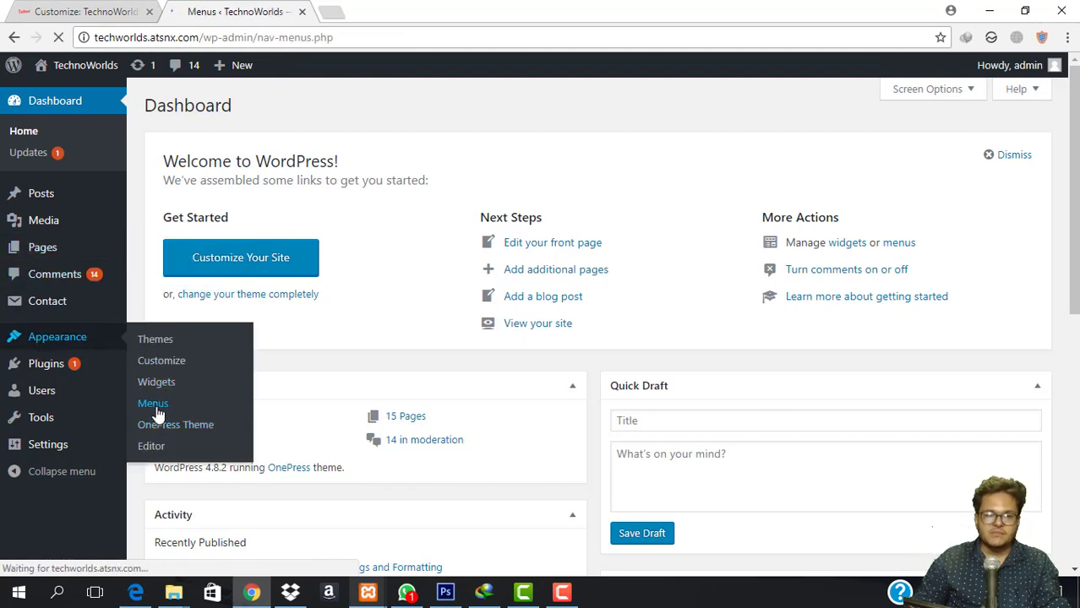
scroll(596, 302, "down", 2)
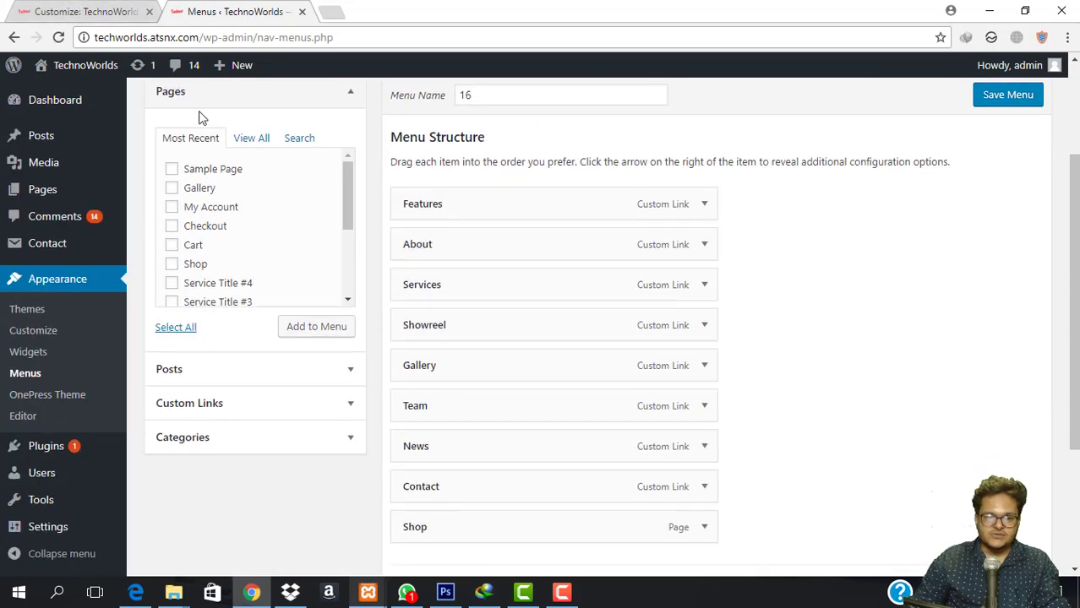
scroll(518, 284, "up", 2)
left_click(332, 196)
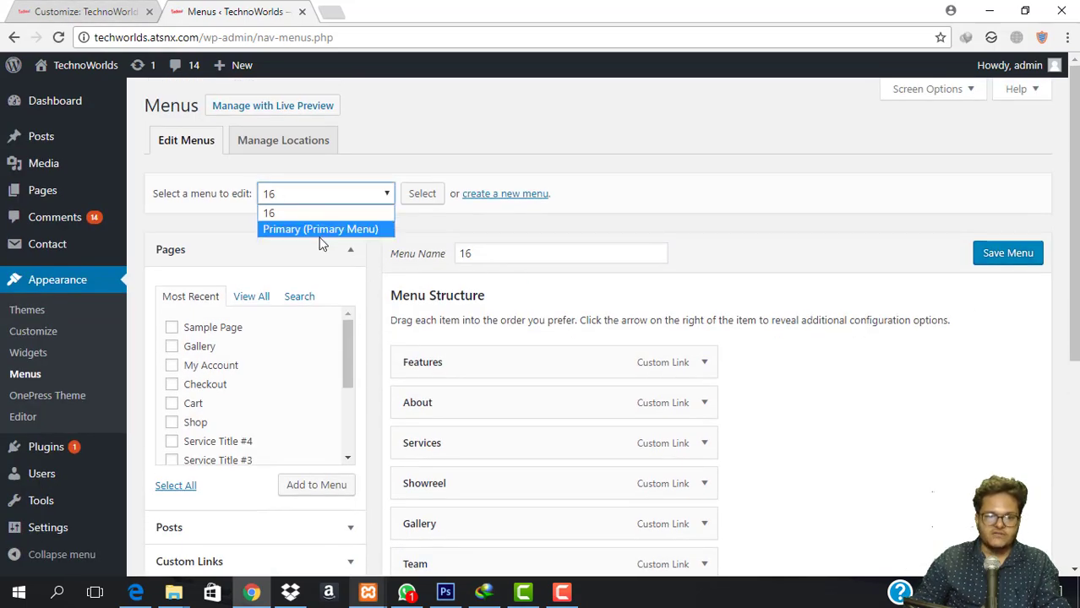
left_click(320, 234)
left_click(415, 196)
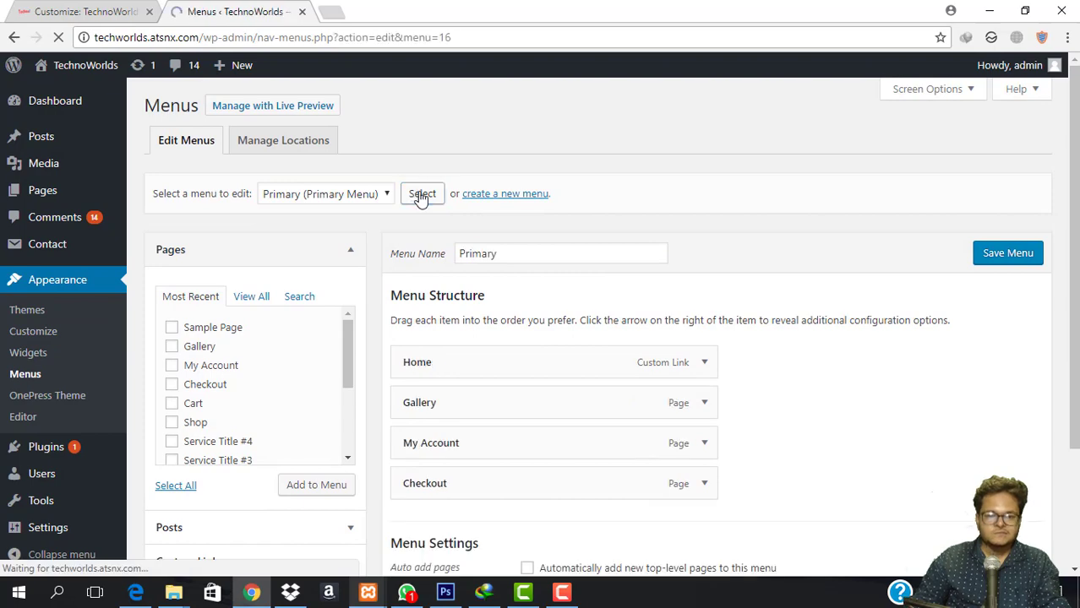
Remove the My Account and Checkout items, leaving Home and Gallery, and save the menu.
scroll(595, 393, "down", 2)
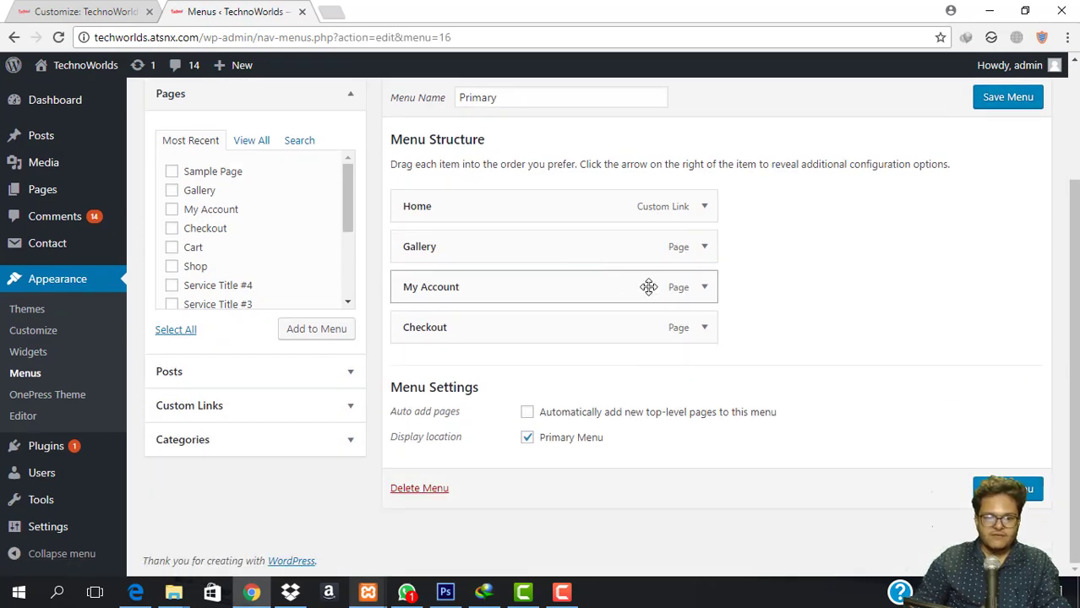
left_click(708, 289)
left_click(419, 426)
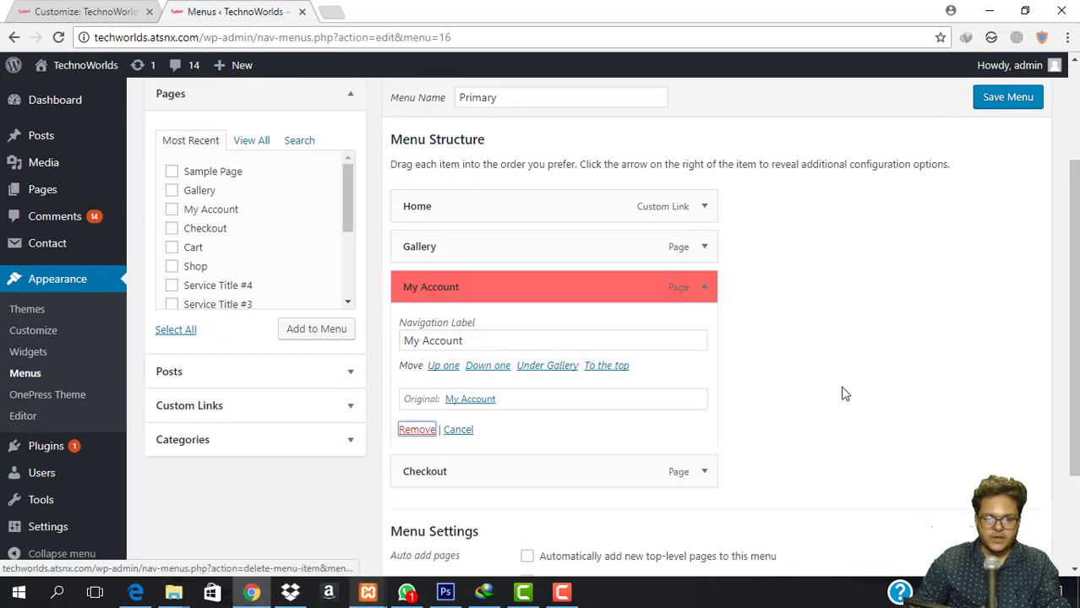
left_click(704, 329)
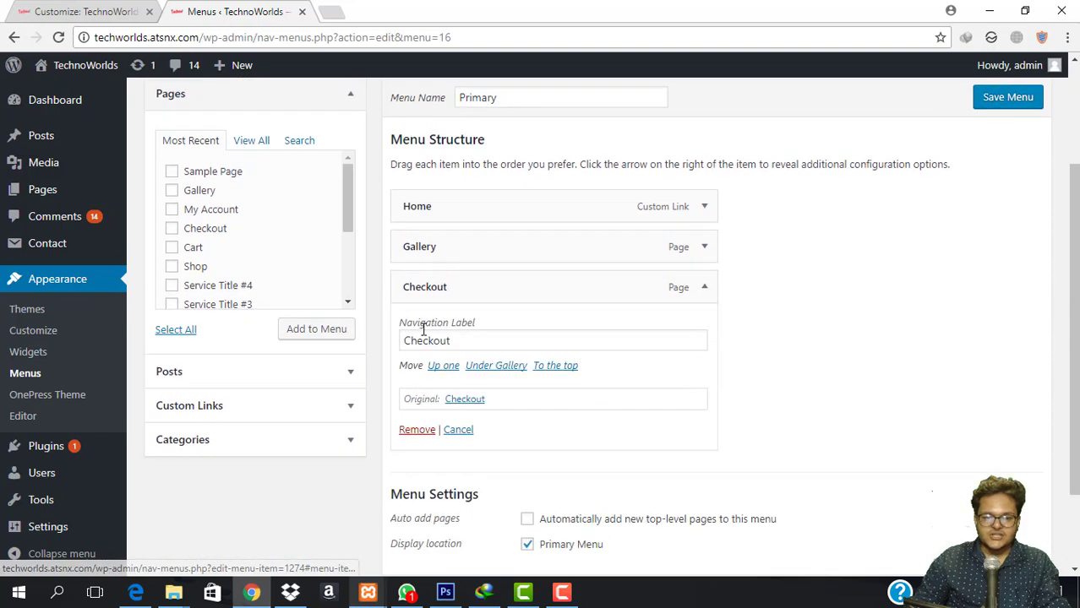
left_click(401, 427)
left_click(1004, 164)
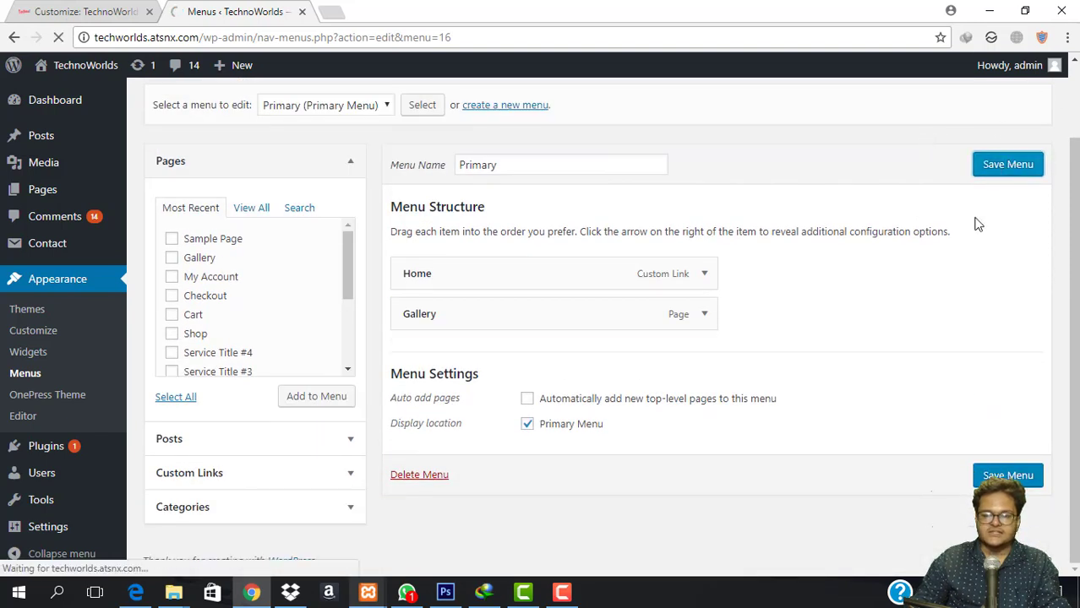
mouse_move(36, 194)
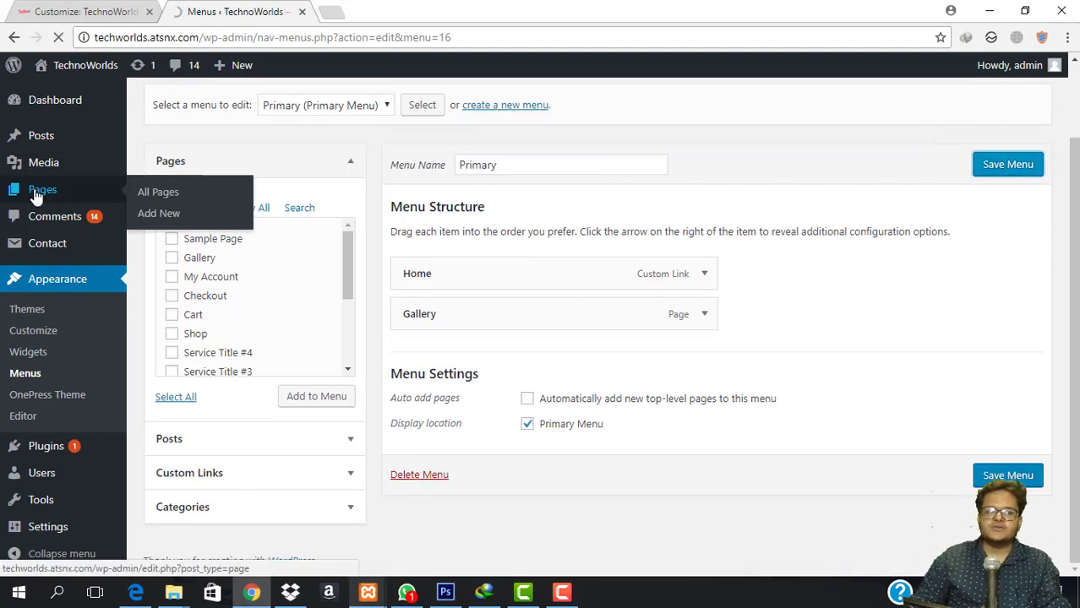
Add a new page titled 'ABout Us' with 'bla bla' as body text.
left_click(167, 211)
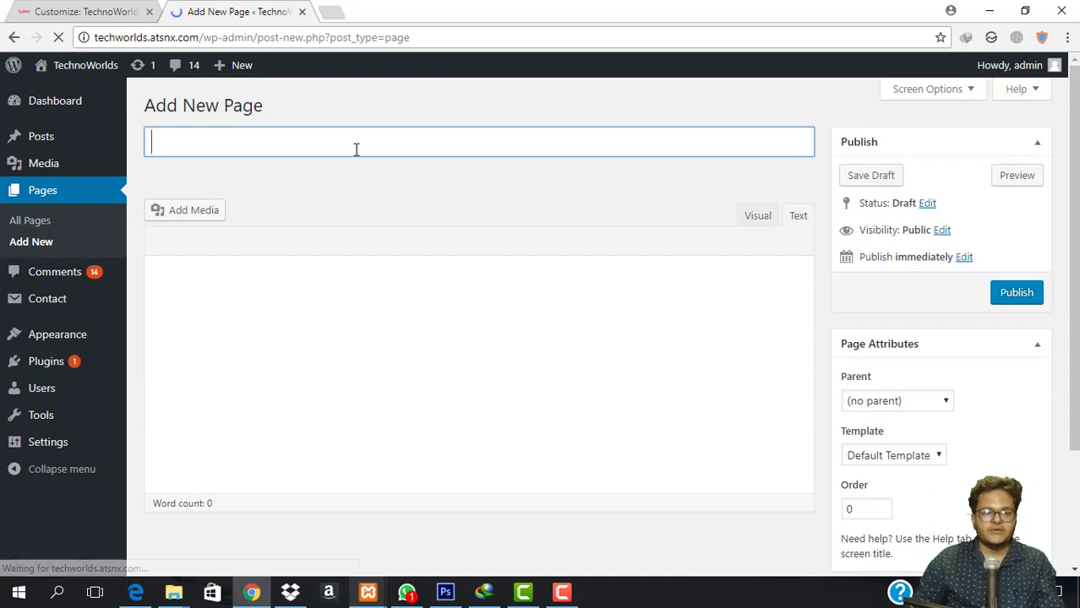
type("ABout Us")
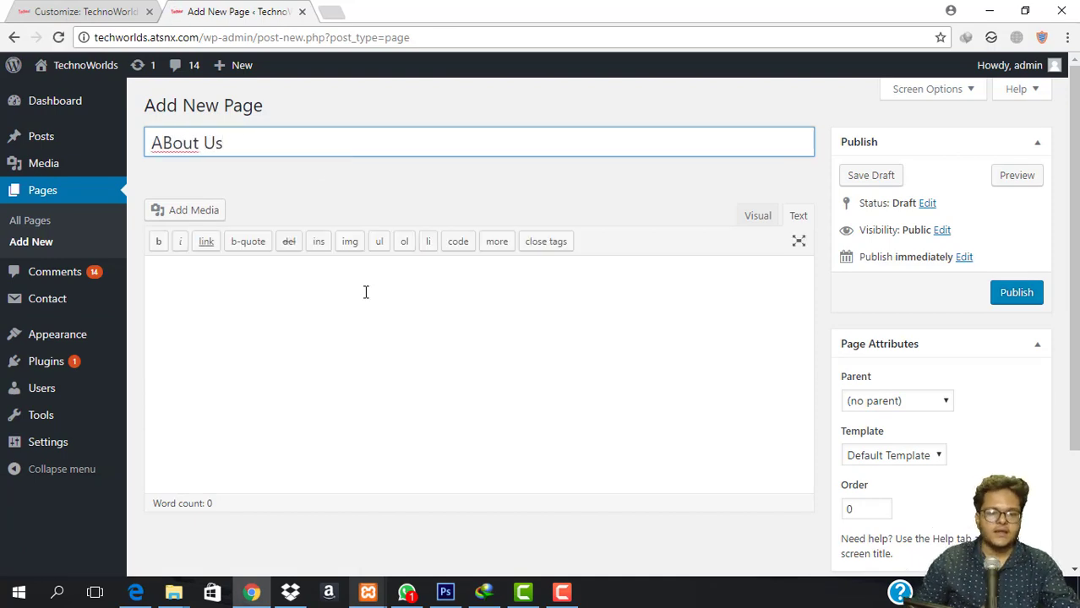
left_click(366, 292)
type("b")
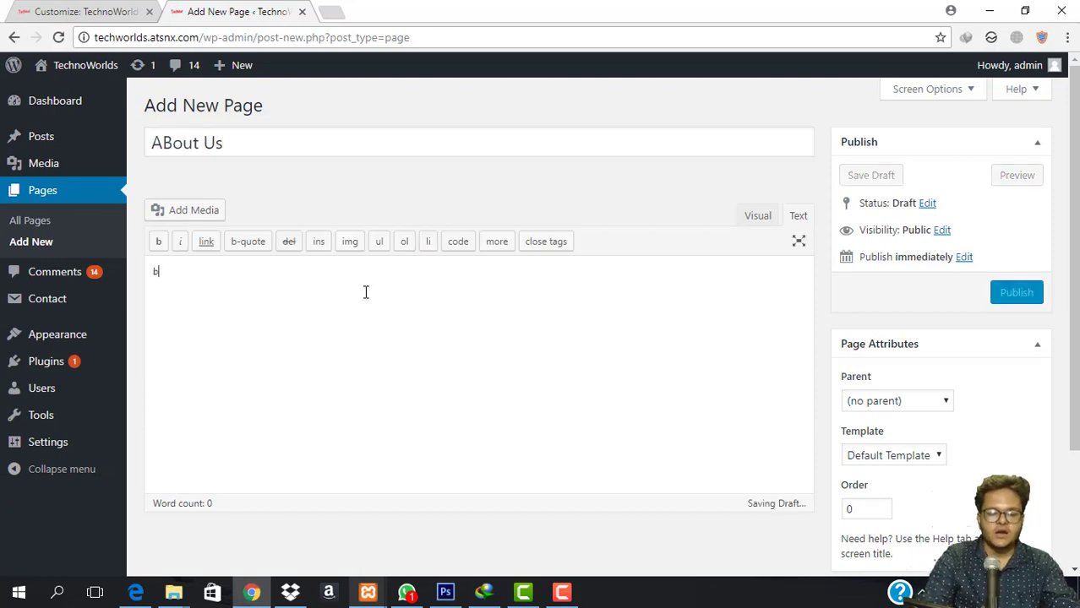
type("la bla")
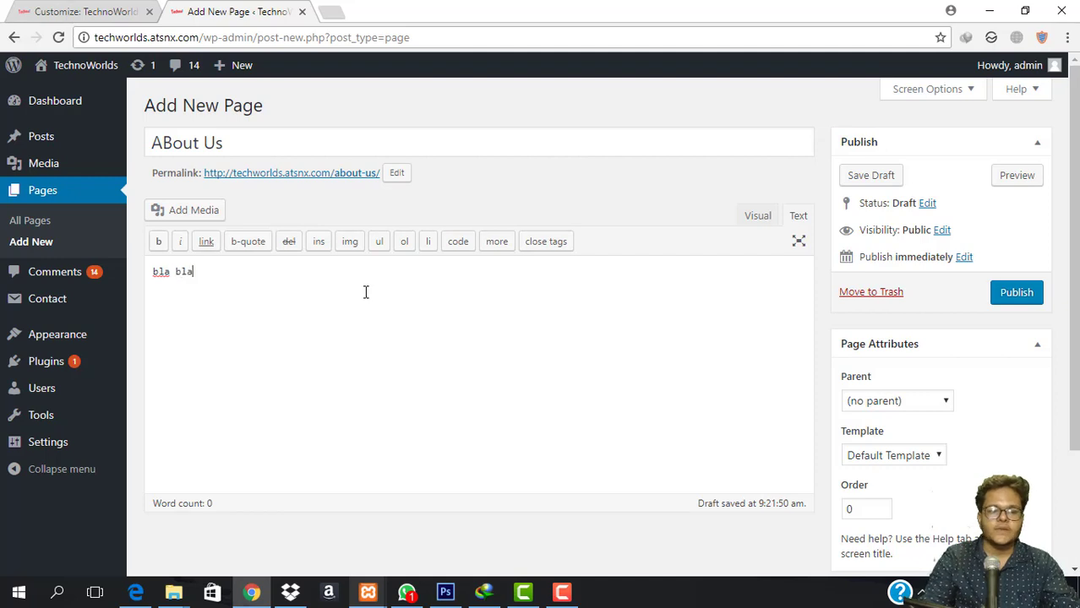
In the Visual editor, format the bla bla line as Heading 1 and start a new paragraph below.
left_click(759, 219)
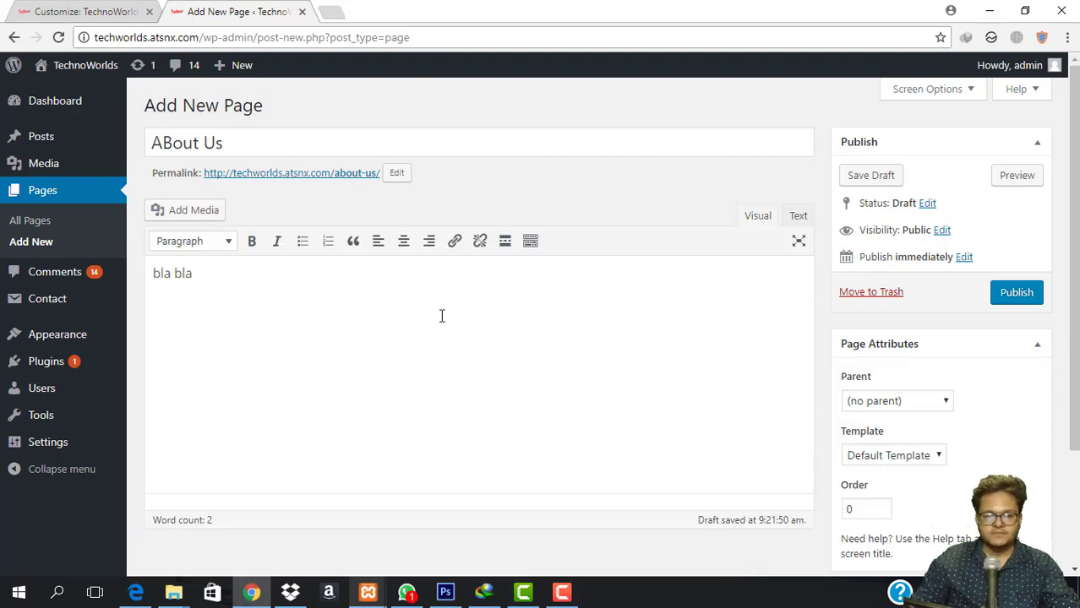
triple_click(288, 273)
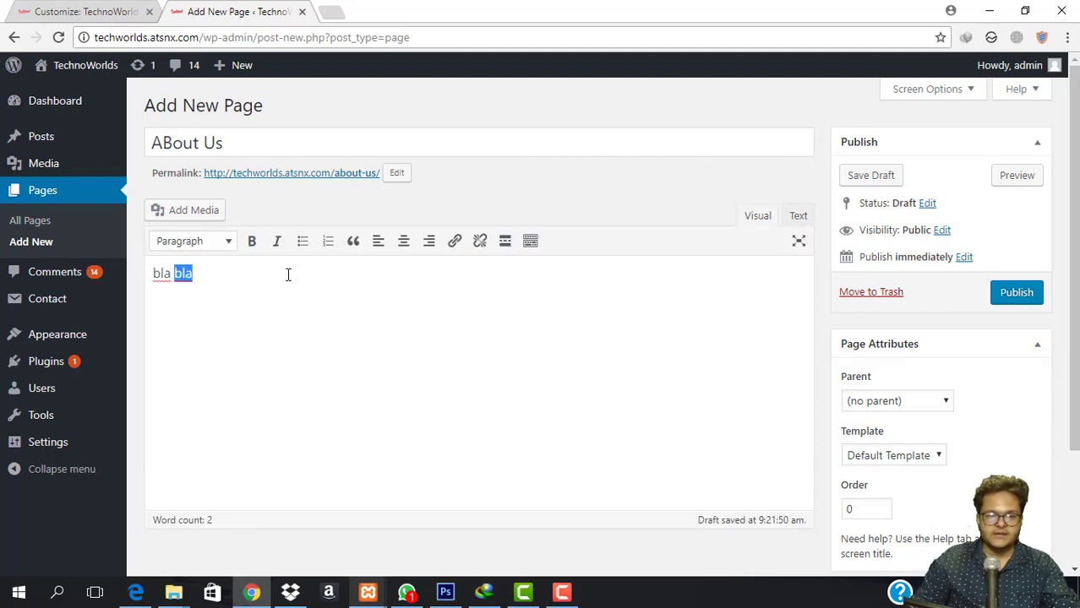
left_click(205, 242)
left_click(211, 310)
left_click(380, 330)
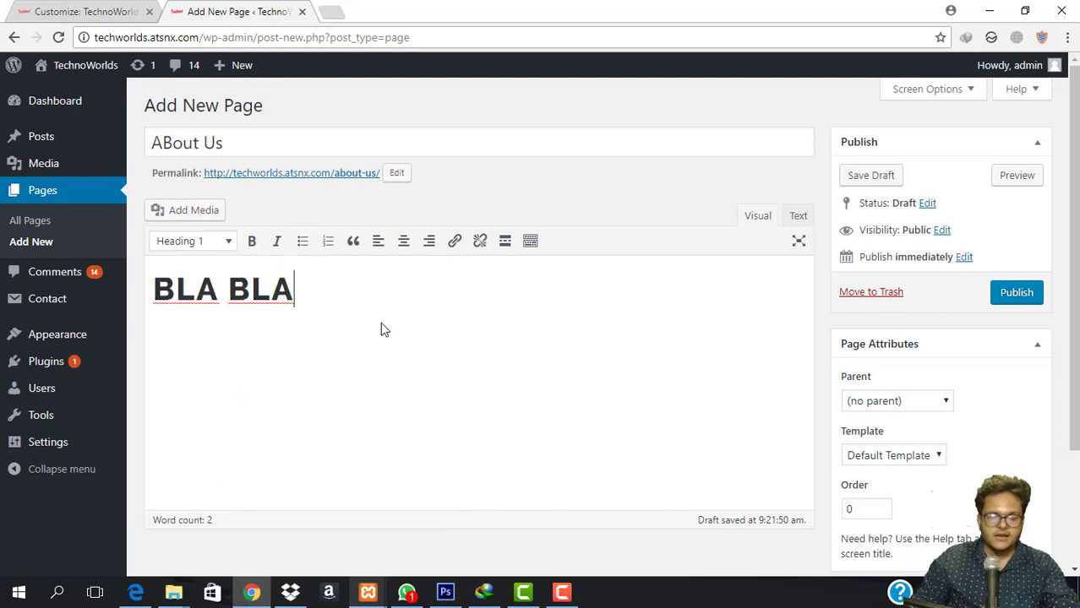
key("Return")
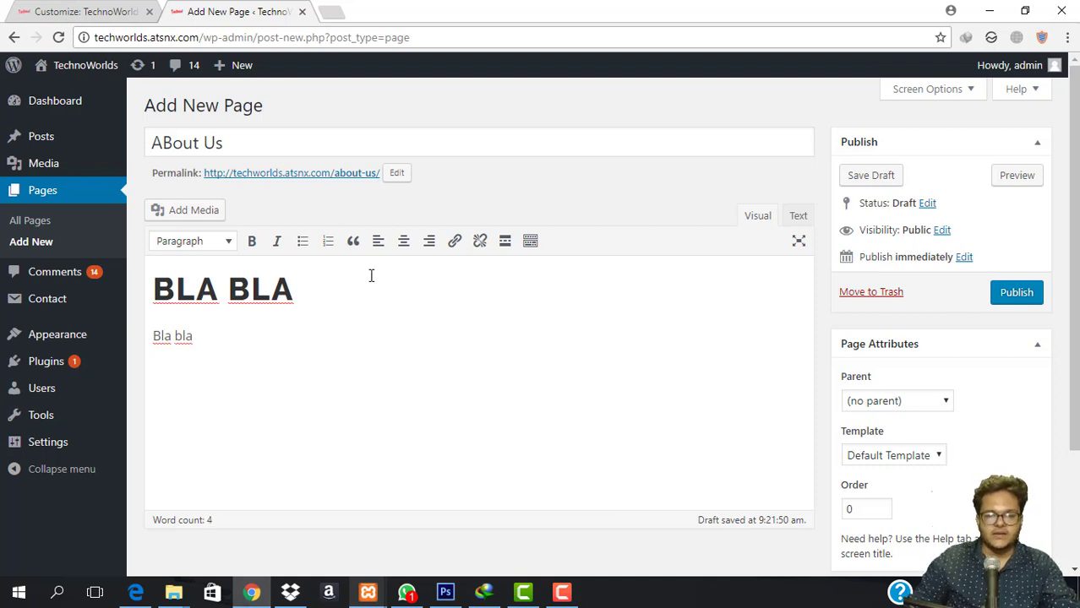
Insert a link to jkkjhk.com and start a new paragraph beneath it.
left_click(455, 240)
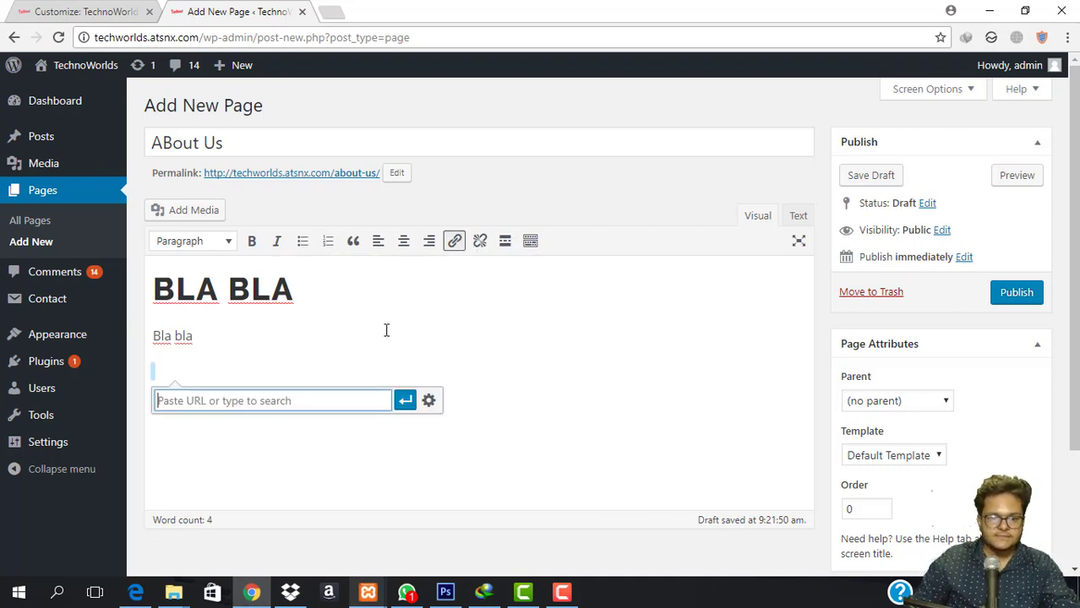
type("jkkjhk")
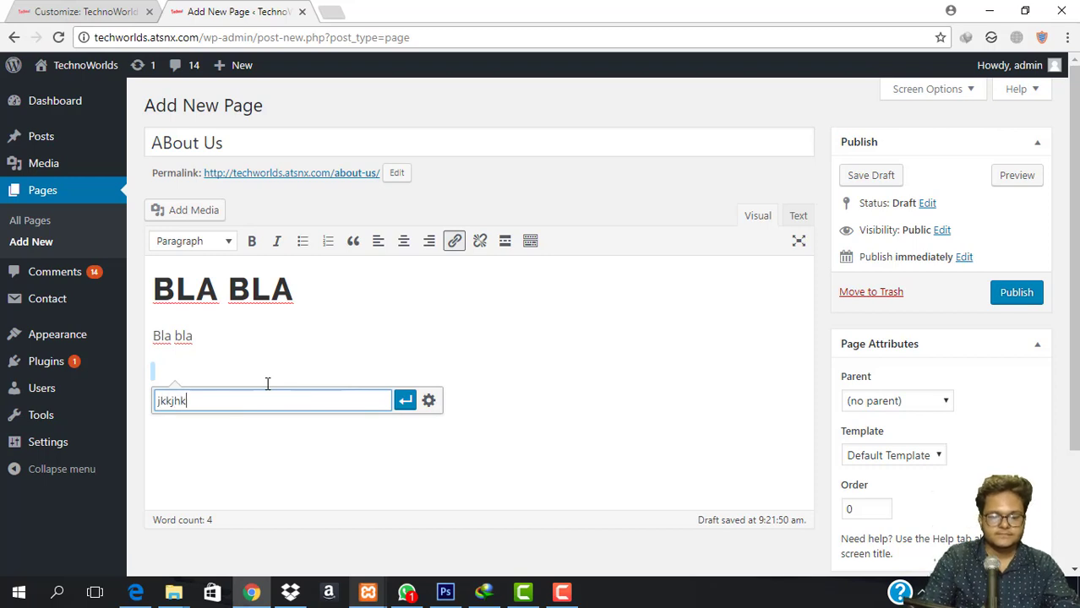
type(".com")
key("Return")
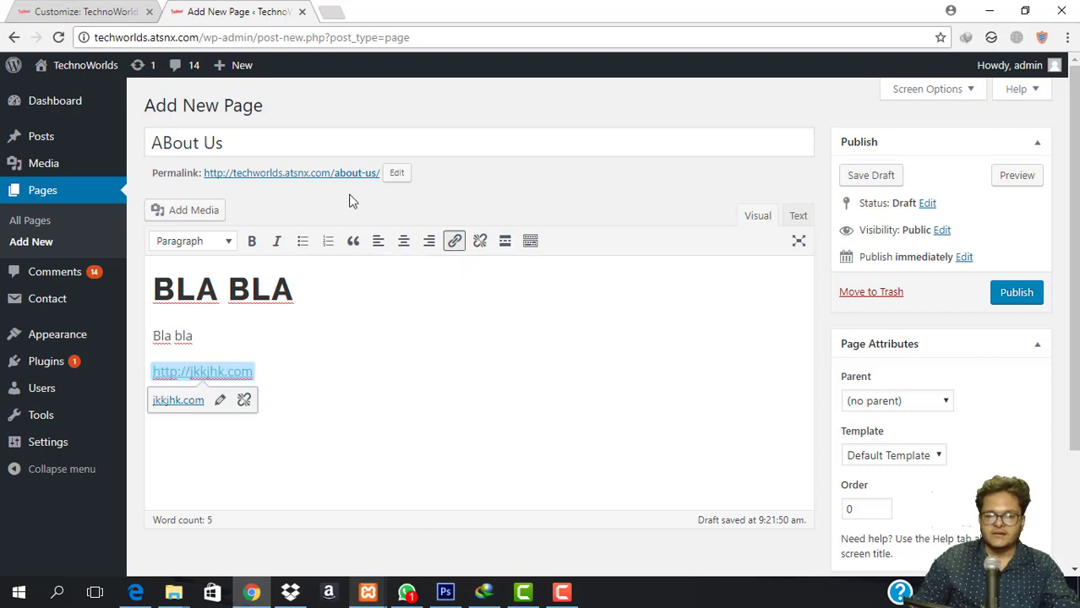
left_click(336, 373)
key("Return")
Add a bulleted list item 146521, a numbered list item, and a plain line ending 62.
left_click(304, 245)
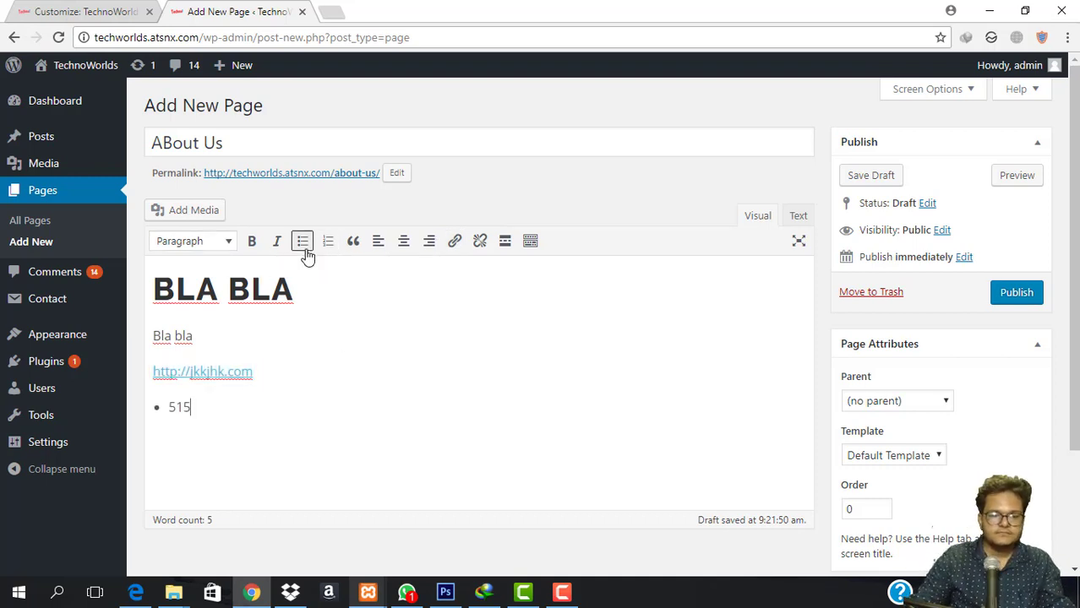
type("14652165")
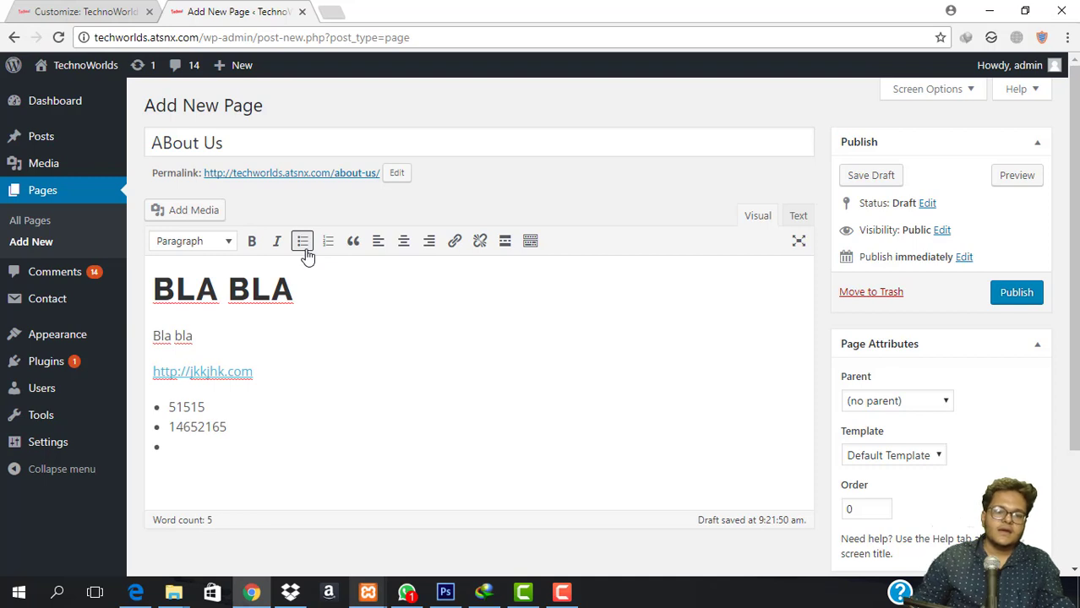
left_click(303, 244)
left_click(327, 245)
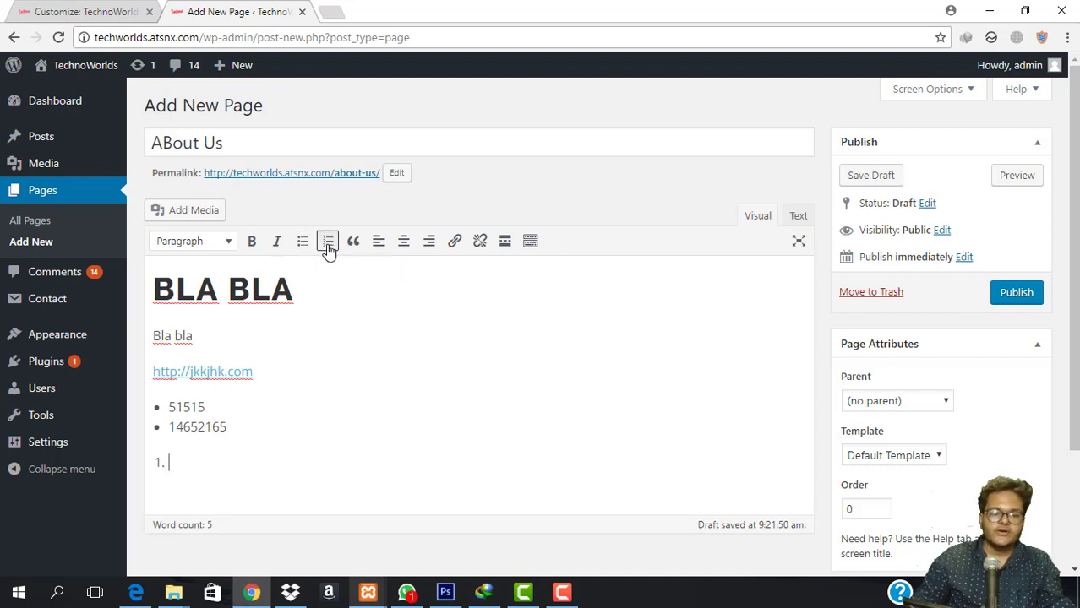
key("Return")
key("Return")
type("6262621")
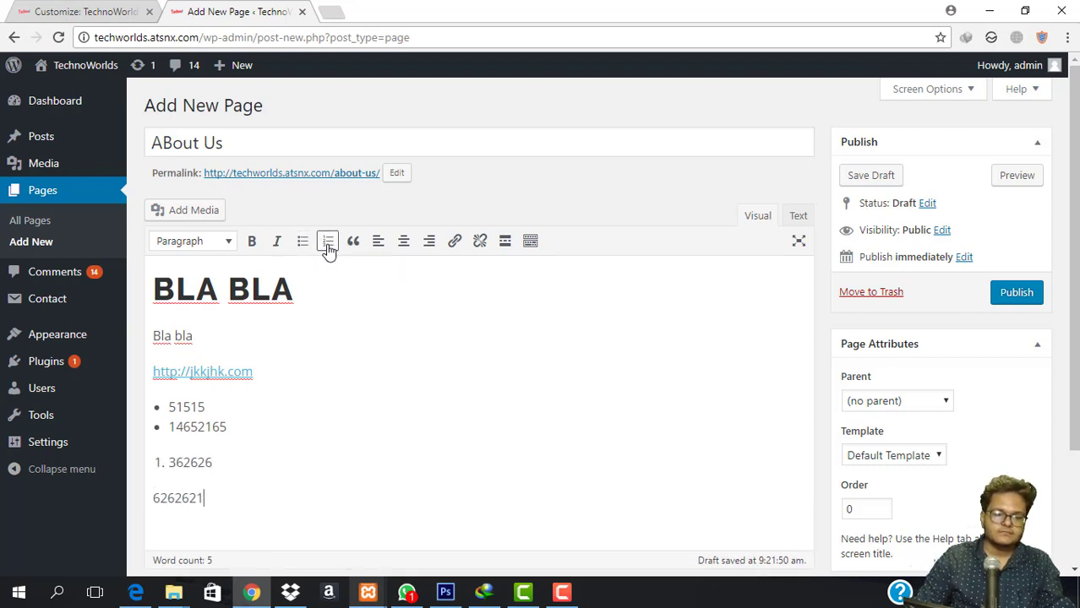
key("Return")
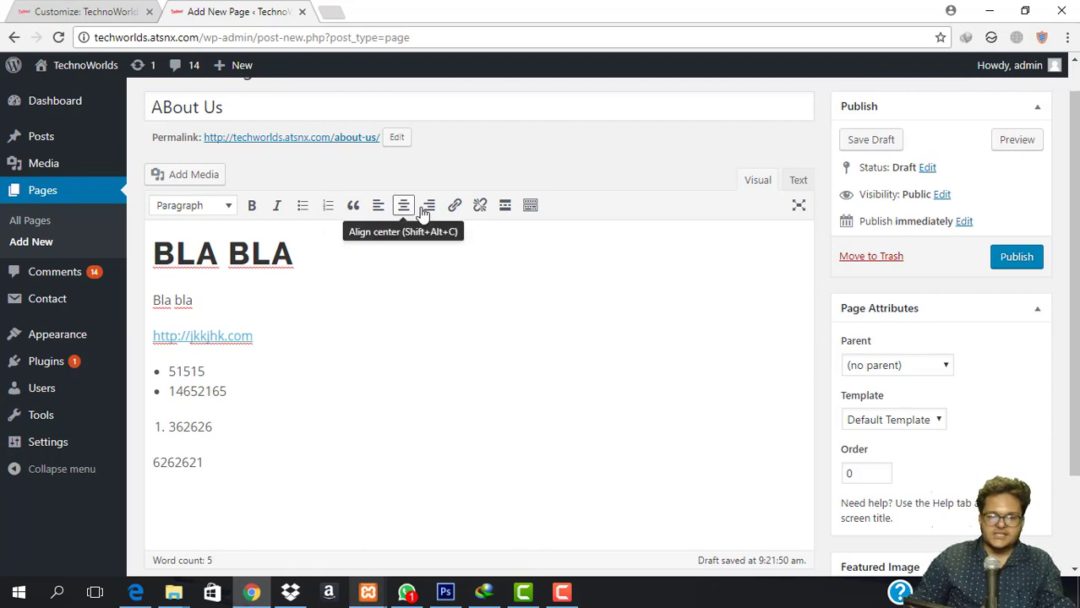
Publish the ABout Us page and head to the live site.
left_click(529, 206)
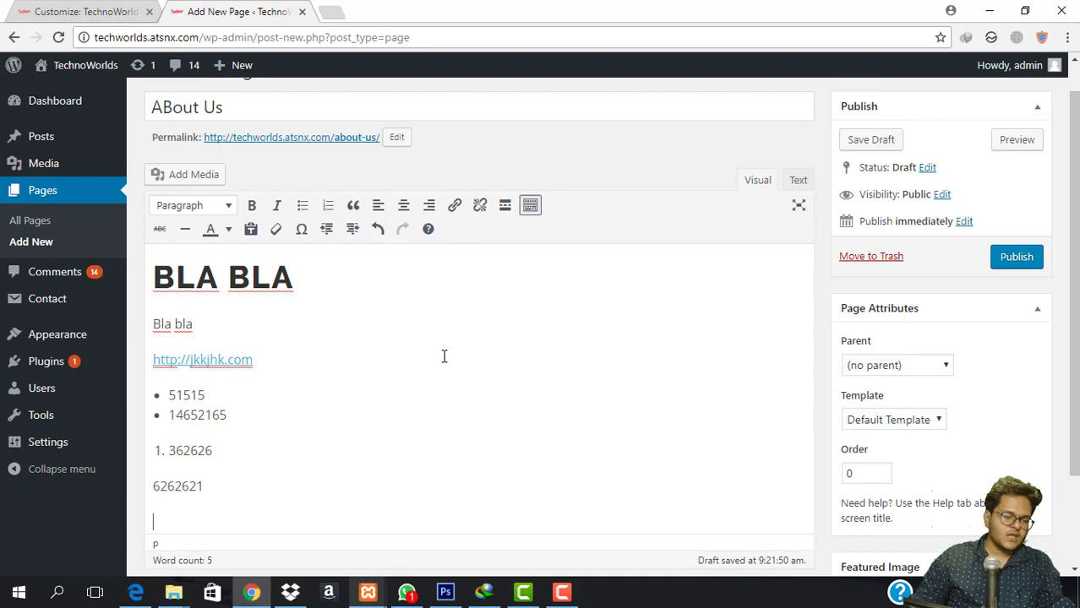
scroll(443, 357, "down", 2)
left_click(1016, 138)
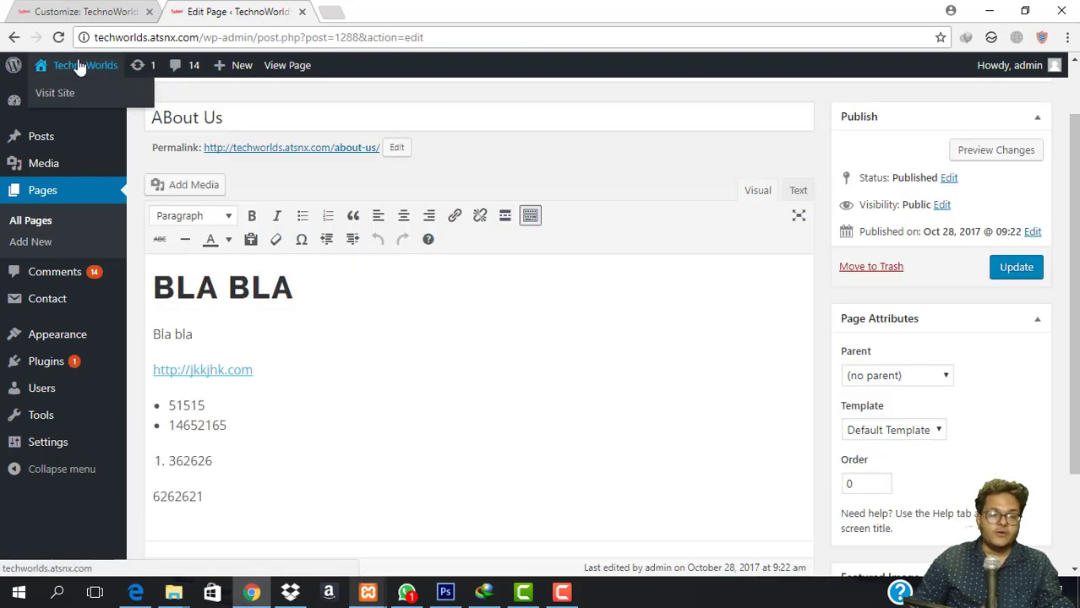
mouse_move(76, 65)
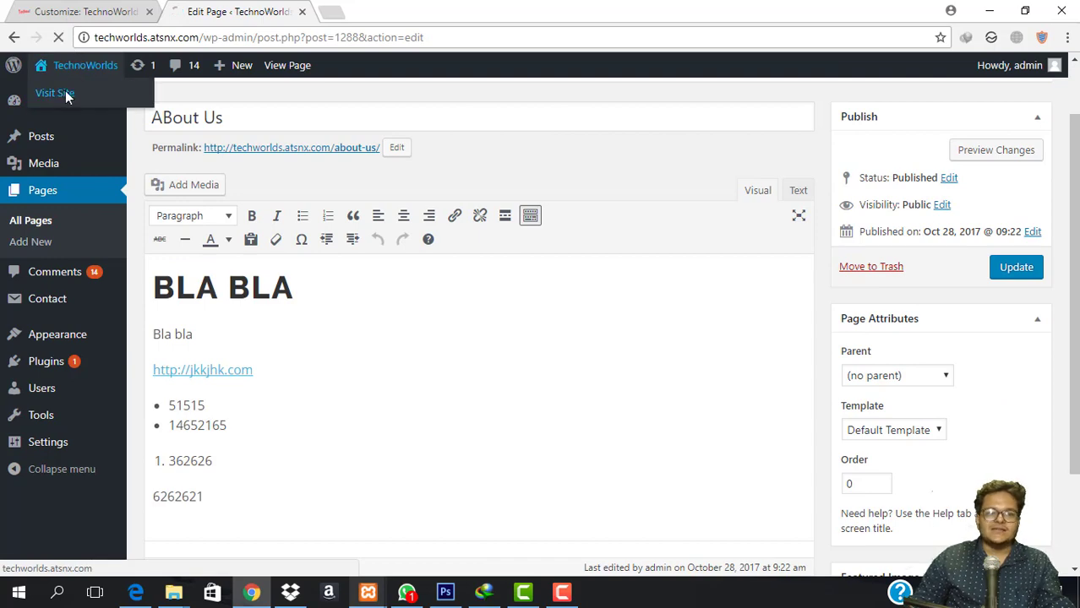
left_click(67, 96)
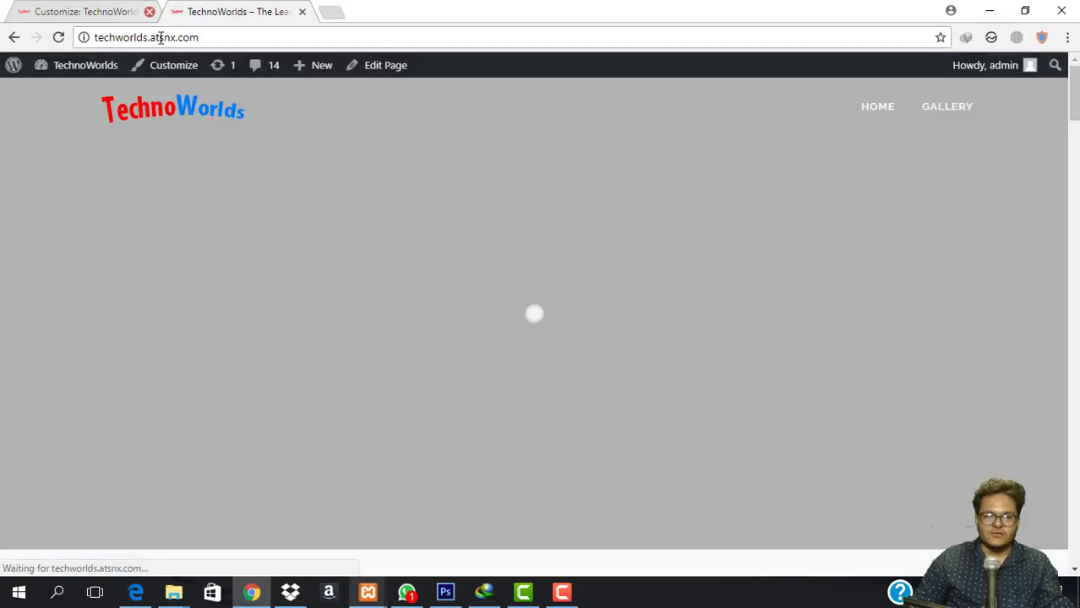
Close the Customize tab and scroll the live homepage through its services and Gallery sections.
left_click(149, 12)
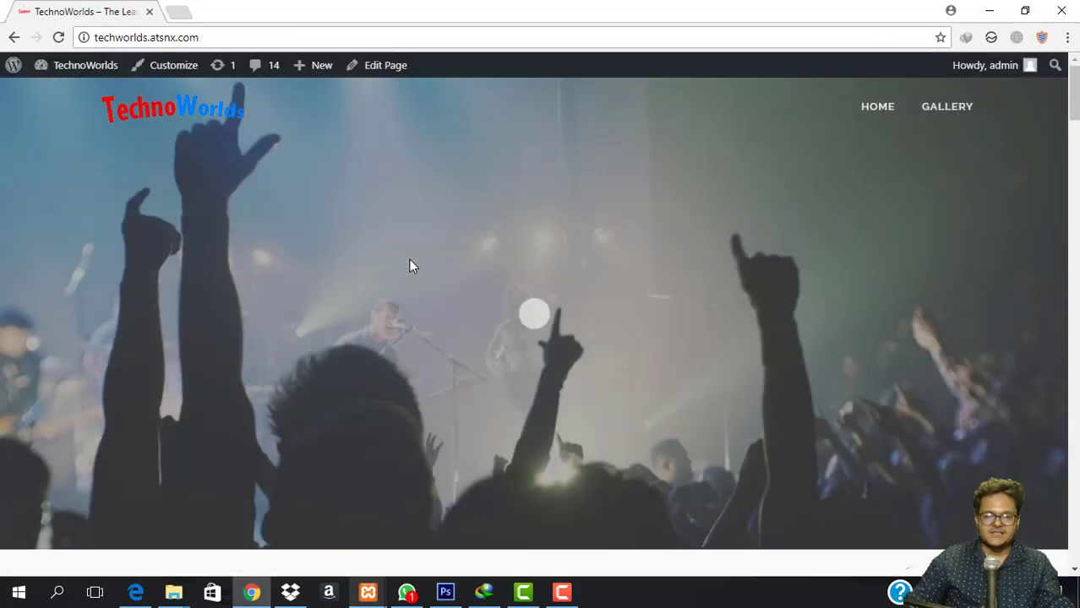
scroll(497, 356, "down", 2)
scroll(497, 356, "down", 15)
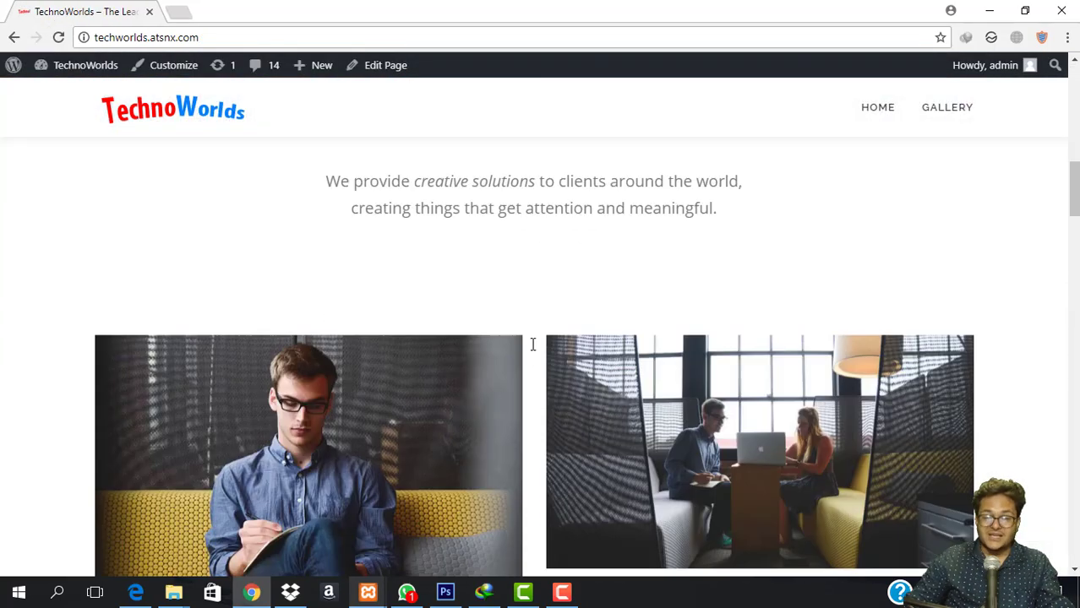
scroll(541, 361, "down", 10)
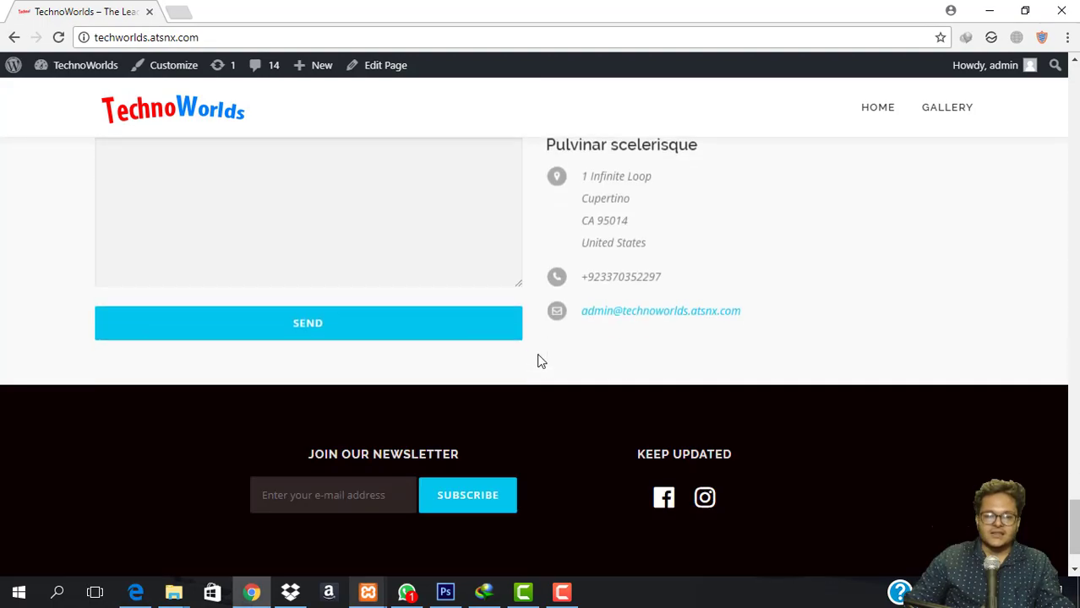
scroll(540, 361, "up", 8)
scroll(538, 359, "up", 19)
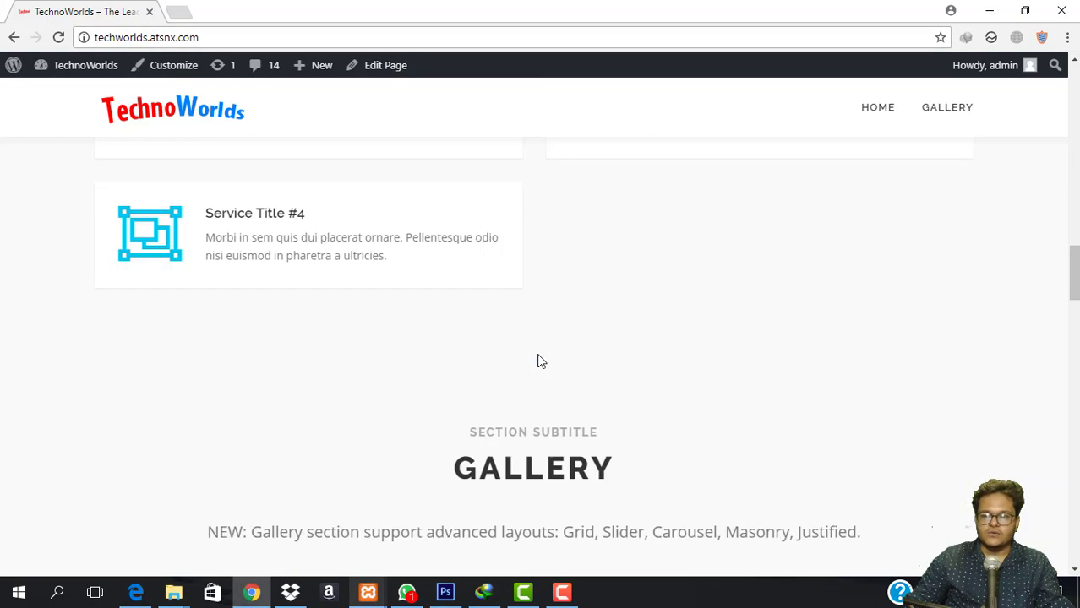